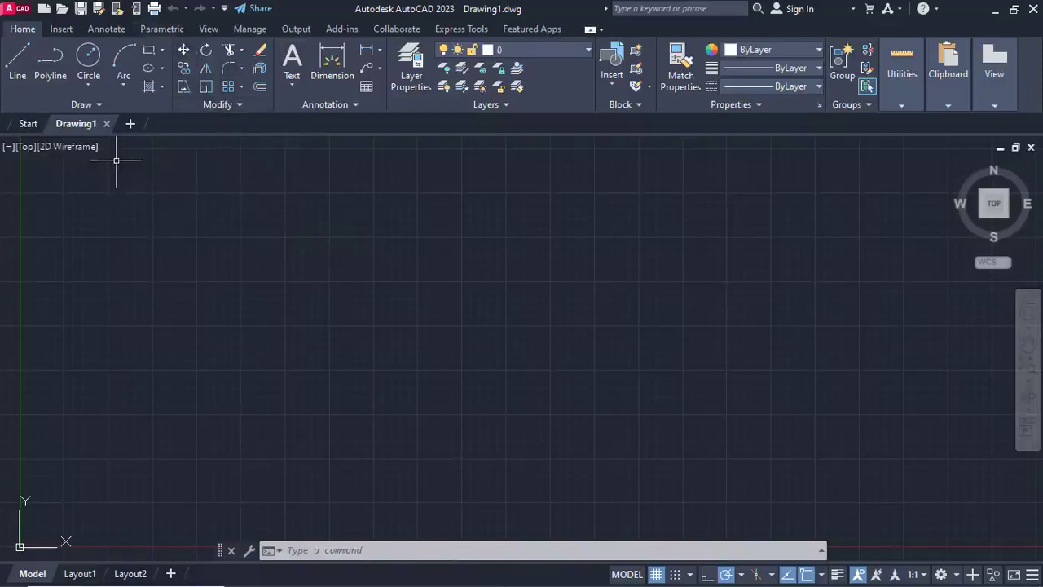
- Draw a circle by centre point and radius, above and to the right of the origin
click(239, 107)
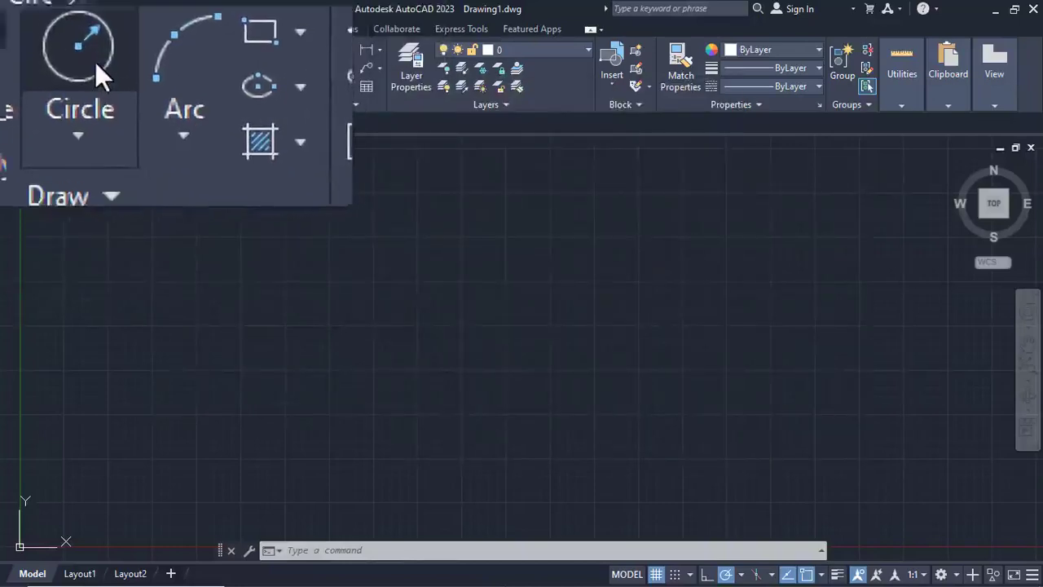
click(97, 65)
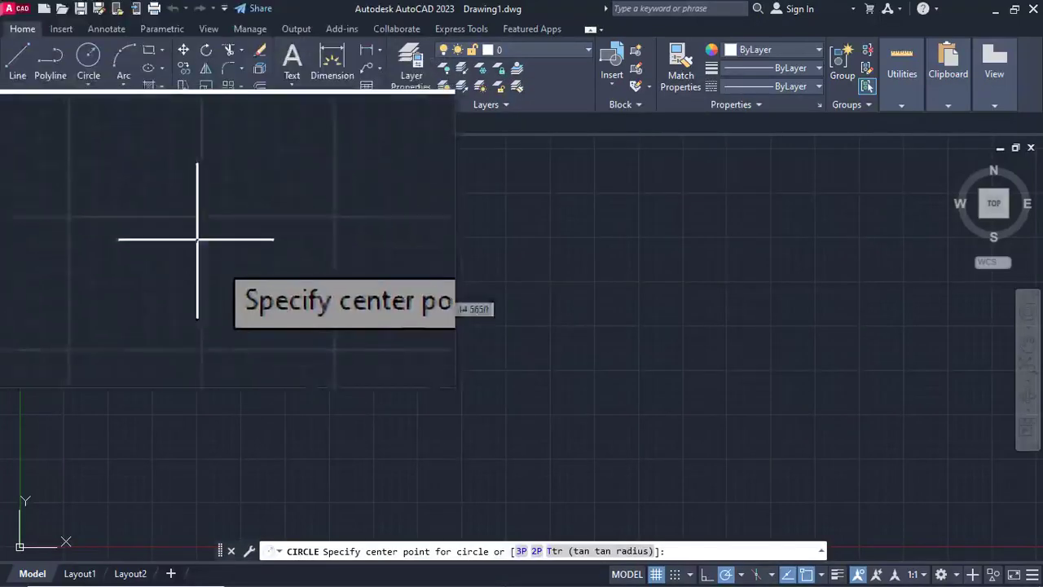
click(270, 318)
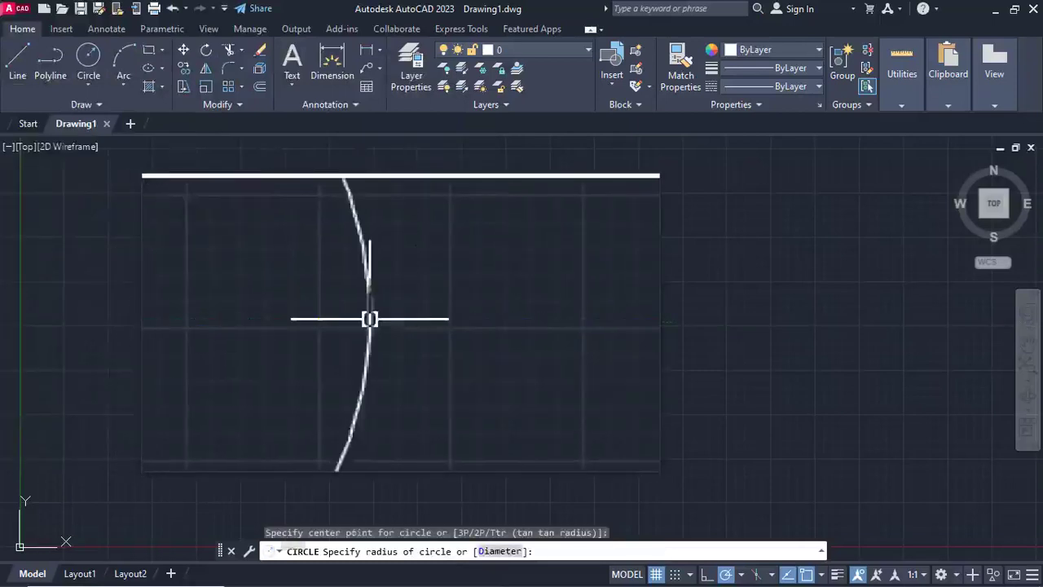
click(393, 318)
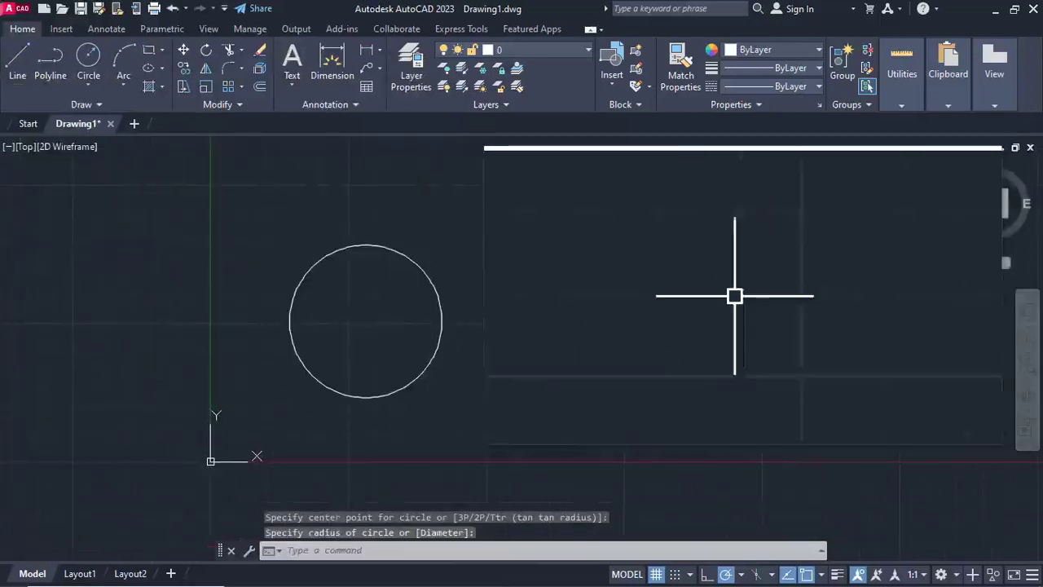
key(Return)
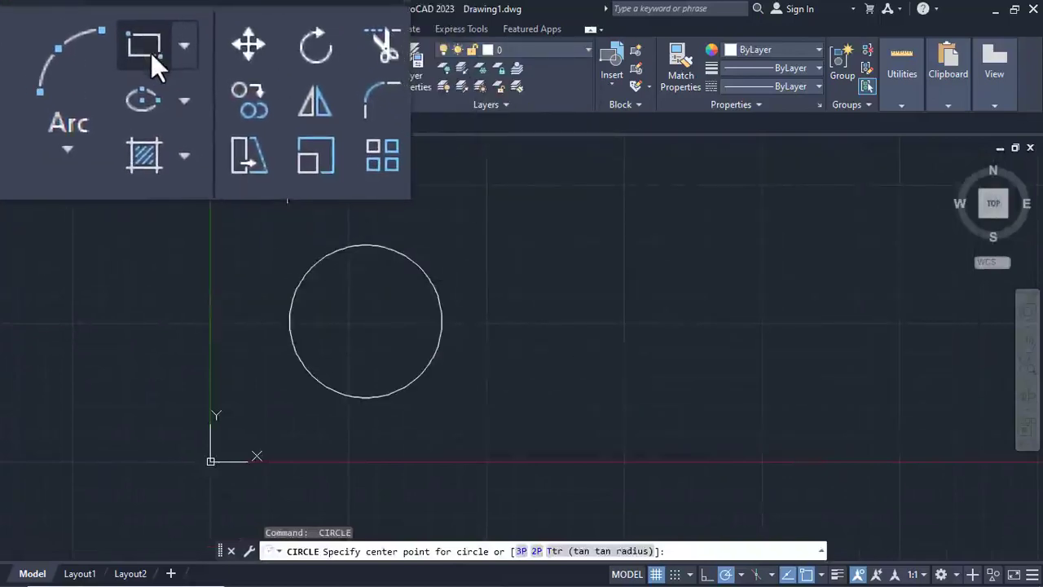
- Draw a long, narrow horizontal rectangle in the empty space to the right of the circle
middle_drag(702, 263, 520, 256)
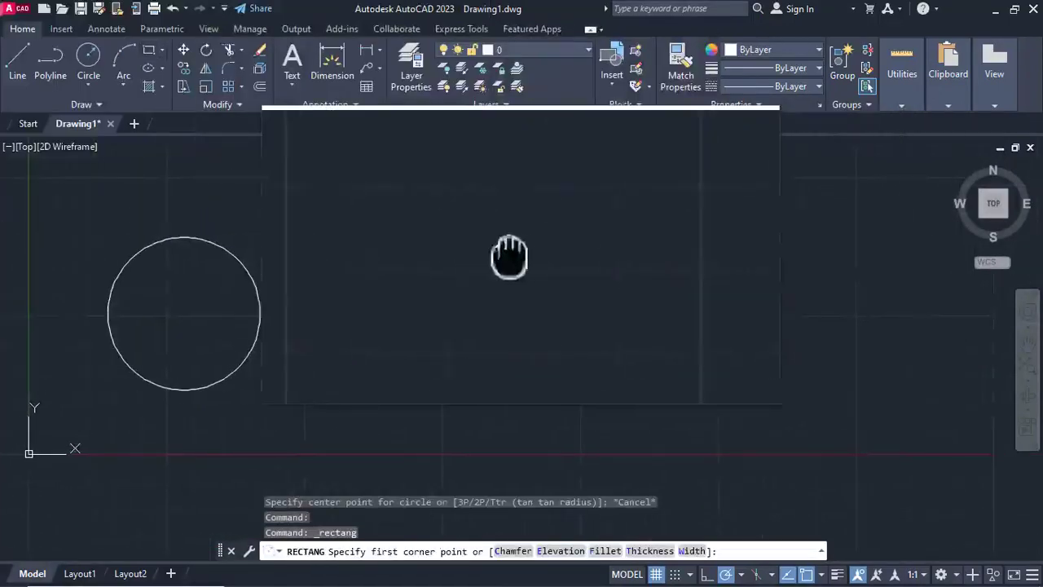
click(547, 264)
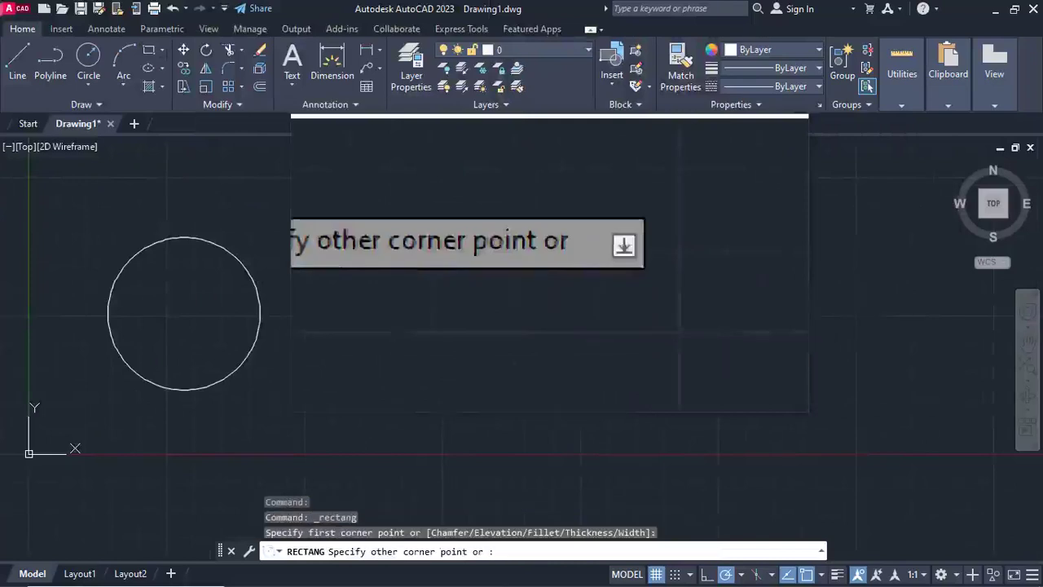
click(773, 318)
scroll(774, 318, down, 2)
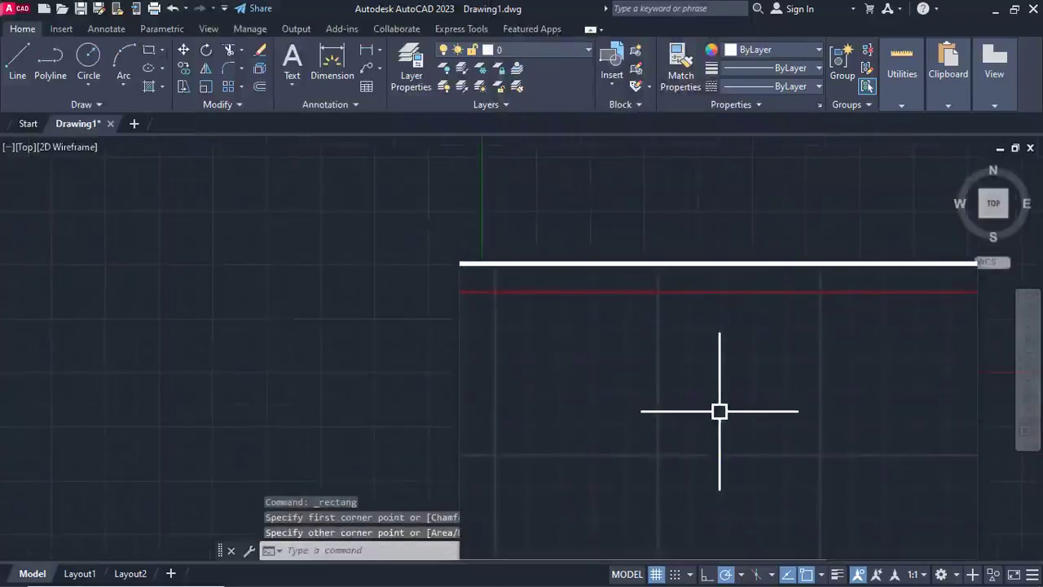
scroll(719, 411, down, 2)
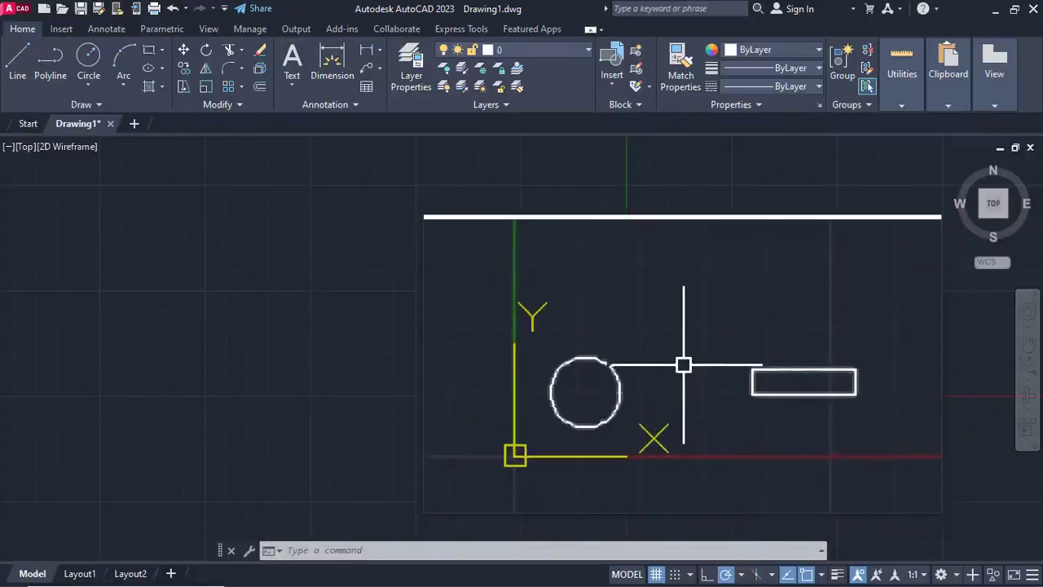
- Move the circle by its right quadrant point onto the rectangle's upper-left corner
click(183, 50)
scroll(658, 368, up, 8)
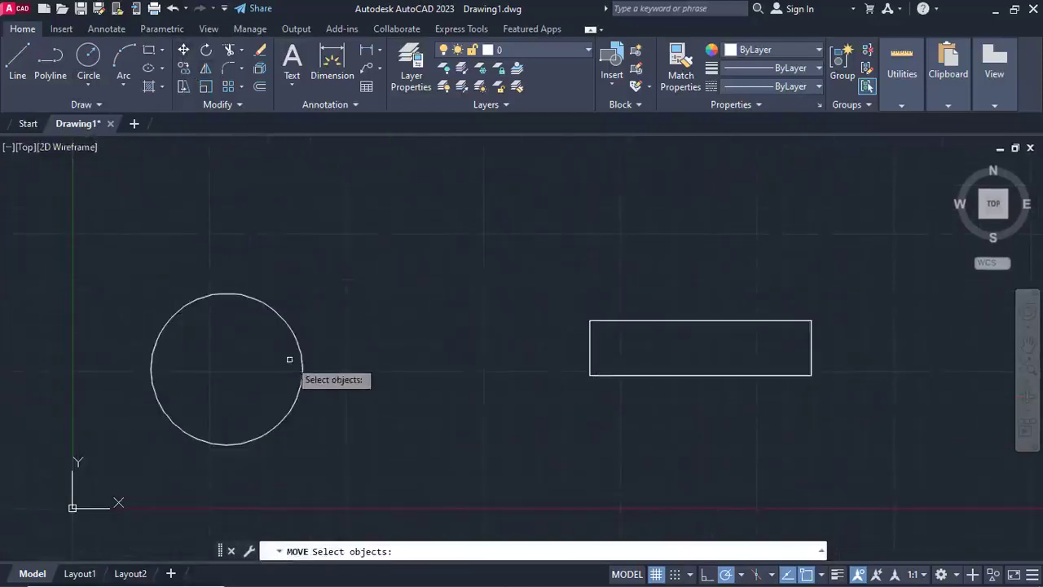
click(299, 358)
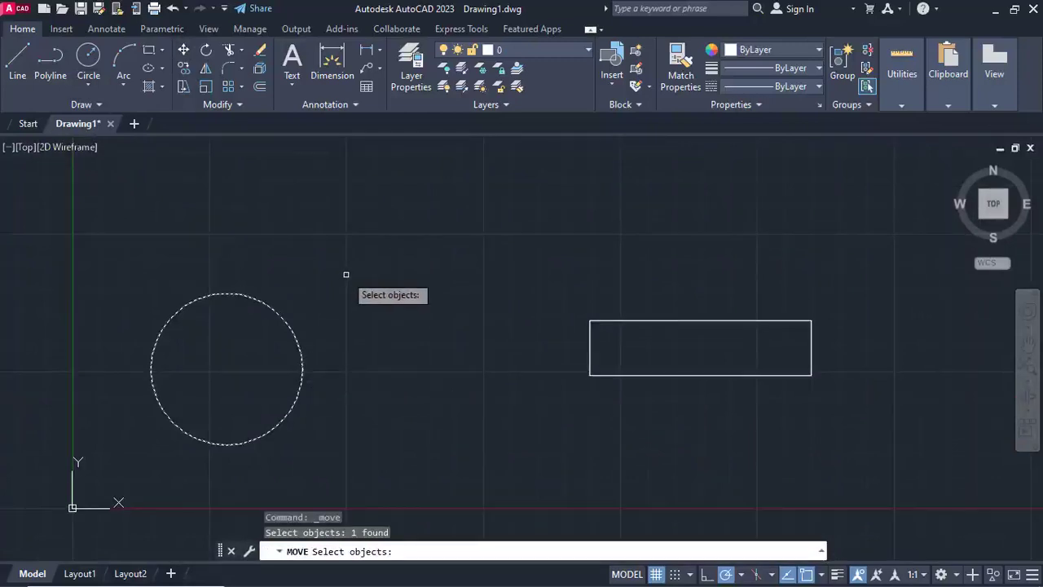
key(Return)
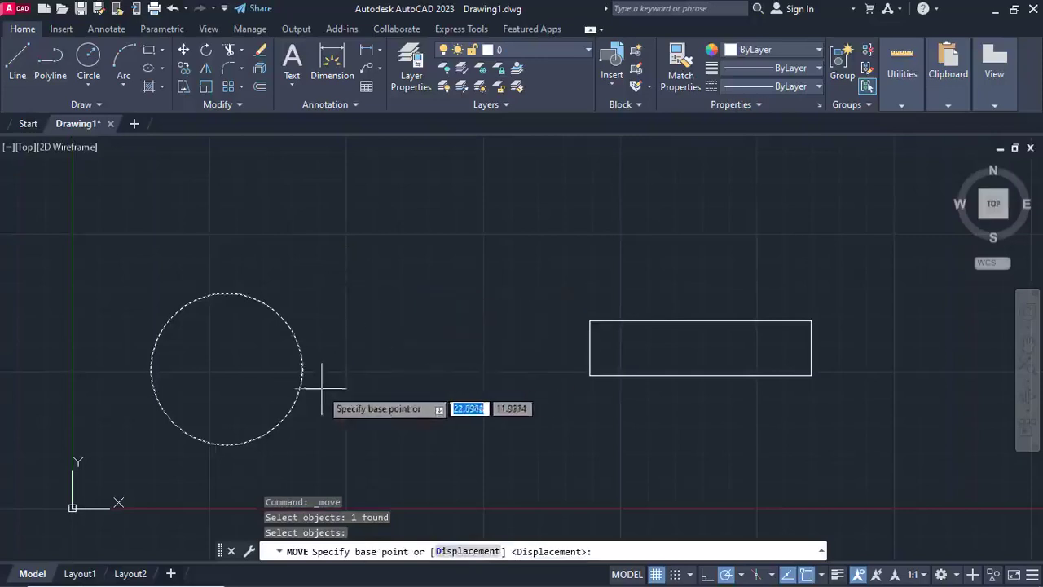
click(302, 369)
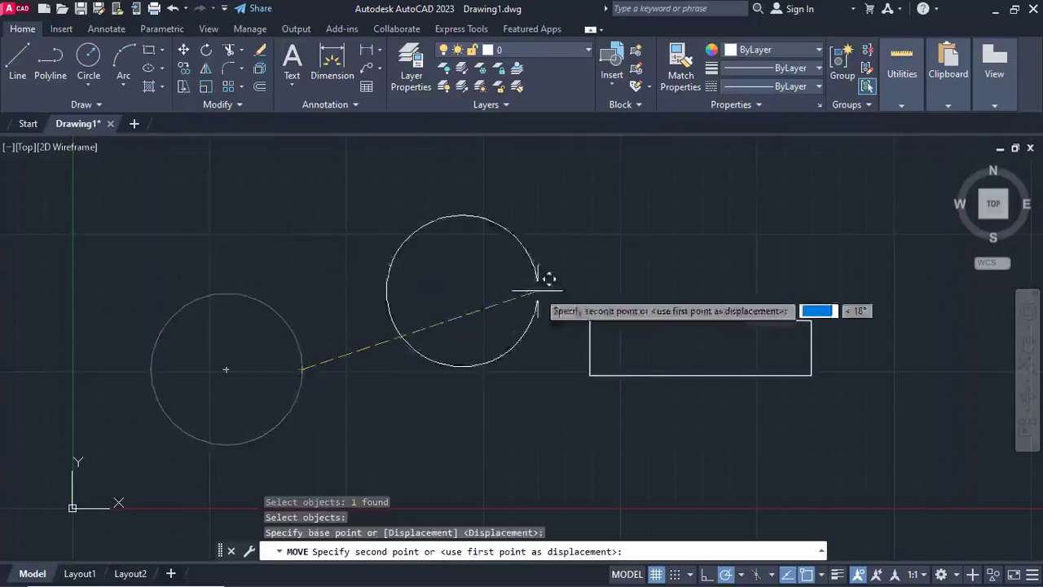
click(591, 320)
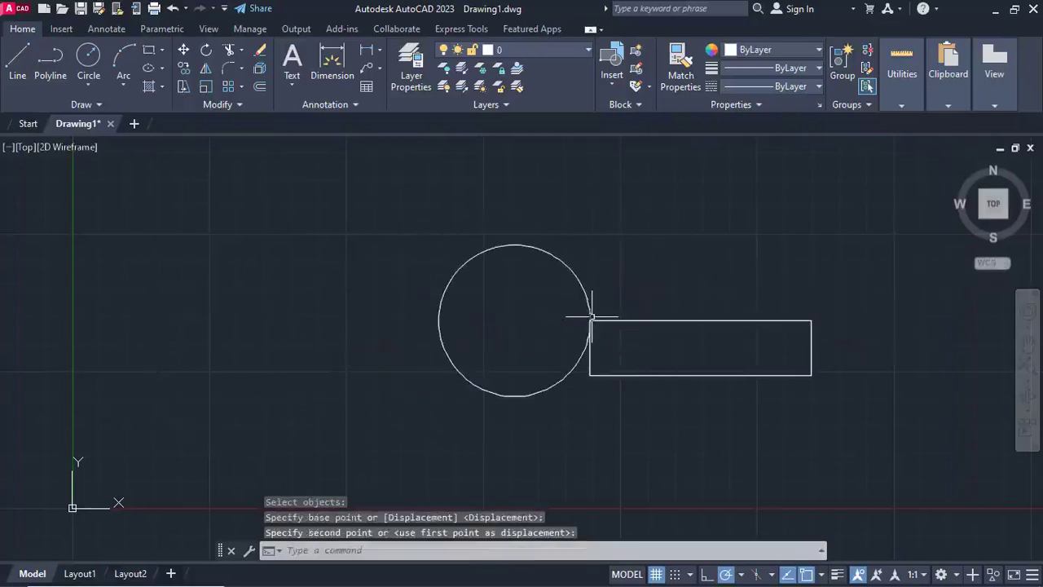
- Draw a closed four-sided polyline outline, larger than the rectangle, in the empty space to the right of it
scroll(694, 284, down, 4)
middle_drag(675, 307, 530, 312)
scroll(421, 240, up, 2)
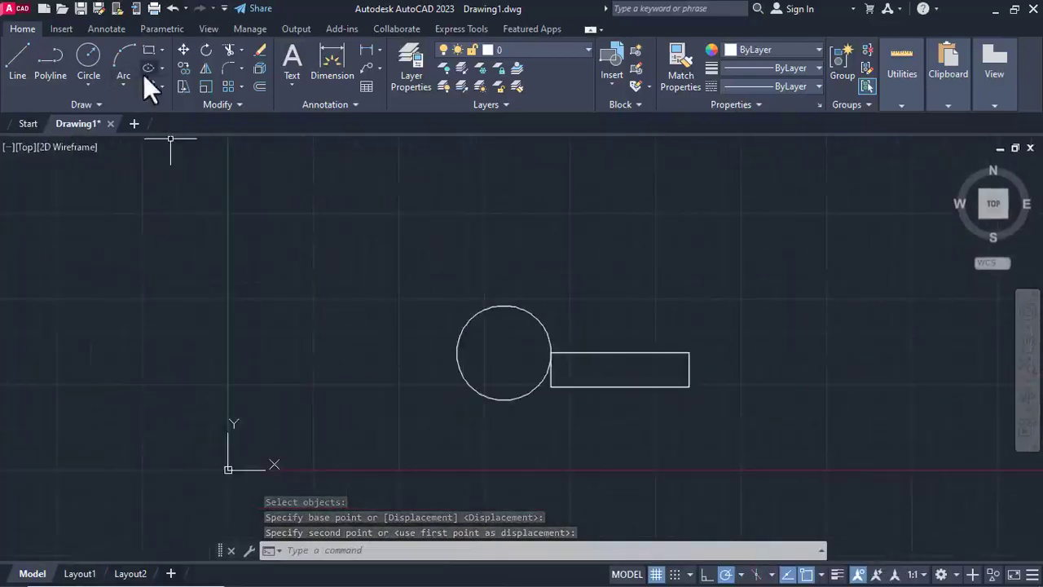
click(47, 70)
mouse_move(780, 290)
middle_down()
mouse_move(412, 286)
mouse_move(444, 251)
middle_up()
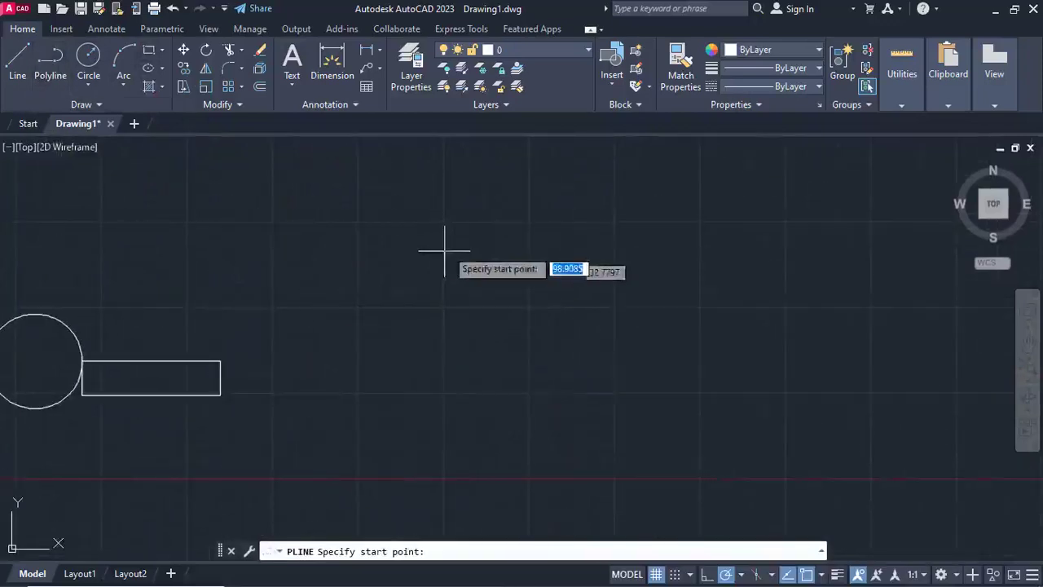
click(452, 206)
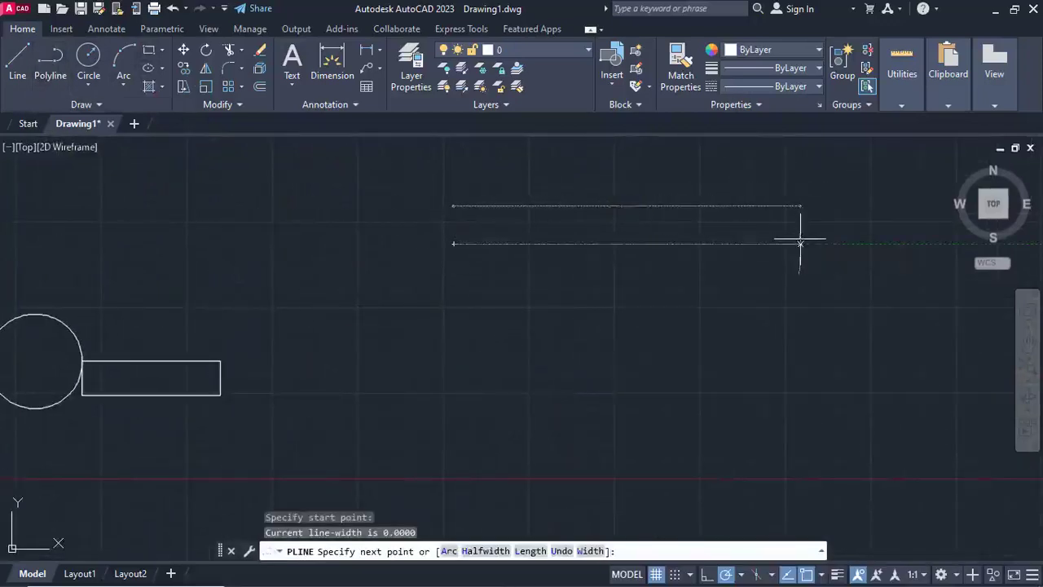
click(800, 243)
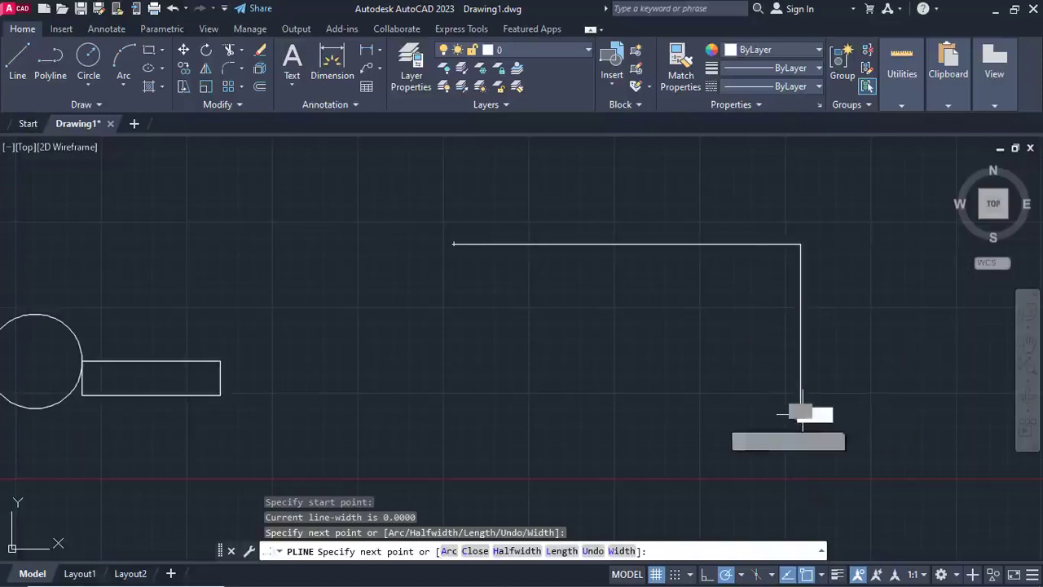
click(801, 413)
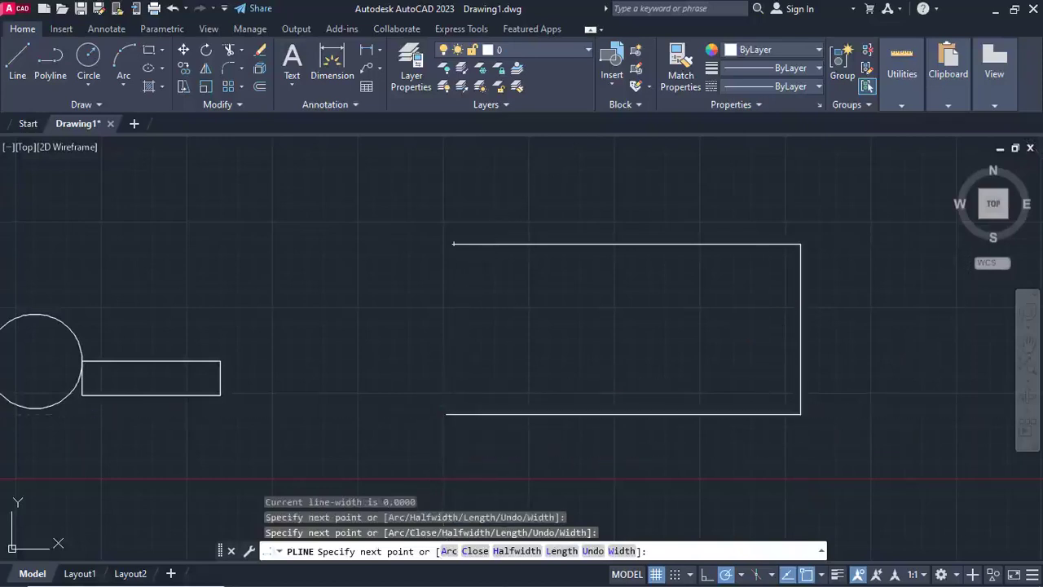
click(446, 414)
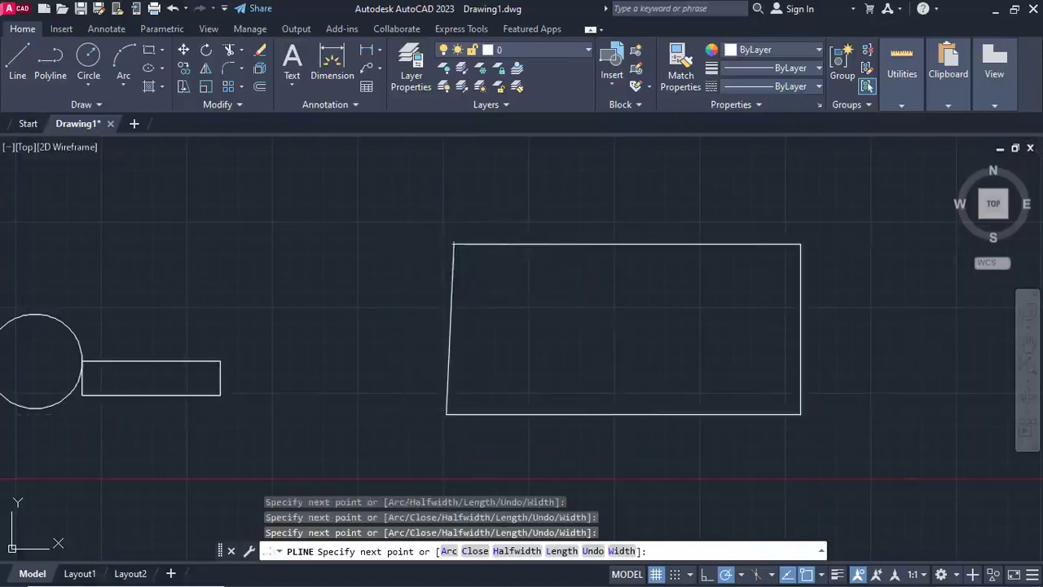
click(453, 244)
key(Escape)
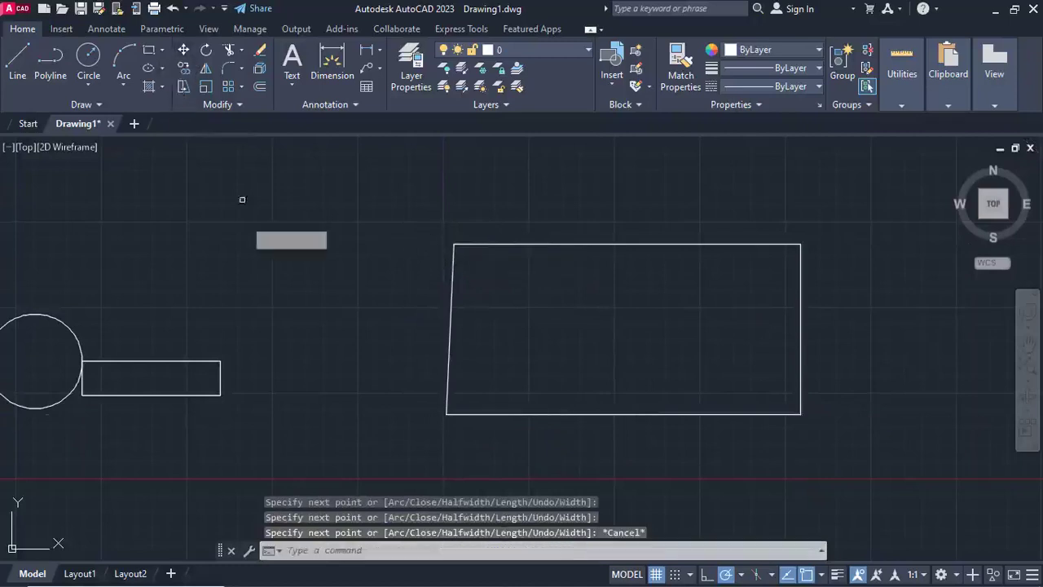
- Move the small rectangle by the midpoint of its bottom edge onto the upper-right corner of the large polyline outline
text(m)
key(Return)
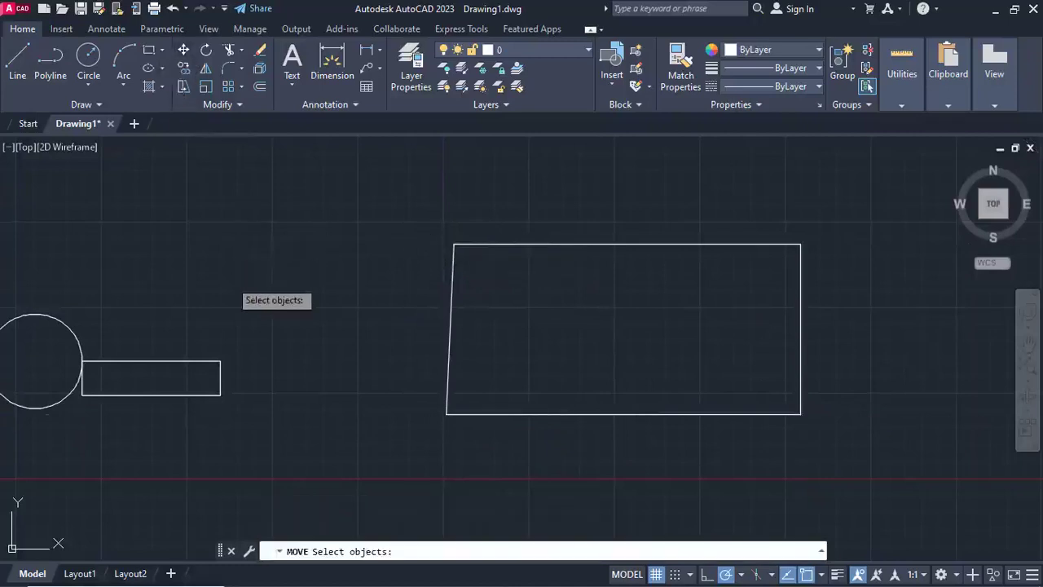
click(211, 360)
key(Return)
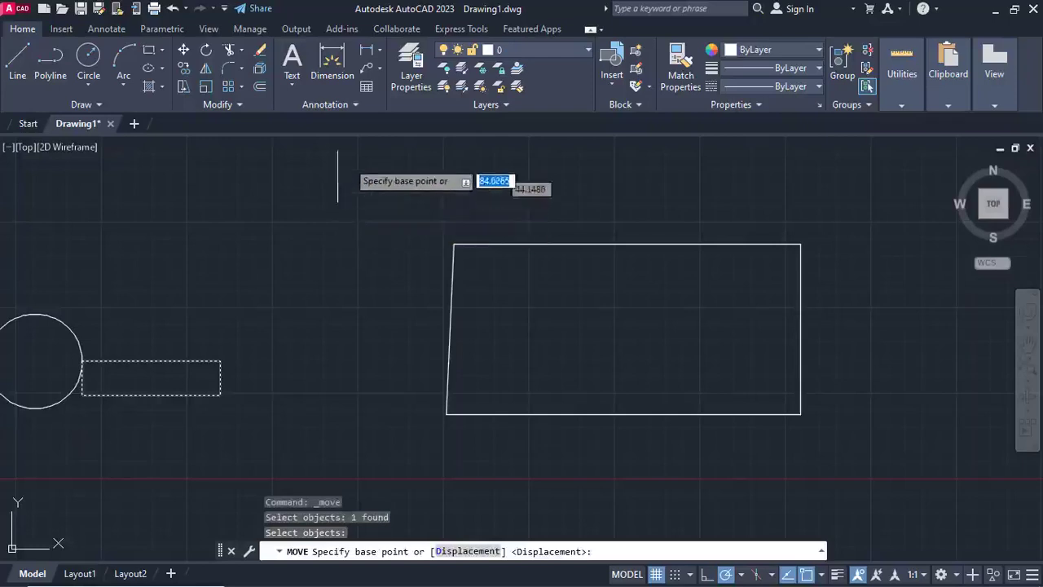
click(151, 395)
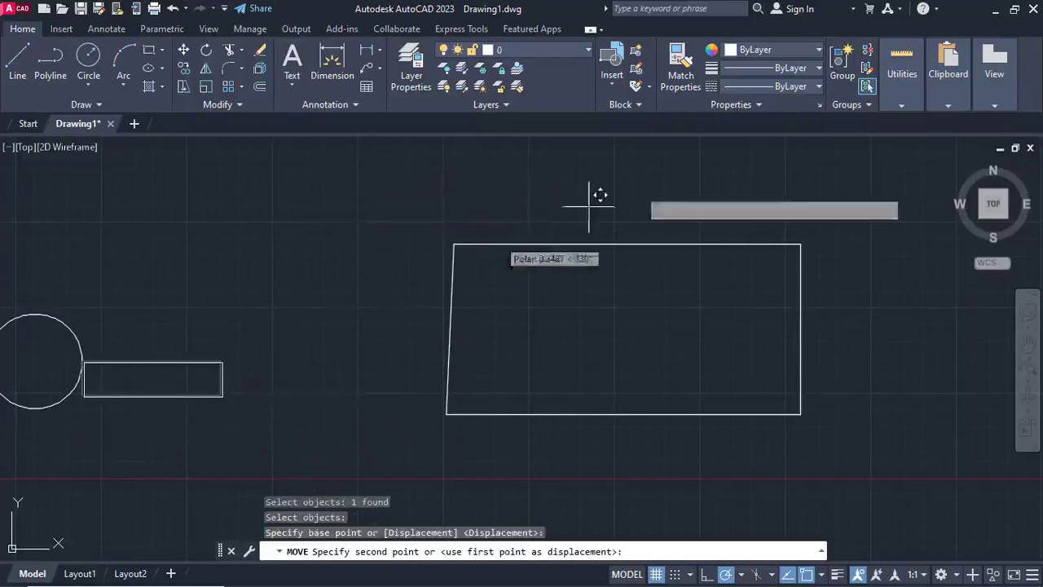
click(804, 234)
key(Escape)
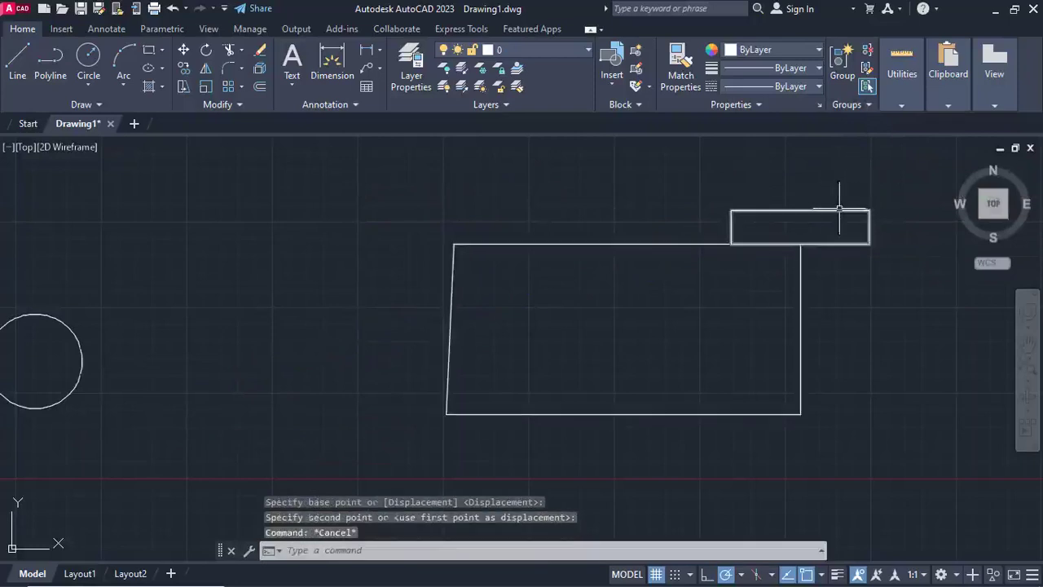
- Rotate the small rectangle and the large polyline outline together by 45 degrees about the outline's lower-right corner
scroll(839, 210, down, 2)
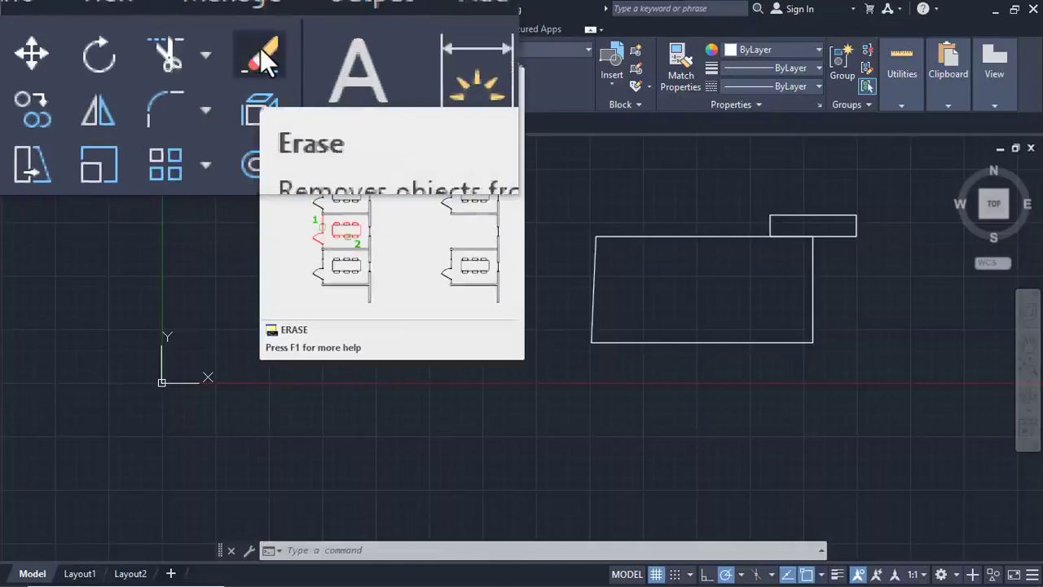
key(Escape)
key(Escape)
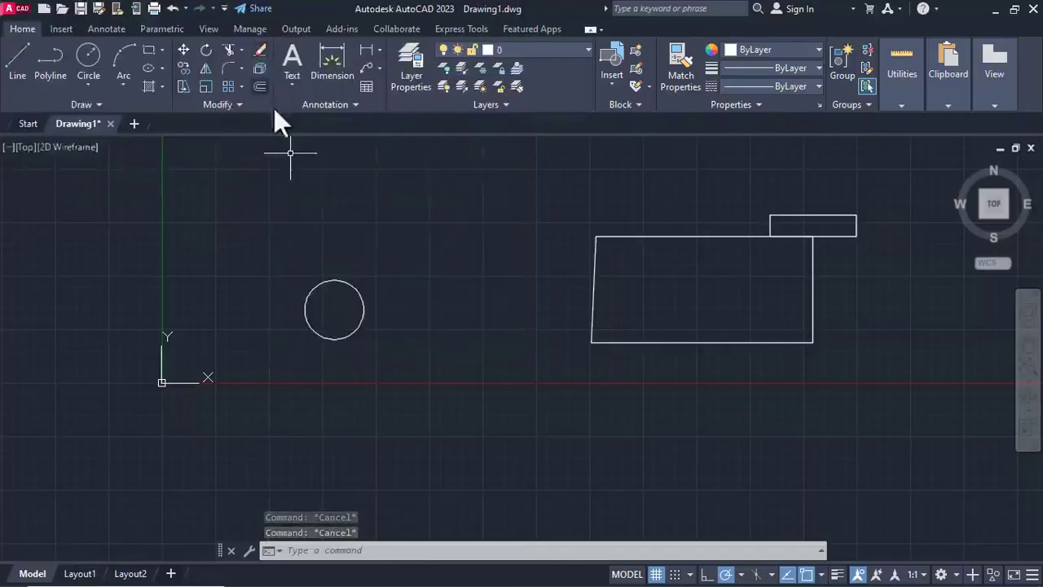
click(206, 50)
scroll(524, 316, down, 4)
click(692, 374)
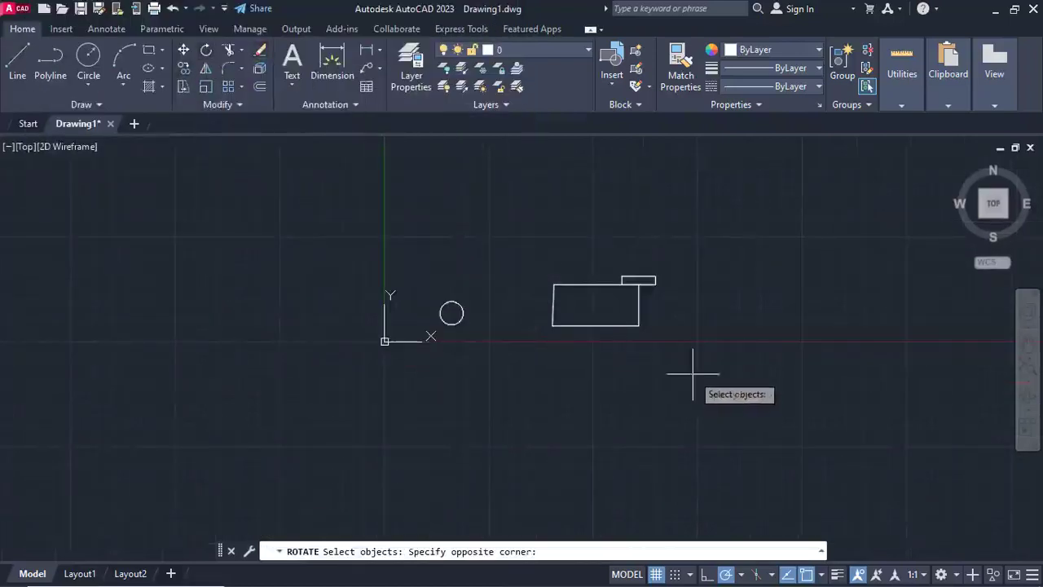
click(540, 221)
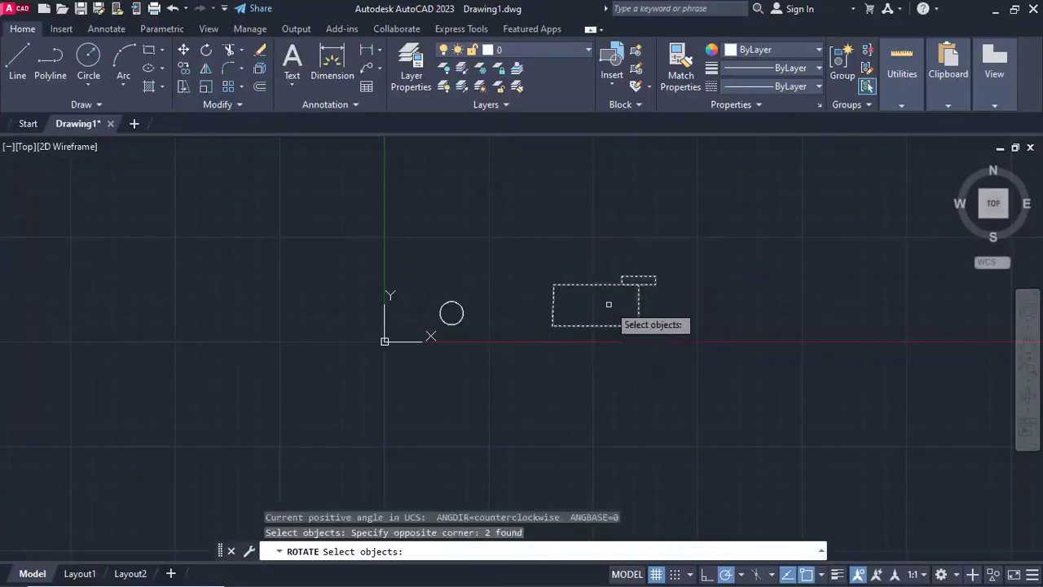
key(Return)
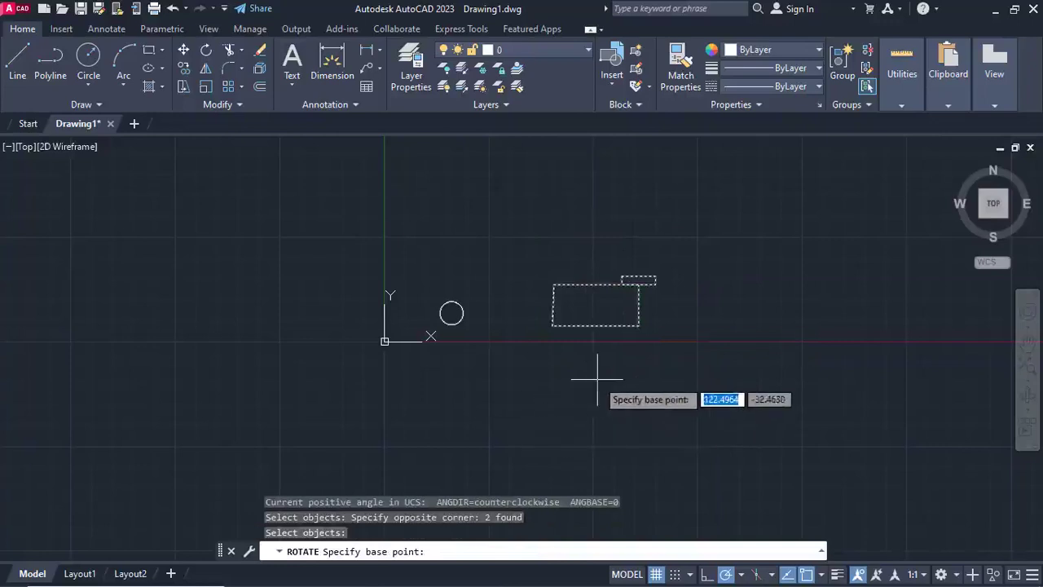
click(639, 326)
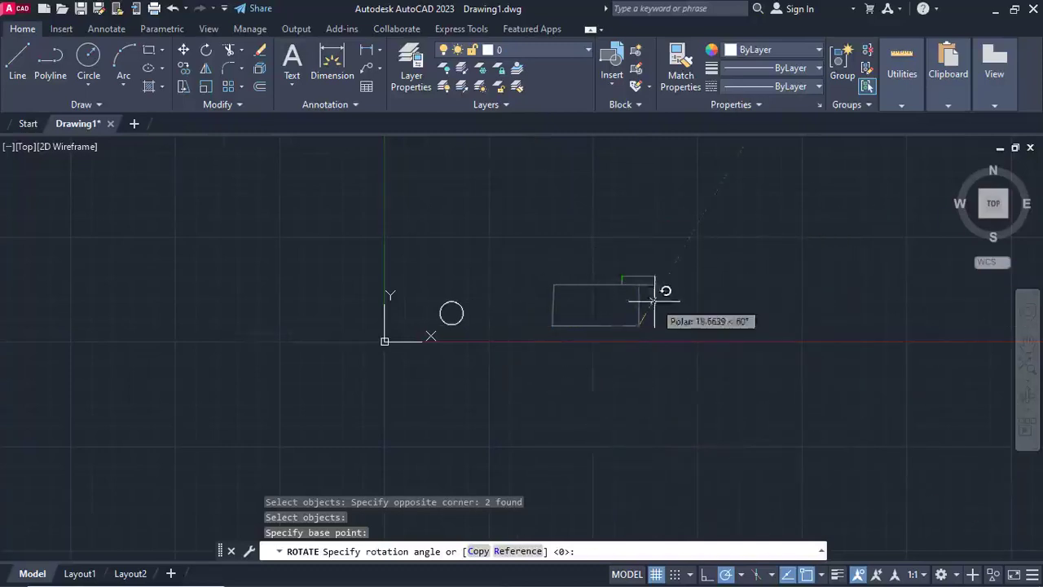
scroll(656, 299, up, 3)
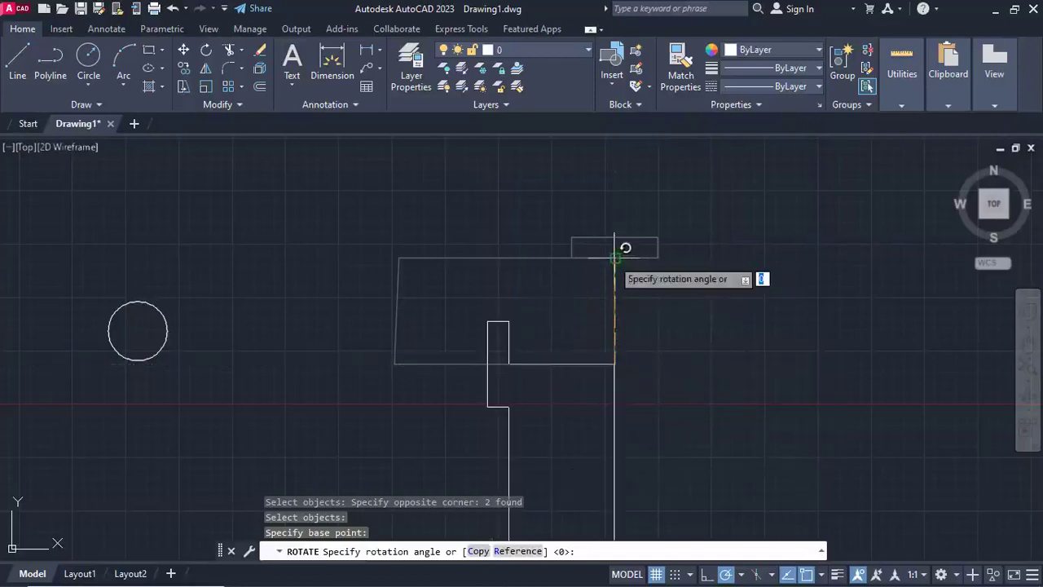
text(45)
key(Return)
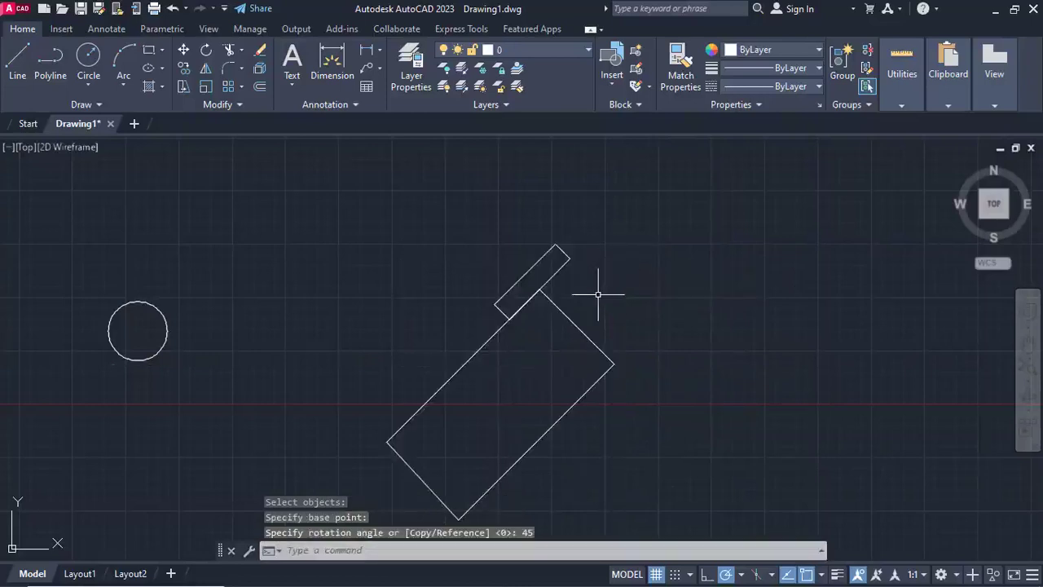
scroll(544, 331, down, 4)
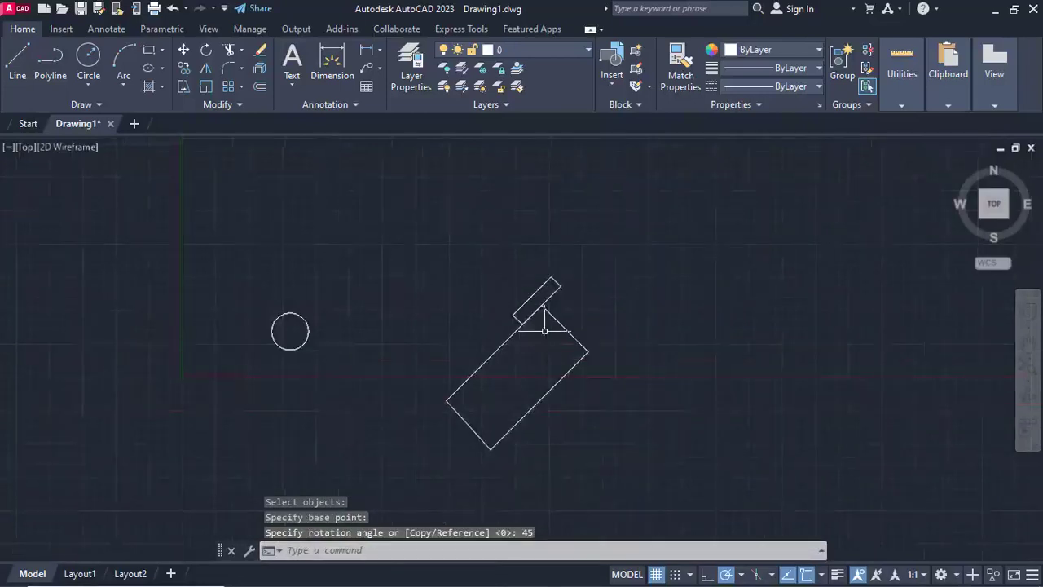
scroll(538, 349, up, 4)
middle_drag(540, 349, 539, 315)
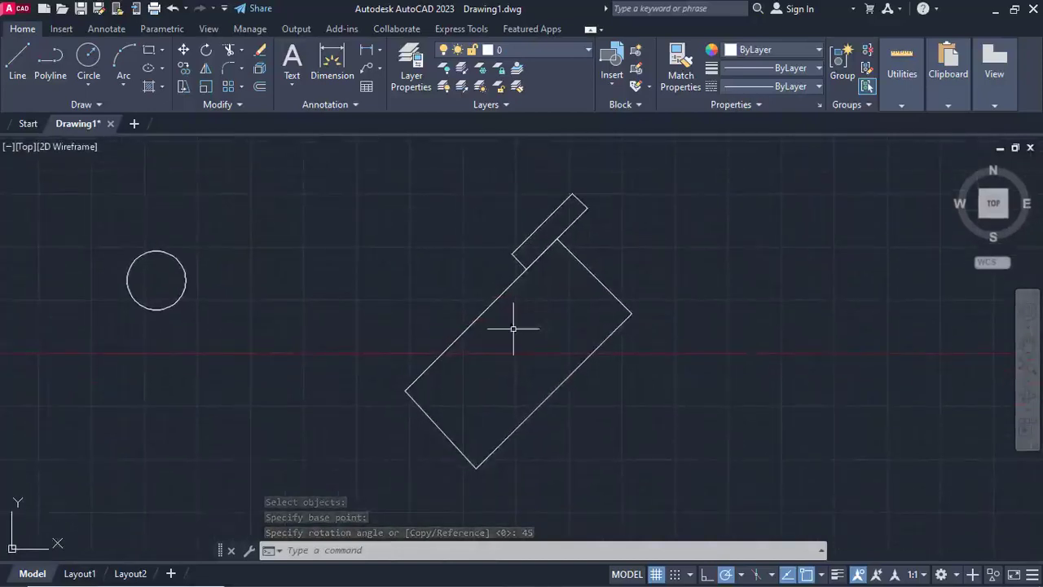
click(668, 369)
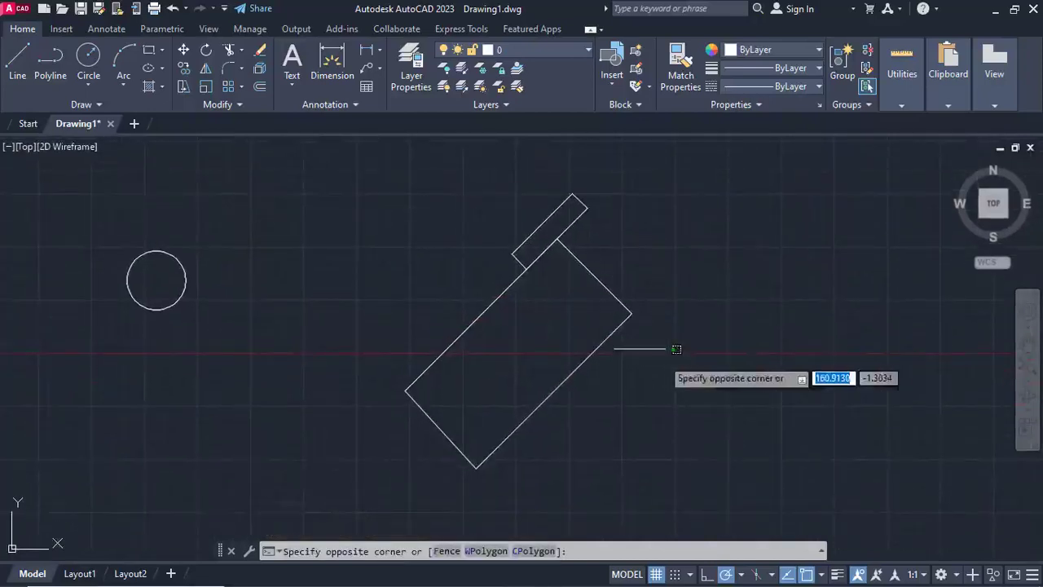
click(558, 292)
key(Escape)
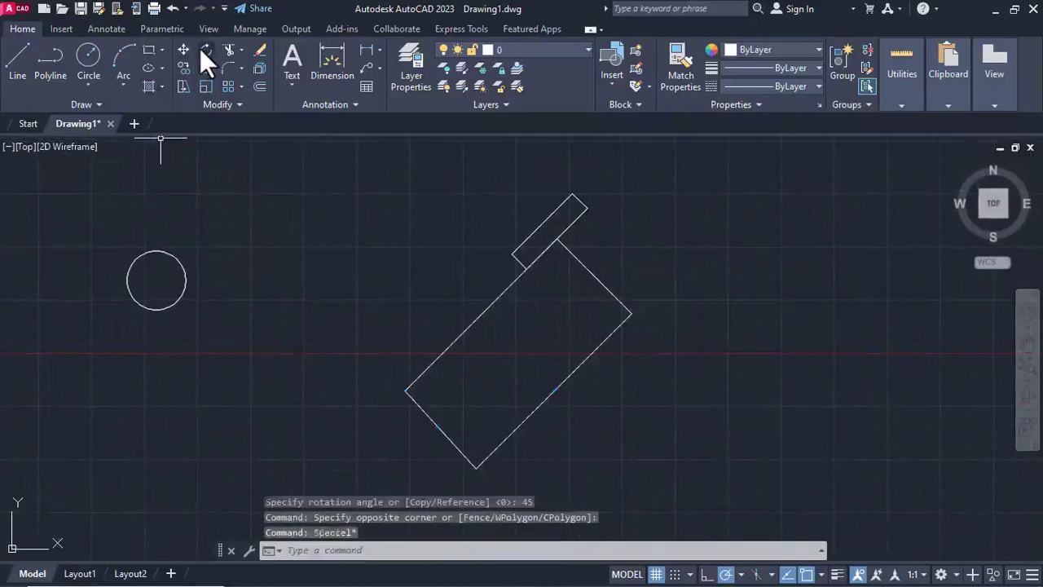
- Rotate the small rectangle alone by 45 degrees about the top corner of the large polyline outline, leaving it upright
click(205, 50)
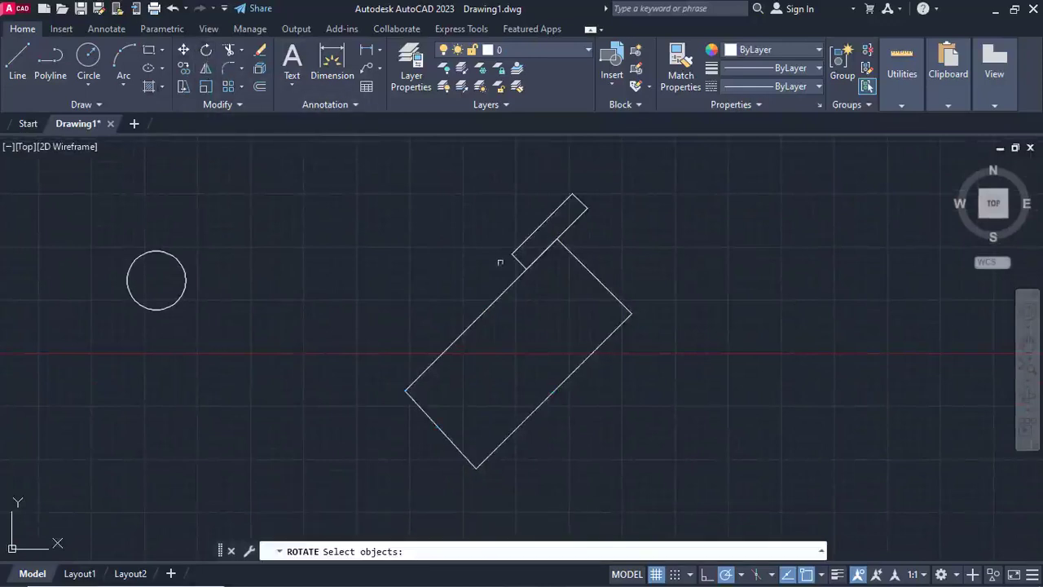
click(575, 210)
click(562, 216)
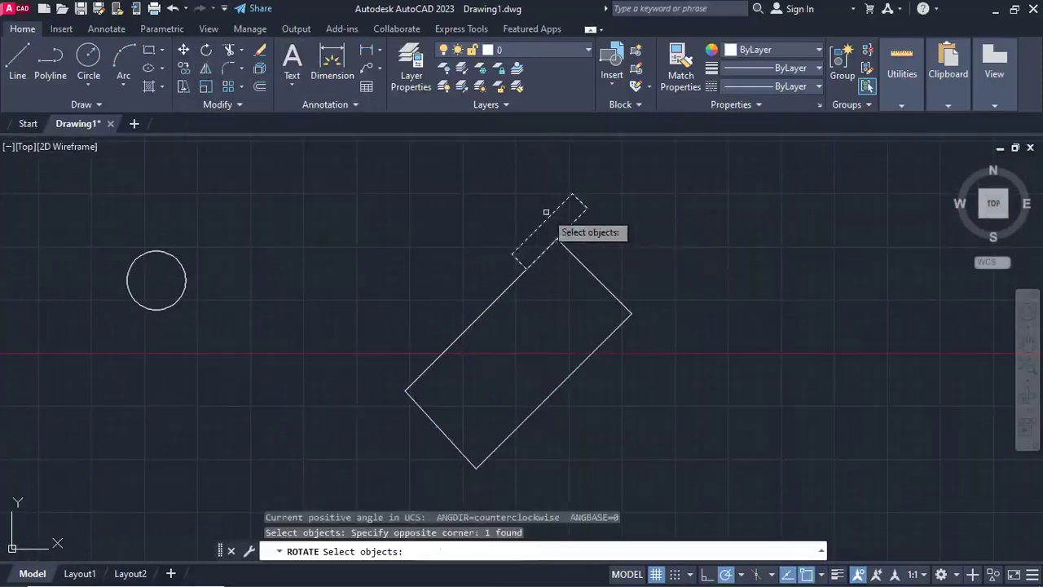
key(Return)
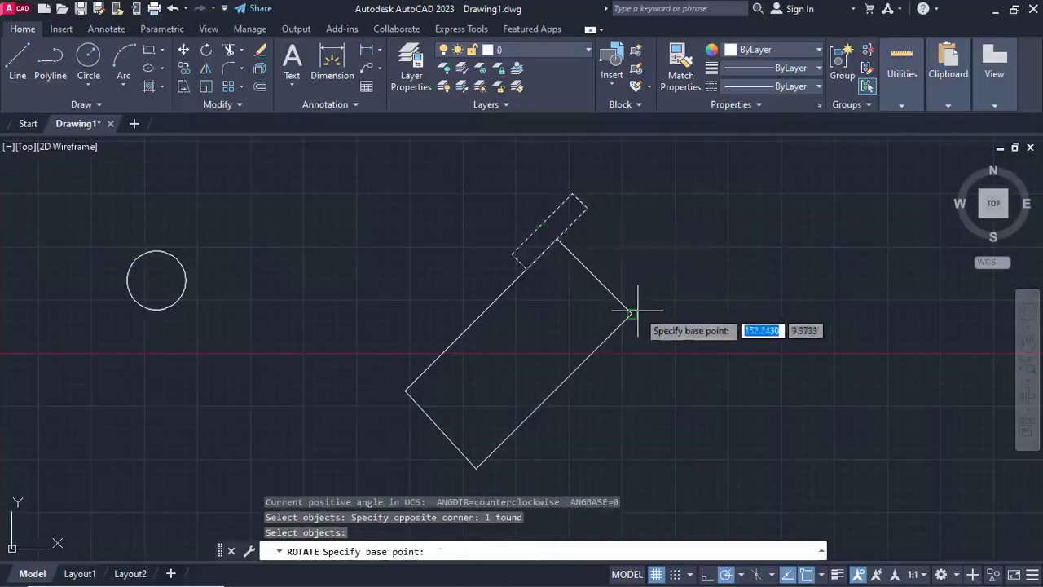
click(557, 237)
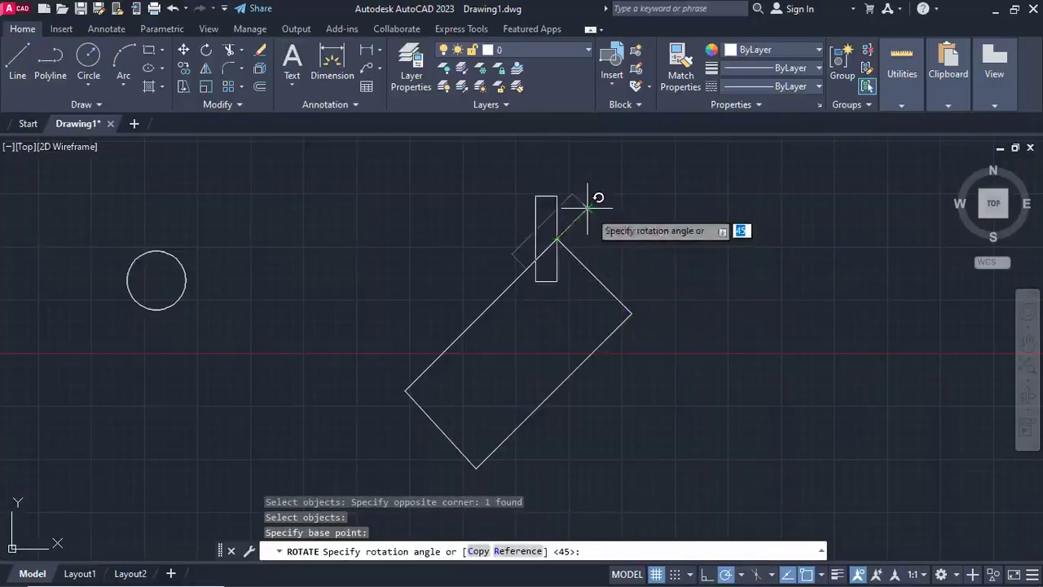
click(589, 210)
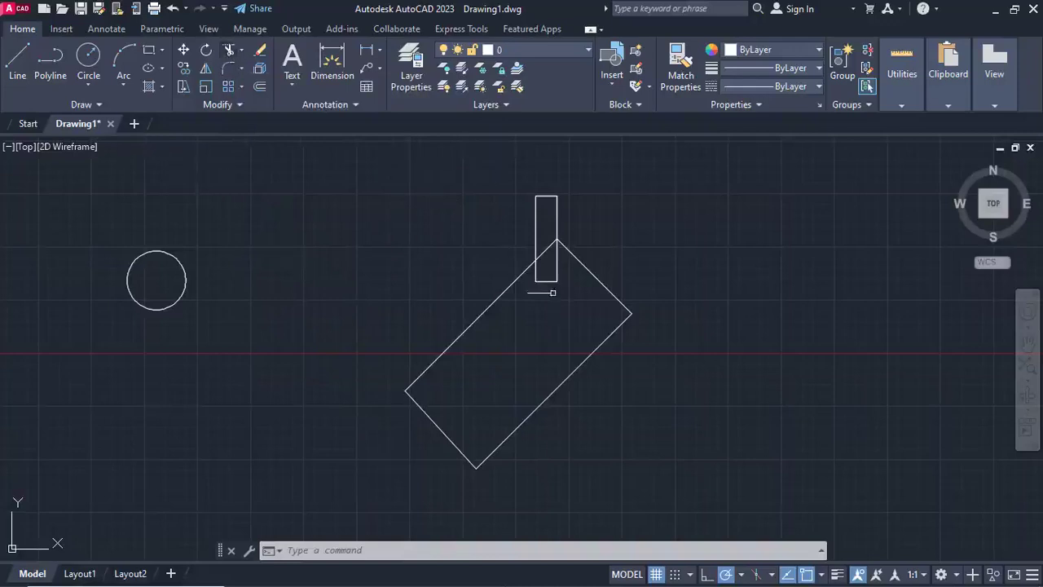
- Draw a circle with a radius of about 18.6 in the empty space to the right of the polyline outline
mouse_move(633, 285)
middle_down()
mouse_move(640, 312)
mouse_move(262, 307)
middle_up()
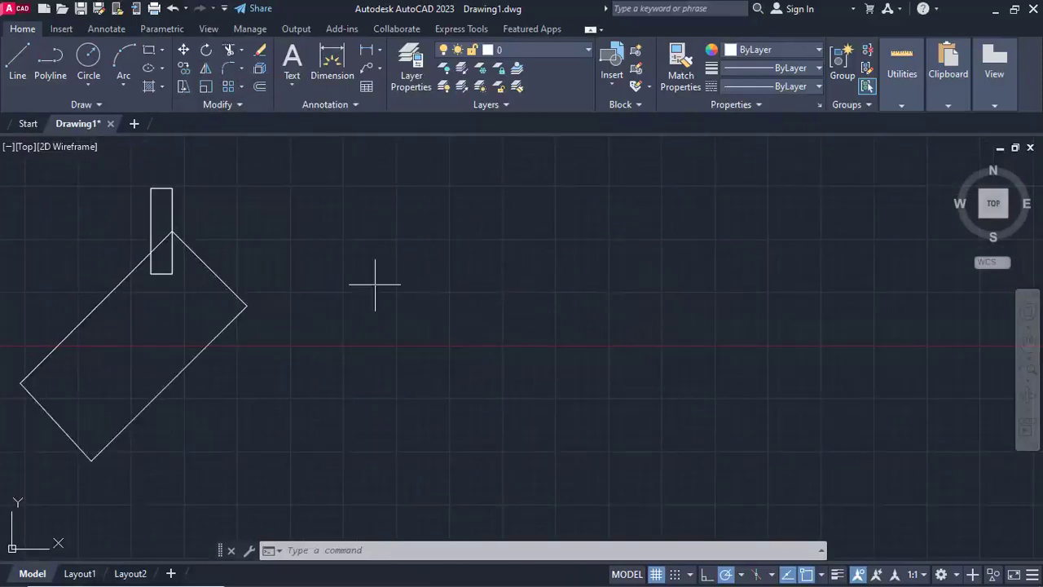
text(c)
key(Return)
click(481, 257)
click(558, 268)
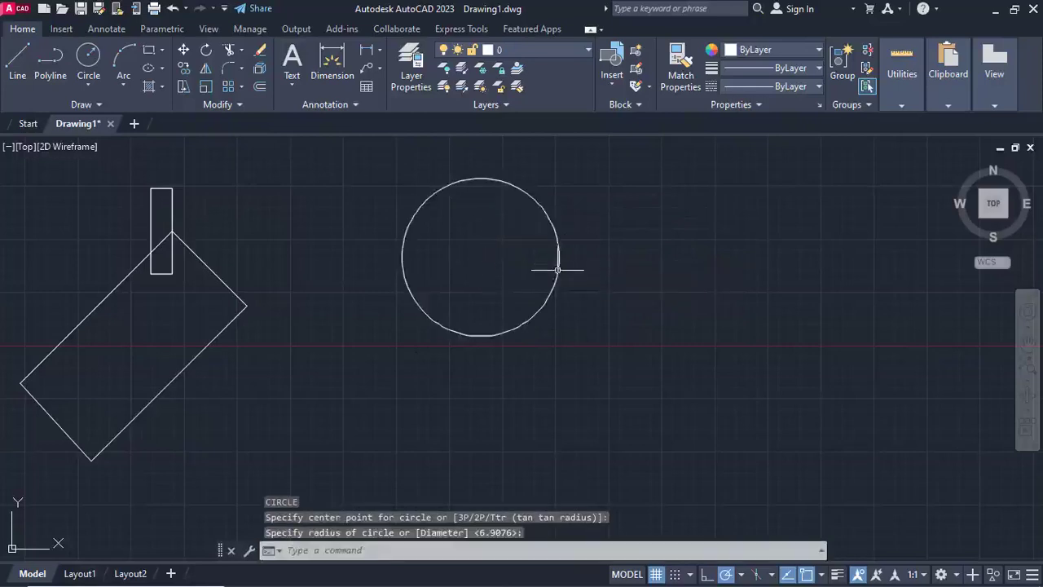
- Draw two smaller circles right of the large one, the upper with radius about 13.4 and the lower about 13.8
scroll(604, 275, down, 2)
key(Return)
click(690, 230)
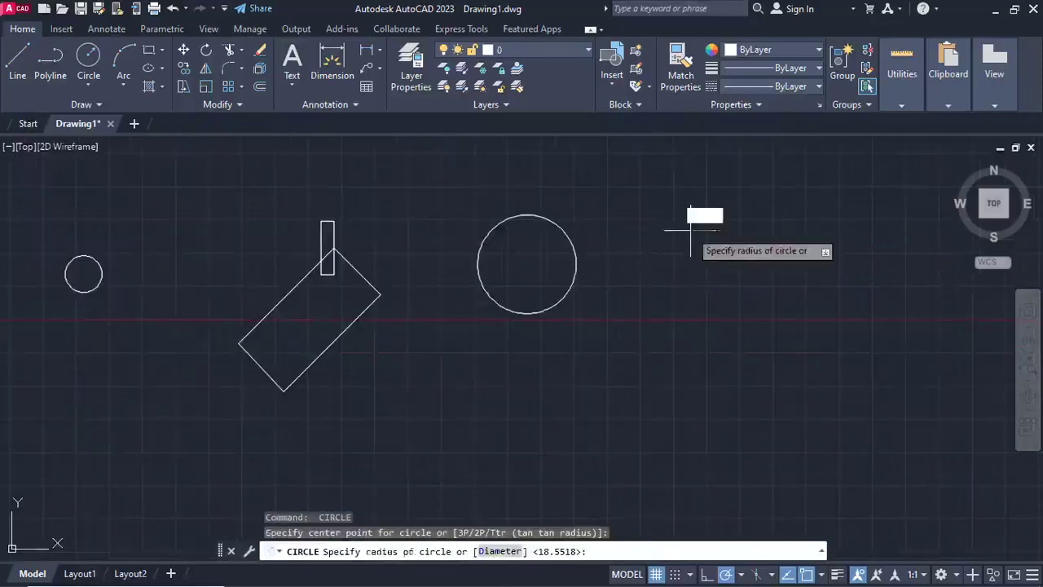
click(724, 238)
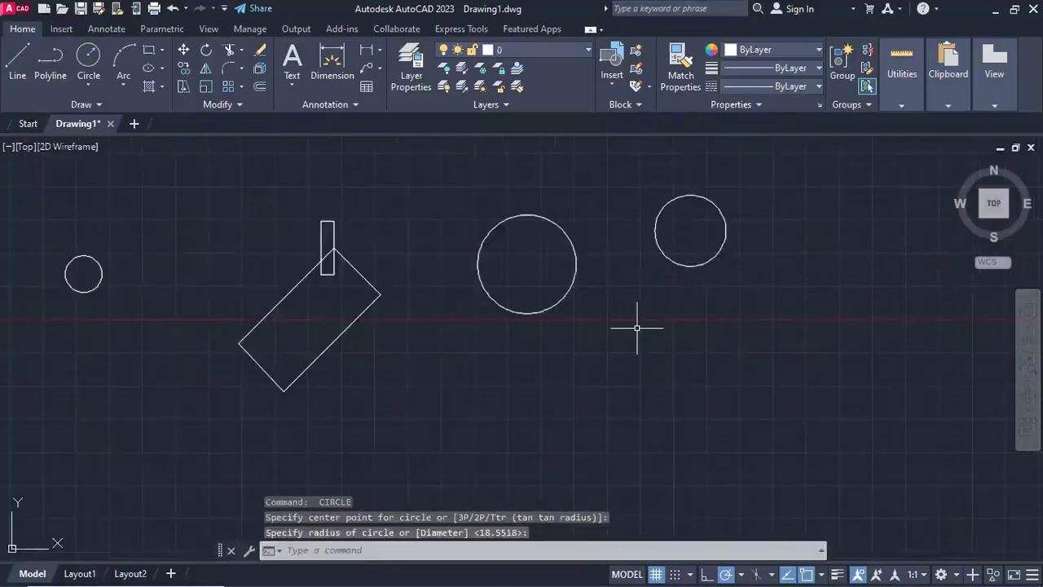
key(Return)
click(644, 310)
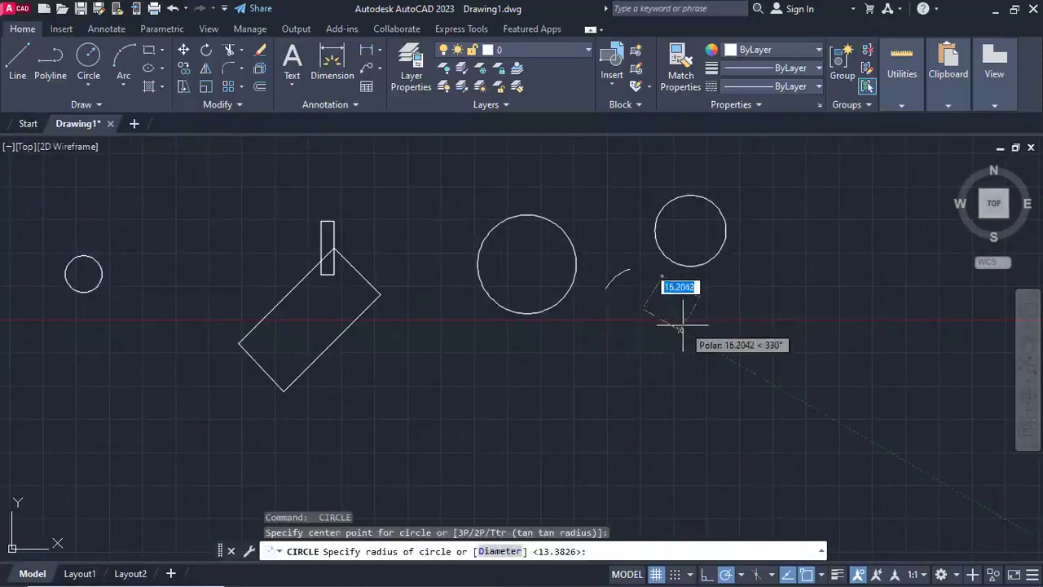
click(677, 324)
- Draw a tangent-tangent-radius circle of radius 20 below, touching the large circle and the lower small circle
key(Return)
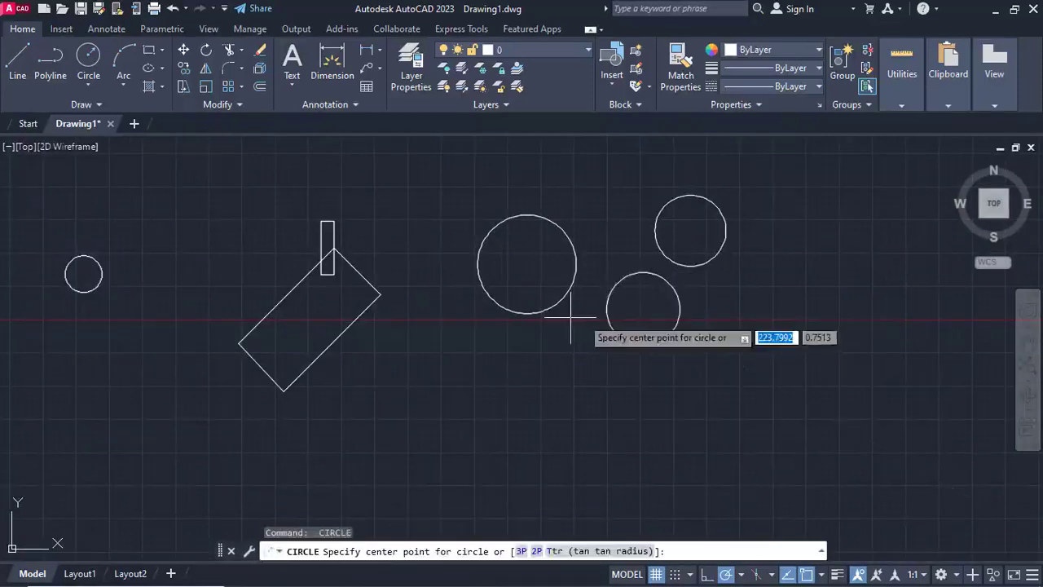
click(555, 550)
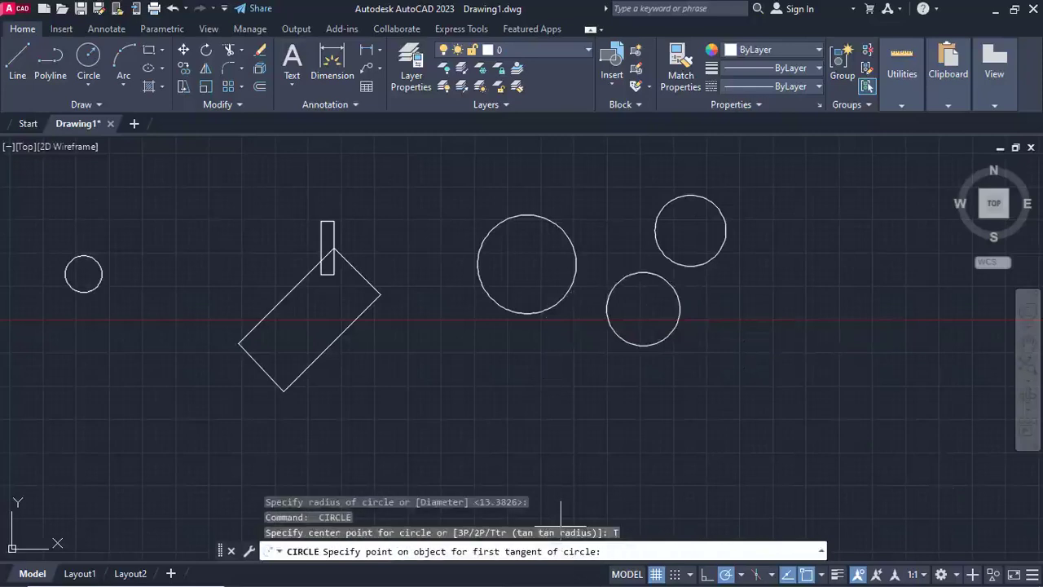
click(559, 300)
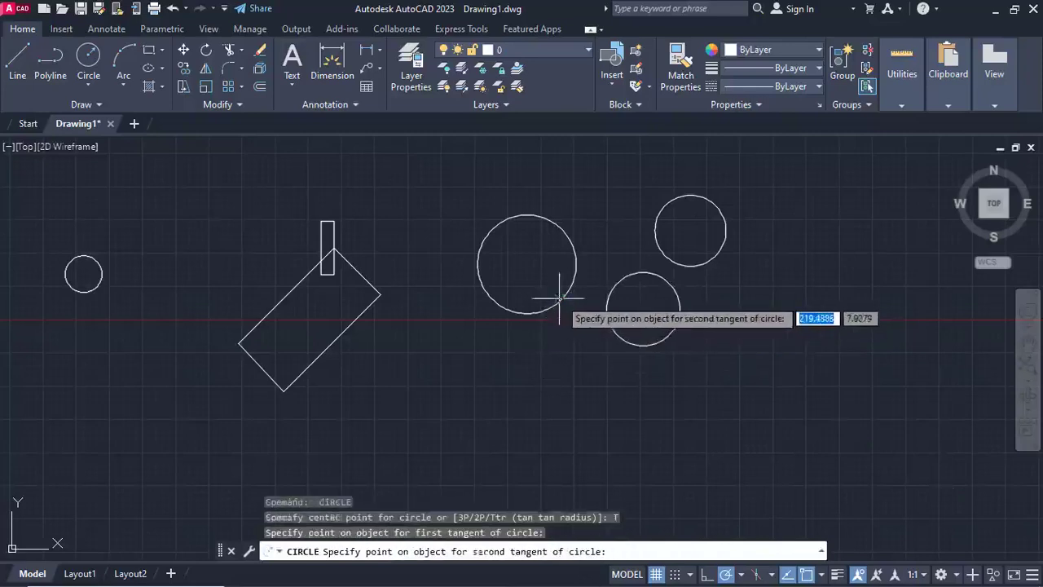
click(607, 310)
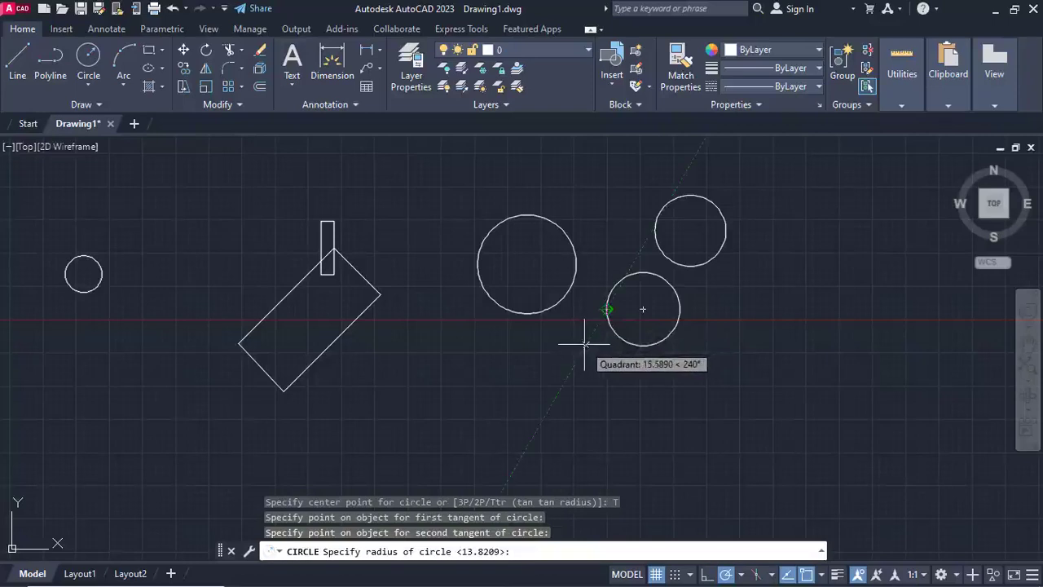
text(20)
key(Return)
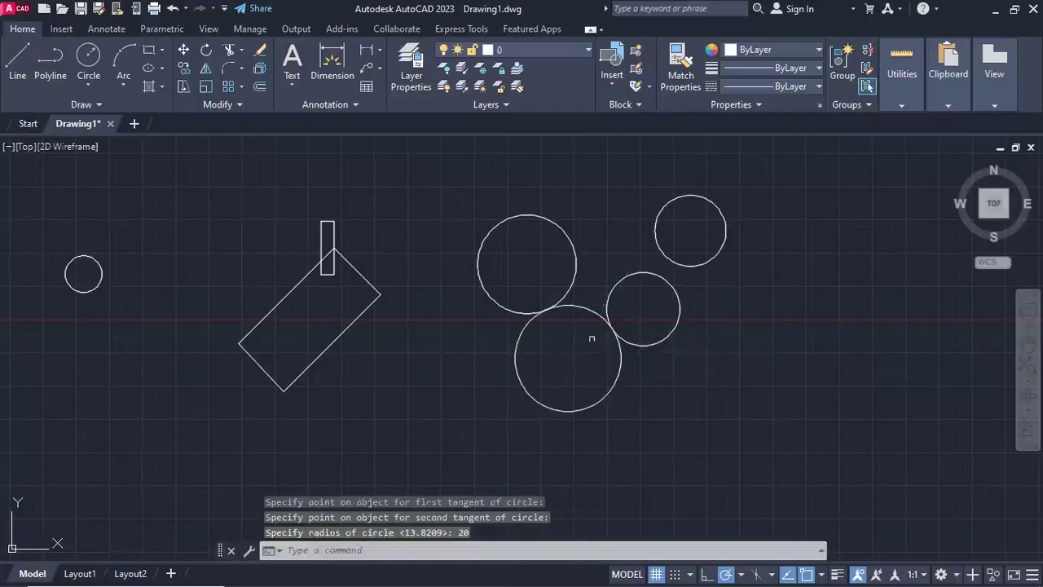
key(space)
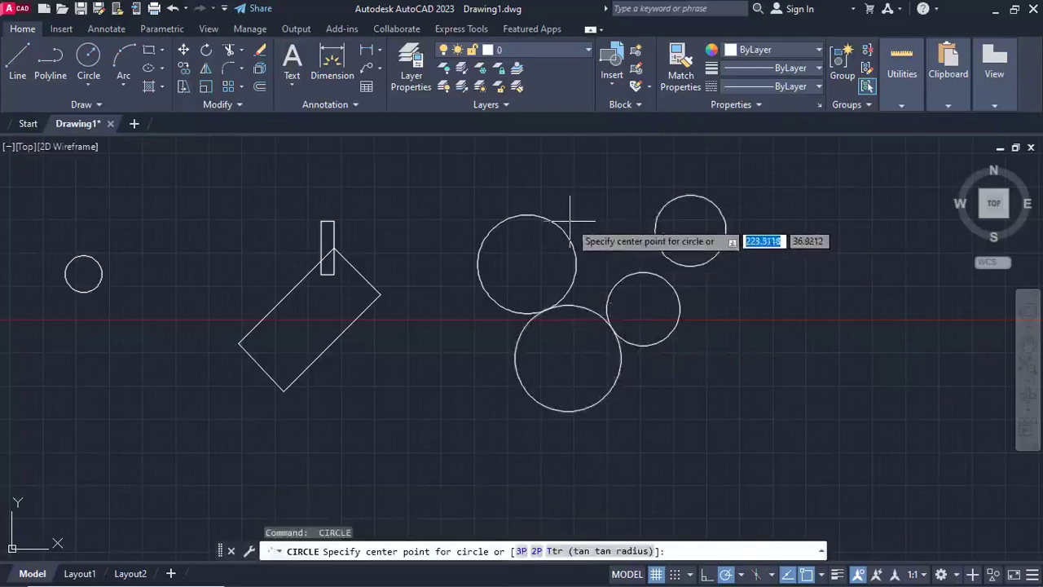
click(557, 226)
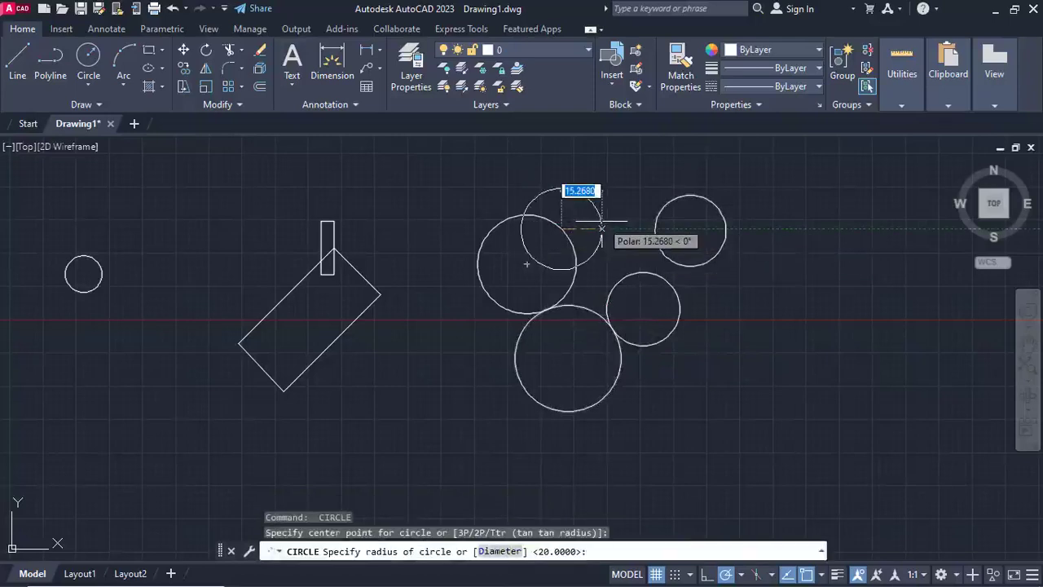
key(Escape)
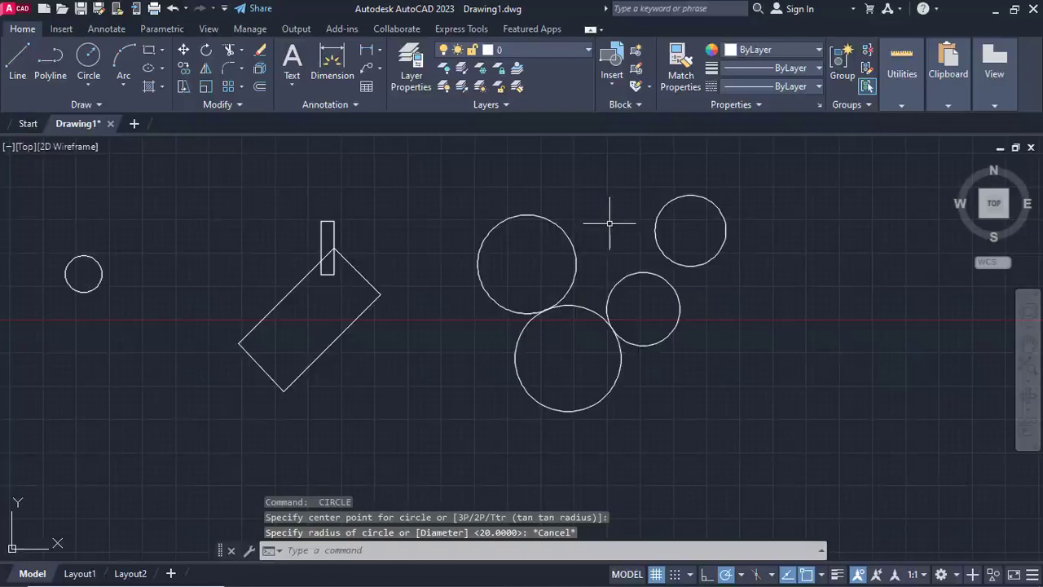
- Draw a tangent-tangent-radius circle of radius 30 above, touching the large left circle and the upper-right small circle
key(space)
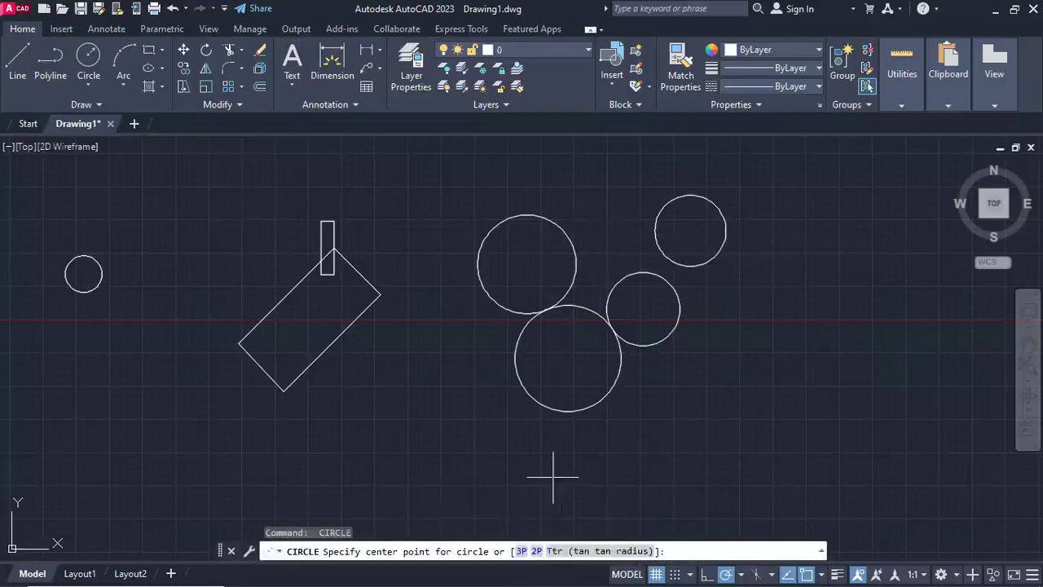
click(557, 550)
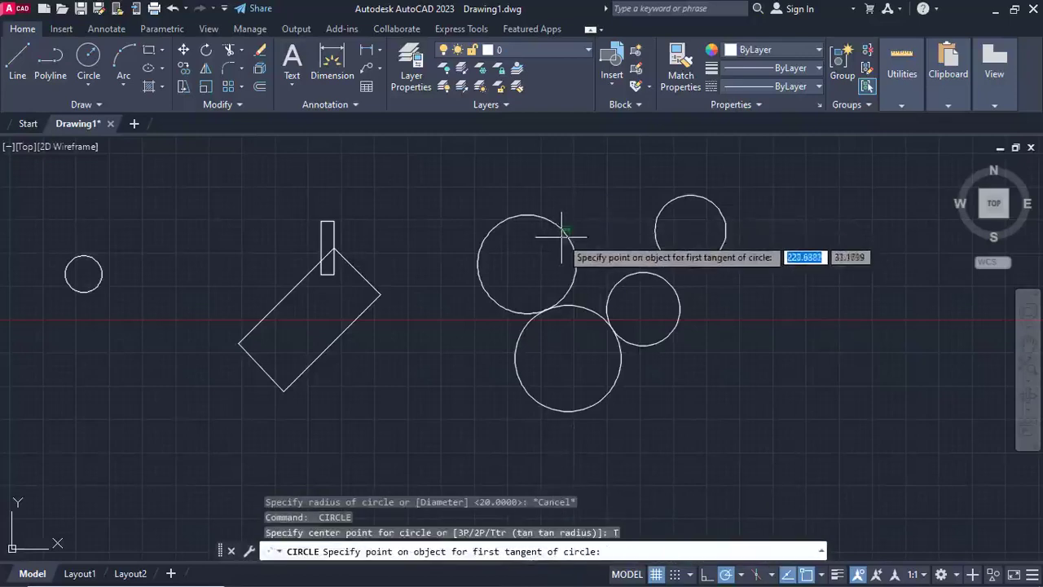
click(565, 232)
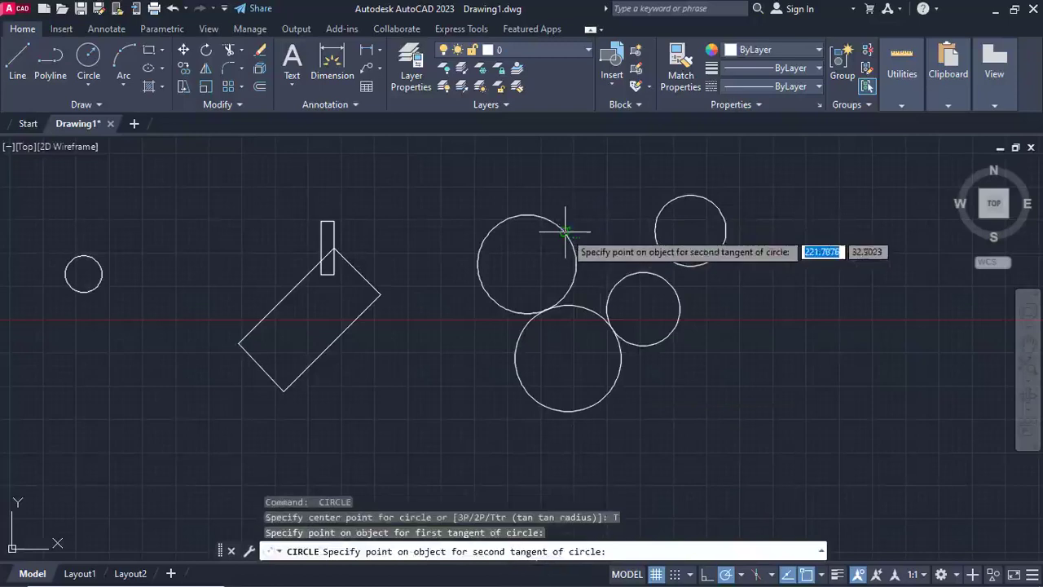
click(655, 222)
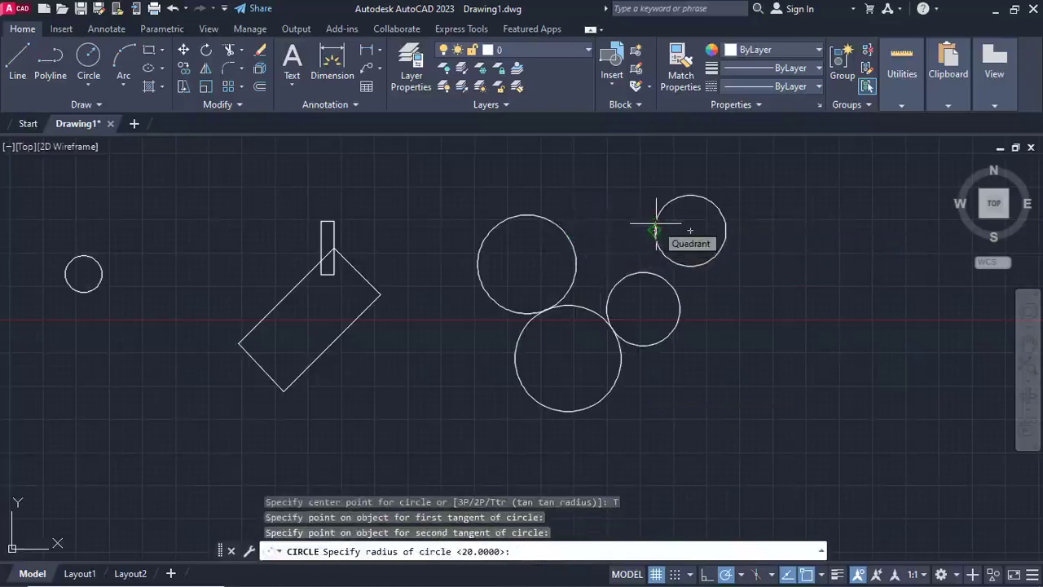
key(Return)
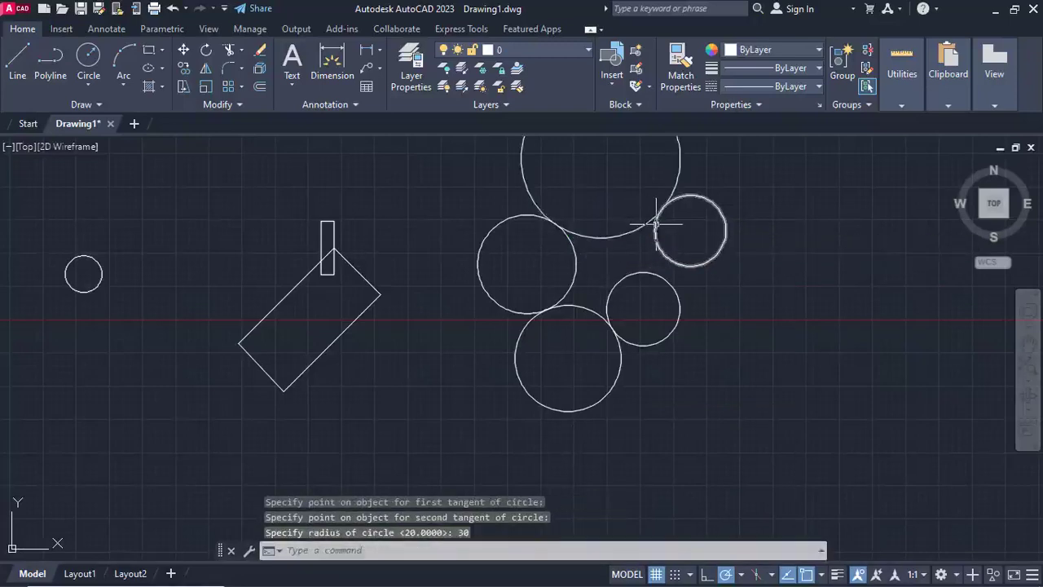
- Draw a tangent-tangent-radius circle of radius 20 on the right side, touching both small circles
key(Return)
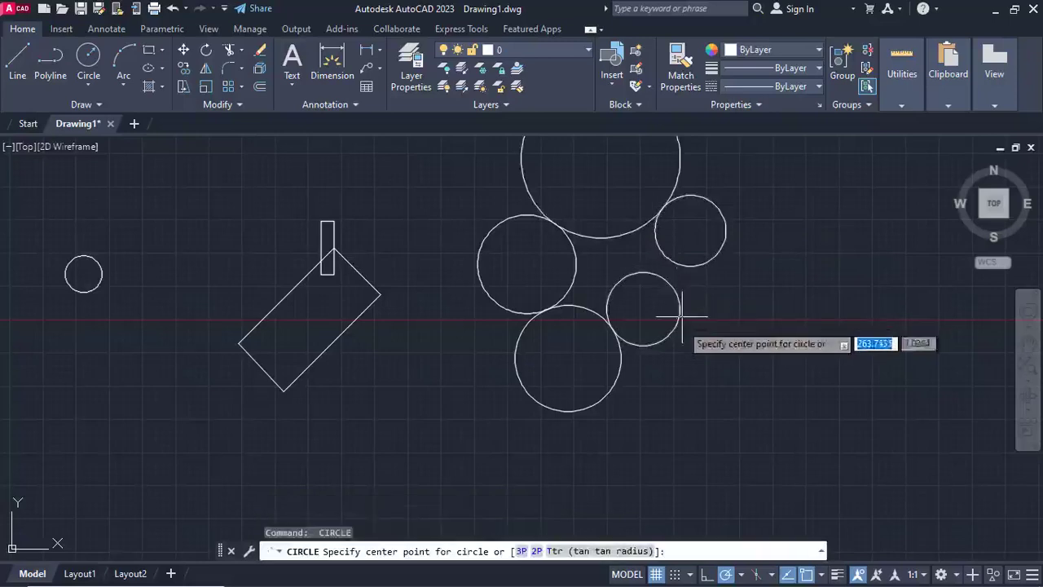
click(571, 550)
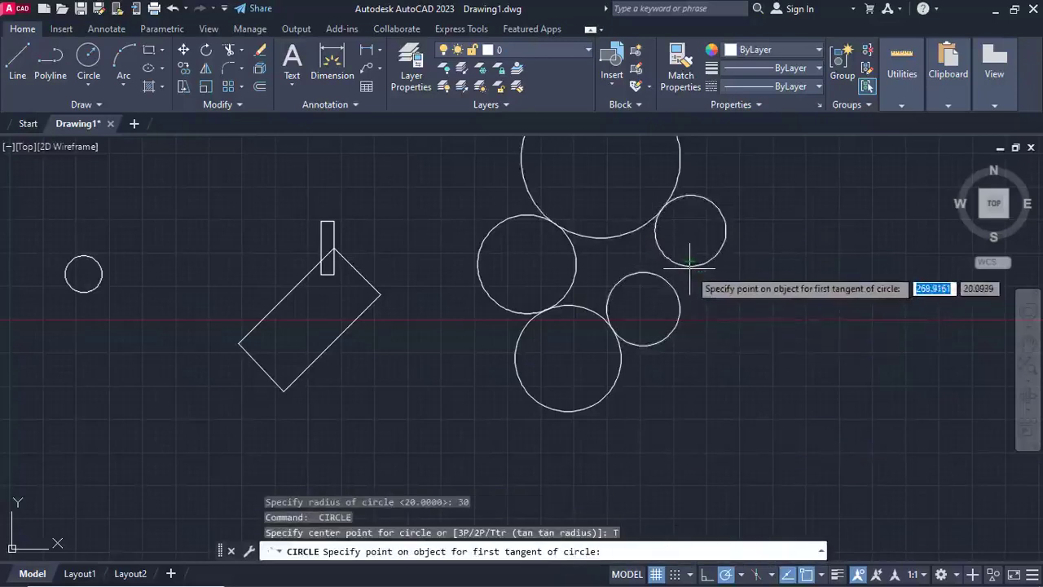
click(675, 291)
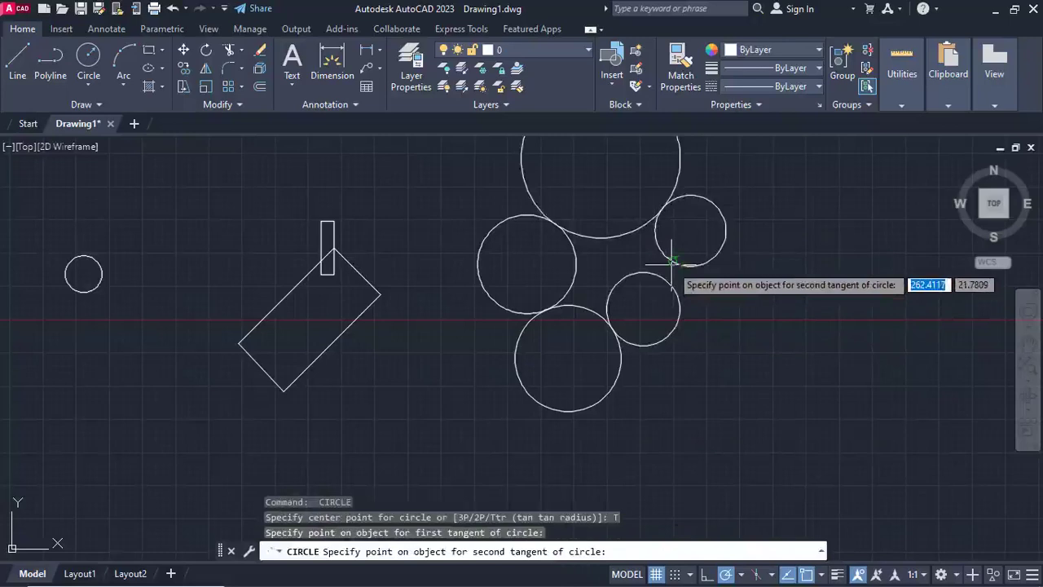
click(672, 261)
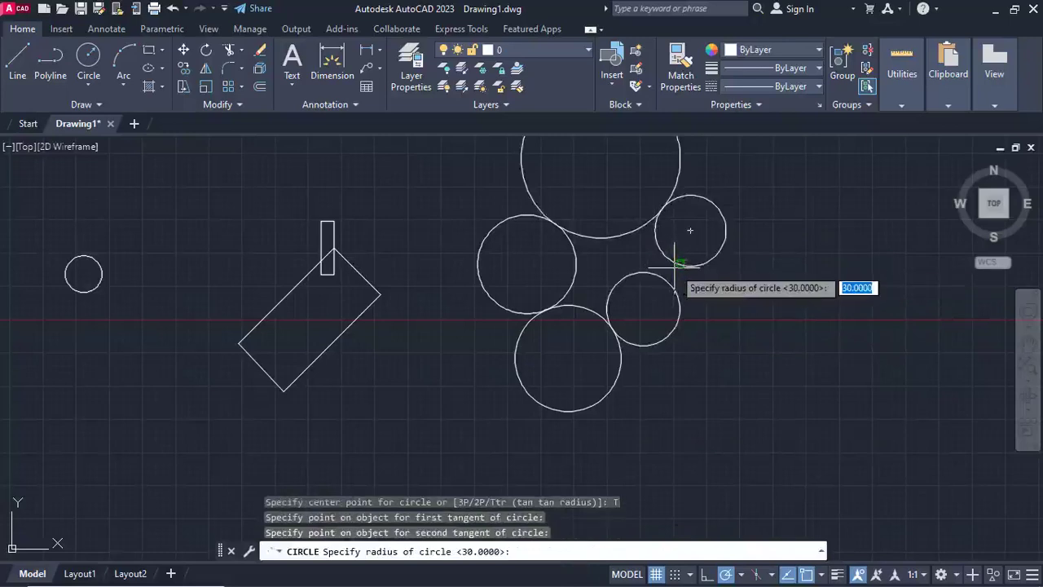
text(20)
key(Return)
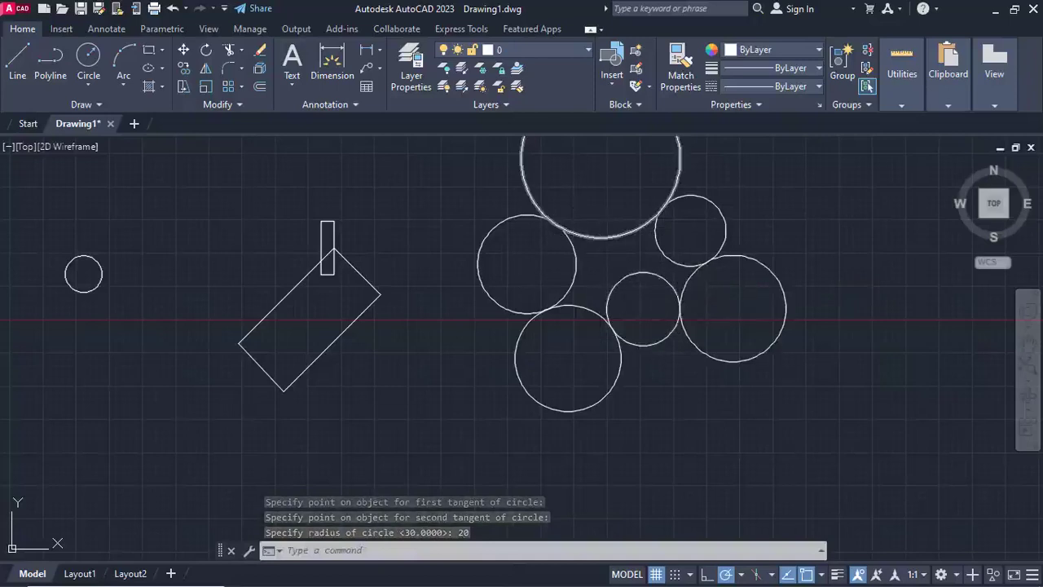
- Trim away the outer portions of the three tangent circles, leaving only the arcs that connect the large circle and the two small circles
middle_drag(601, 256, 526, 308)
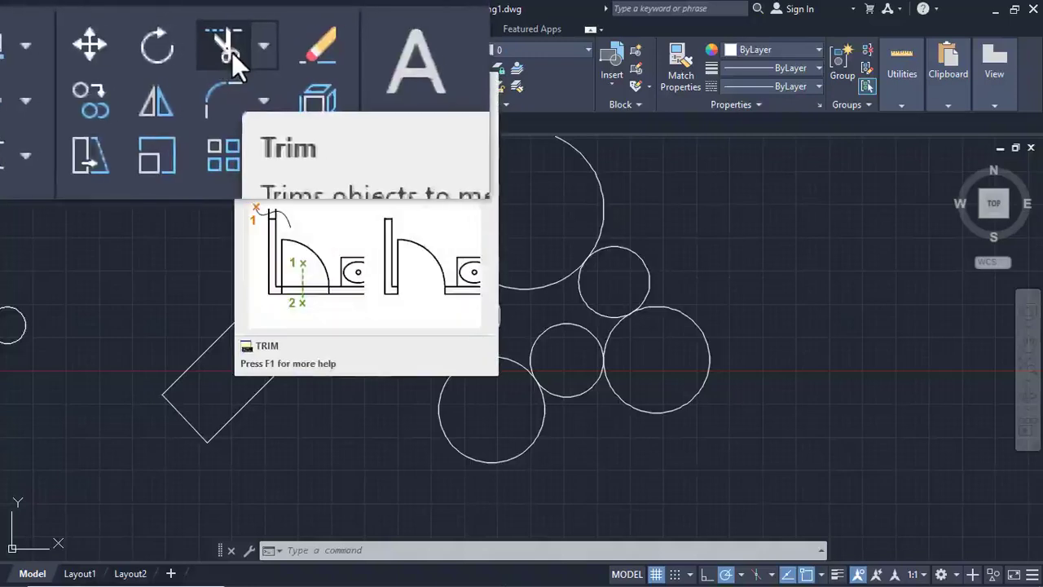
click(232, 52)
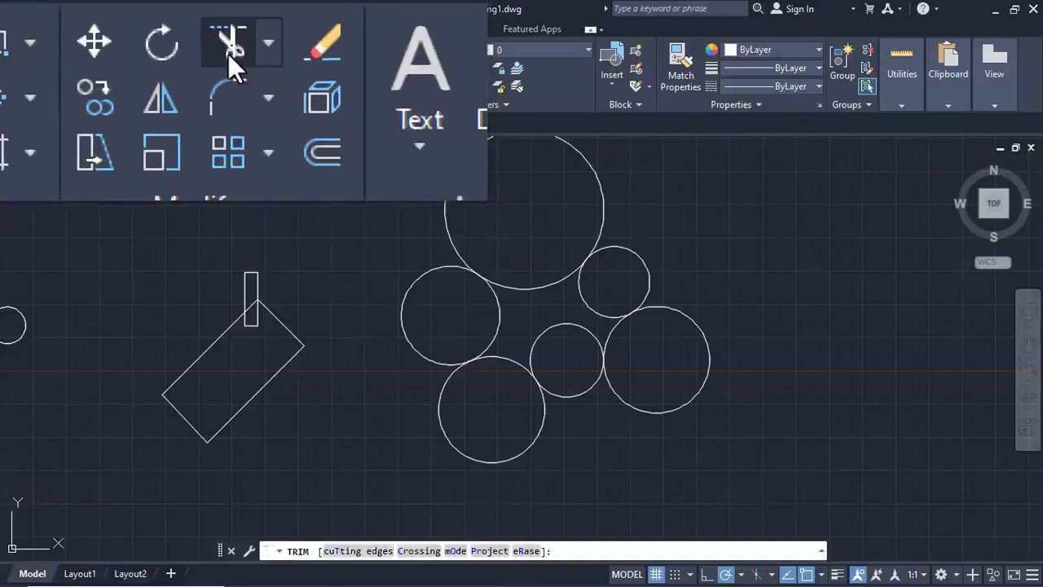
click(575, 355)
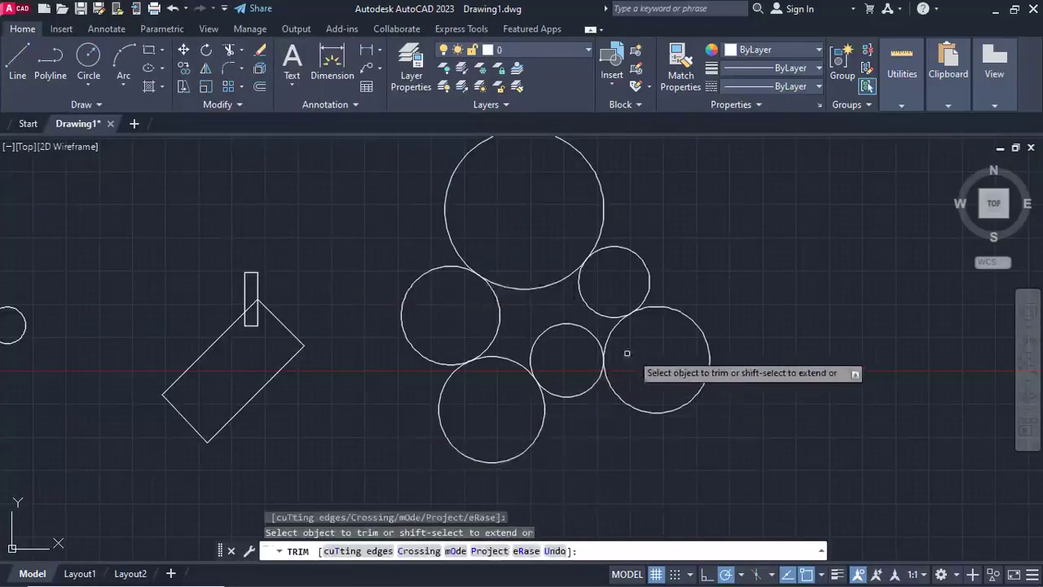
click(693, 320)
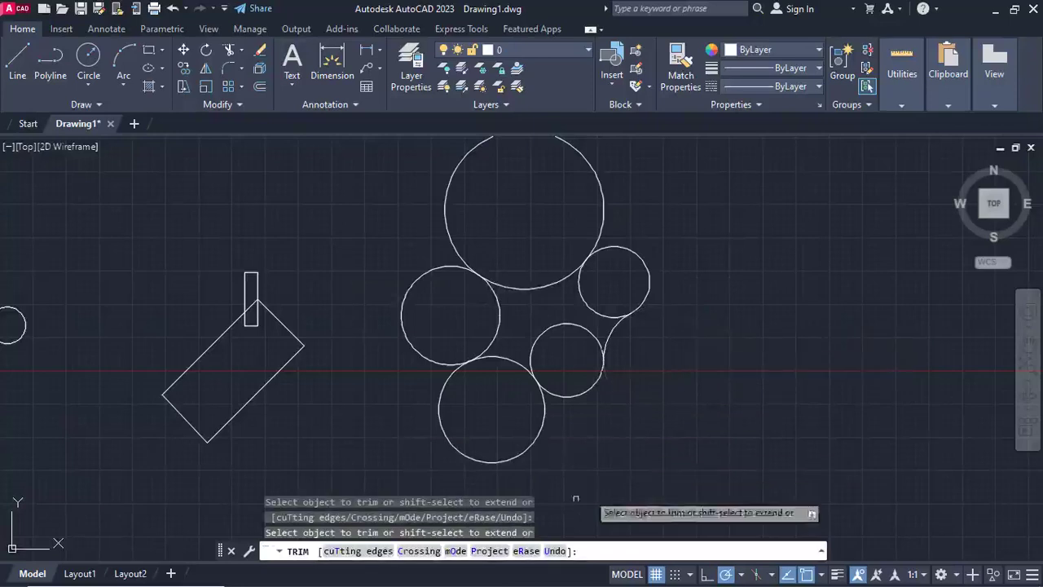
click(543, 422)
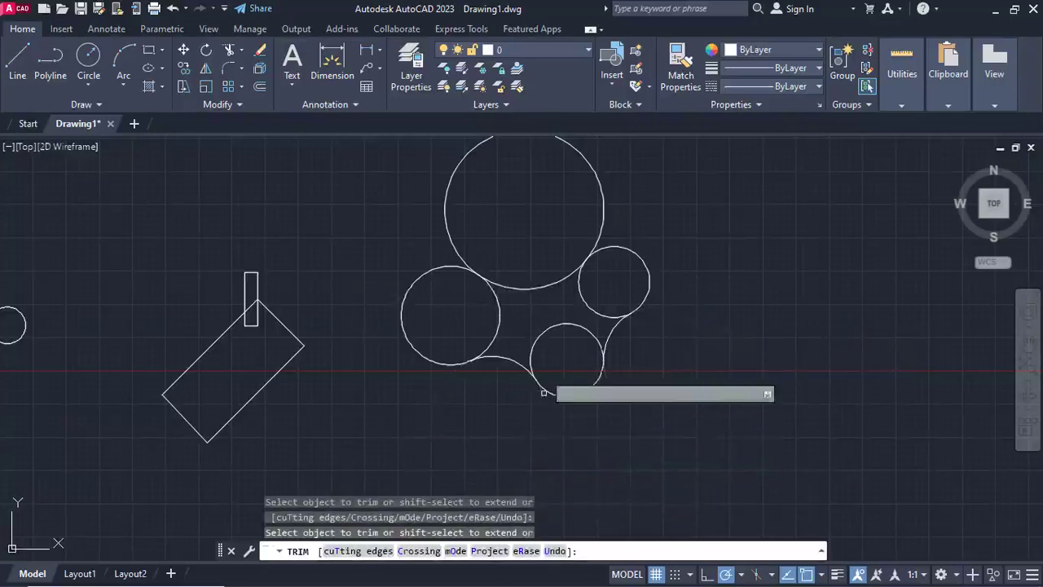
click(600, 224)
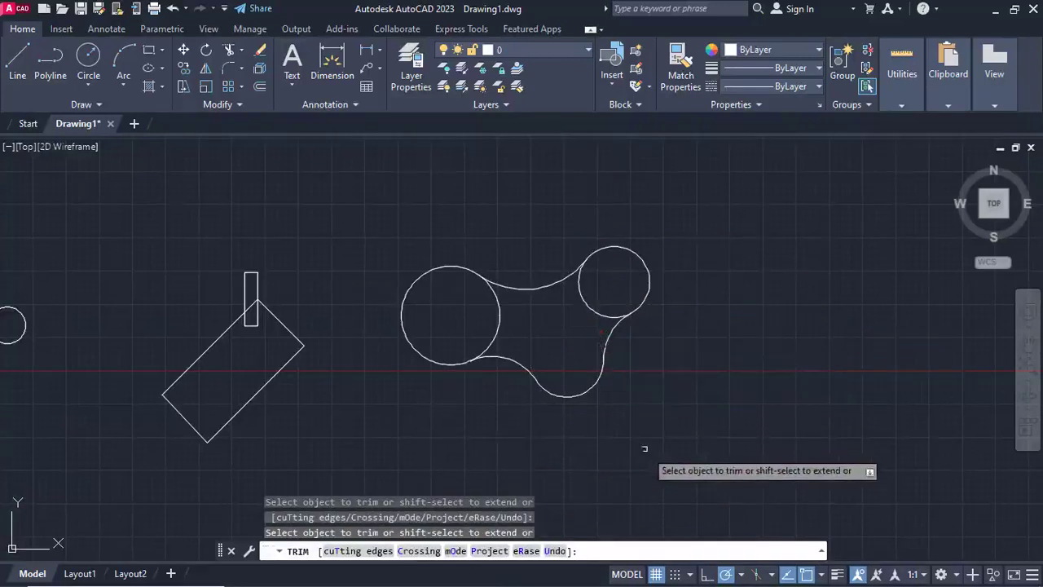
- Try trimming the inner arcs of the three connected circles into one closed outline, and undo those inner trims
click(495, 320)
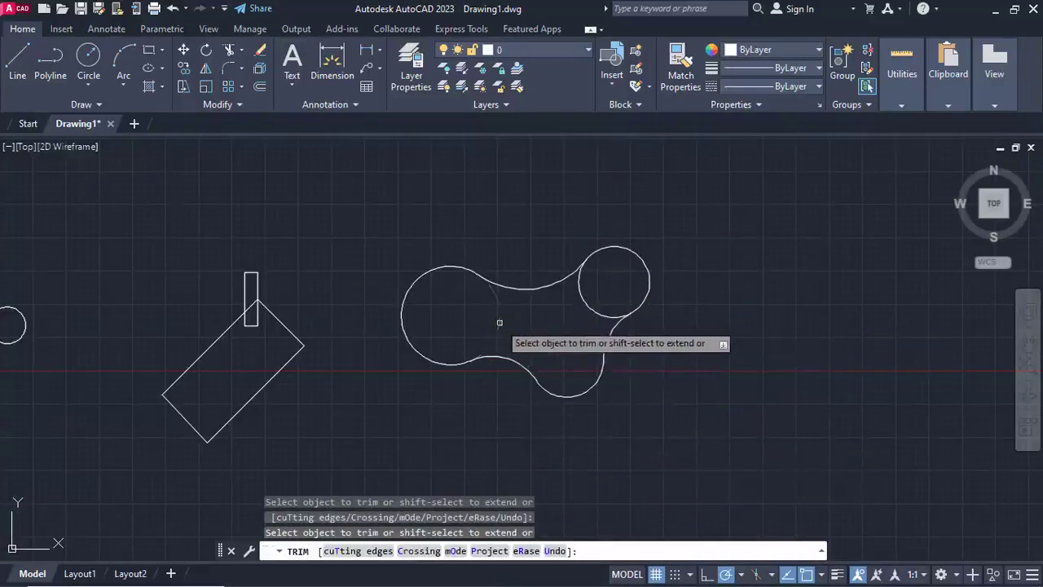
click(586, 299)
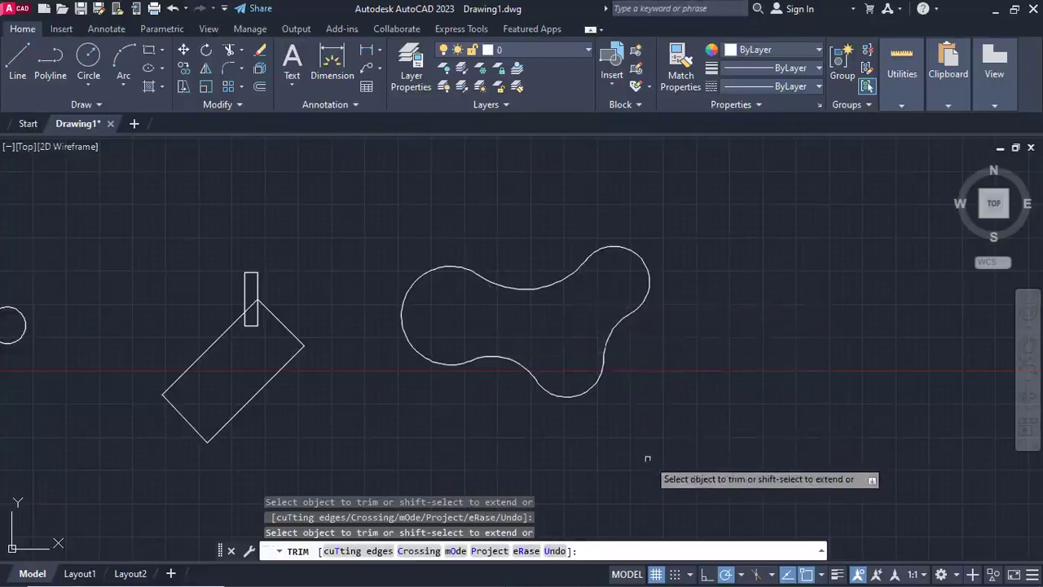
key(ctrl+z)
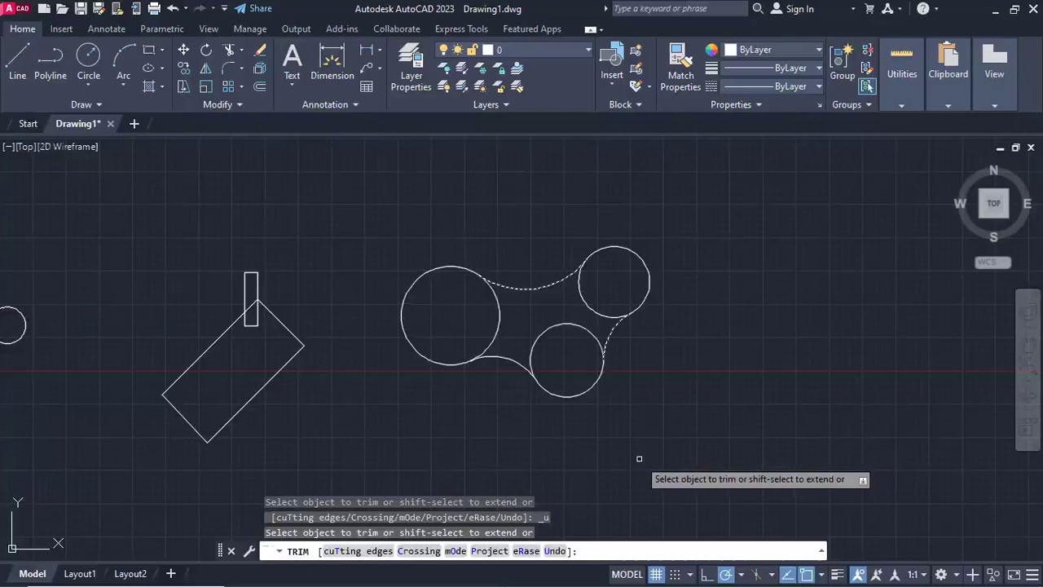
key(Escape)
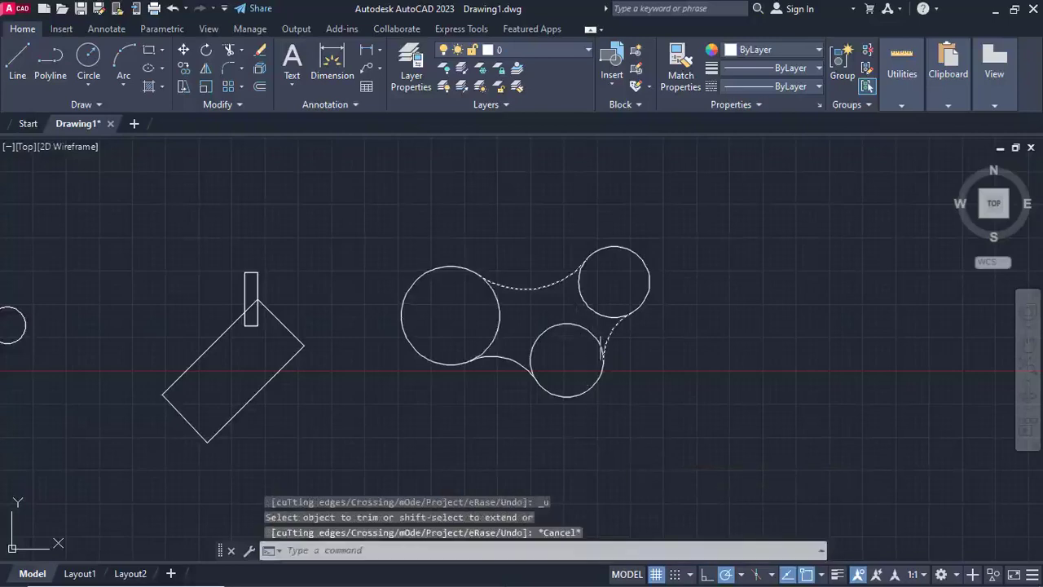
key(Escape)
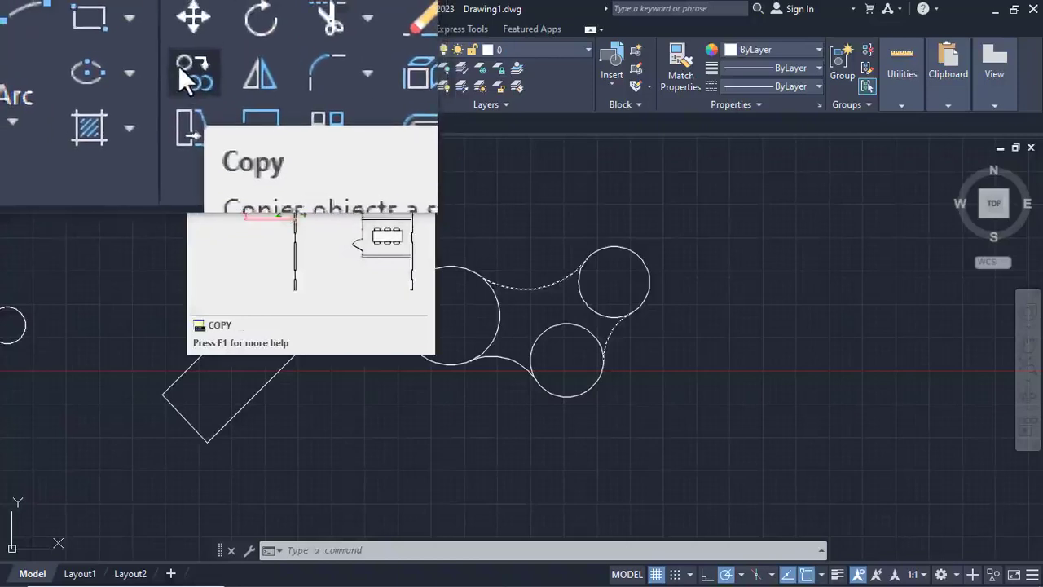
- Copy the three circles with their connecting arcs to the right, using the bottom quadrant of the lower small circle as base point
click(180, 67)
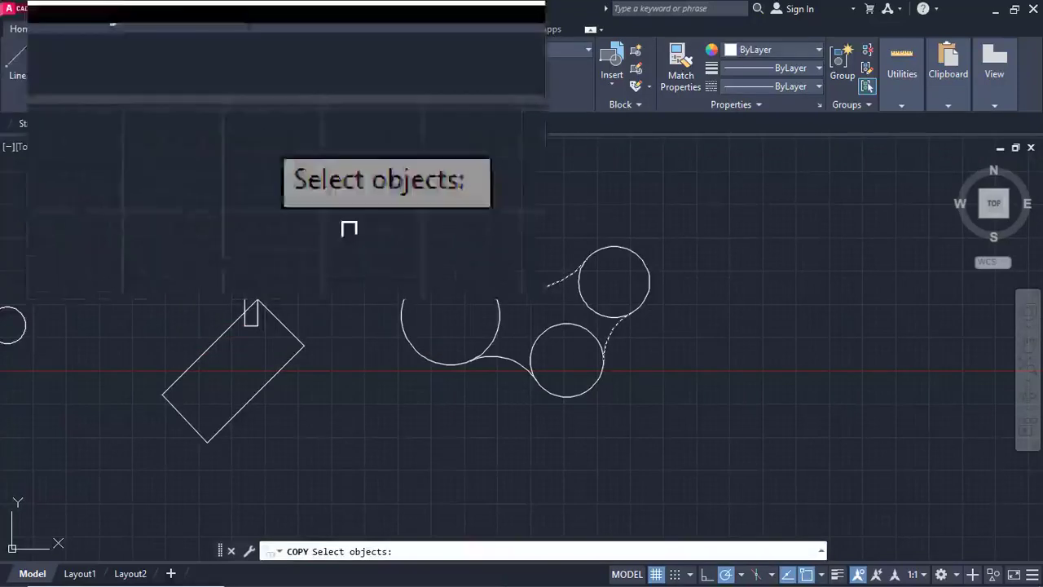
click(661, 406)
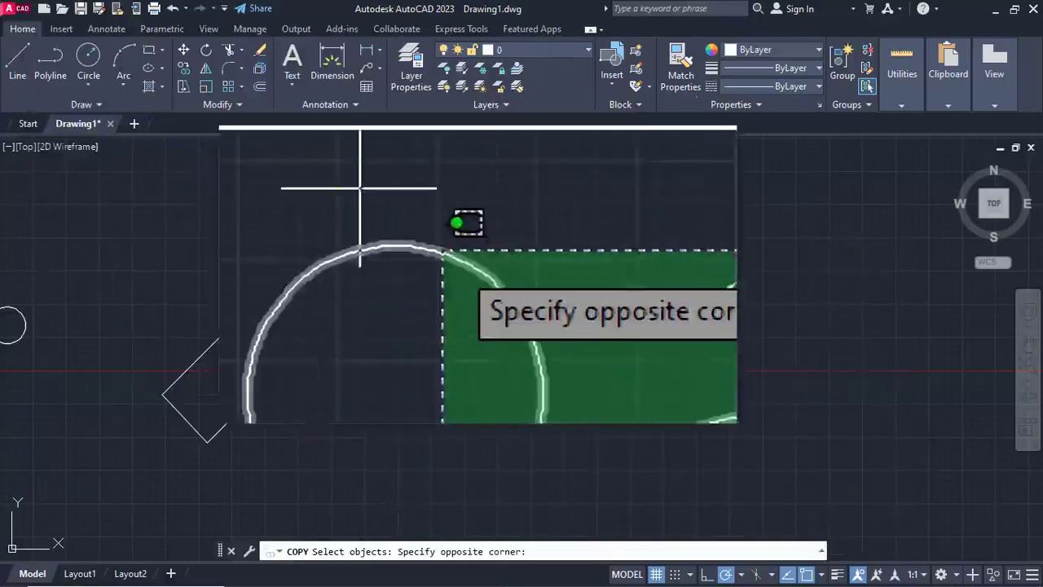
click(420, 231)
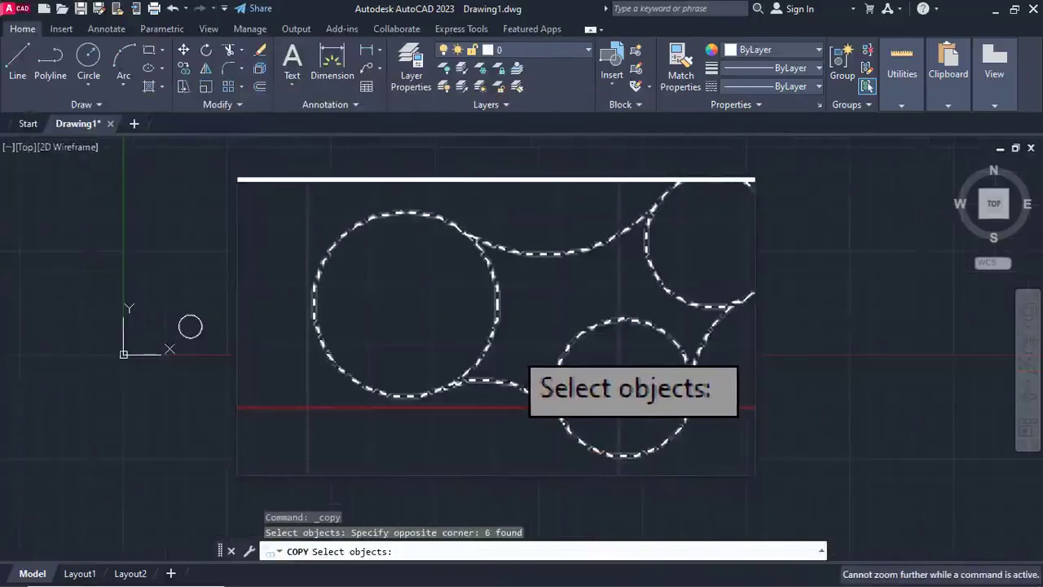
scroll(531, 324, down, 1)
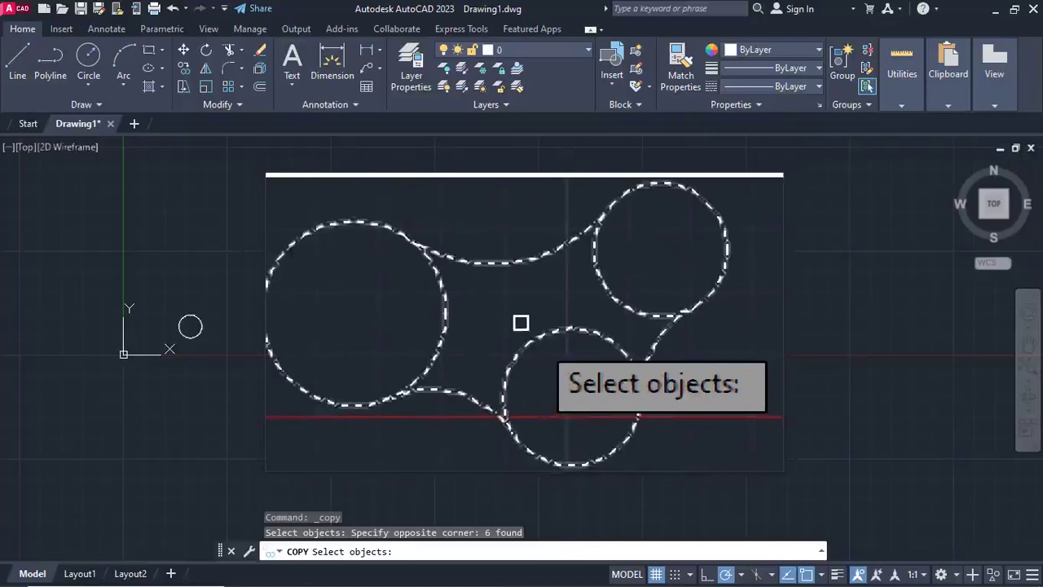
key(Return)
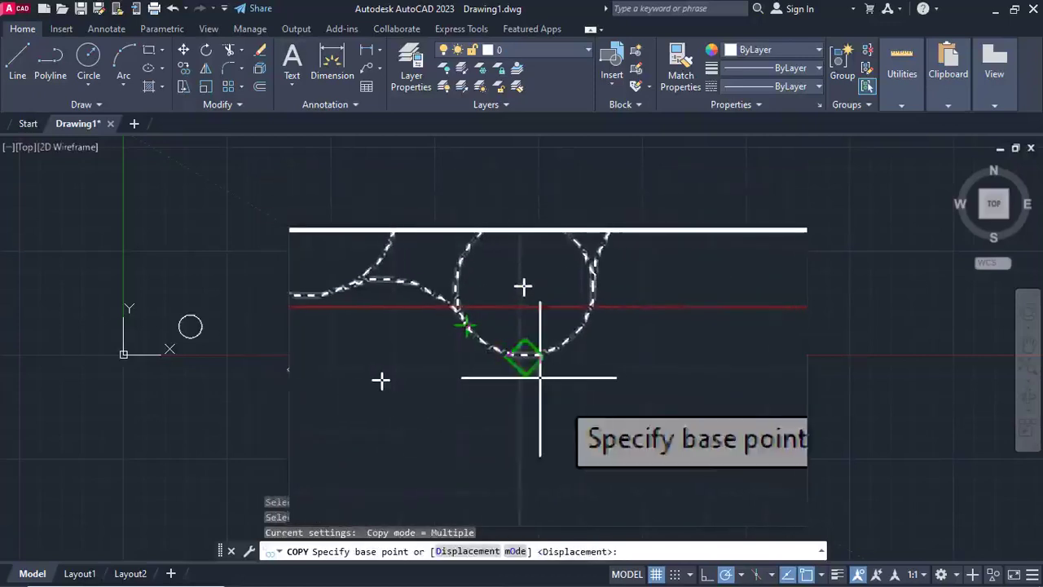
click(538, 363)
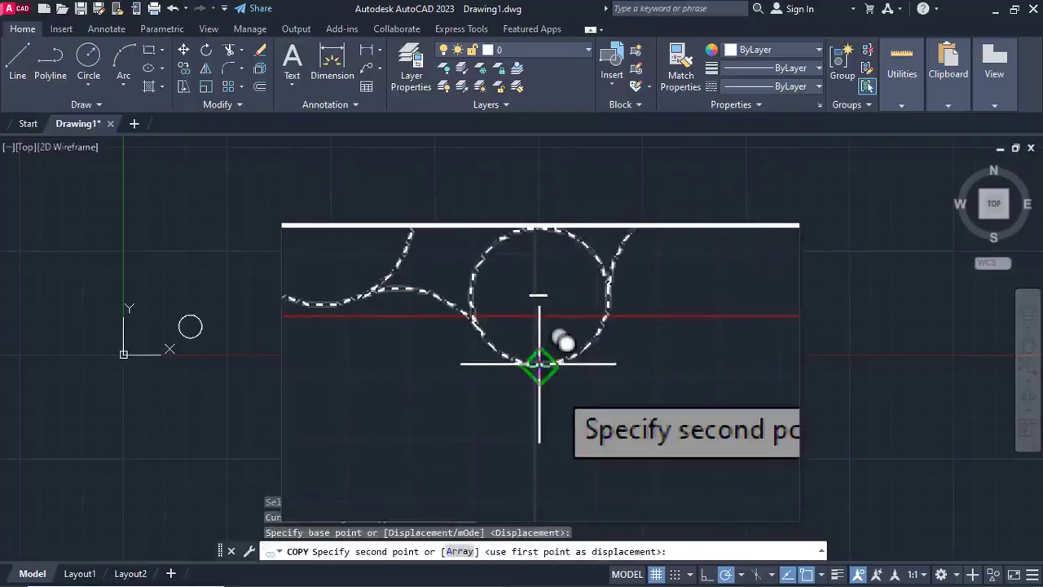
scroll(539, 363, down, 2)
middle_drag(738, 342, 658, 364)
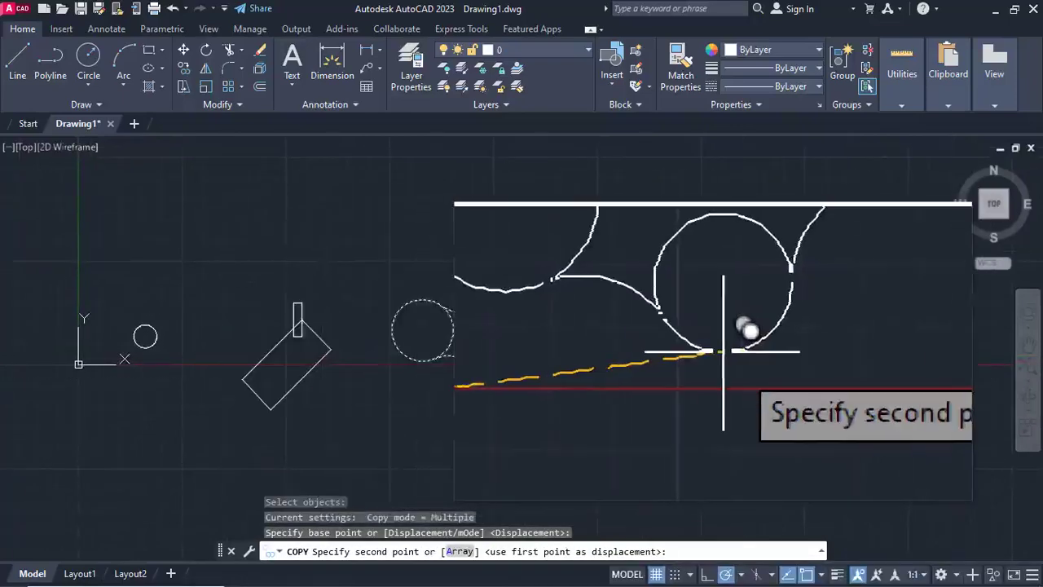
click(722, 350)
scroll(696, 415, down, 1)
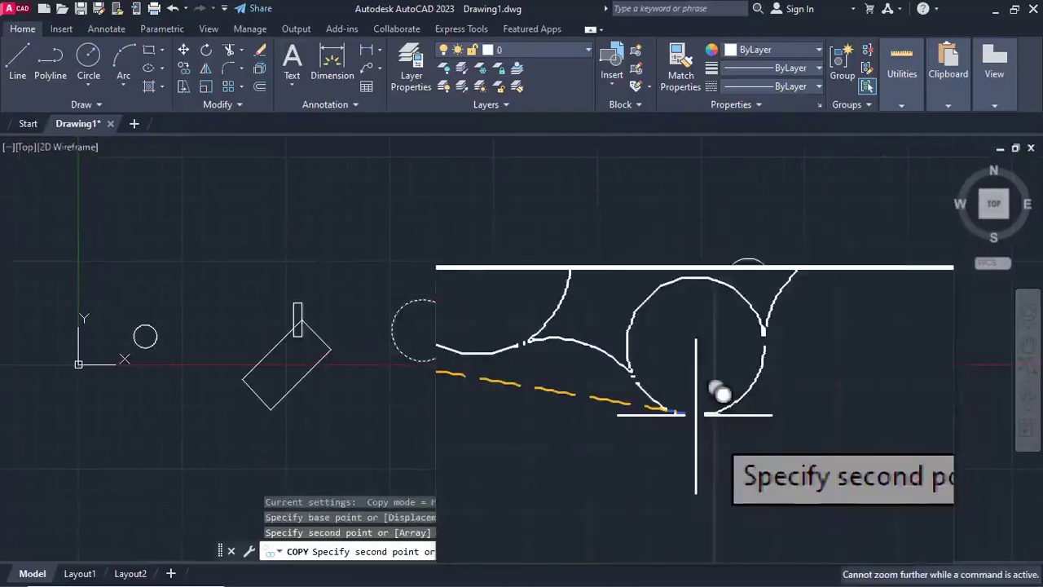
key(Escape)
scroll(682, 412, down, 1)
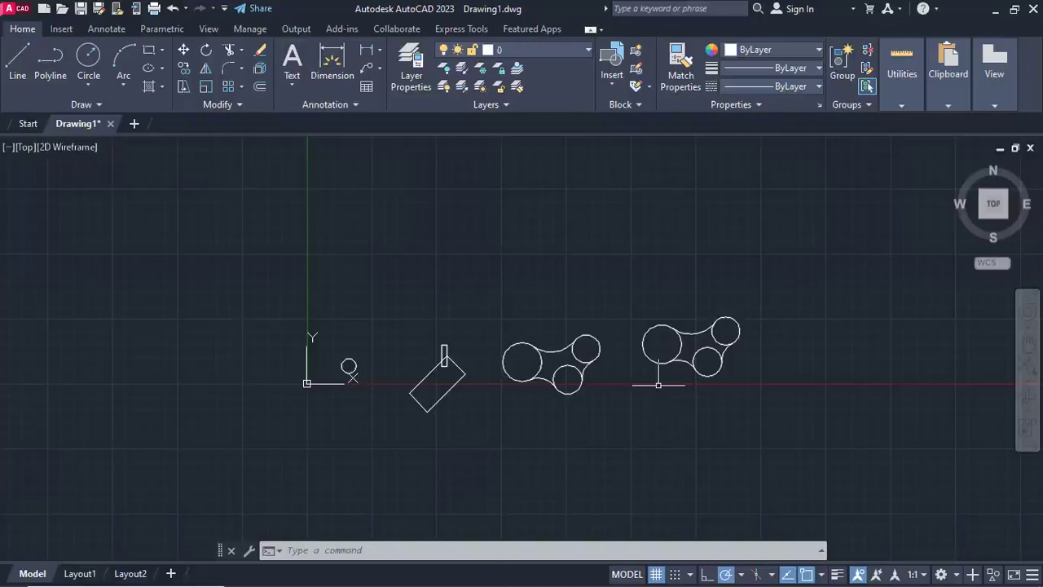
- Copy the small vertical rectangle by the midpoint of its lower edge, placing five copies at scattered points below the other shapes
scroll(764, 415, up, 4)
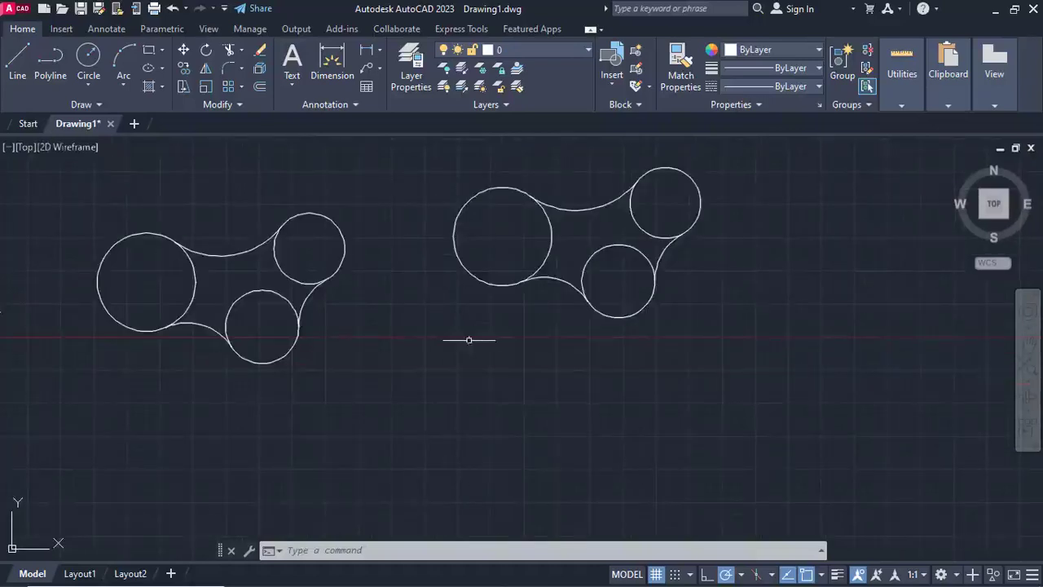
middle_drag(517, 321, 570, 366)
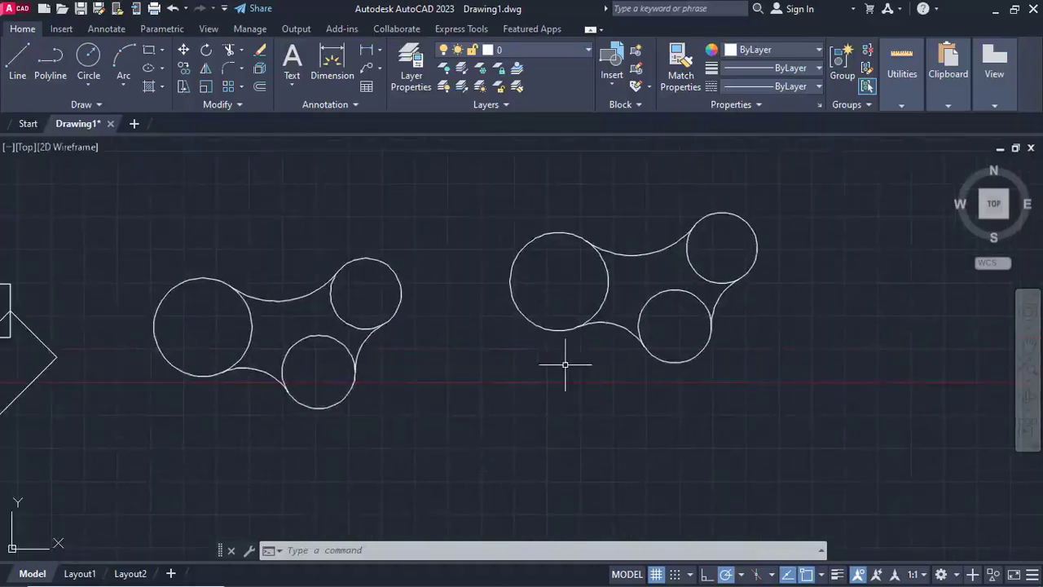
click(182, 67)
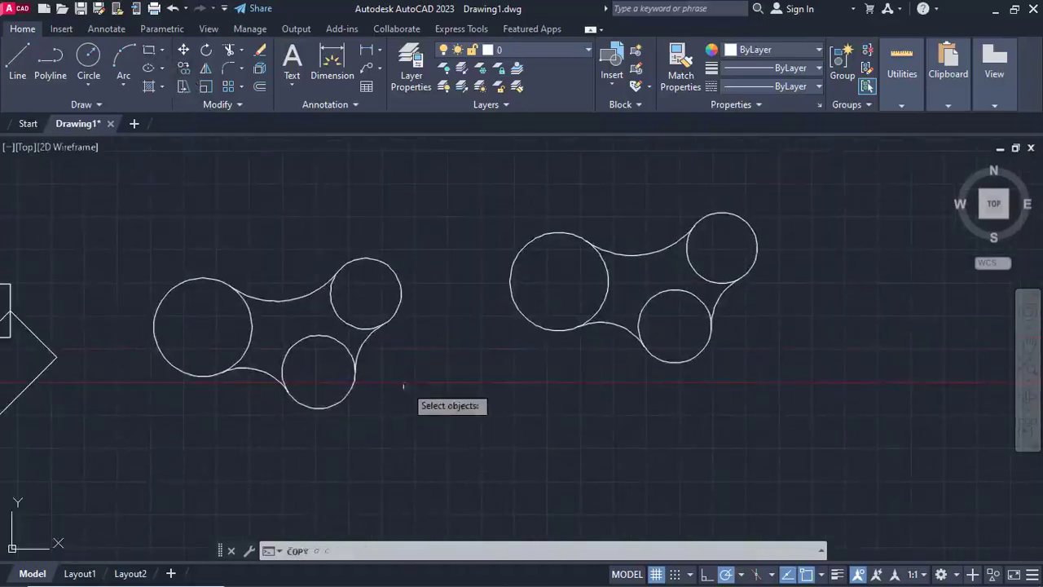
scroll(214, 418, down, 4)
scroll(342, 396, up, 2)
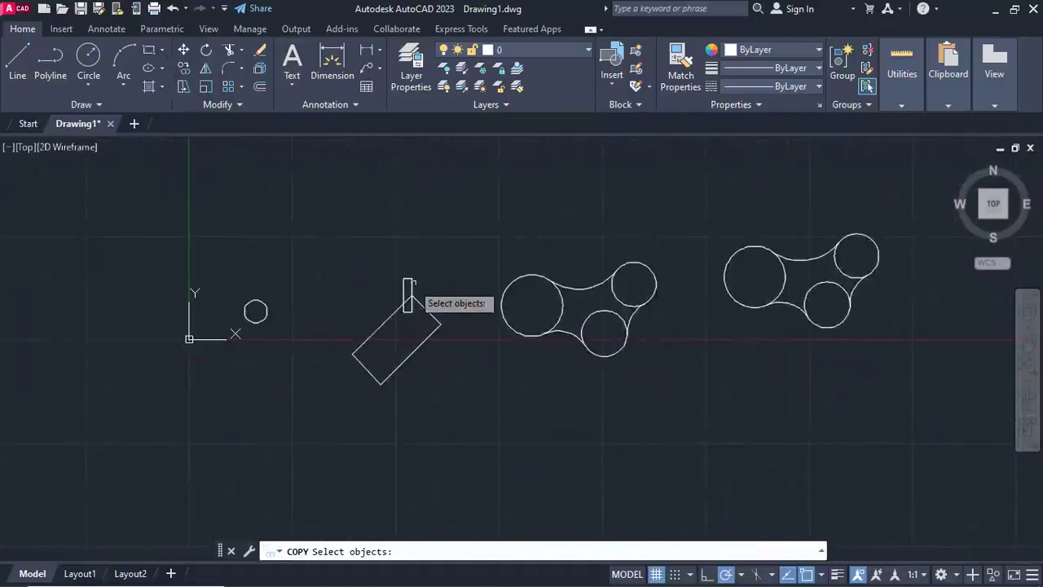
click(409, 283)
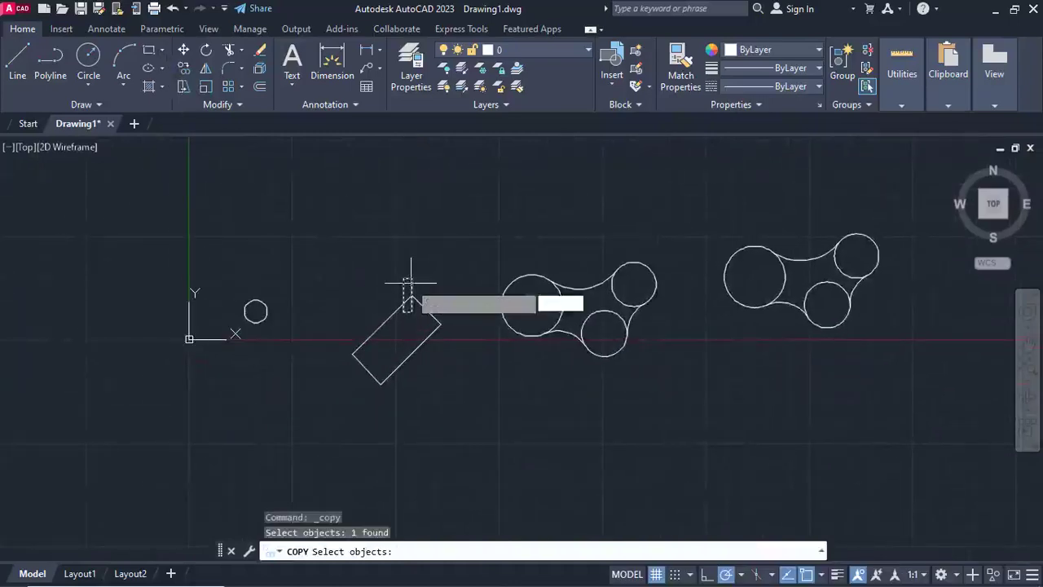
key(Return)
scroll(409, 273, up, 8)
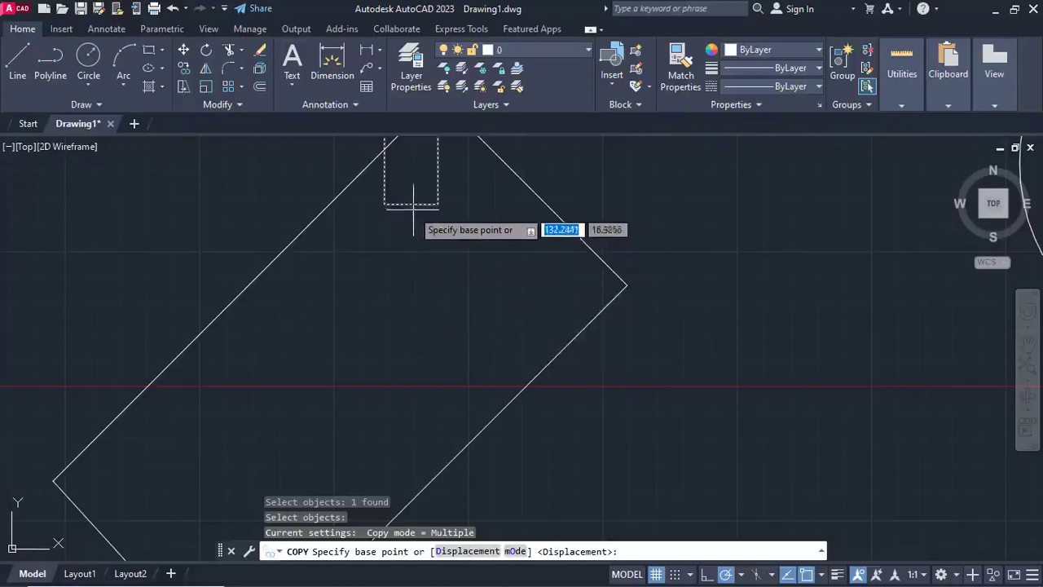
click(409, 202)
scroll(411, 200, down, 8)
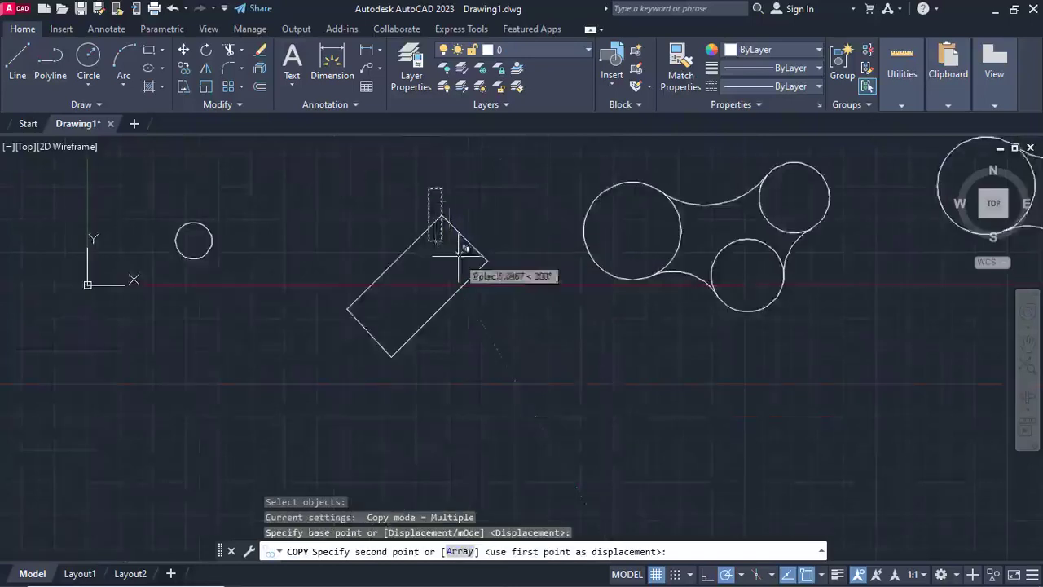
click(519, 368)
click(676, 380)
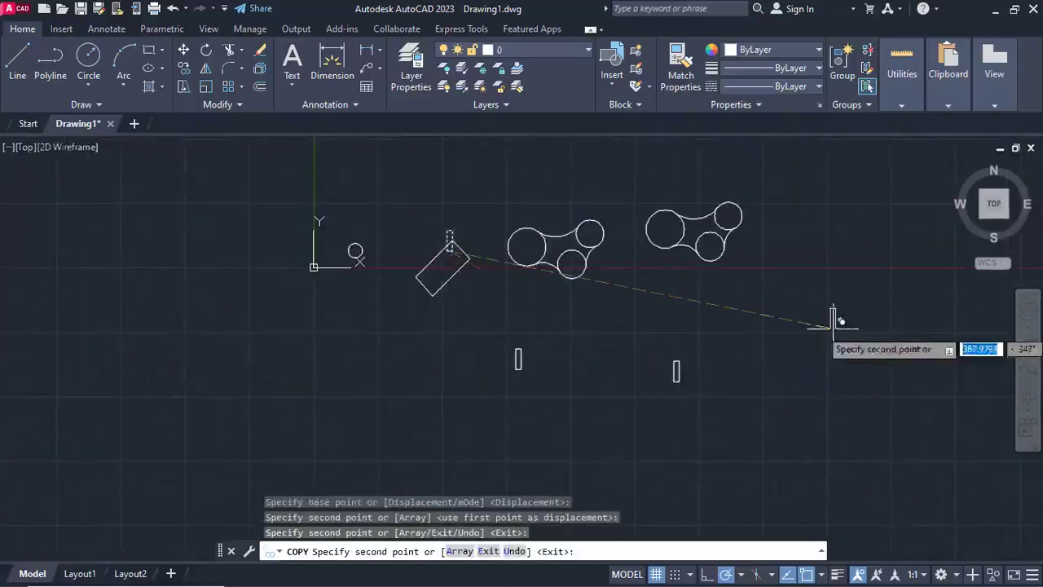
click(832, 328)
click(428, 407)
click(611, 380)
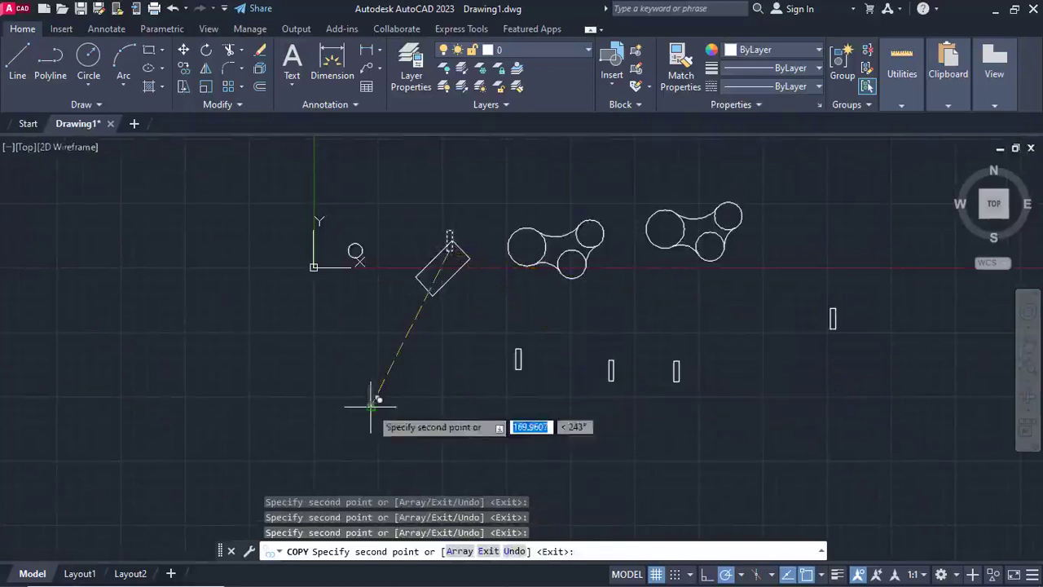
click(371, 407)
key(Escape)
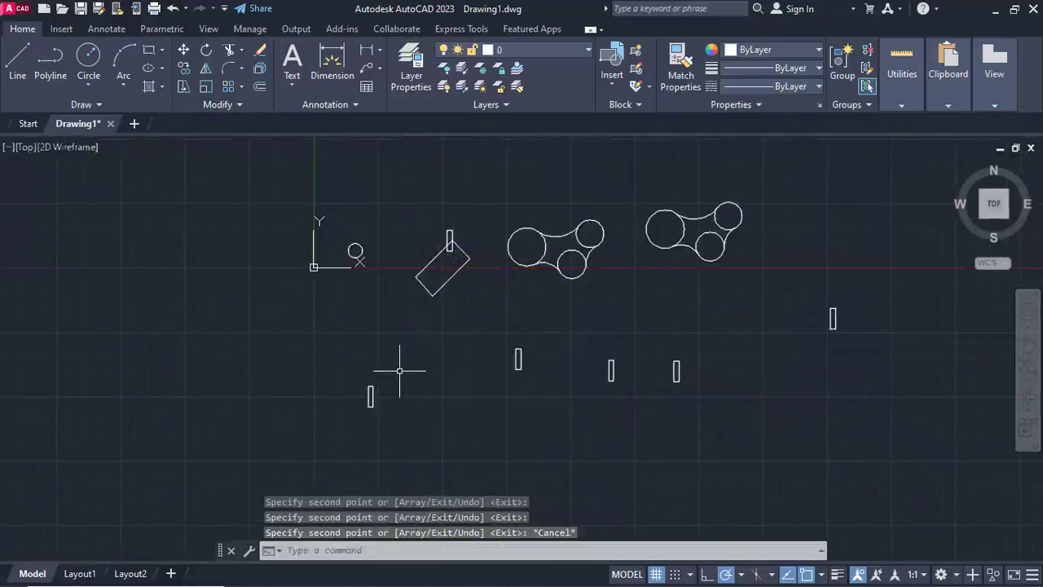
- Erase every object in the drawing with one crossing selection around all the shapes
click(260, 53)
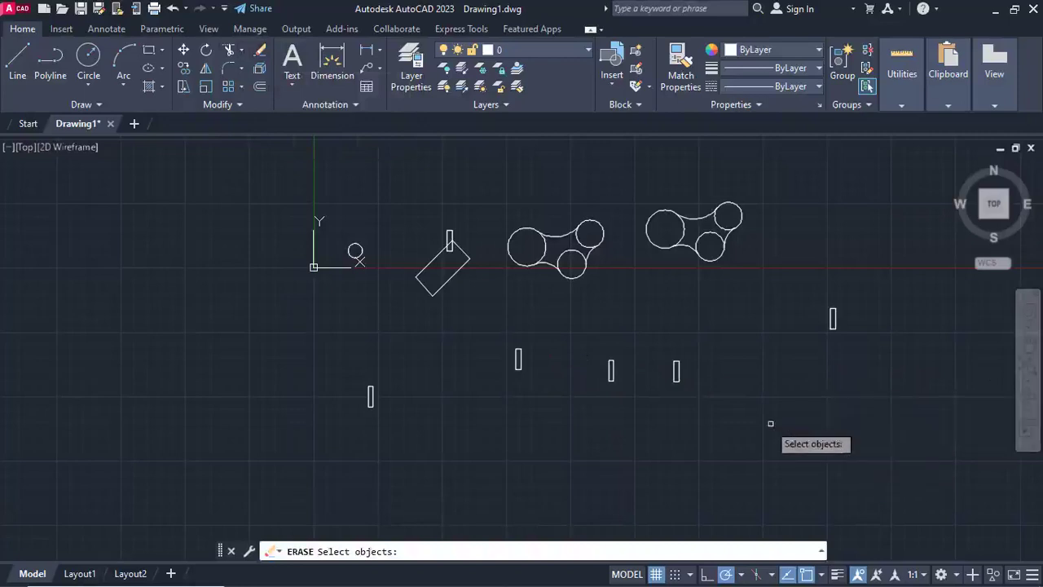
click(856, 397)
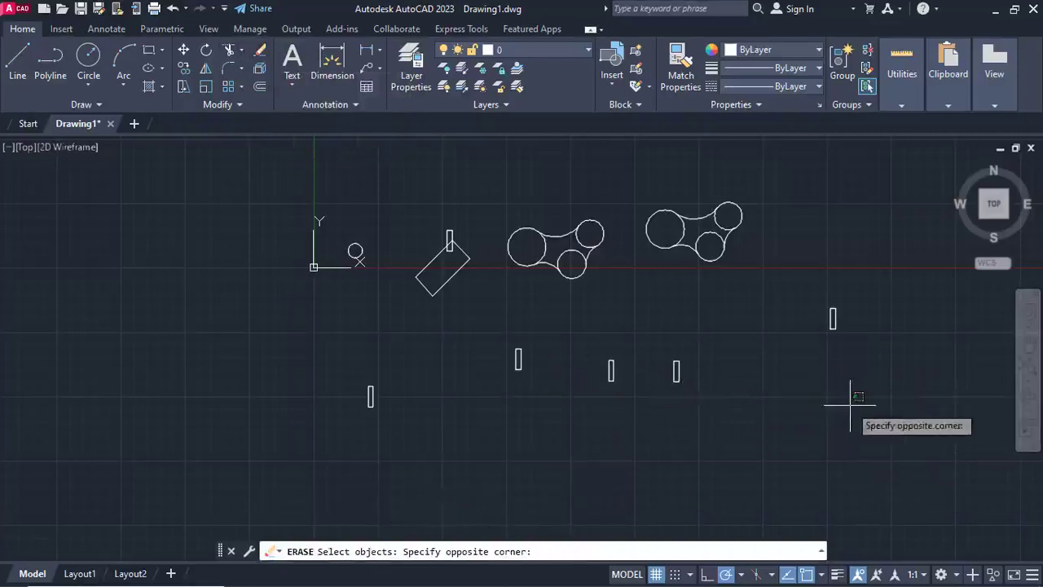
click(316, 167)
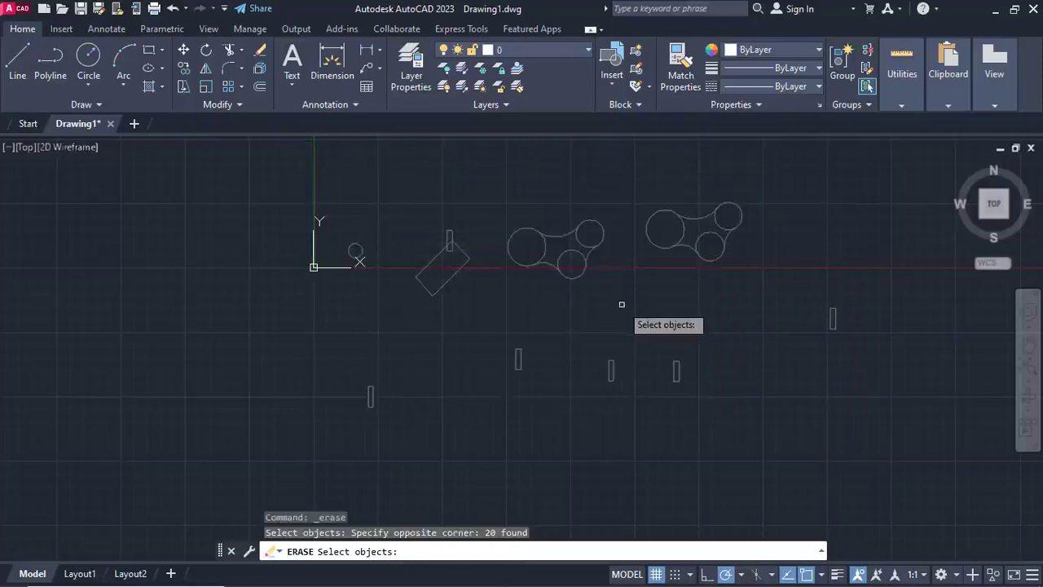
key(Return)
- Draw an upright three-sided polygon, inscribed in a circle, in the empty area above the X axis
middle_drag(396, 274, 359, 385)
scroll(351, 366, up, 4)
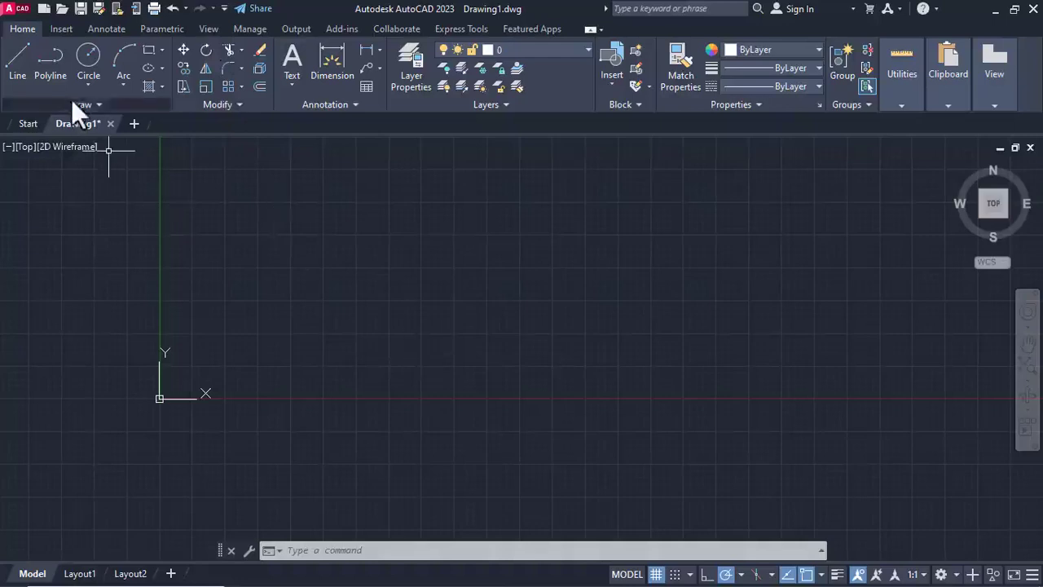
click(149, 50)
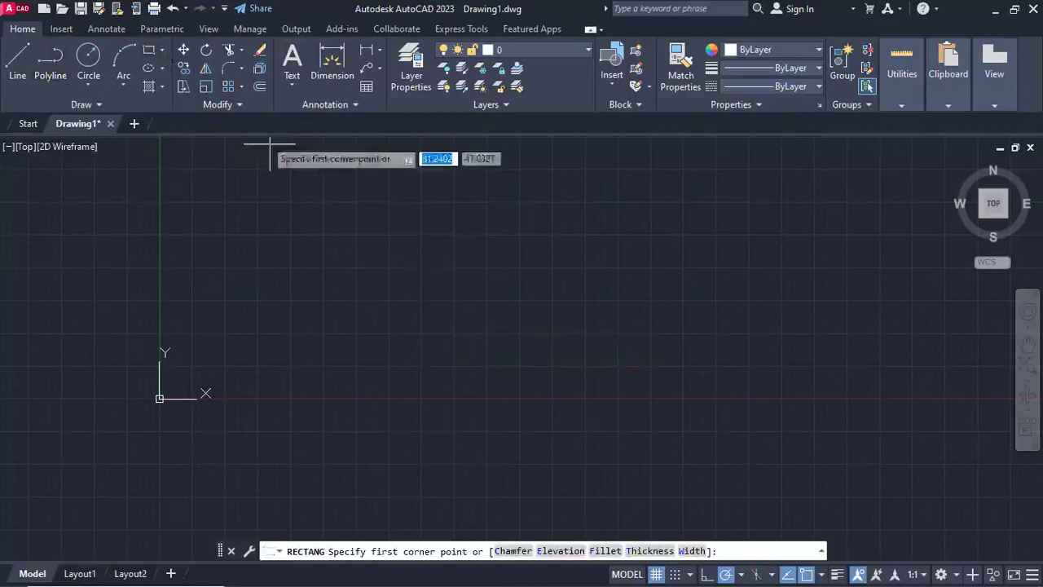
click(162, 50)
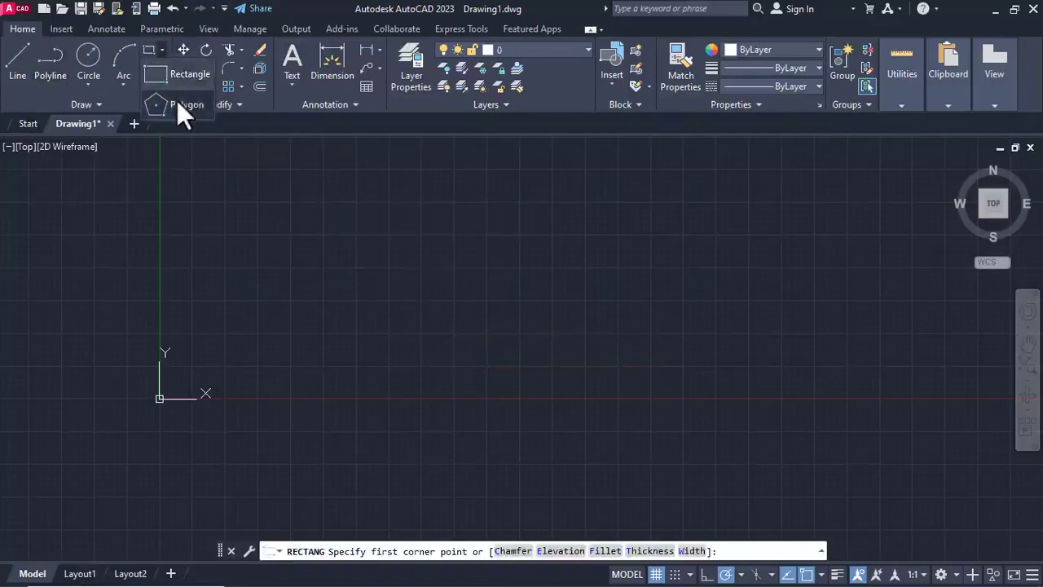
click(179, 104)
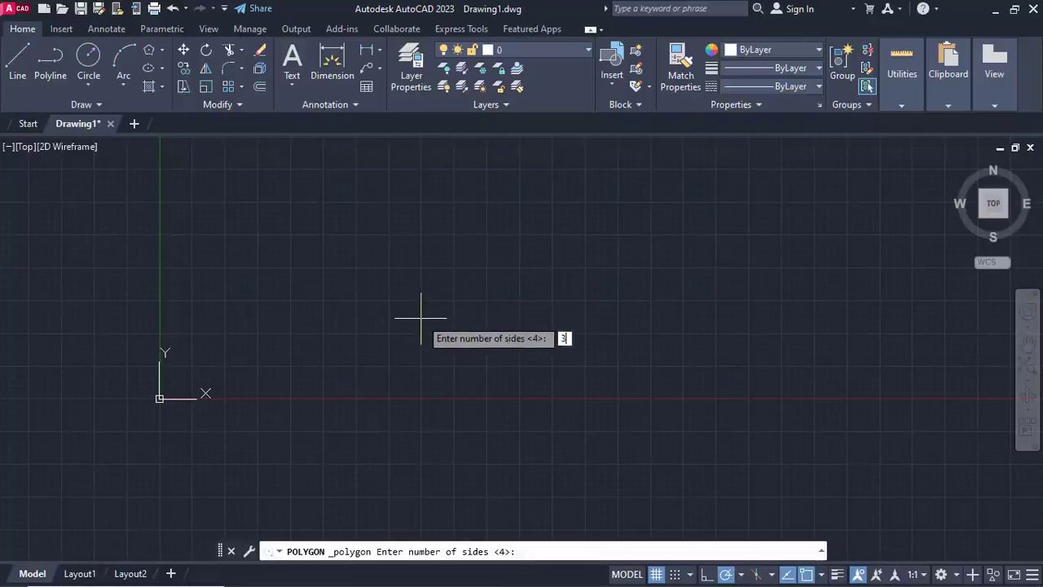
key(Return)
click(457, 299)
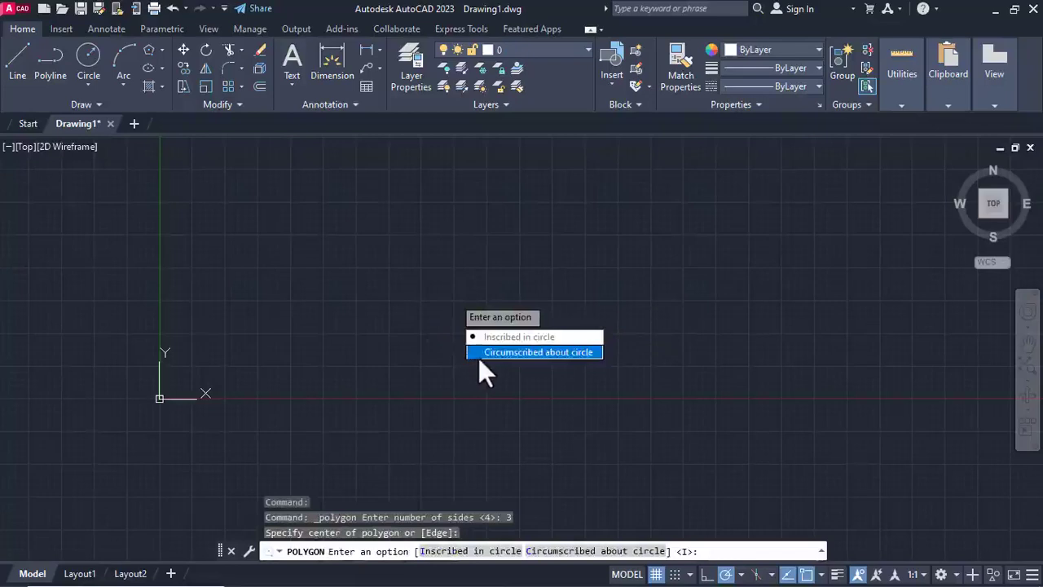
click(485, 338)
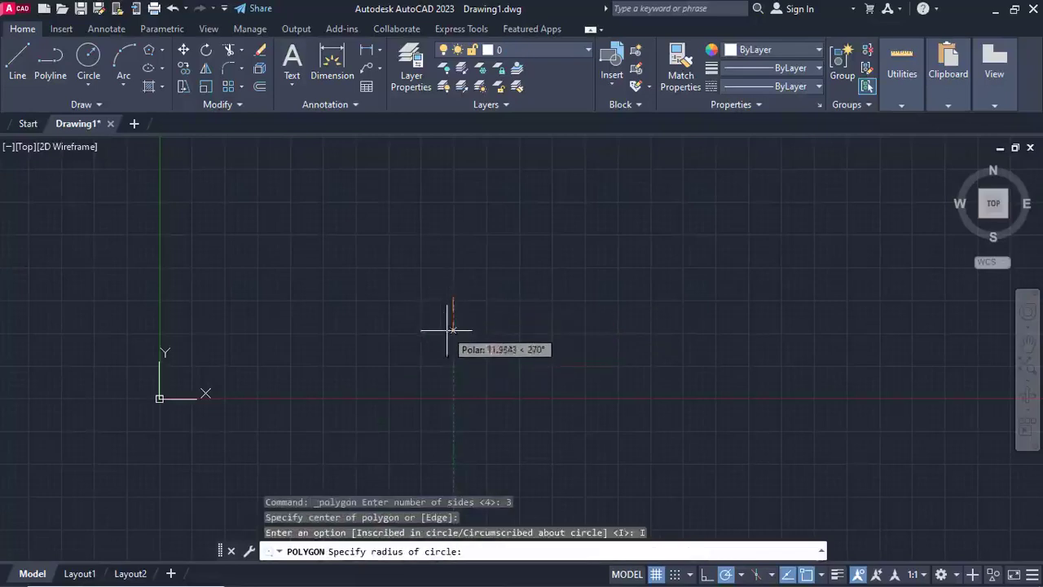
click(453, 203)
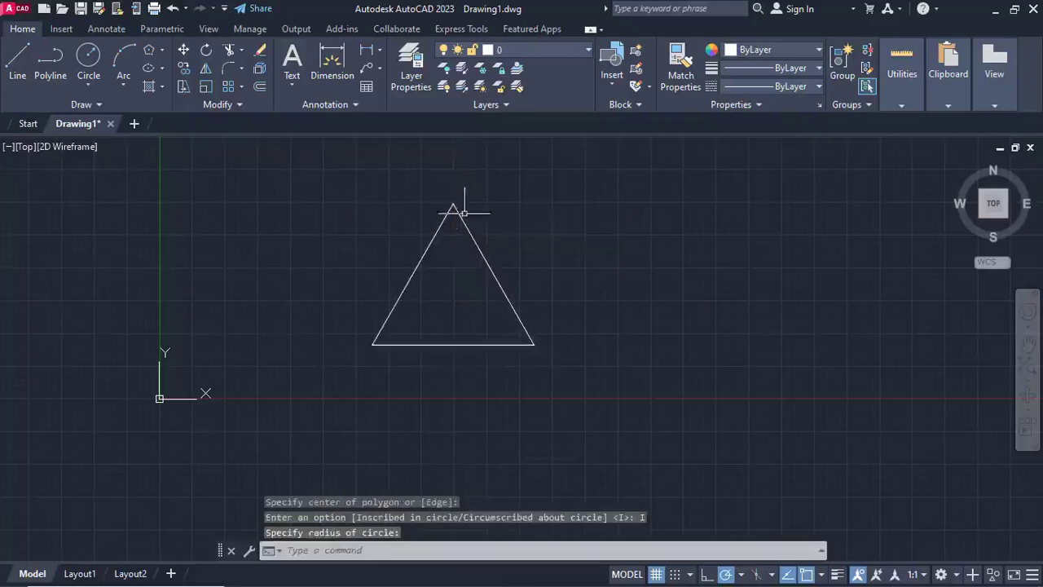
- Draw a vertical line from the triangle's apex to the midpoint of its base
text(l)
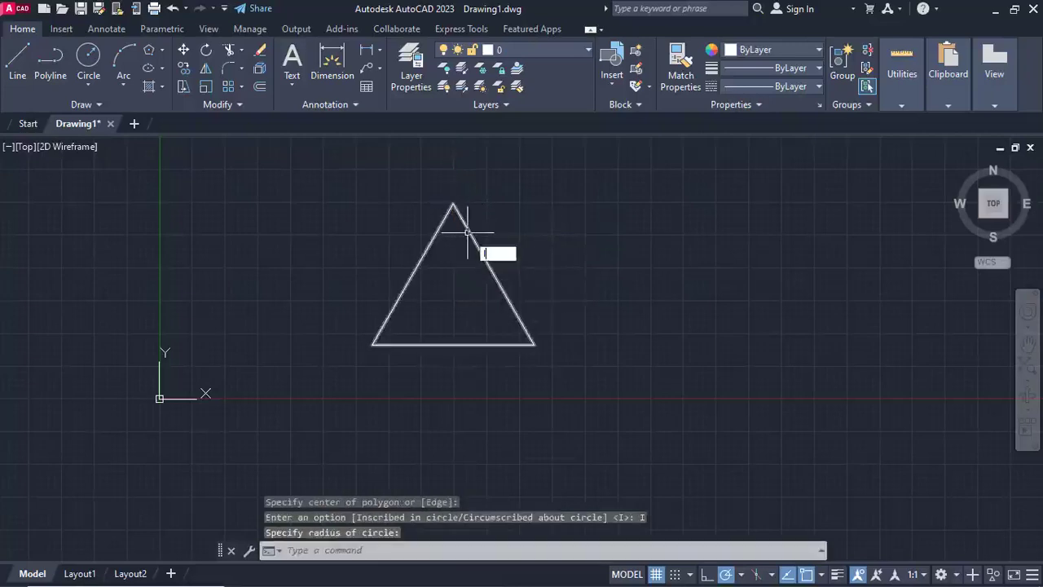
key(Return)
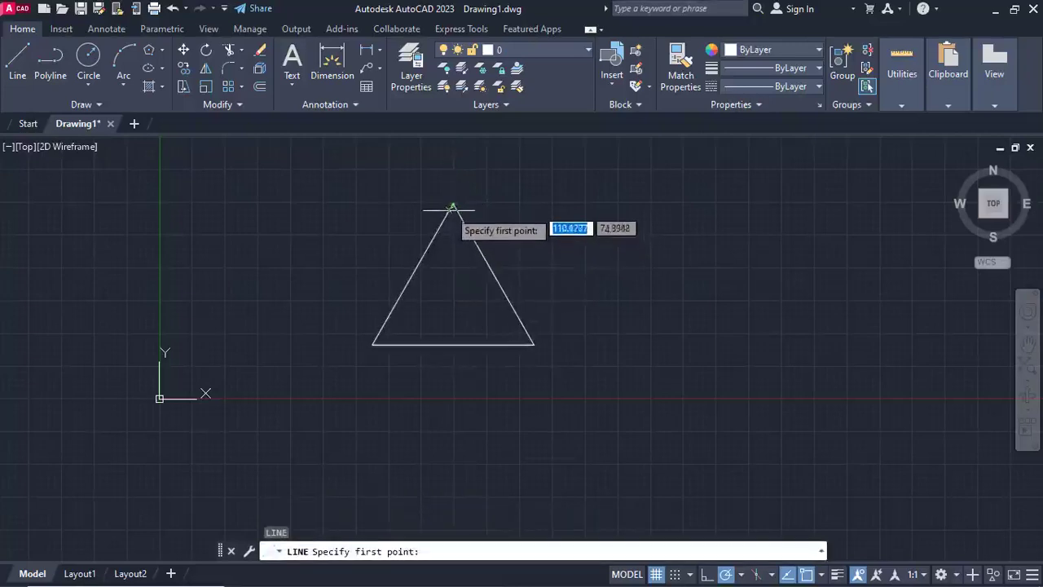
click(453, 203)
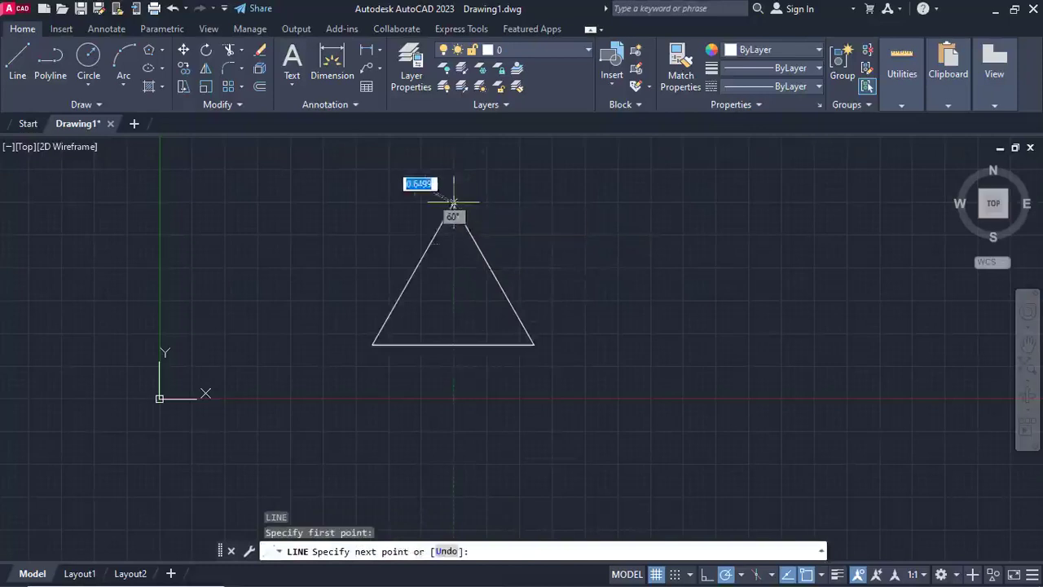
click(453, 345)
key(Escape)
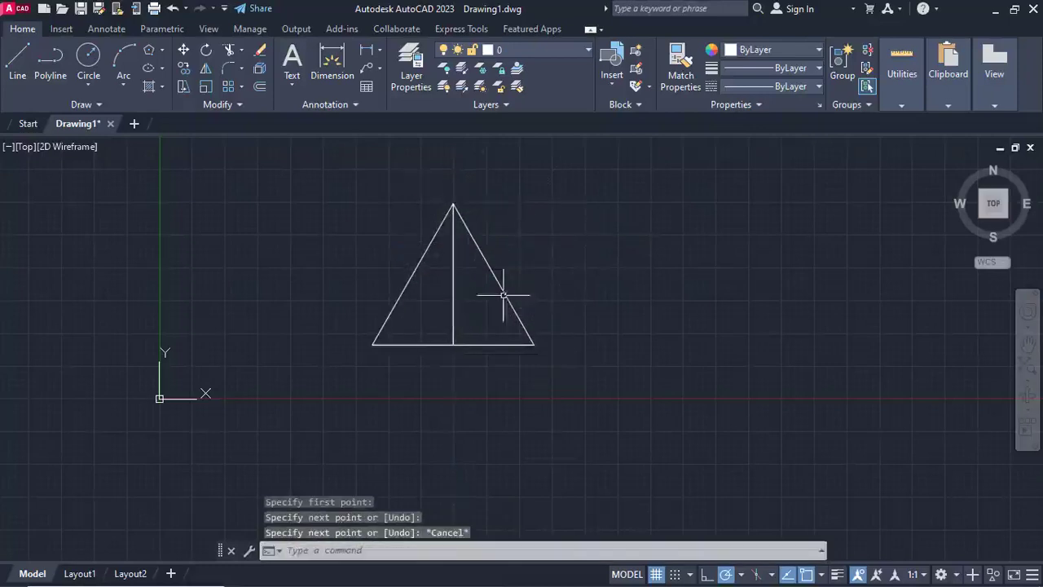
- Trim away the triangle's right slanted side and the right half of its base, leaving a right triangle
text(tr)
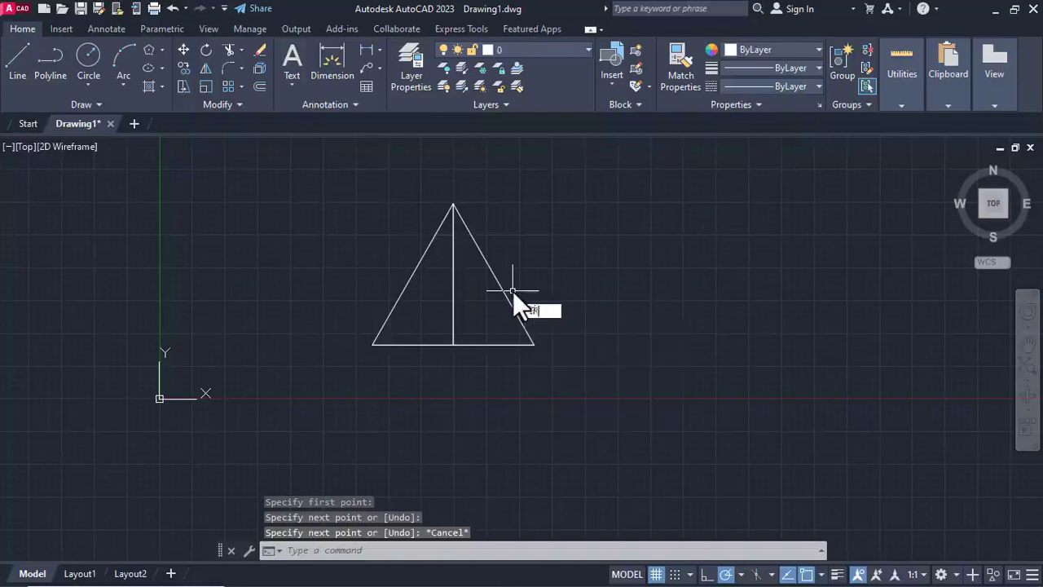
key(Return)
click(505, 291)
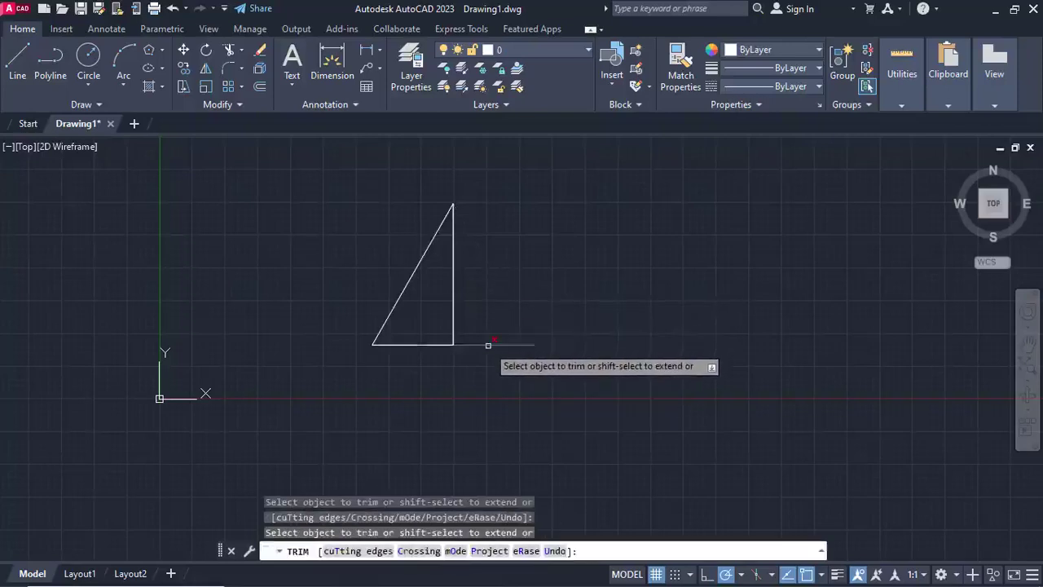
click(488, 345)
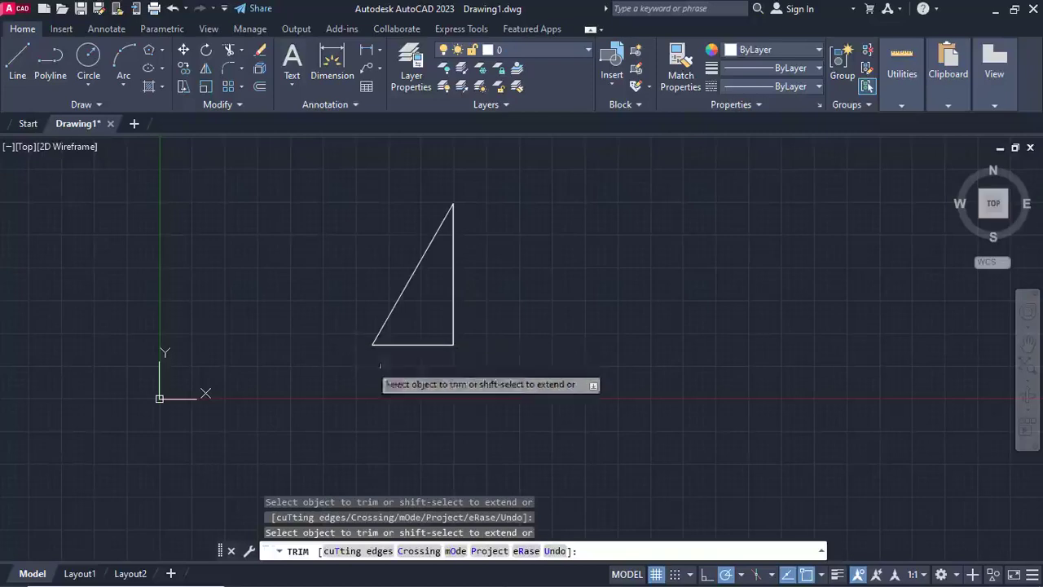
key(Escape)
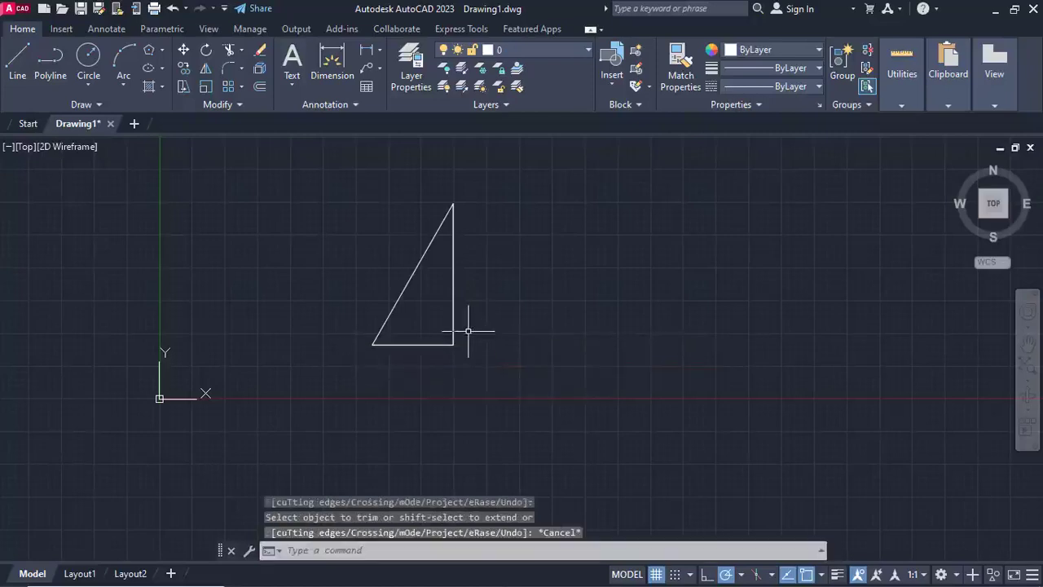
scroll(456, 332, up, 4)
middle_drag(449, 333, 456, 385)
scroll(453, 383, down, 4)
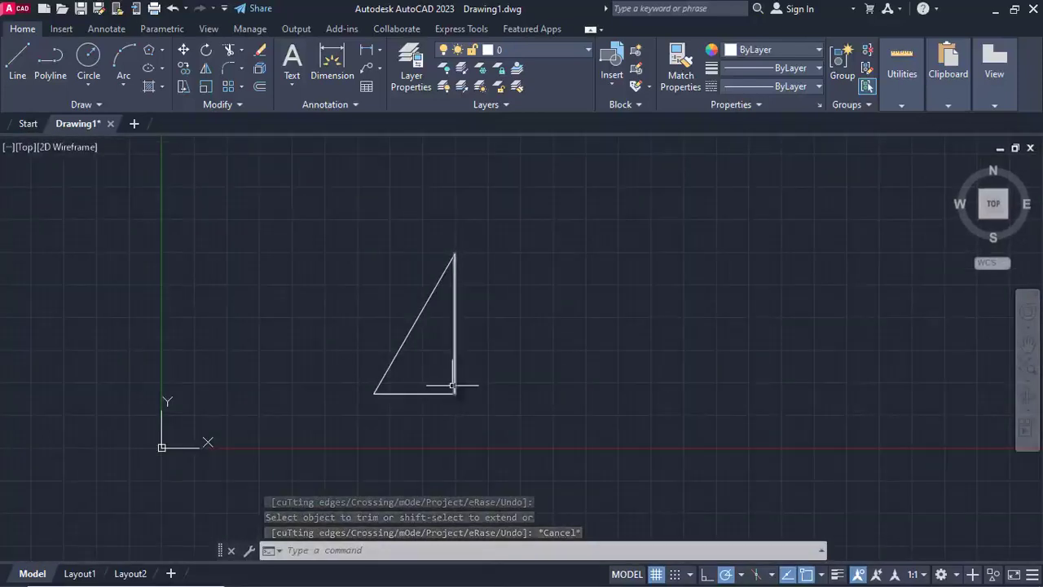
scroll(396, 361, up, 4)
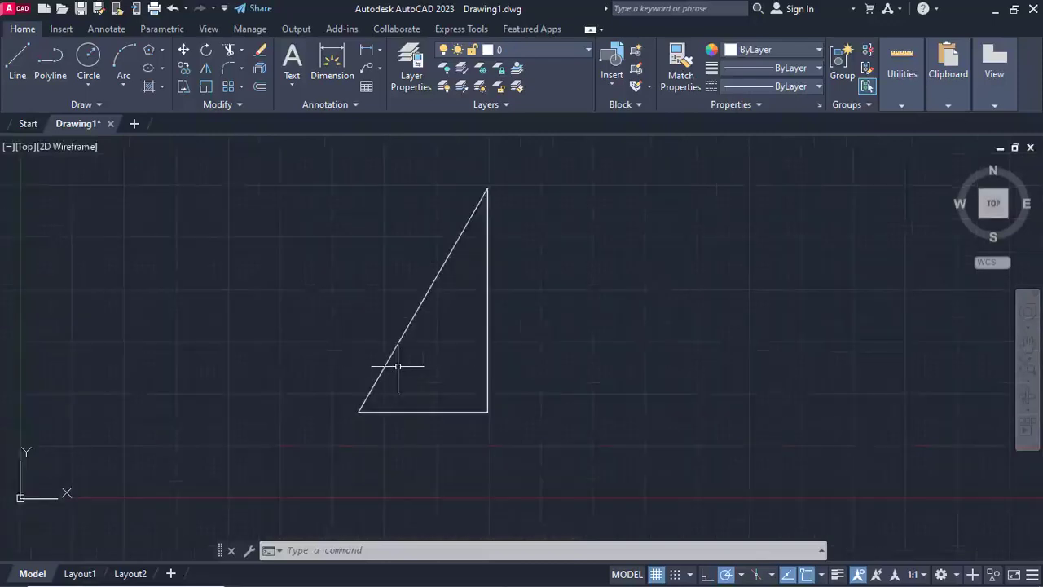
scroll(479, 279, down, 2)
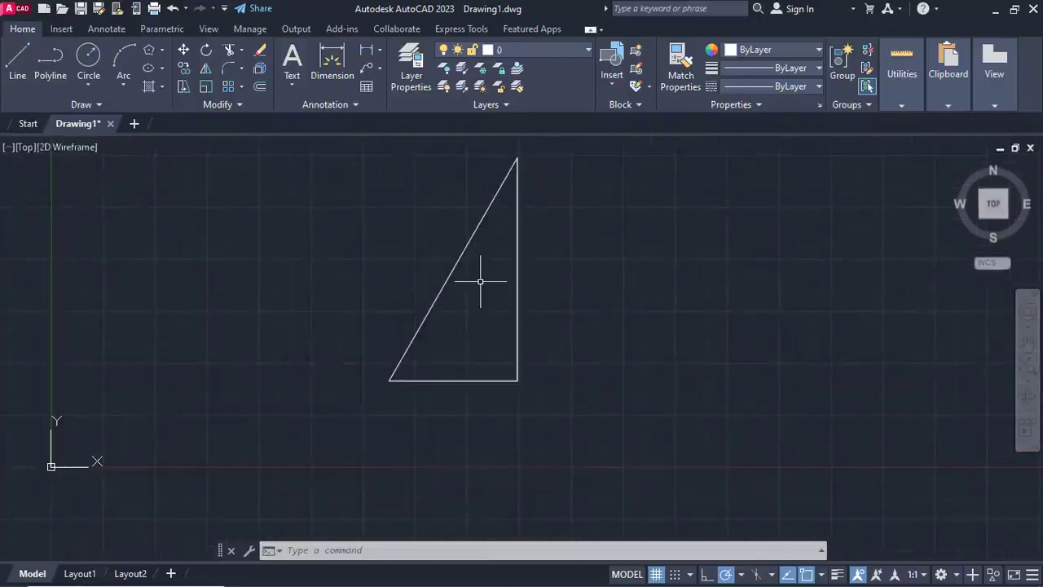
- Mirror the whole right triangle across a vertical line slightly to the right of its vertical side, keeping the source objects
middle_drag(480, 279, 517, 357)
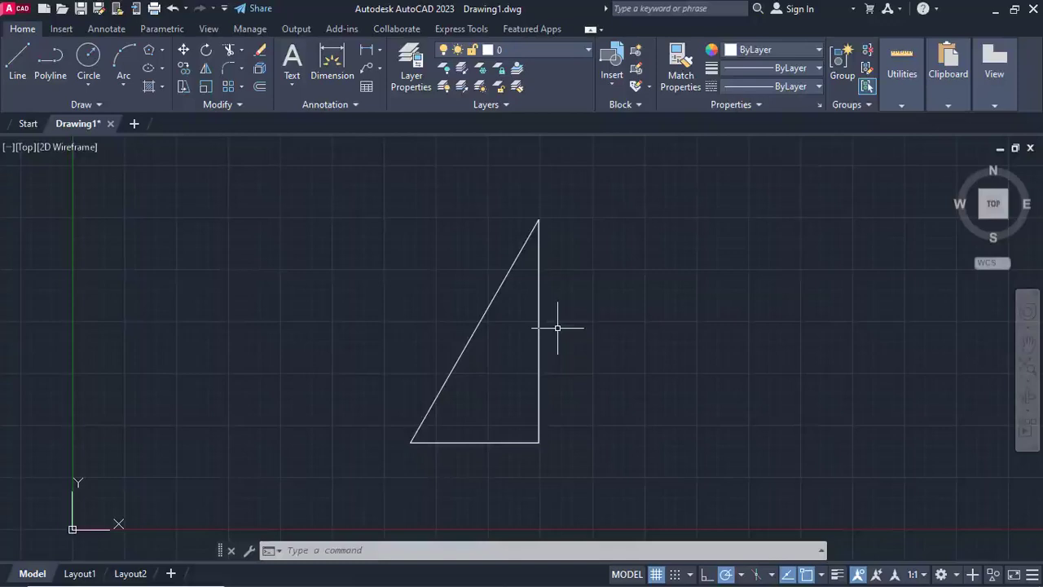
click(205, 71)
click(554, 449)
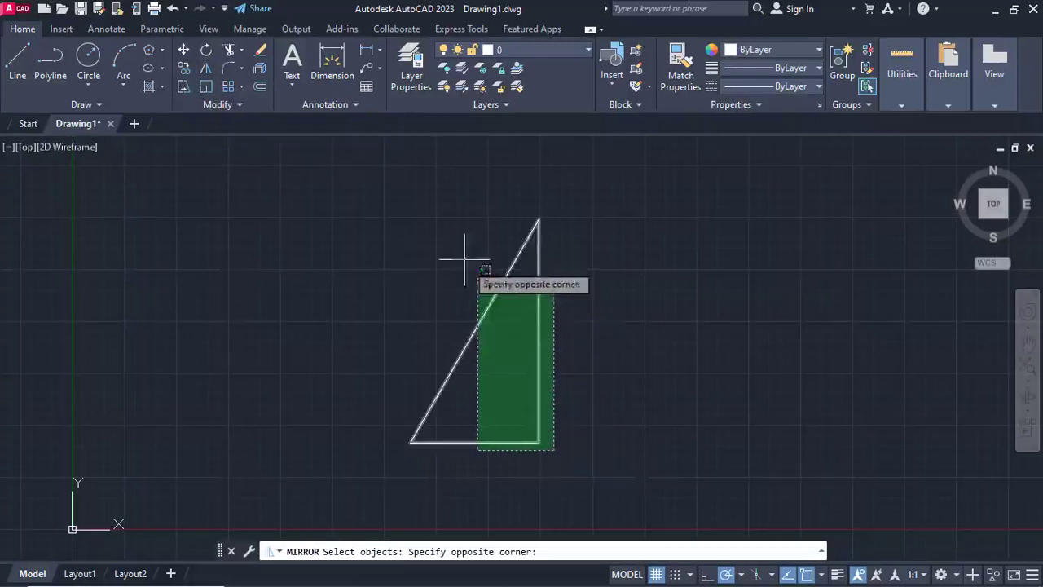
click(404, 199)
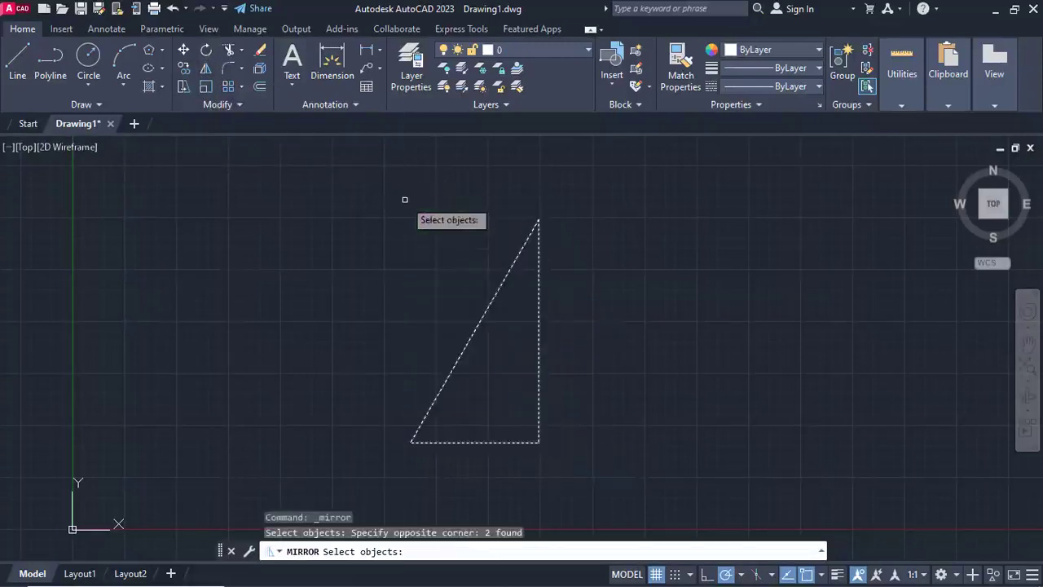
key(Return)
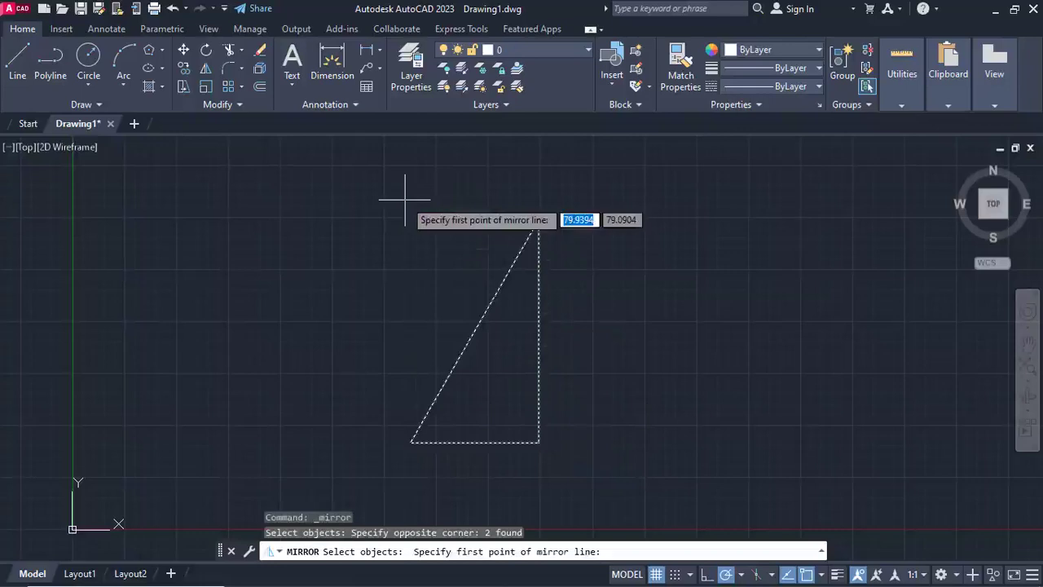
click(563, 461)
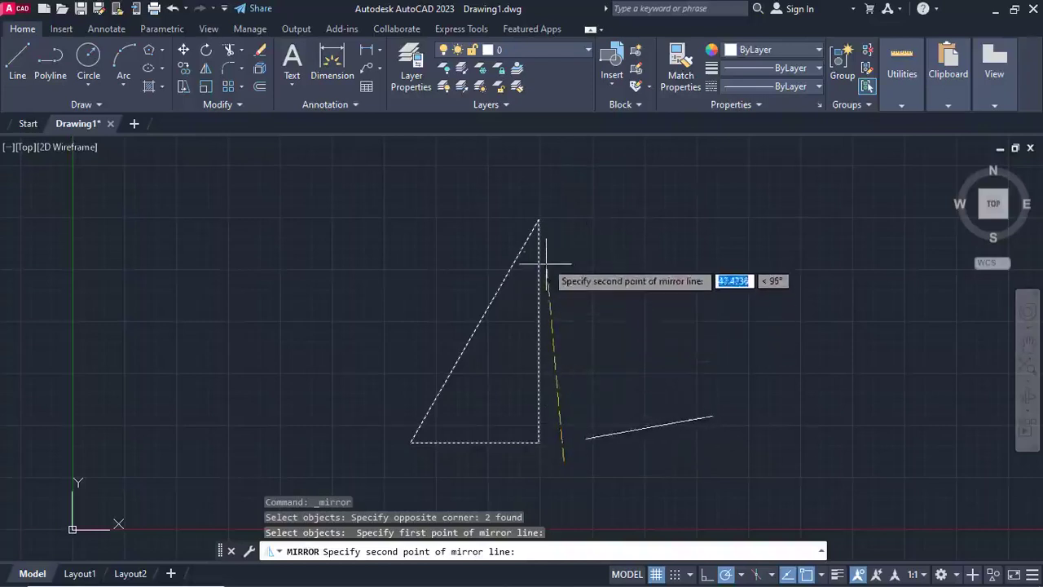
click(565, 198)
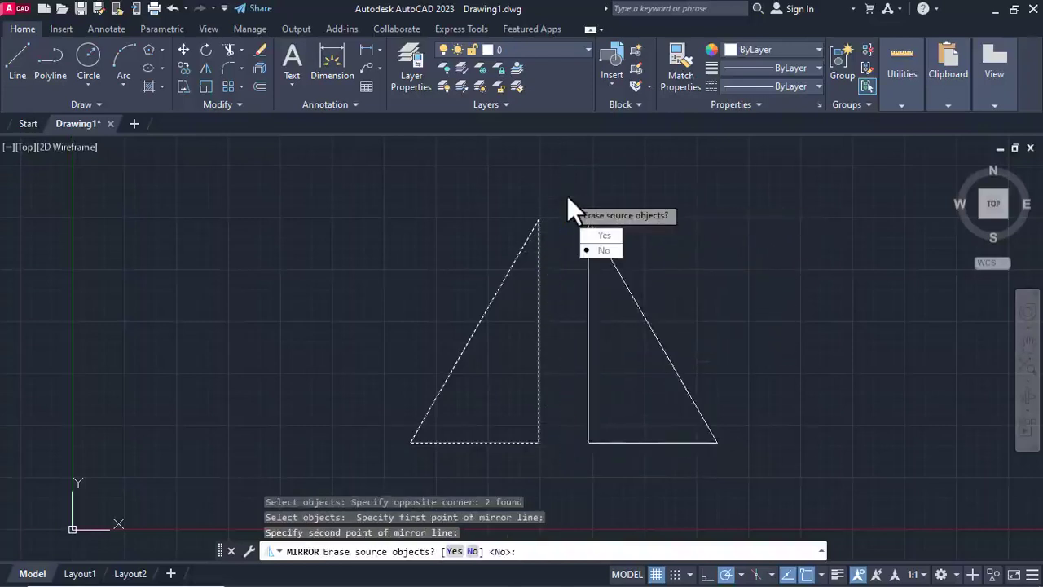
click(604, 250)
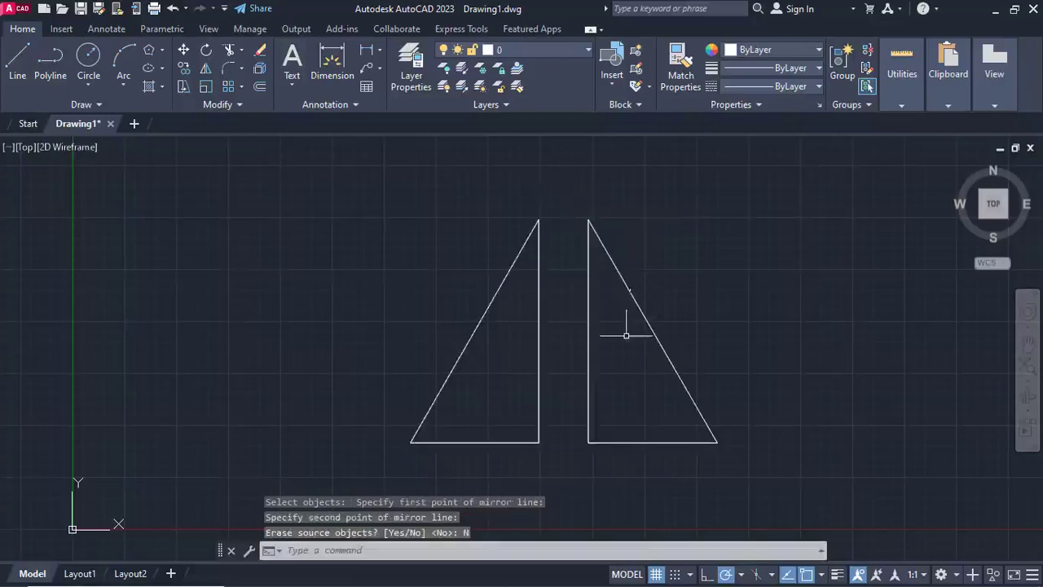
- Mirror both right triangles across a horizontal line just below their bases, keeping the source objects
scroll(624, 331, down, 2)
scroll(624, 338, down, 2)
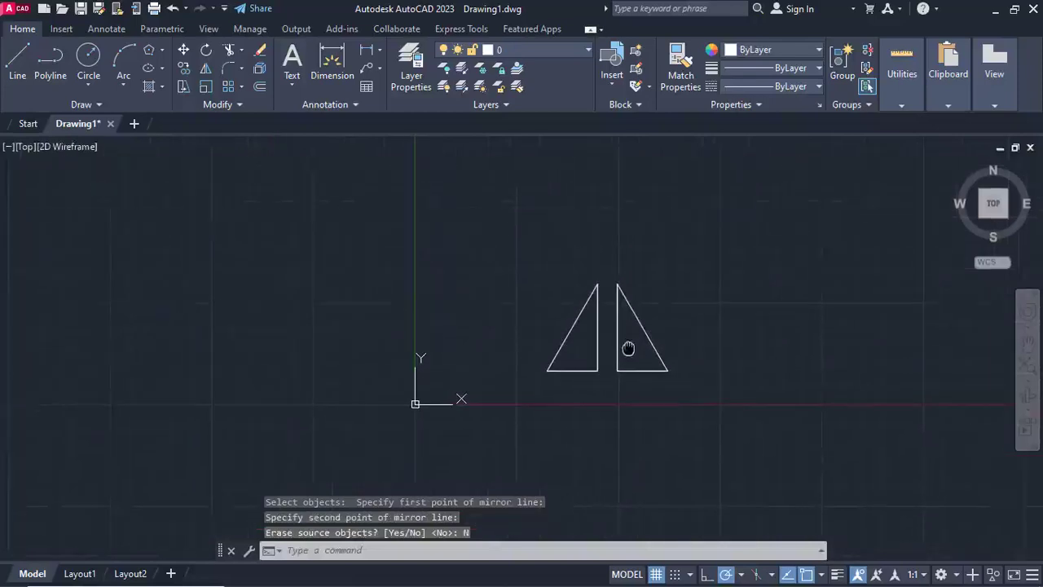
middle_drag(628, 349, 606, 321)
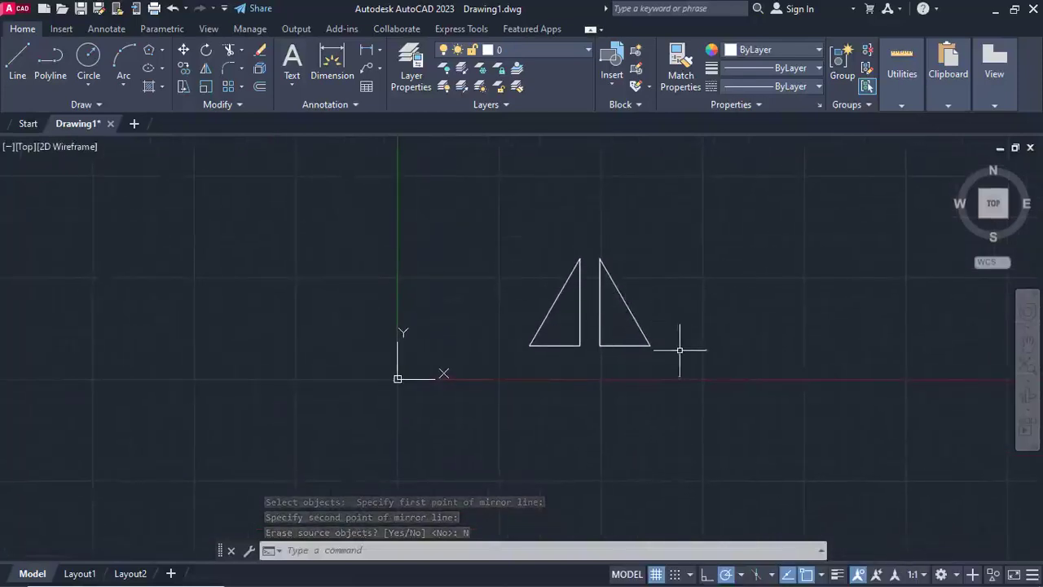
click(695, 376)
click(545, 304)
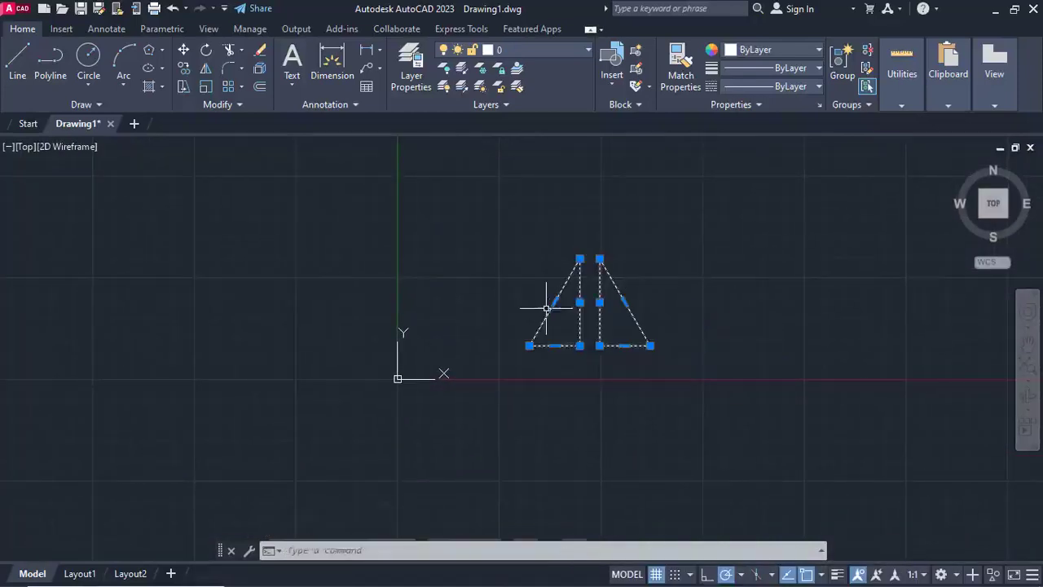
click(203, 69)
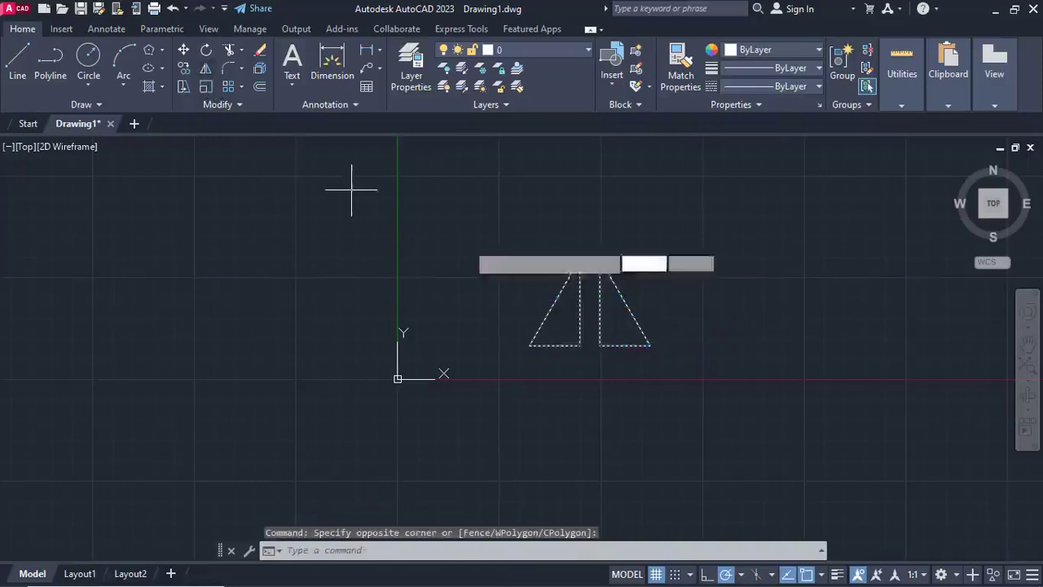
click(652, 372)
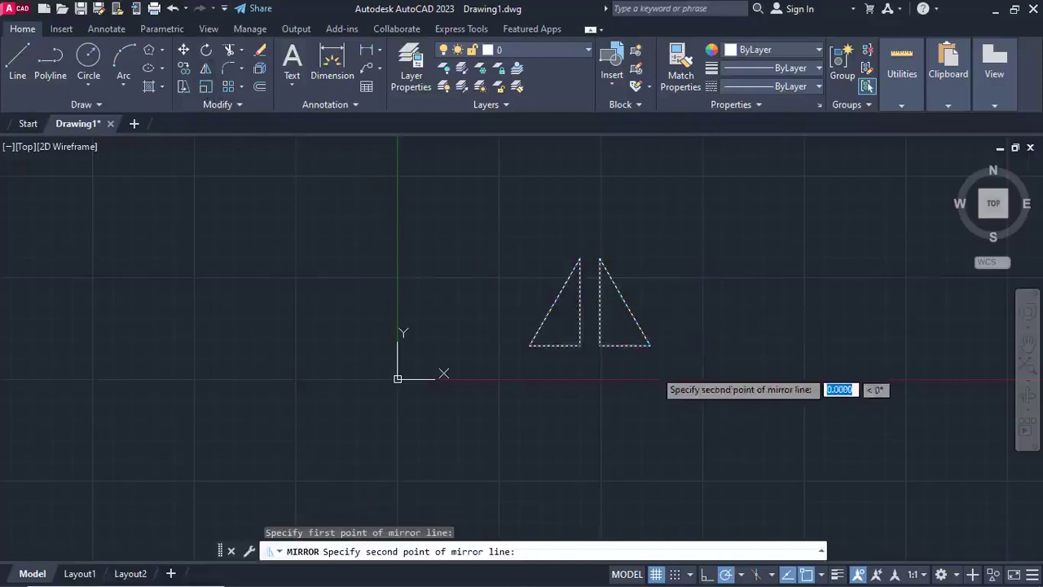
click(508, 373)
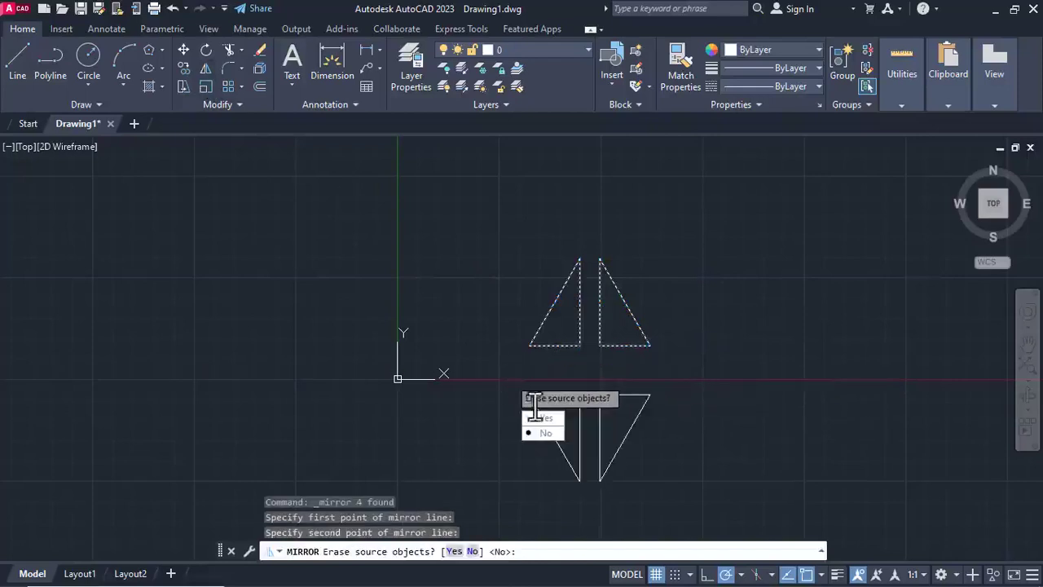
click(544, 433)
- Draw a rectangle in the empty area to the right of the four mirrored triangles, spanning roughly their combined height
scroll(531, 371, up, 2)
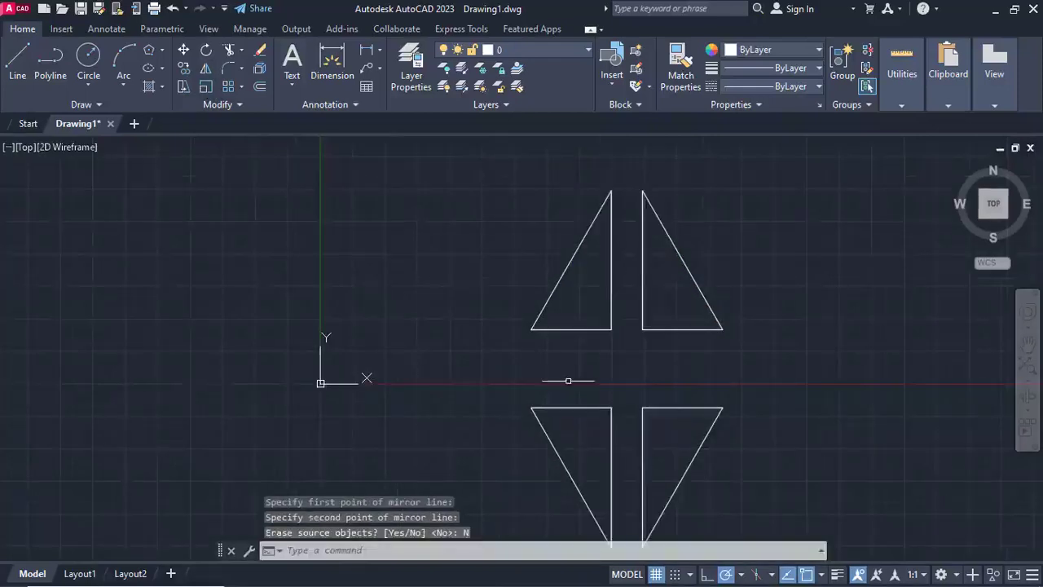
middle_drag(568, 380, 423, 339)
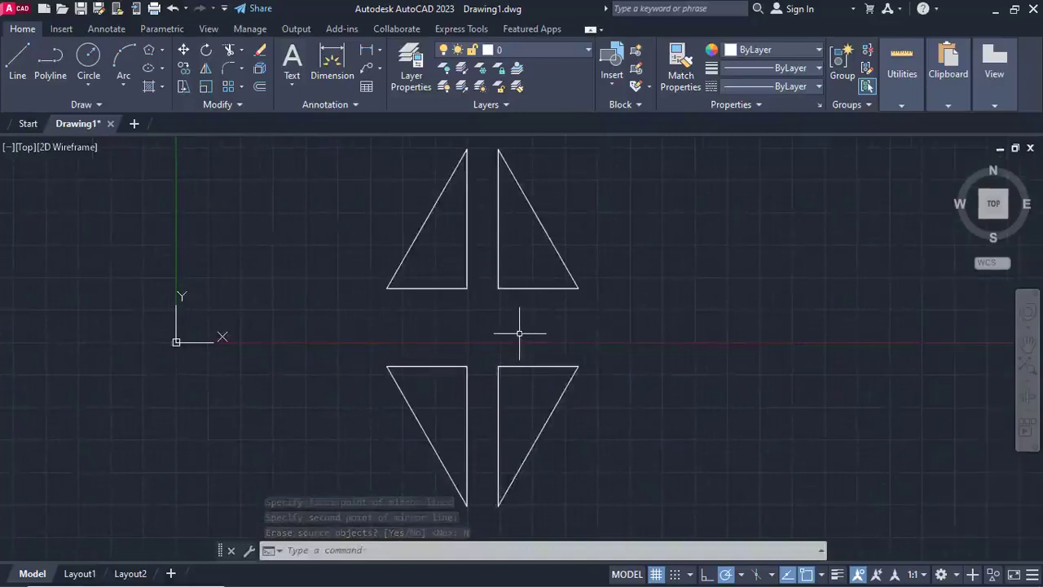
scroll(518, 334, down, 2)
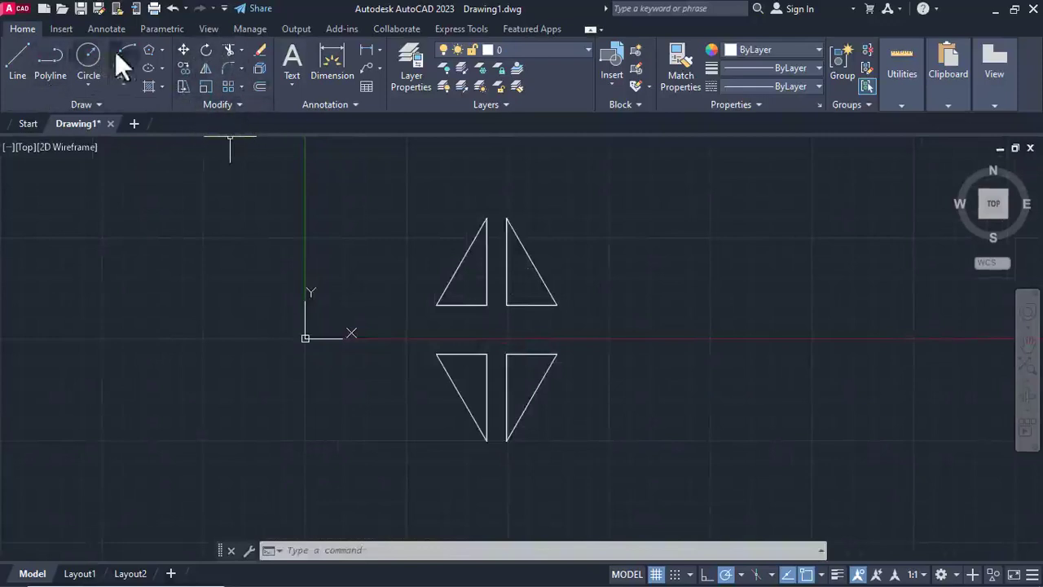
click(163, 50)
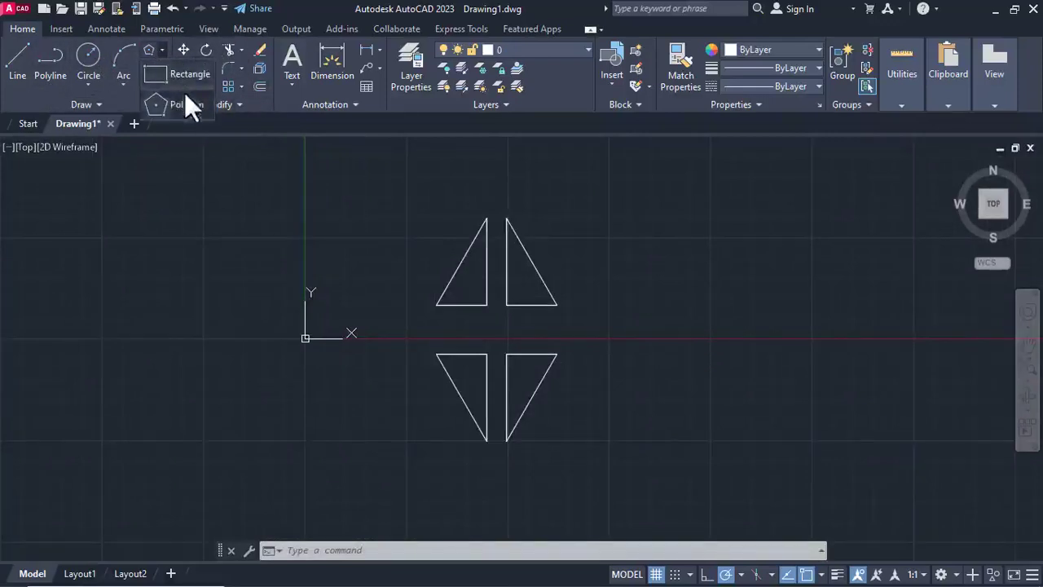
middle_drag(656, 261, 380, 226)
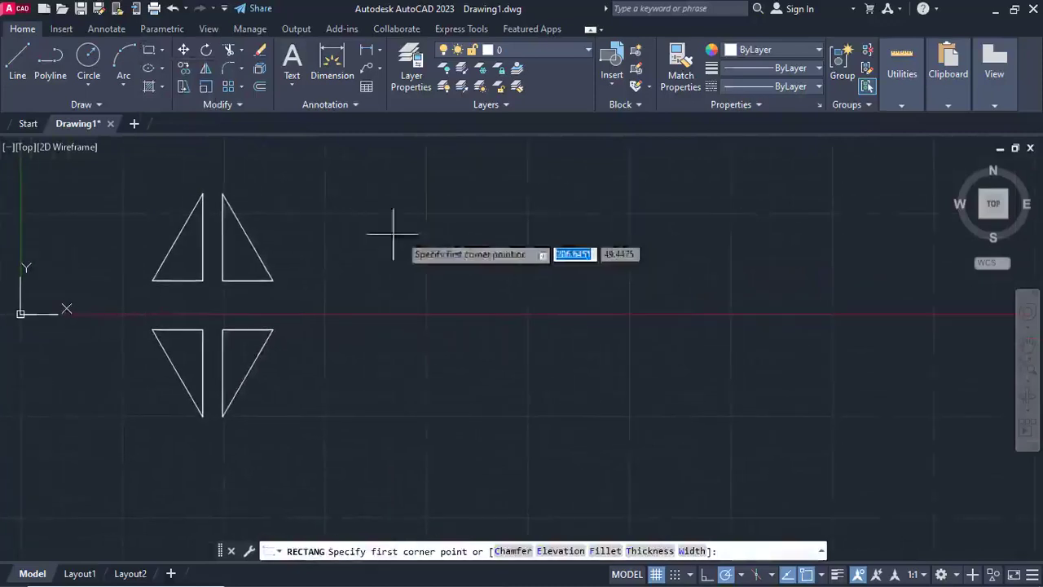
click(519, 212)
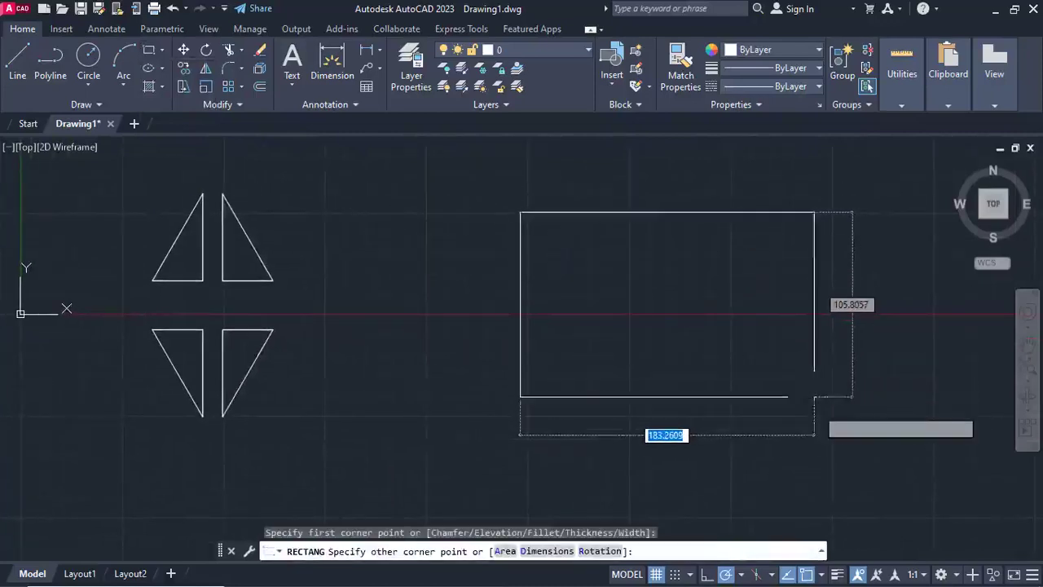
click(816, 416)
middle_drag(831, 366, 715, 372)
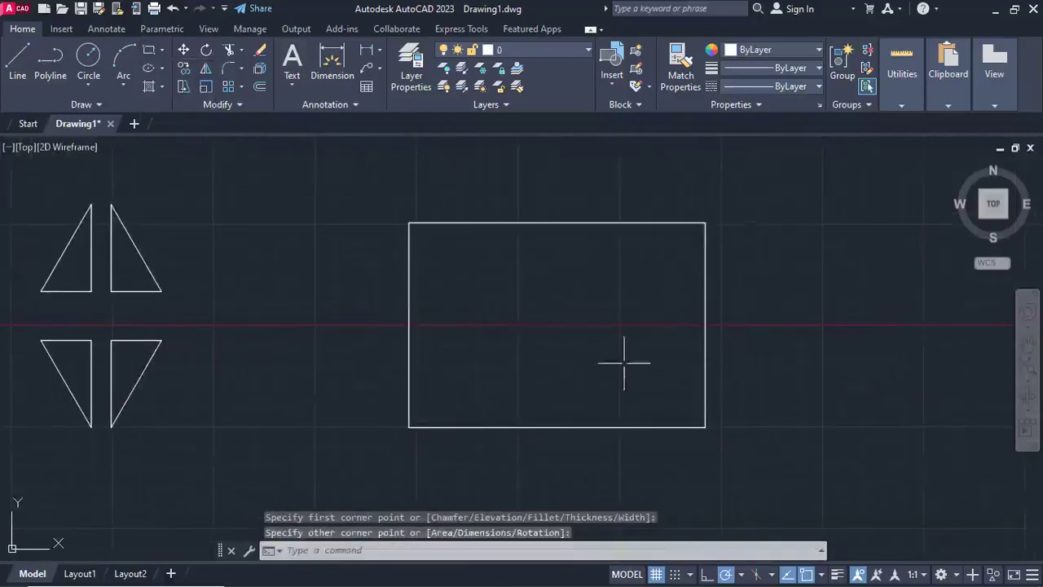
click(240, 68)
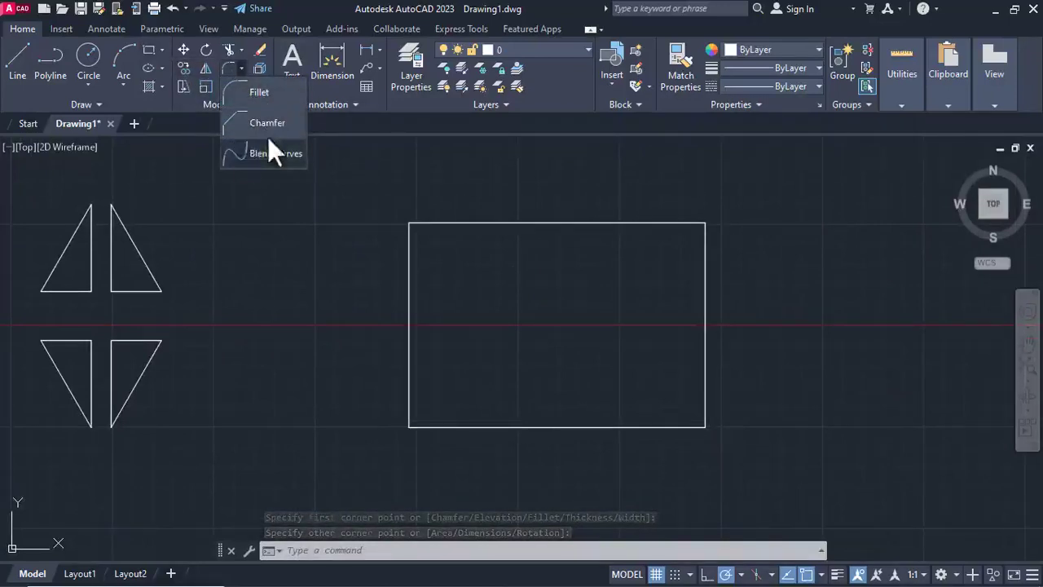
click(255, 92)
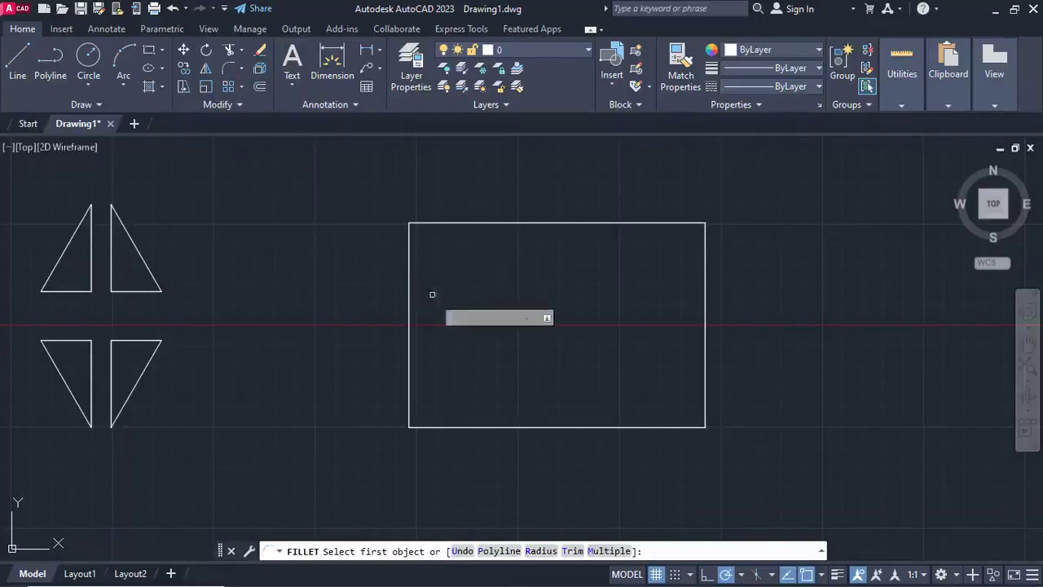
click(242, 69)
click(264, 93)
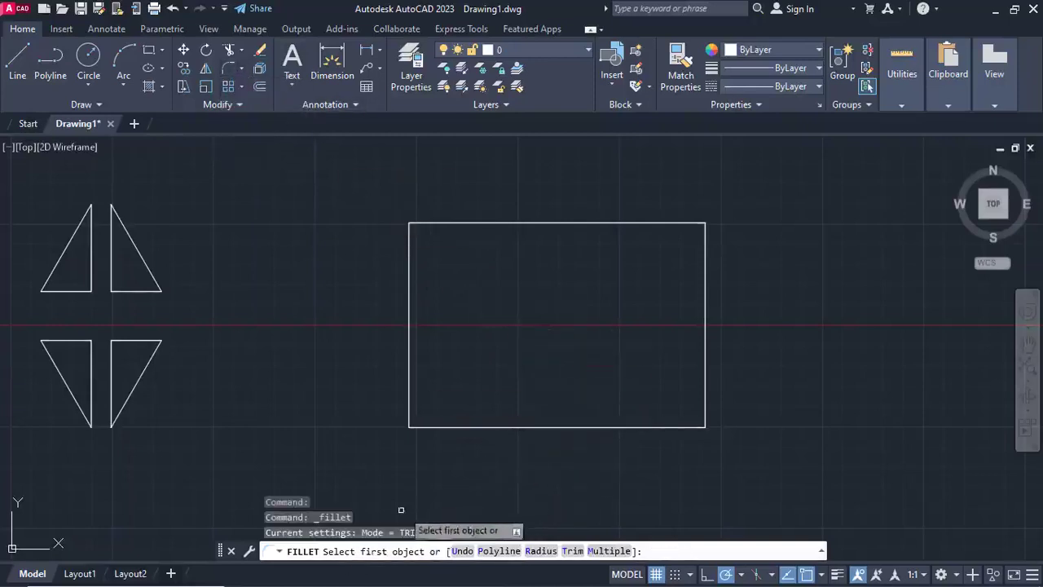
click(541, 551)
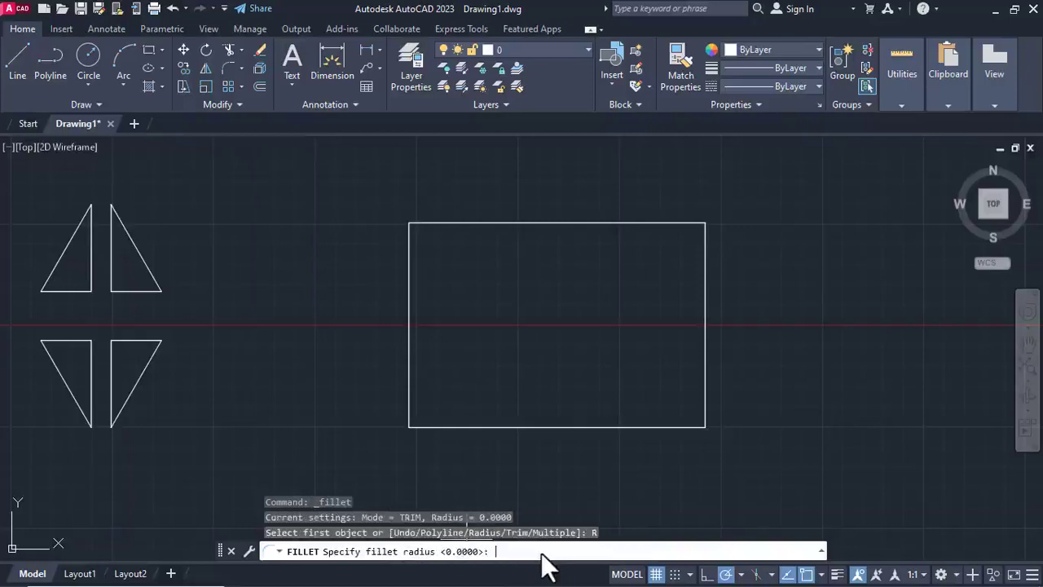
click(397, 224)
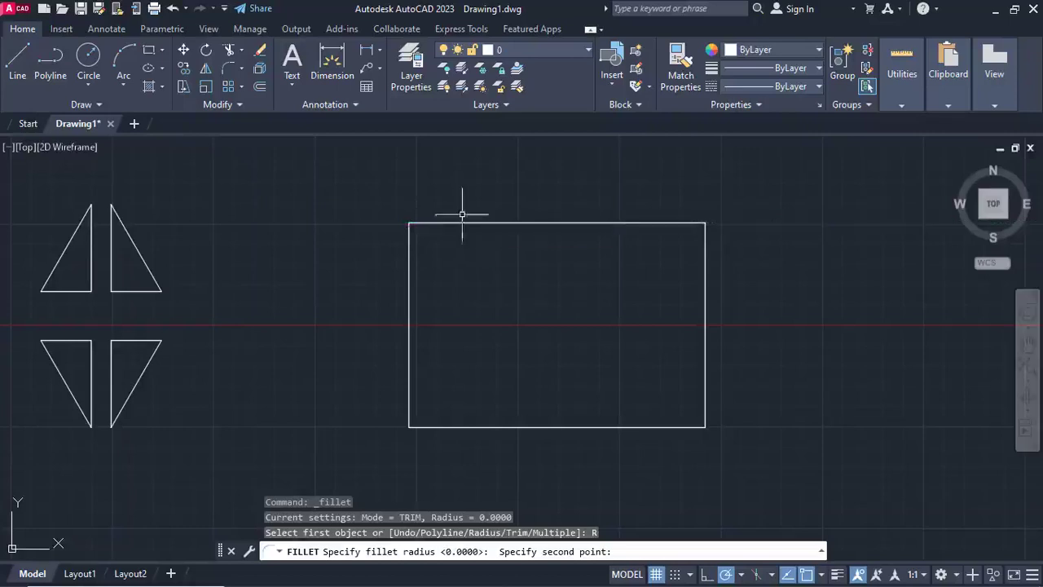
key(Escape)
- Fillet the rectangle's upper-left corner between its top and left edges with a radius of 30
key(Return)
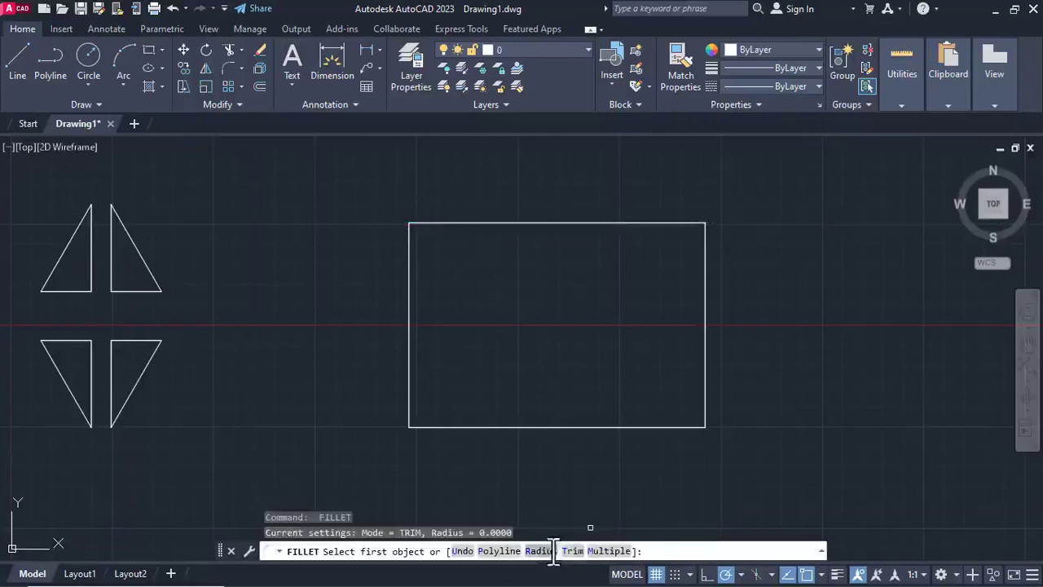
text(r)
key(Return)
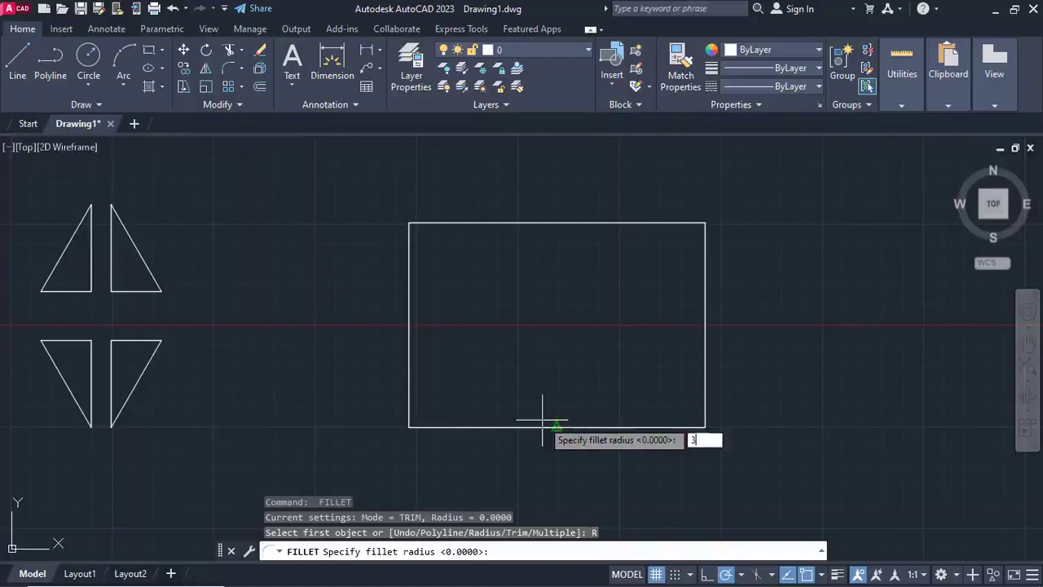
text(30)
key(Return)
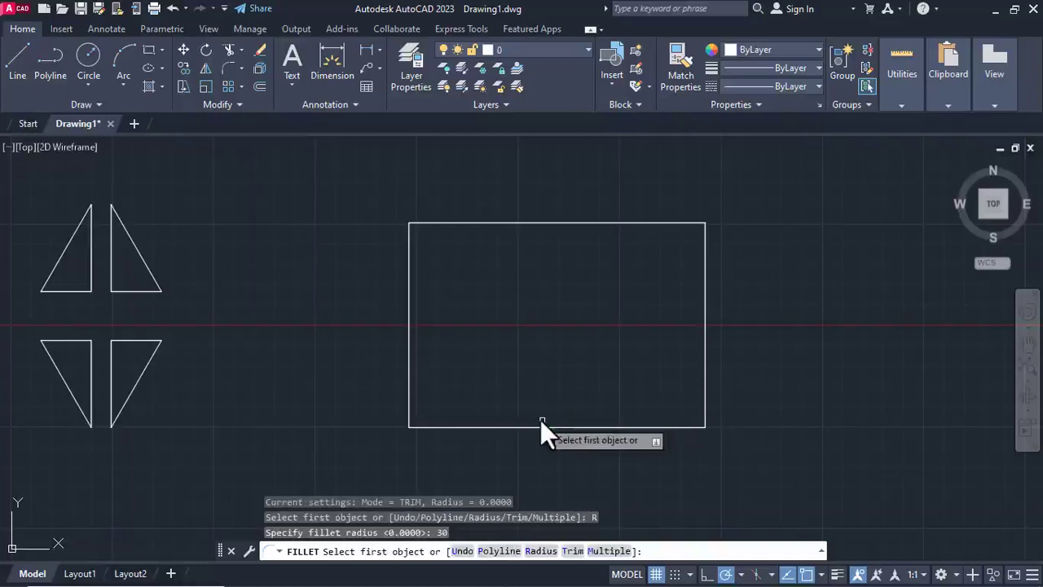
click(442, 221)
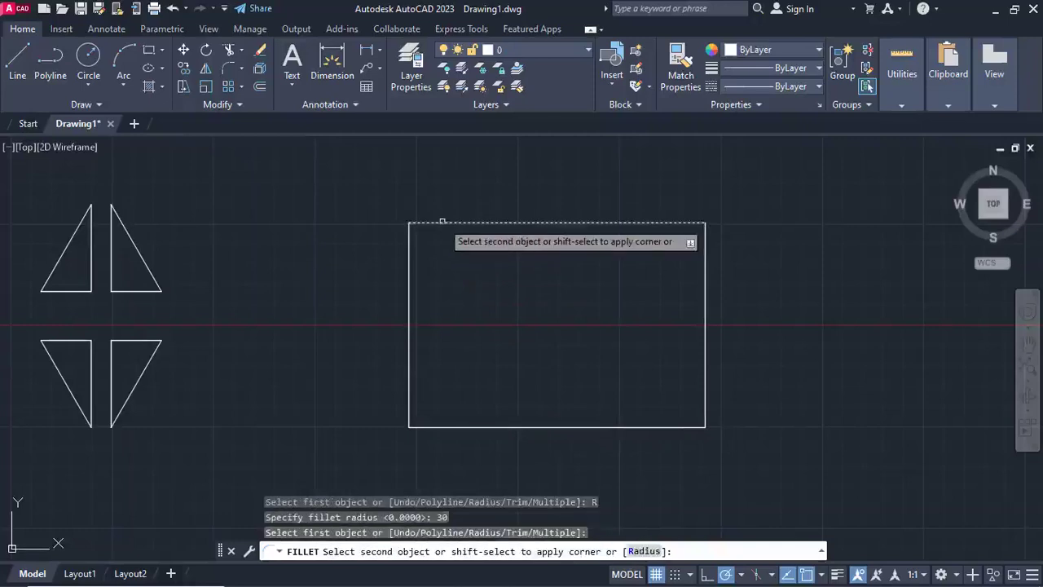
click(410, 281)
scroll(412, 244, up, 3)
middle_drag(410, 252, 400, 301)
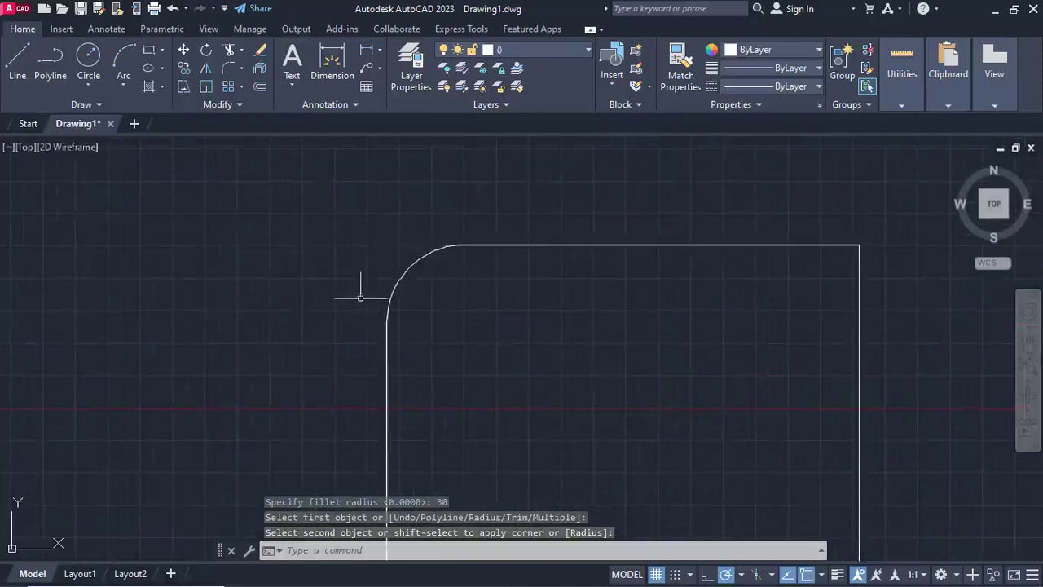
scroll(513, 228, down, 4)
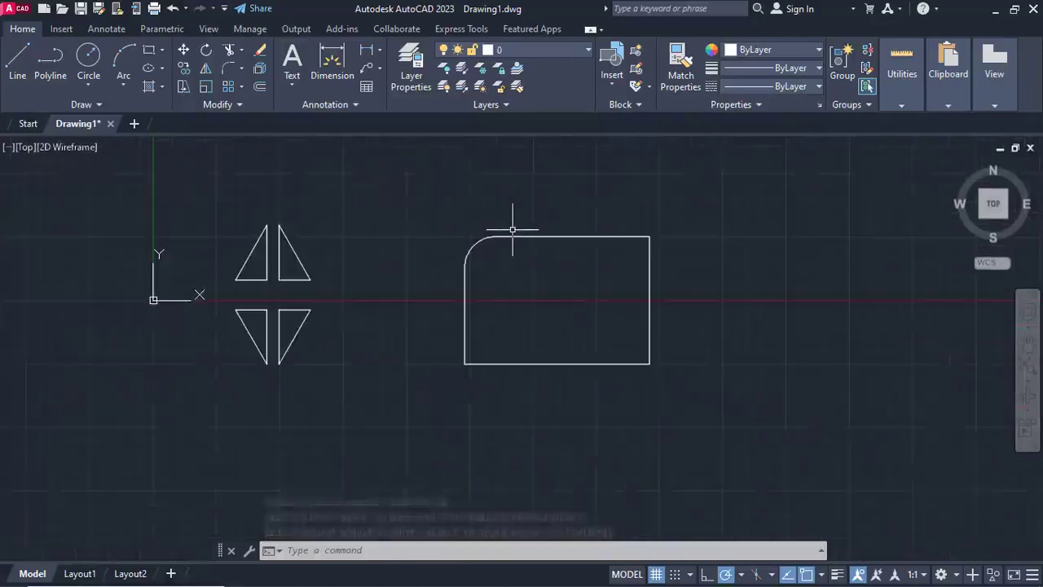
click(229, 69)
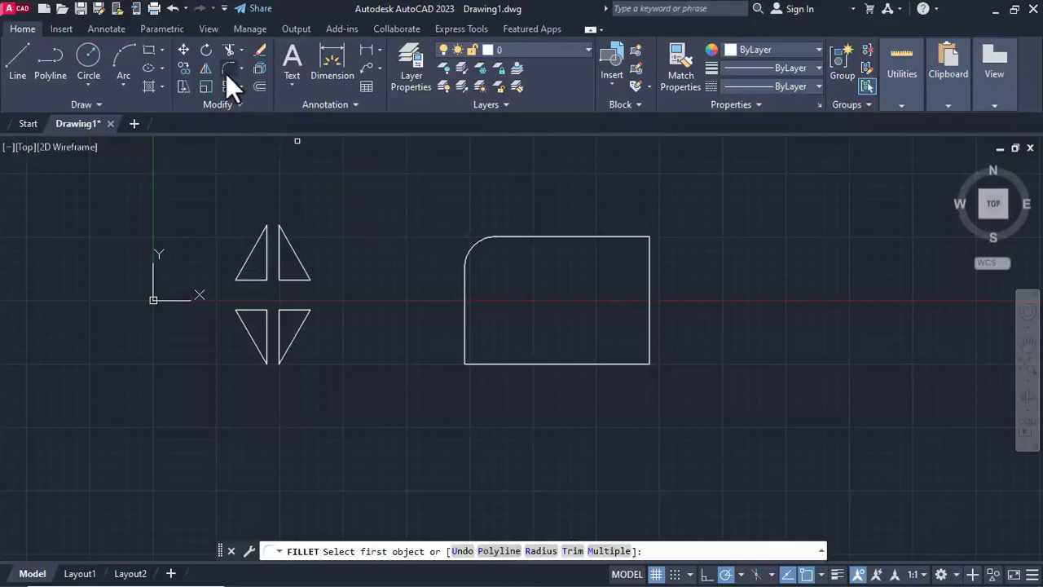
key(Escape)
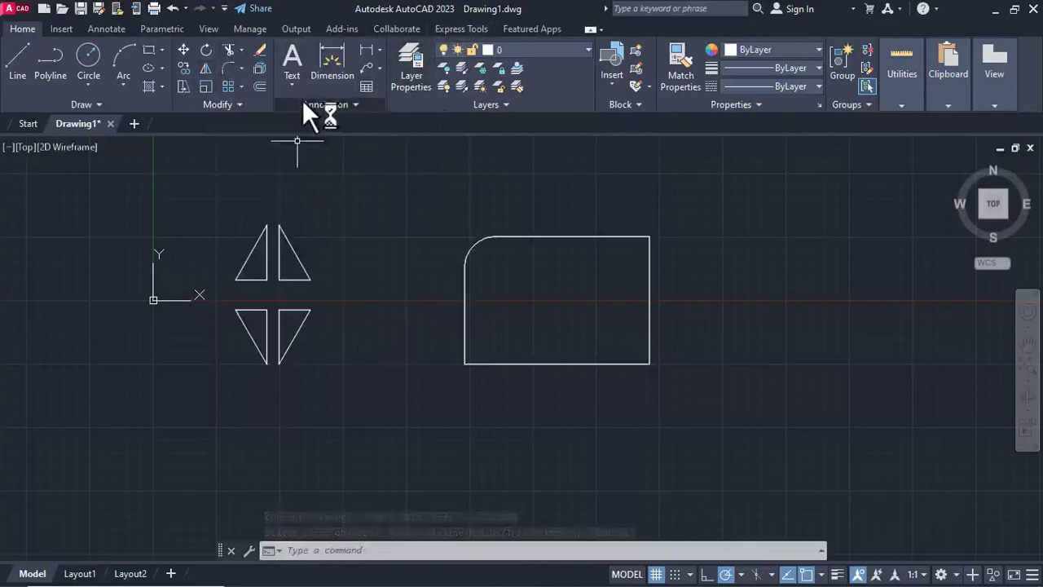
click(240, 69)
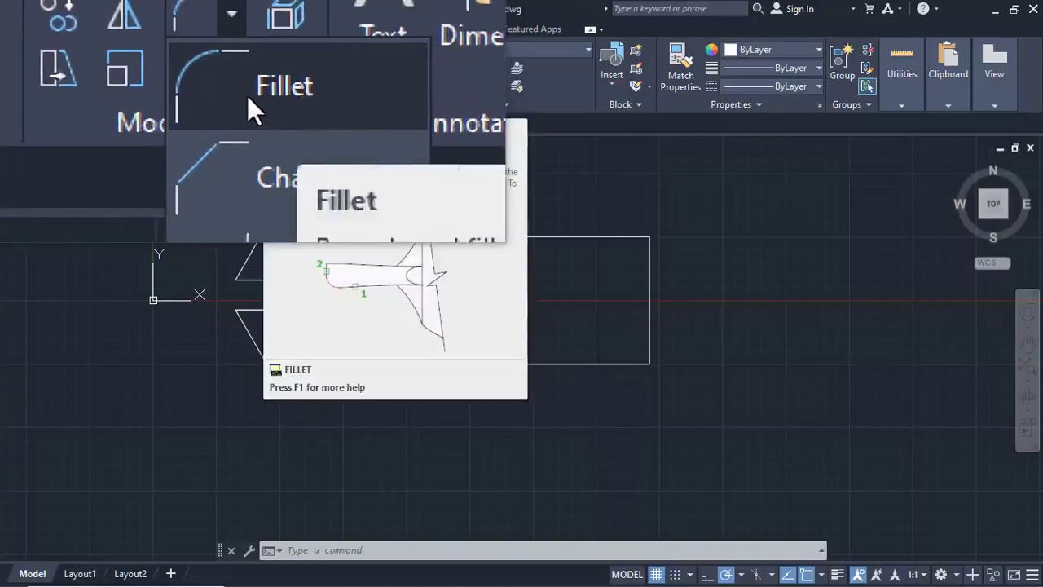
click(247, 95)
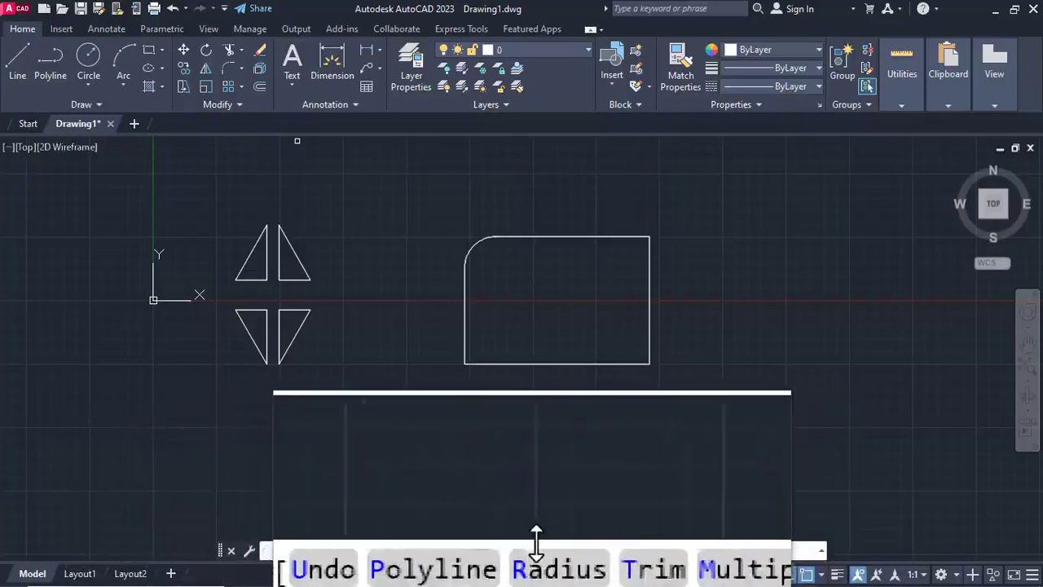
click(539, 554)
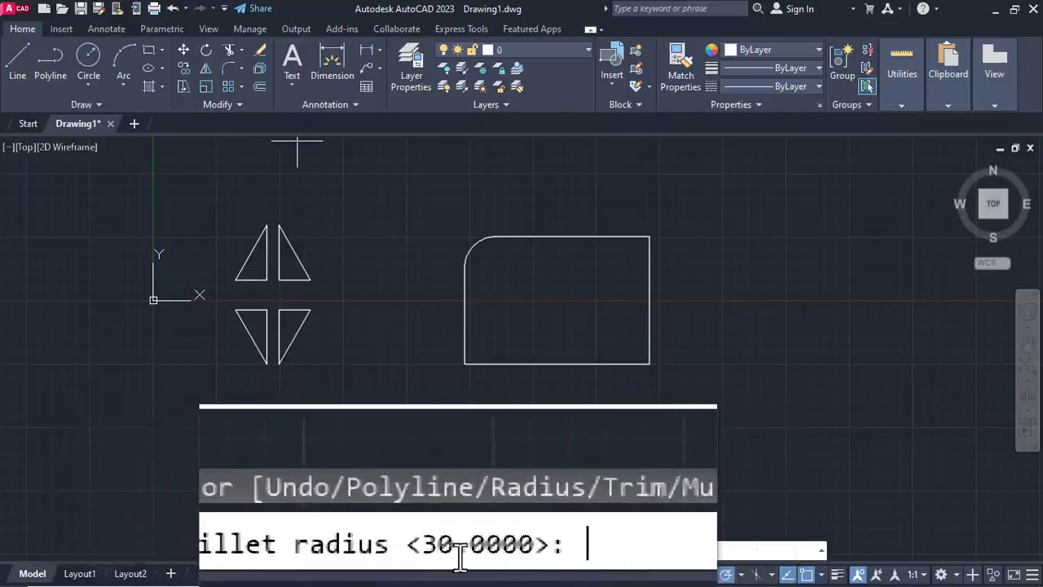
key(Return)
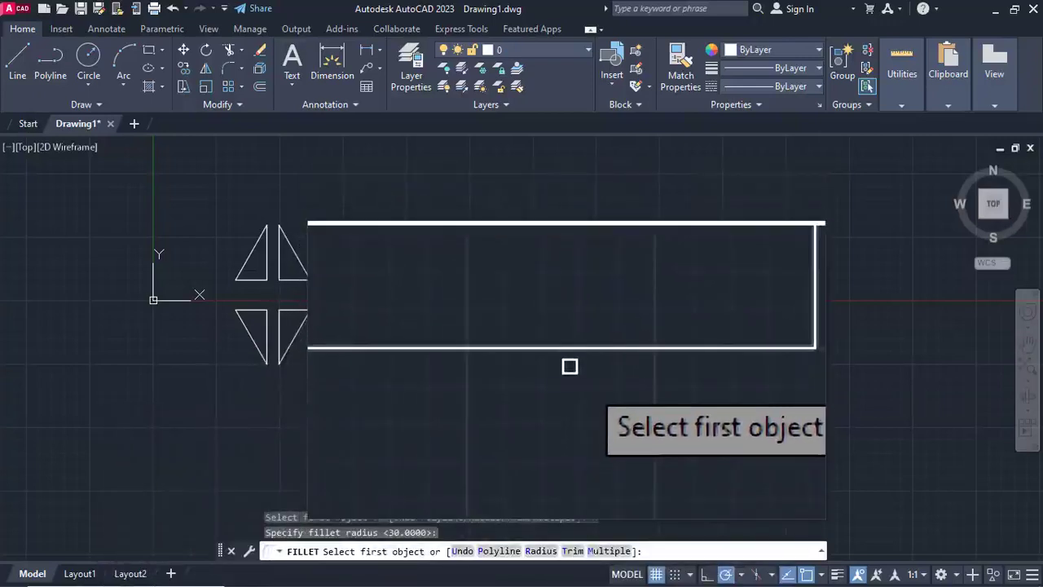
key(Escape)
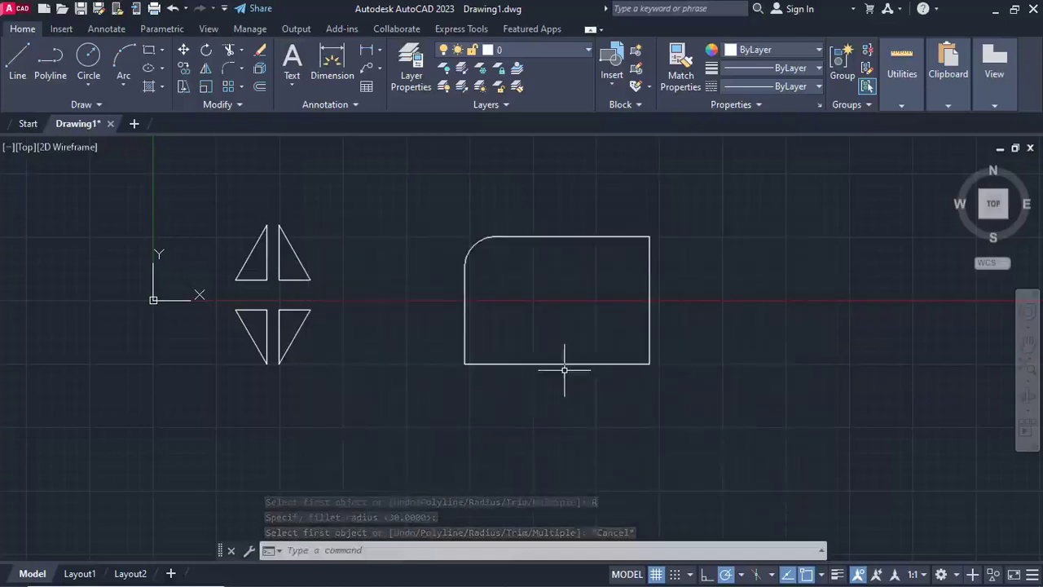
- Fillet the rectangle's lower-right corner between its bottom and right edges with the same radius of 30
key(Return)
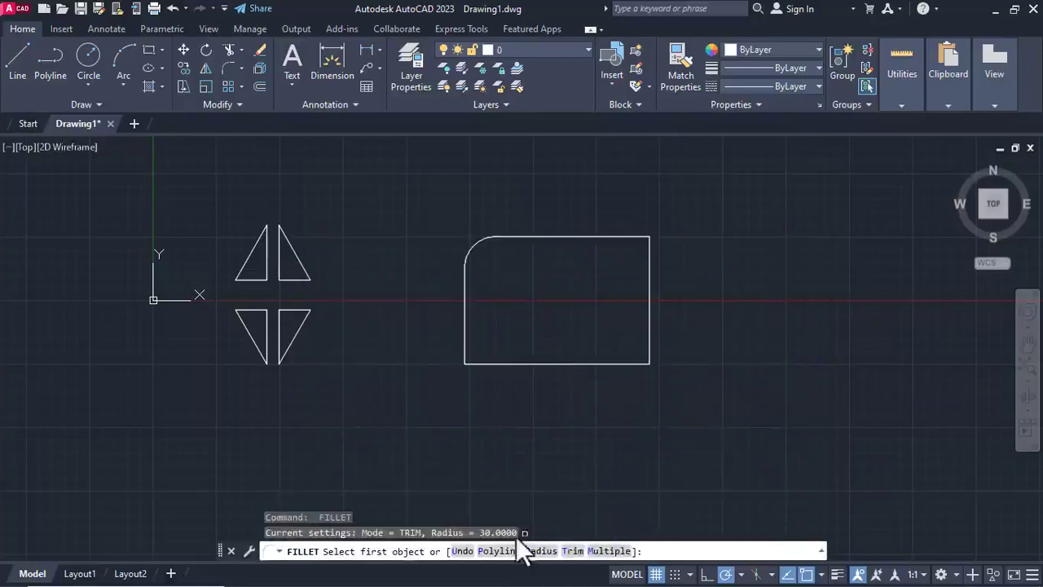
click(587, 364)
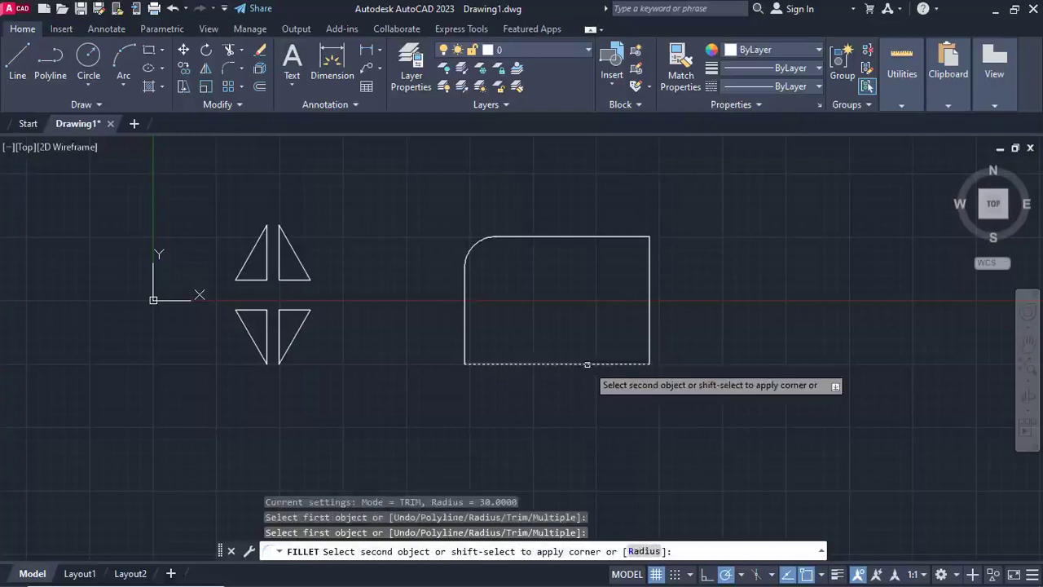
click(650, 326)
scroll(649, 343, up, 4)
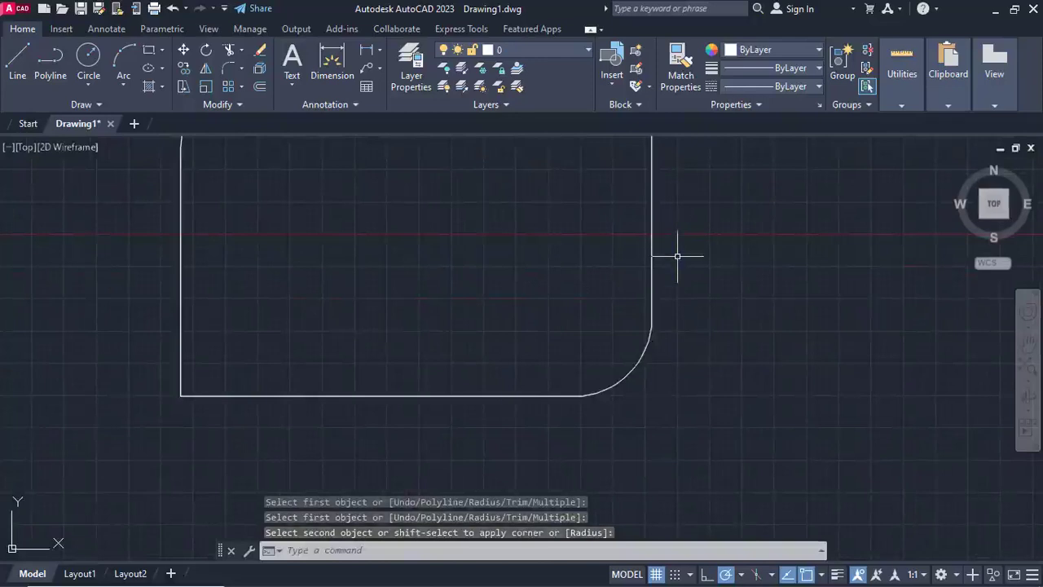
scroll(680, 375, down, 2)
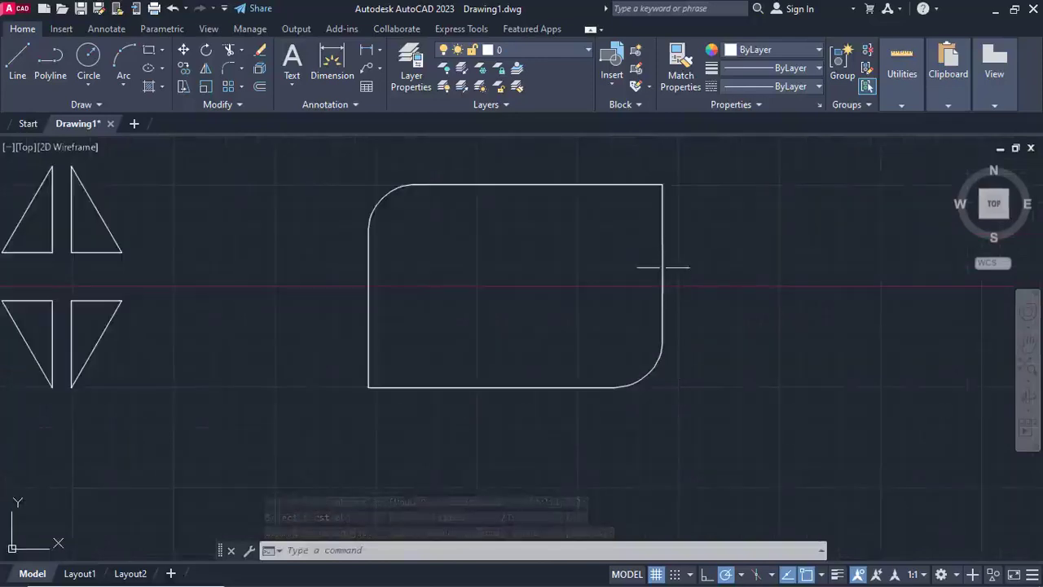
text(f)
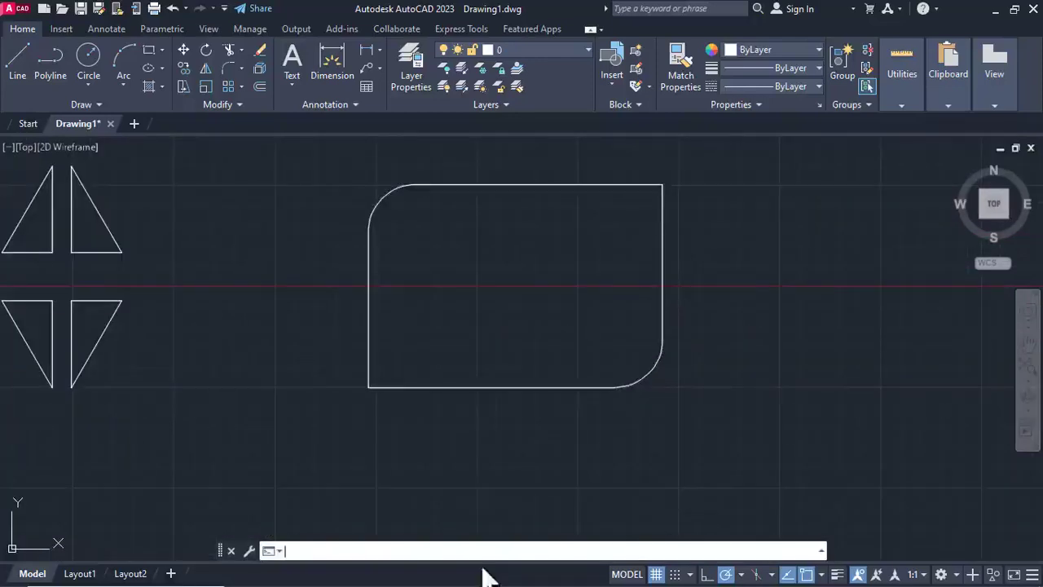
key(Return)
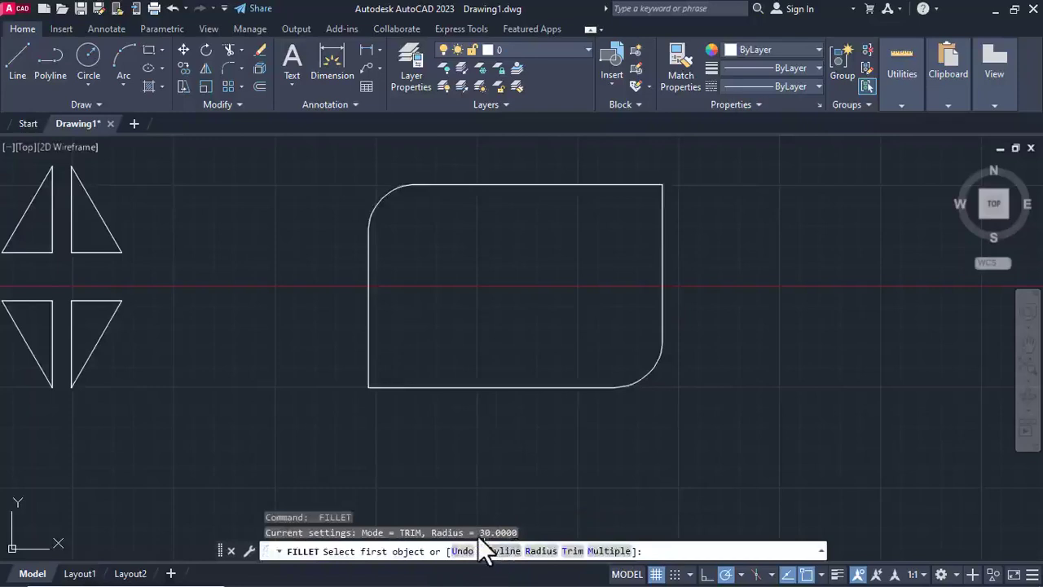
key(Escape)
- Join the segments of the lower-right triangle into a single polyline
click(173, 421)
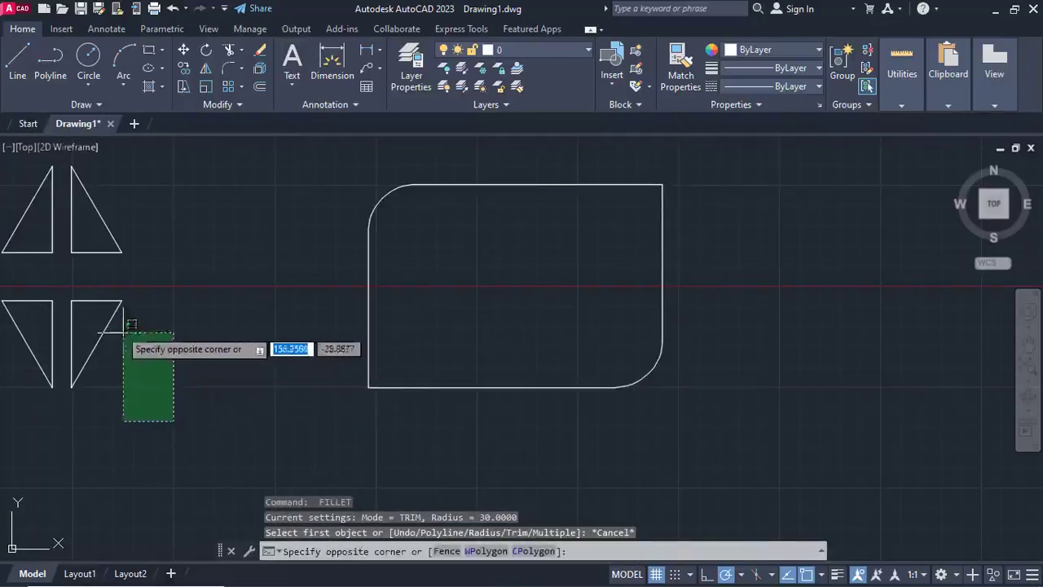
click(65, 285)
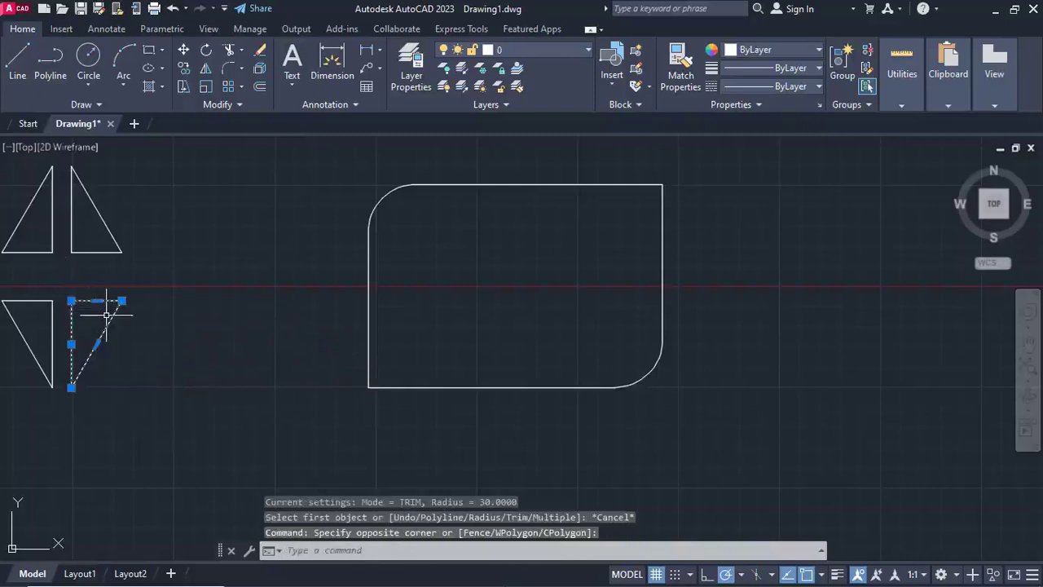
text(j)
key(Return)
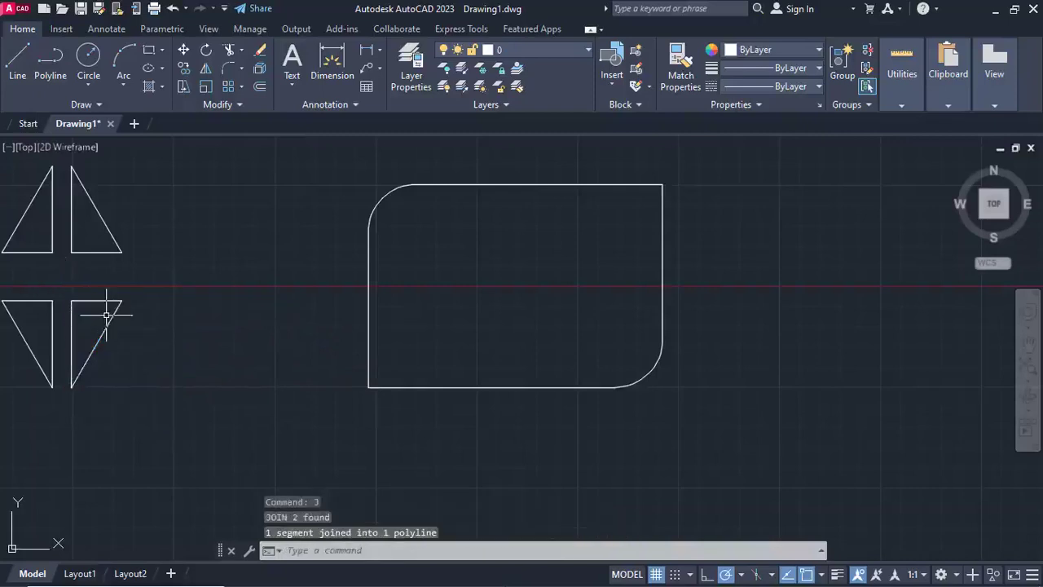
mouse_move(106, 316)
middle_down()
mouse_move(232, 334)
mouse_move(223, 329)
middle_up()
scroll(223, 328, up, 4)
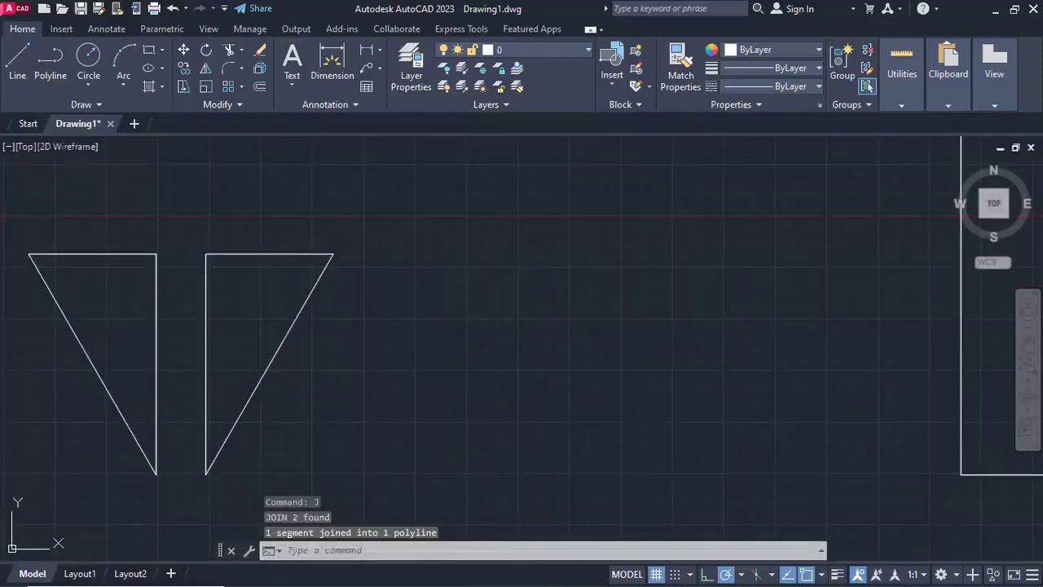
right_click(476, 285)
mouse_move(536, 307)
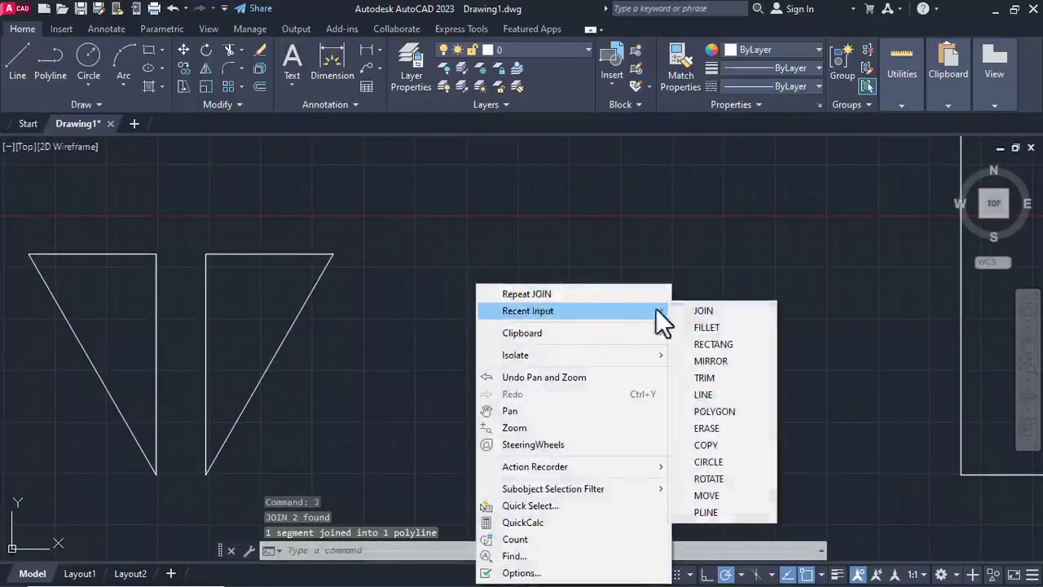
click(716, 333)
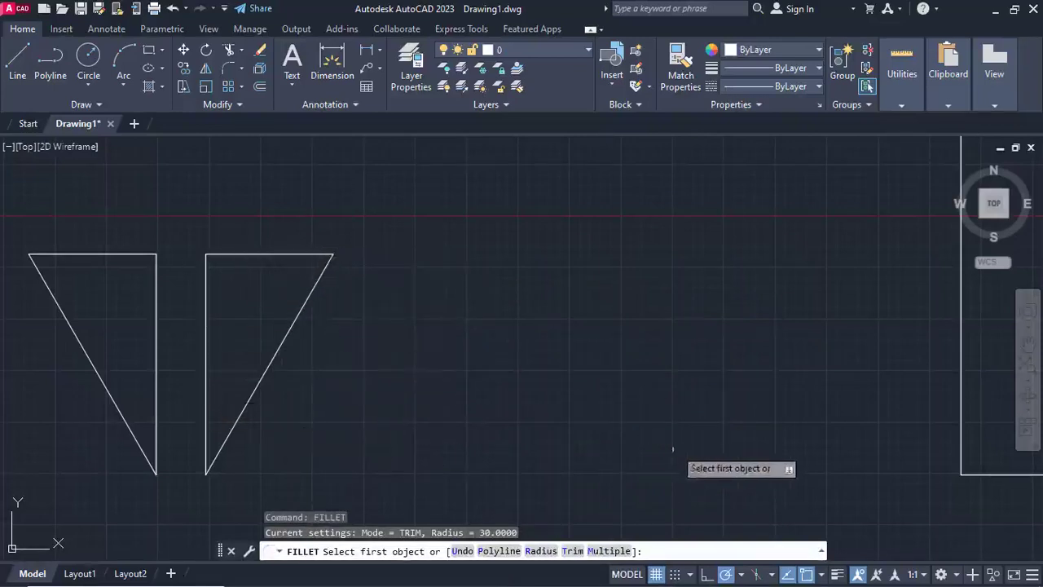
click(541, 551)
click(205, 253)
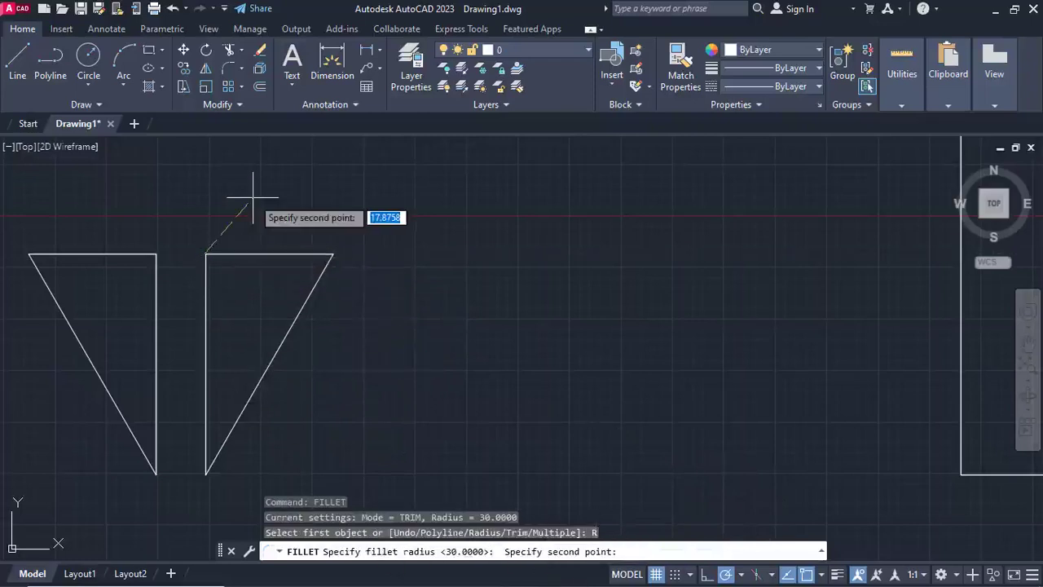
key(Escape)
- Fillet all corners of the lower-right triangle at once as a polyline, using a radius of 7
key(Return)
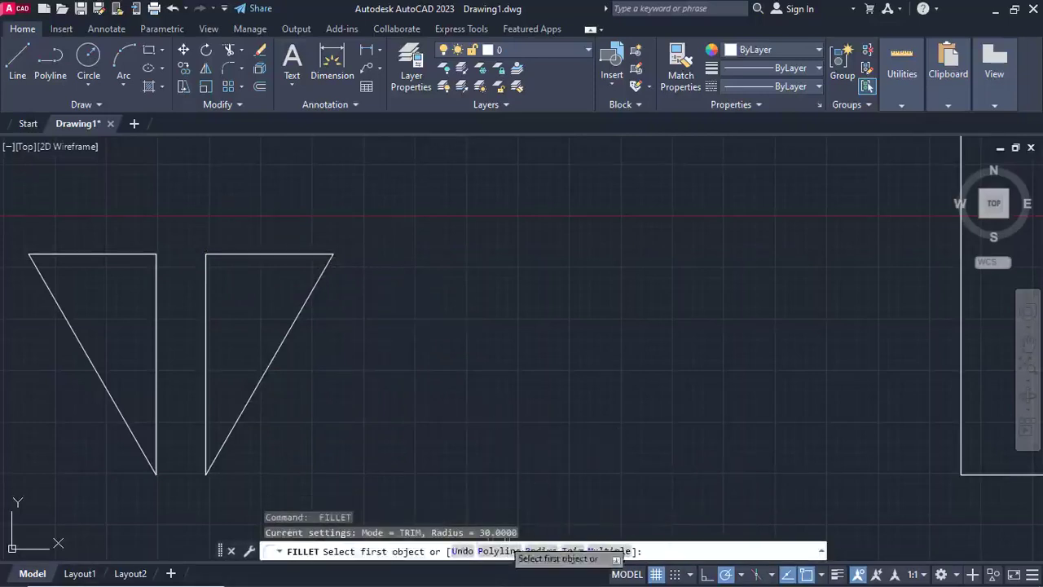
click(542, 551)
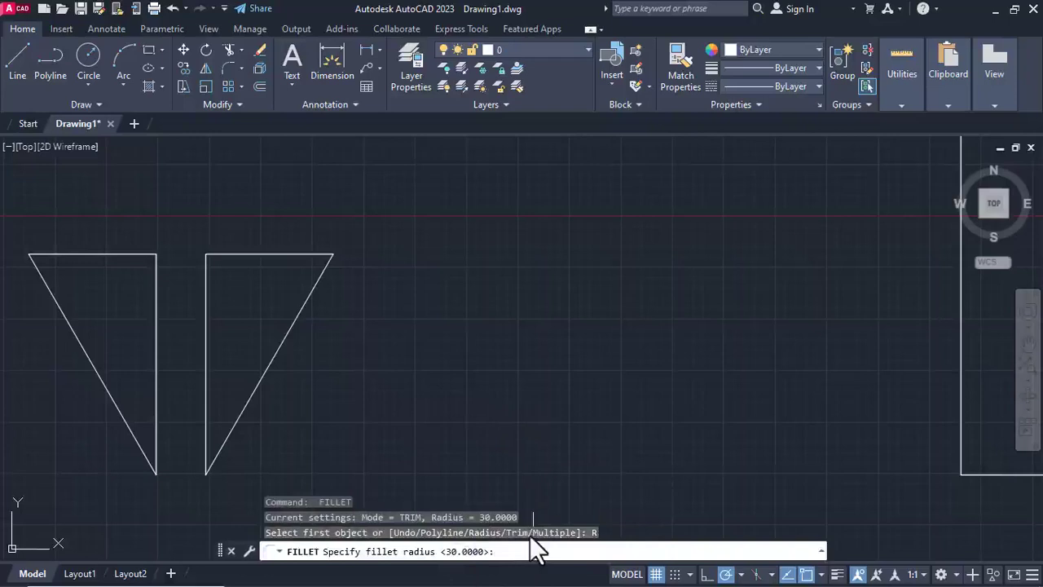
text(7)
key(Return)
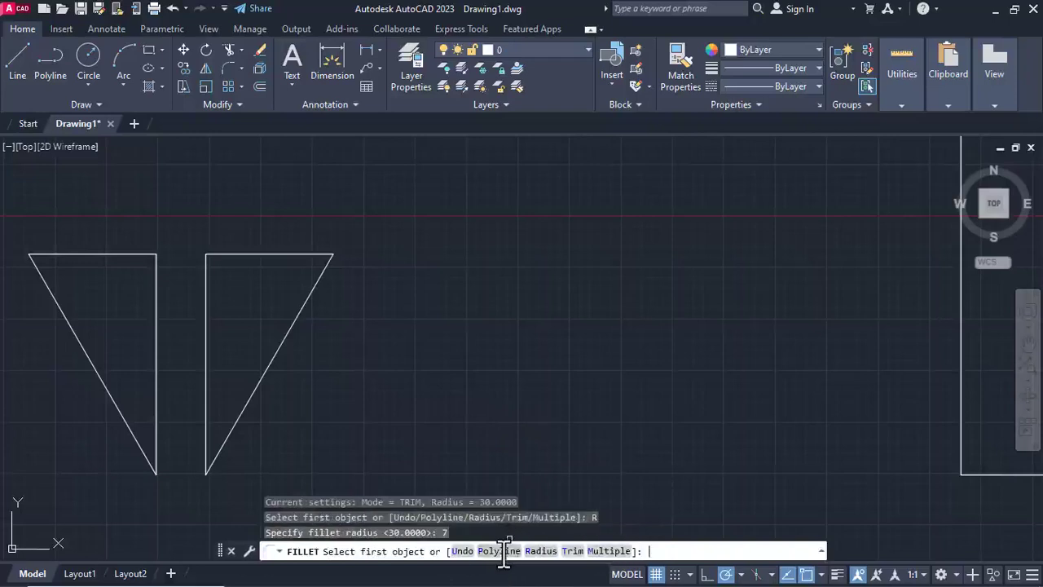
click(500, 551)
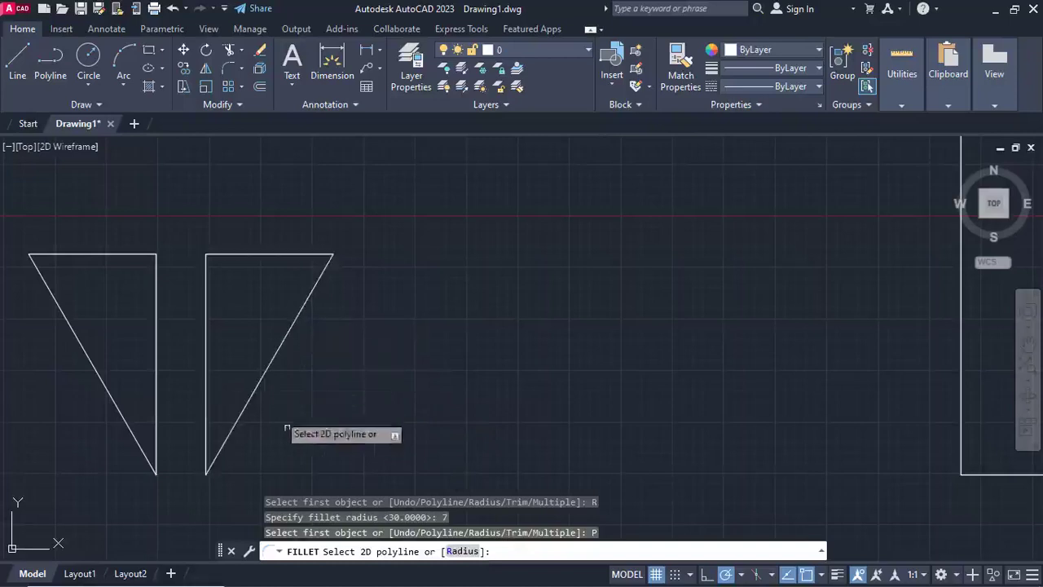
middle_drag(304, 339, 521, 345)
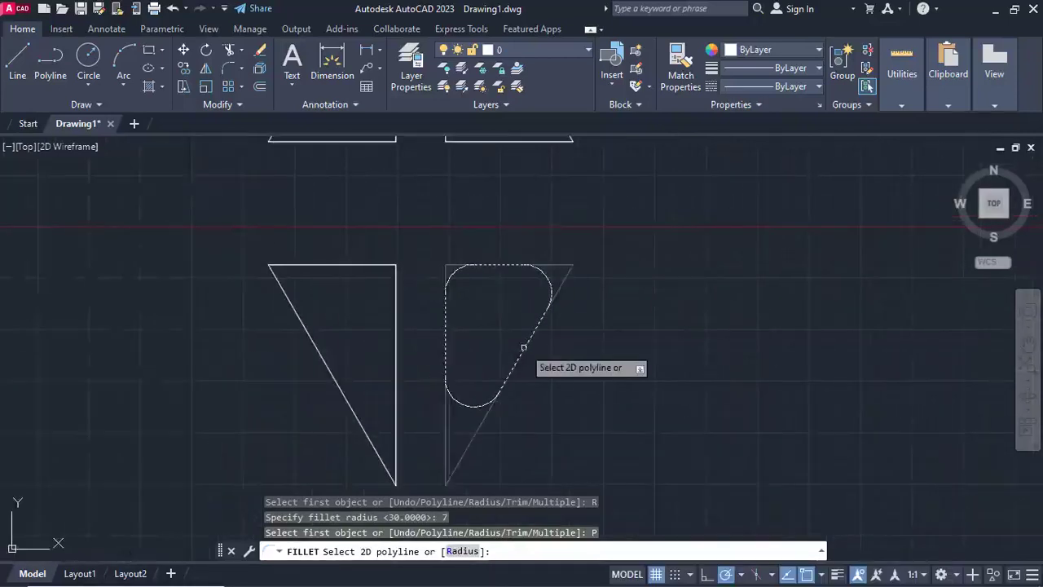
scroll(521, 344, up, 4)
scroll(520, 360, down, 4)
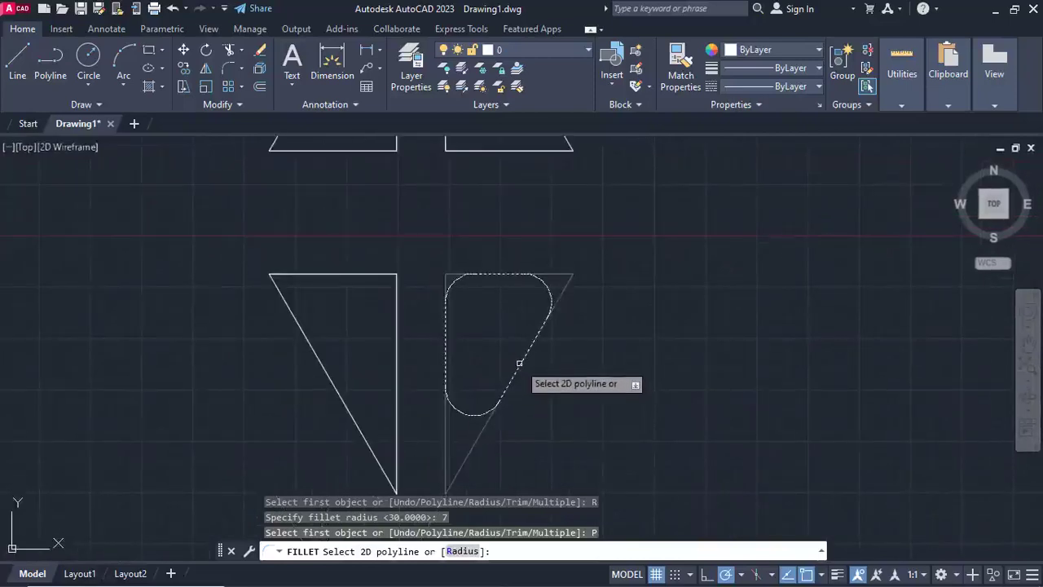
click(518, 363)
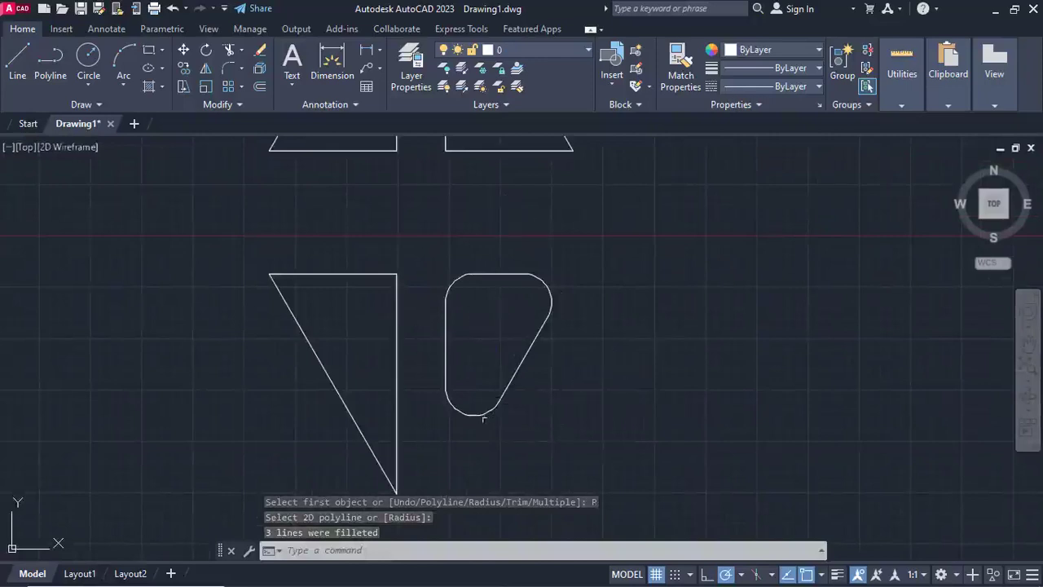
- Fillet the three corners of the lower-left triangle one after another with the same radius of 7
key(Return)
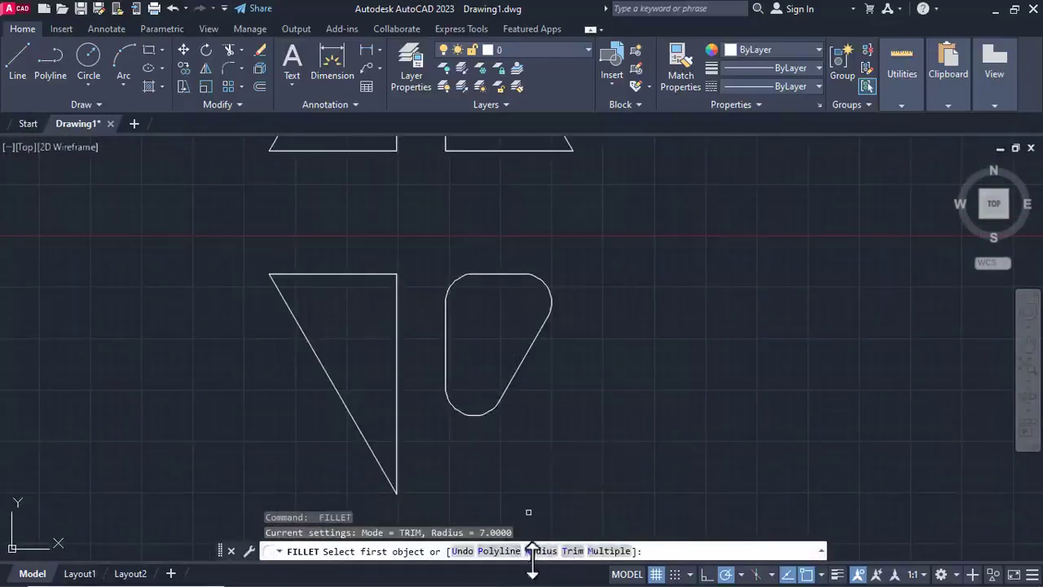
click(395, 414)
click(359, 429)
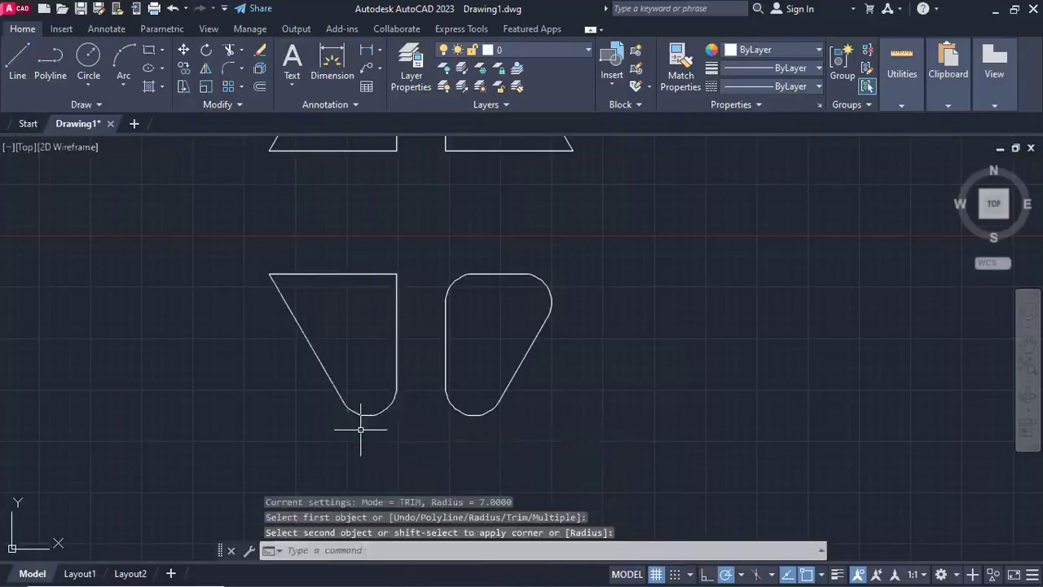
key(Return)
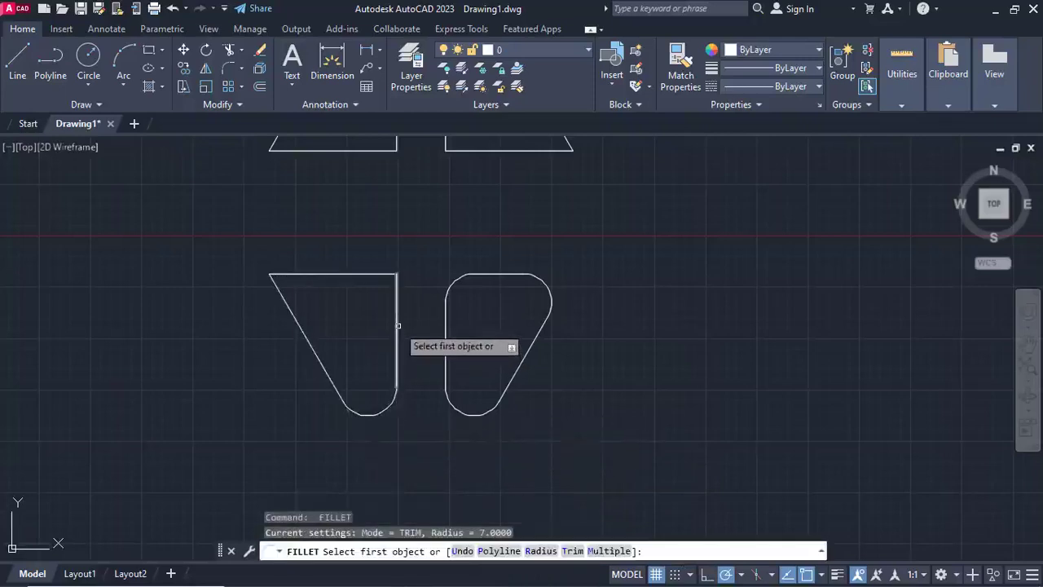
click(398, 325)
click(378, 273)
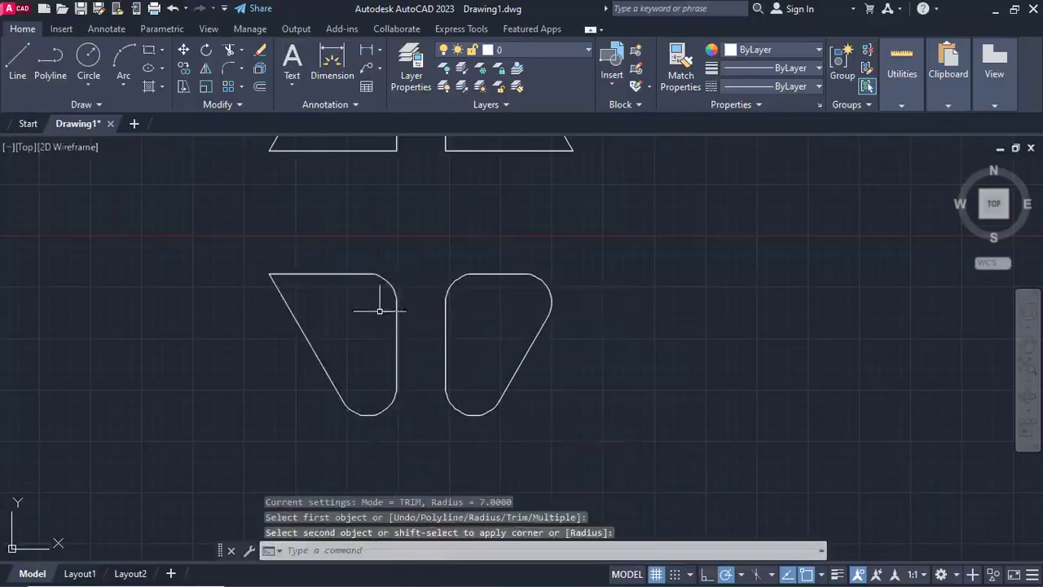
key(Return)
click(309, 345)
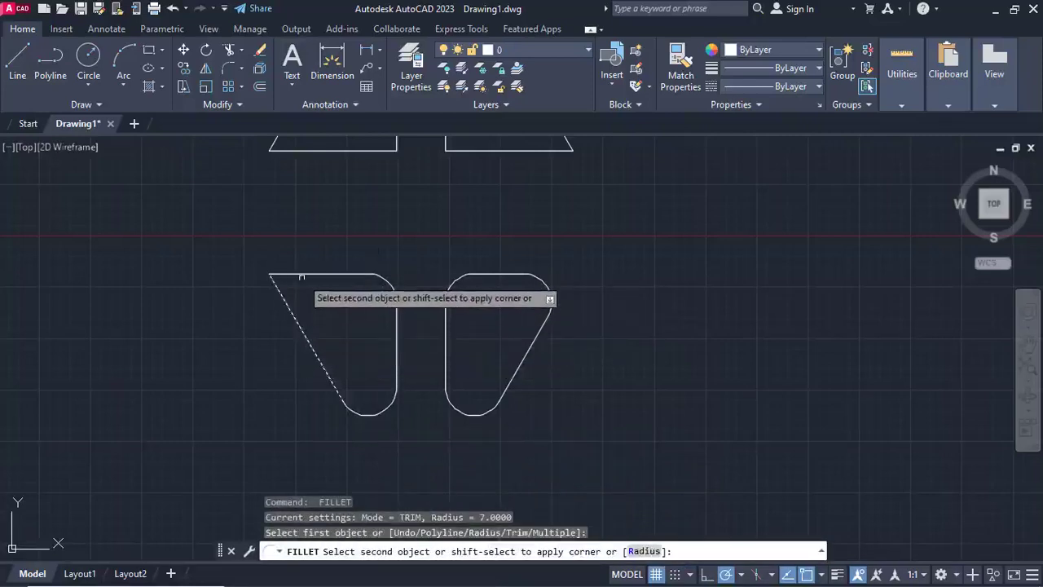
click(301, 275)
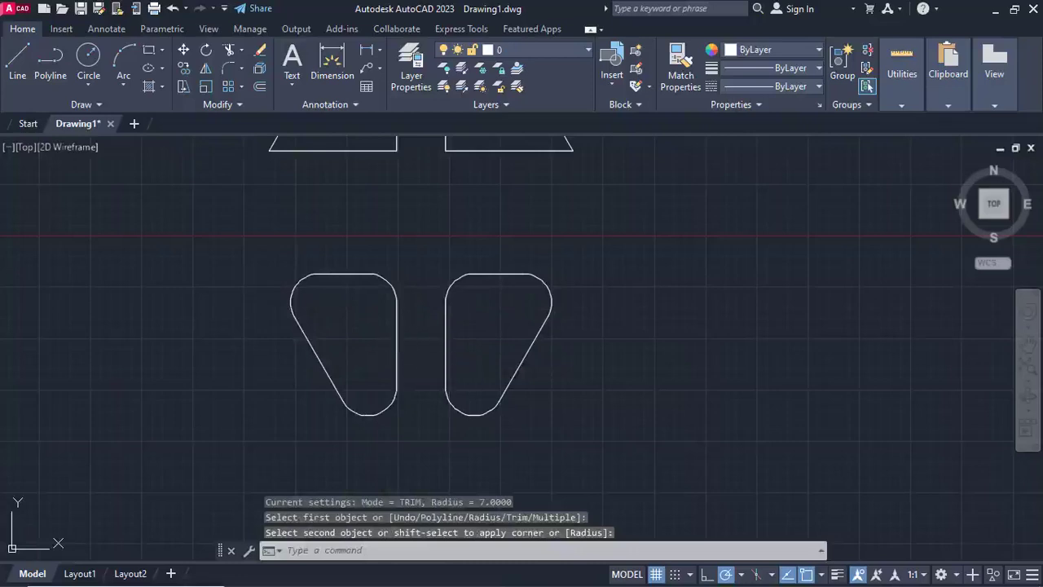
scroll(451, 378, down, 2)
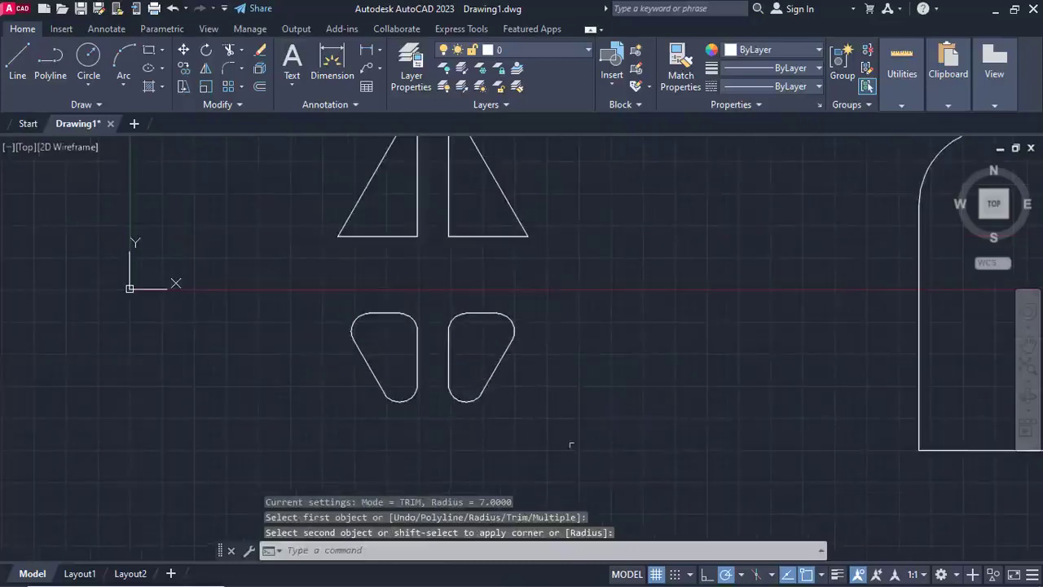
right_click(622, 277)
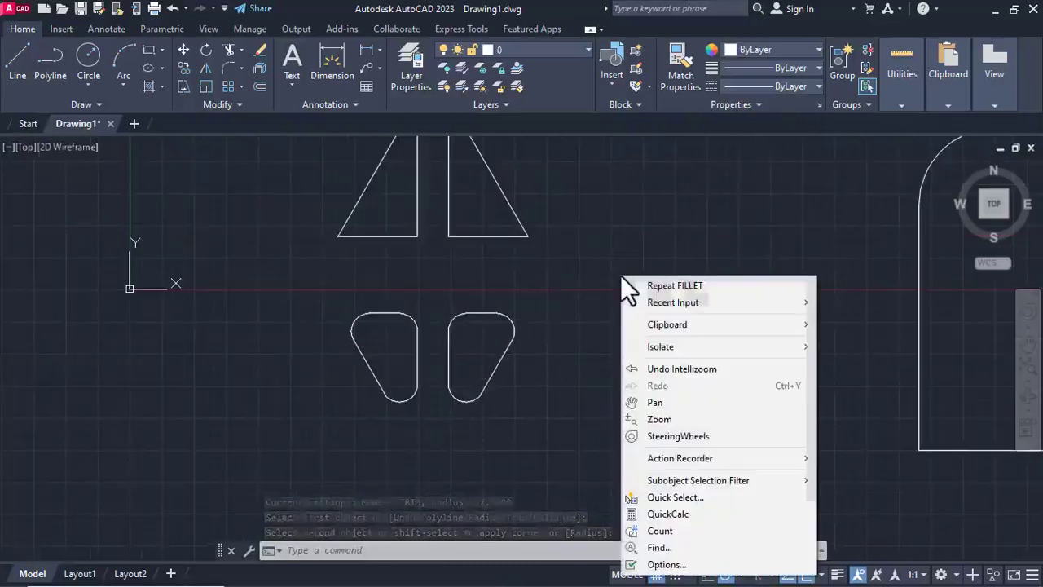
click(640, 285)
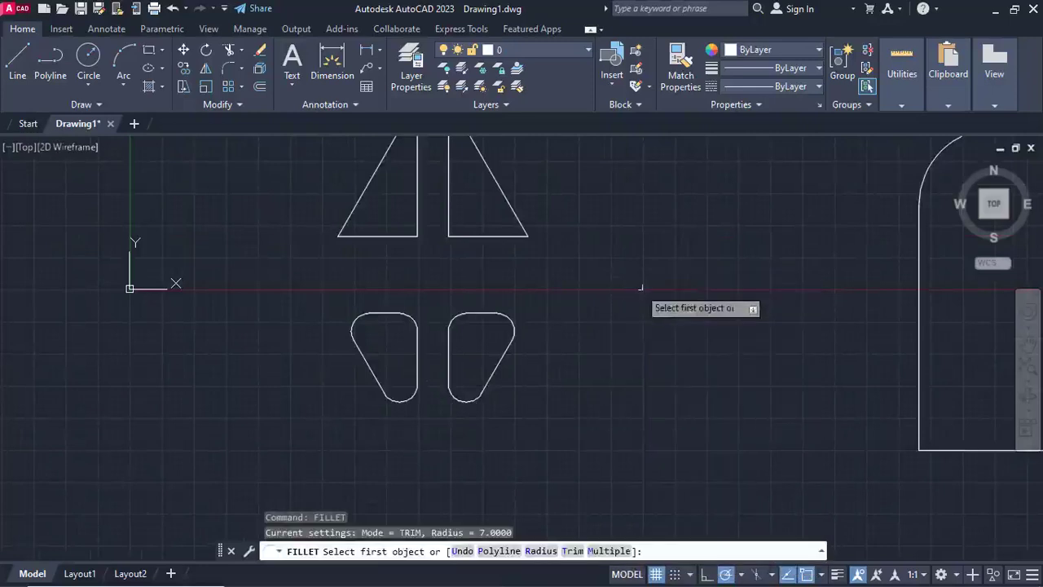
middle_drag(587, 356, 559, 400)
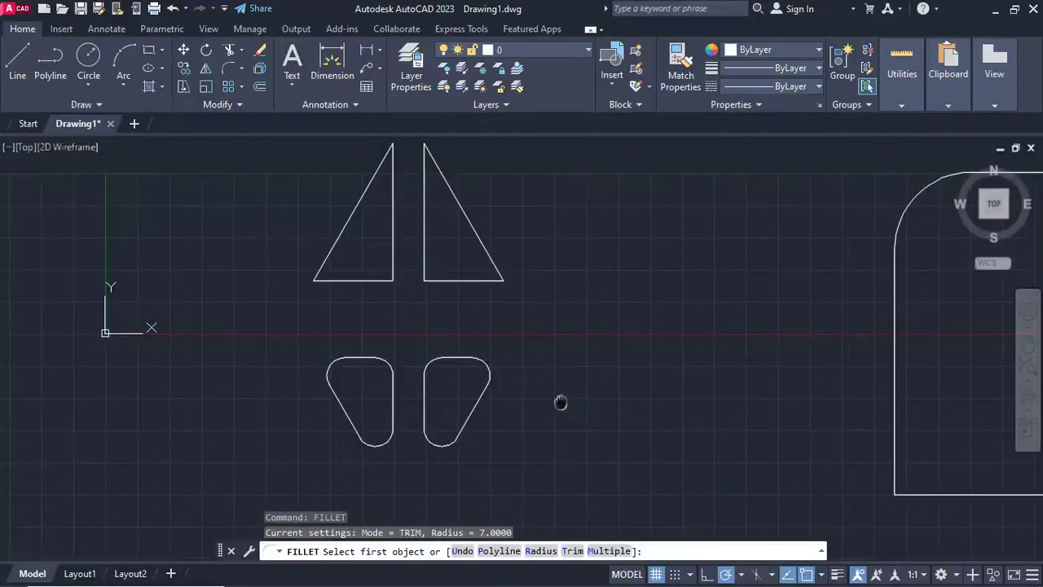
click(608, 550)
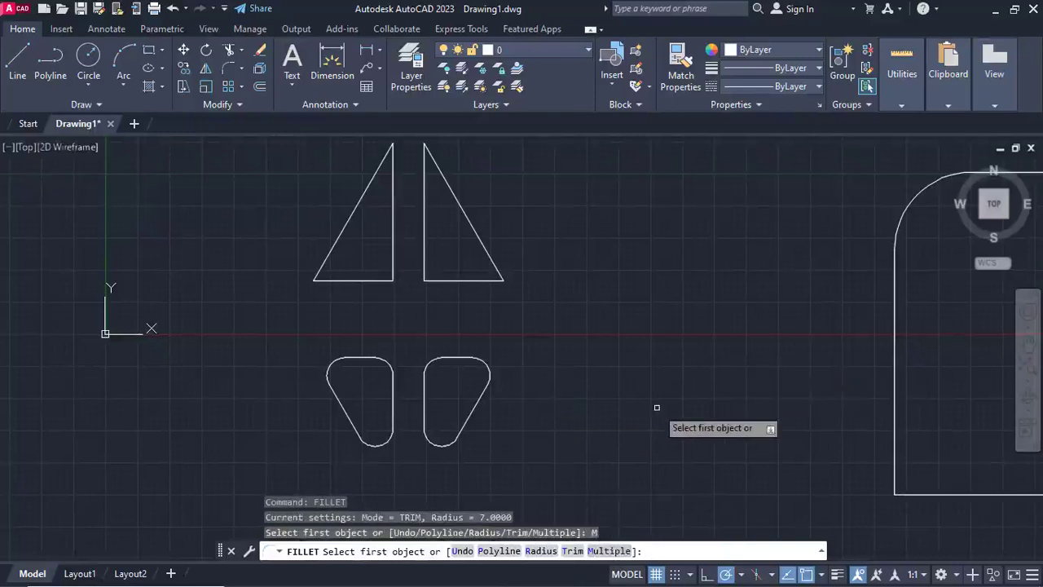
key(Escape)
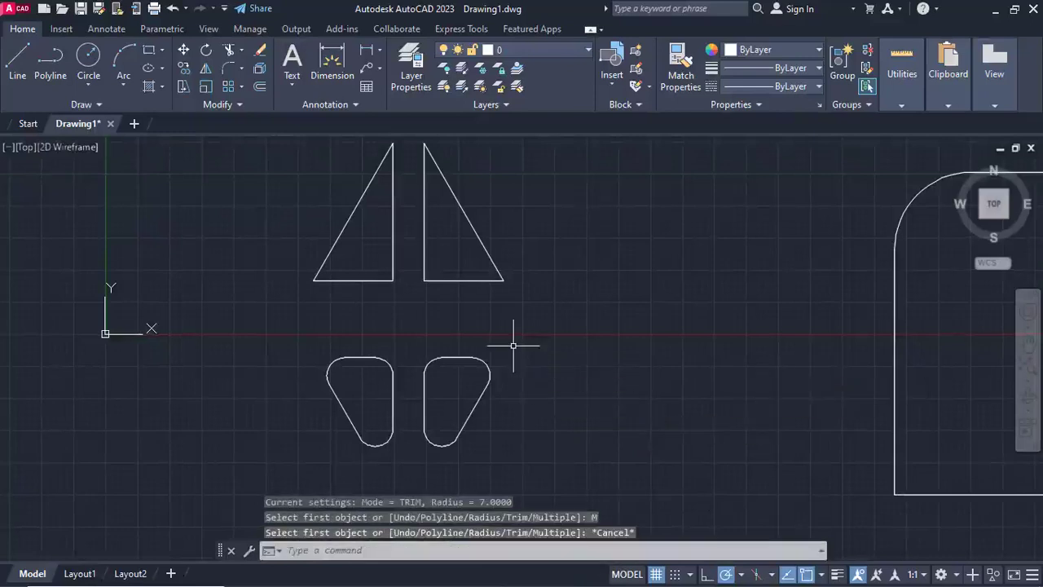
- Fillet the square corner of the upper-right triangle between its bottom and vertical edges with the radius of 7
key(Return)
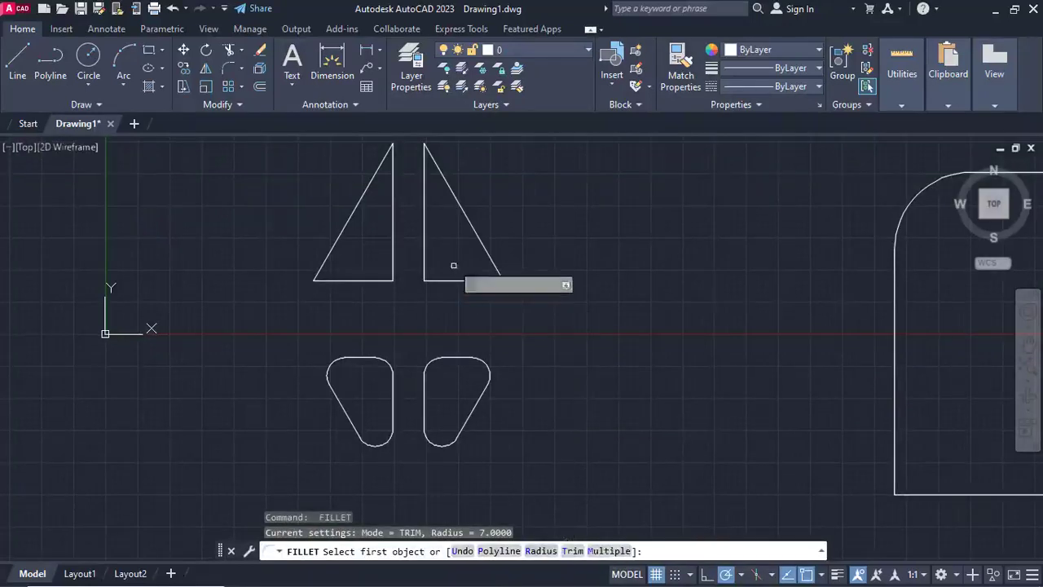
click(449, 278)
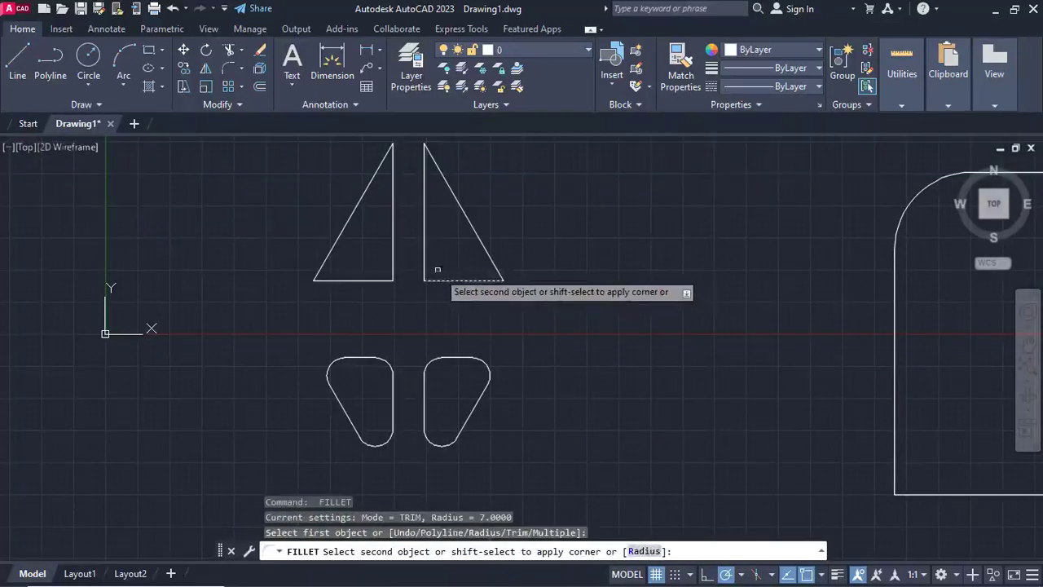
click(423, 252)
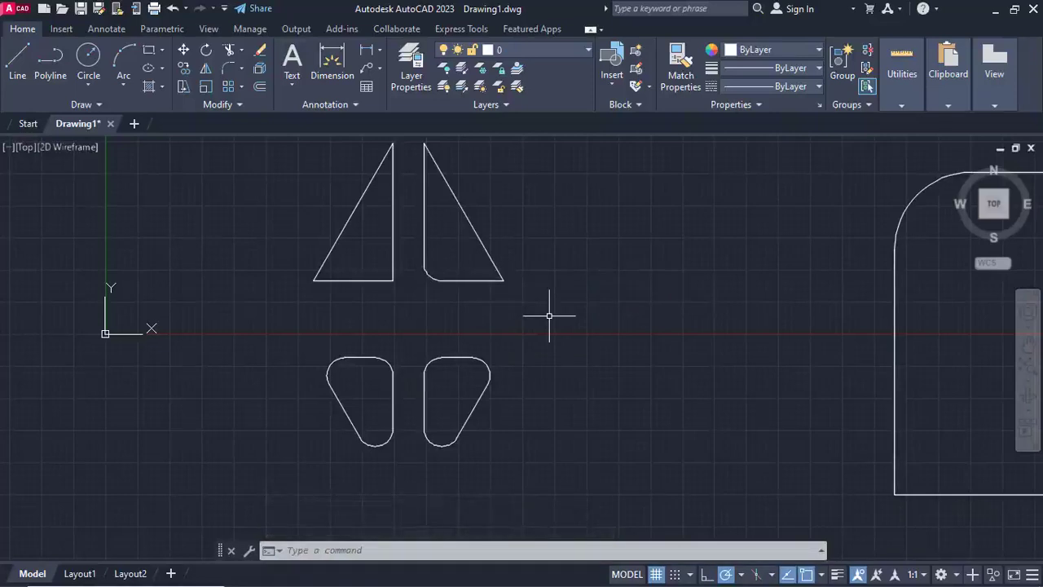
key(Return)
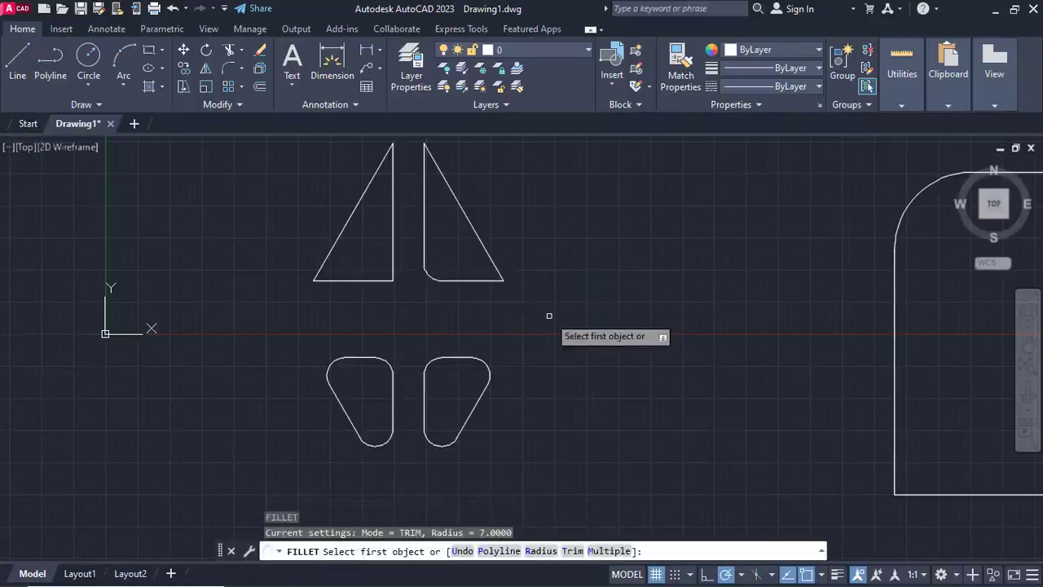
key(Escape)
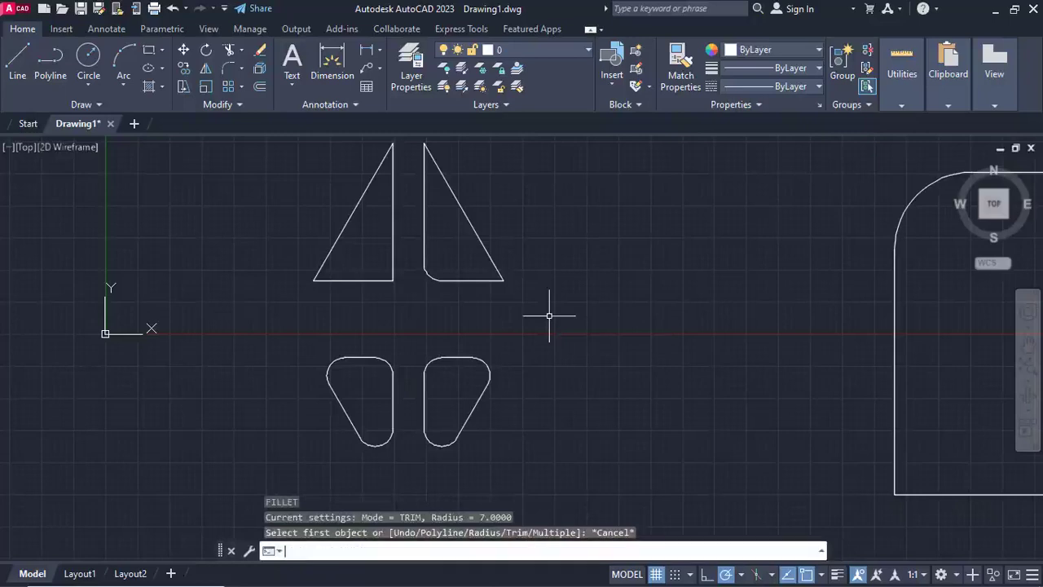
- Fillet all three corners of the upper-left triangle in one Fillet command using the Multiple option, keeping the radius of 7
key(Return)
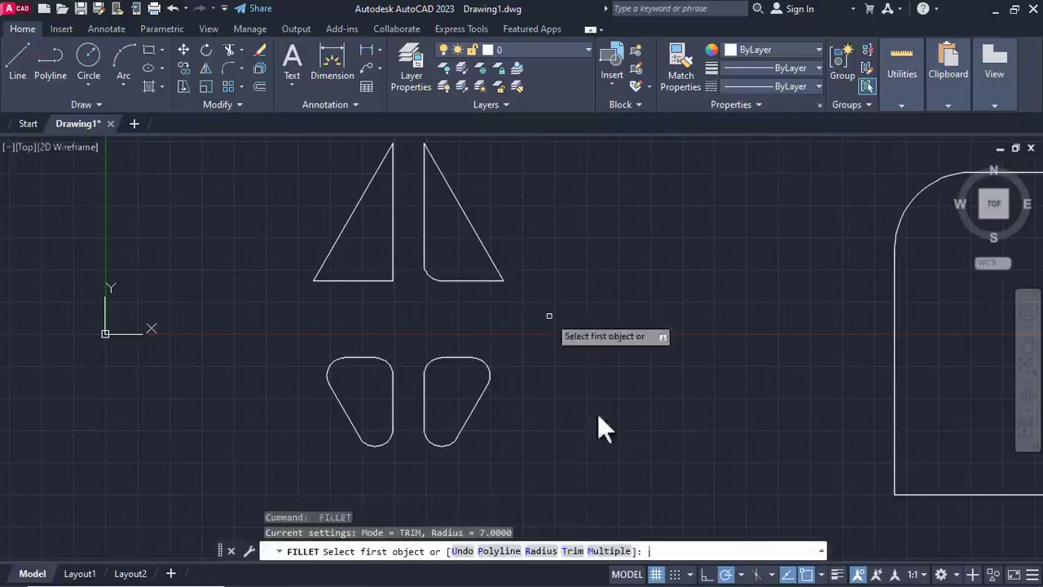
click(608, 551)
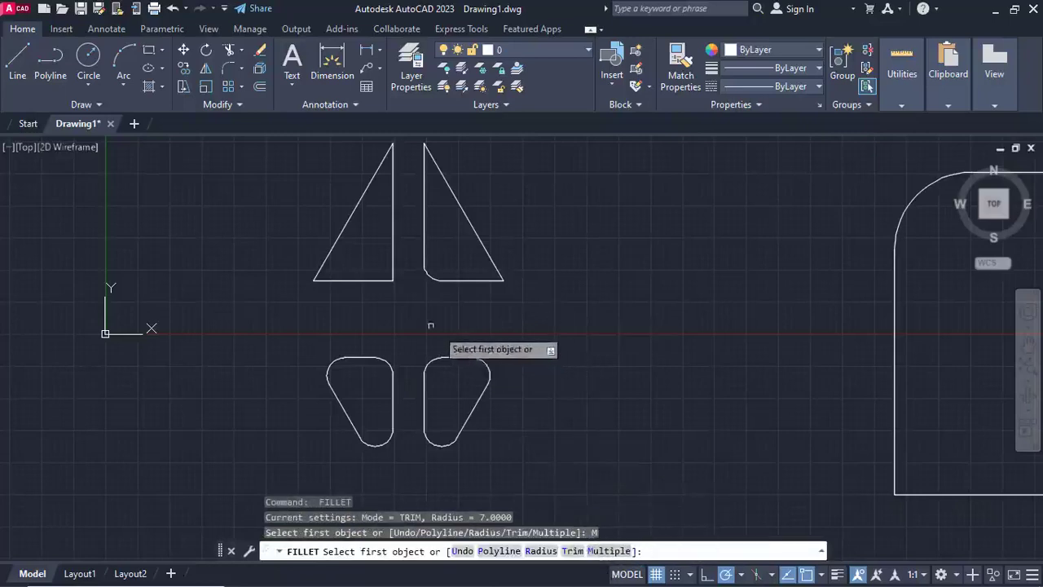
click(369, 281)
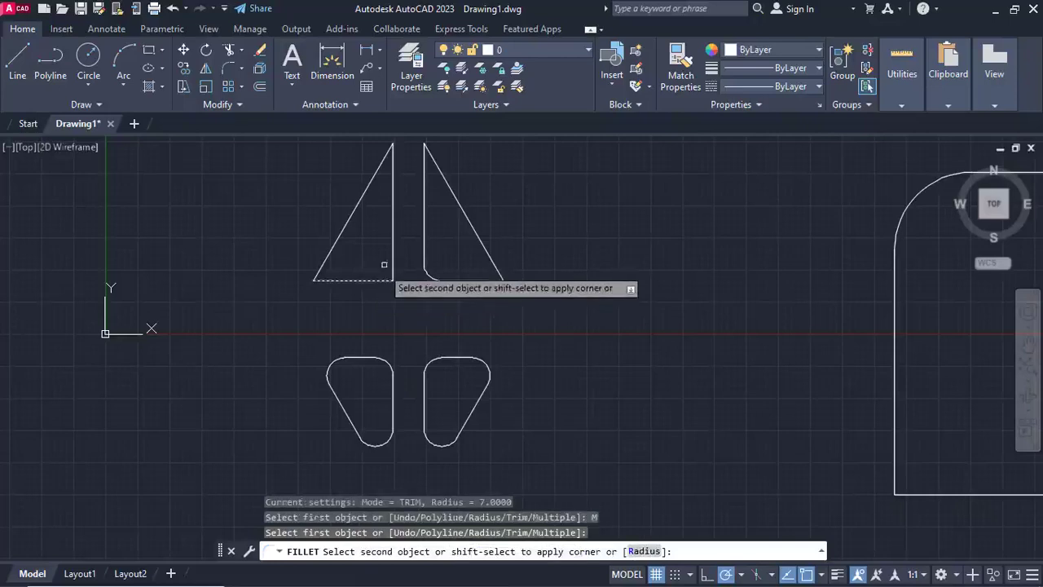
click(391, 255)
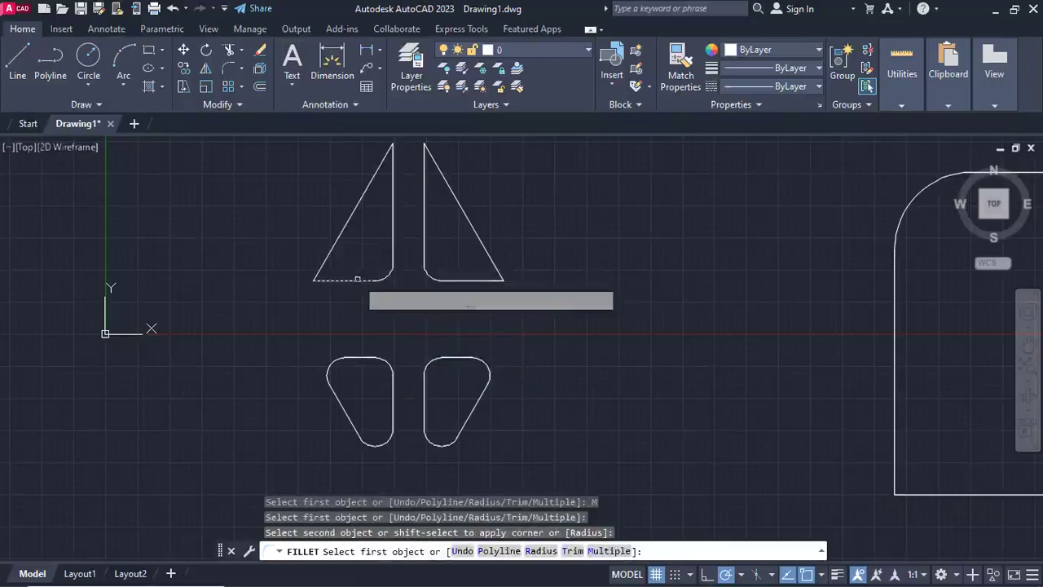
click(356, 280)
click(336, 245)
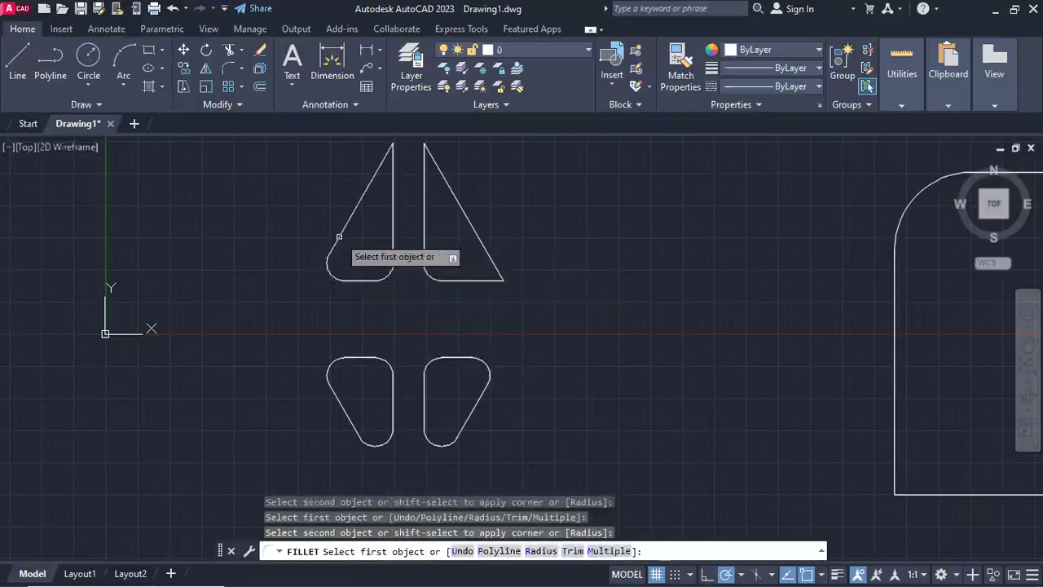
click(394, 229)
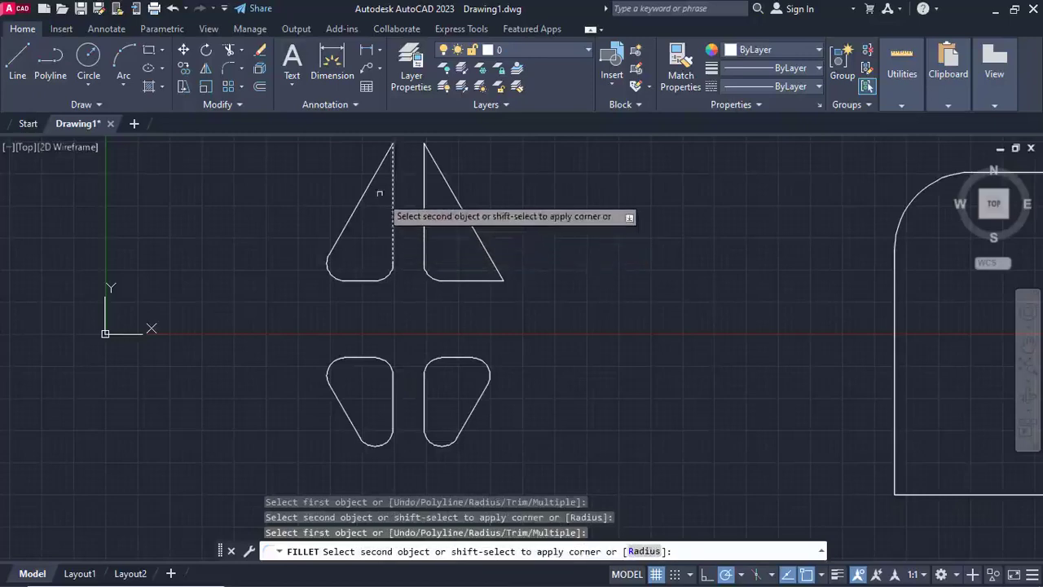
click(377, 193)
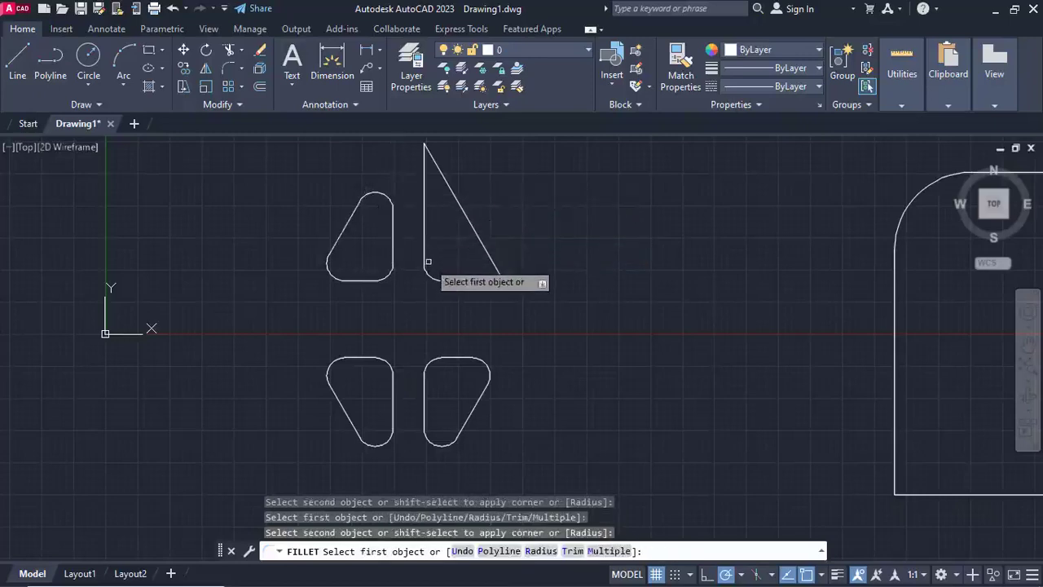
middle_drag(477, 231, 415, 265)
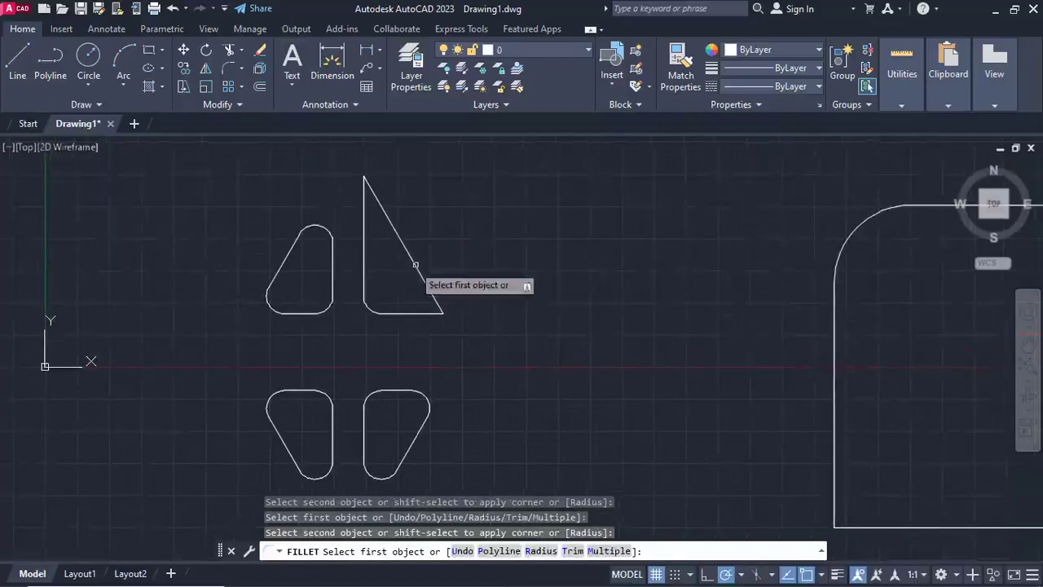
- Fillet the top and lower-right corners of the upper-right triangle with the radius of 7, then end the command
click(364, 243)
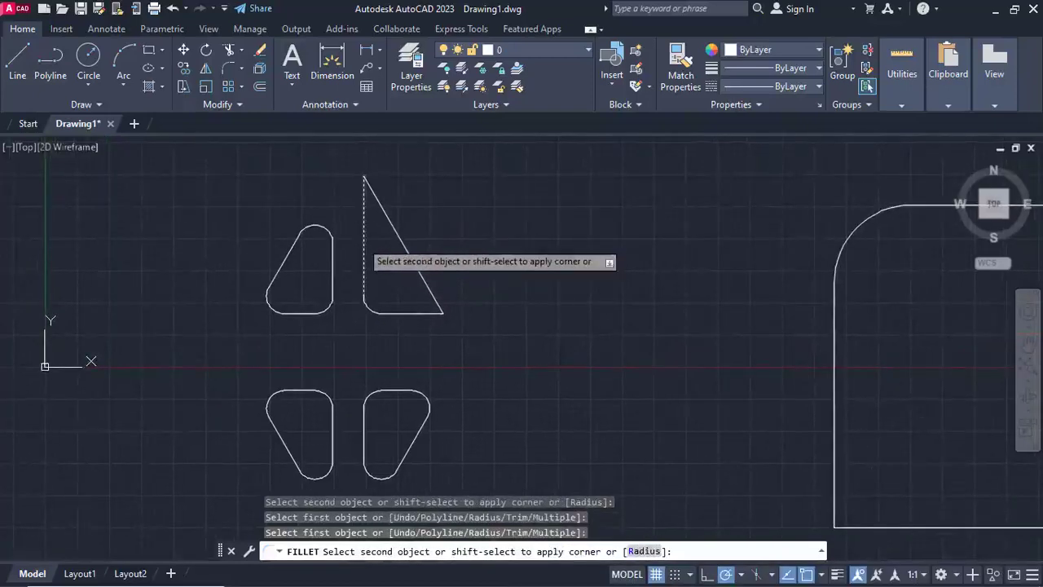
click(390, 219)
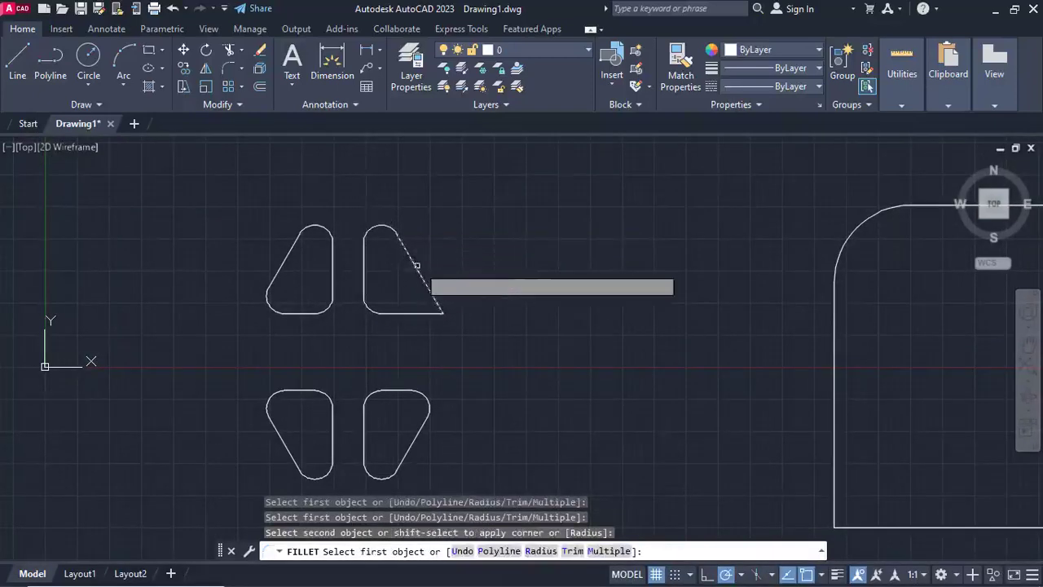
click(416, 265)
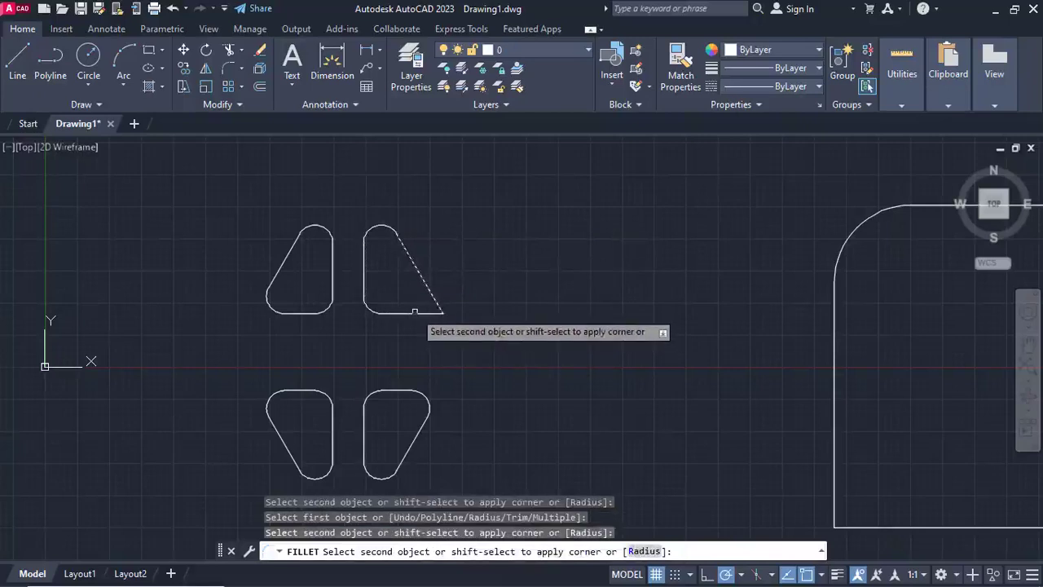
click(415, 311)
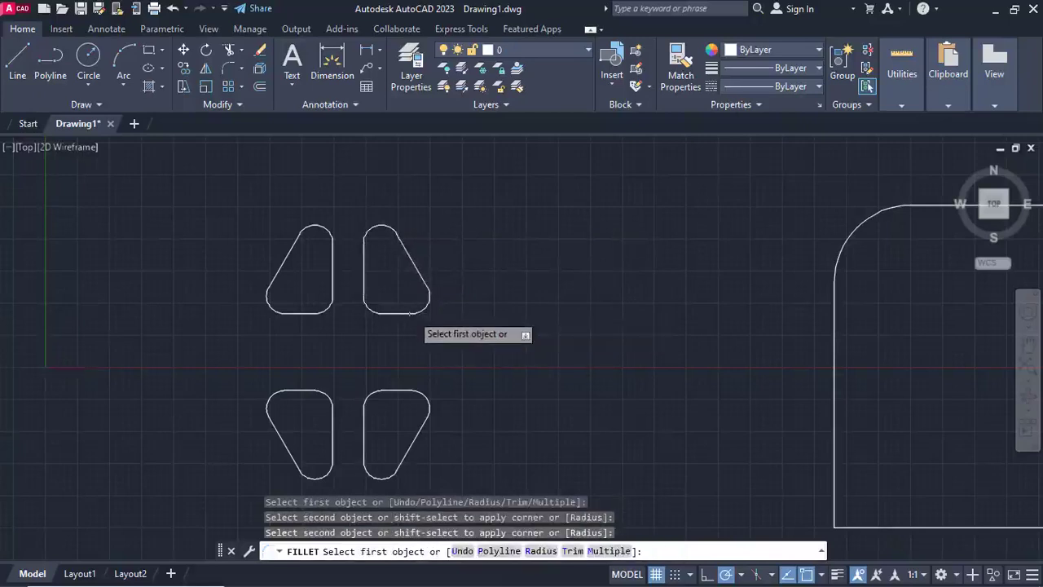
scroll(411, 314, down, 3)
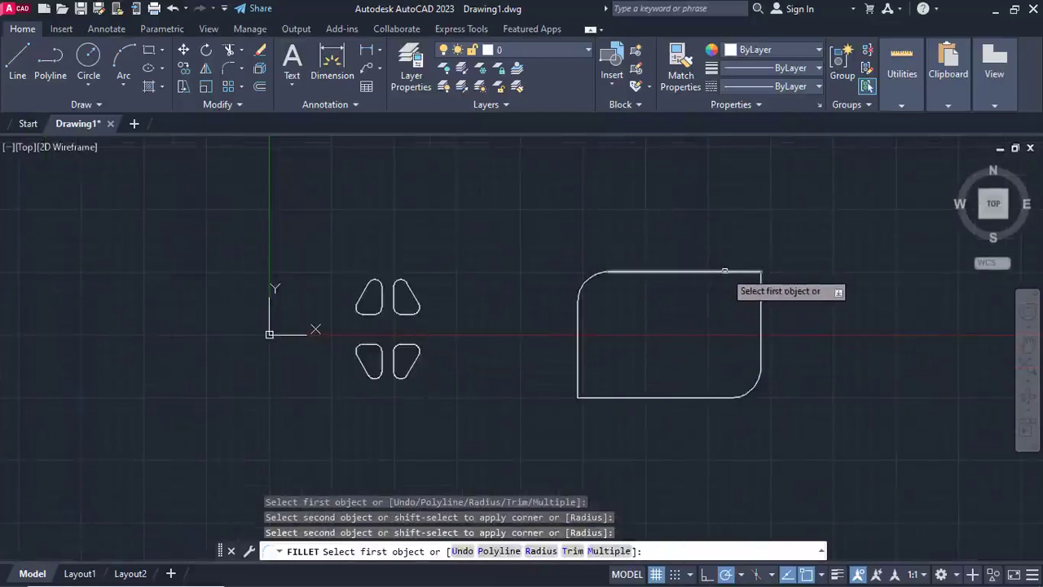
key(Escape)
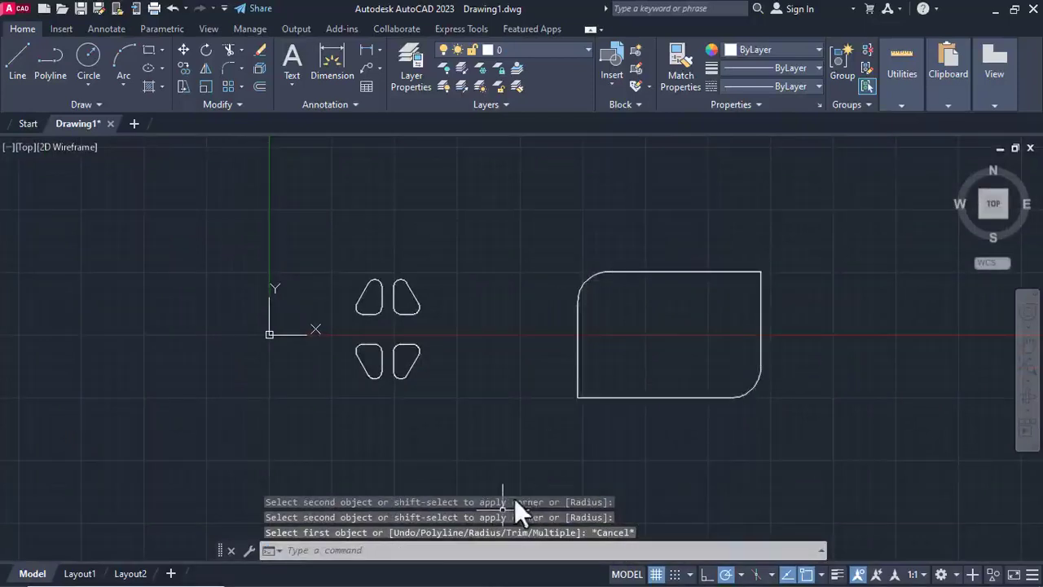
- Fillet the large rectangle's two remaining square corners, lower-left and upper-right, with a radius of 30 using the Multiple option
key(Return)
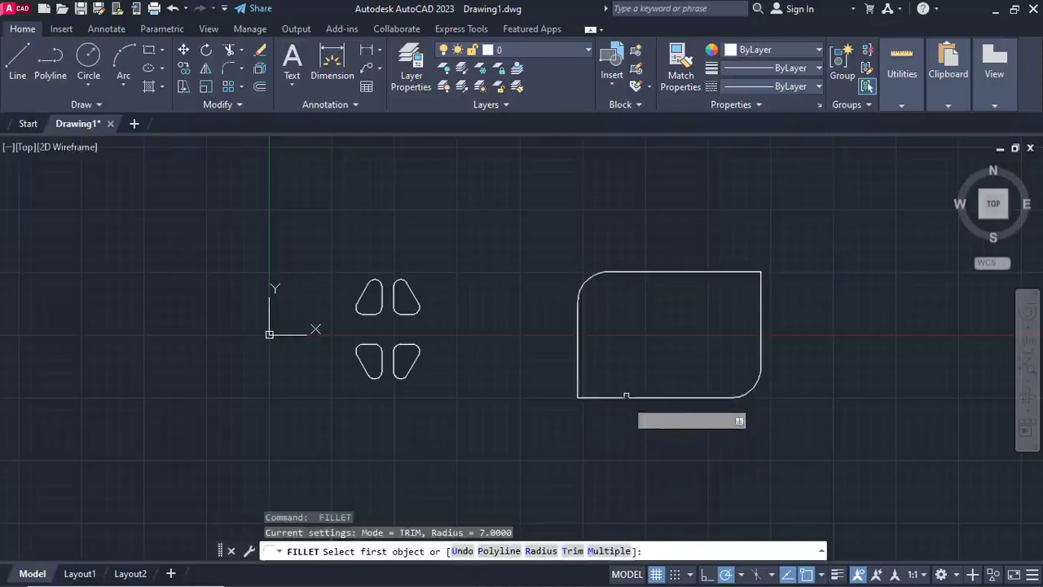
click(548, 552)
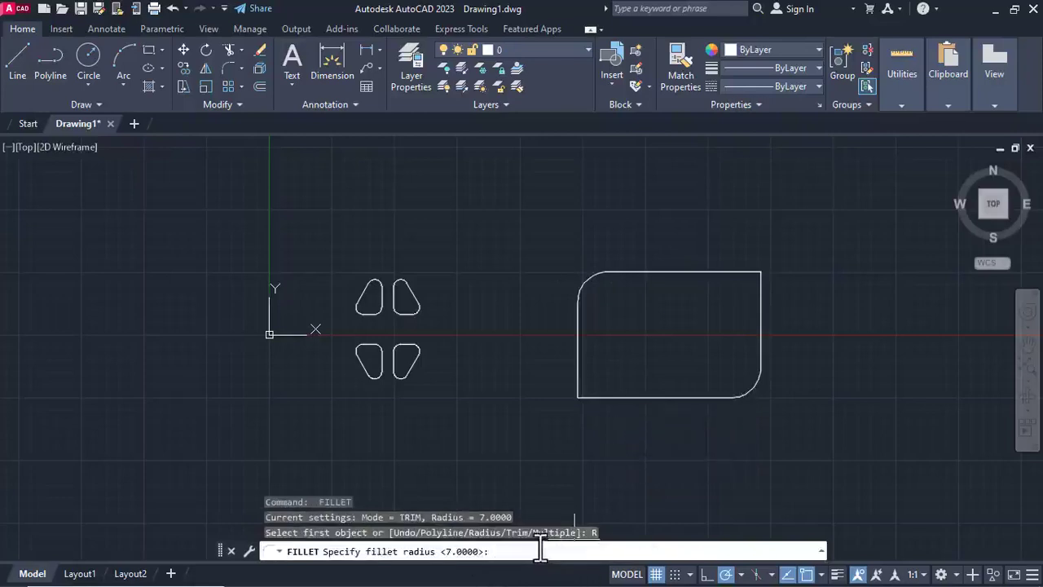
text(30)
key(Return)
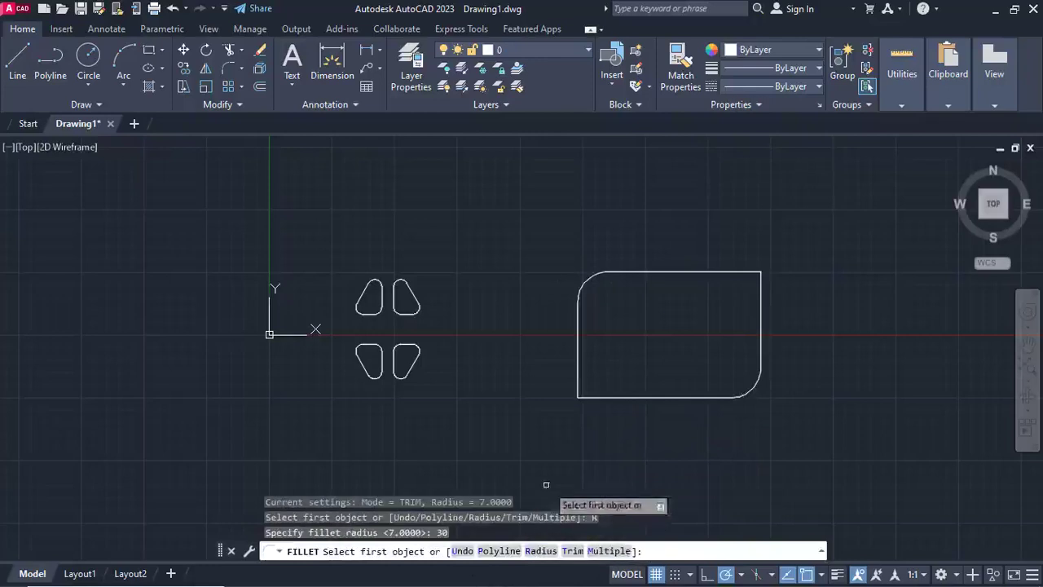
click(617, 551)
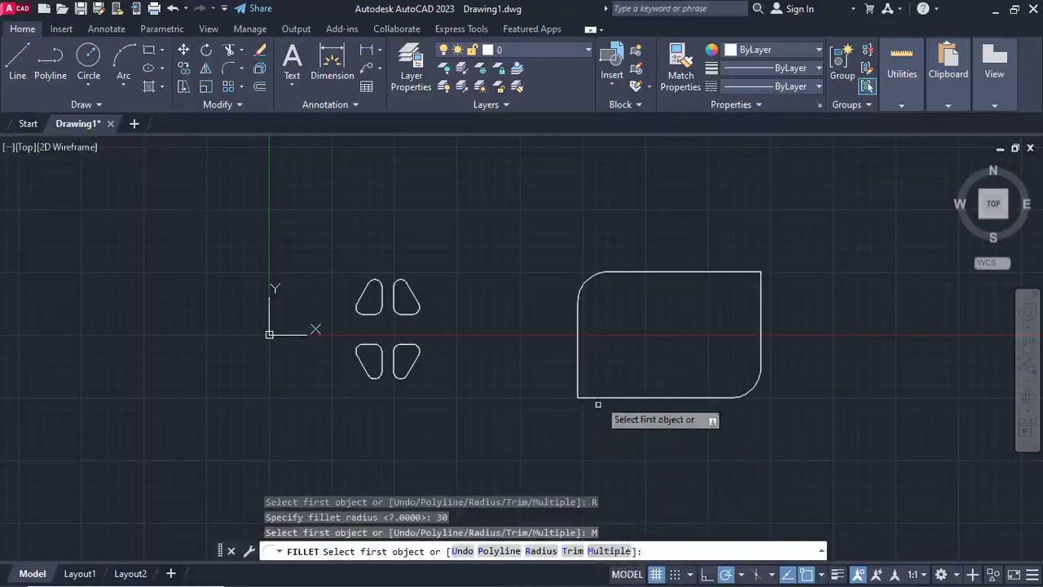
click(579, 367)
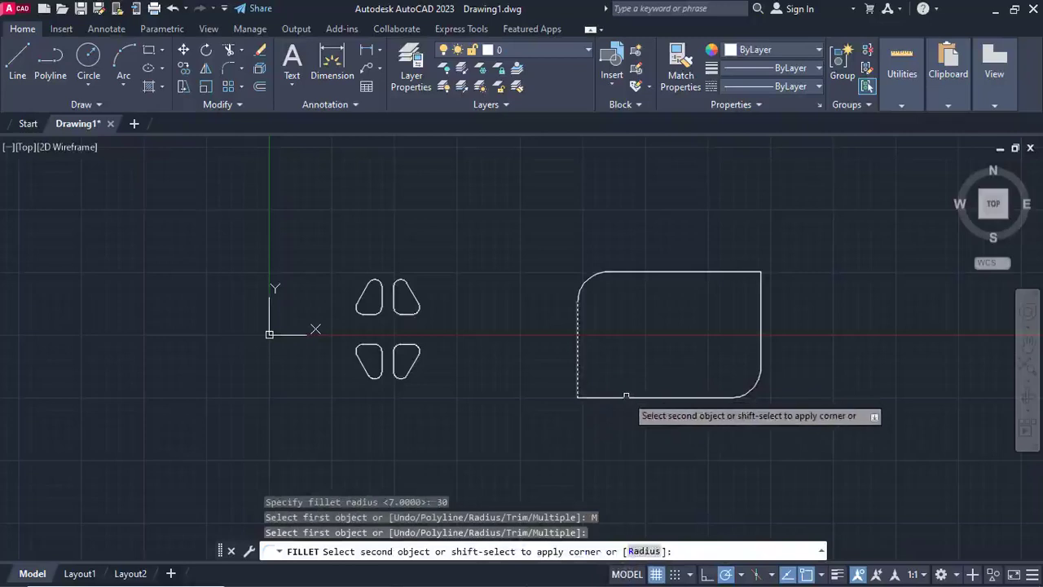
click(621, 392)
click(628, 397)
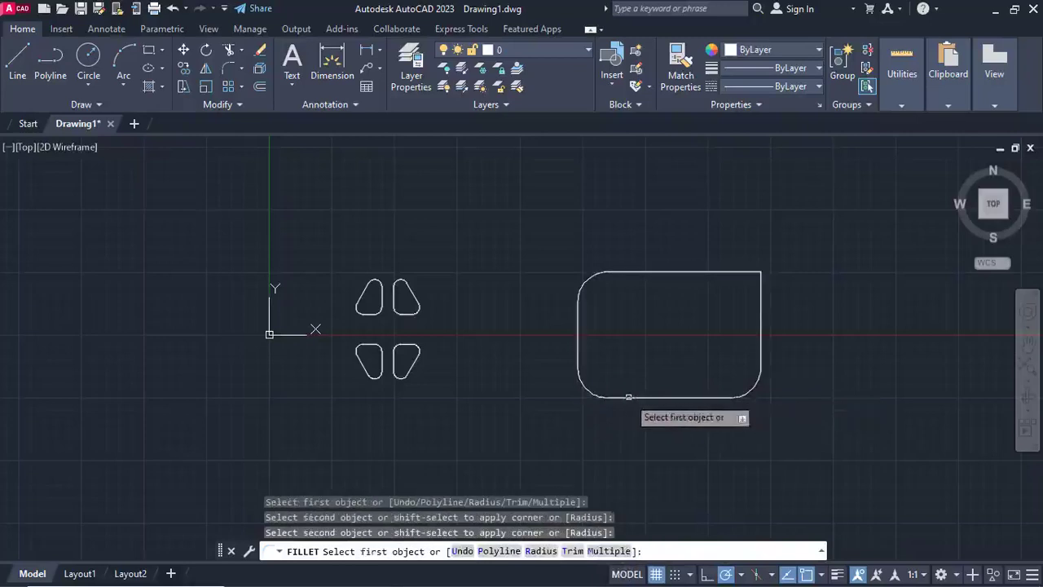
click(721, 272)
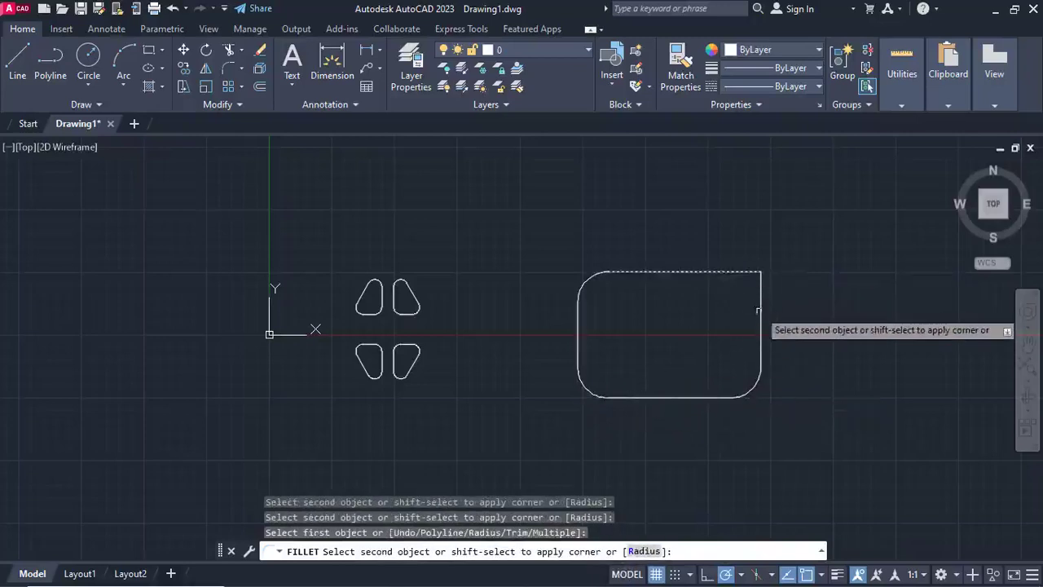
click(761, 321)
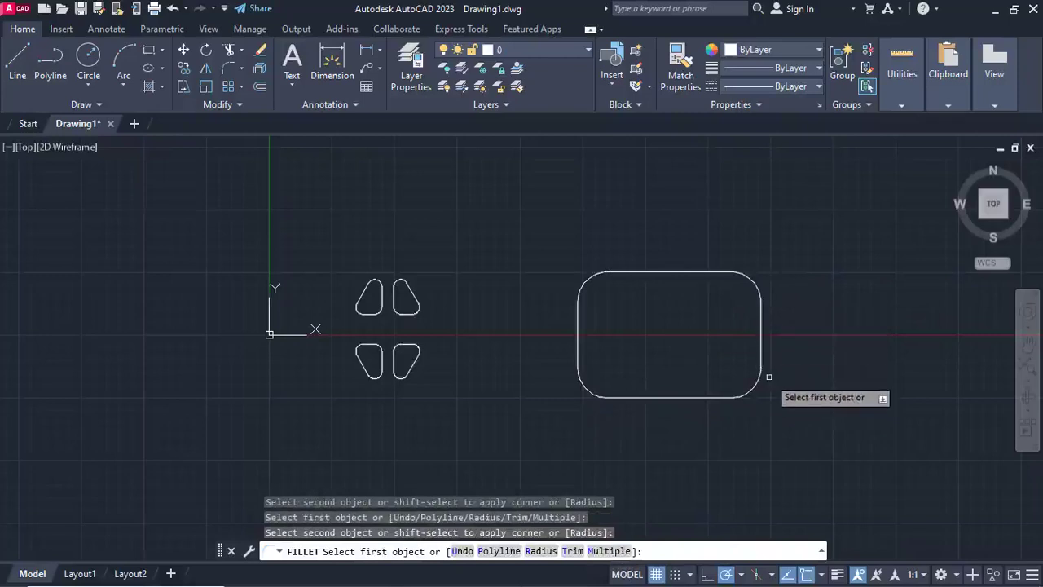
key(Escape)
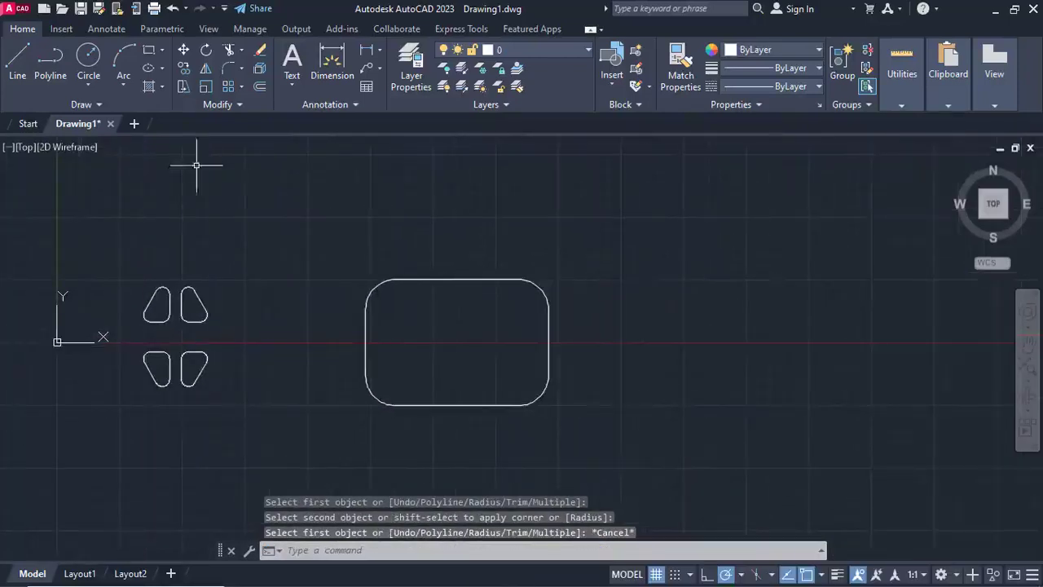
- Draw a rectangle about 370 by 166 units to the right of the filleted rectangle
click(149, 51)
middle_drag(655, 268, 372, 279)
click(359, 265)
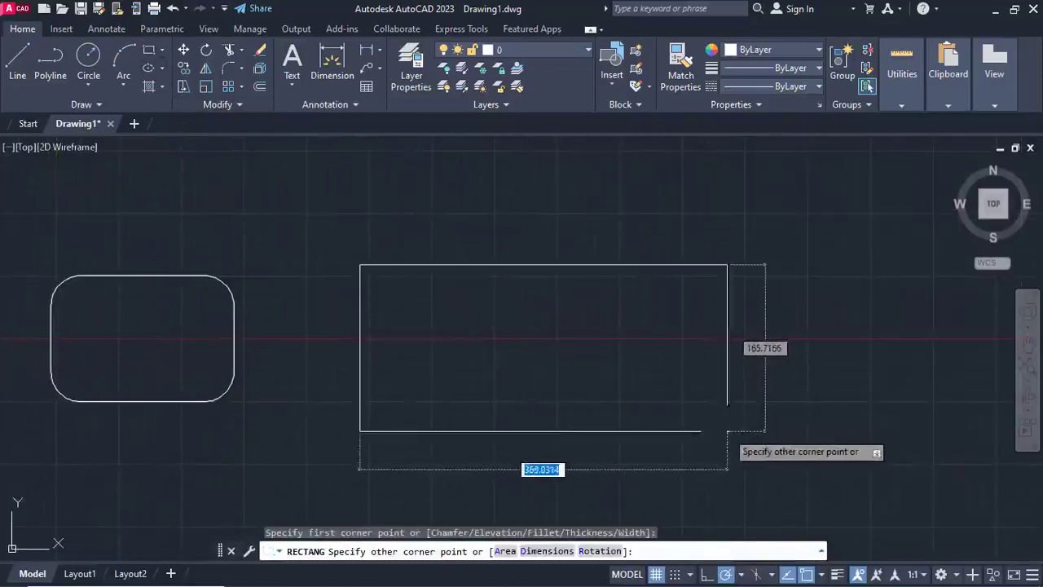
click(726, 430)
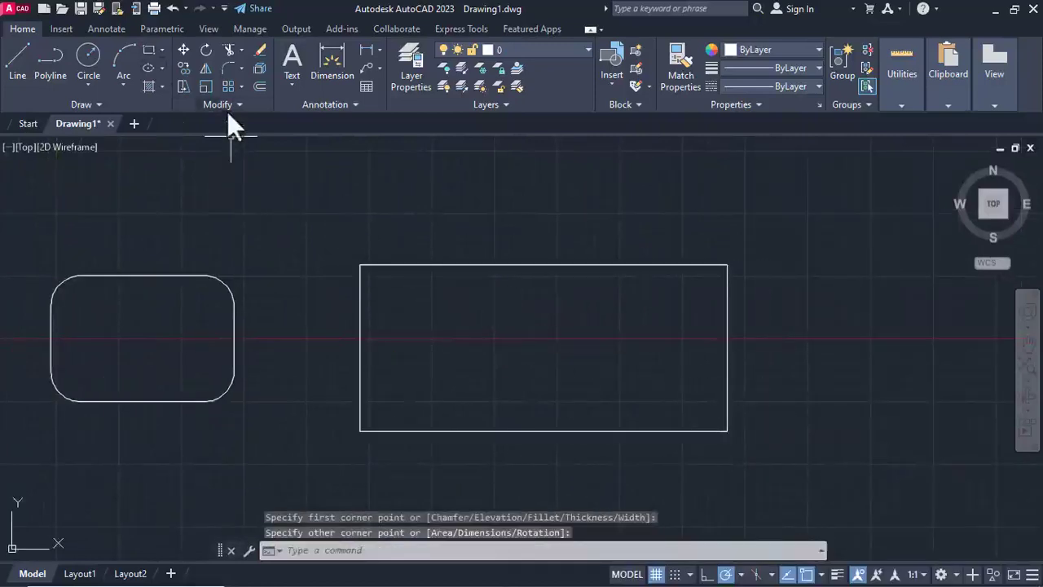
click(240, 68)
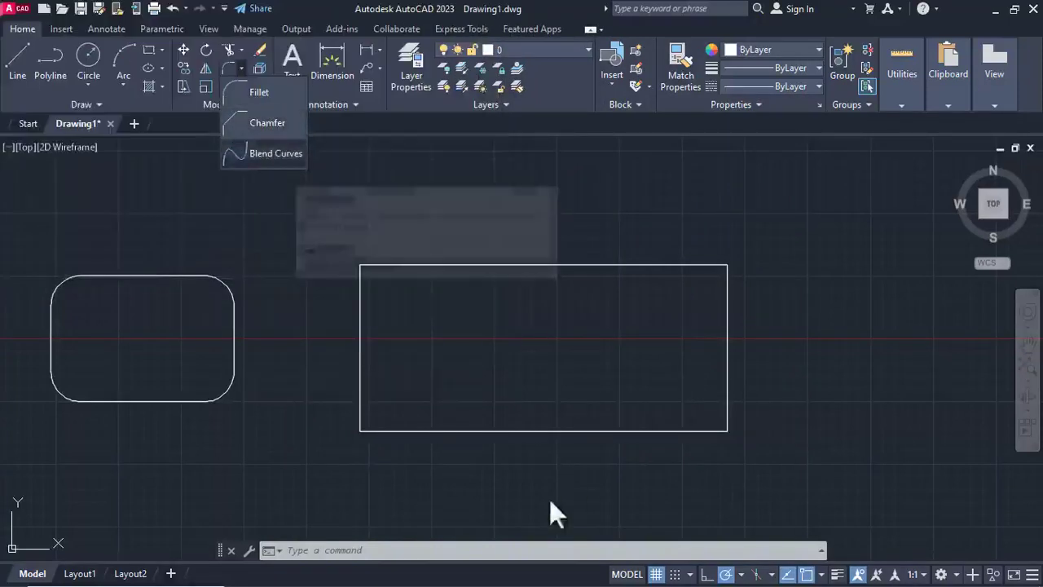
click(265, 128)
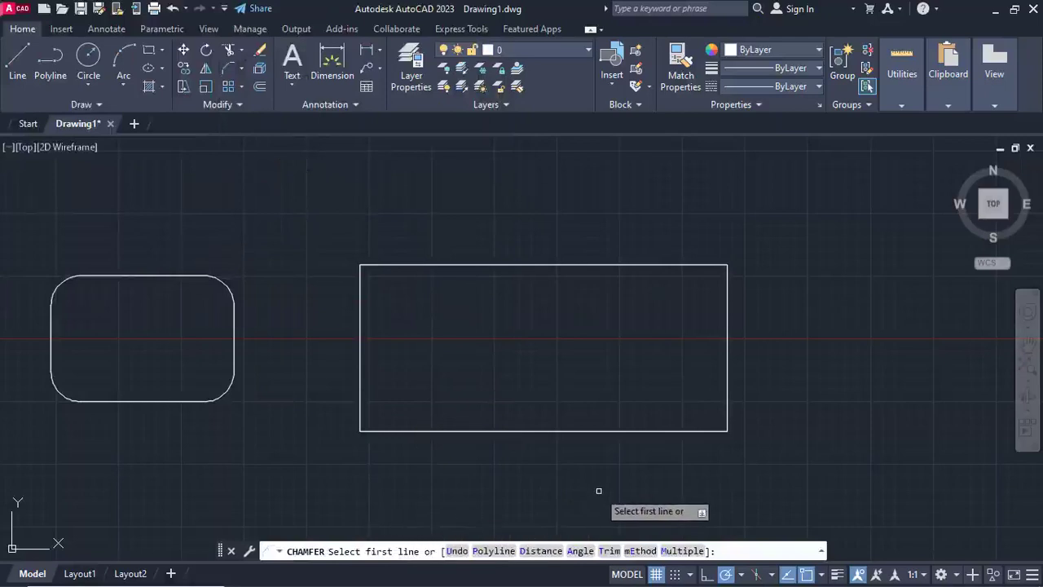
click(536, 559)
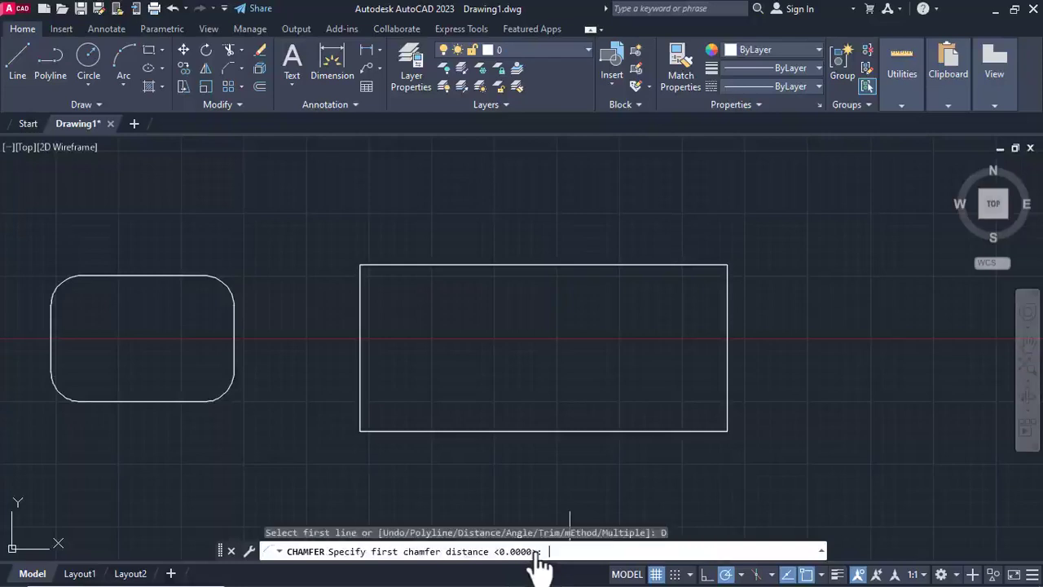
click(372, 265)
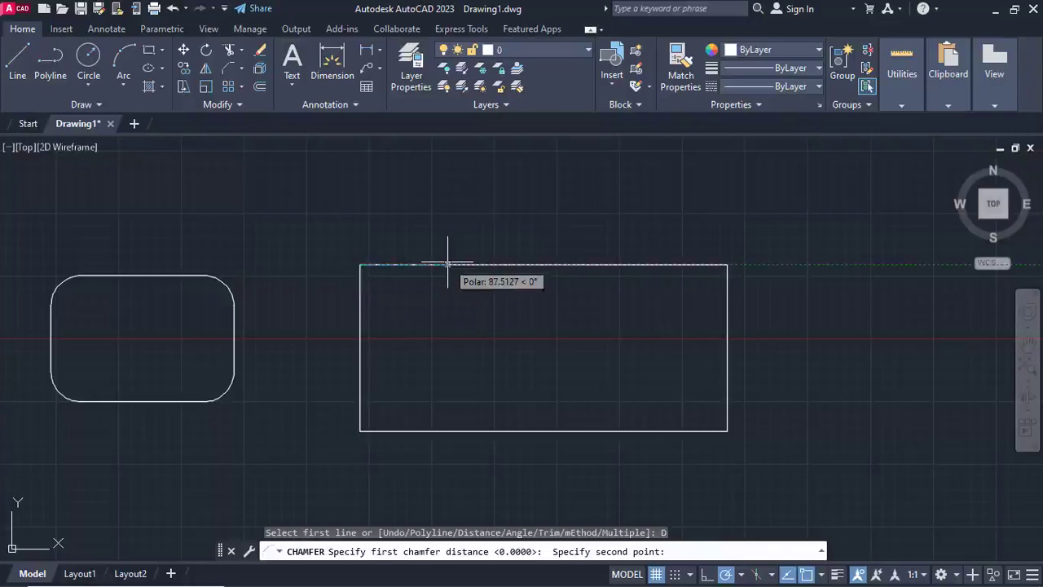
key(Escape)
- Try to chamfer the new rectangle's upper-left corner between its top and left edges, entering 50 without choosing the Distance option
key(Return)
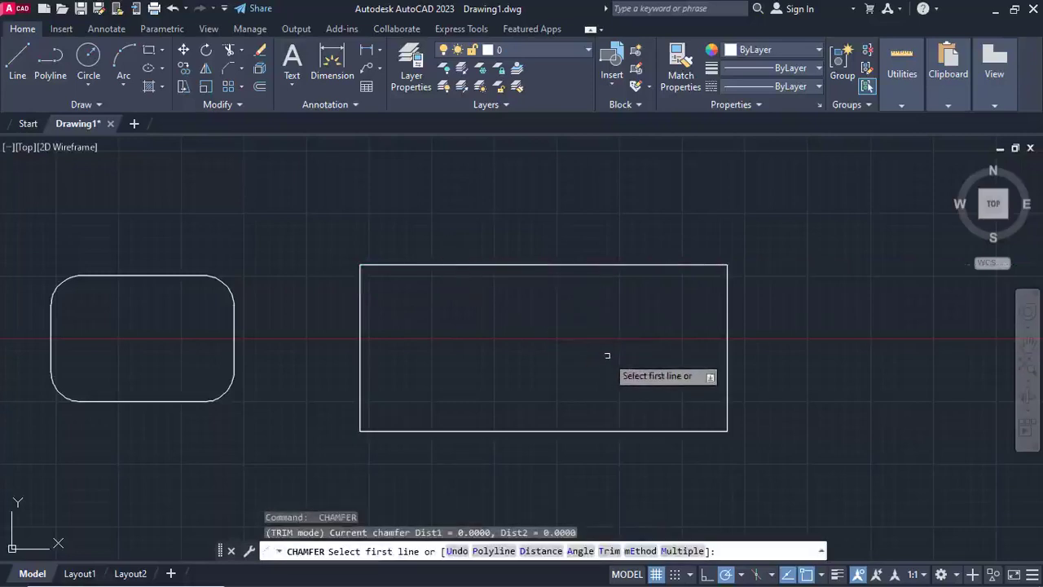
text(5)
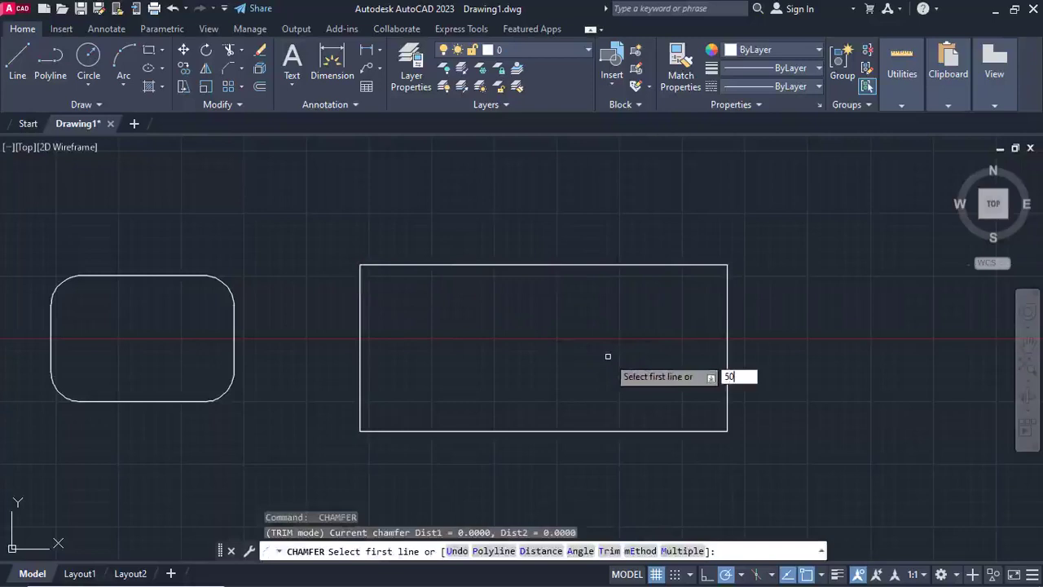
text(0)
key(Return)
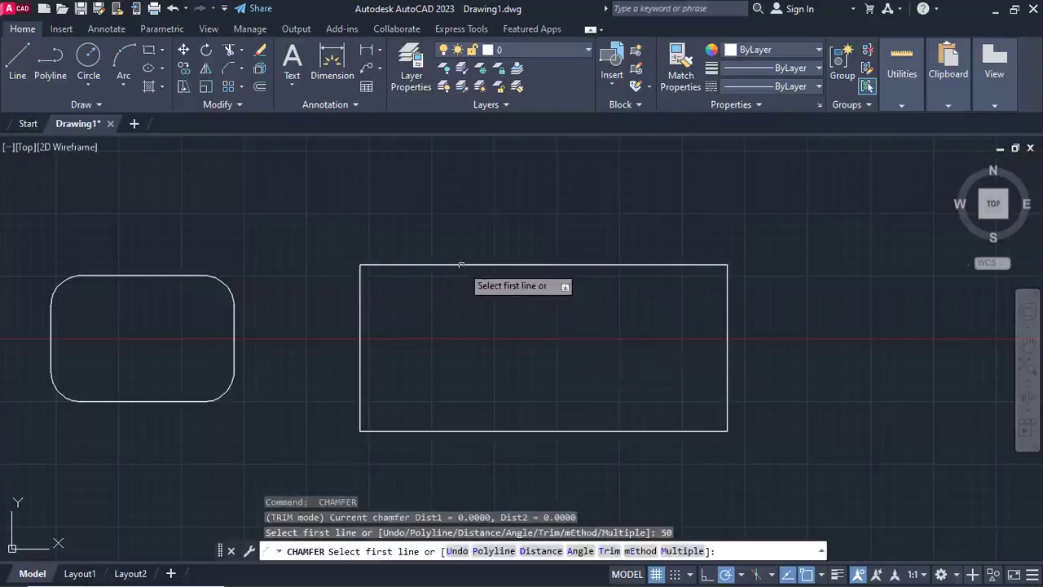
click(459, 263)
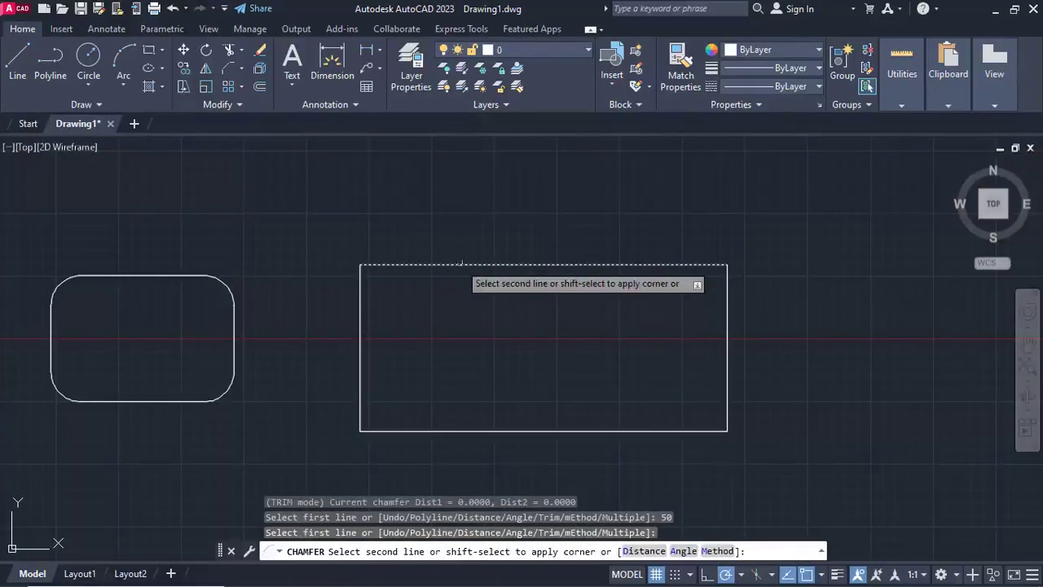
click(361, 324)
- Chamfer the new rectangle's upper-left corner between its top and left edges, with both chamfer distances set to 50
key(Return)
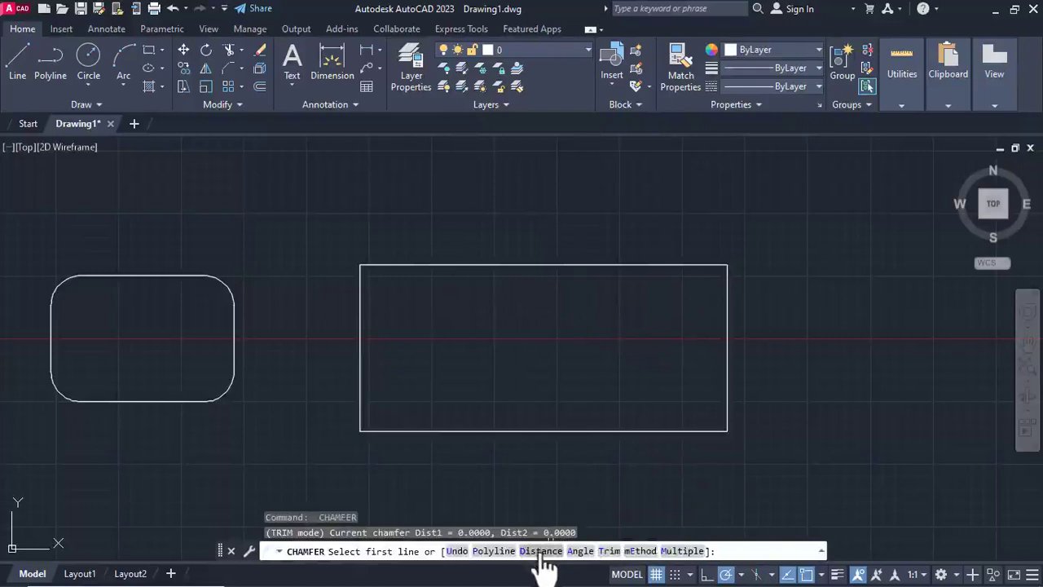
click(540, 550)
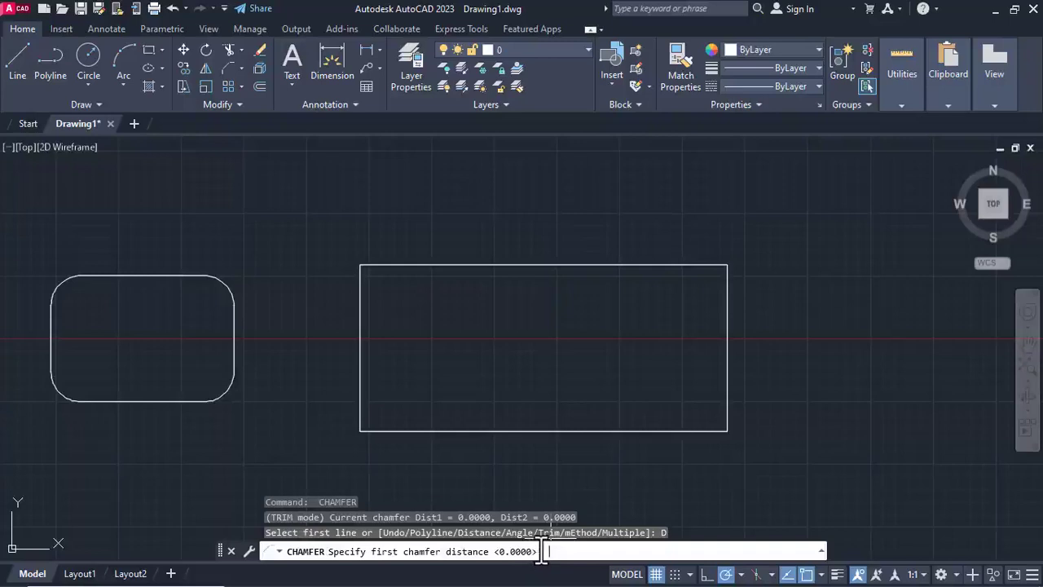
text(50)
key(Return)
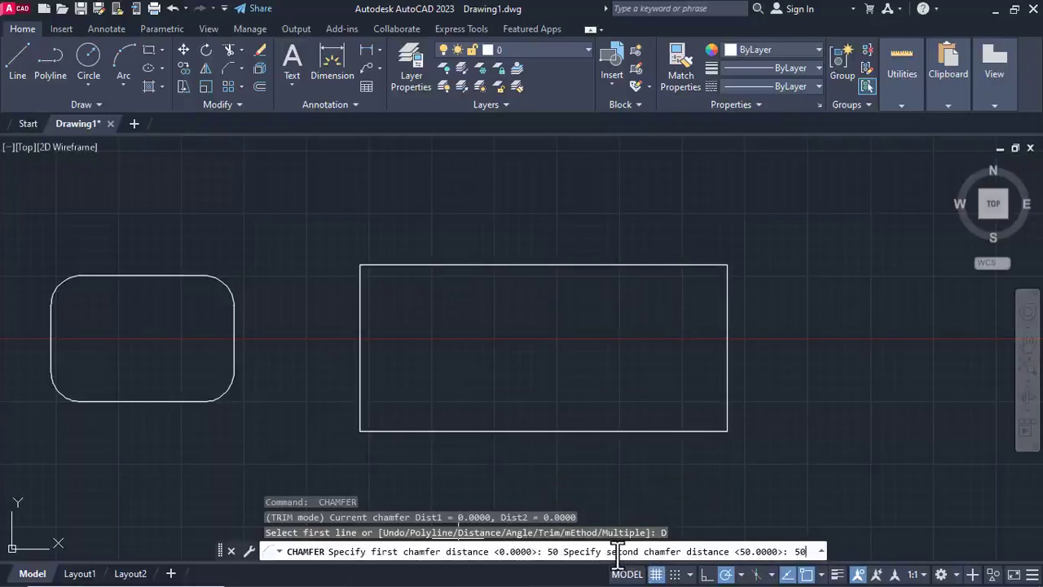
key(Return)
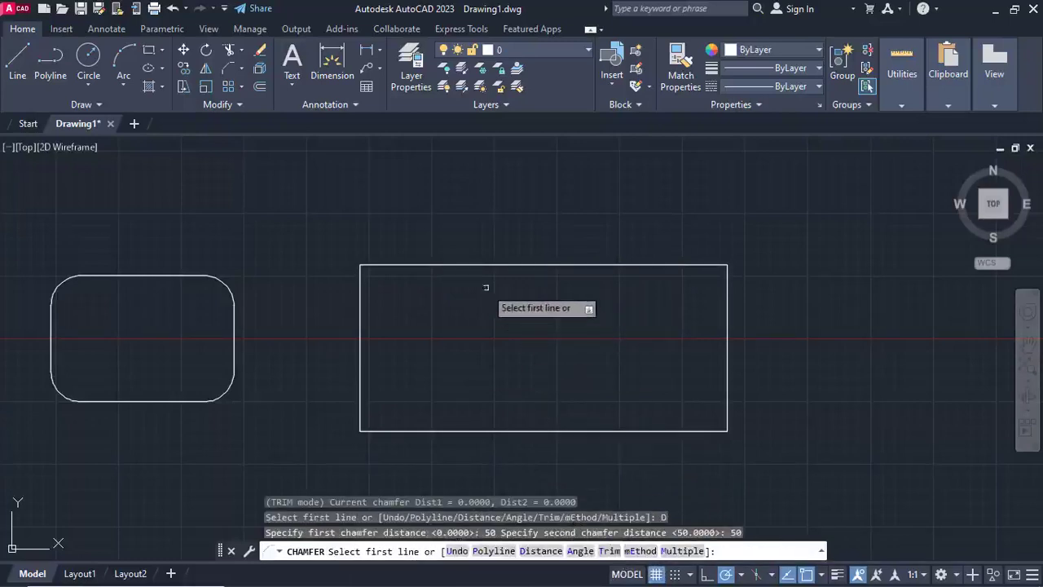
click(475, 263)
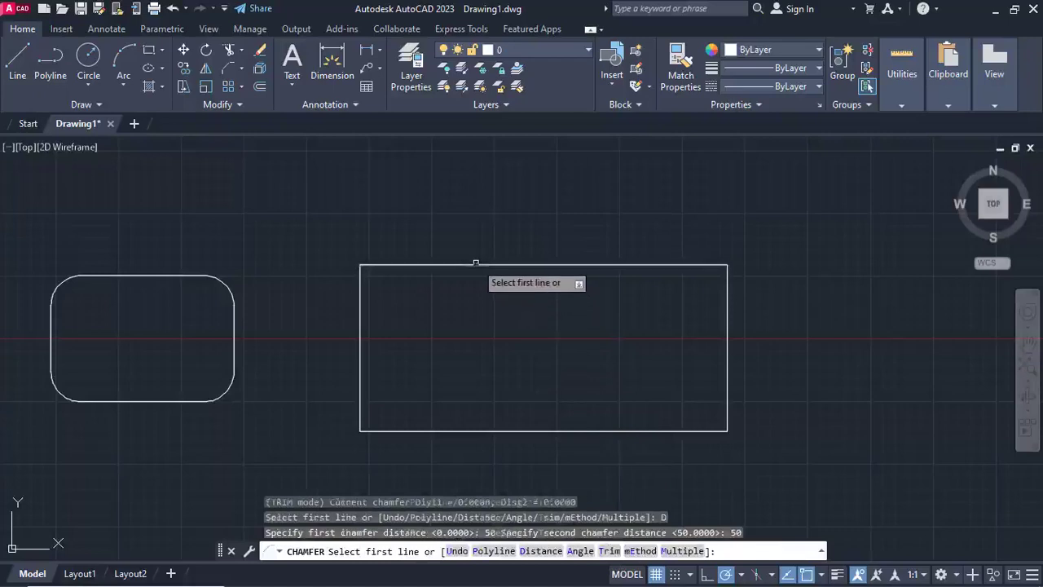
click(385, 266)
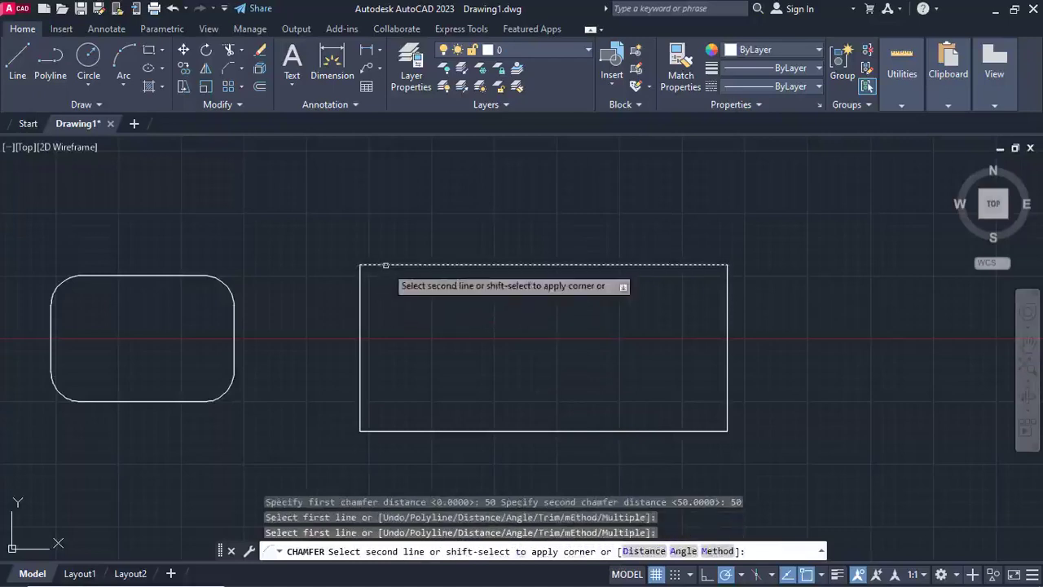
click(359, 311)
scroll(396, 268, up, 2)
scroll(396, 272, down, 2)
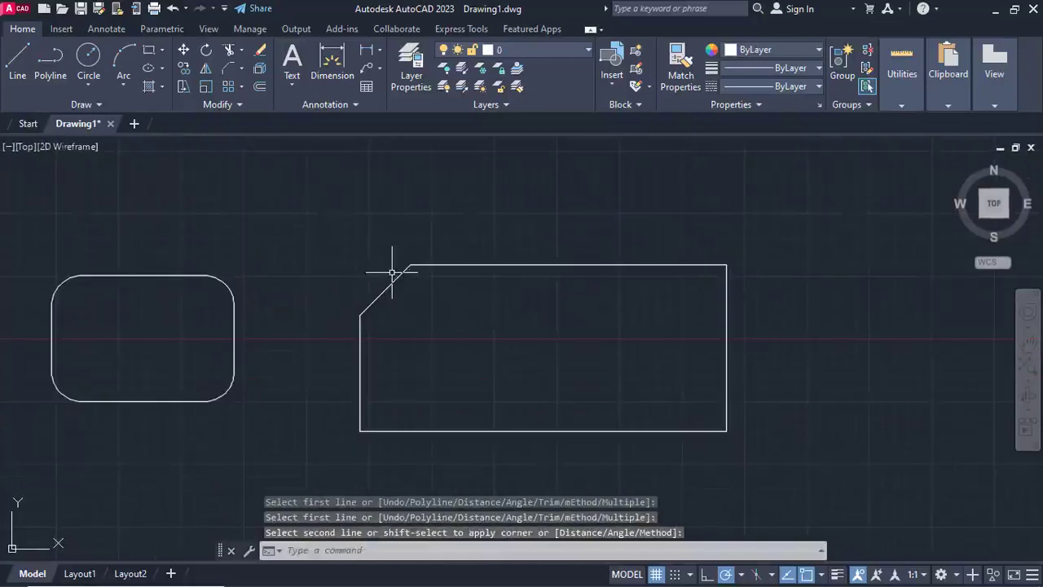
- Chamfer all corners of the partly chamfered rectangle at once as a polyline, keeping both distances at 50
key(Return)
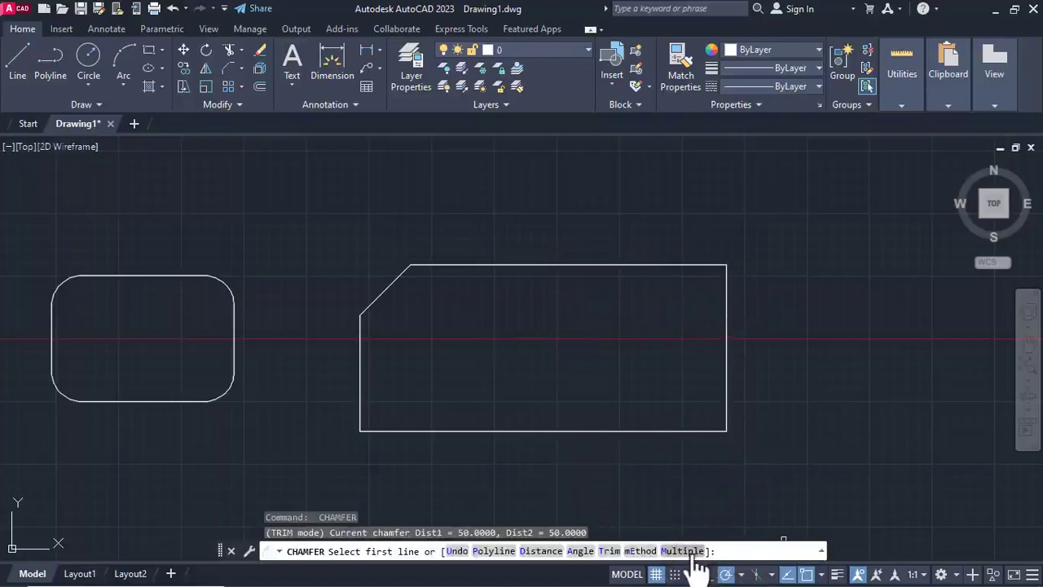
click(493, 551)
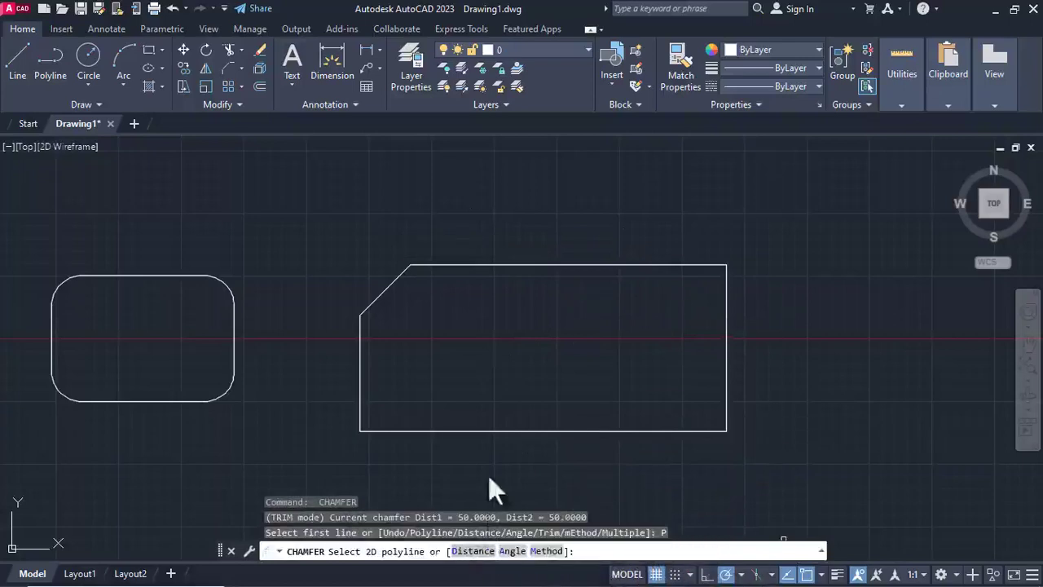
click(526, 264)
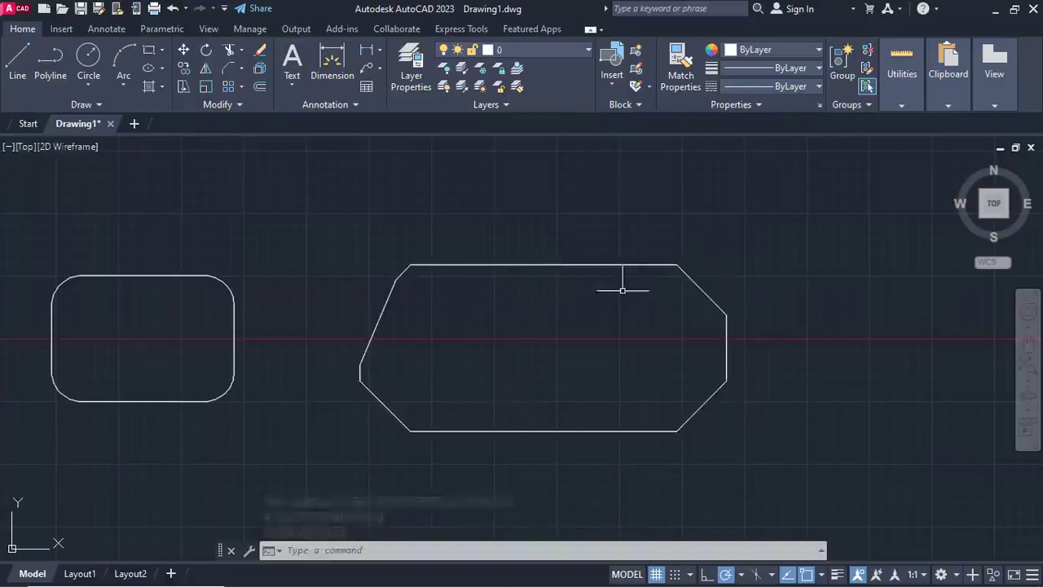
- Chamfer all four rounded corners of the filleted rectangle in one run with the Multiple option, keeping both distances at 50
text(chamfer)
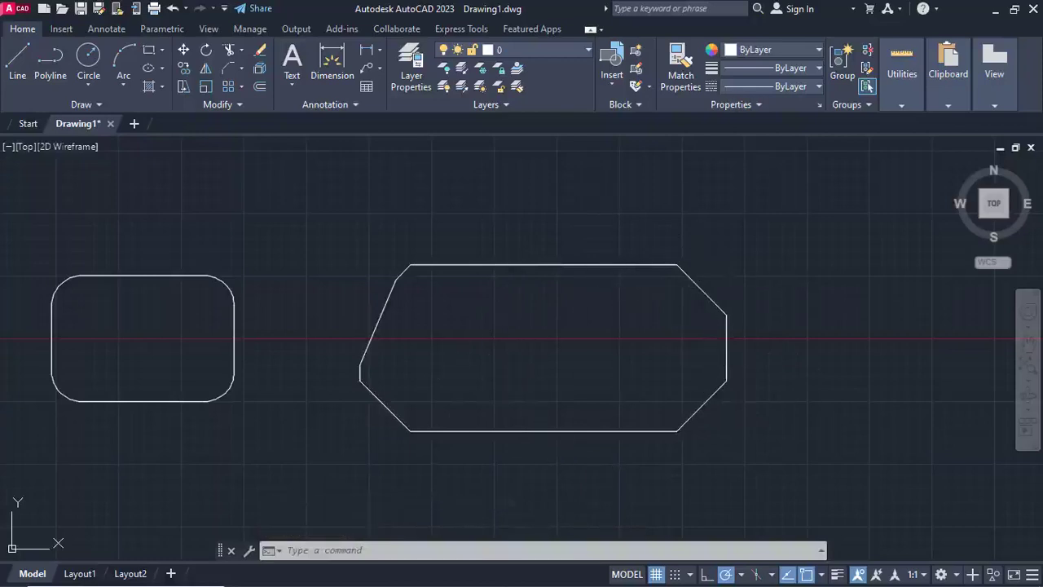
key(Return)
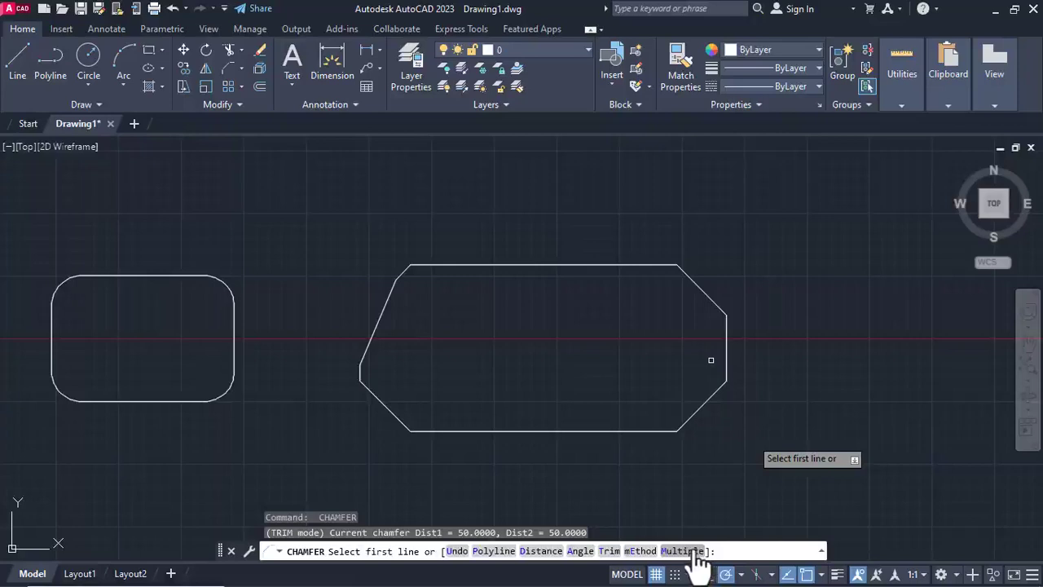
click(683, 551)
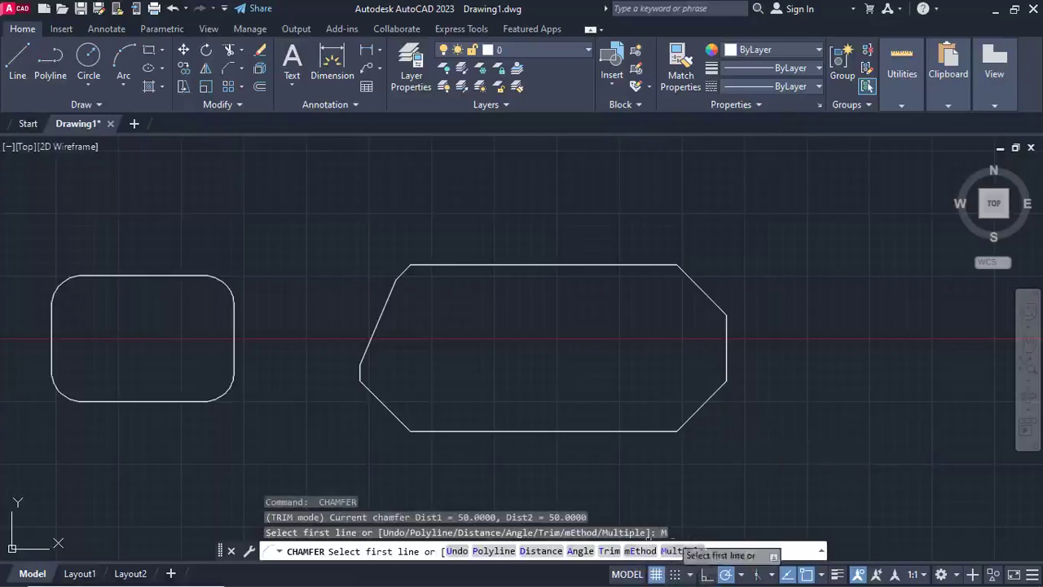
click(186, 275)
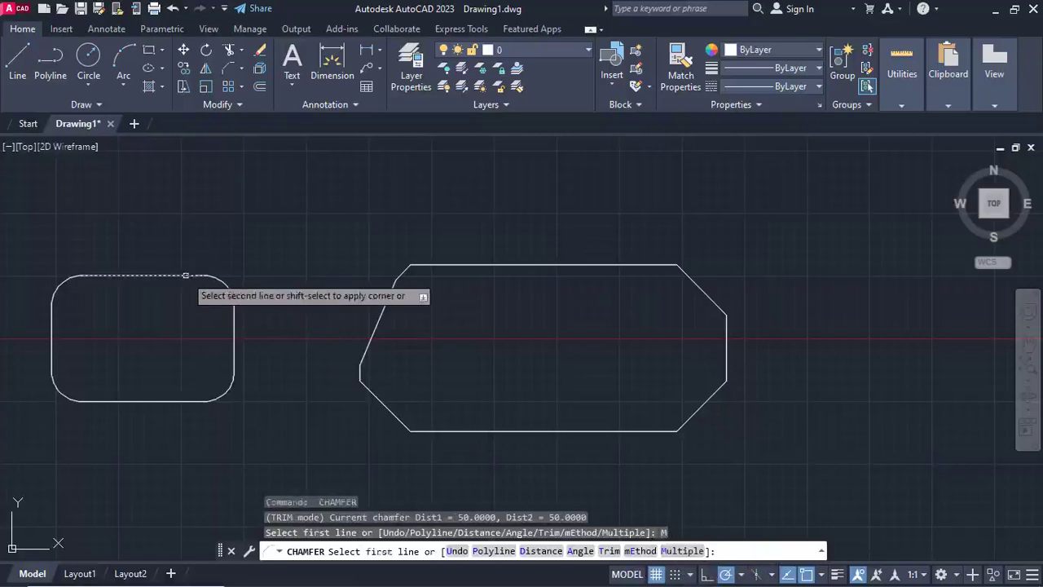
click(234, 325)
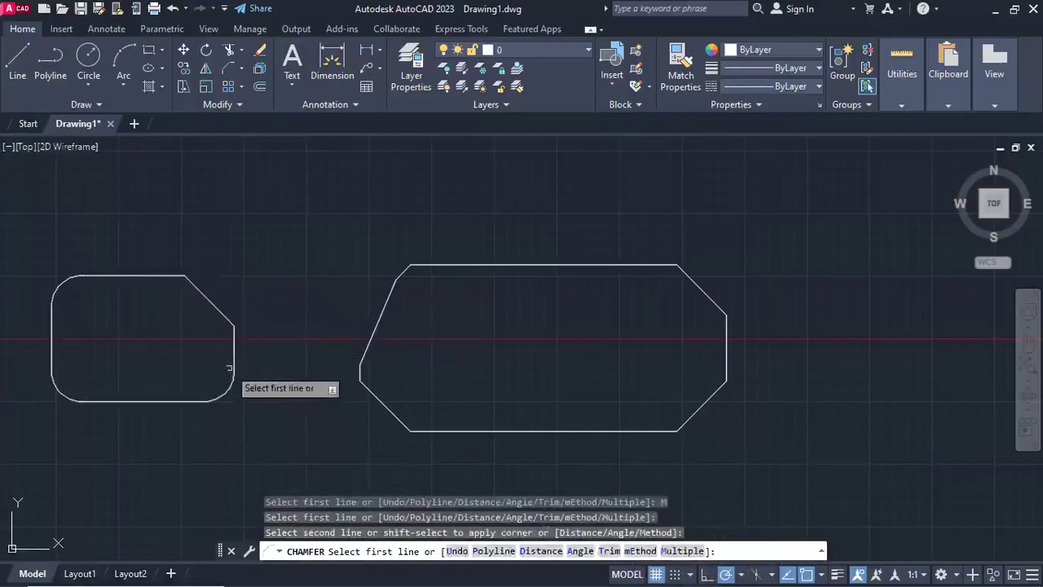
click(234, 349)
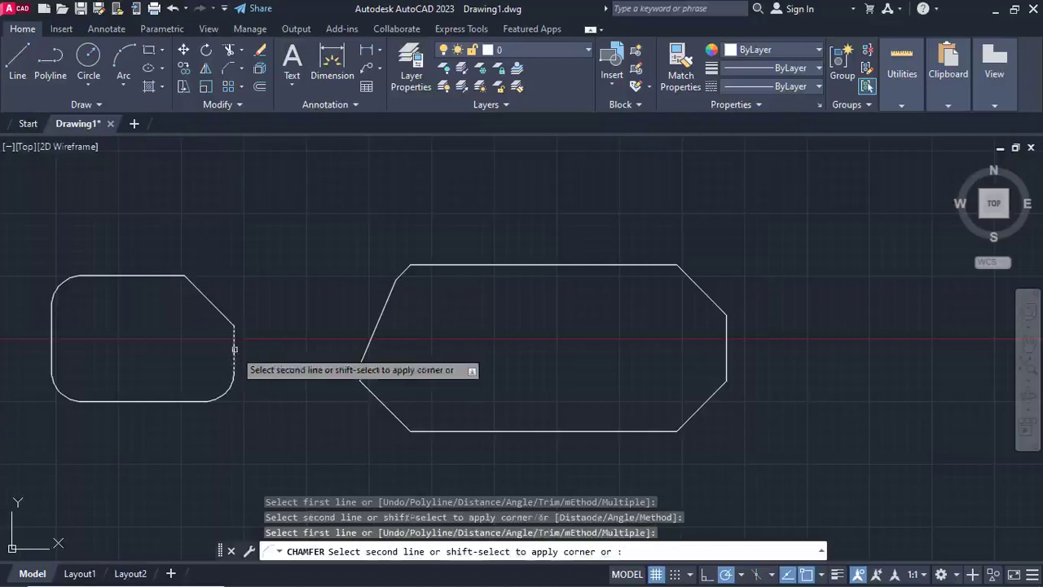
click(178, 401)
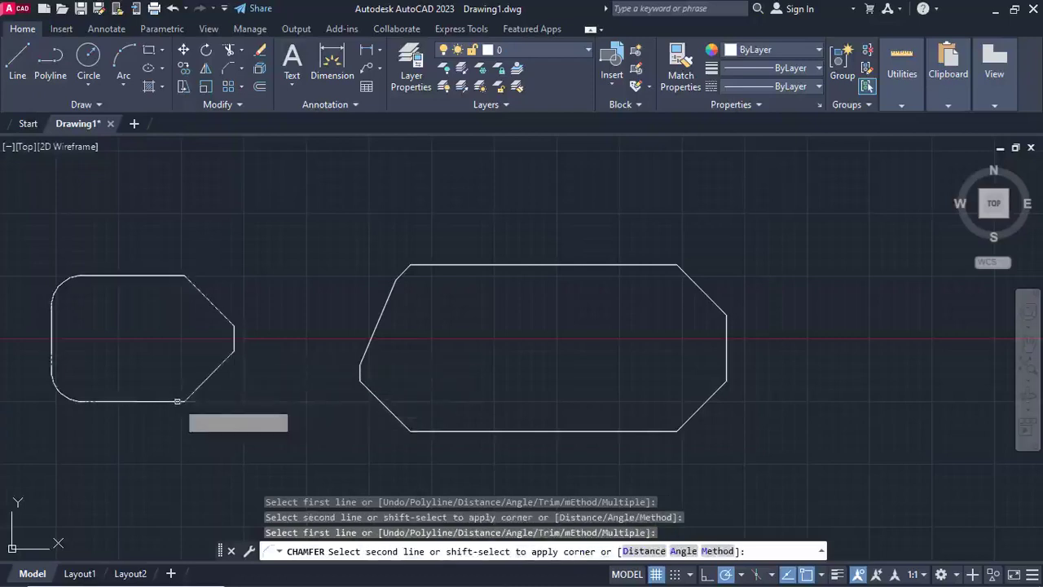
click(116, 400)
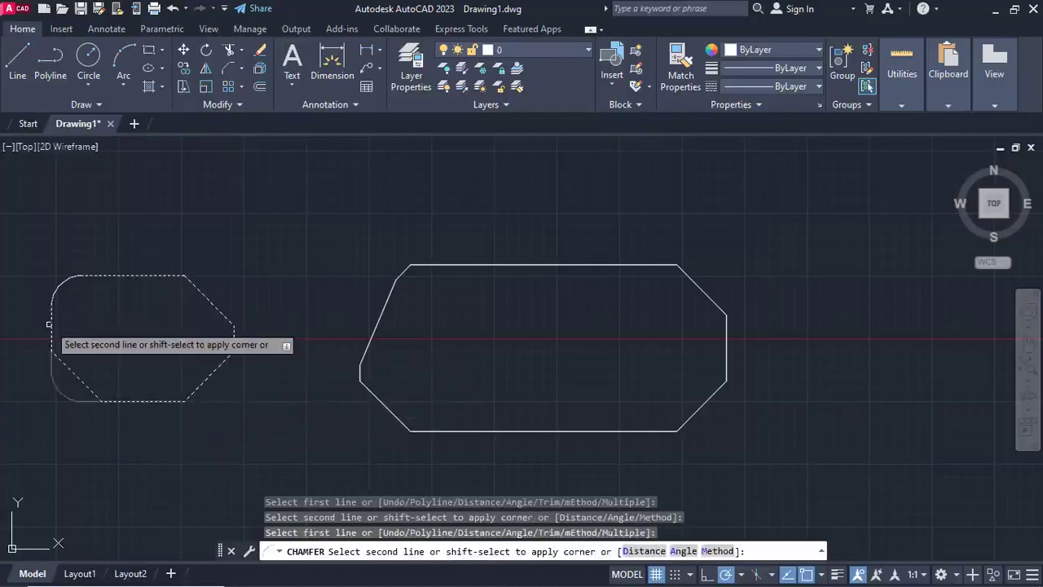
click(54, 326)
click(53, 310)
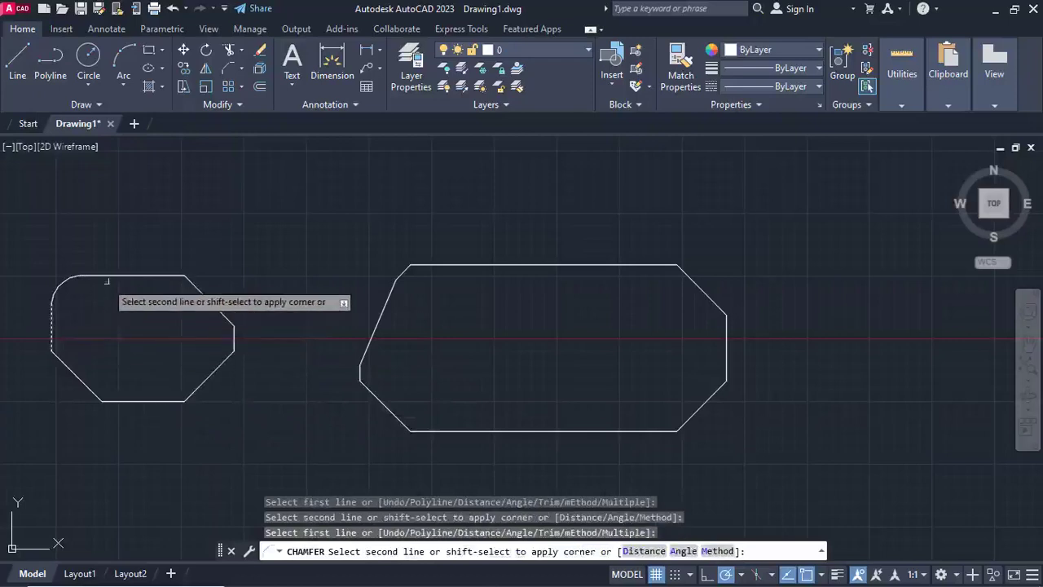
click(135, 277)
key(Escape)
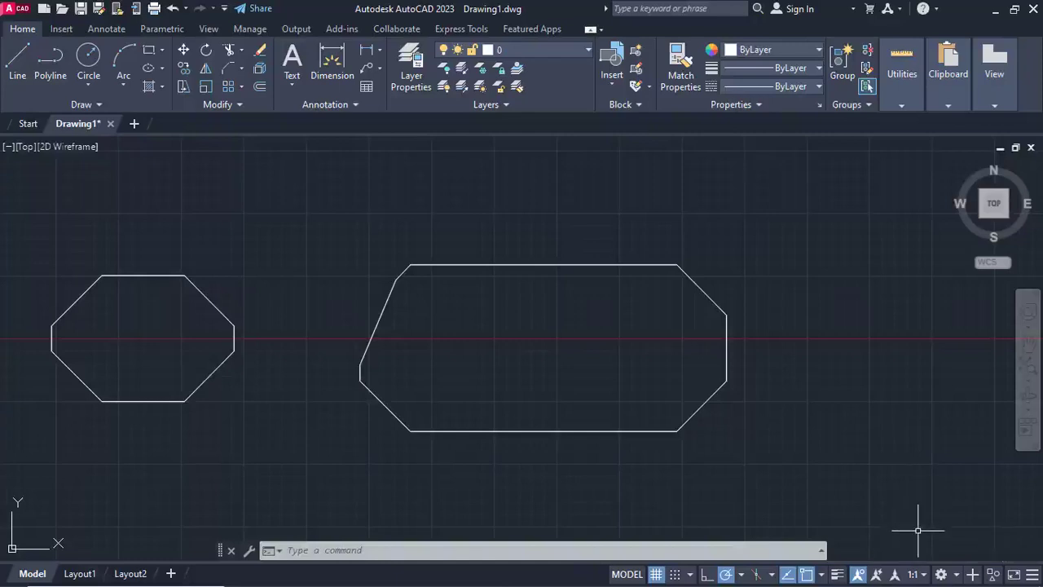
- Check the network connection, switch to Microsoft Edge and join the AutoCAD Workshop meeting with the camera off
key(super)
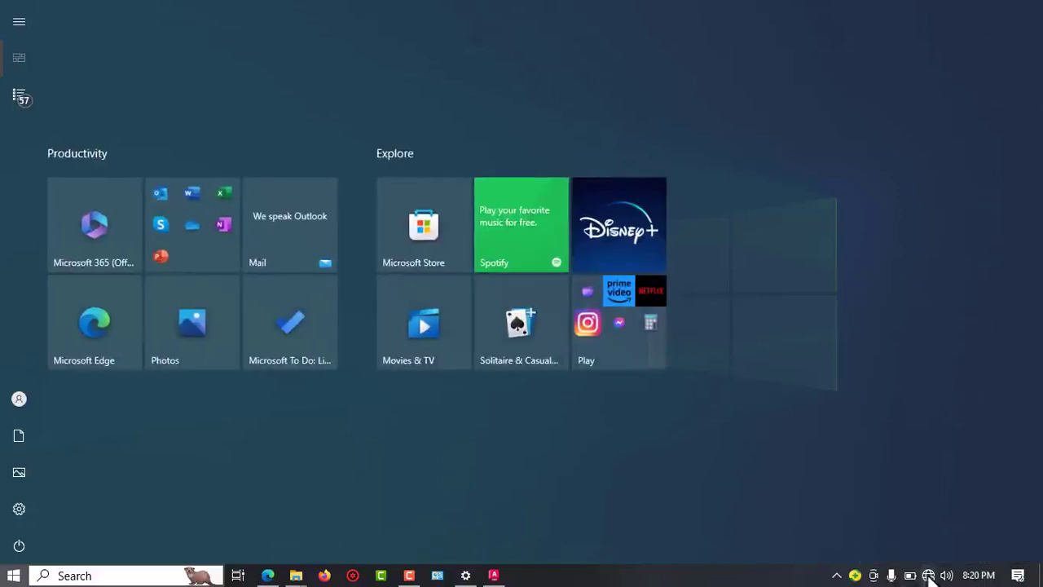
click(928, 575)
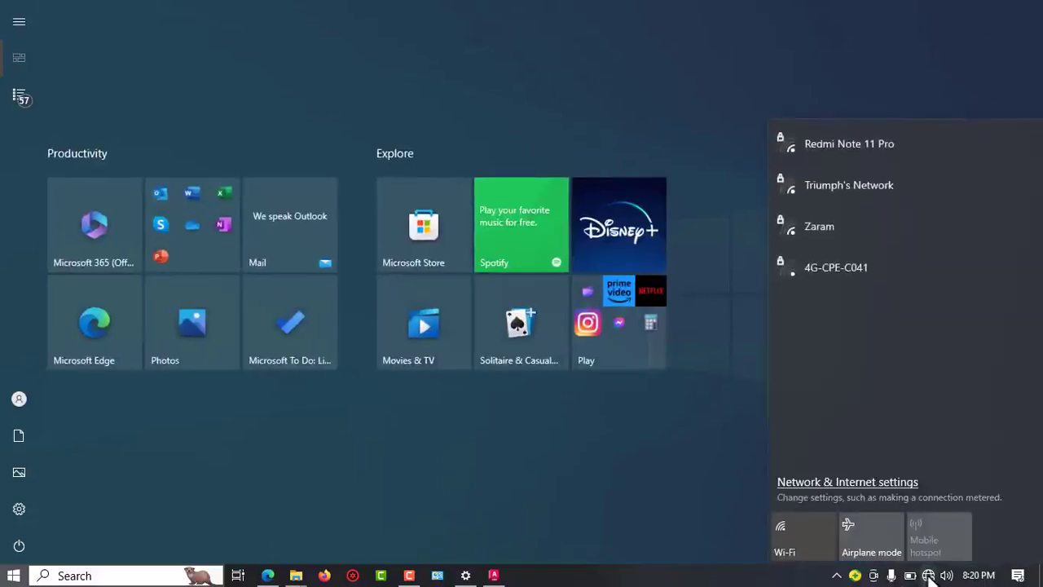
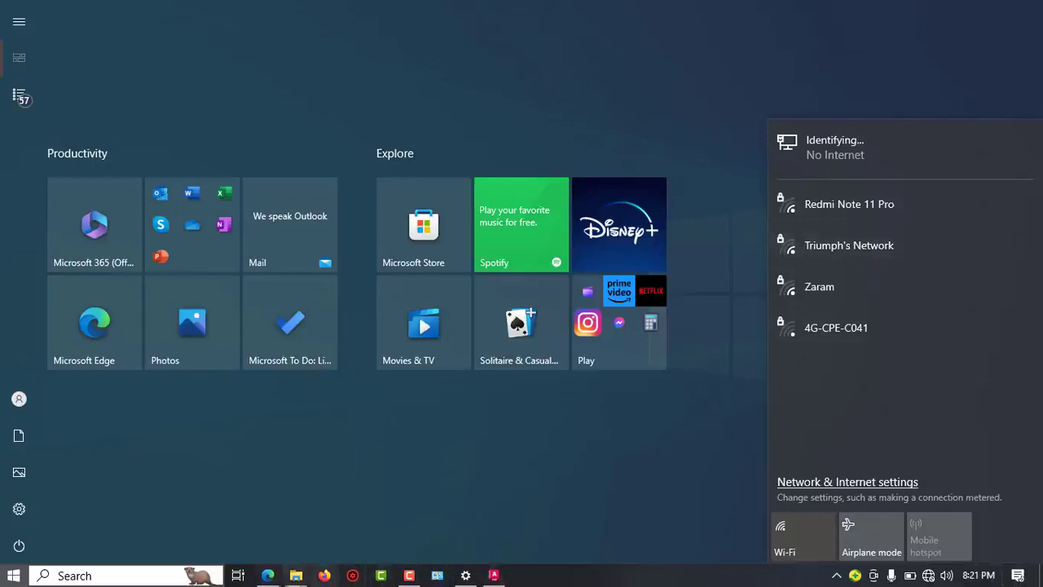
click(268, 575)
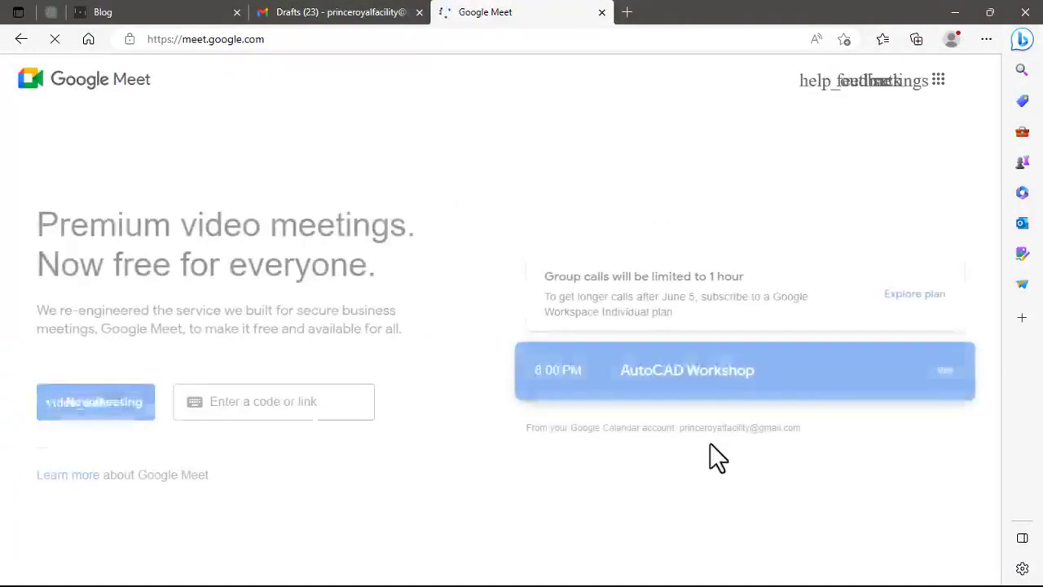
click(680, 383)
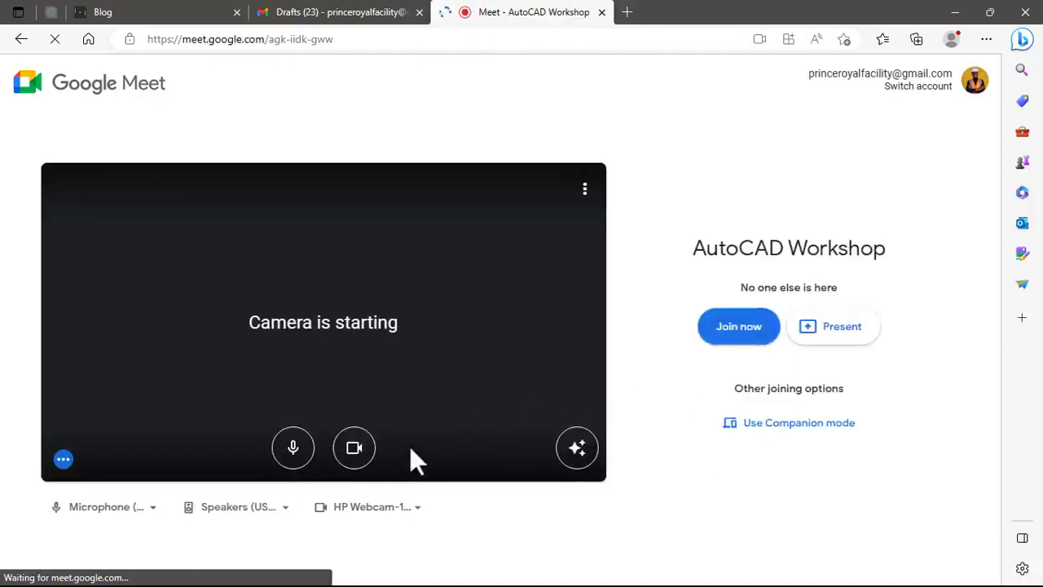
click(359, 463)
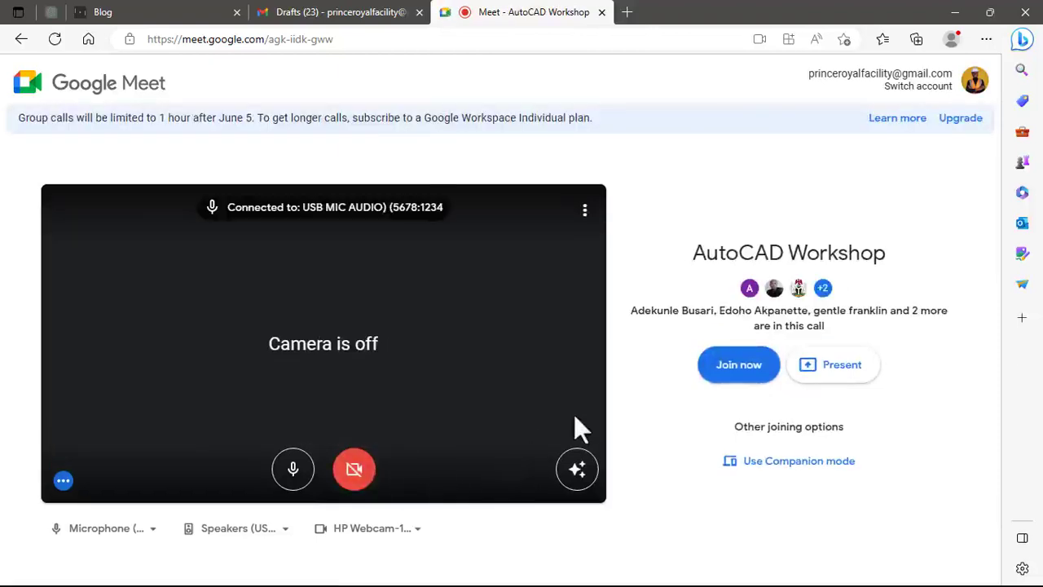
click(724, 379)
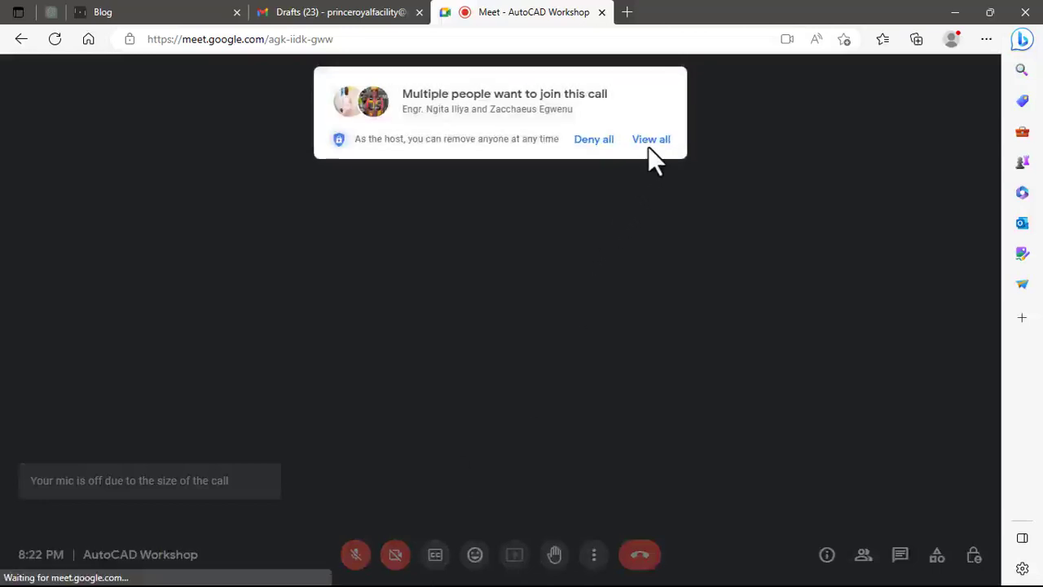
- Admit all waiting participants to the meeting and present the entire screen
click(650, 145)
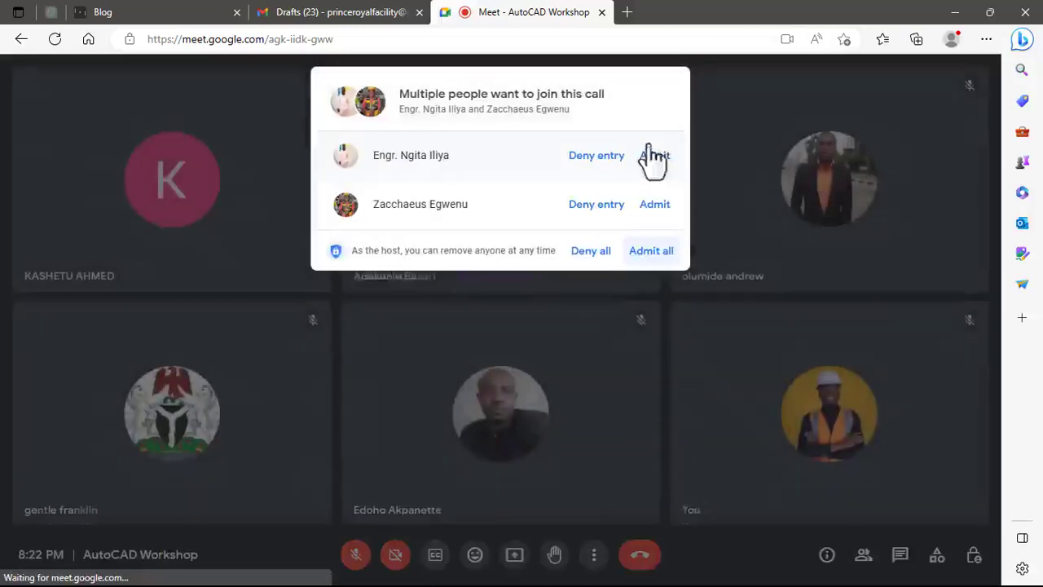
click(649, 253)
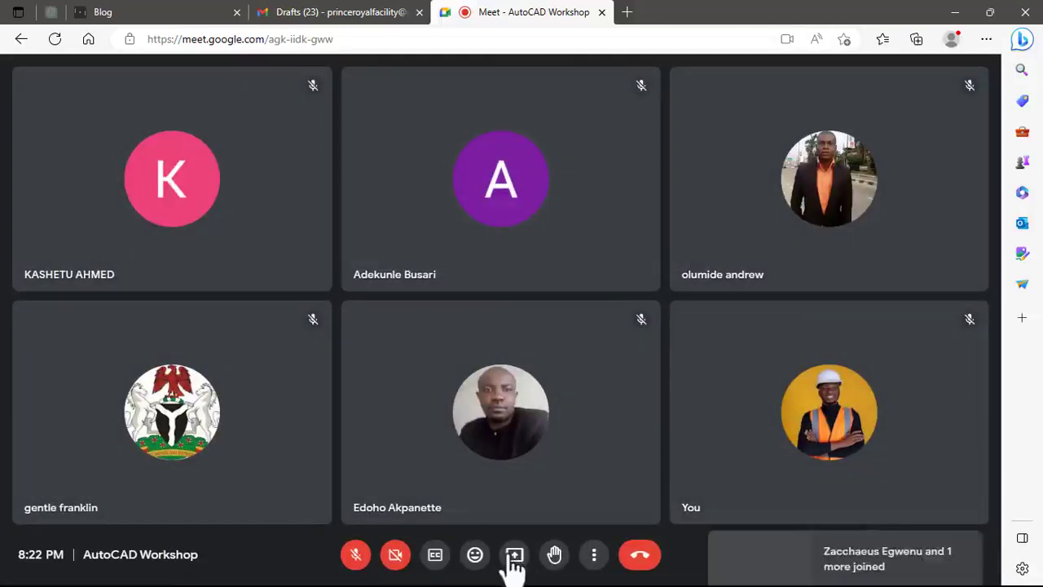
click(513, 561)
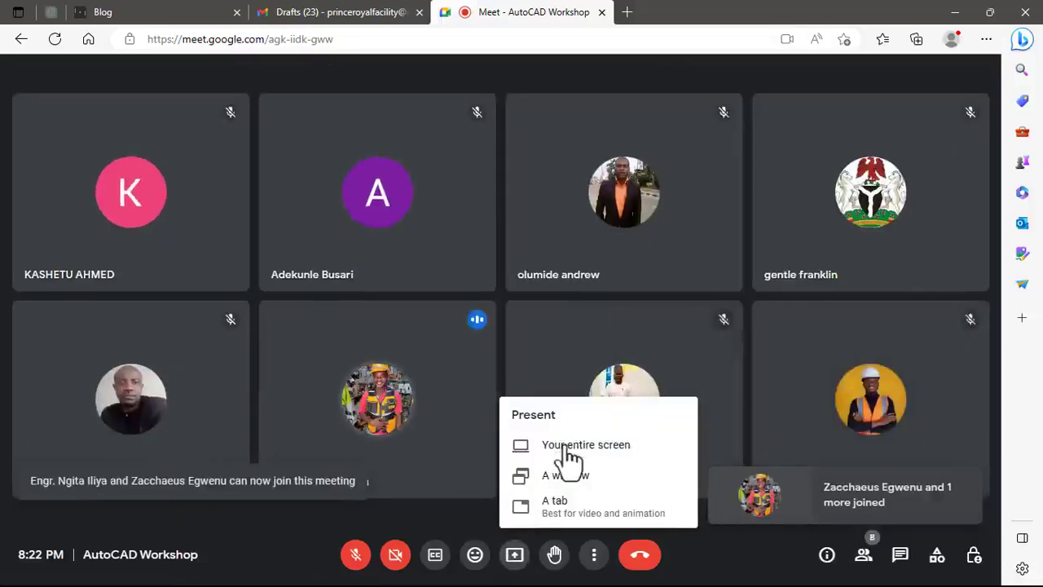
click(567, 447)
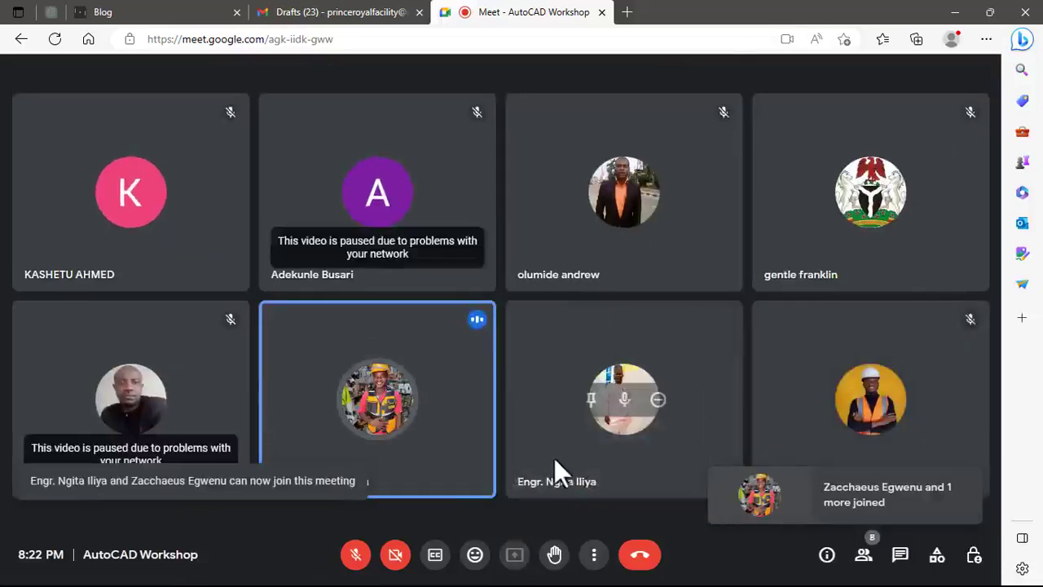
click(434, 228)
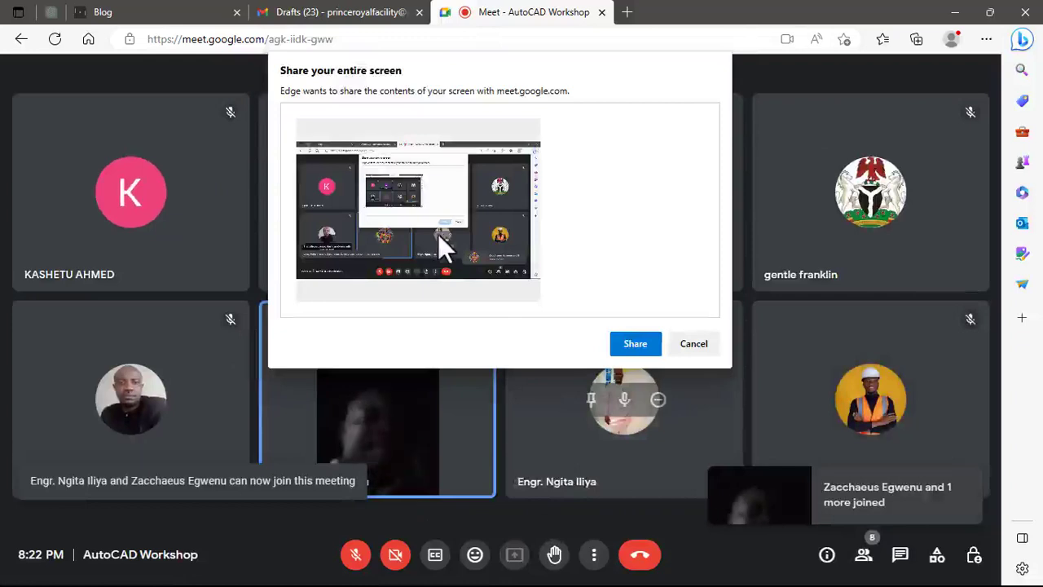
click(642, 345)
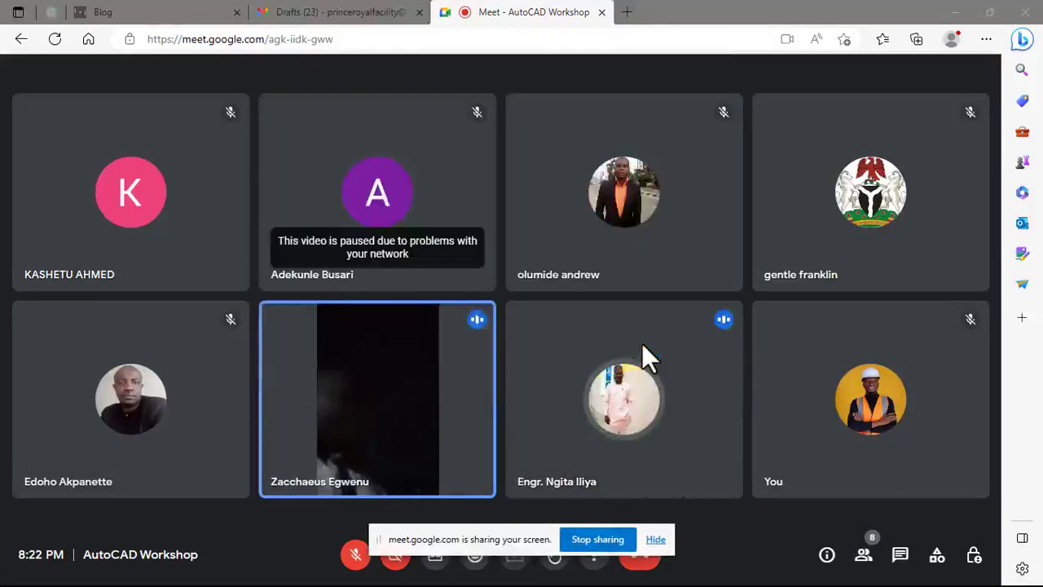
- Mute the participants whose microphones are active and hide the screen-sharing notice
click(472, 319)
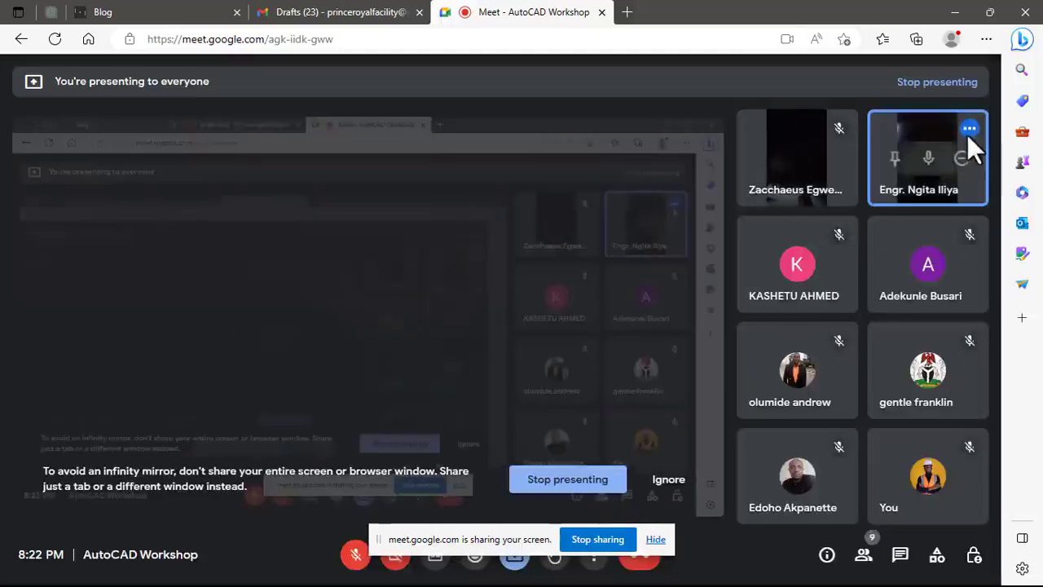
click(656, 539)
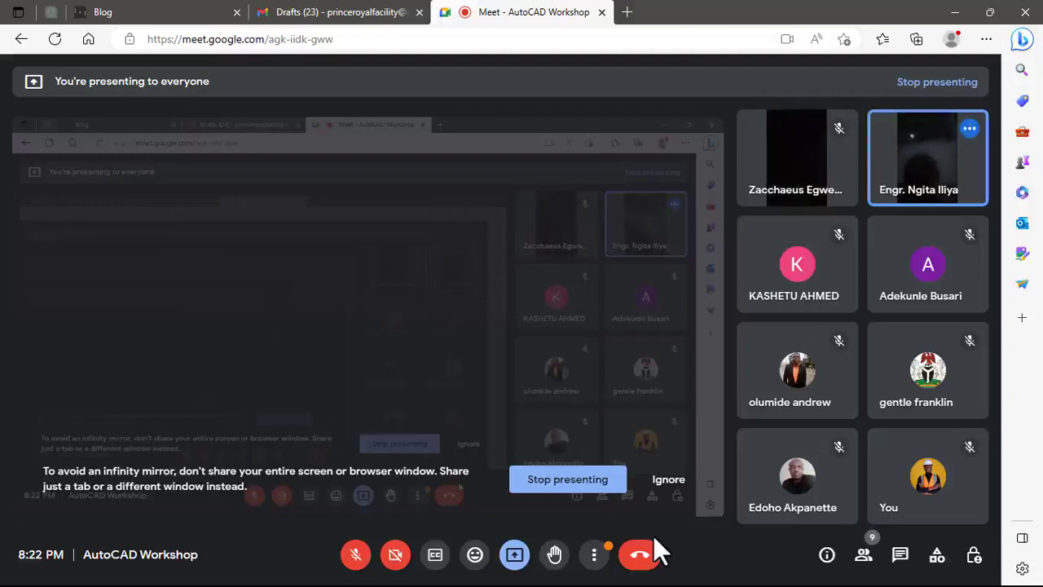
right_click(916, 150)
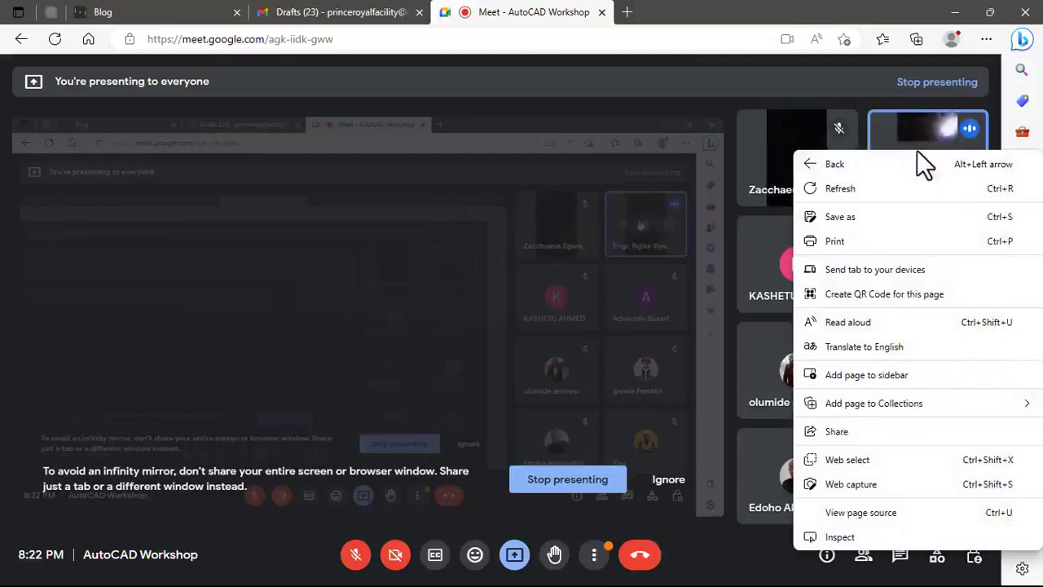
click(901, 136)
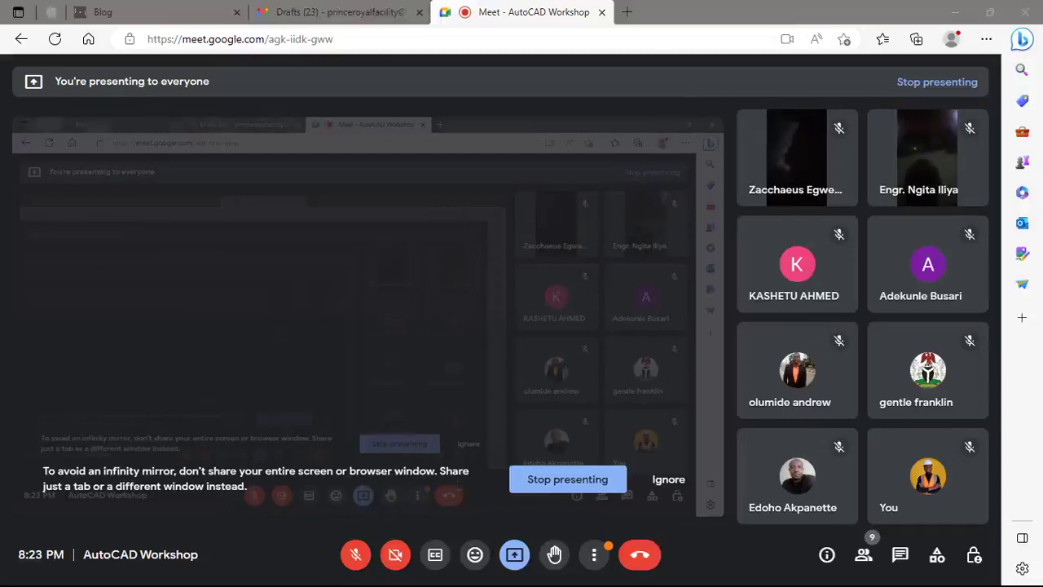
- Switch to the AutoCAD window with the chamfered shapes to present the drawing
key(super)
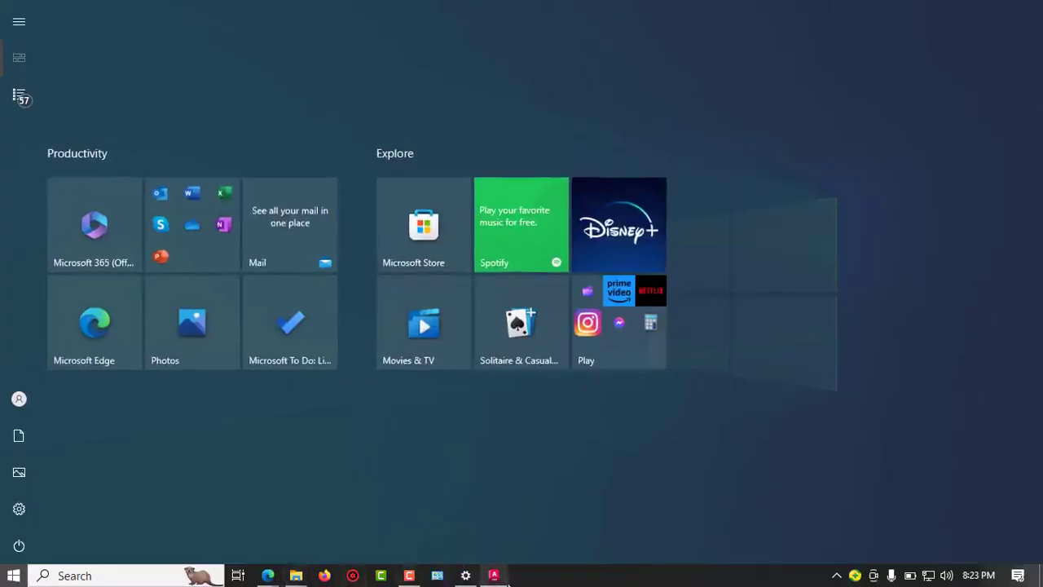
click(493, 575)
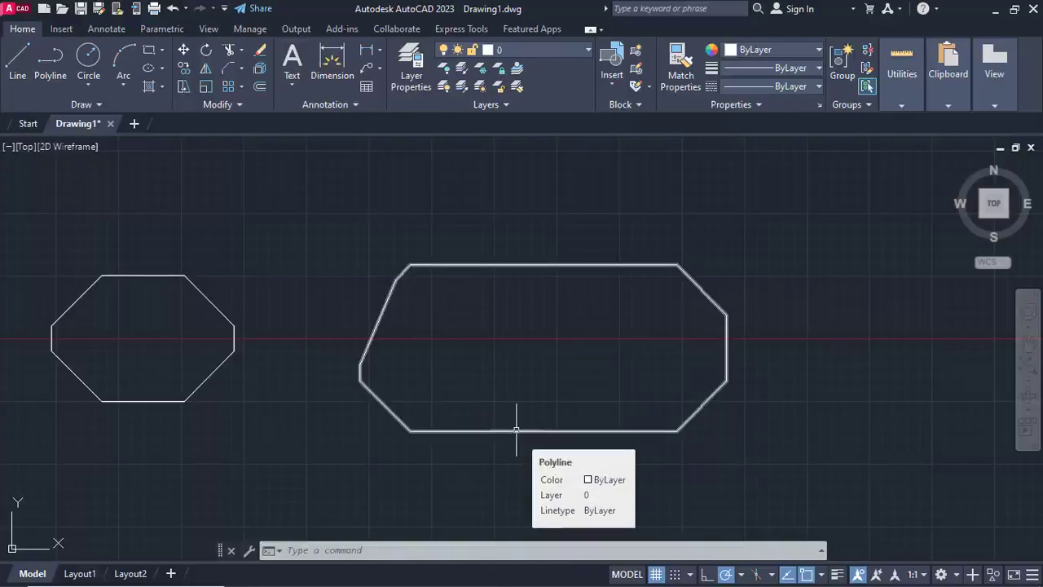
- Switch back to the meeting window in Microsoft Edge and unmute the host's own microphone
key(super)
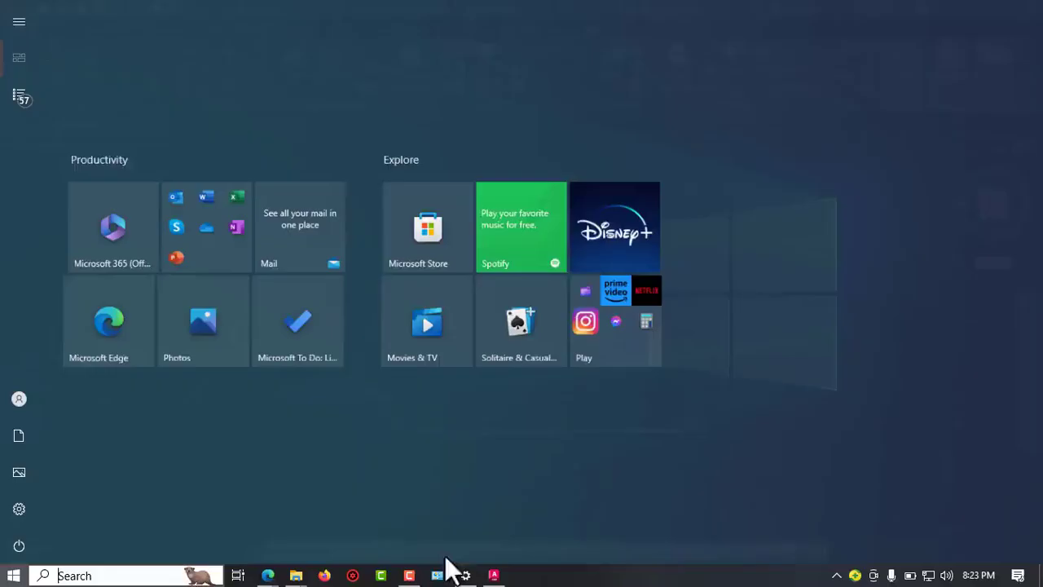
mouse_move(407, 579)
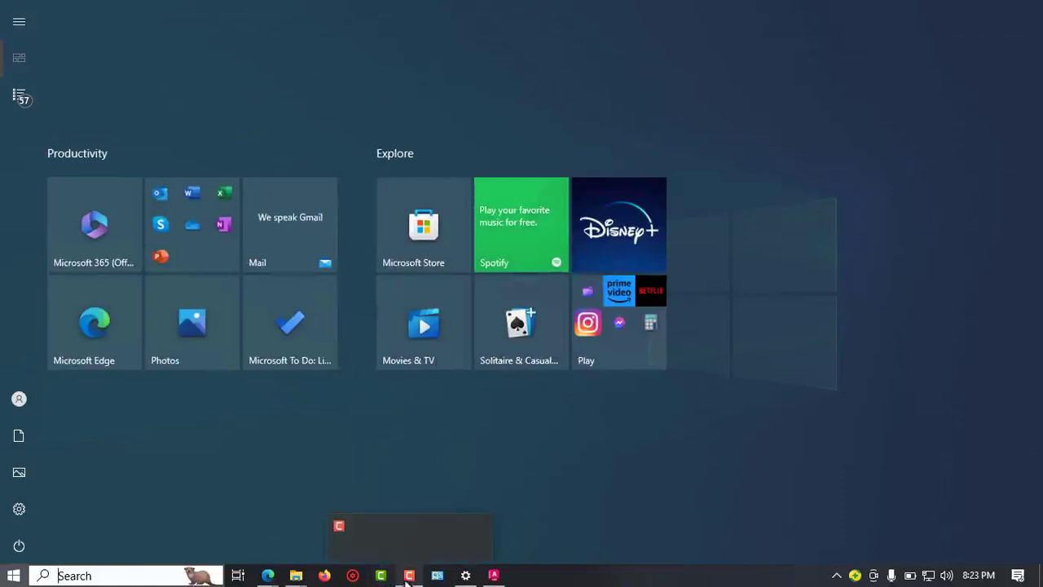
mouse_move(267, 575)
click(201, 528)
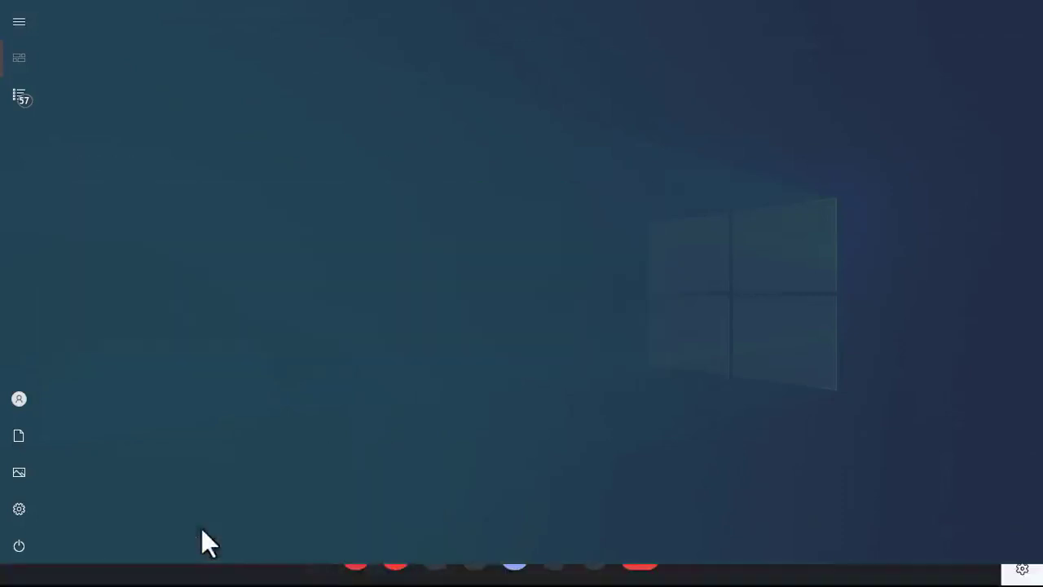
click(356, 557)
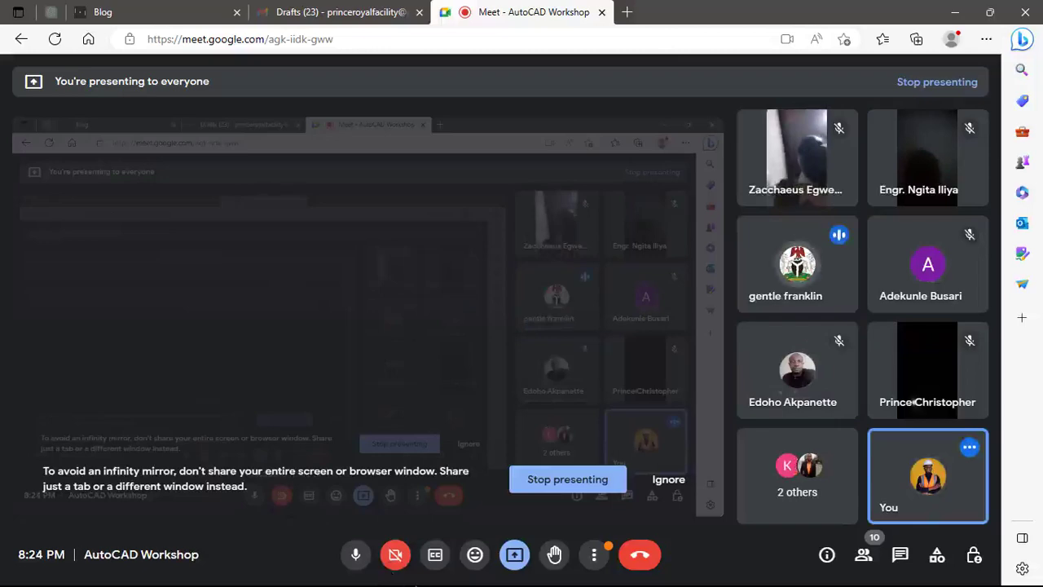
- Switch from the meeting window back to the AutoCAD drawing with the chamfered shapes
key(super)
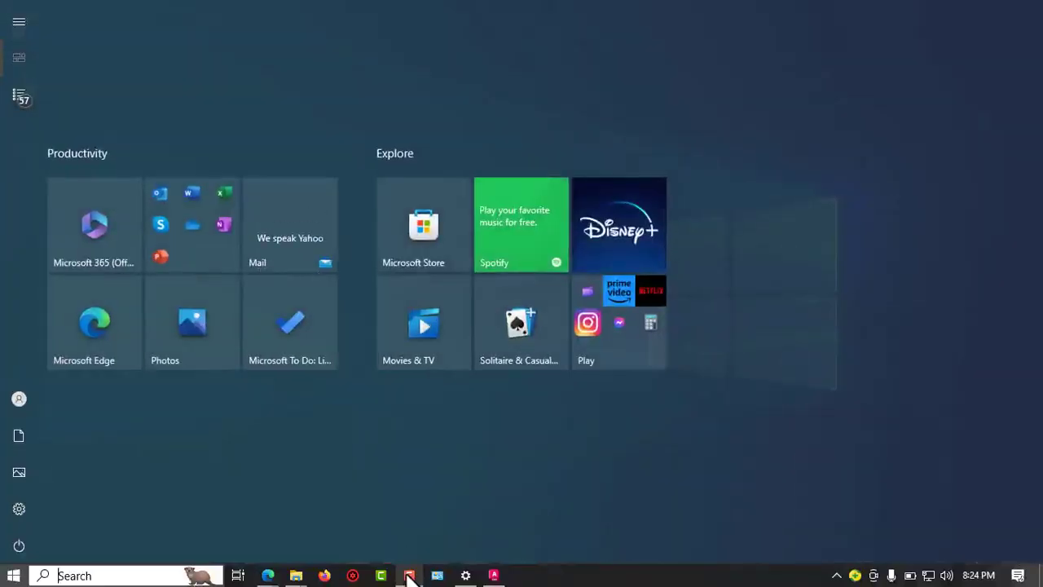
mouse_move(408, 575)
mouse_move(268, 575)
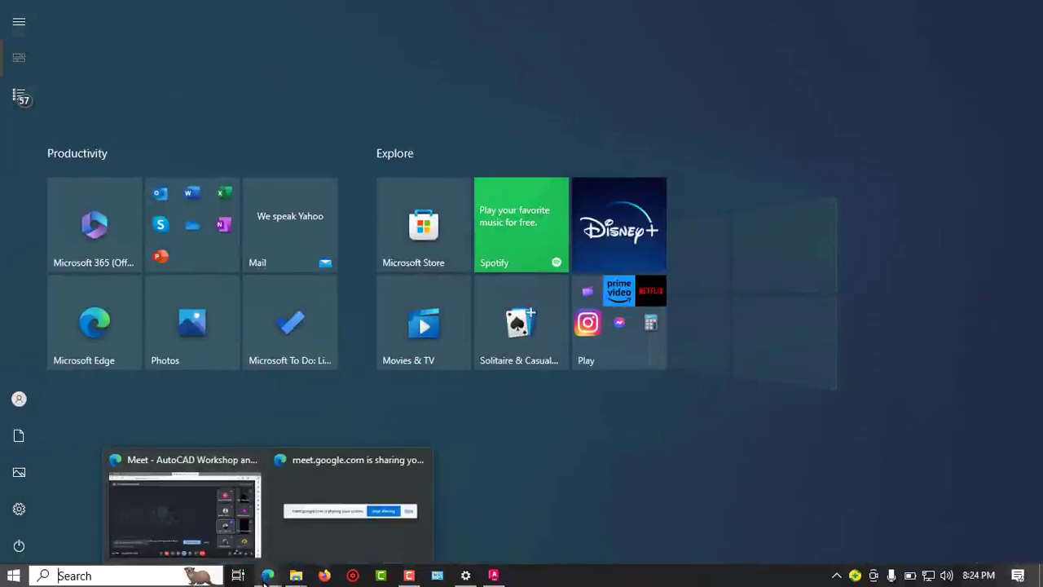
click(495, 573)
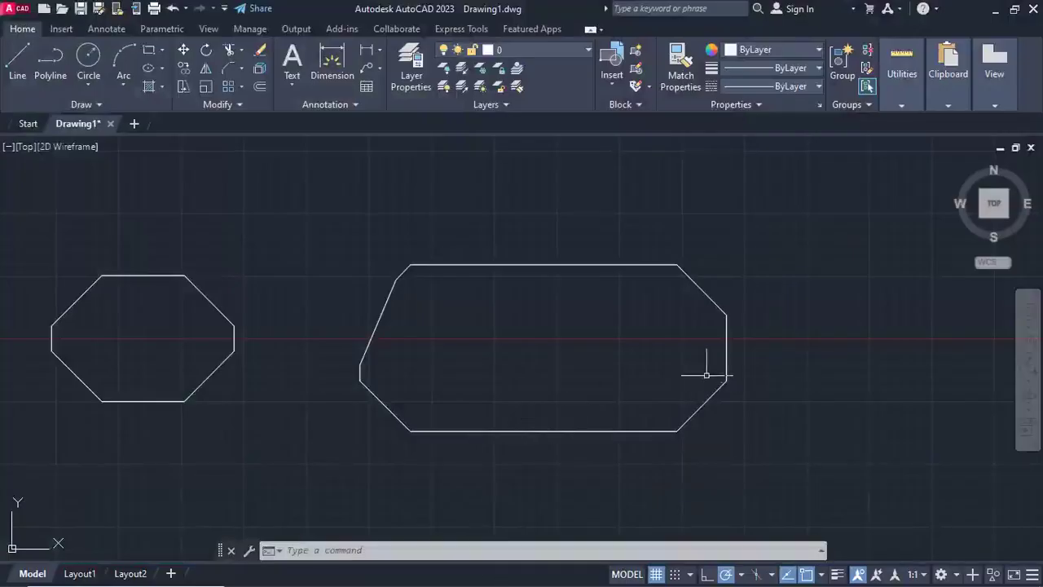
scroll(706, 375, down, 5)
mouse_move(769, 361)
middle_down()
mouse_move(274, 361)
mouse_move(294, 358)
middle_up()
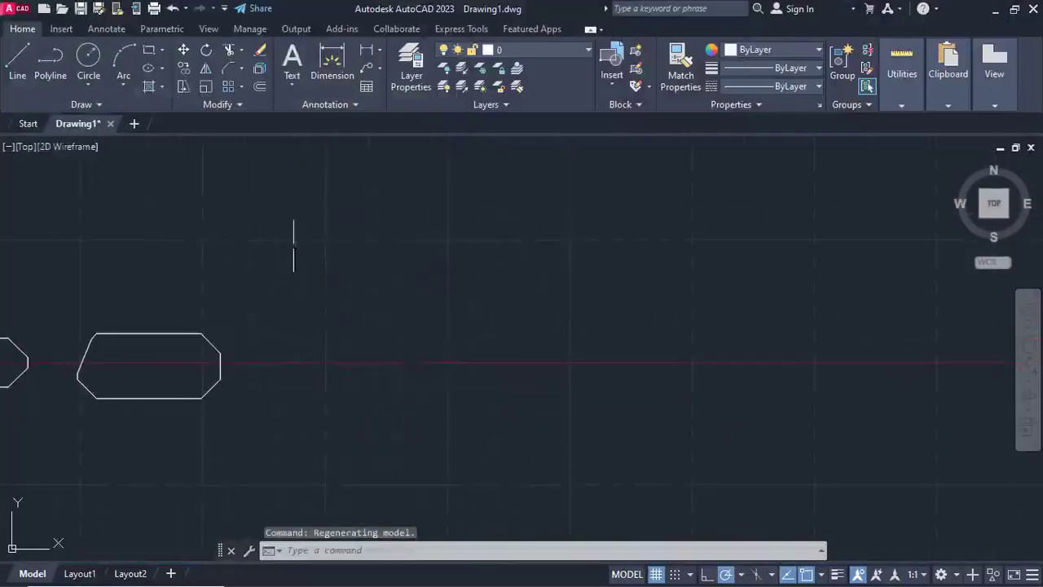
click(241, 69)
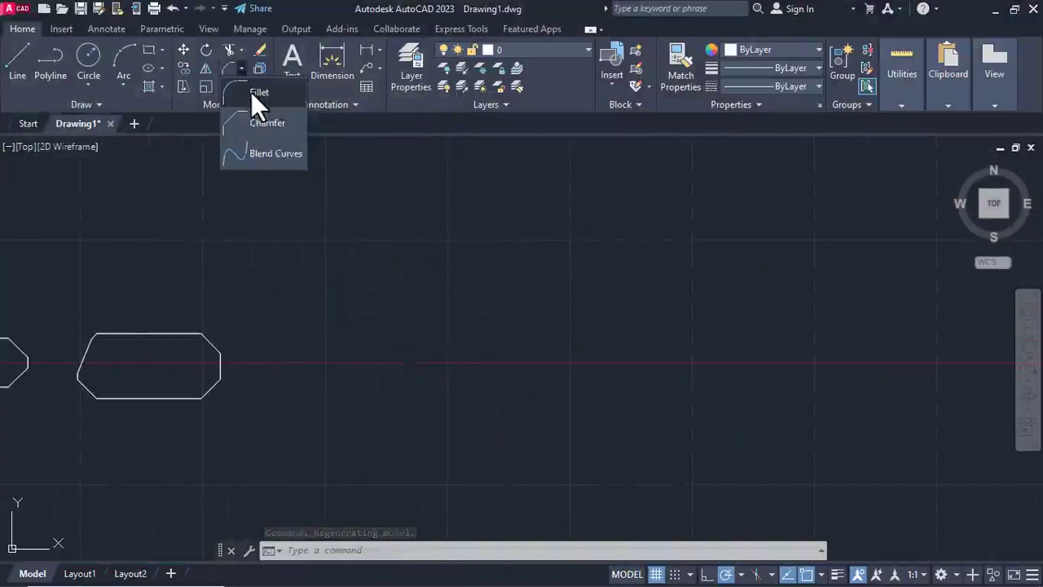
click(252, 92)
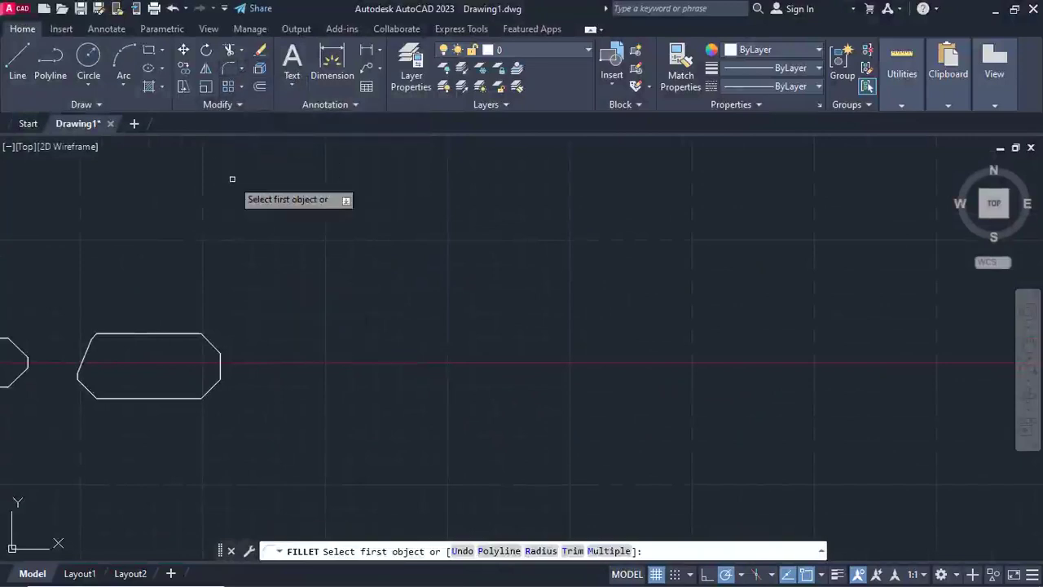
key(Escape)
- Draw a long horizontal rectangle in the empty area above and to the right of the chamfered shapes
scroll(235, 176, down, 4)
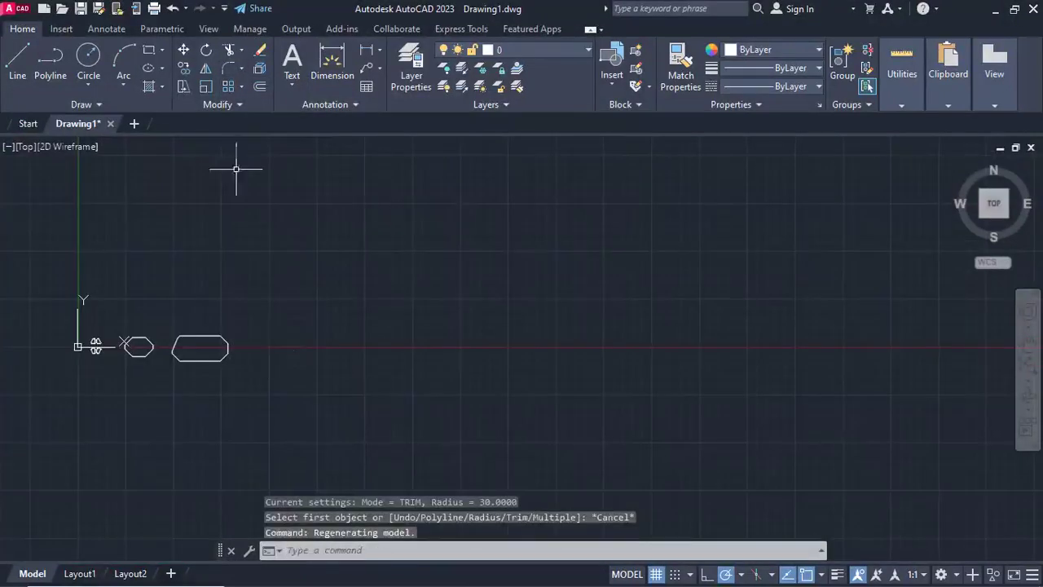
click(146, 50)
click(326, 233)
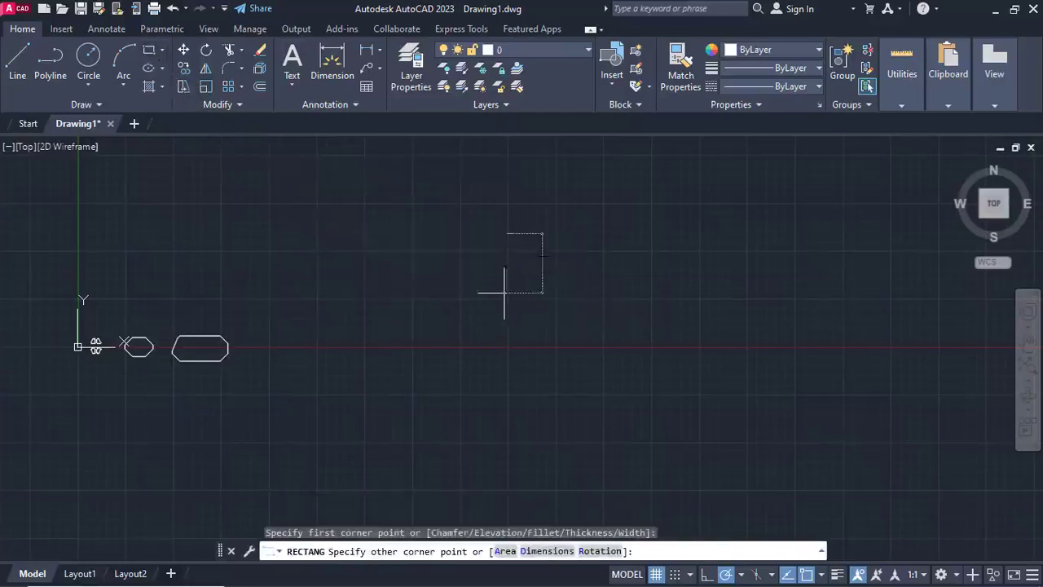
click(472, 292)
scroll(436, 277, up, 3)
middle_drag(437, 277, 511, 334)
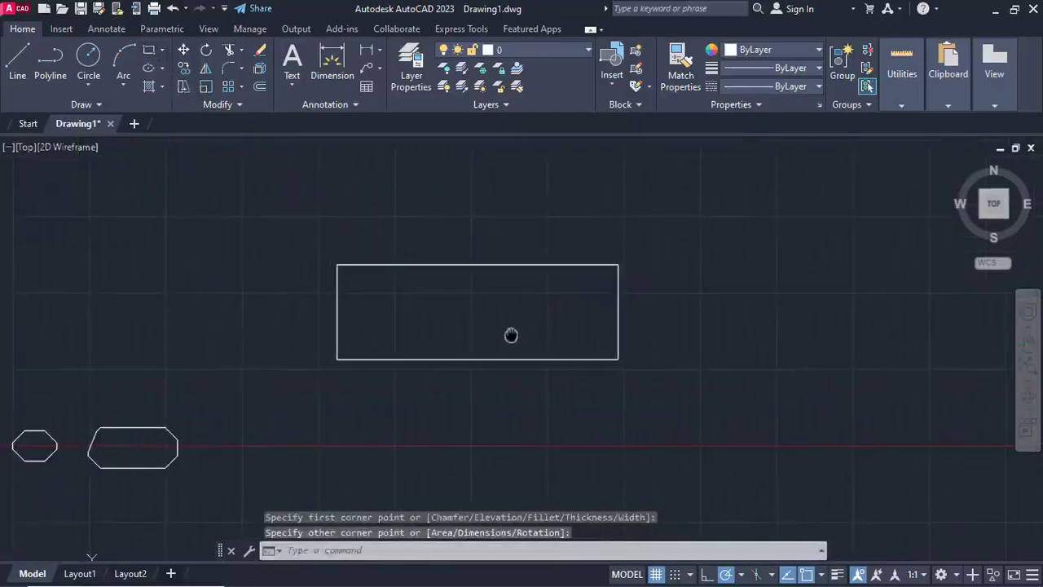
middle_drag(176, 462, 235, 457)
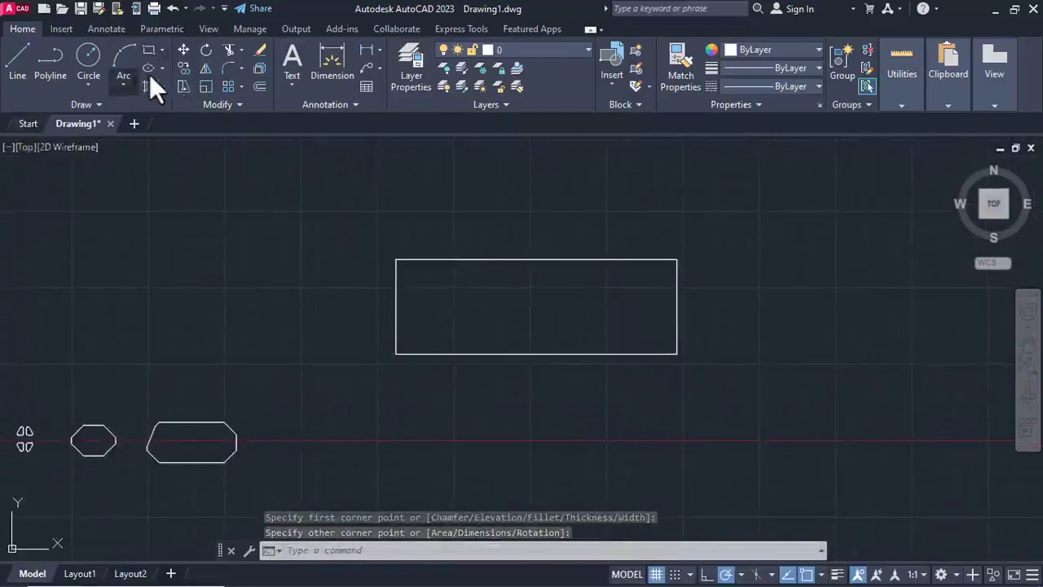
click(227, 68)
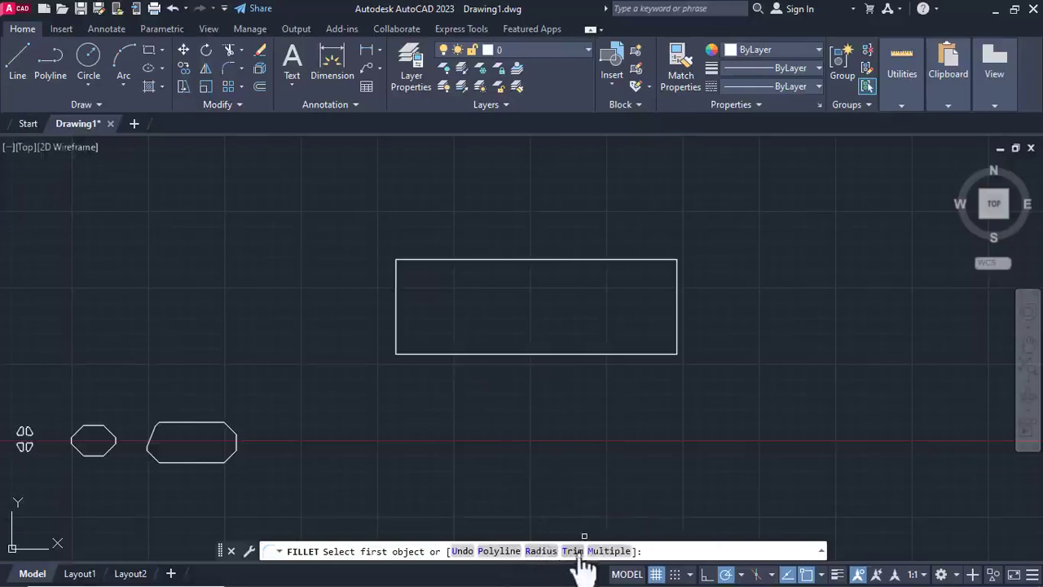
click(536, 550)
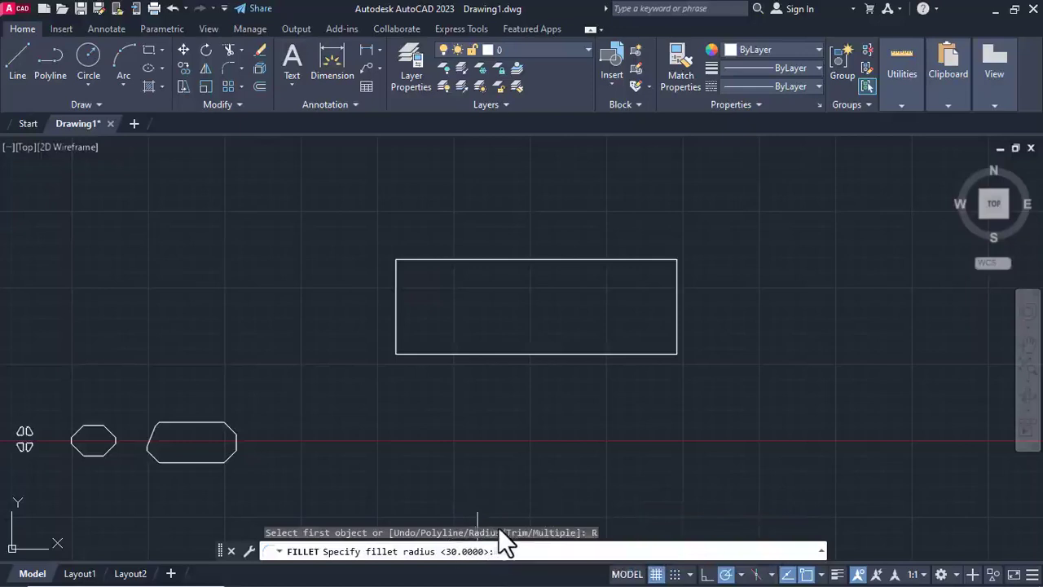
key(Return)
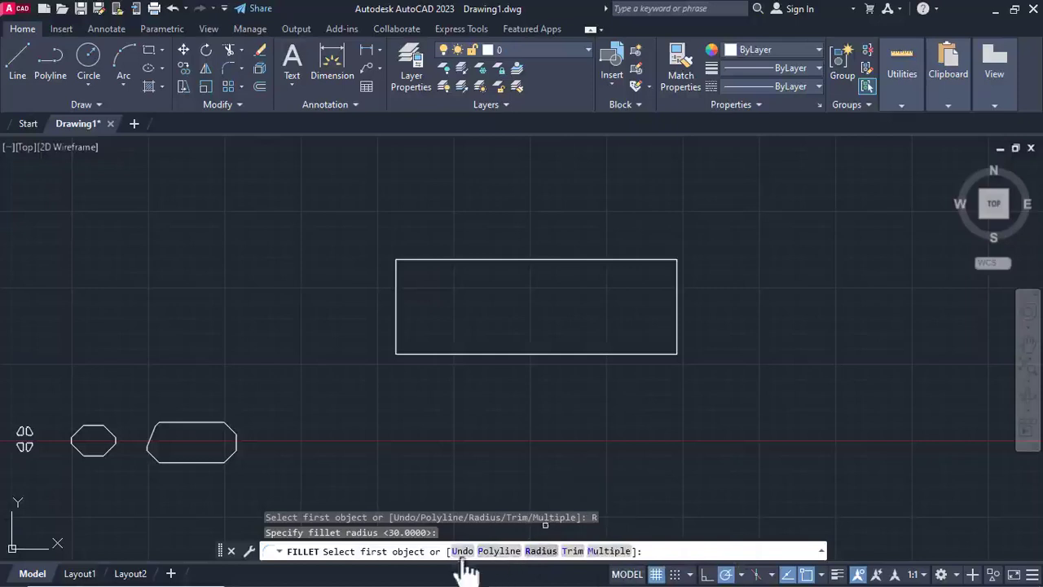
click(497, 551)
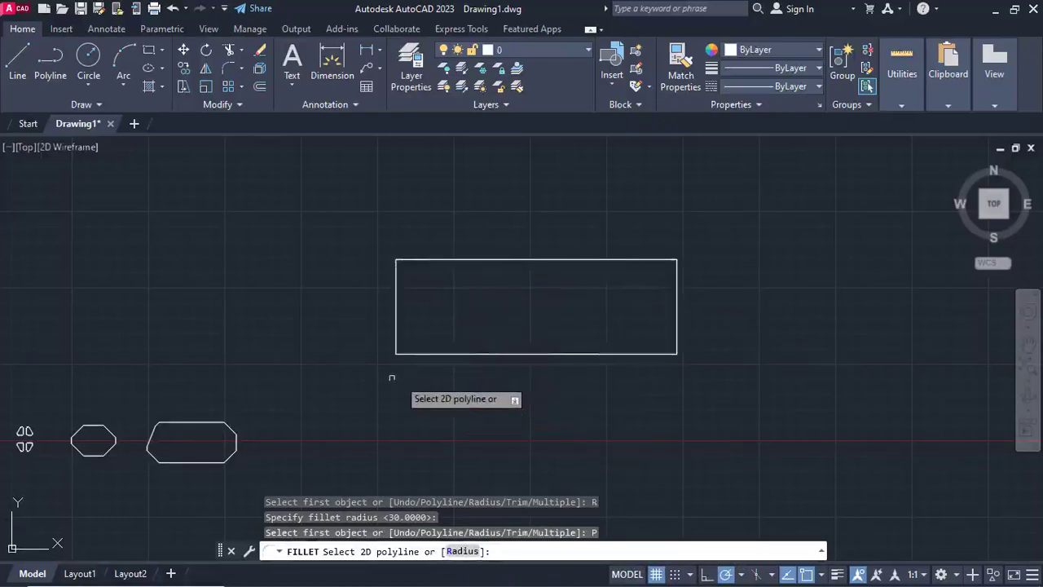
key(Escape)
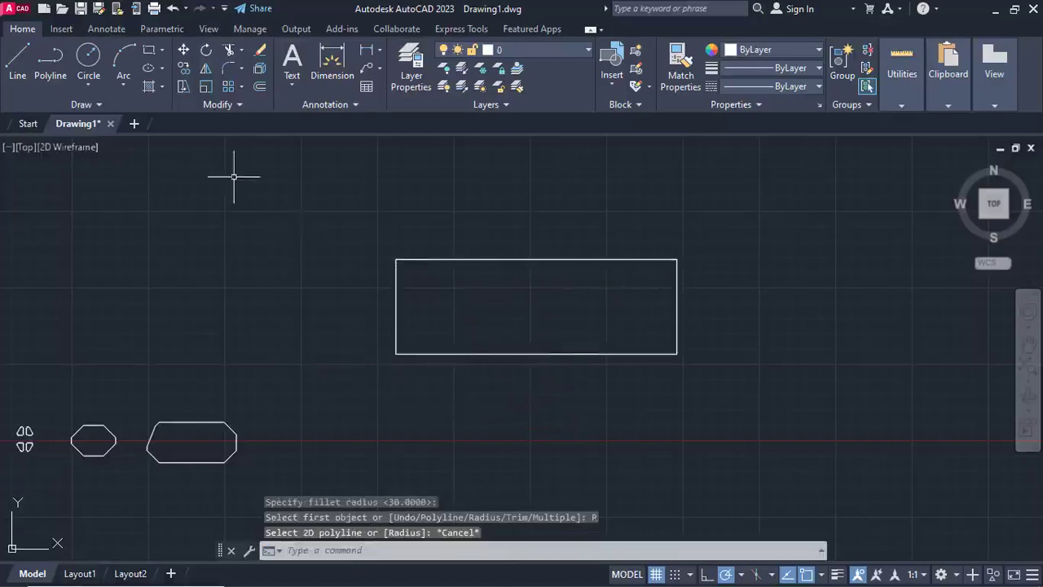
- Draw a small rectangle just below and left of the large rectangle's lower-left corner
click(149, 50)
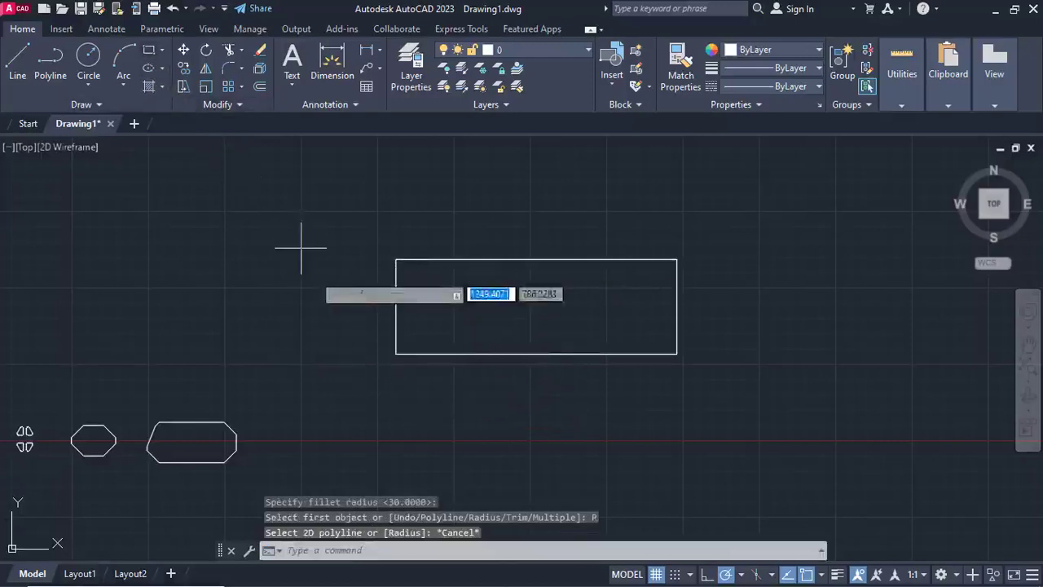
click(360, 402)
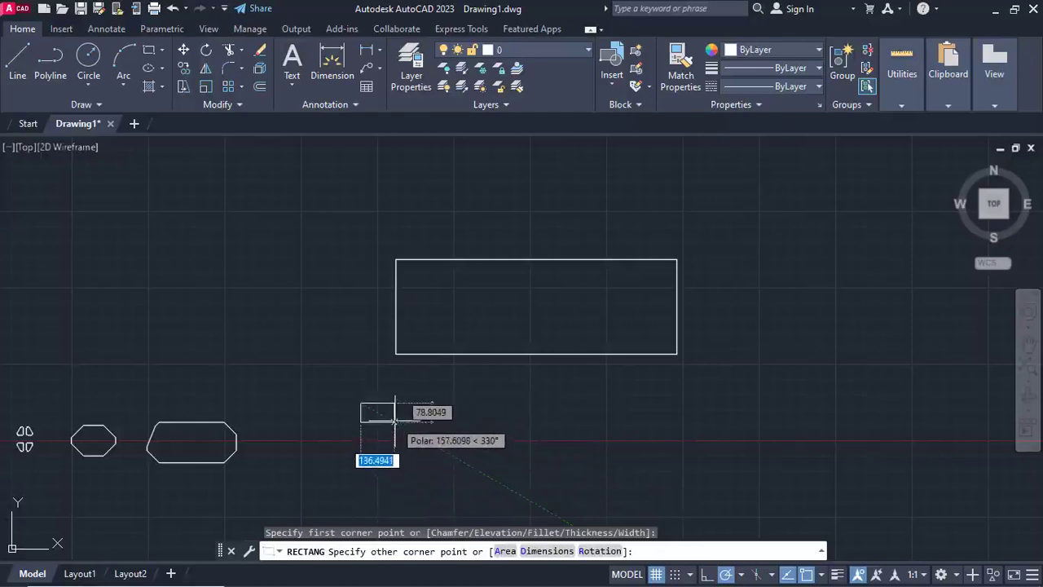
scroll(398, 420, up, 4)
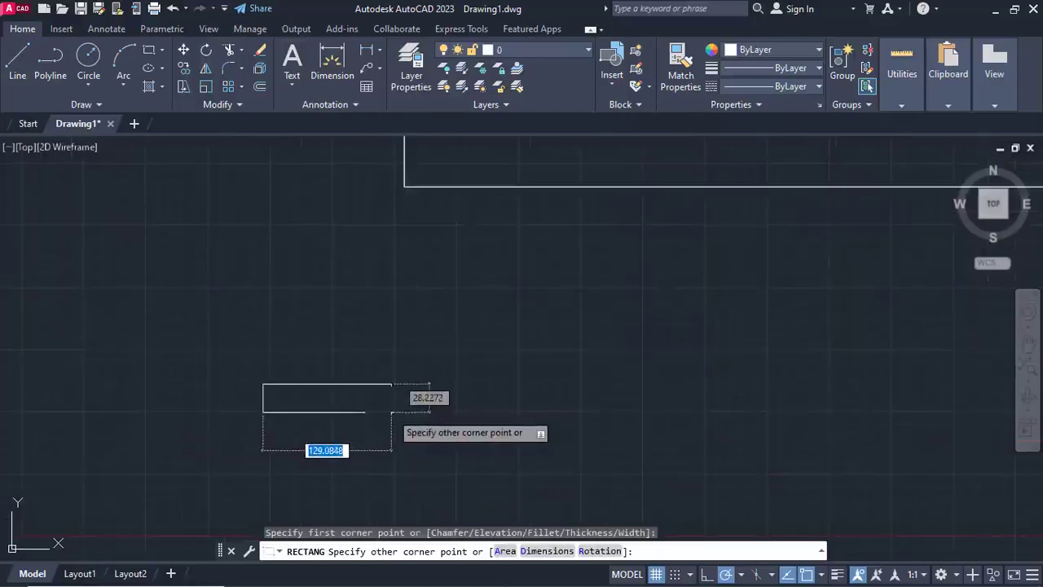
click(354, 437)
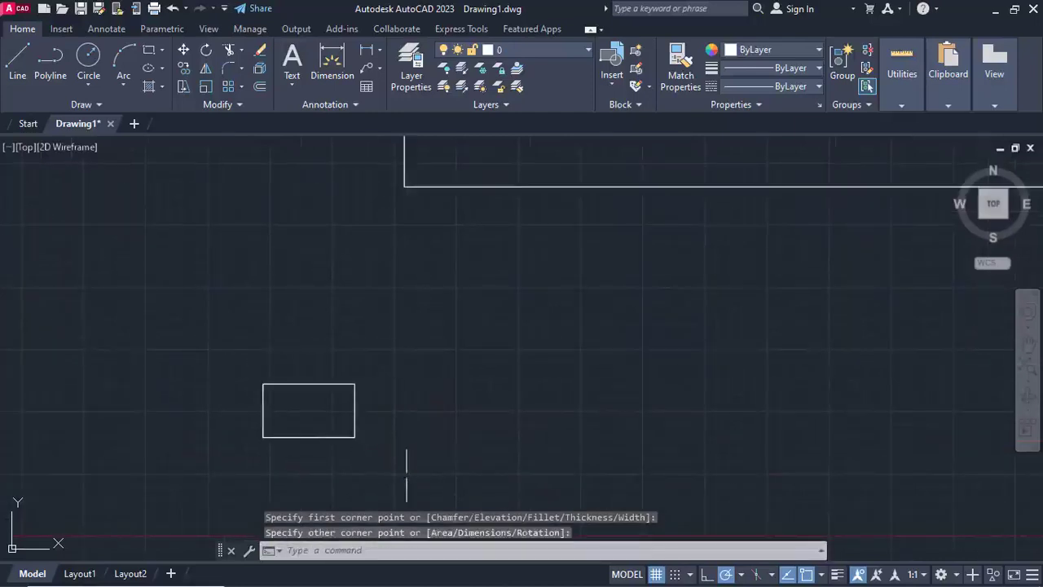
- Fillet the small rectangle as a whole with the Polyline option, keeping the 30 radius
right_click(482, 344)
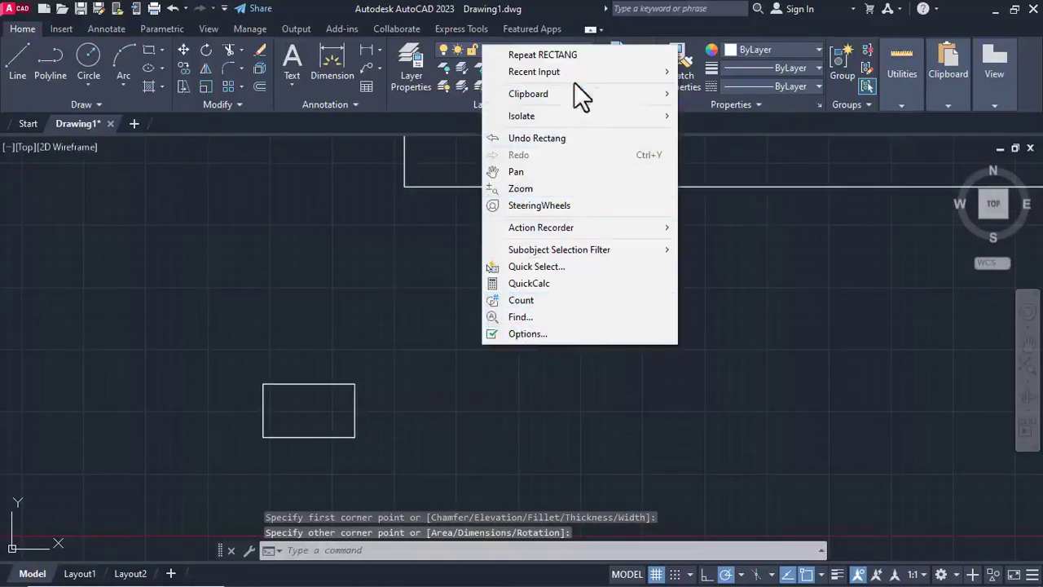
mouse_move(580, 78)
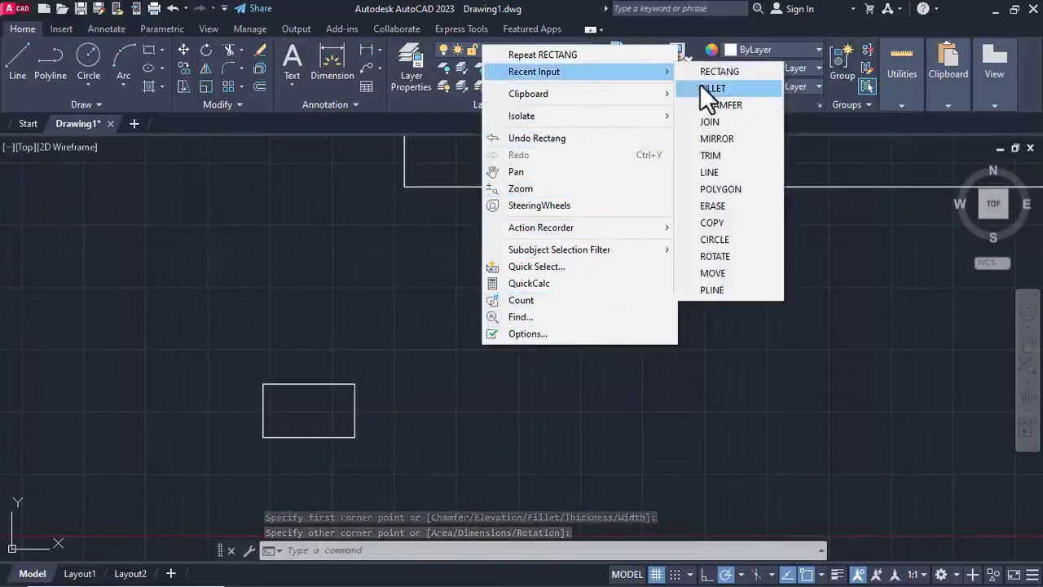
click(699, 85)
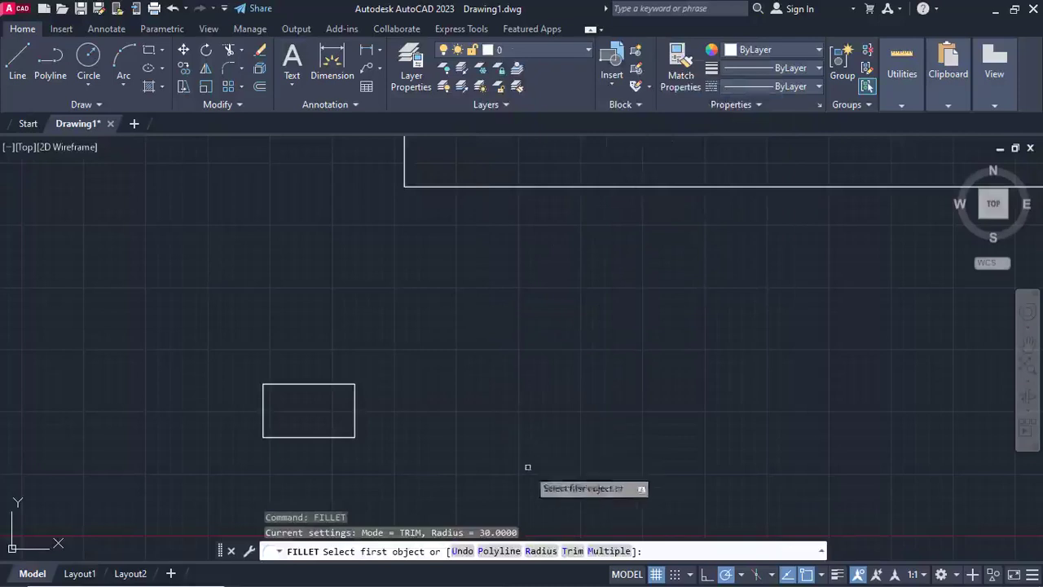
click(497, 551)
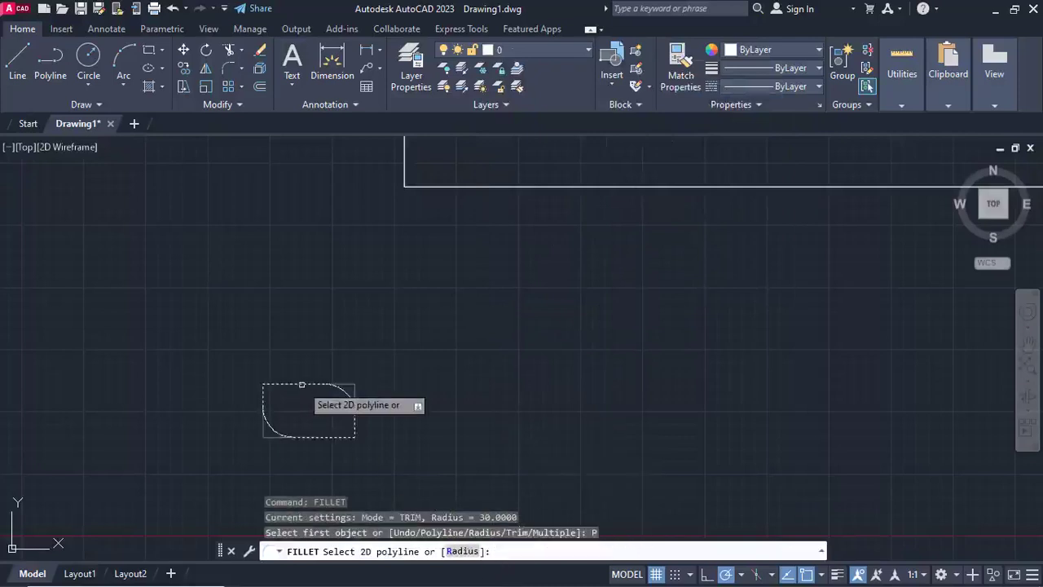
click(302, 384)
scroll(314, 394, up, 4)
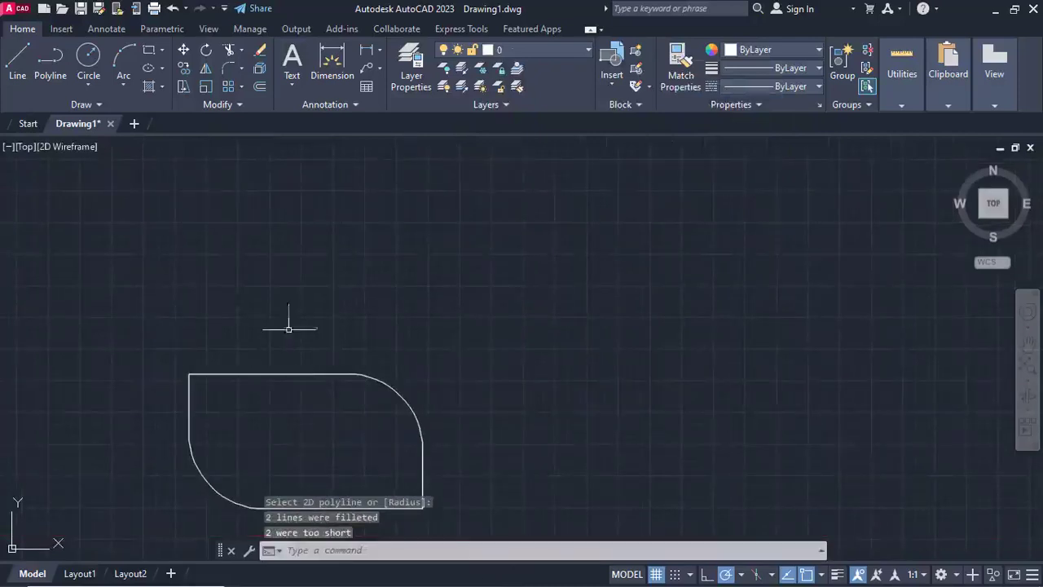
scroll(380, 378, down, 2)
middle_drag(370, 395, 411, 330)
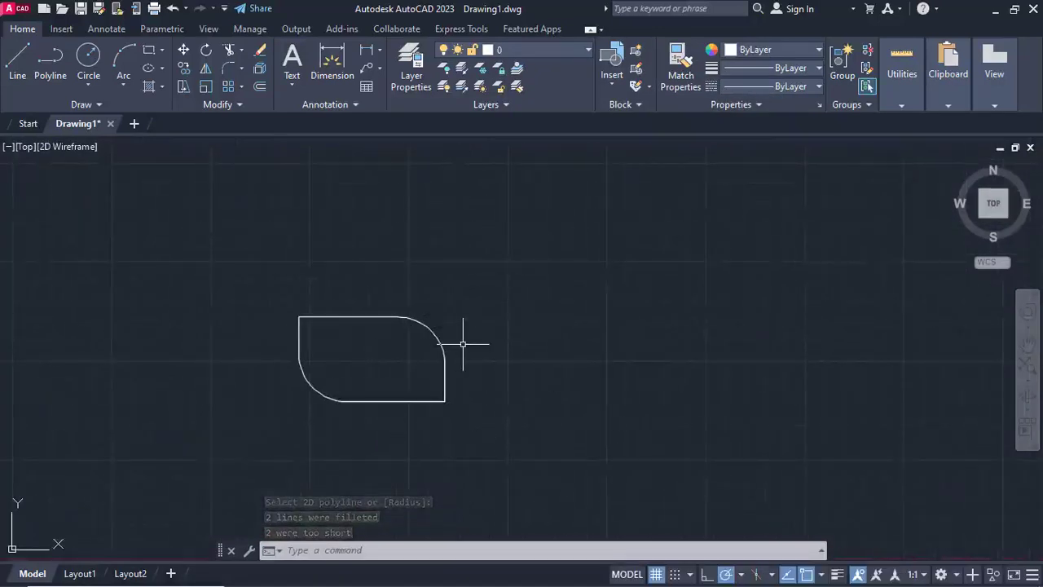
- Draw a polyline left of the large rectangle: long top edge, right side, short bottom edge, then up and left along a notch
scroll(459, 340, down, 6)
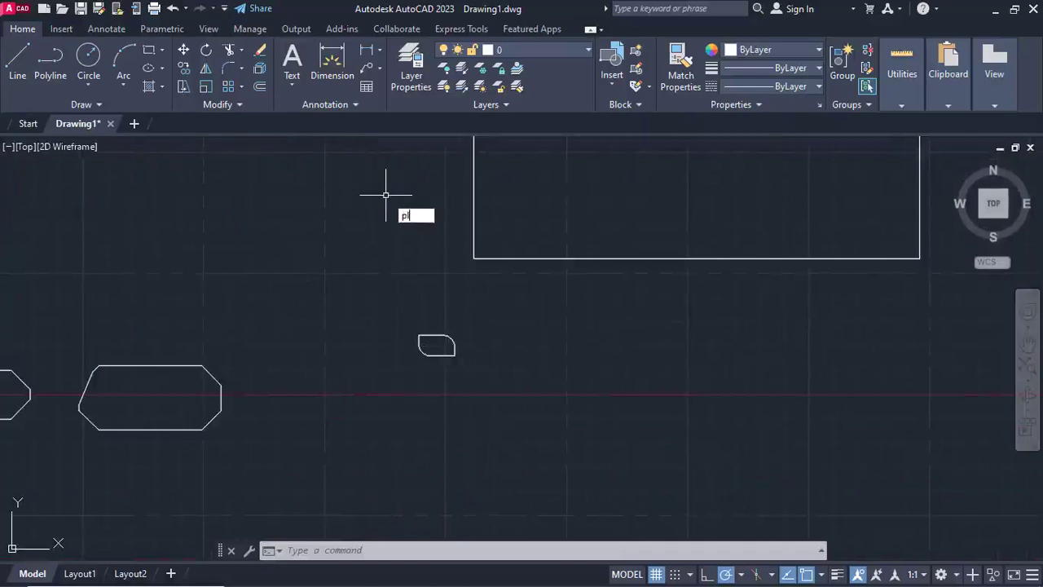
key(Return)
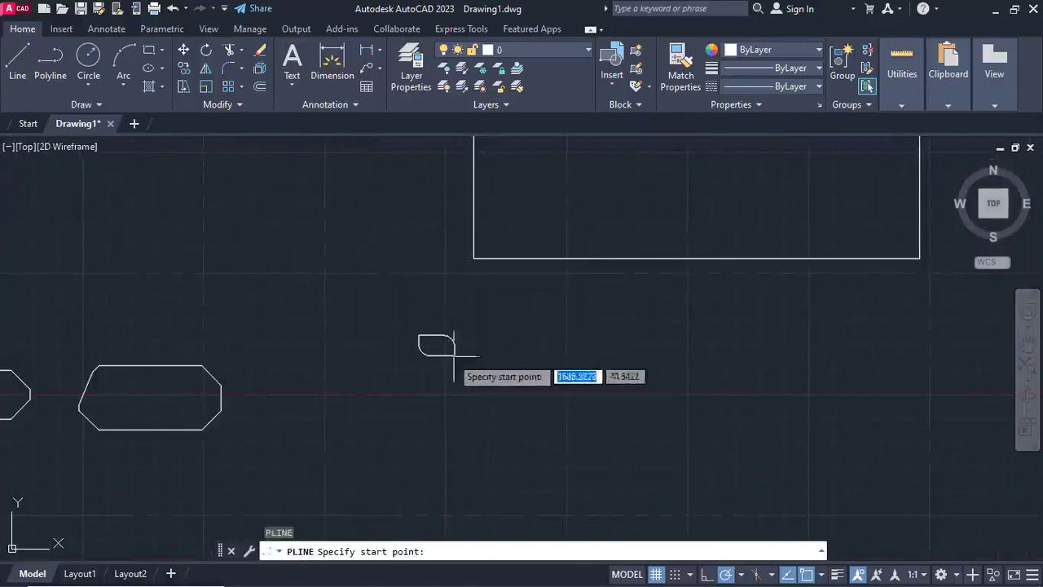
scroll(319, 320, up, 2)
middle_drag(320, 321, 596, 497)
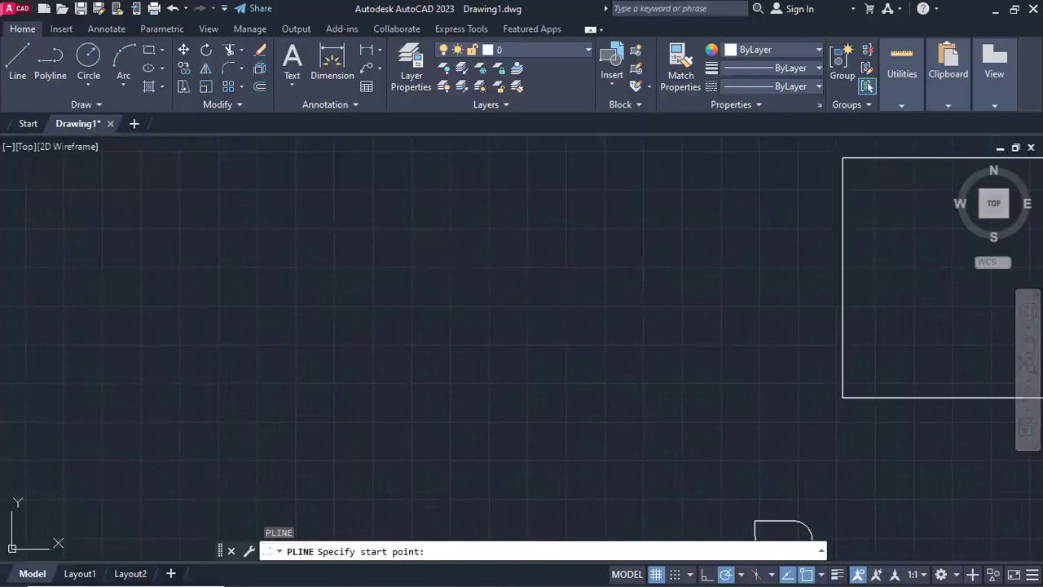
click(306, 222)
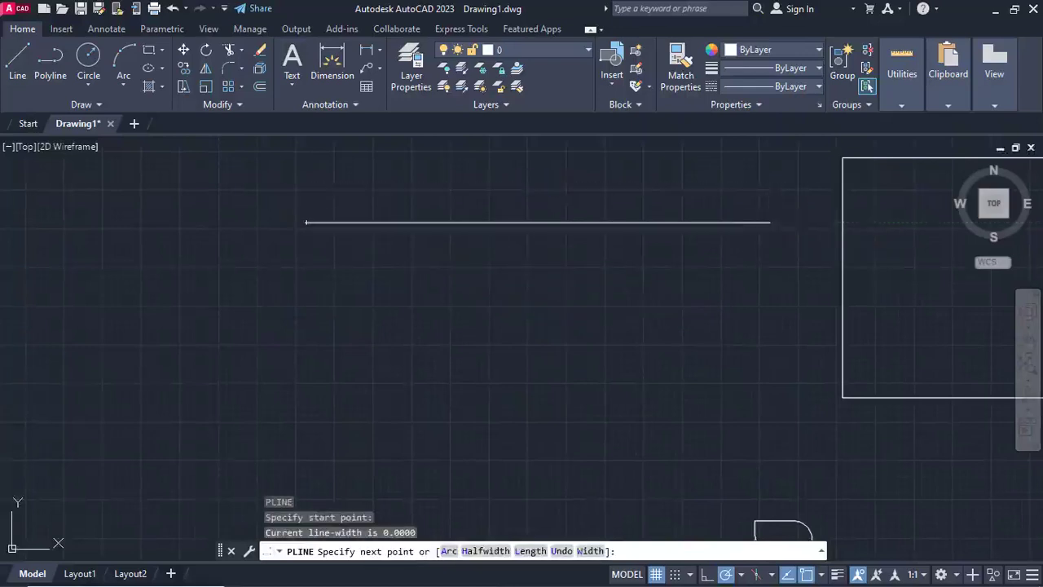
click(770, 222)
click(770, 477)
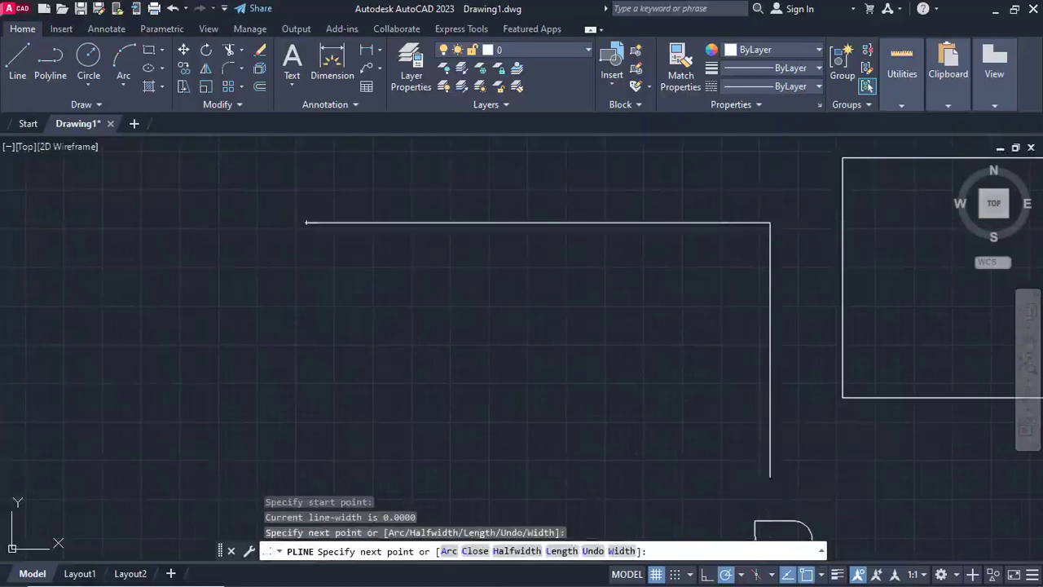
click(585, 476)
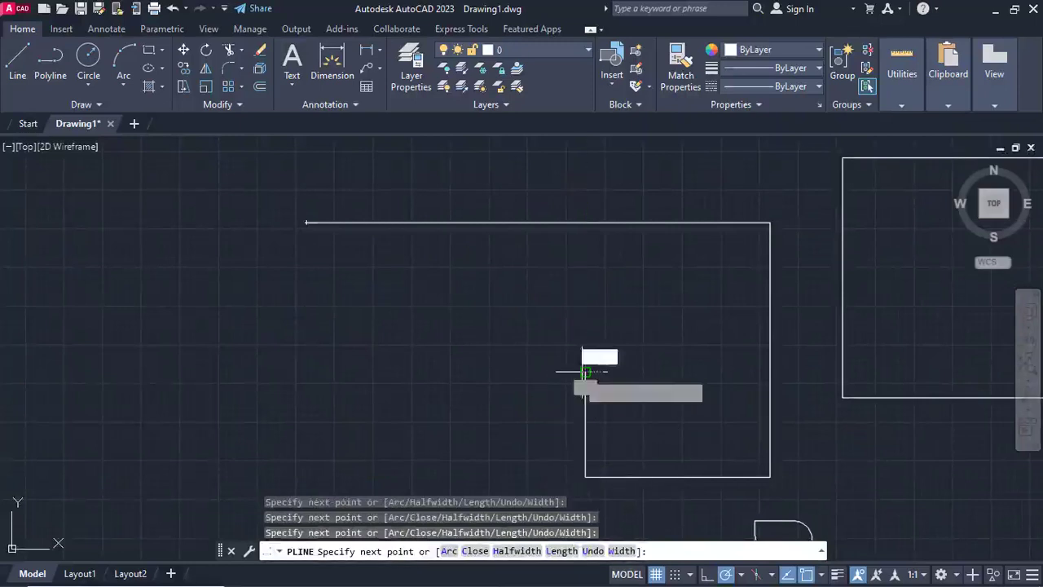
click(583, 372)
click(377, 372)
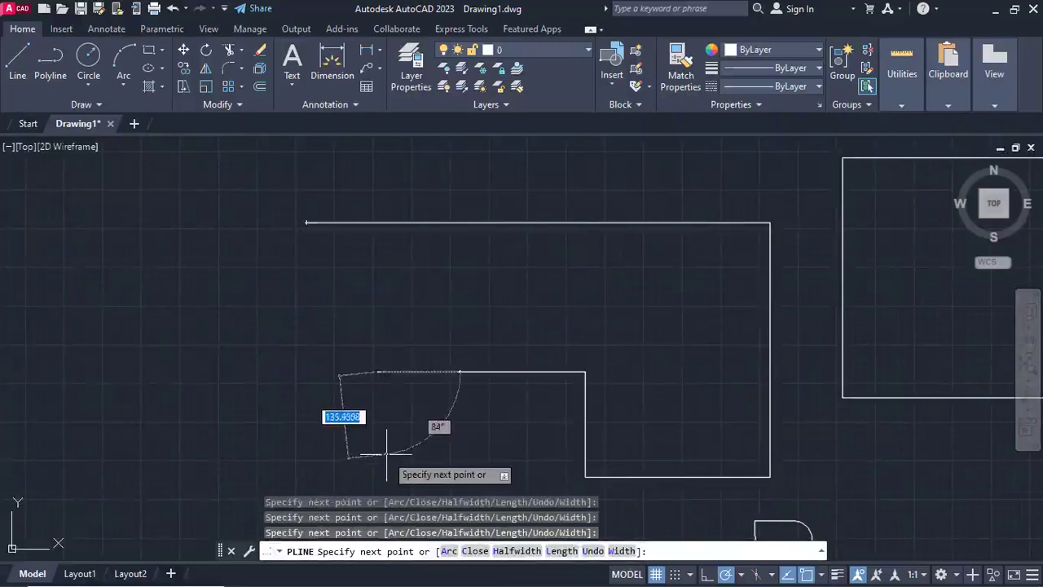
- Continue the polyline down the notch's left side, along the lower-left edge, up the left side and back to its start point
middle_drag(386, 453, 370, 349)
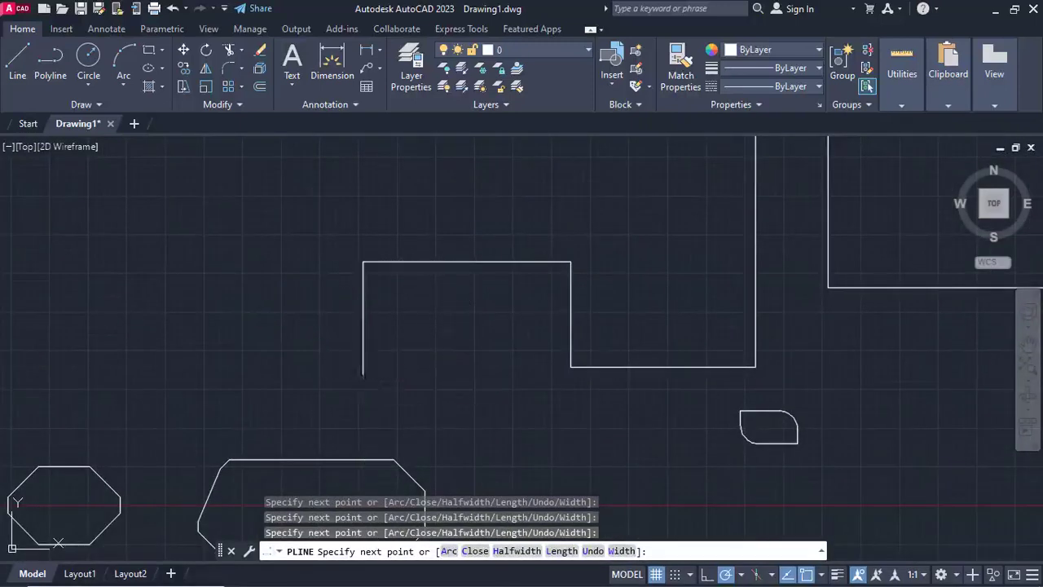
click(362, 373)
middle_drag(163, 361, 326, 447)
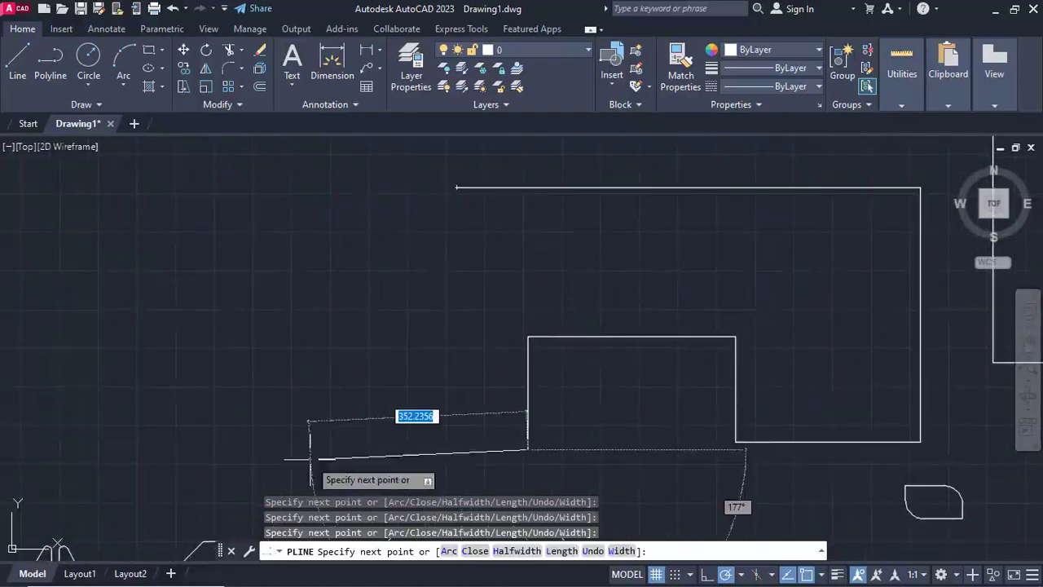
click(304, 445)
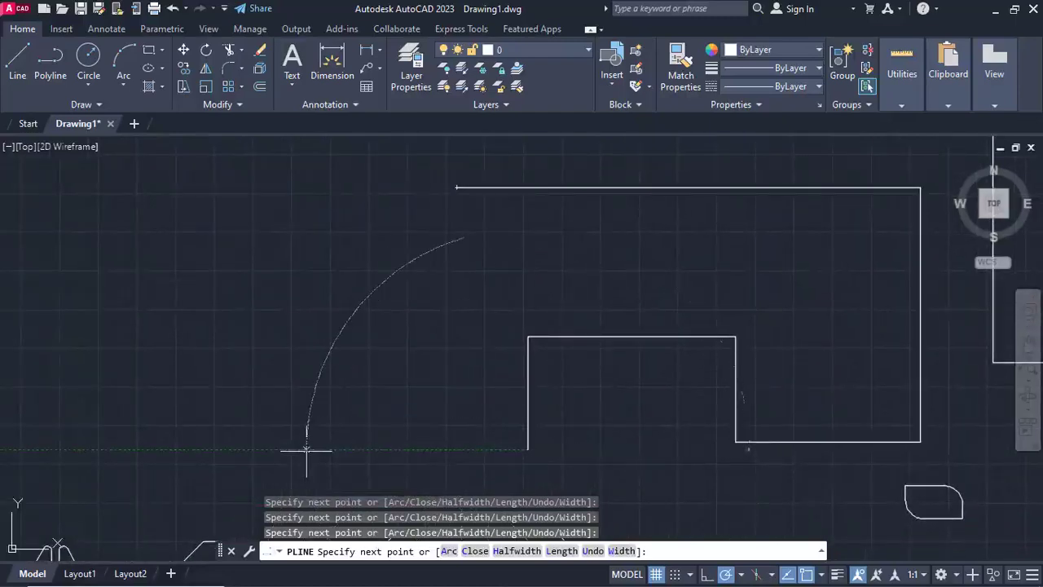
click(307, 188)
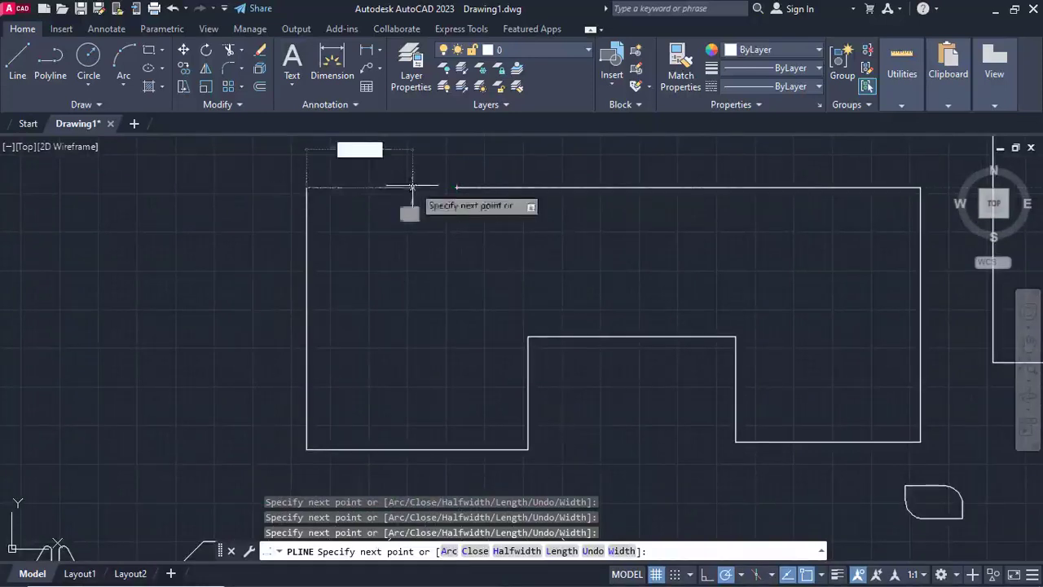
click(457, 188)
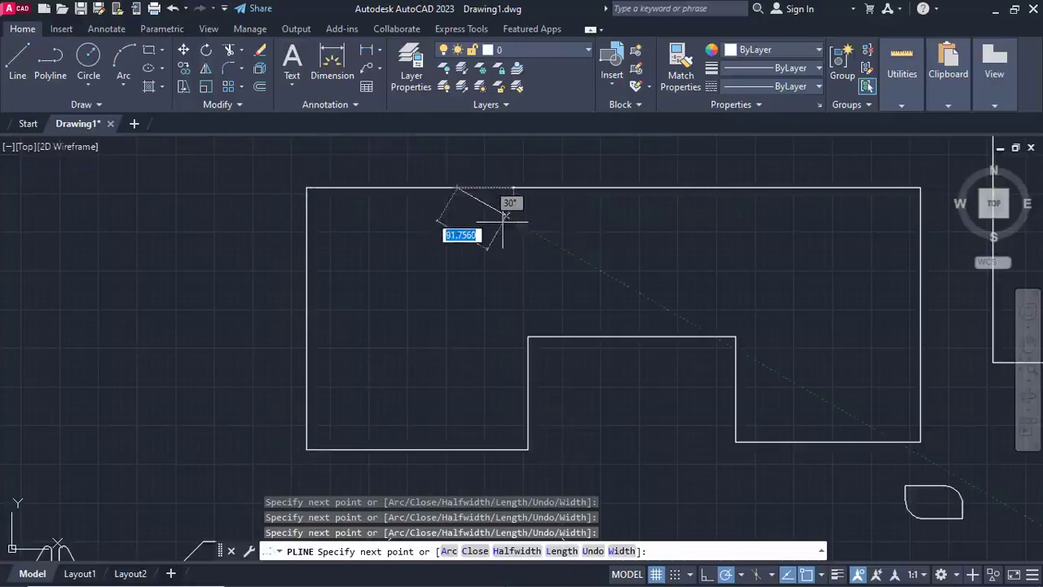
key(Return)
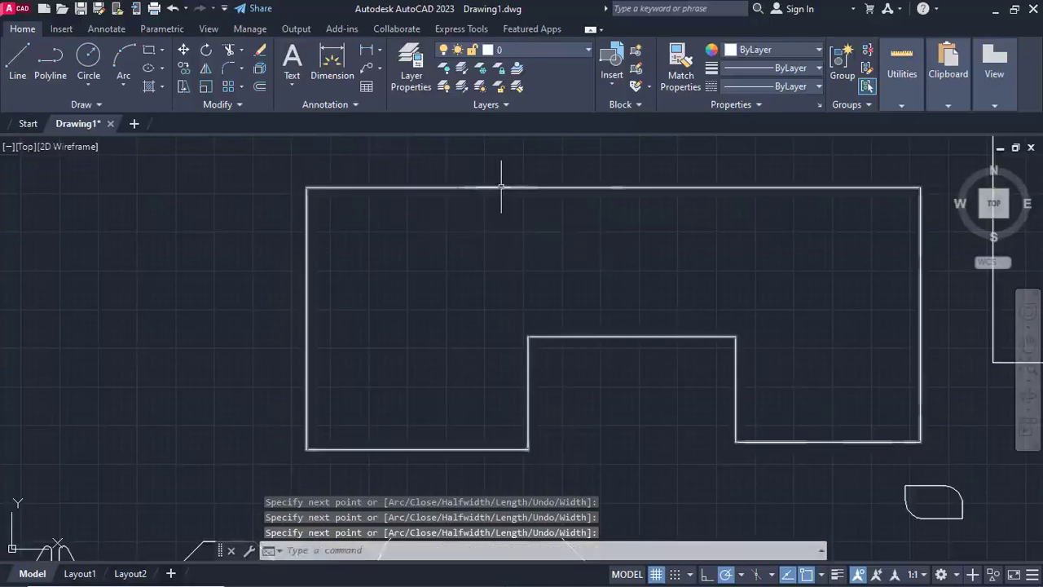
- Fillet the whole notched shape with a radius of 40 using the Polyline option
middle_drag(525, 198, 391, 191)
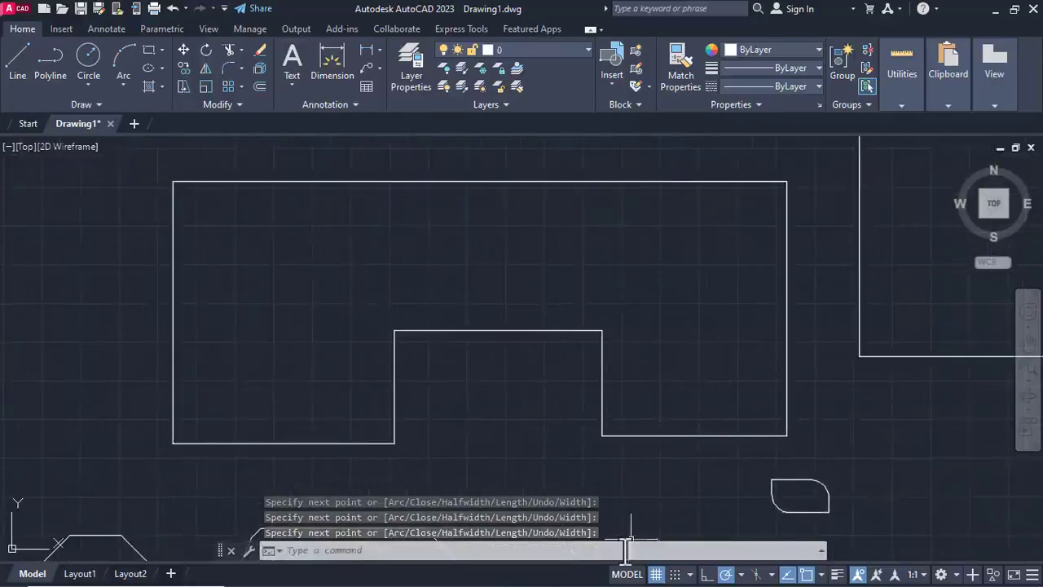
right_click(472, 248)
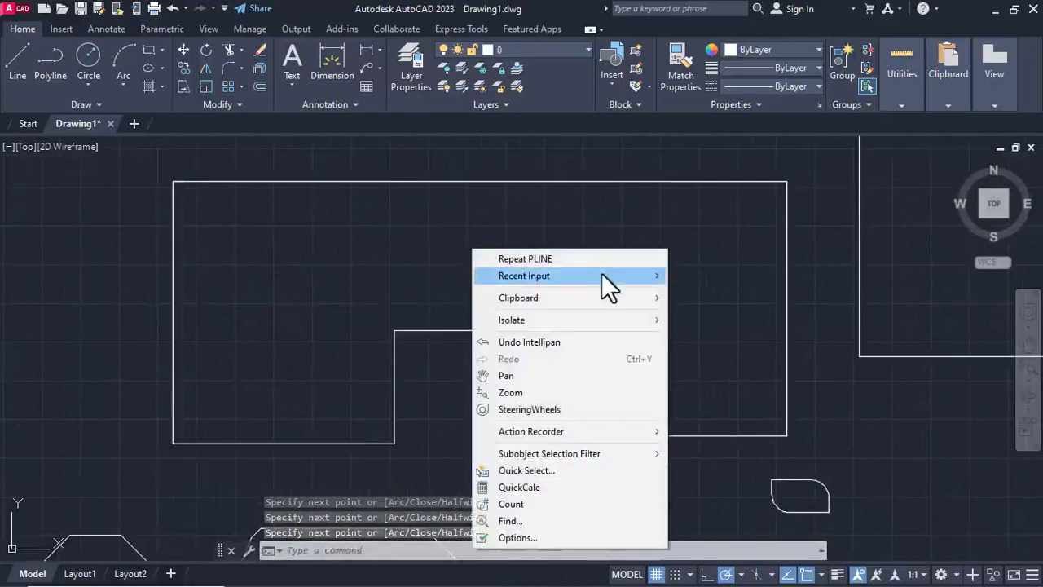
mouse_move(601, 275)
click(702, 290)
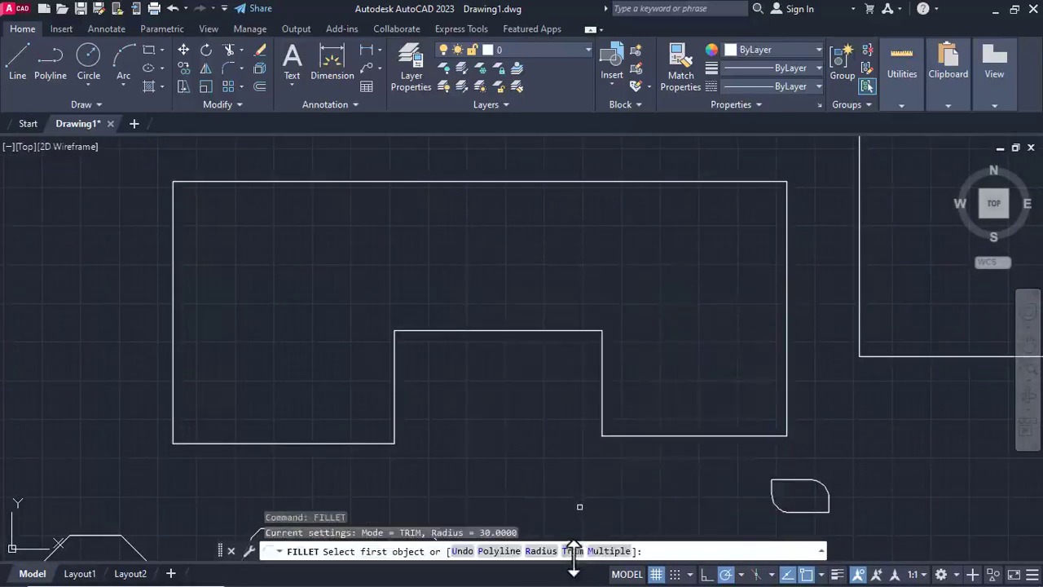
click(544, 550)
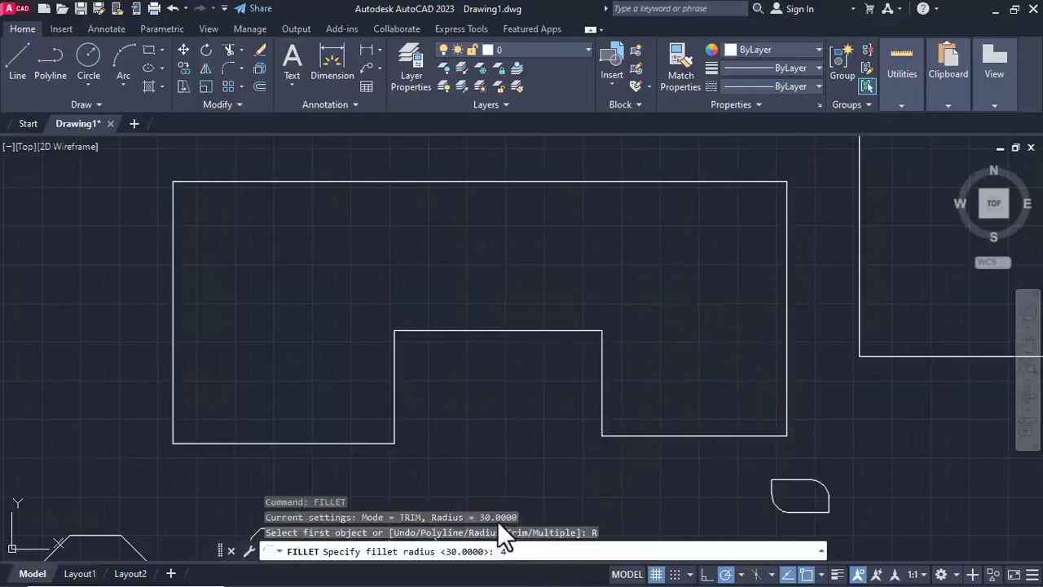
text(40)
key(Return)
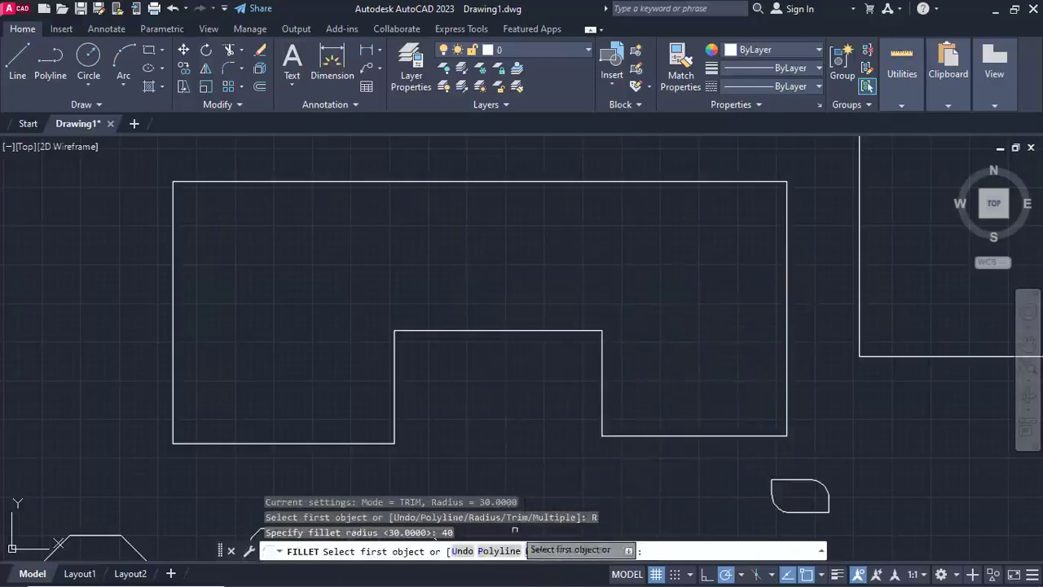
click(499, 551)
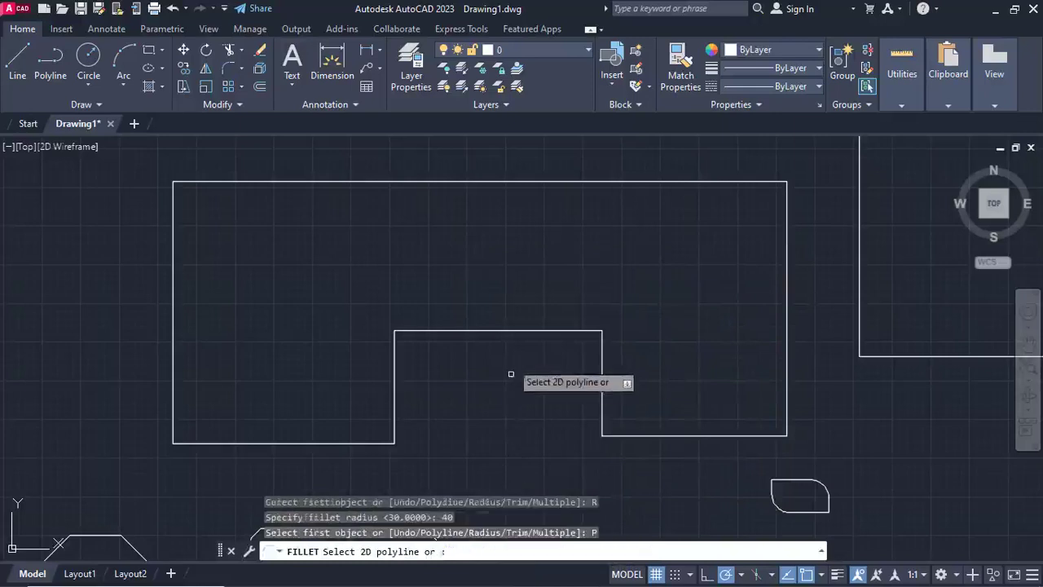
click(511, 331)
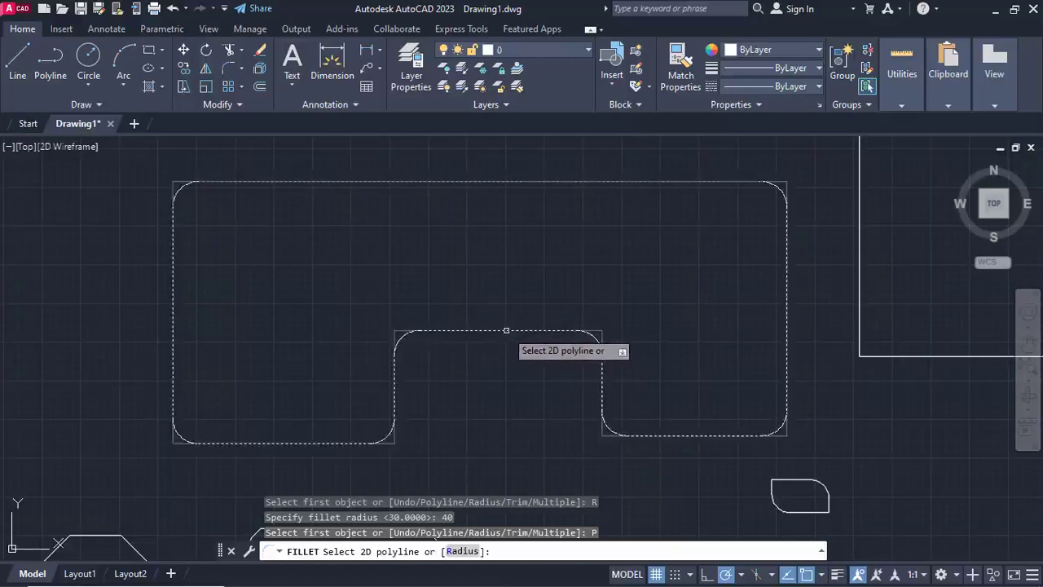
click(505, 331)
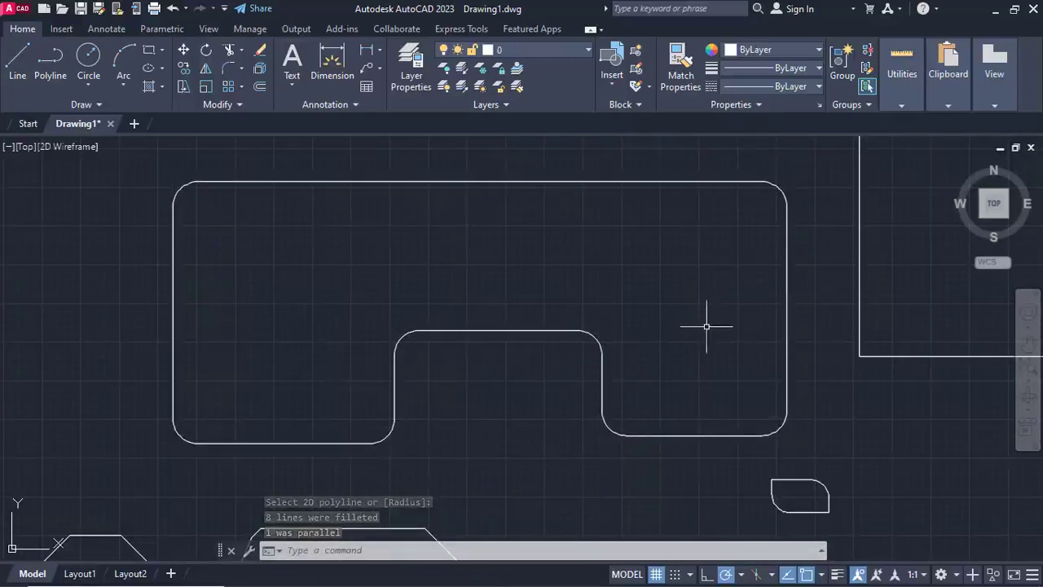
- Start a Fillet with the Multiple option, keeping the 40 radius, and round the large rectangle's upper-left corner
scroll(818, 322, down, 2)
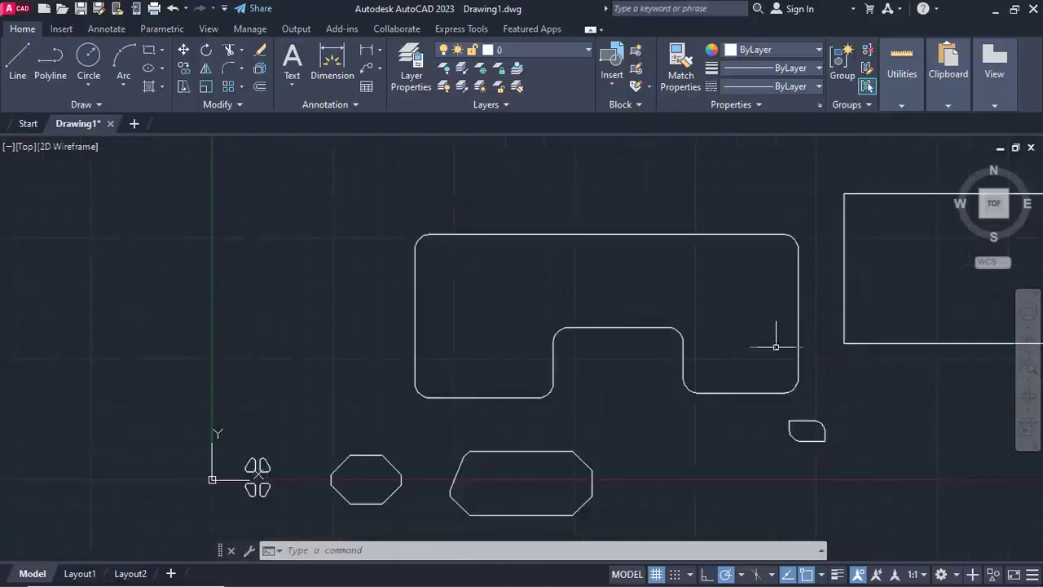
middle_drag(736, 348, 599, 335)
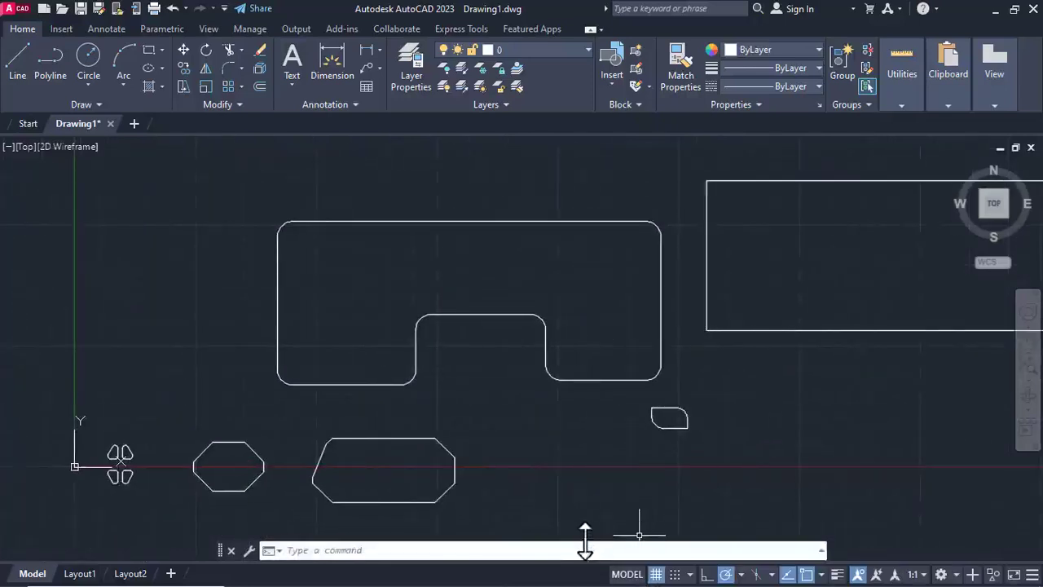
key(Return)
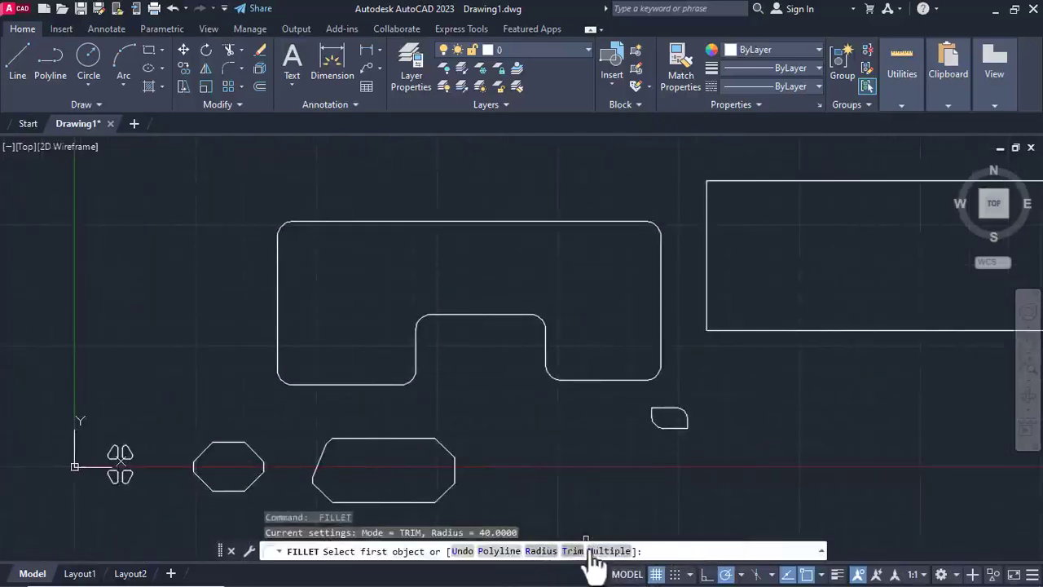
click(611, 551)
scroll(651, 418, up, 2)
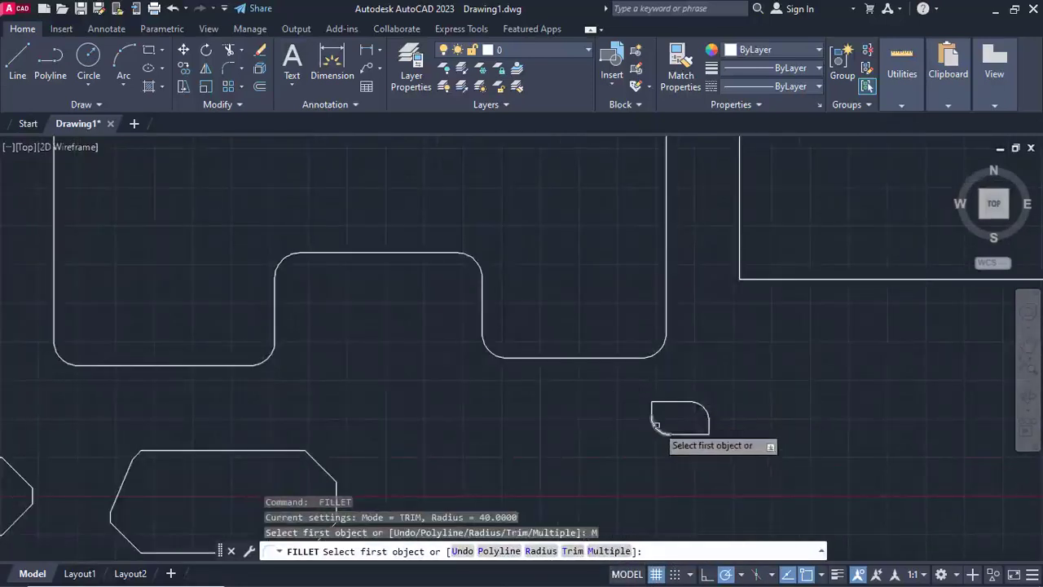
scroll(655, 418, up, 3)
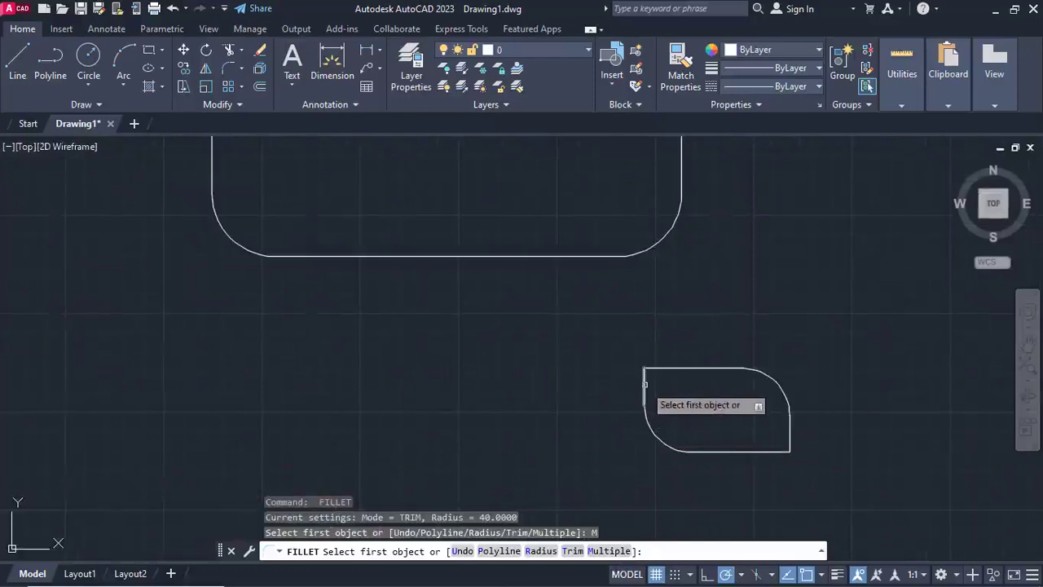
scroll(643, 382, down, 3)
middle_drag(750, 268, 379, 413)
scroll(424, 367, down, 2)
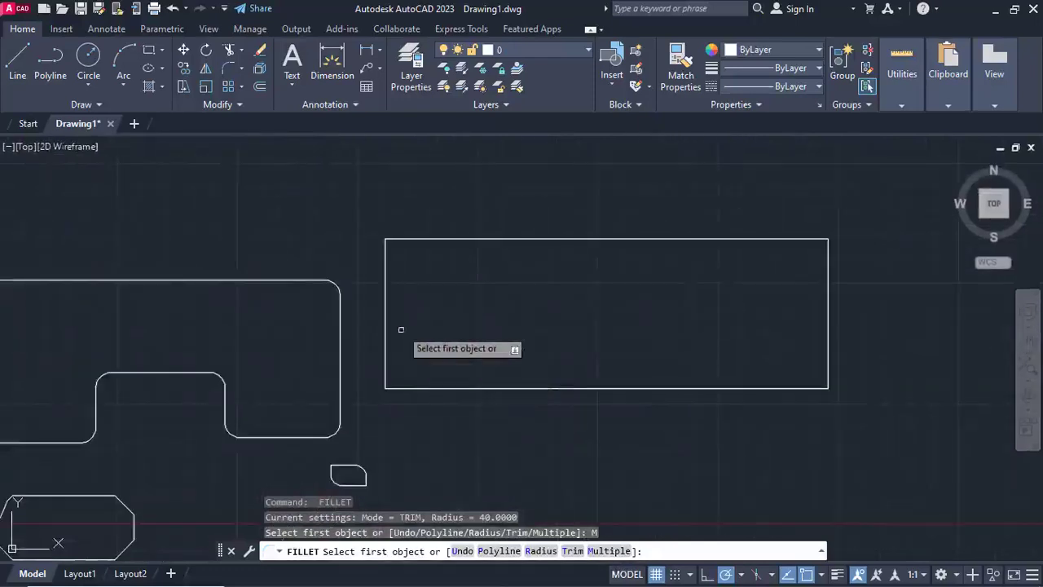
click(389, 276)
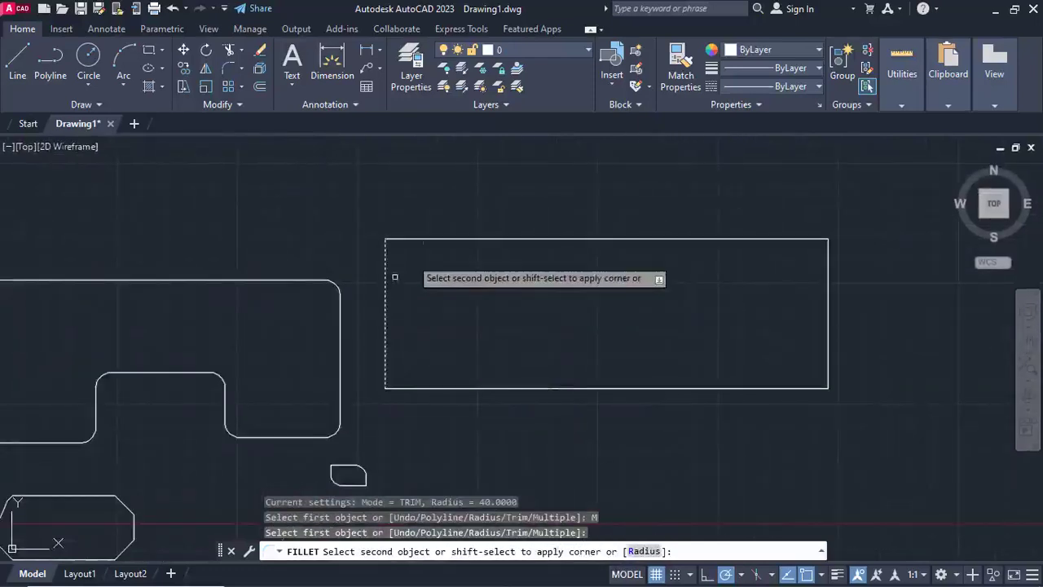
click(432, 239)
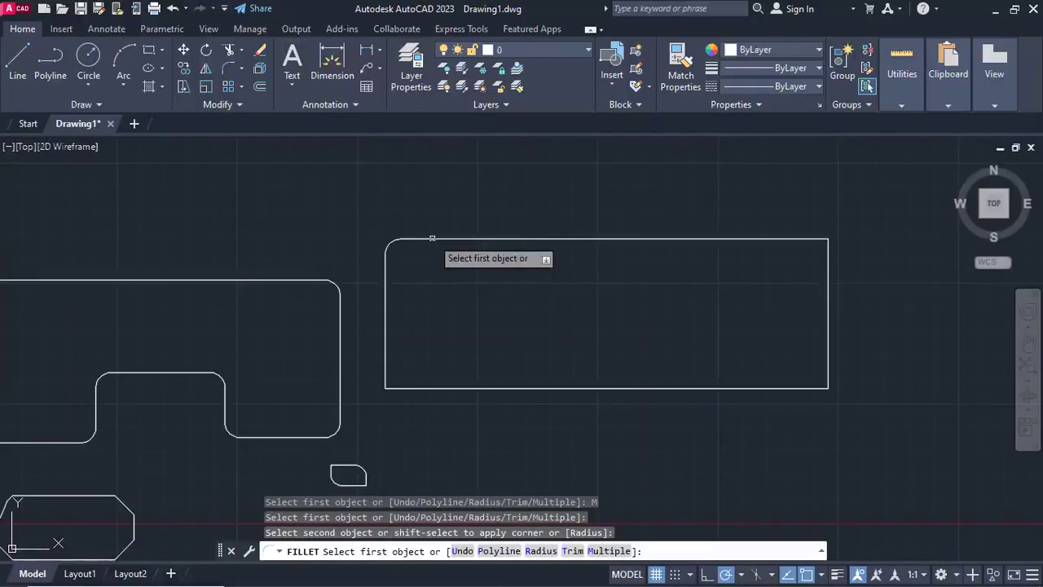
- Round the large rectangle's upper-right and lower-right corners in the same Fillet command, then end it
click(741, 239)
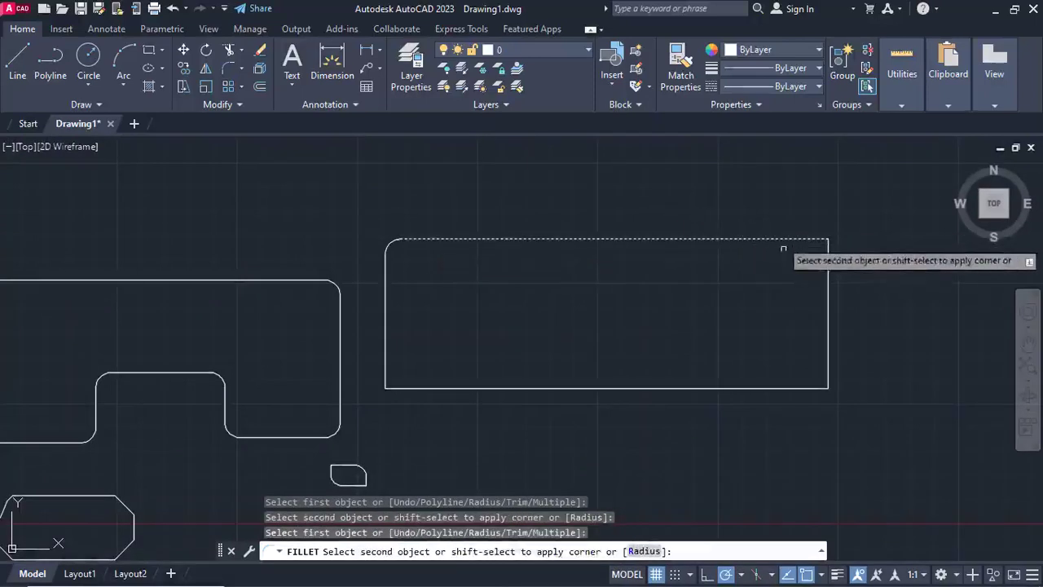
click(828, 289)
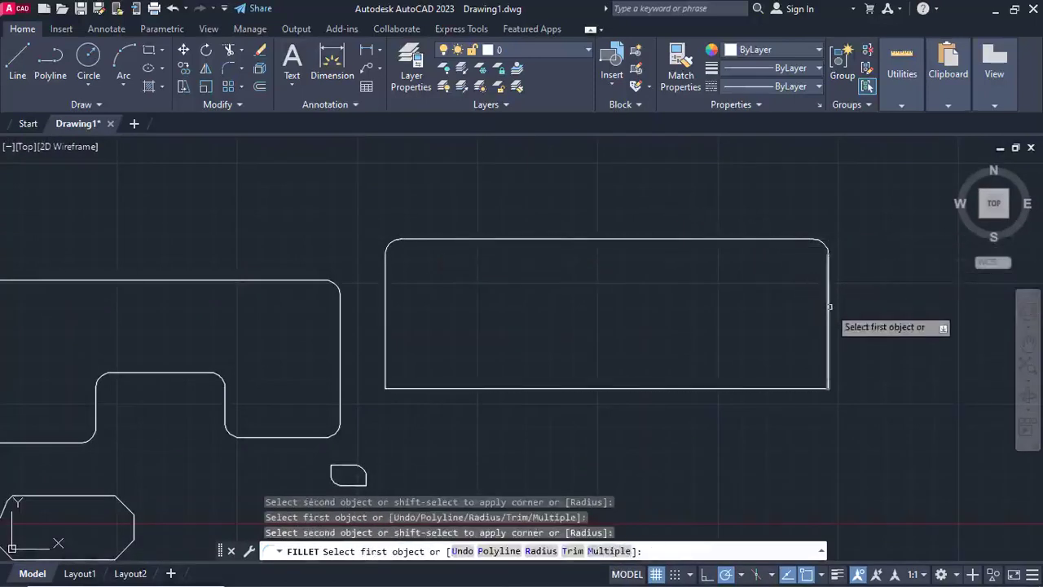
click(829, 310)
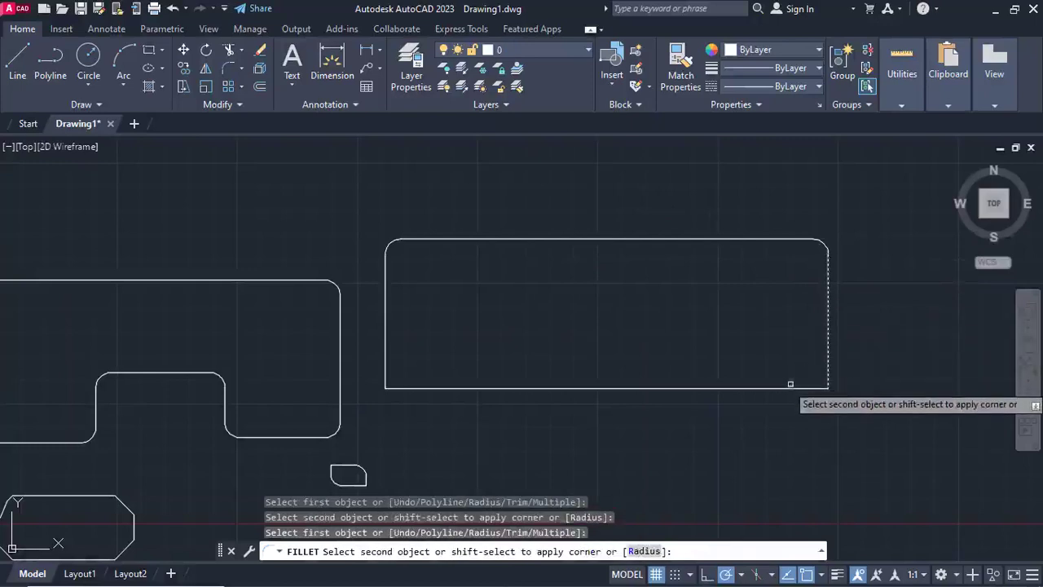
click(788, 386)
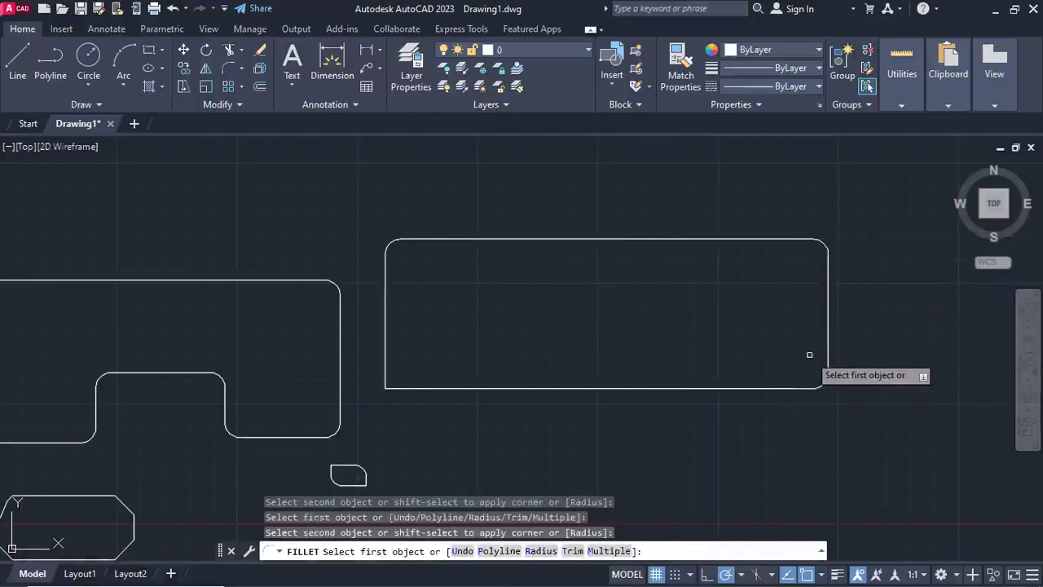
key(Escape)
- Chamfer the large rectangle's upper-left corner between its left and top edges, with both chamfer distances at 50
scroll(759, 326, down, 4)
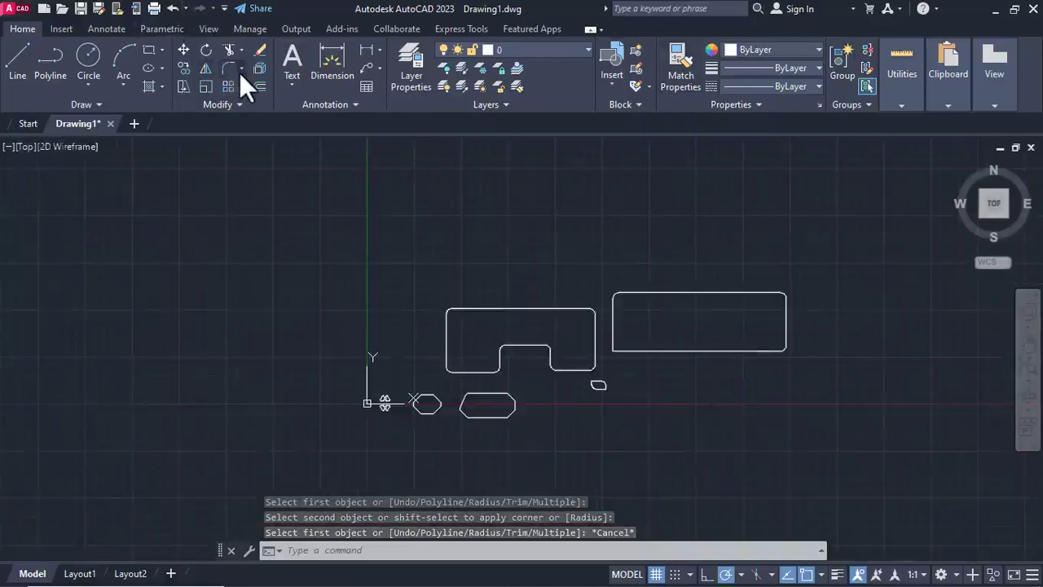
click(240, 72)
click(258, 128)
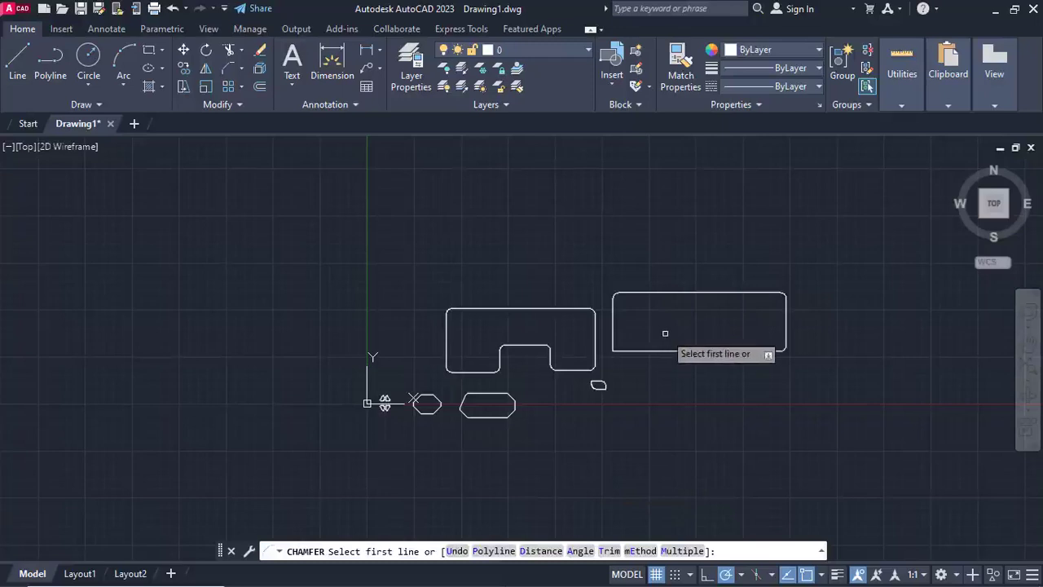
mouse_move(676, 327)
middle_down()
mouse_move(649, 325)
mouse_move(514, 366)
middle_up()
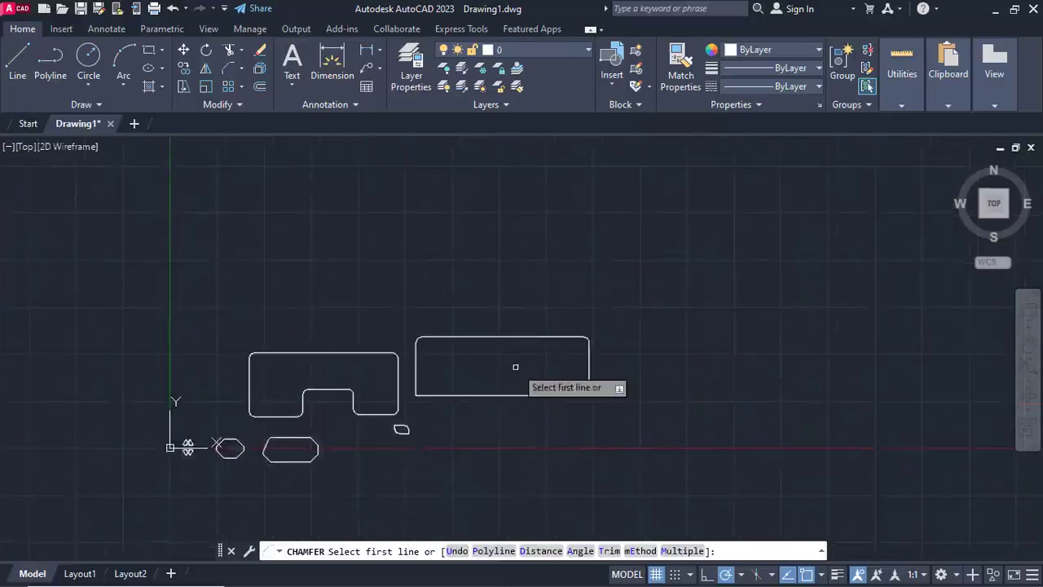
scroll(503, 364, up, 2)
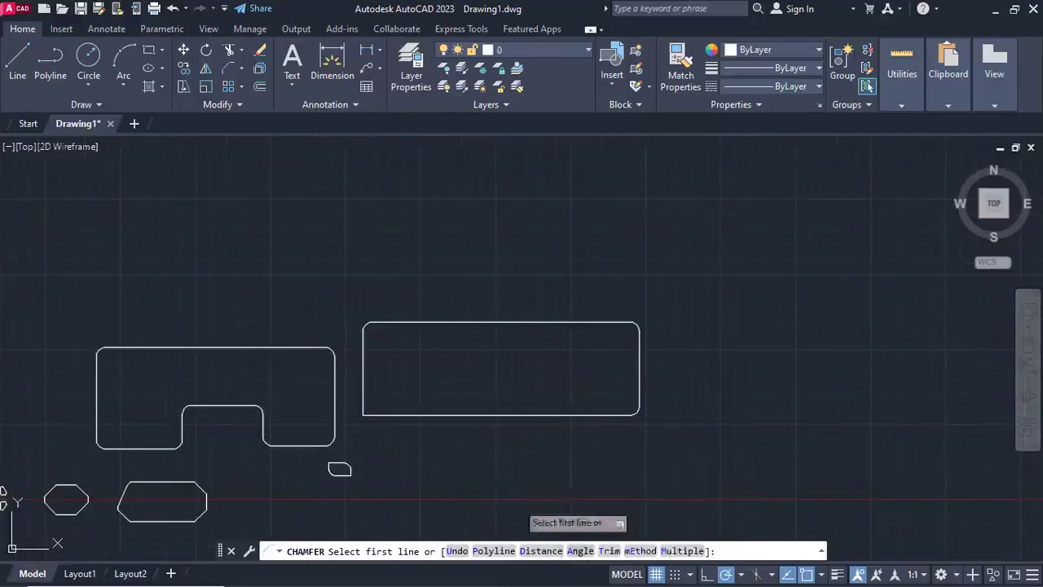
click(540, 551)
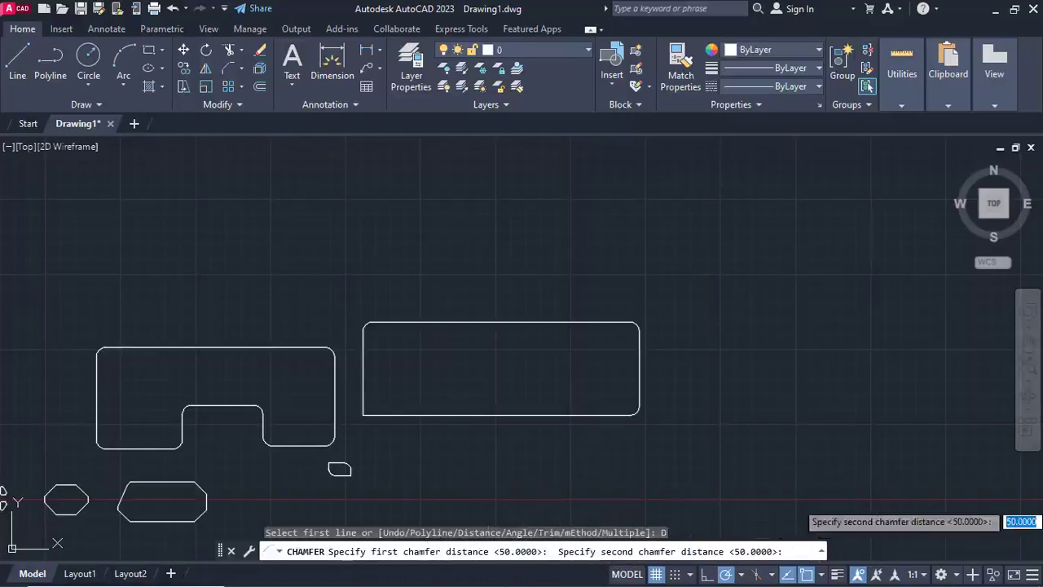
key(Return)
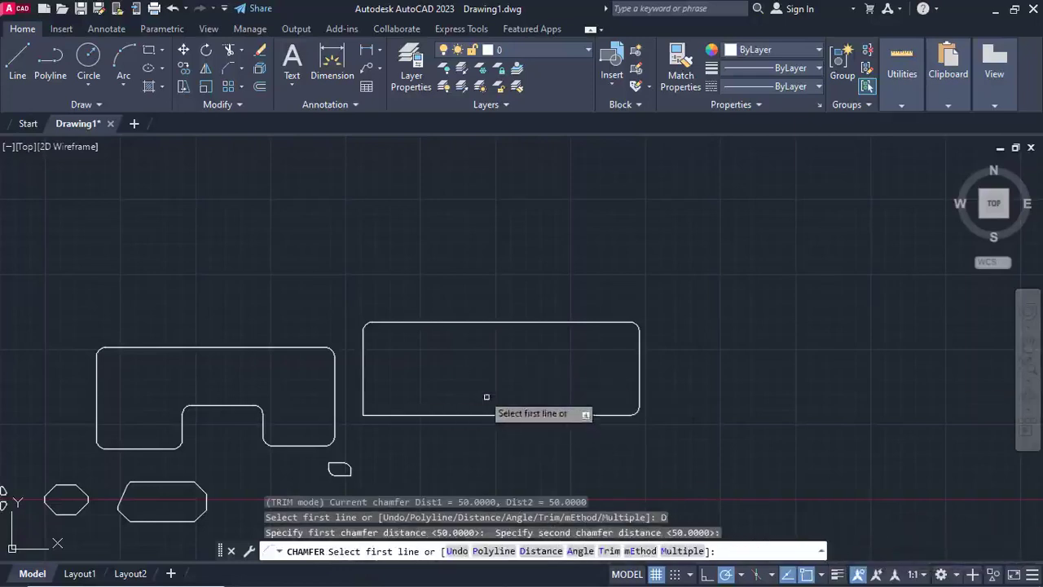
scroll(369, 347, up, 2)
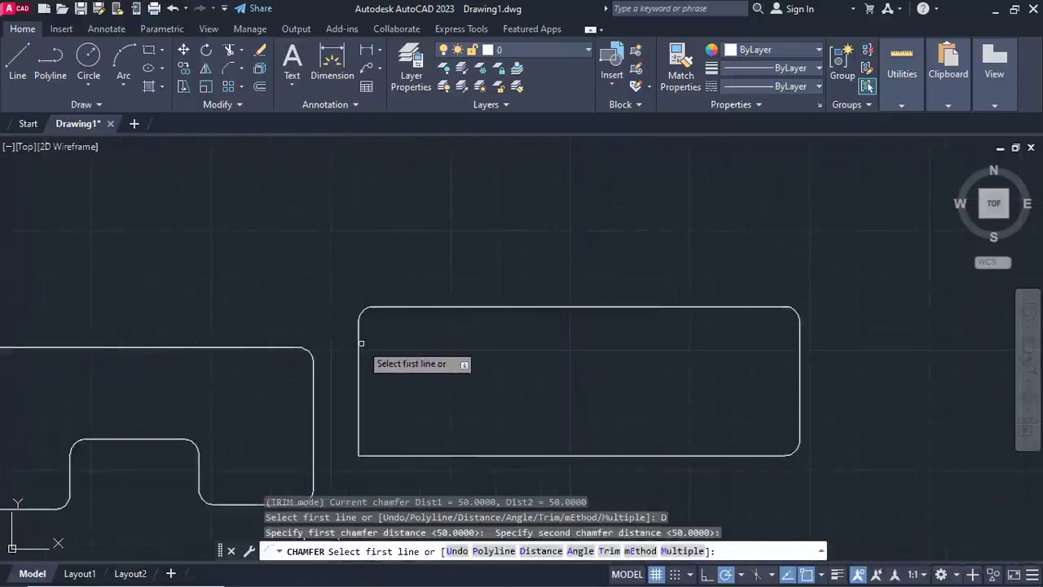
click(359, 343)
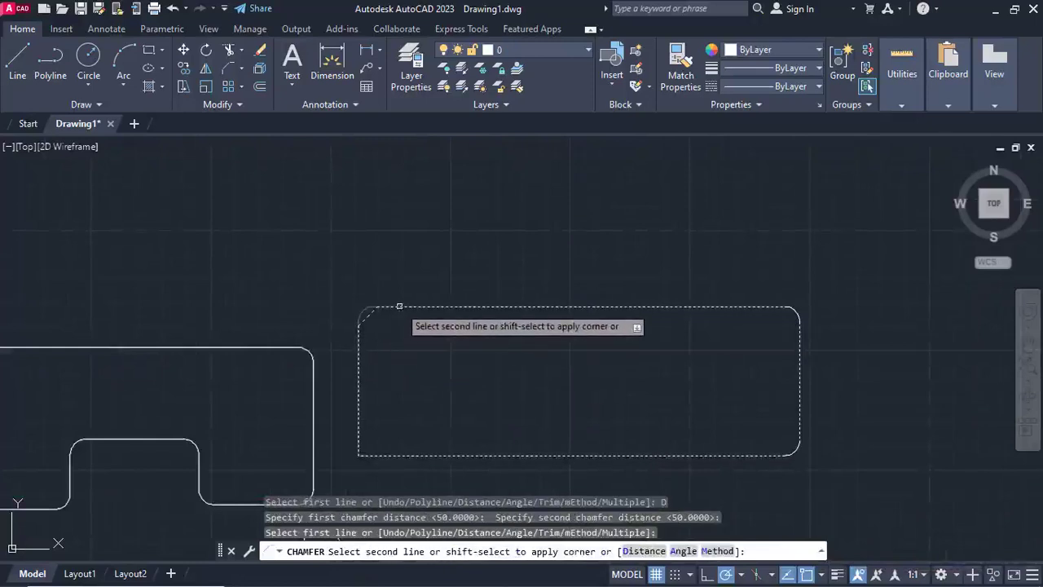
click(399, 306)
scroll(375, 316, up, 3)
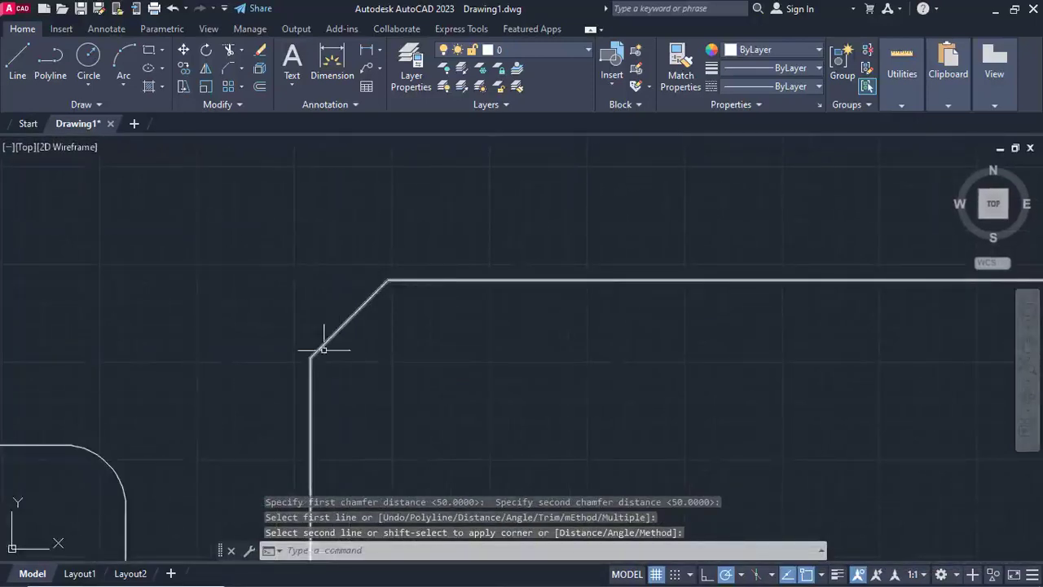
- Chamfer all corners of the large rectangle at once using the Polyline option with the 50 distances
scroll(348, 334, down, 4)
scroll(348, 334, down, 5)
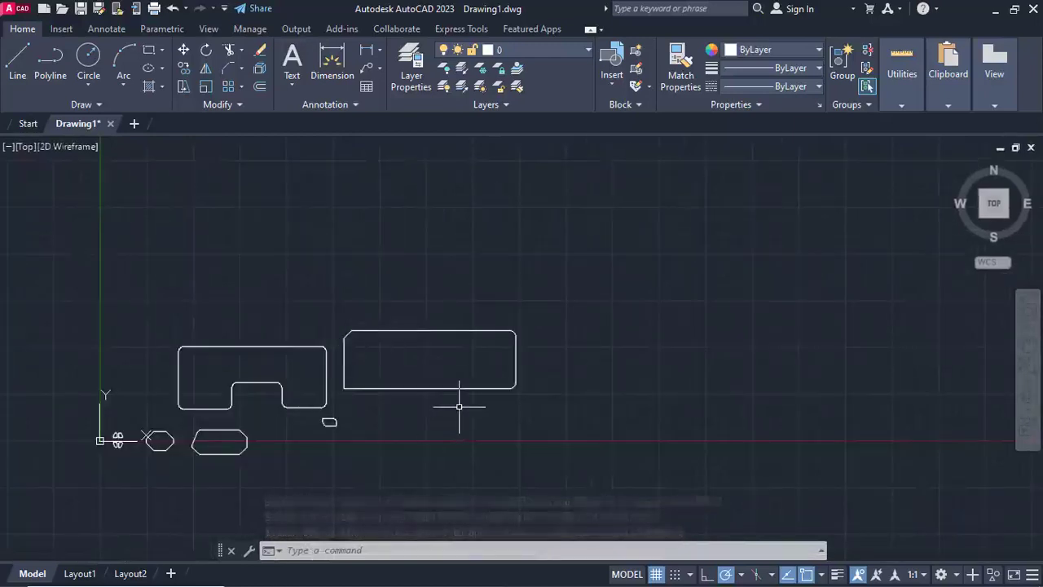
key(Return)
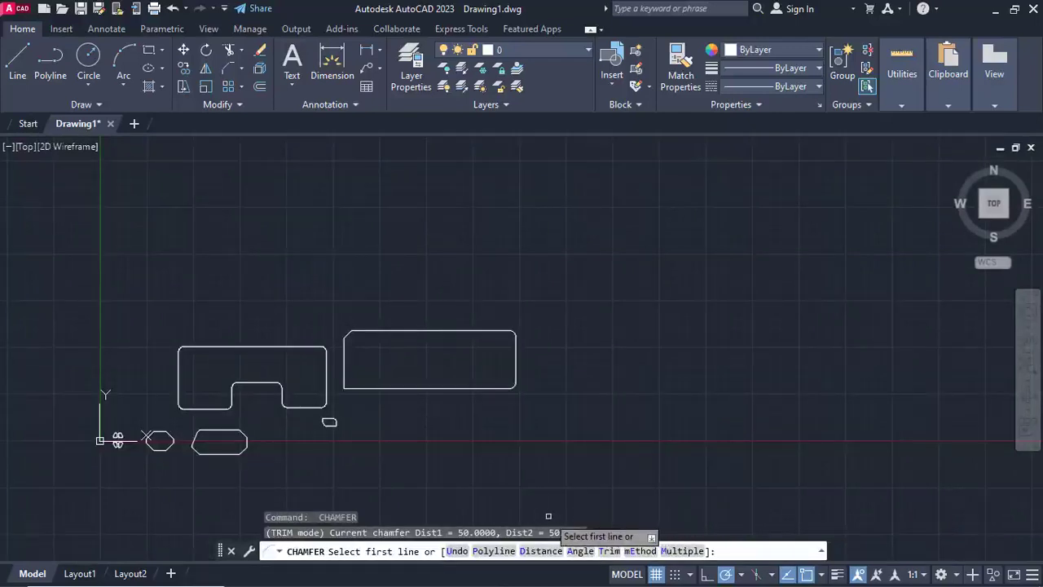
click(493, 550)
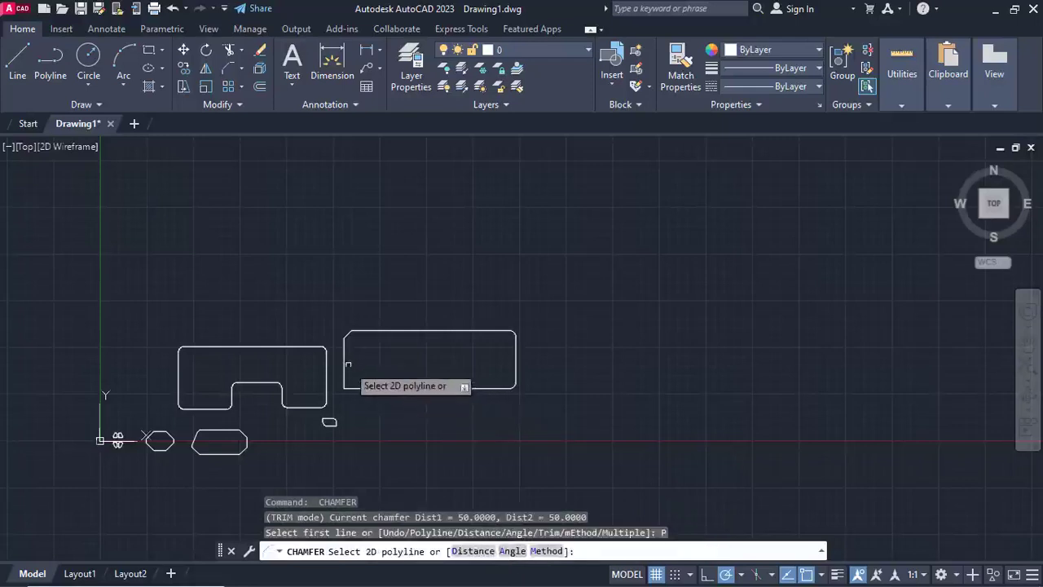
scroll(350, 361, up, 4)
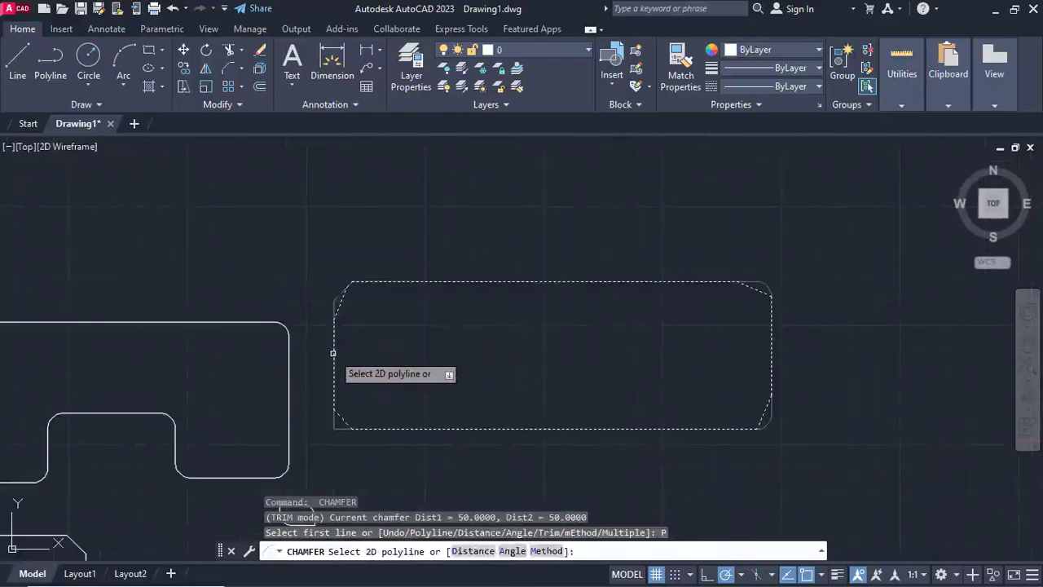
click(334, 352)
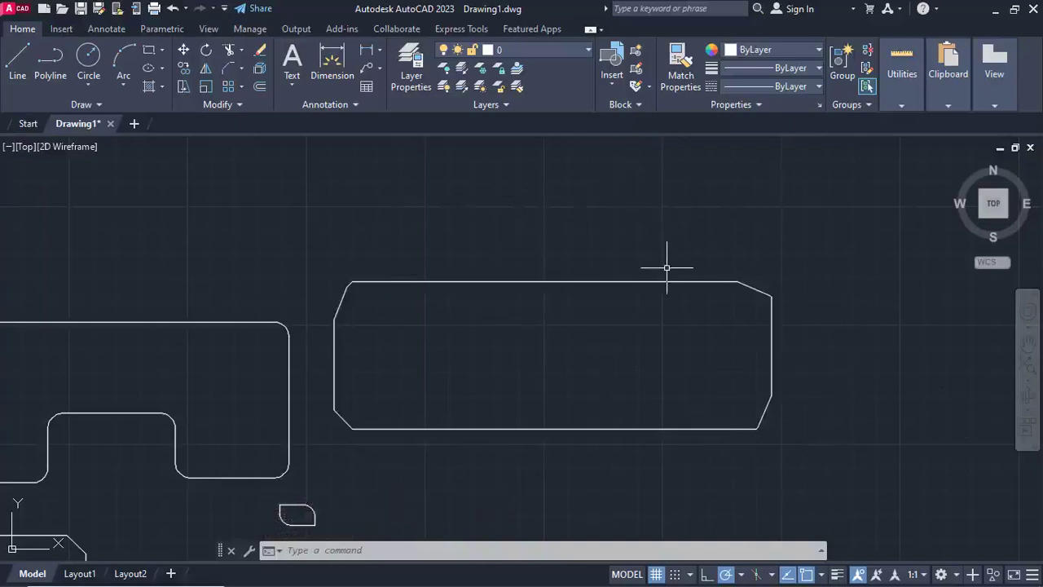
- Erase all the shapes in the drawing
scroll(706, 325, down, 4)
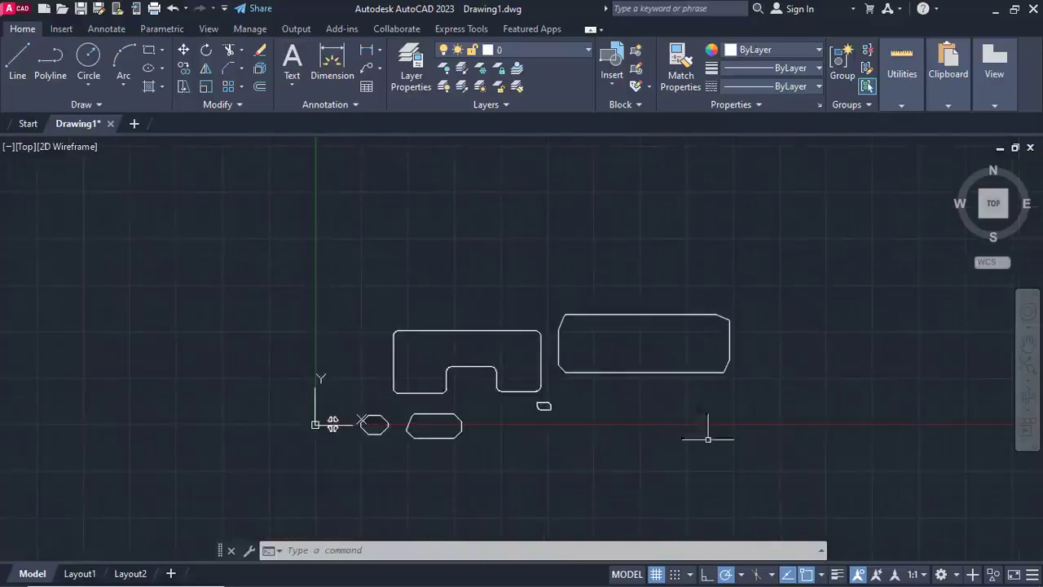
click(258, 45)
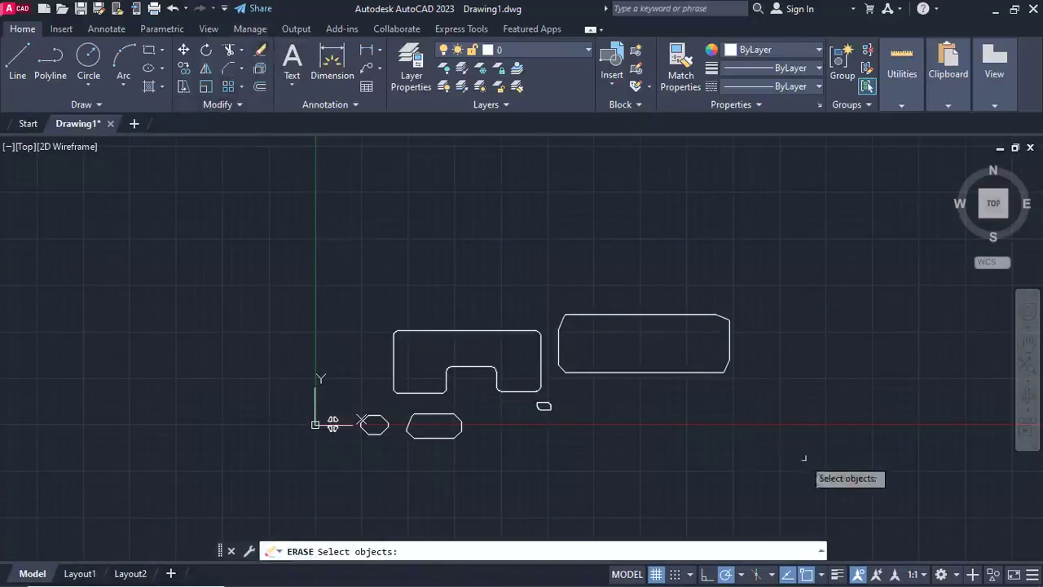
click(821, 484)
click(294, 262)
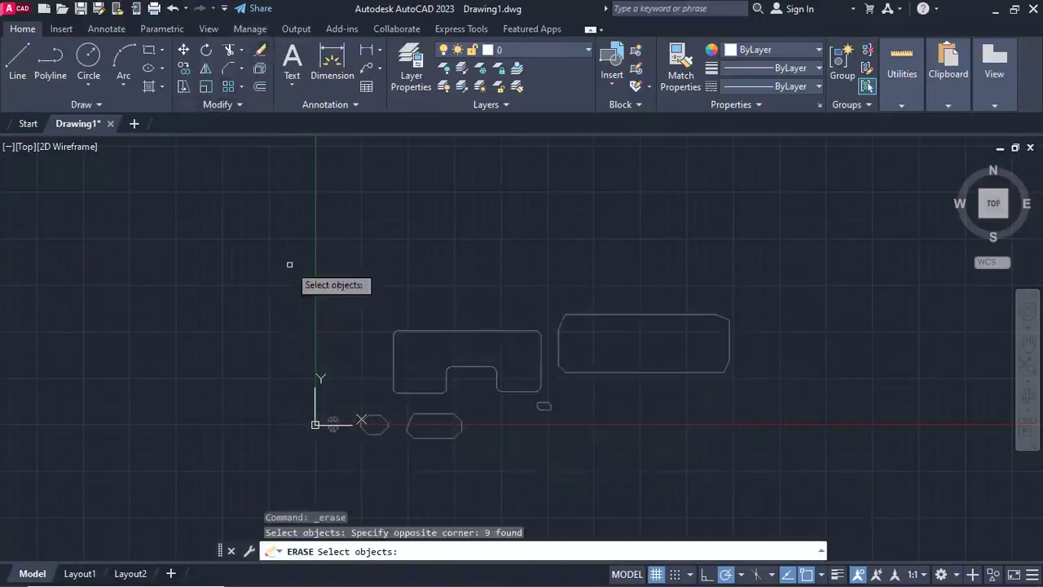
key(Return)
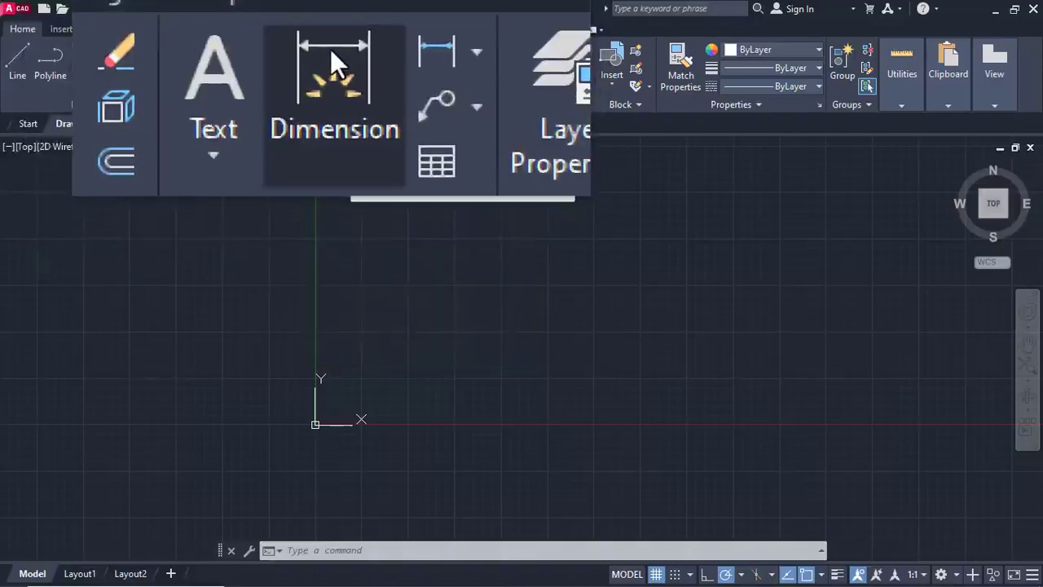
key(super)
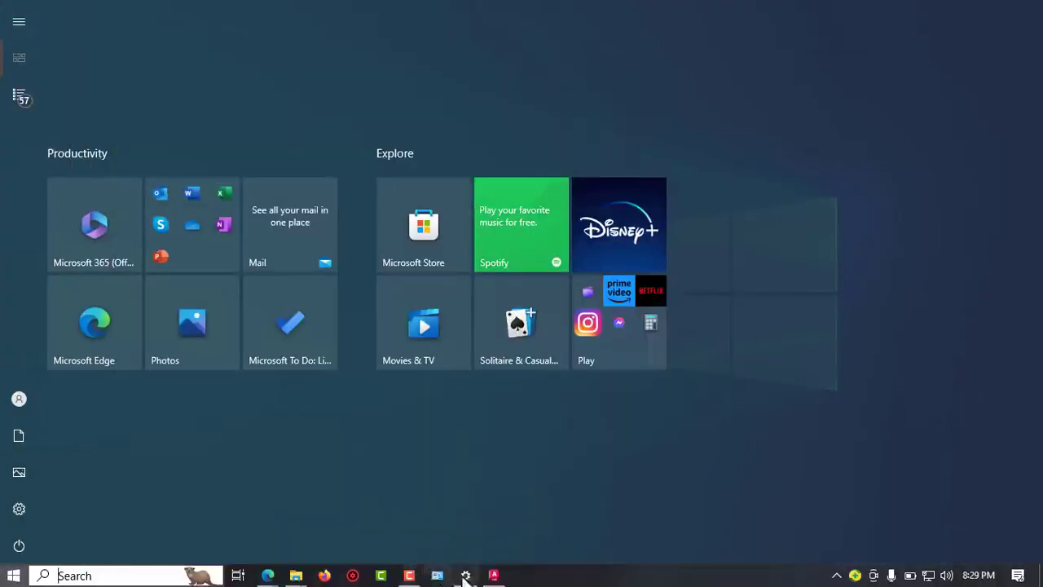
click(493, 575)
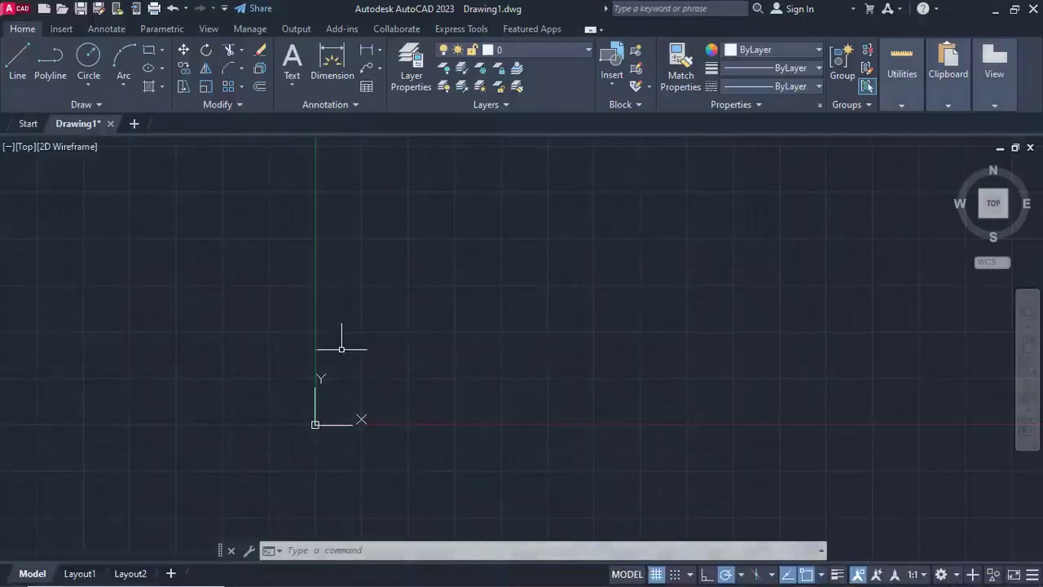
scroll(365, 366, up, 2)
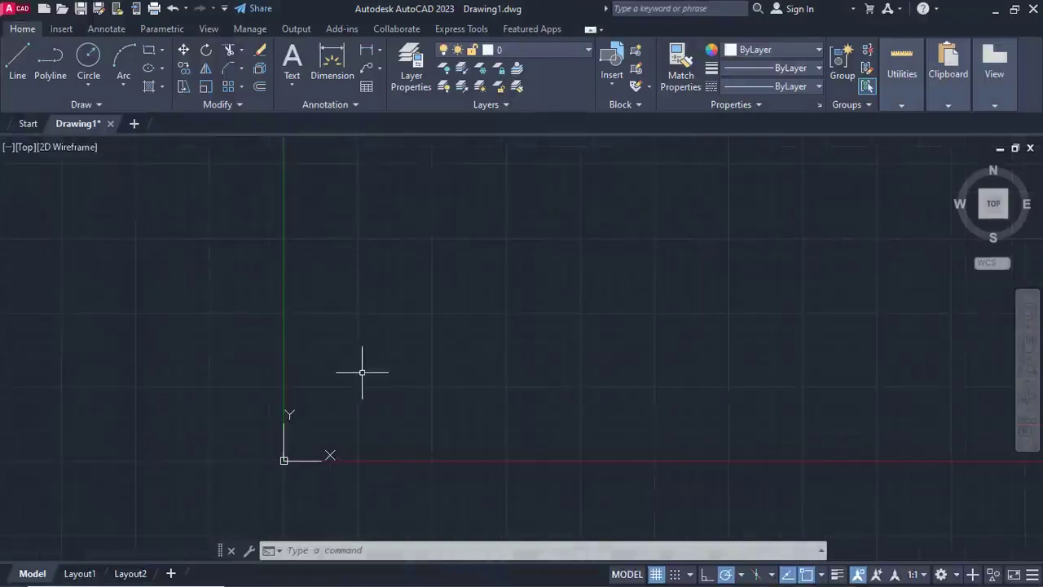
click(149, 51)
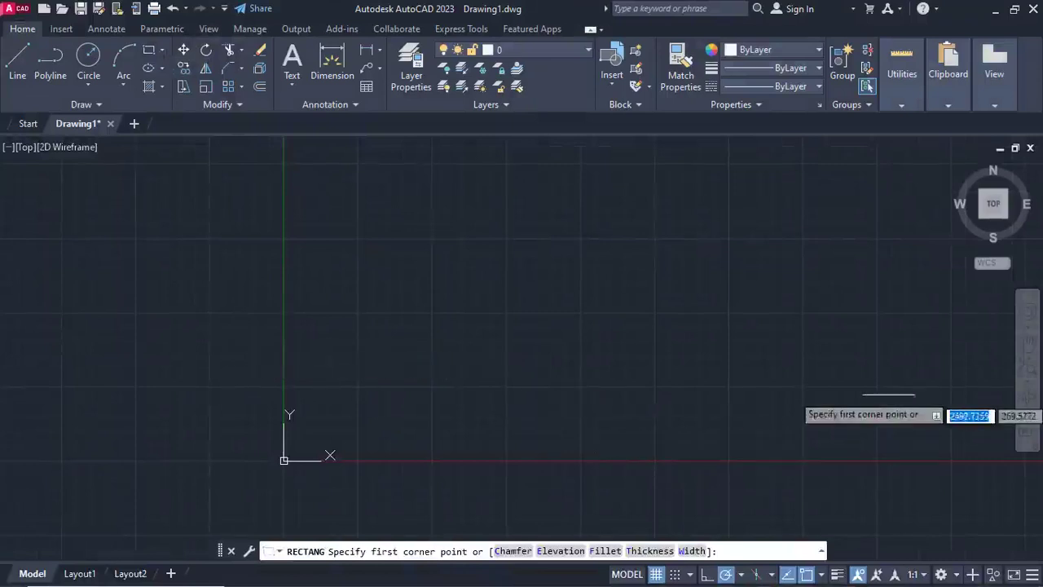
key(Escape)
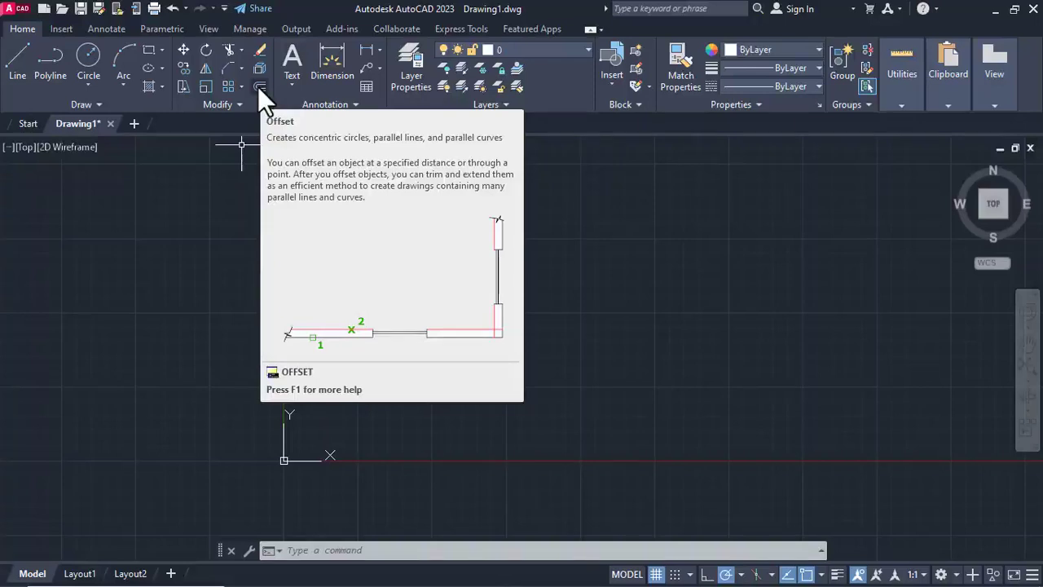
- Draw a rectangle to the upper right of the origin and explode it into separate lines
click(151, 54)
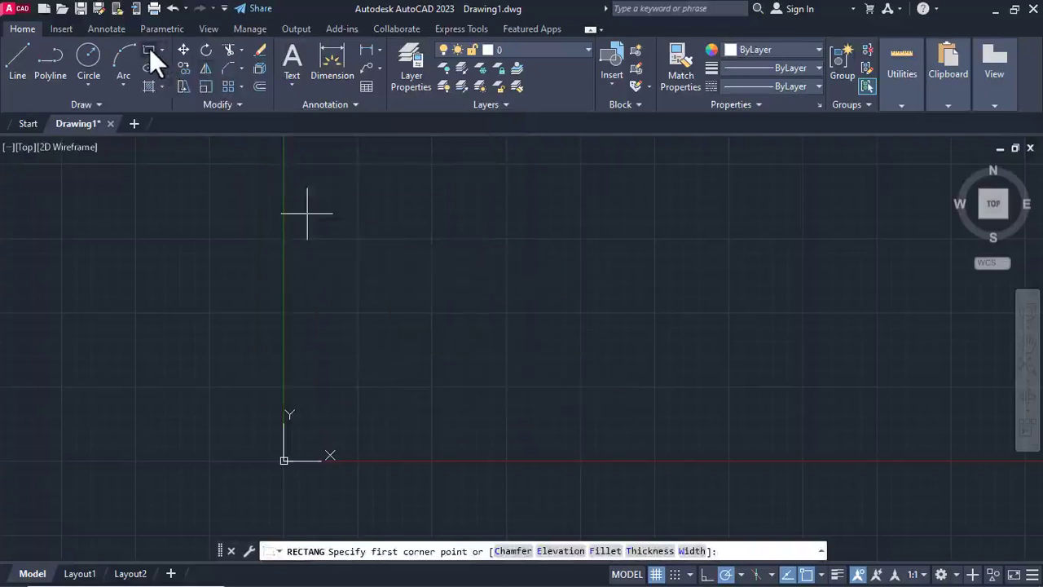
click(410, 279)
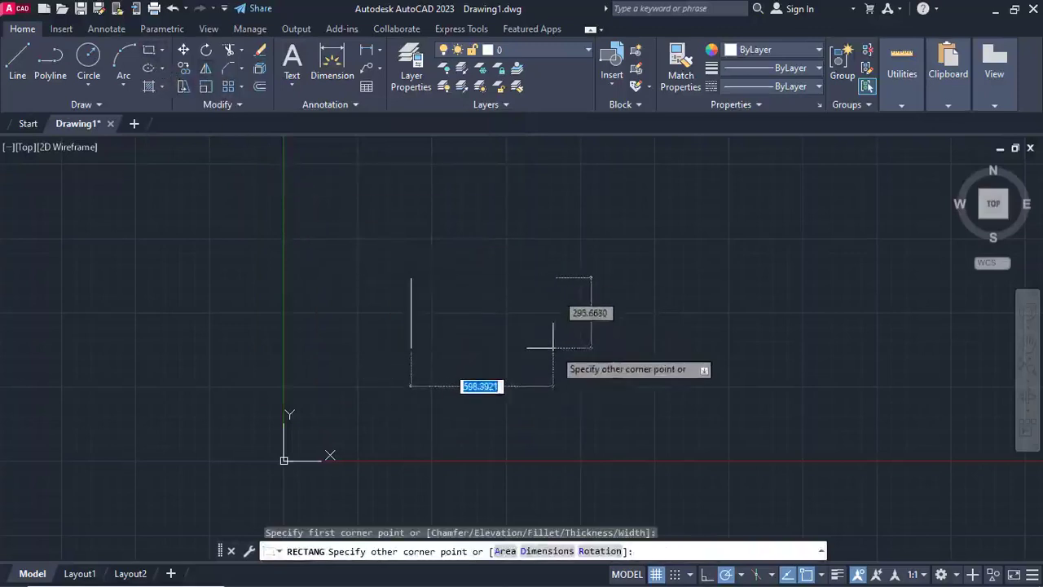
click(619, 408)
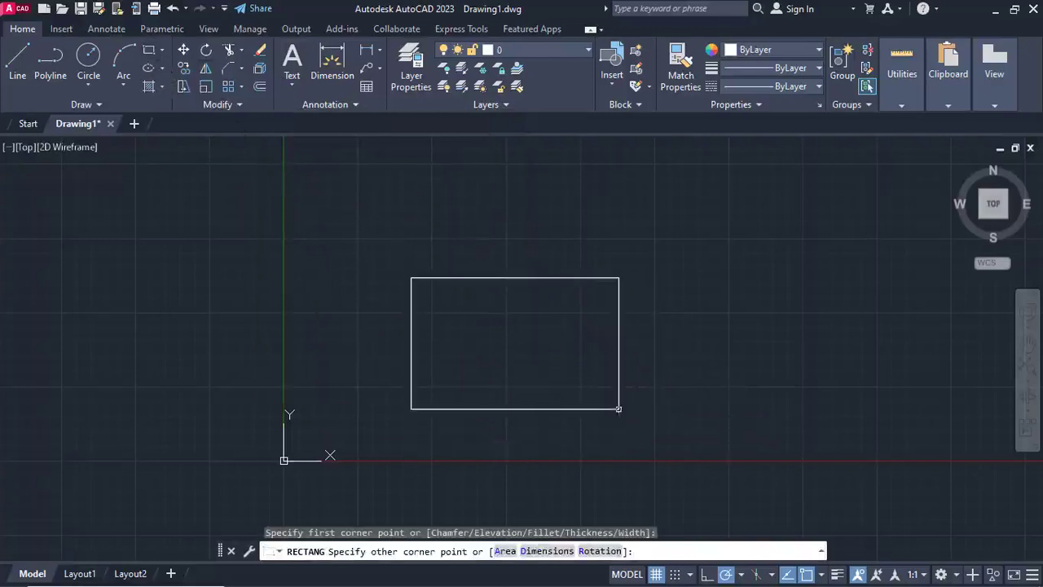
click(620, 288)
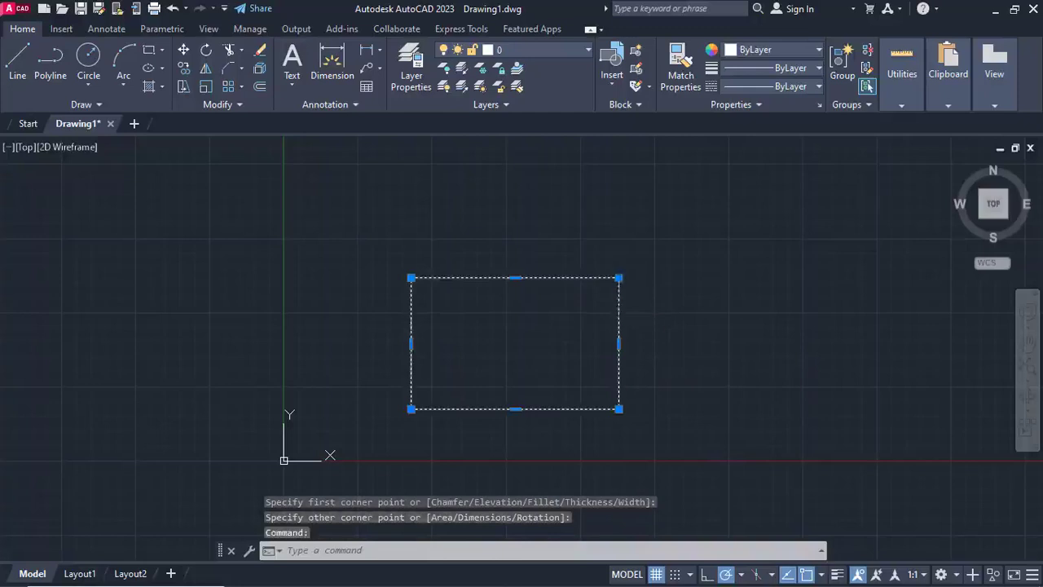
text(x)
key(Return)
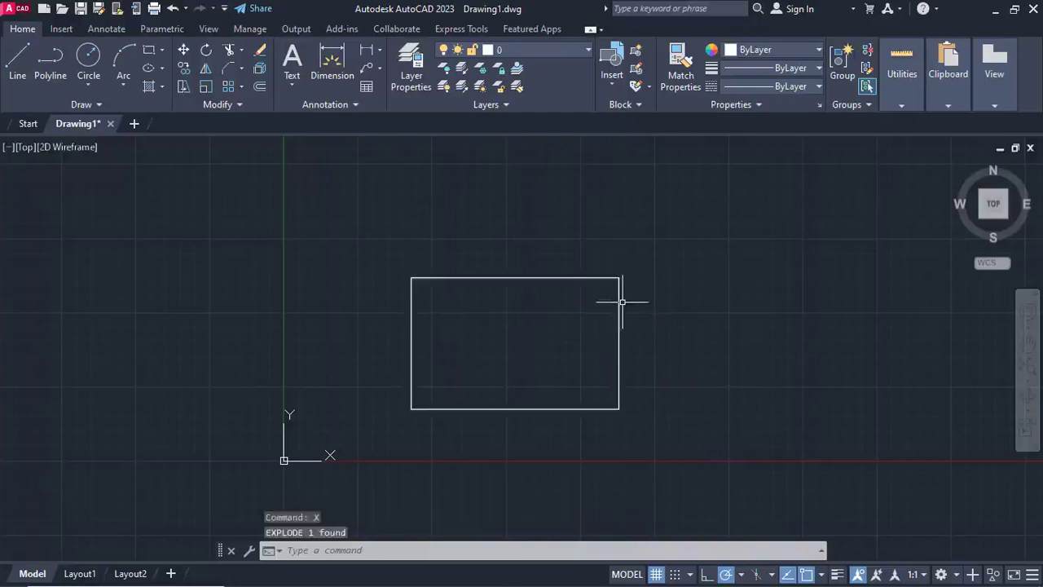
click(256, 87)
middle_drag(556, 373, 395, 343)
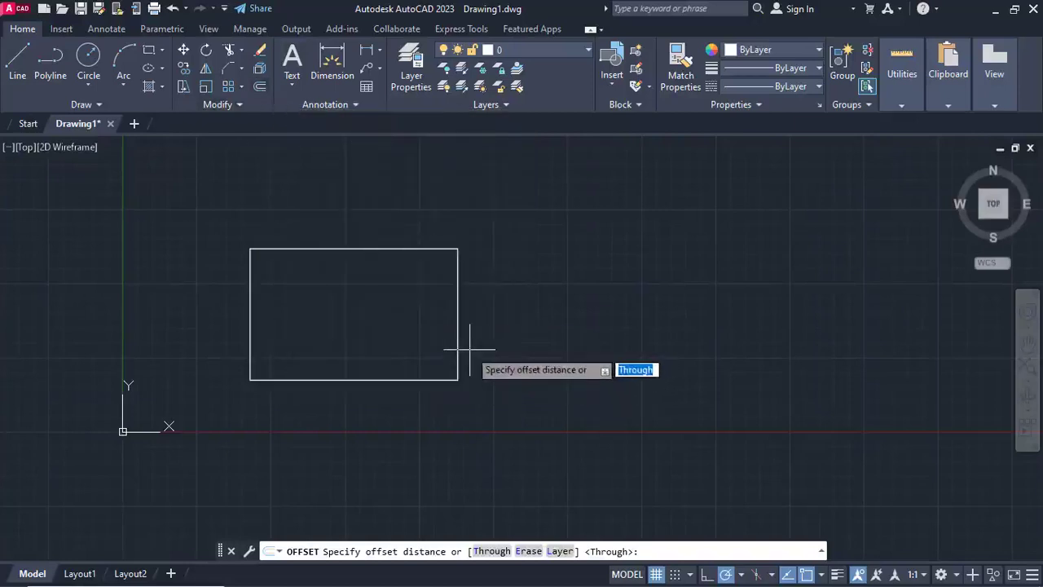
scroll(460, 296, up, 4)
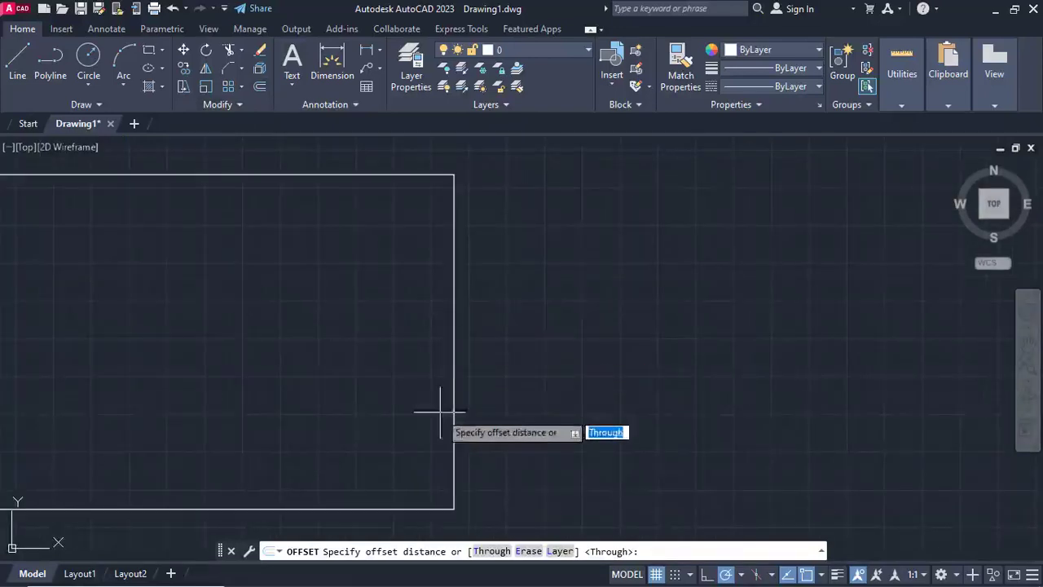
scroll(465, 342, down, 2)
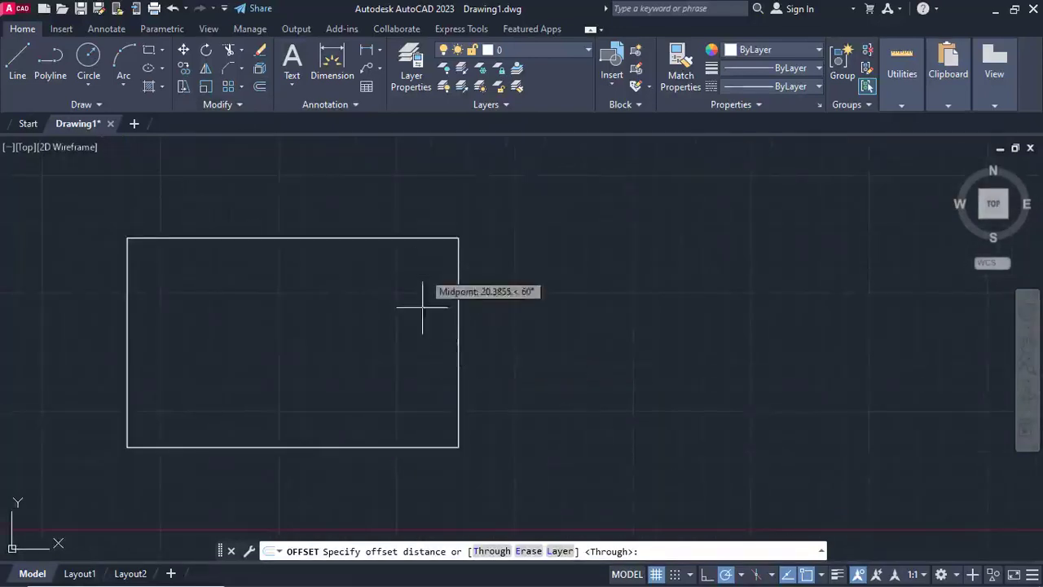
key(Escape)
click(554, 359)
click(411, 297)
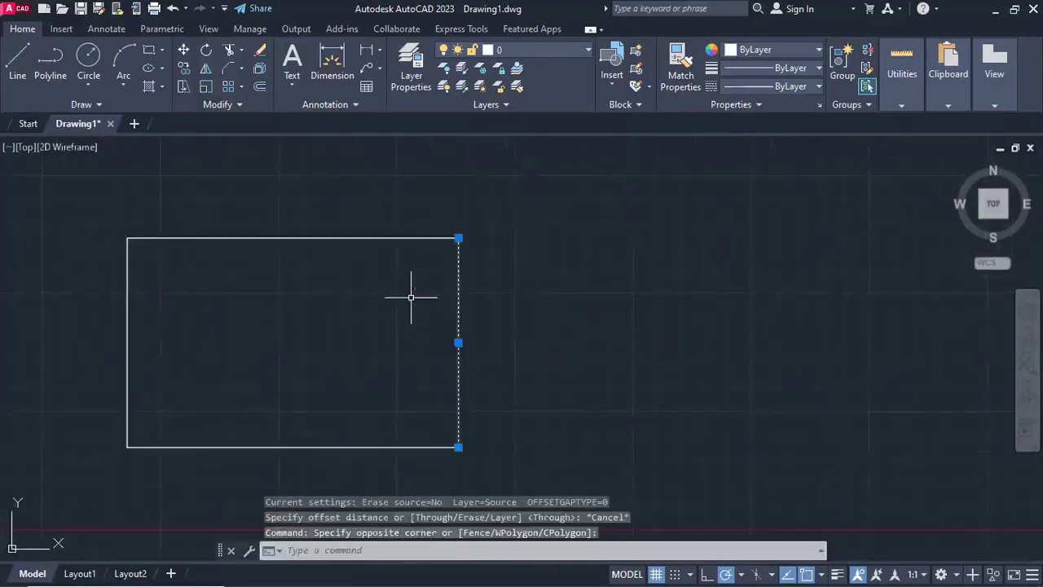
key(Escape)
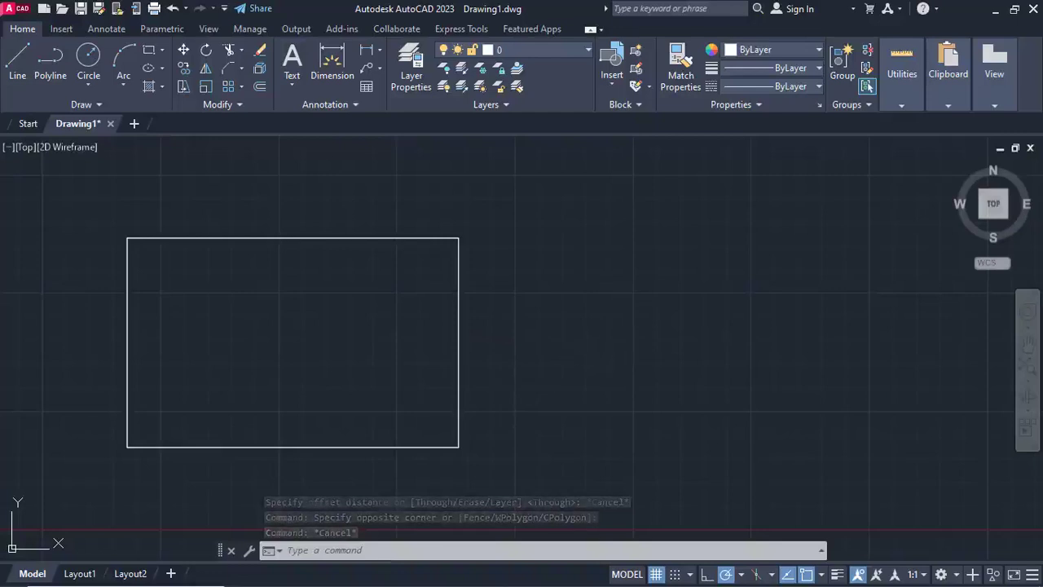
- Offset the rectangle's right edge outward to the right by about 352, picking the distance from the rectangle's lower-right corner
click(259, 86)
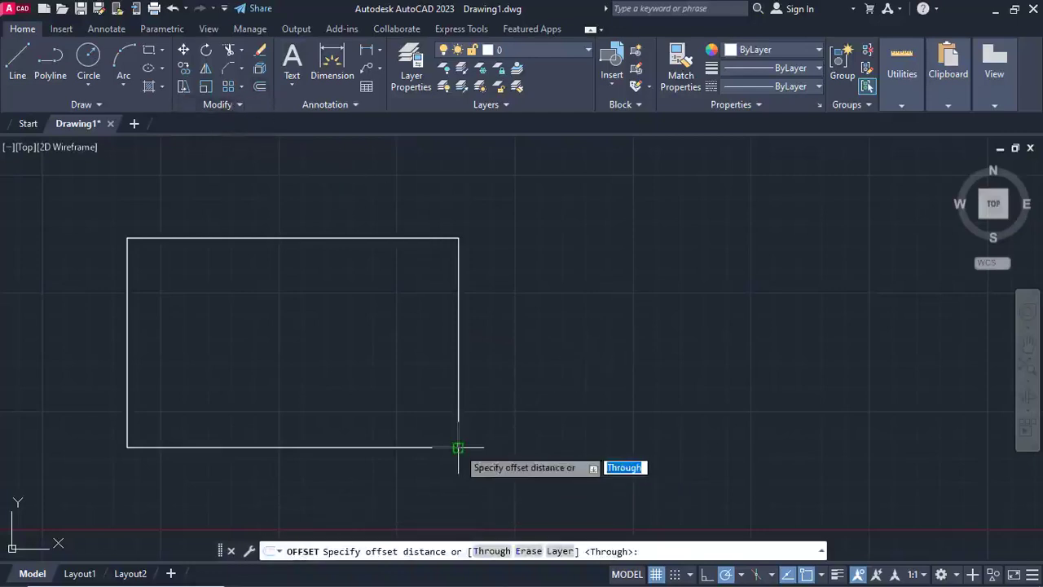
click(459, 448)
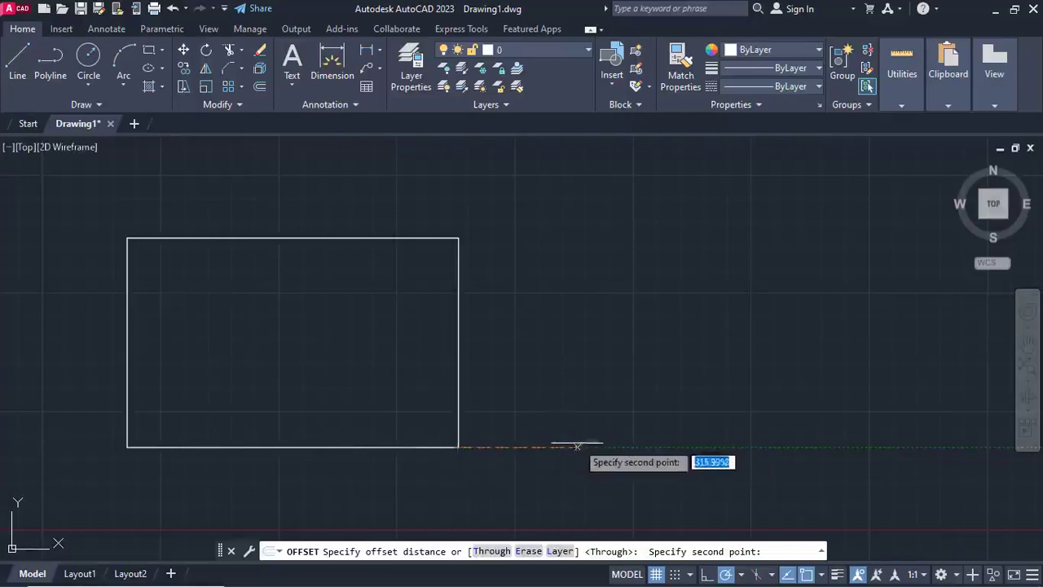
click(590, 444)
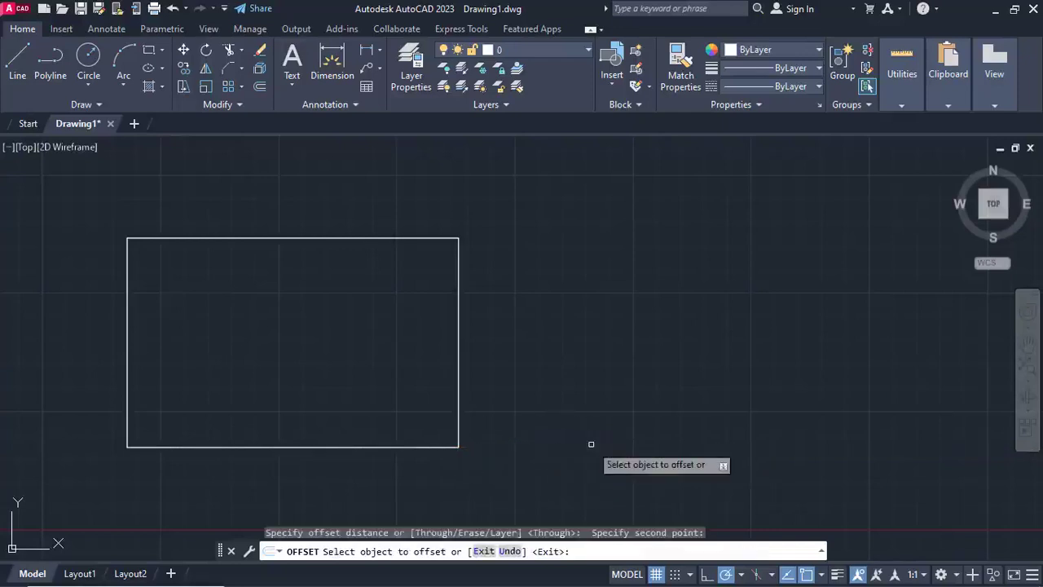
click(456, 370)
click(662, 366)
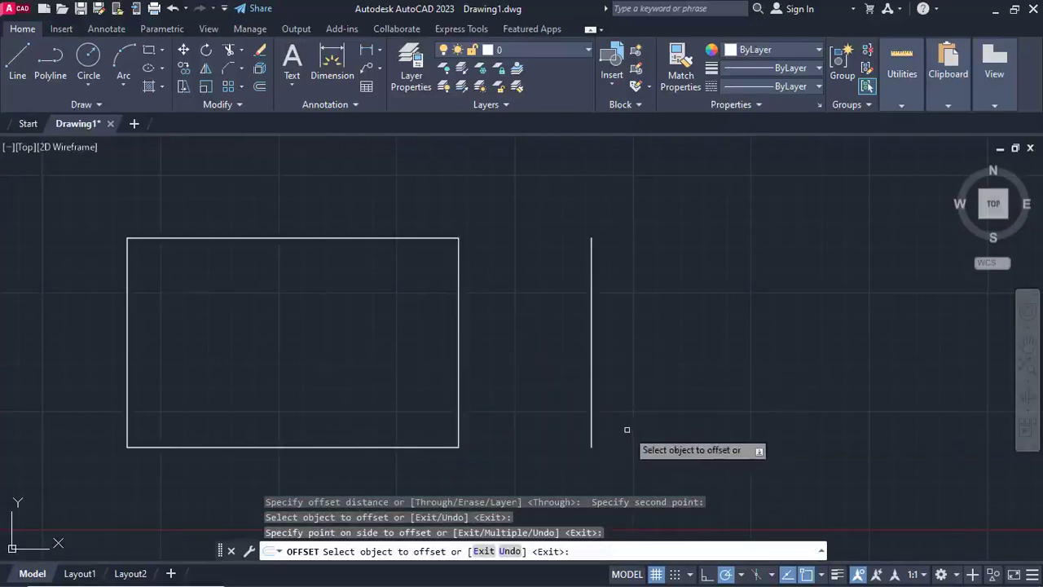
scroll(576, 430, down, 4)
key(Escape)
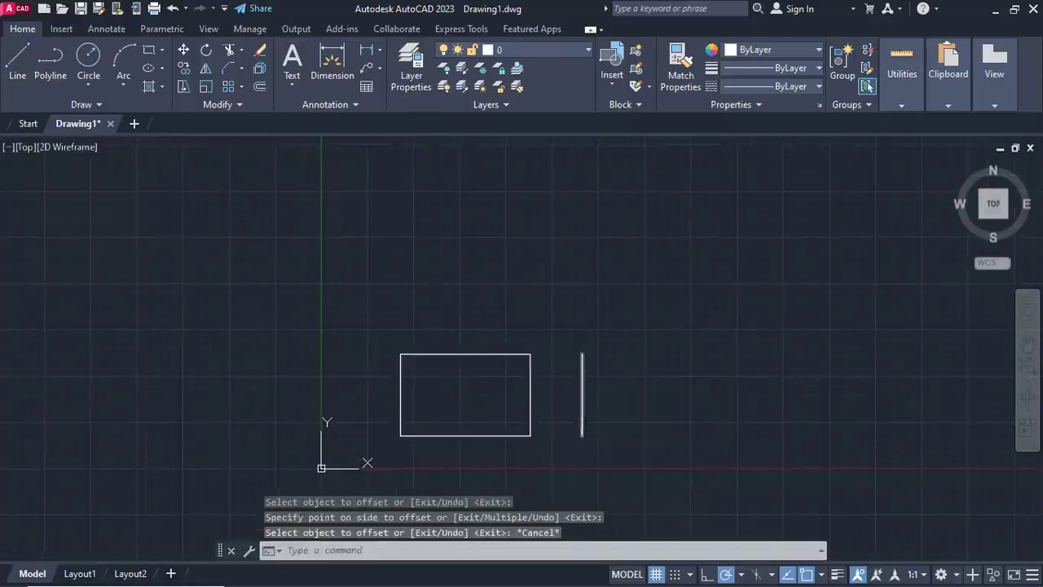
- Start another Offset for the exploded rectangle's lines and enter 500 as the value
scroll(588, 402, up, 2)
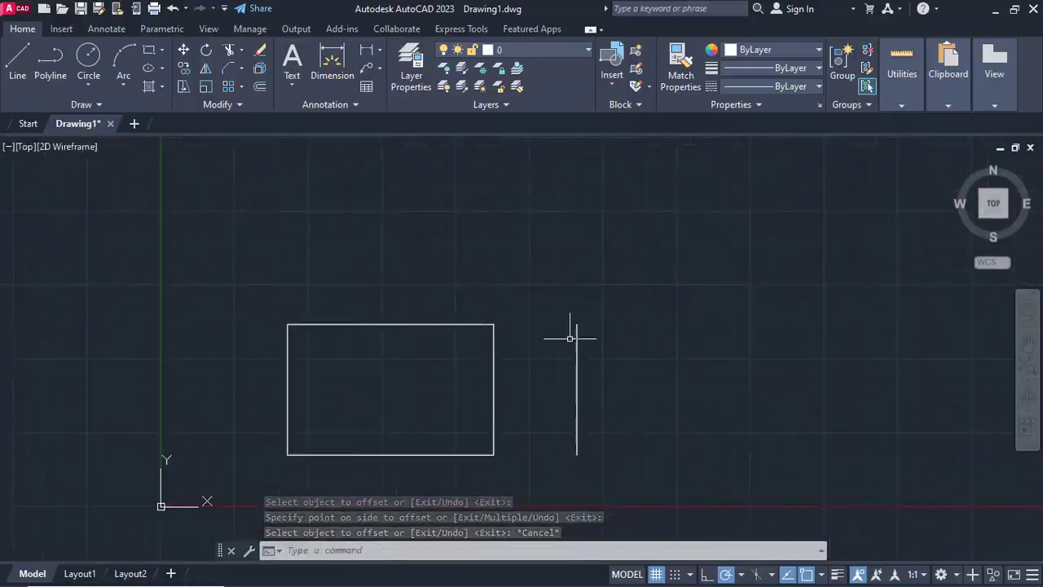
click(262, 87)
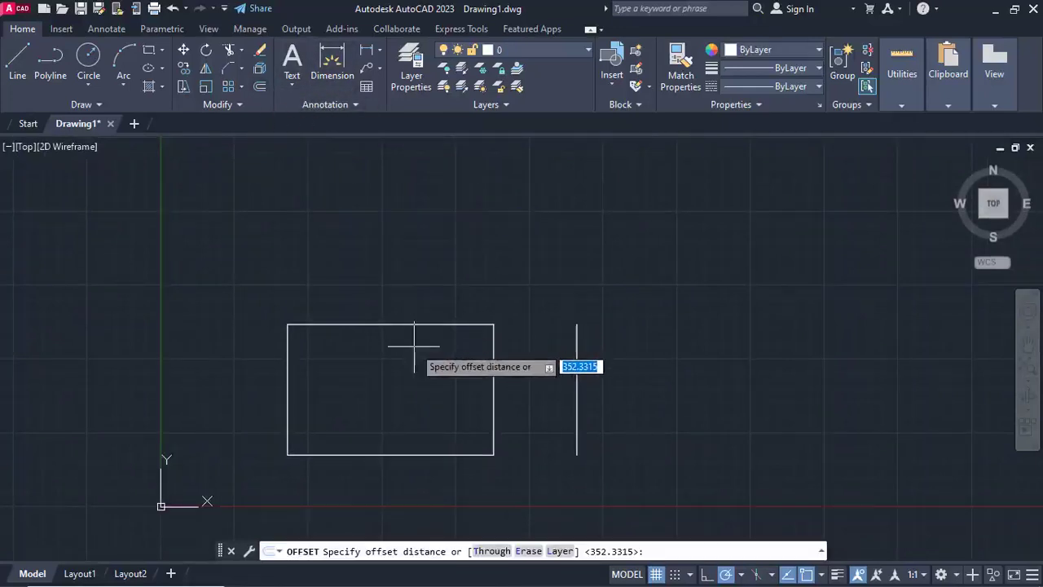
key(Return)
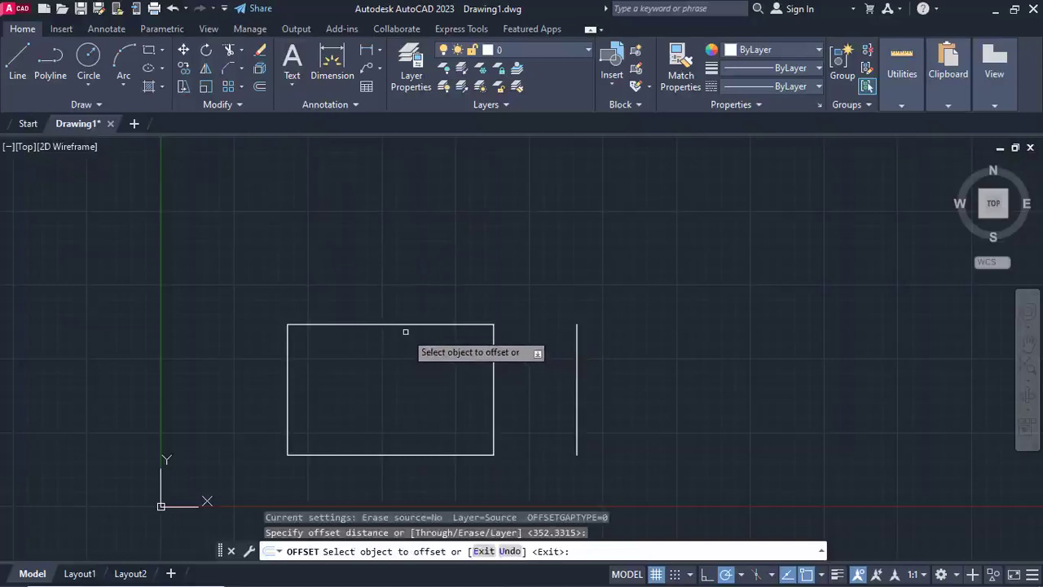
text(500)
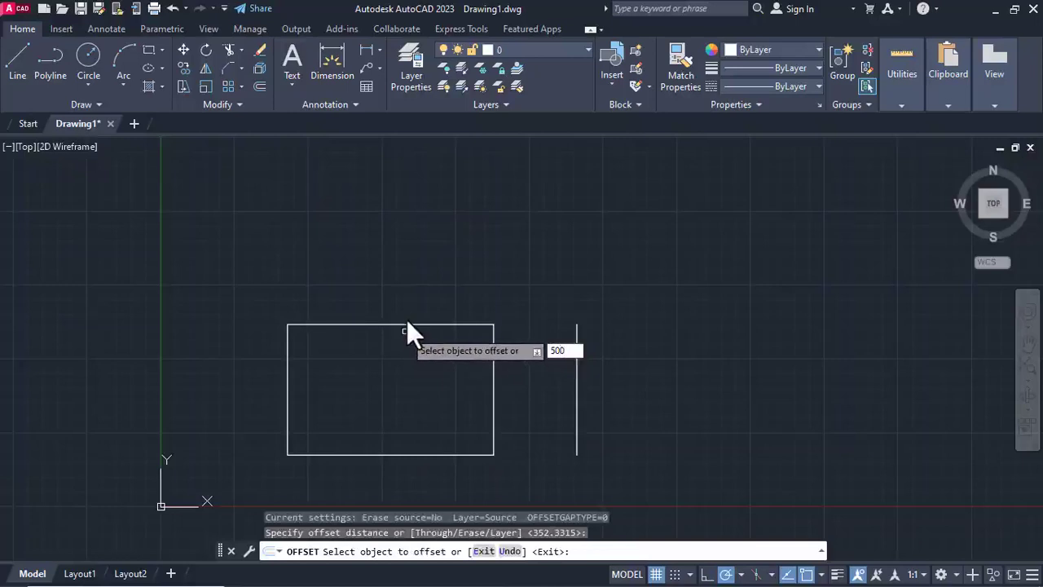
- Offset the rectangle's top edge upward using the preset distance of 352.3315
key(Return)
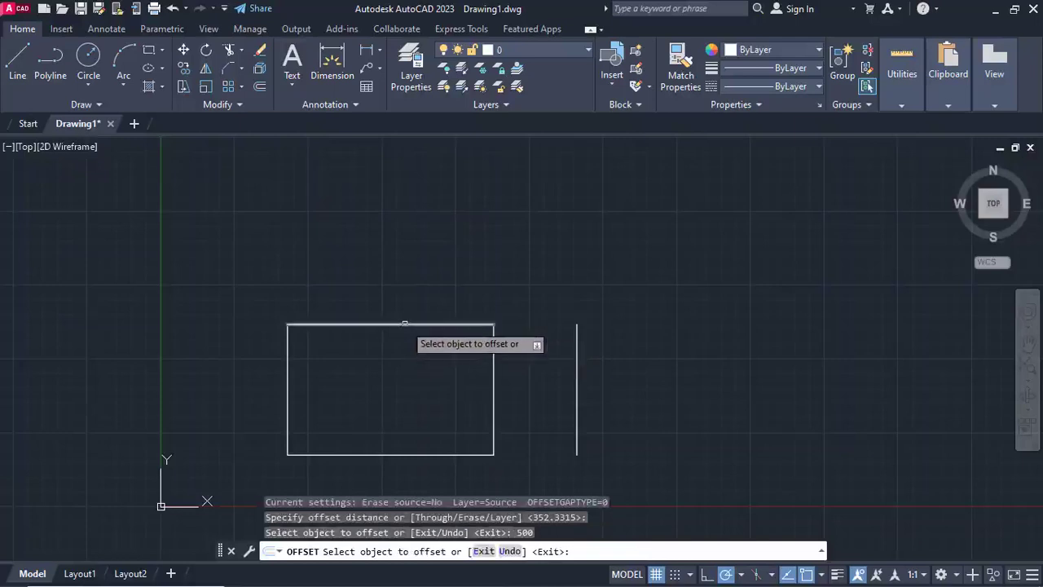
click(404, 326)
click(406, 196)
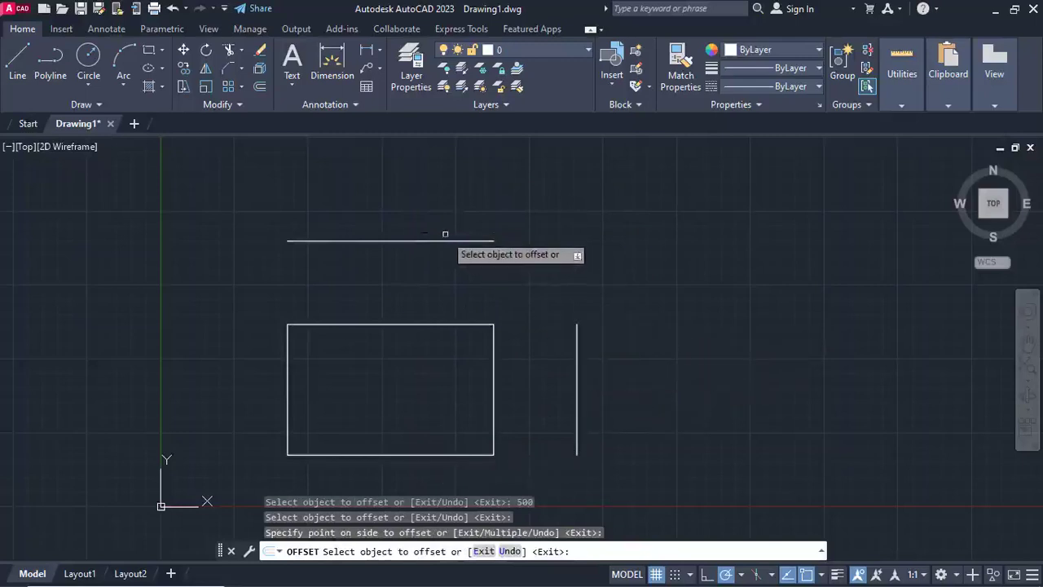
click(576, 377)
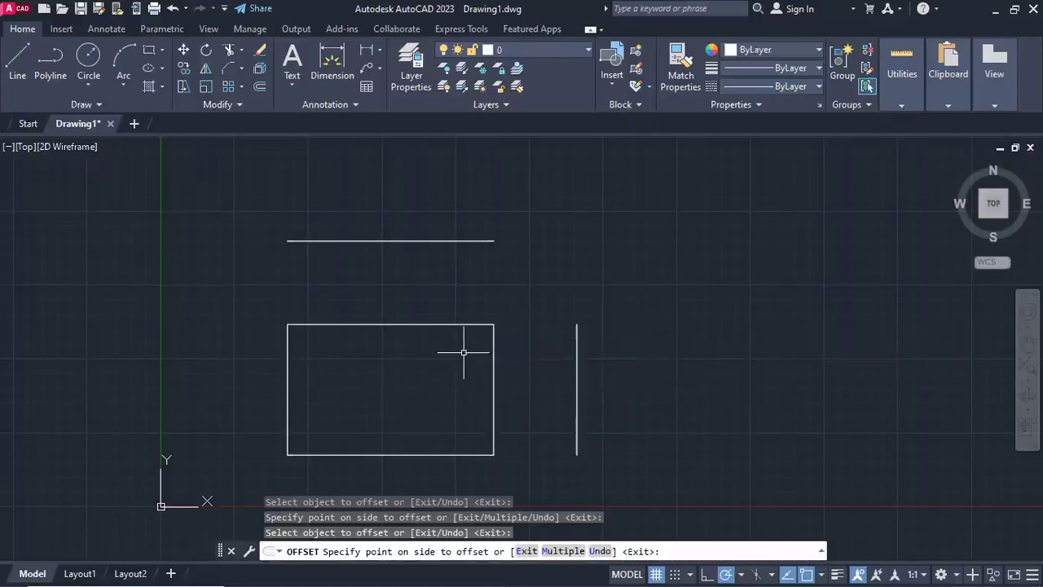
key(Escape)
- Offset the separate vertical line beside the rectangle by 500 toward the rectangle, placing the copy inside it
key(Return)
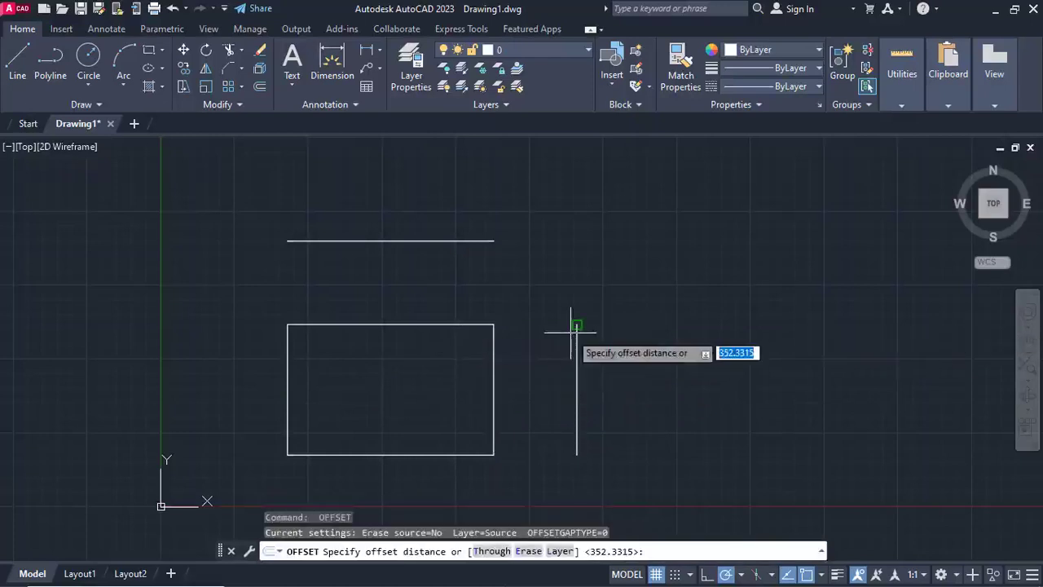
text(500)
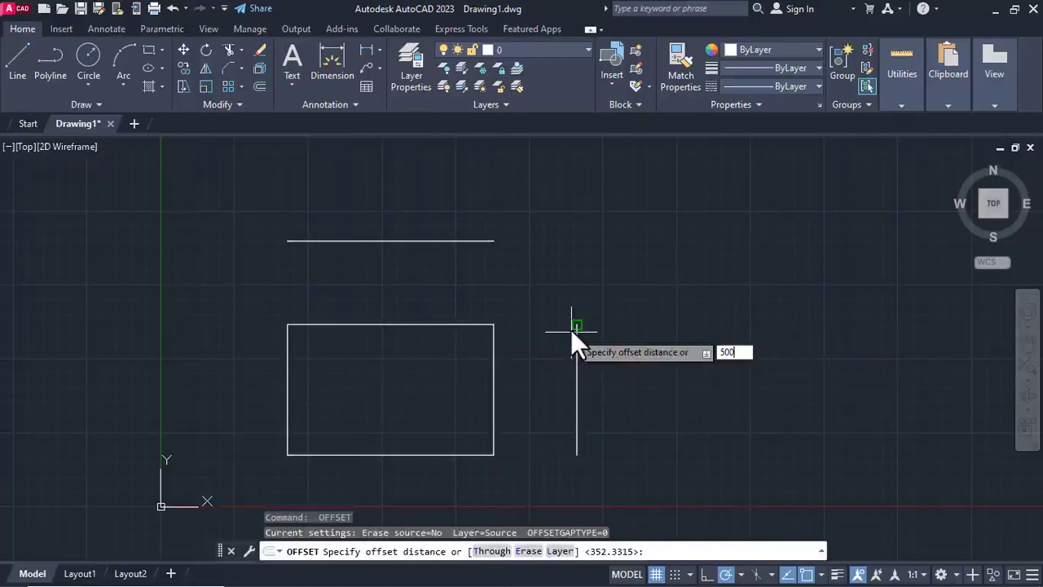
key(Return)
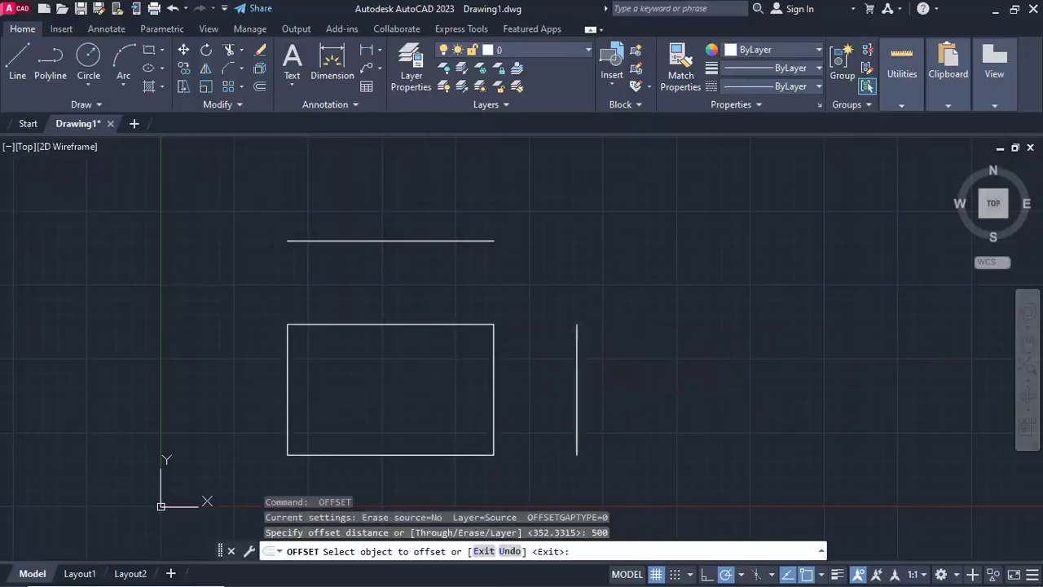
click(576, 330)
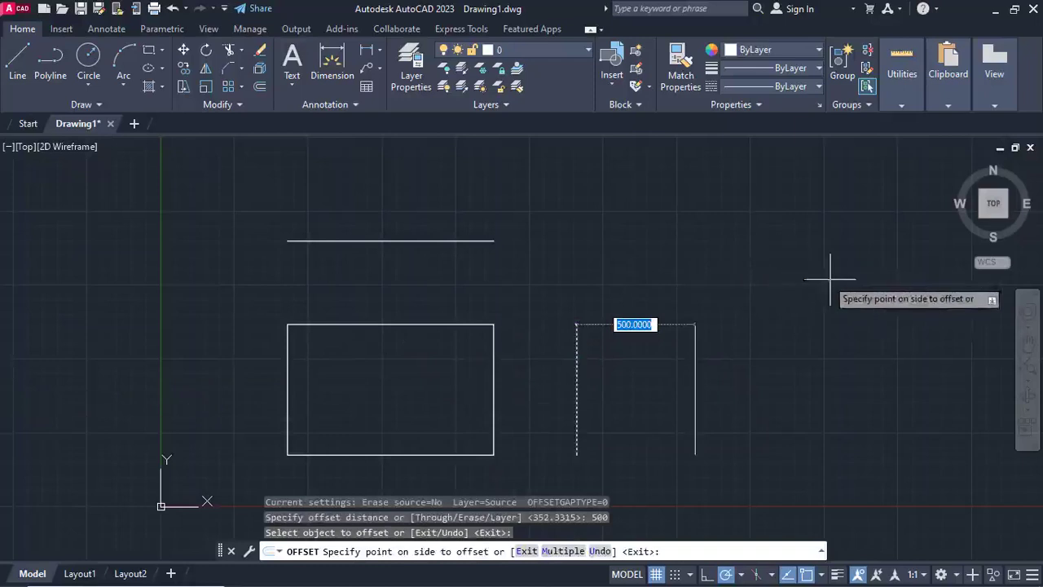
click(106, 315)
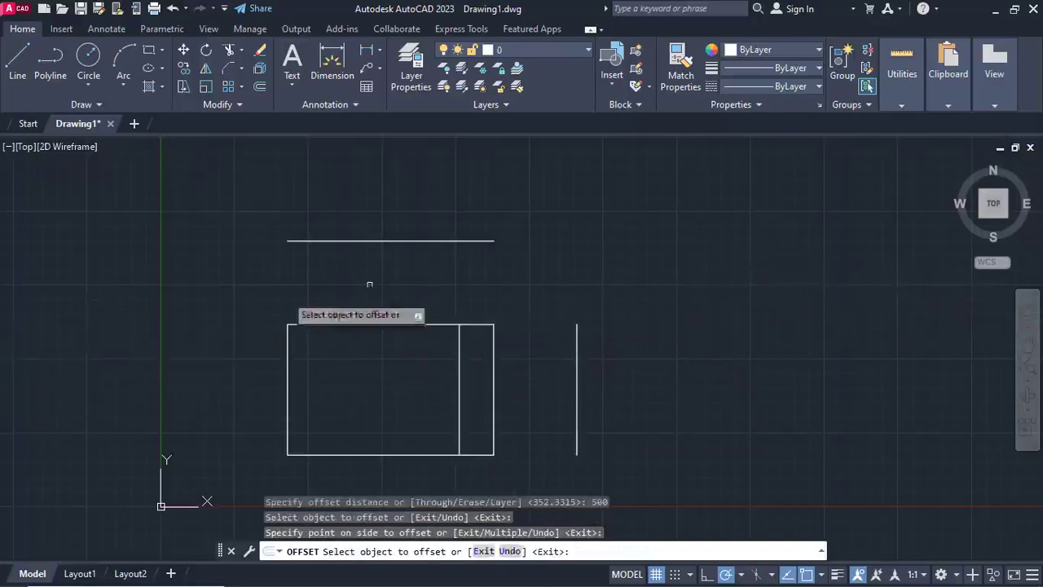
key(Escape)
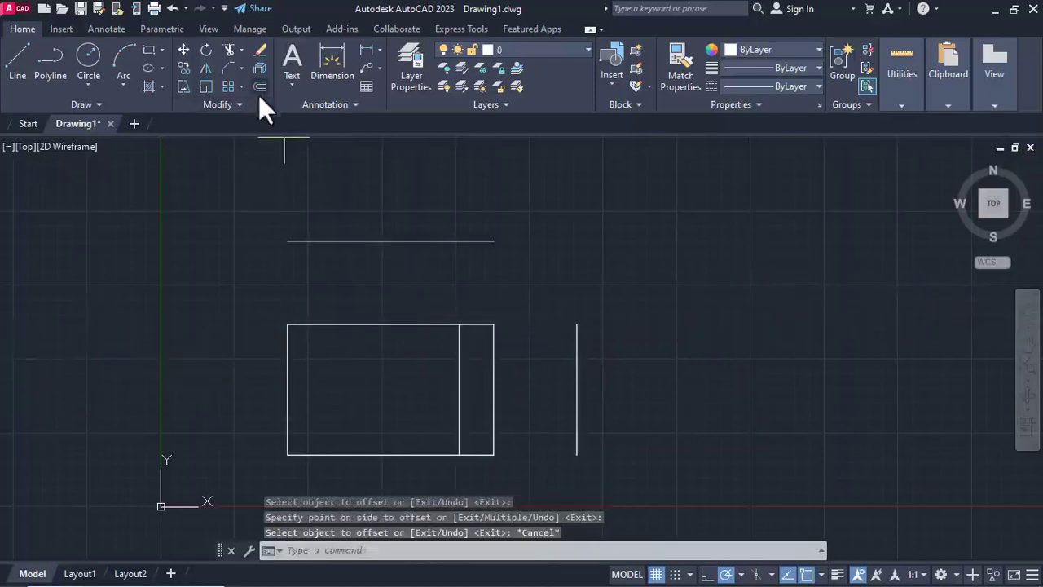
key(Return)
key(Escape)
- Draw a new rectangle with the Rectangle command in the empty area beyond the separate vertical line
click(149, 51)
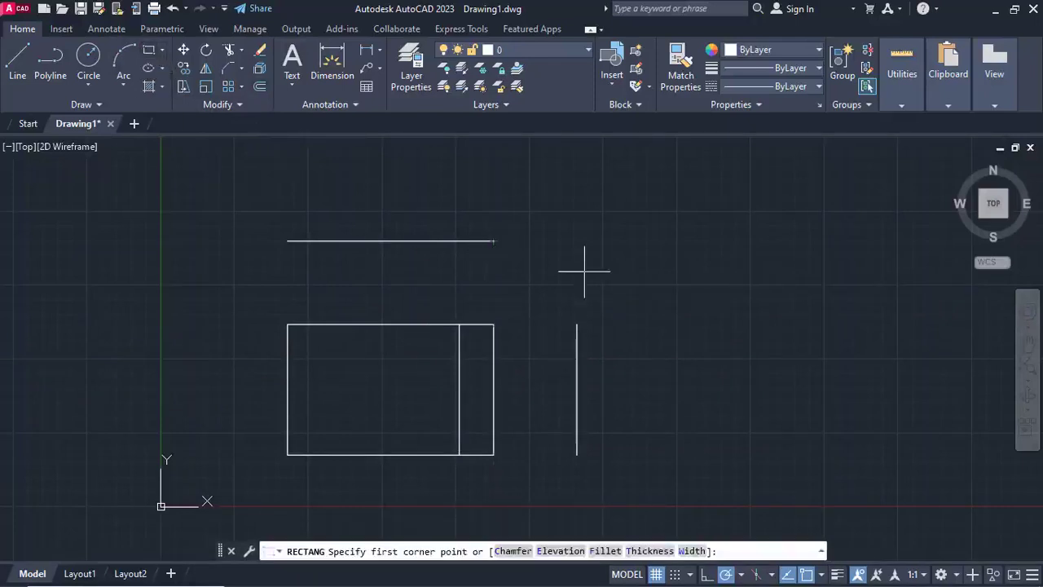
mouse_move(582, 274)
middle_down()
mouse_move(502, 309)
mouse_move(287, 289)
middle_up()
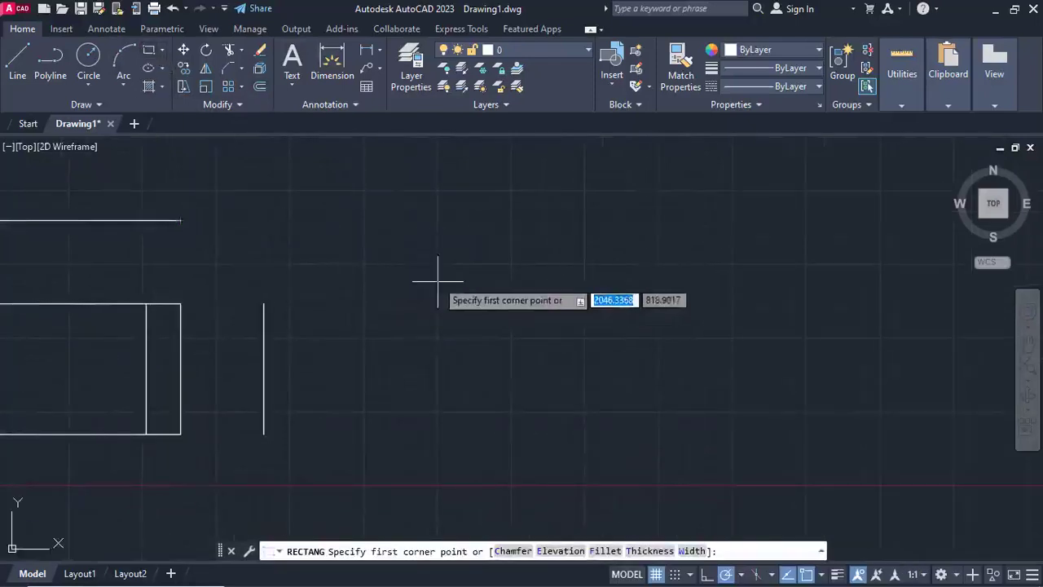
click(691, 414)
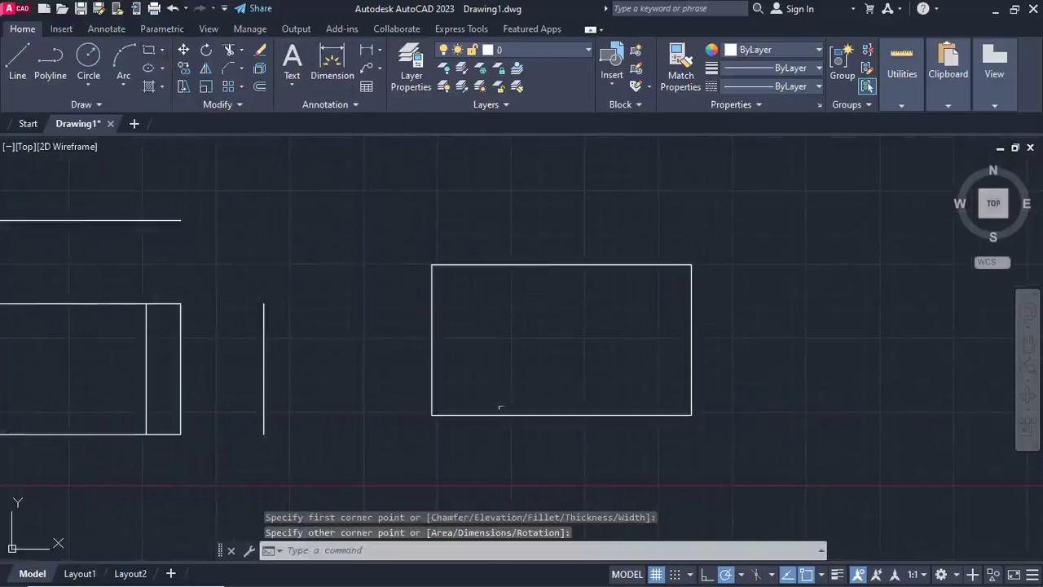
click(606, 263)
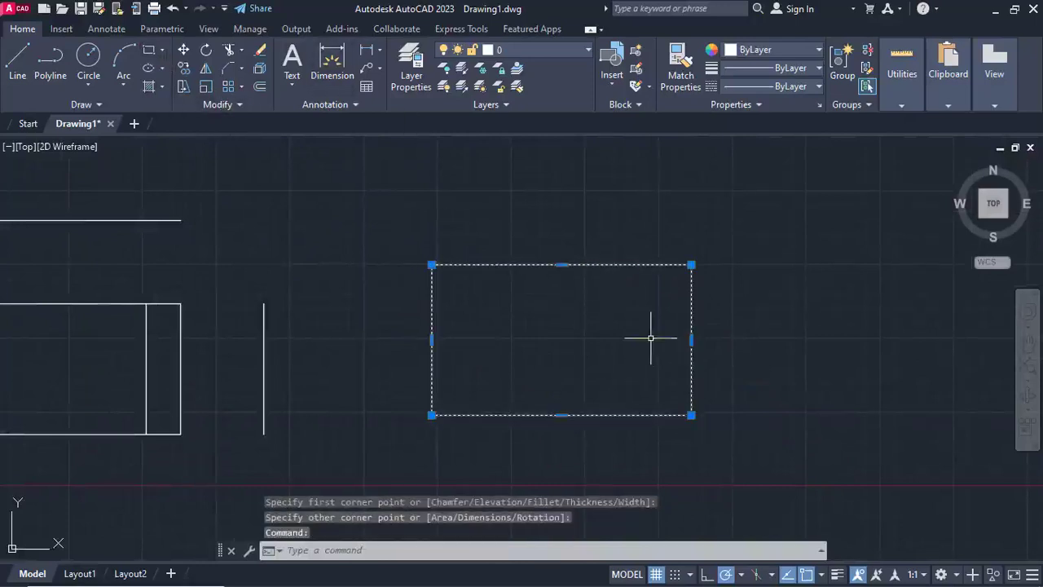
key(Escape)
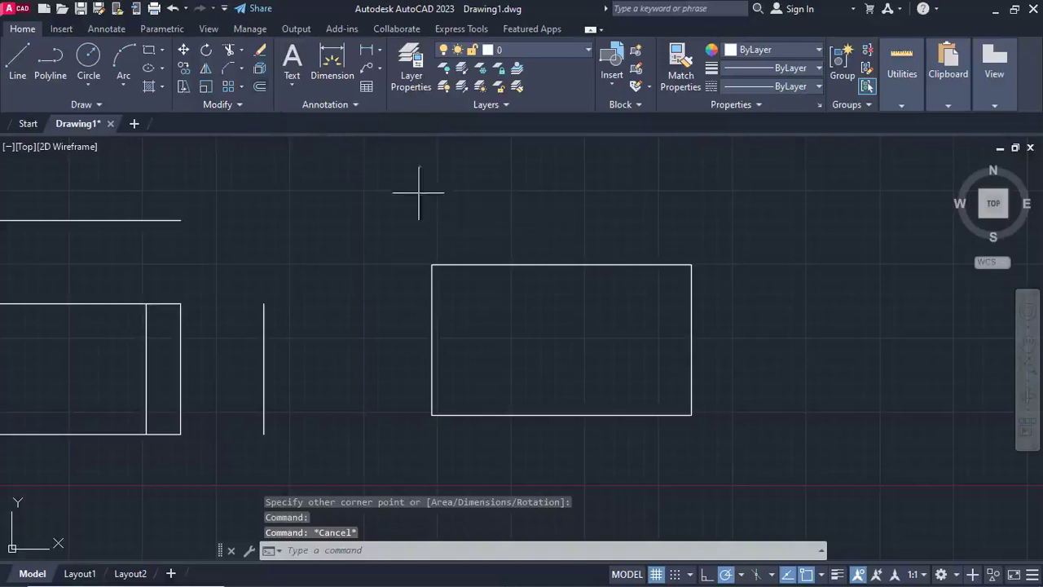
- Offset the new rectangle outward by 500
text(o)
key(Return)
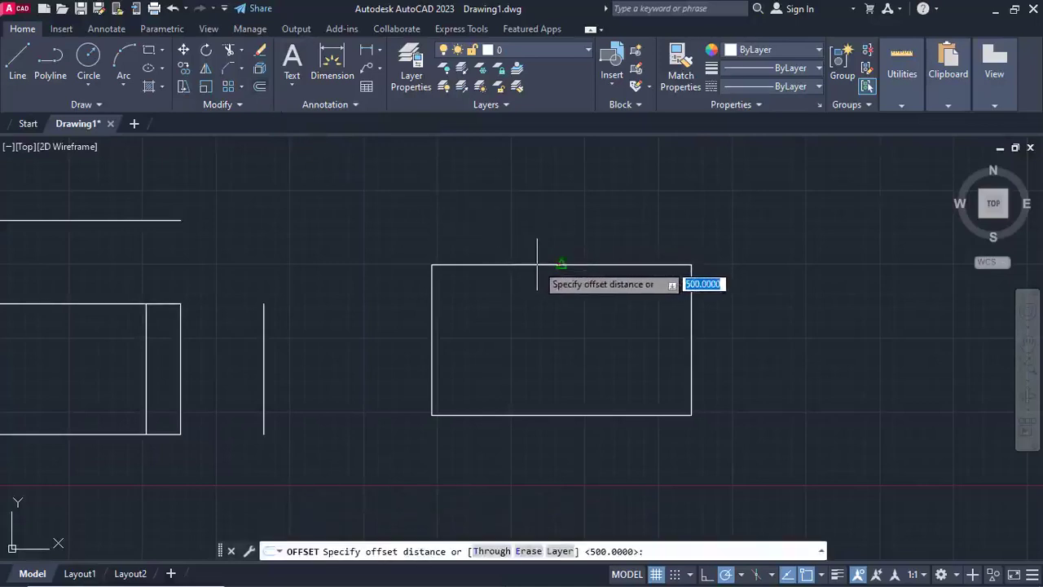
key(Return)
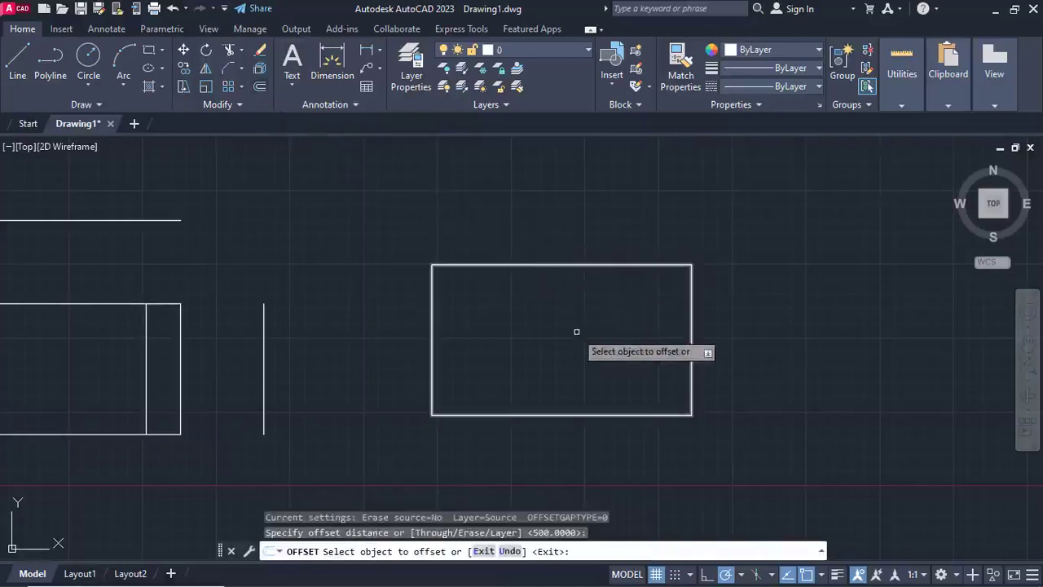
click(550, 264)
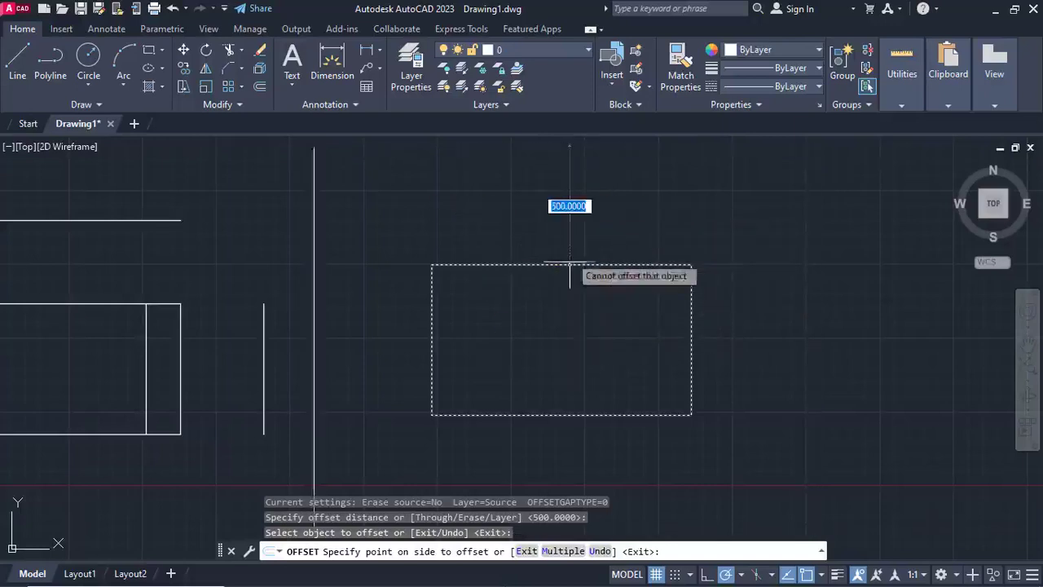
click(575, 219)
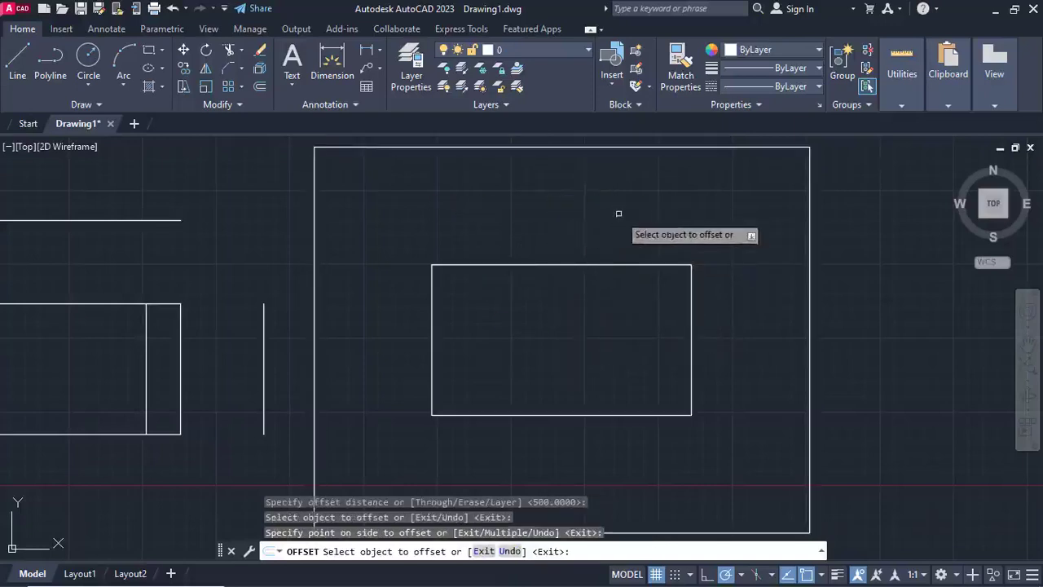
scroll(620, 237, down, 4)
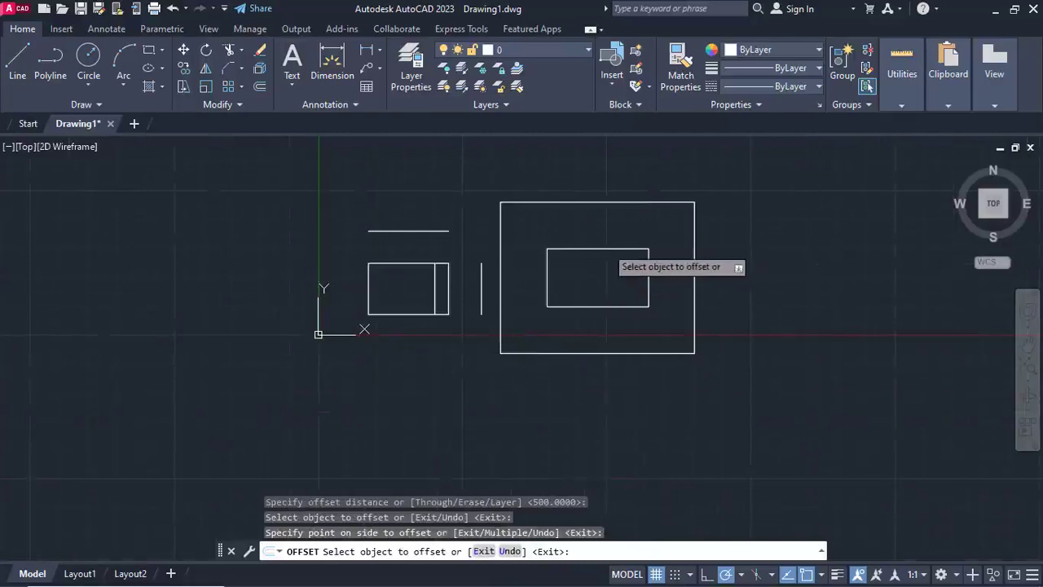
scroll(607, 254, up, 2)
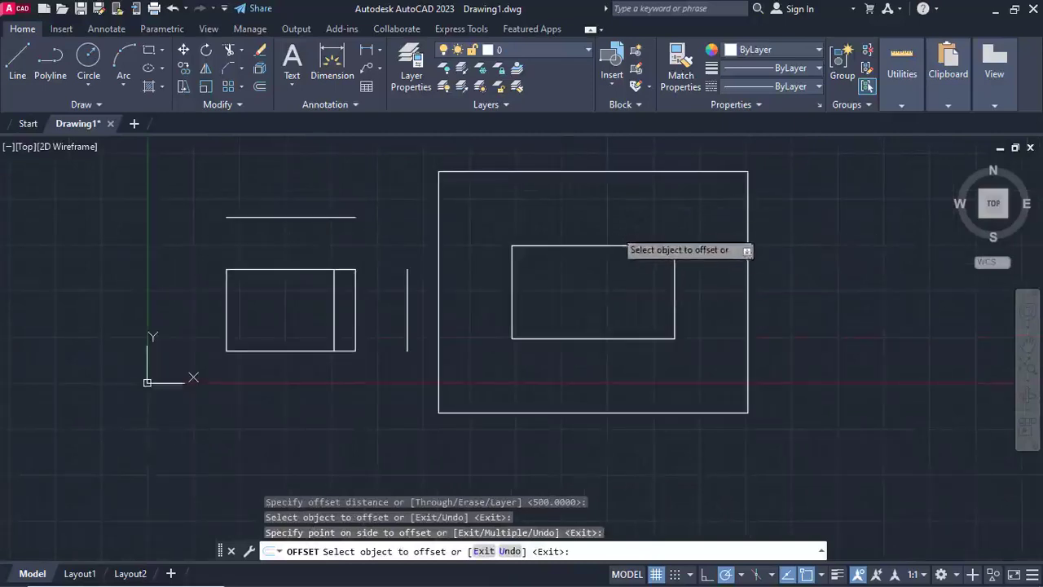
key(Escape)
- Select the inner rectangle and a side of the line-drawn rectangle to compare how each is picked as an object
scroll(613, 248, up, 2)
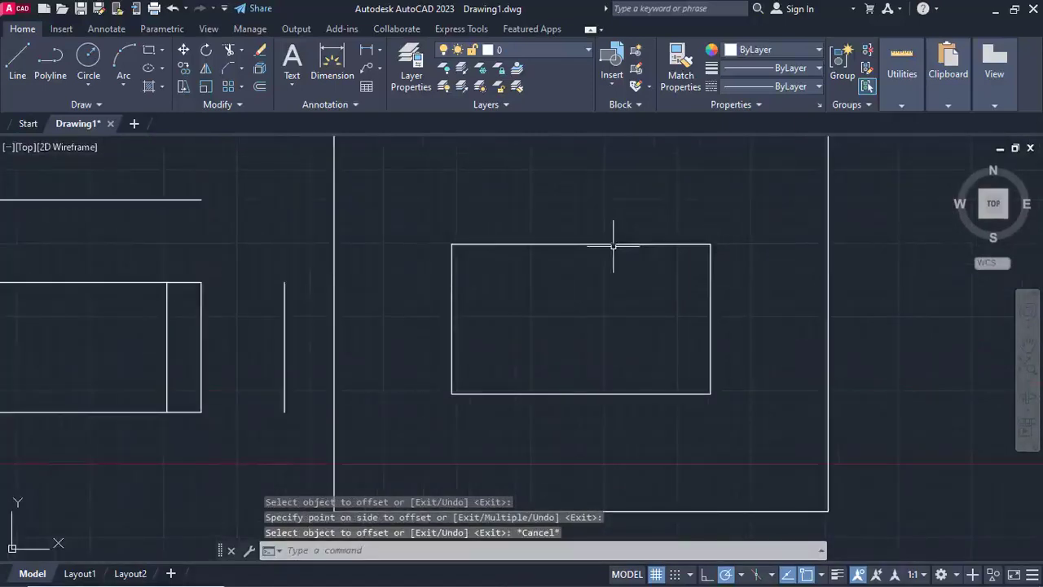
click(612, 242)
key(Escape)
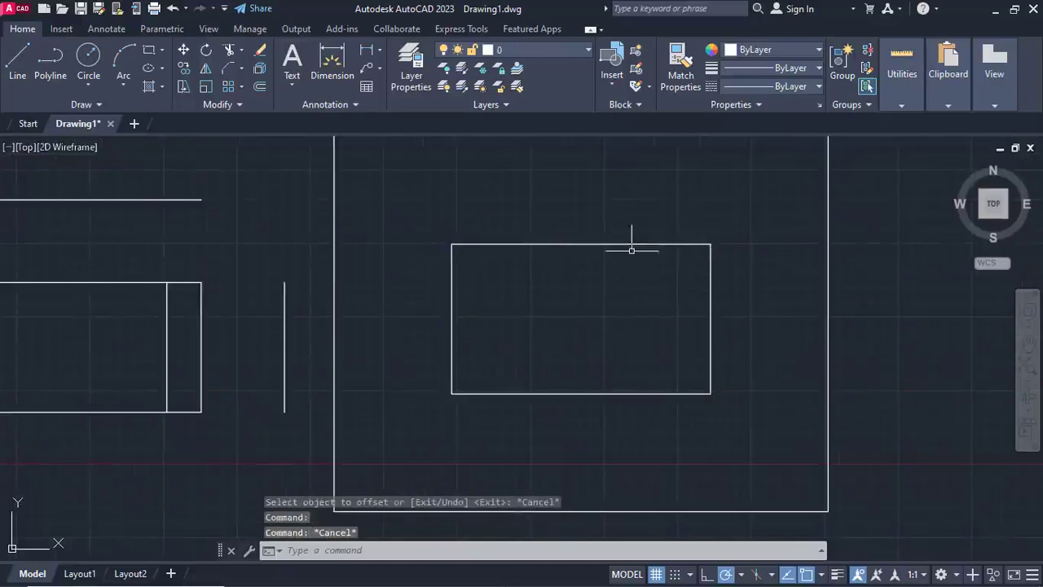
click(628, 244)
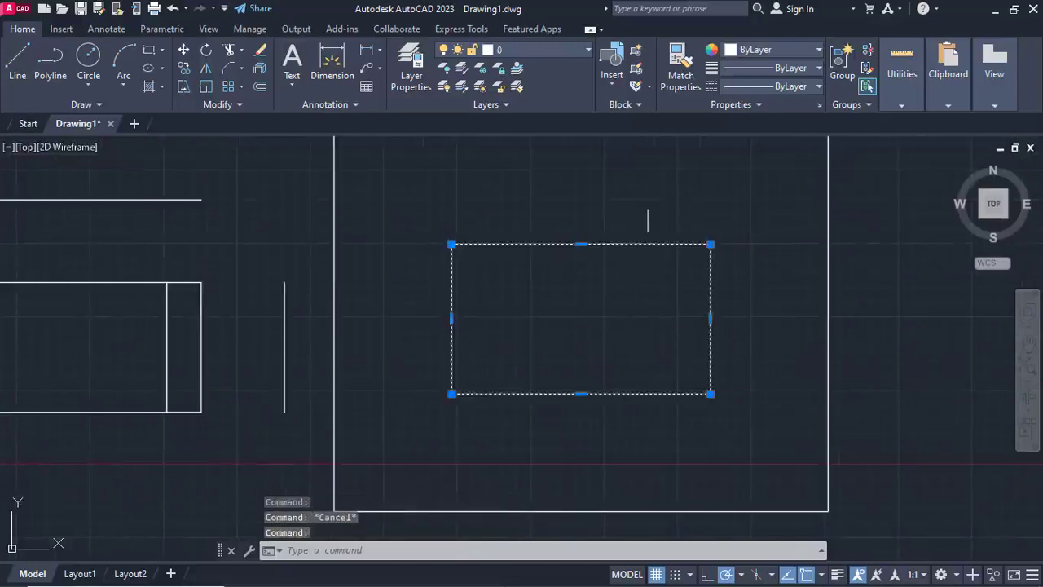
key(Escape)
scroll(476, 312, down, 2)
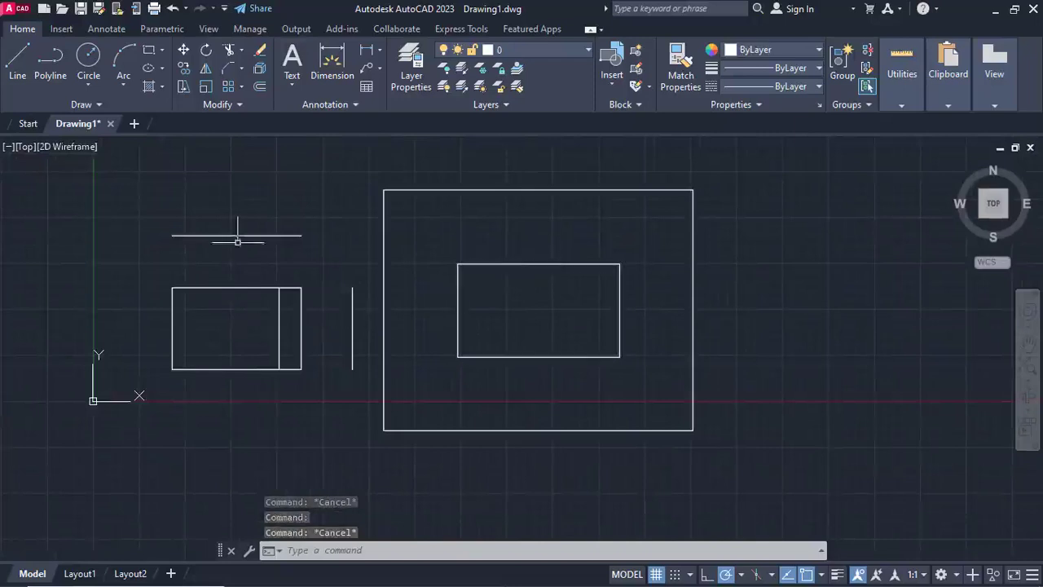
scroll(236, 232, up, 2)
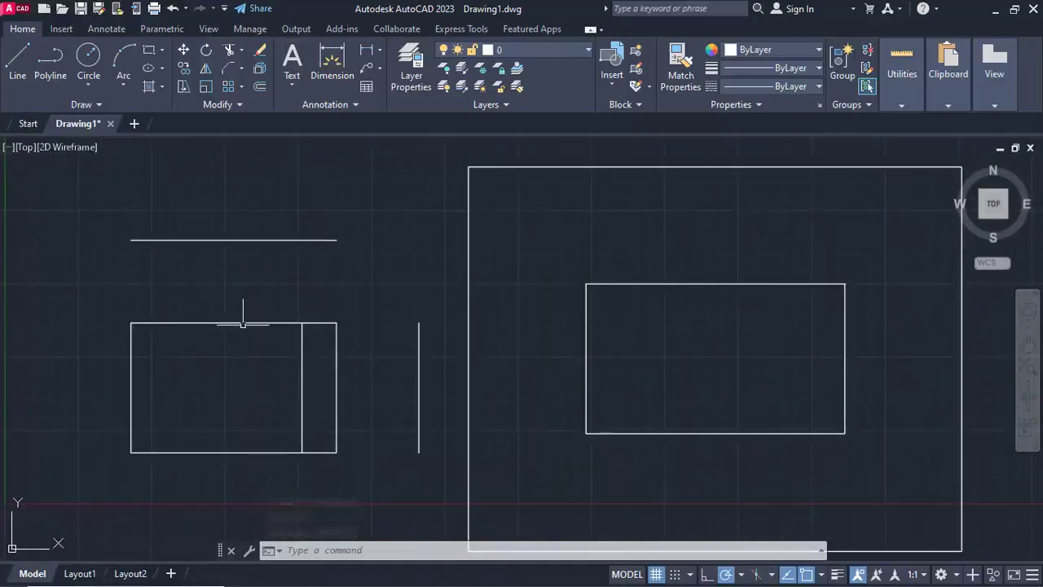
click(245, 305)
click(233, 321)
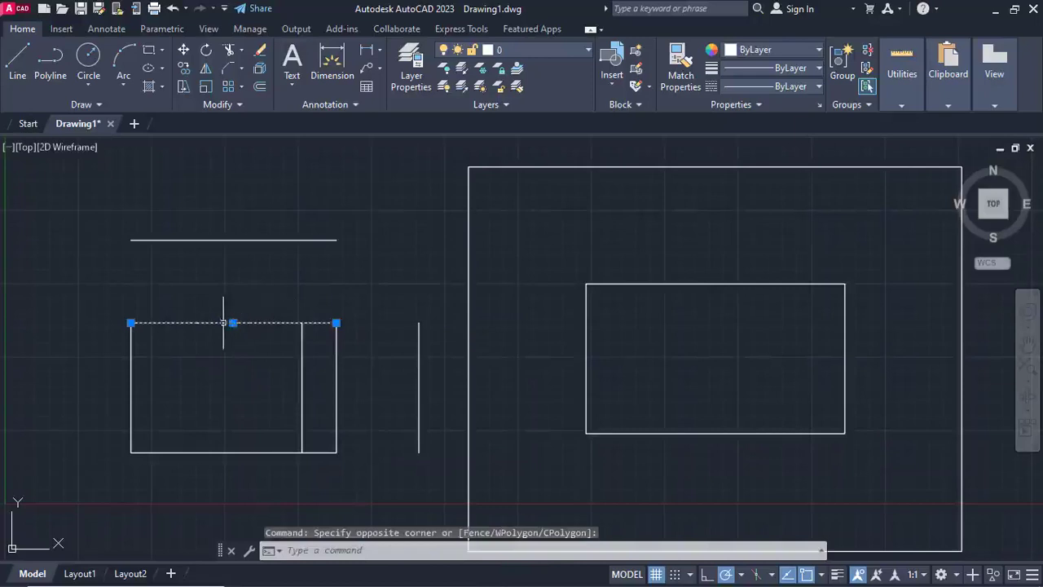
key(Escape)
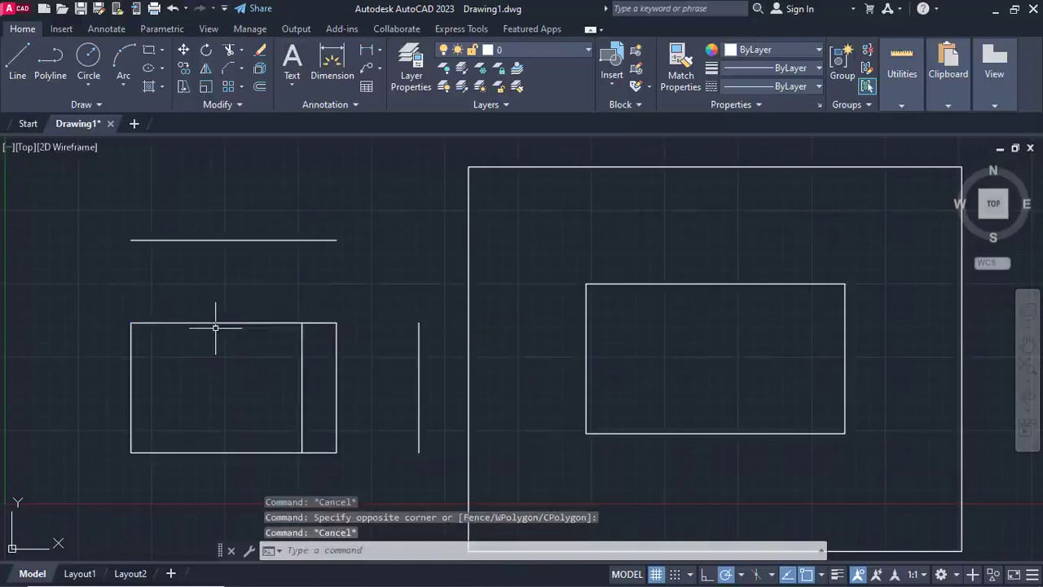
- Delete the larger offset rectangle surrounding the new rectangle
click(662, 167)
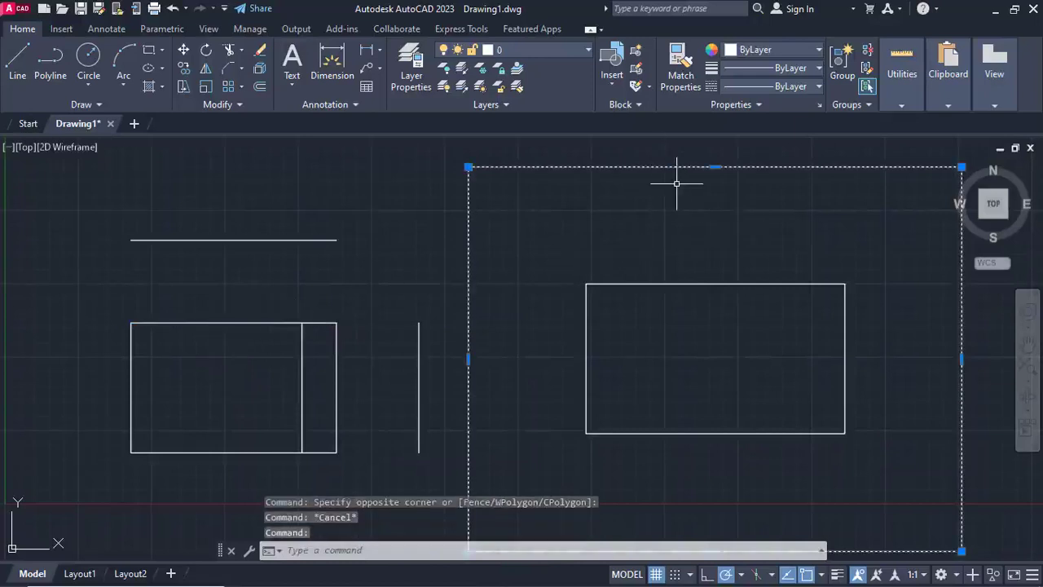
key(Delete)
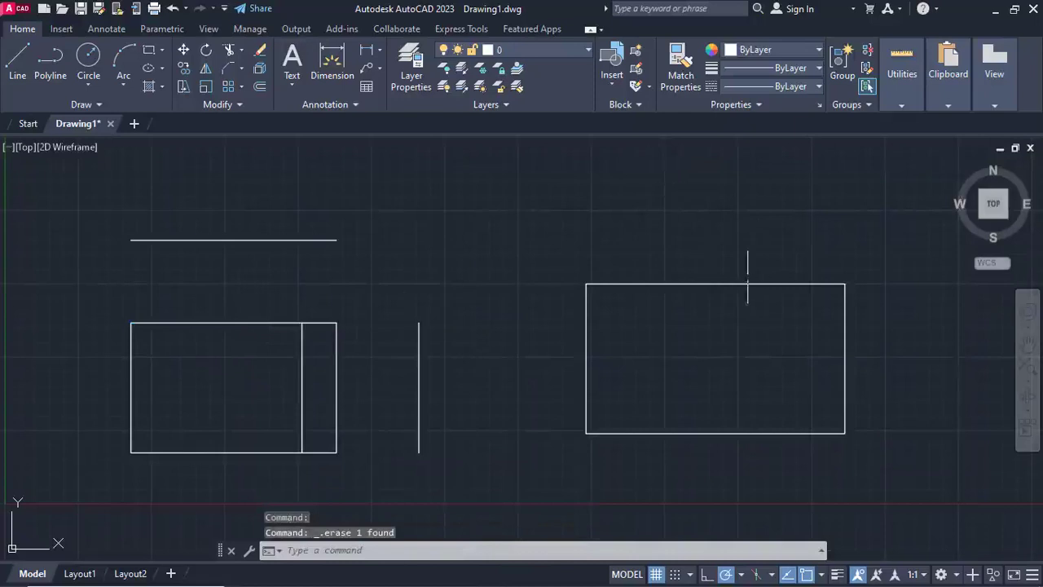
scroll(781, 328, up, 4)
scroll(780, 331, down, 2)
middle_drag(768, 328, 589, 324)
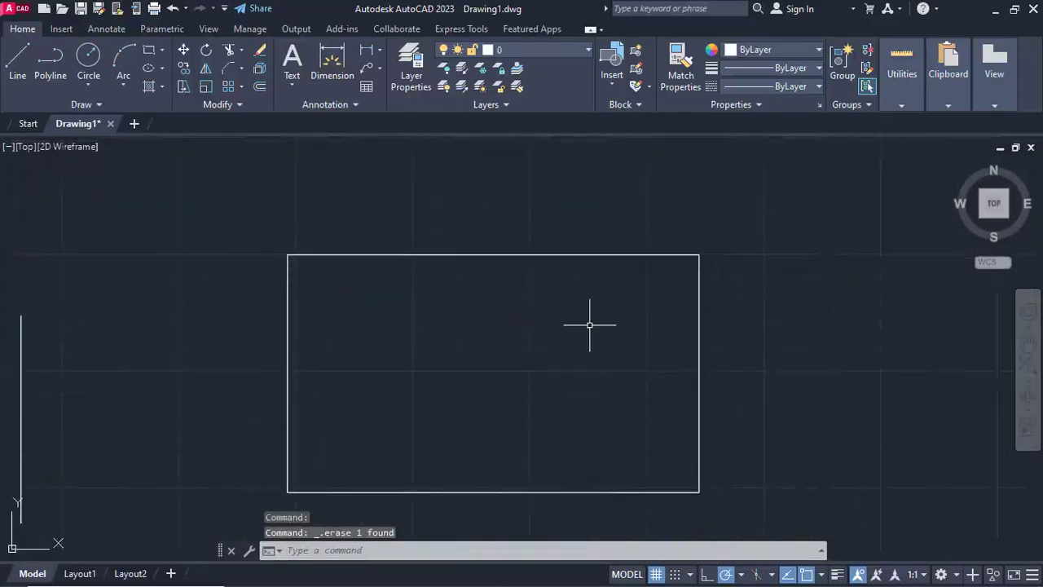
click(260, 70)
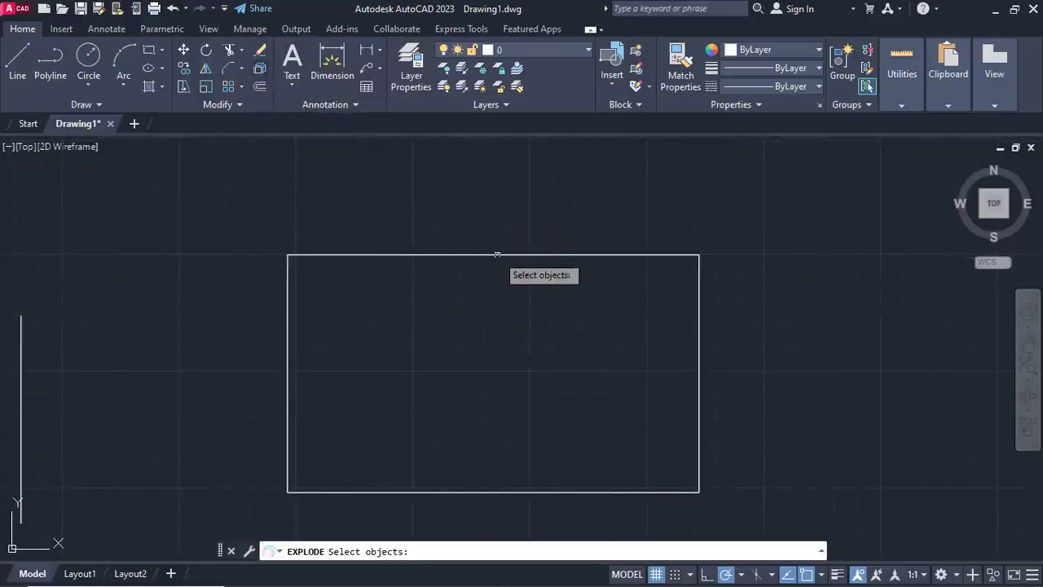
click(498, 256)
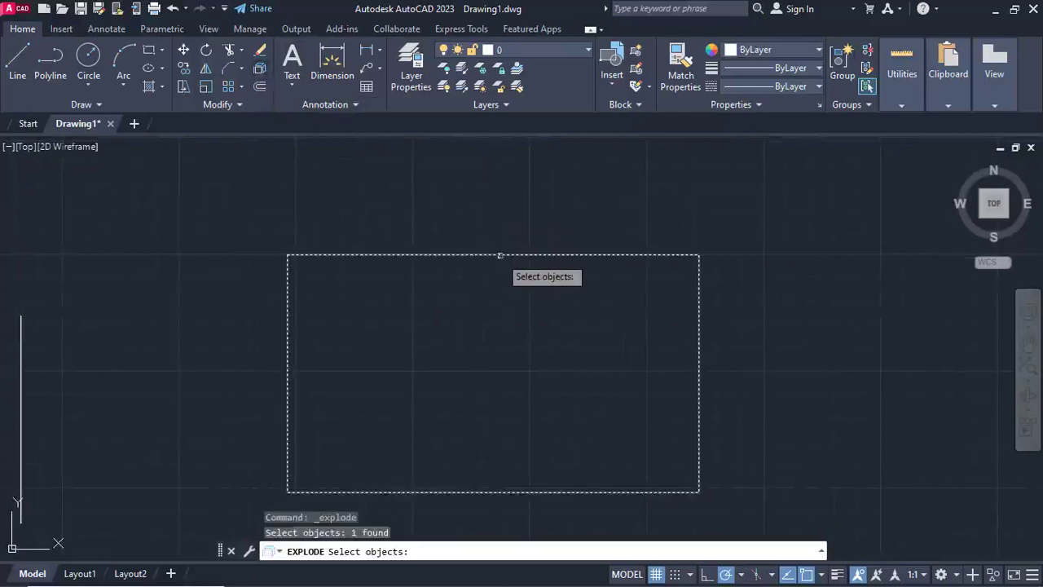
key(Return)
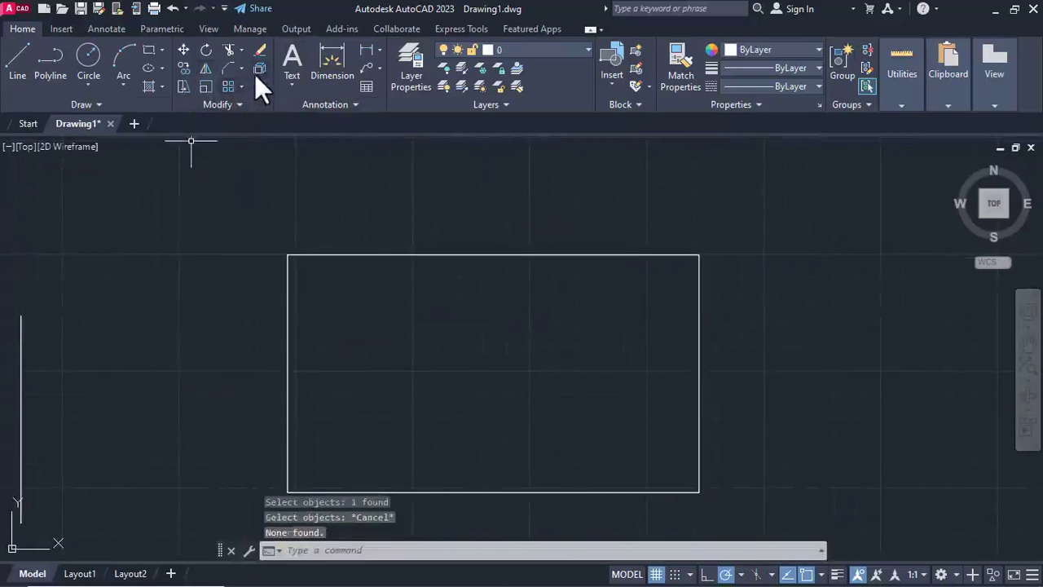
- Explode the new rectangle into separate lines
click(258, 71)
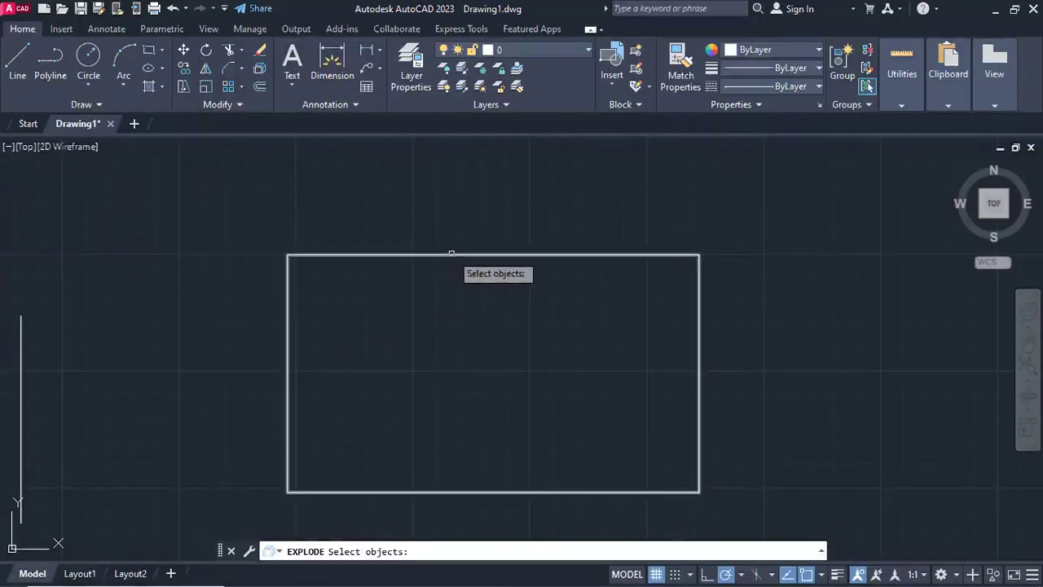
click(453, 255)
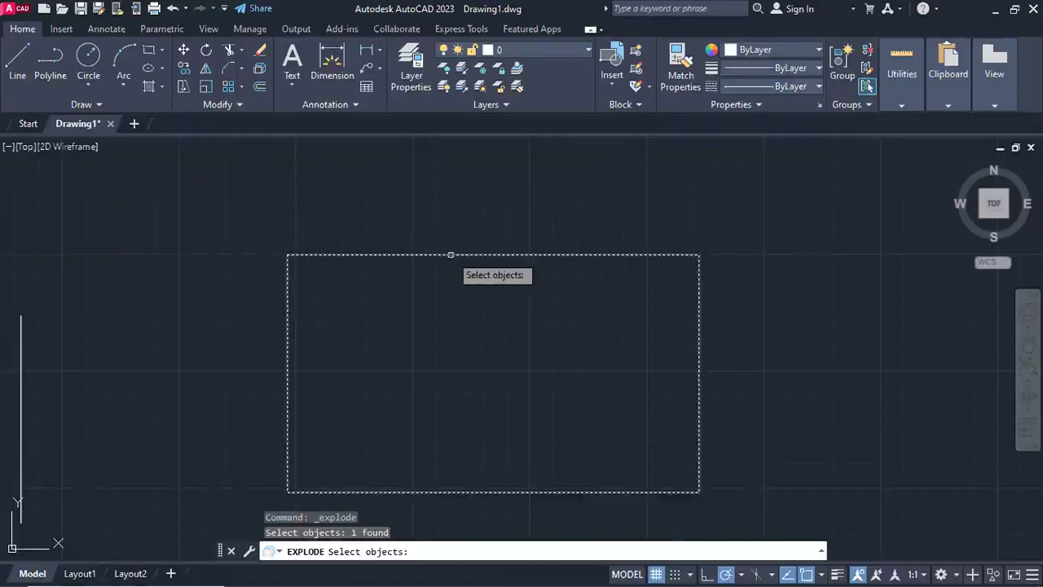
key(Return)
- Select the exploded rectangle's top and right sides to check that each is picked individually, and clear the selection
click(479, 254)
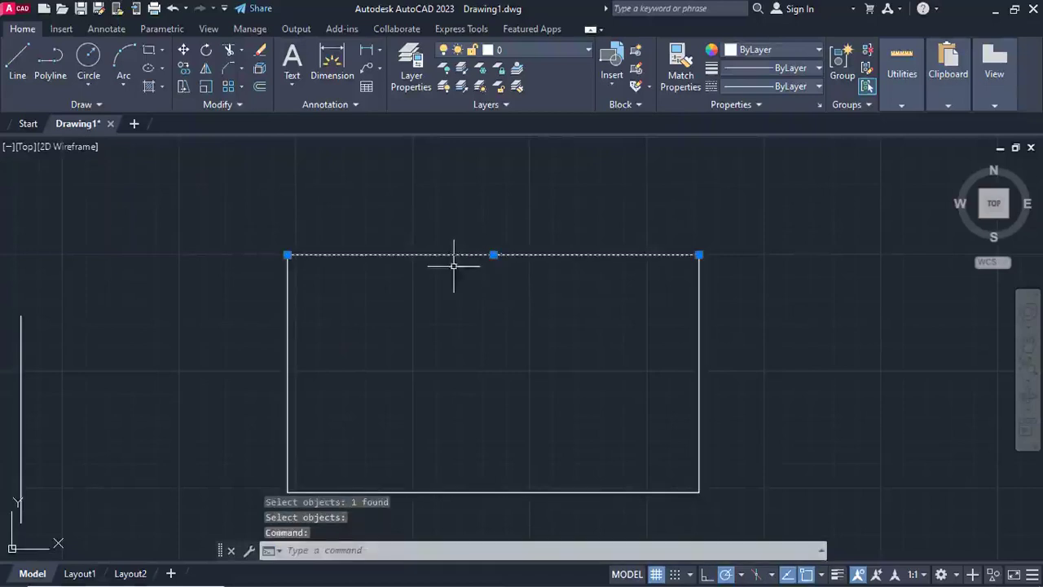
scroll(457, 244, up, 2)
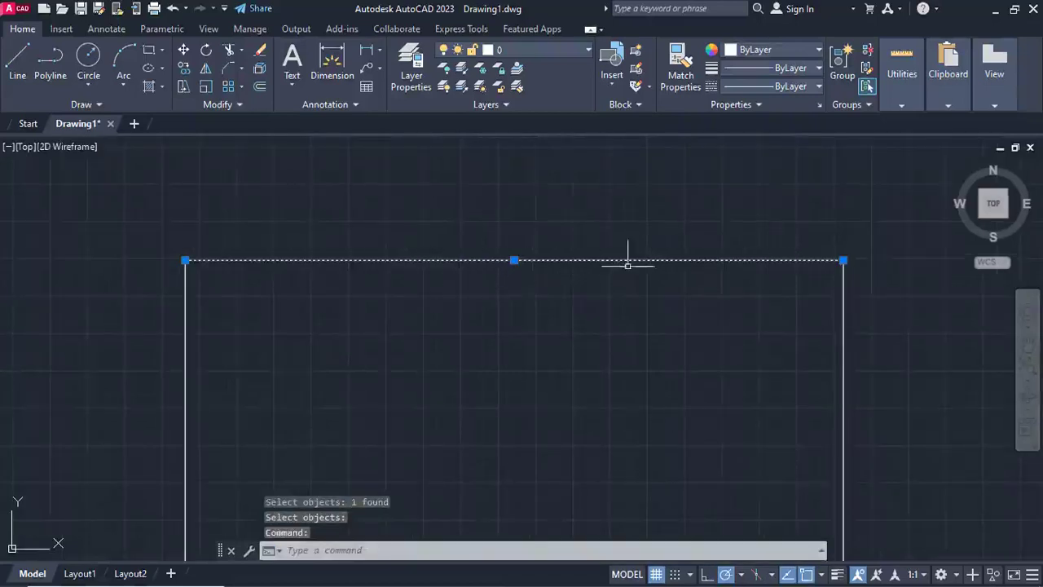
click(848, 342)
click(834, 348)
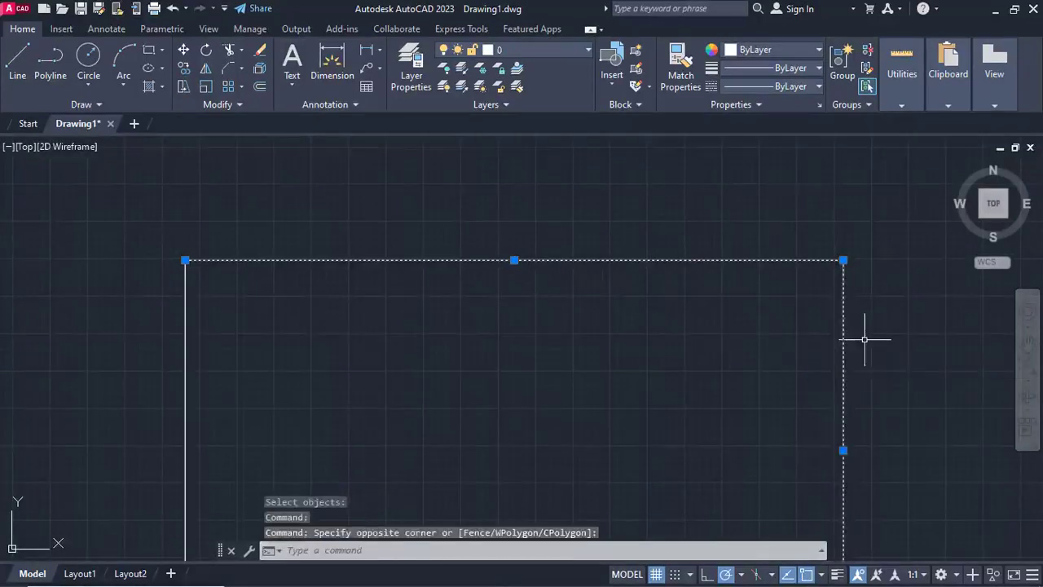
key(Escape)
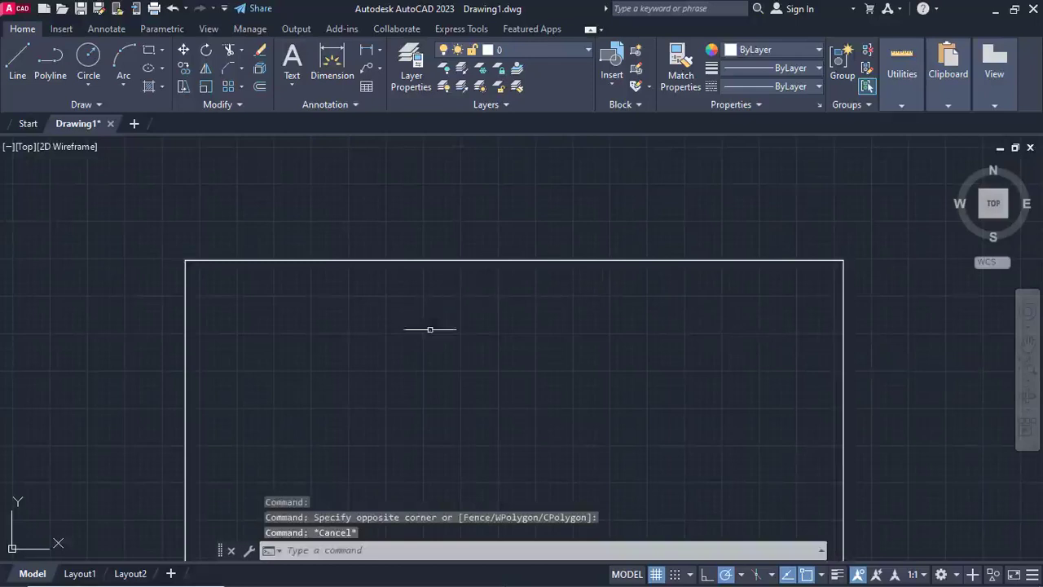
- Offset the exploded rectangle's top side upward by 500
click(259, 86)
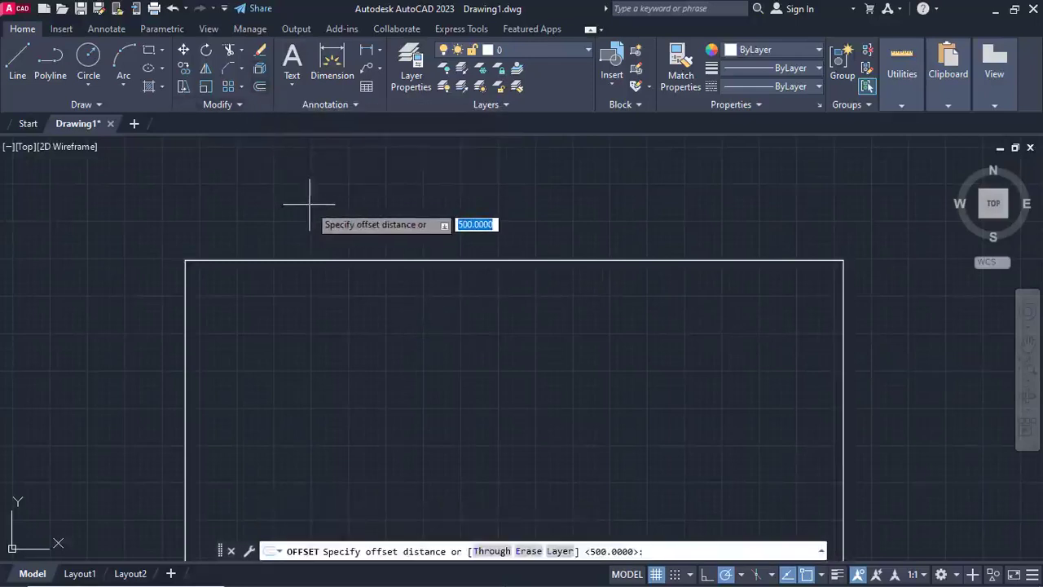
scroll(310, 204, down, 4)
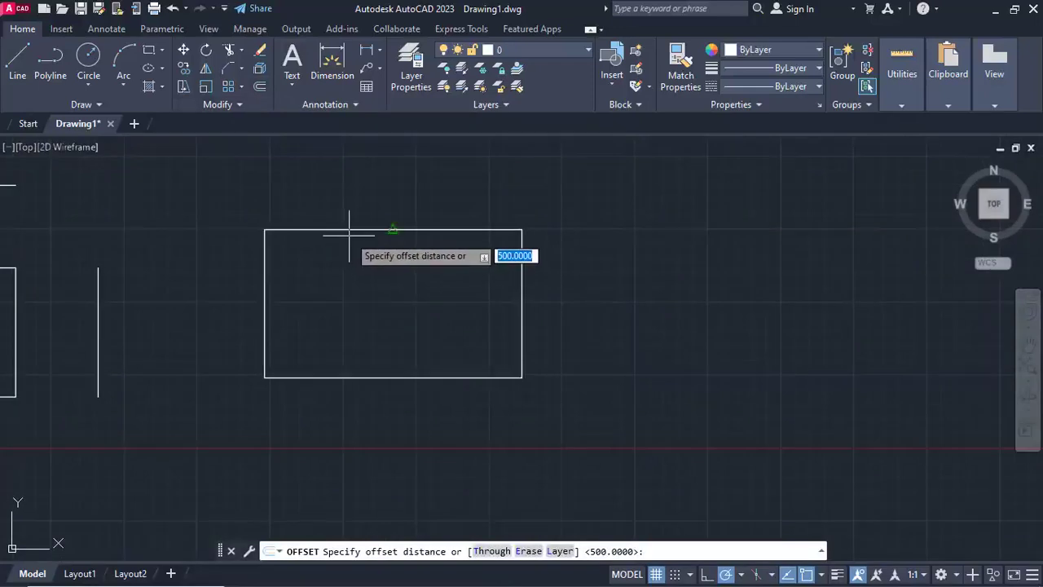
key(Return)
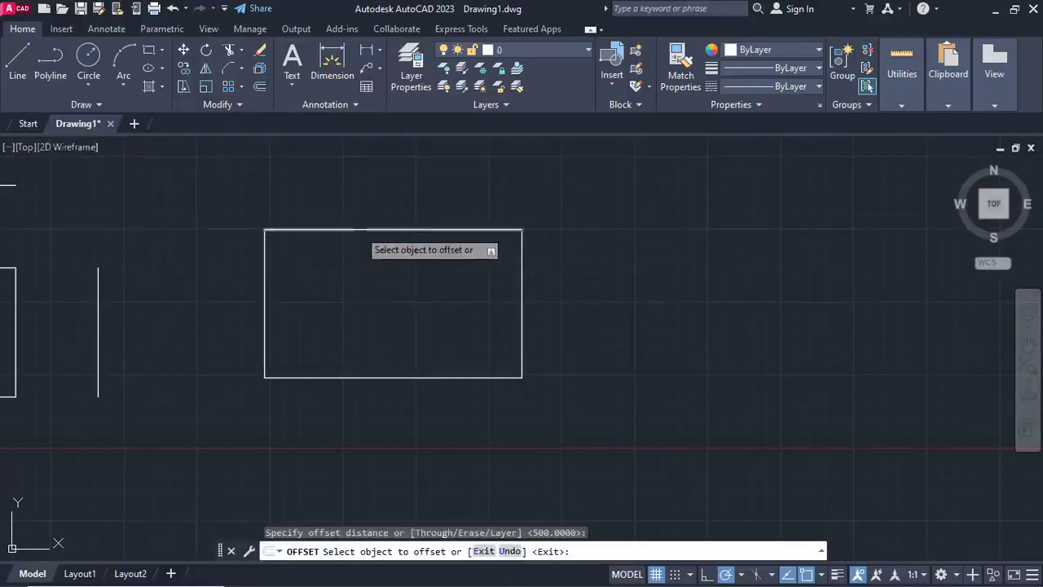
click(359, 230)
middle_drag(361, 168, 374, 308)
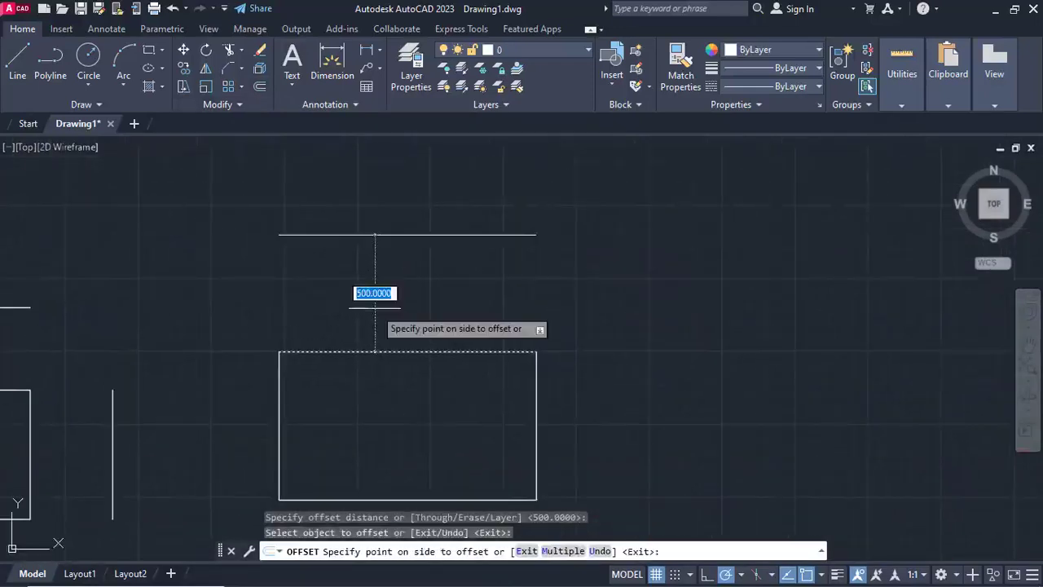
click(386, 216)
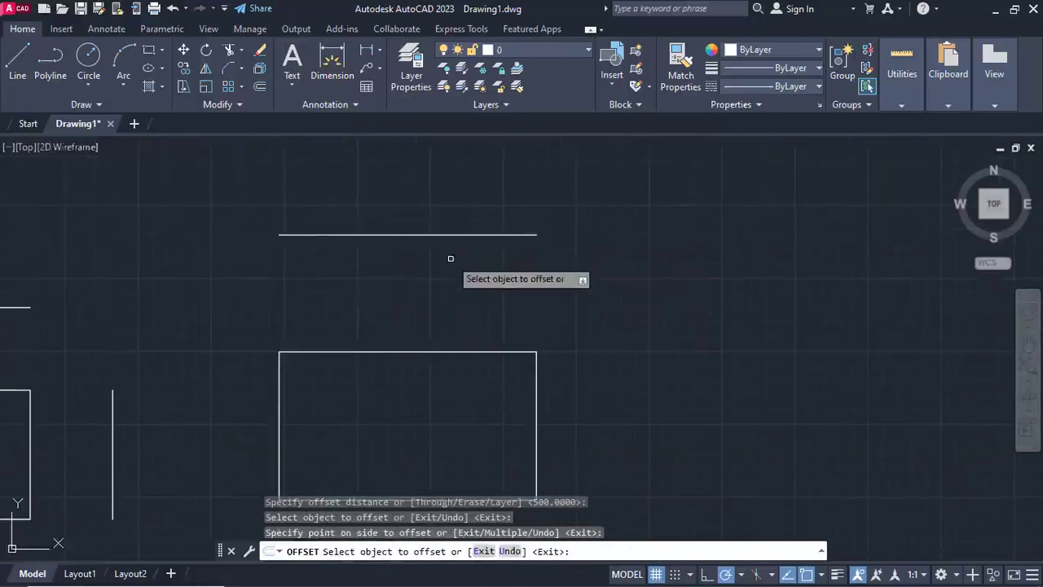
scroll(471, 296, down, 2)
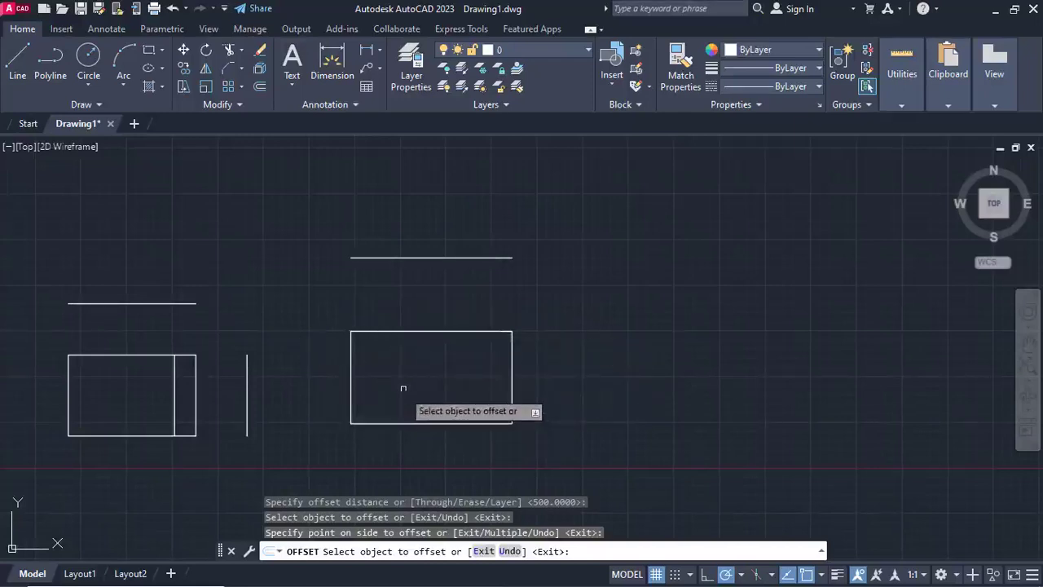
key(Escape)
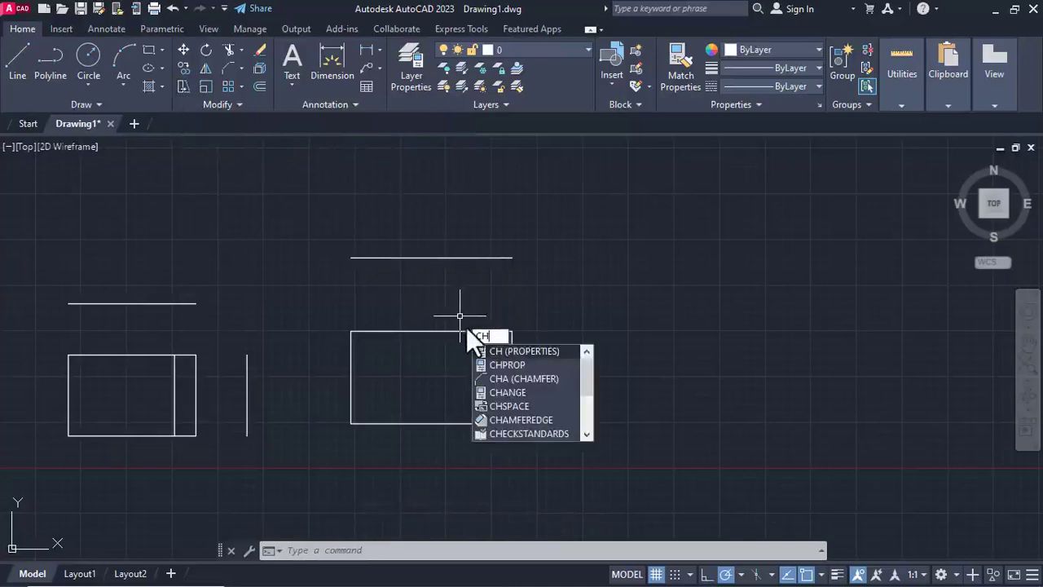
- Set both chamfer distances to about 442 by picking two points along the exploded rectangle's top side, starting at its upper-right corner
click(523, 380)
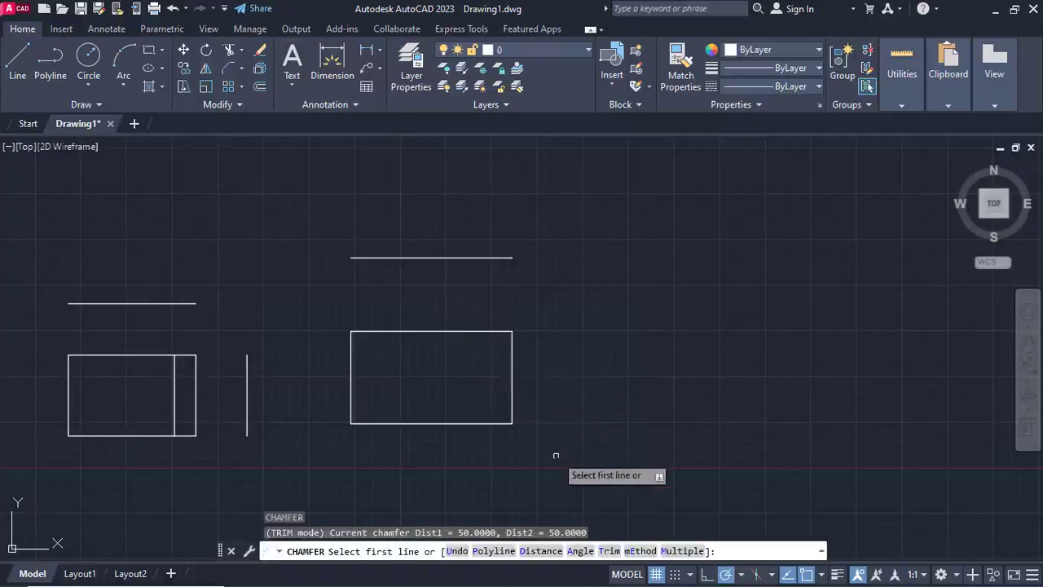
click(539, 551)
scroll(497, 395, up, 4)
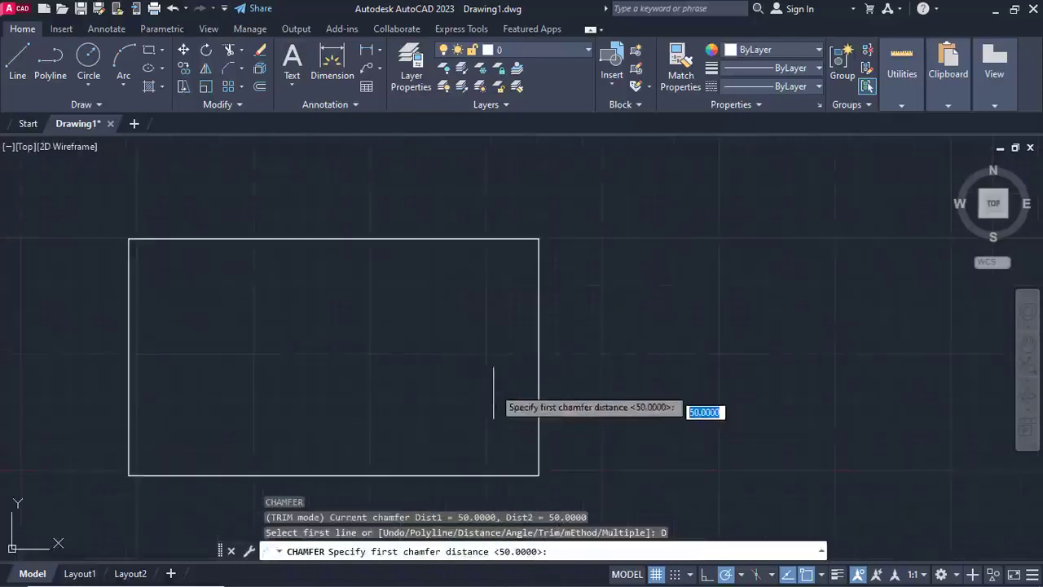
click(538, 239)
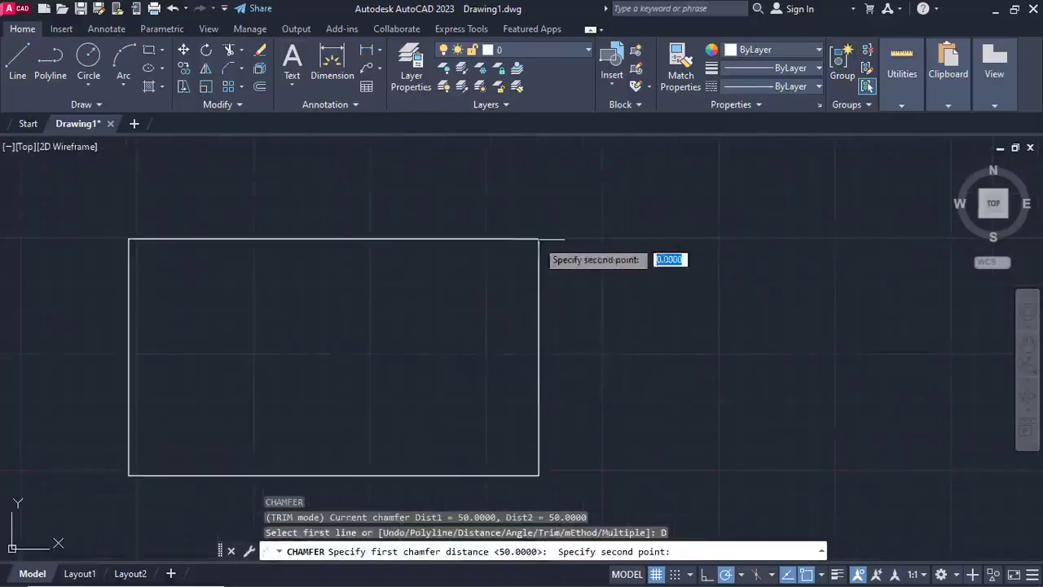
click(360, 236)
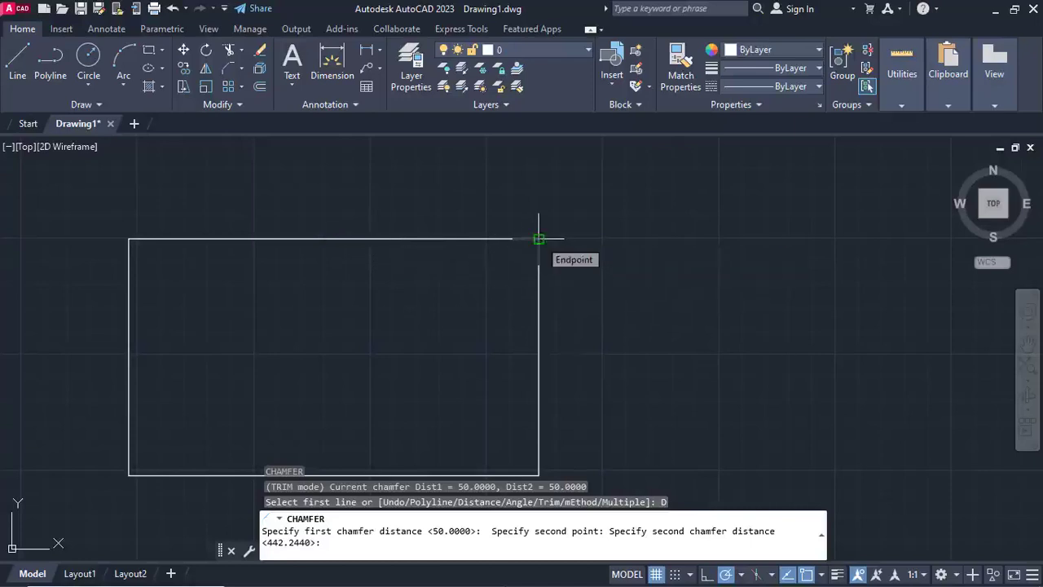
key(Return)
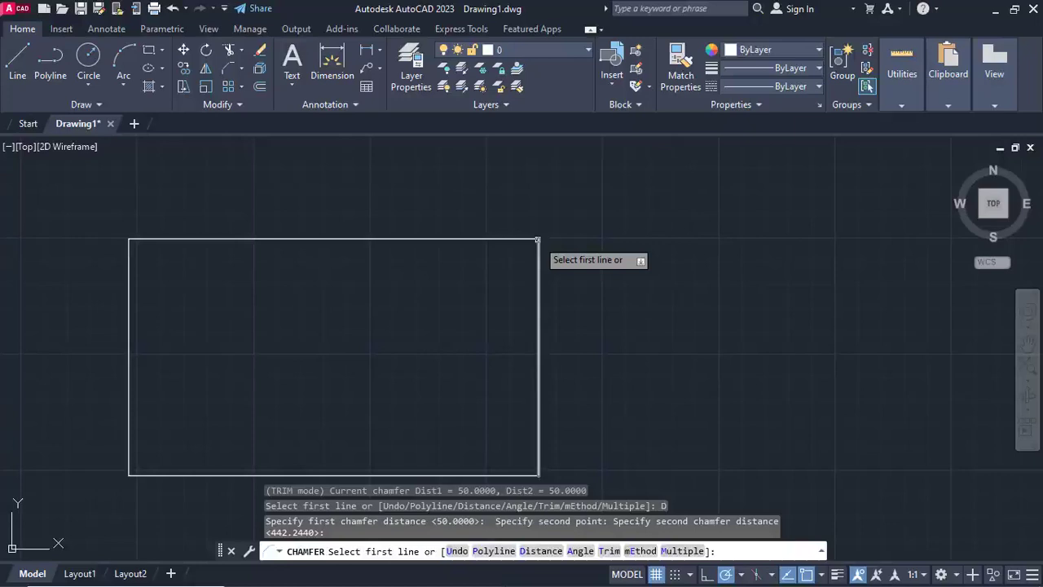
- Chamfer the exploded rectangle's upper-right corner between its top and right sides
click(491, 239)
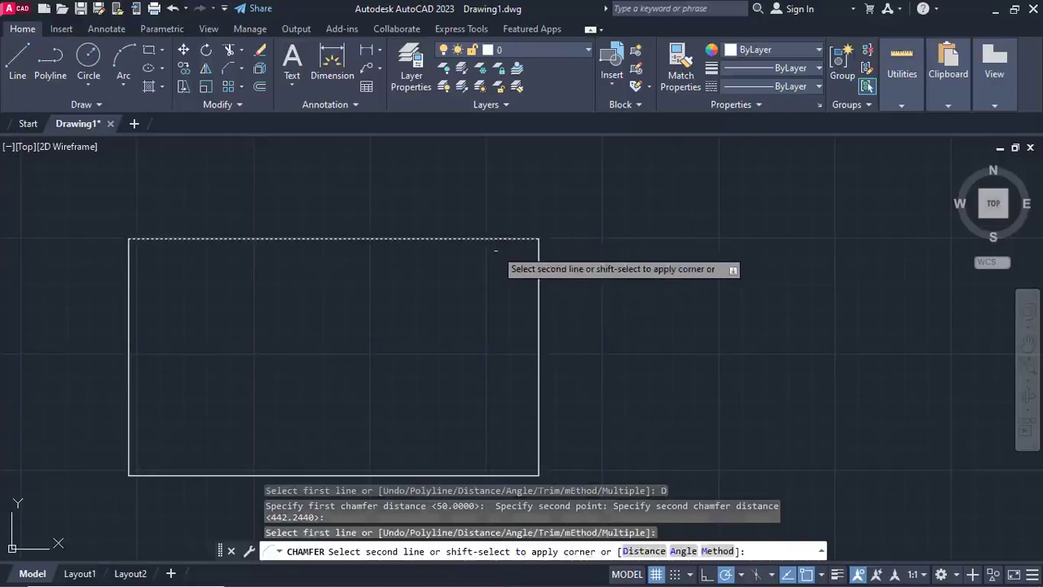
click(541, 303)
scroll(540, 305, down, 4)
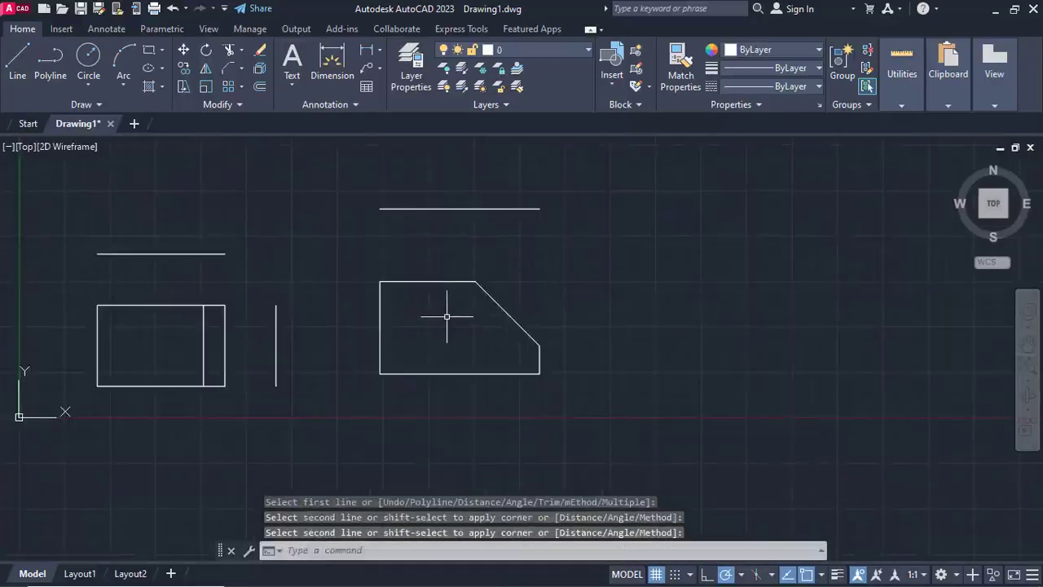
key(Escape)
- Delete the older line-drawn rectangle with its offset lines, and the offset line above the chamfered shape
middle_drag(425, 324, 601, 338)
click(529, 424)
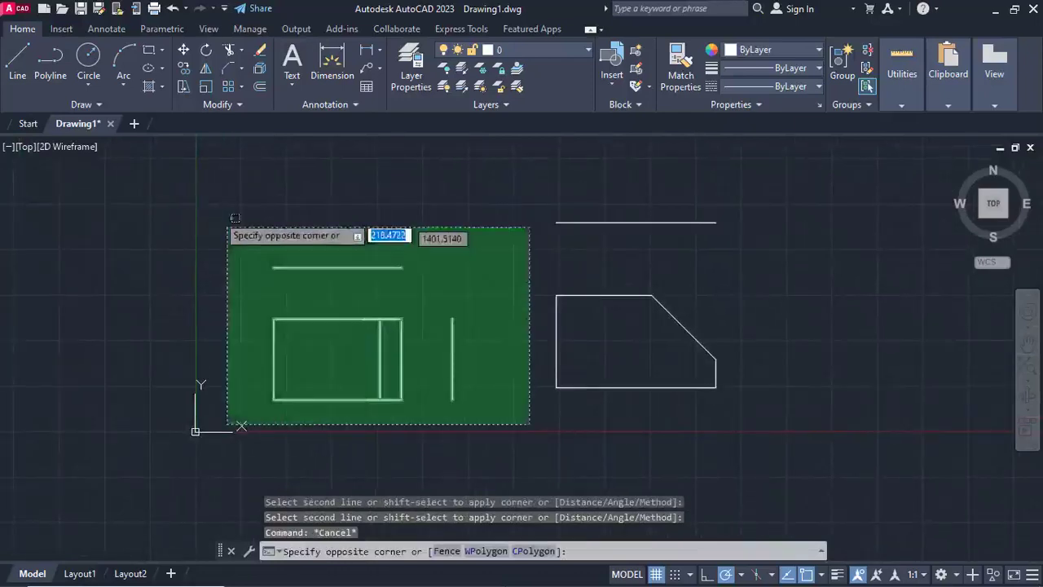
click(200, 209)
key(Delete)
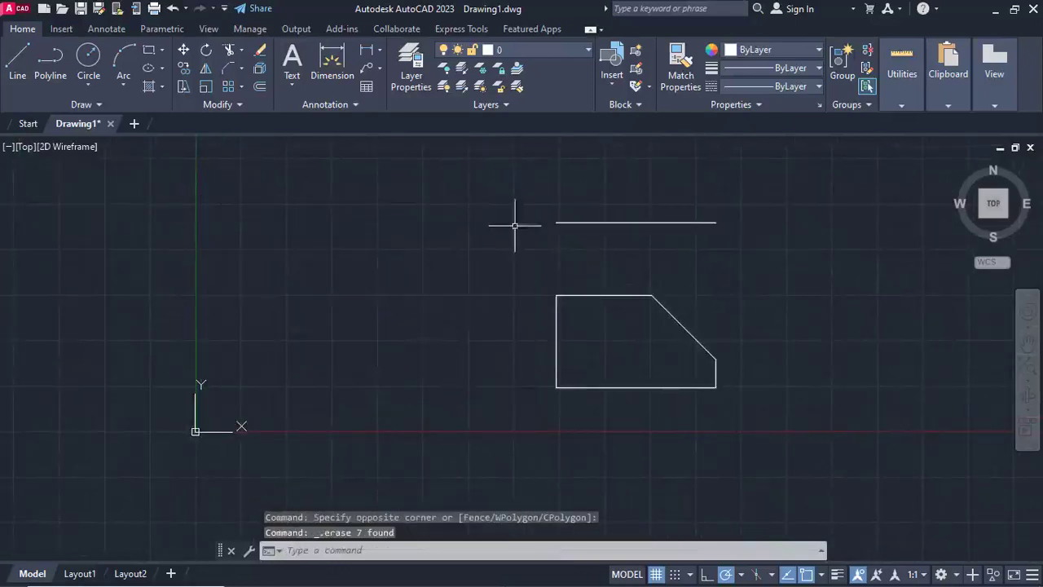
click(732, 230)
click(554, 191)
key(Delete)
- Stretch the chamfered shape's upper part straight upward, using a crossing window over its top edge and part of the slanted edge
scroll(642, 336, up, 2)
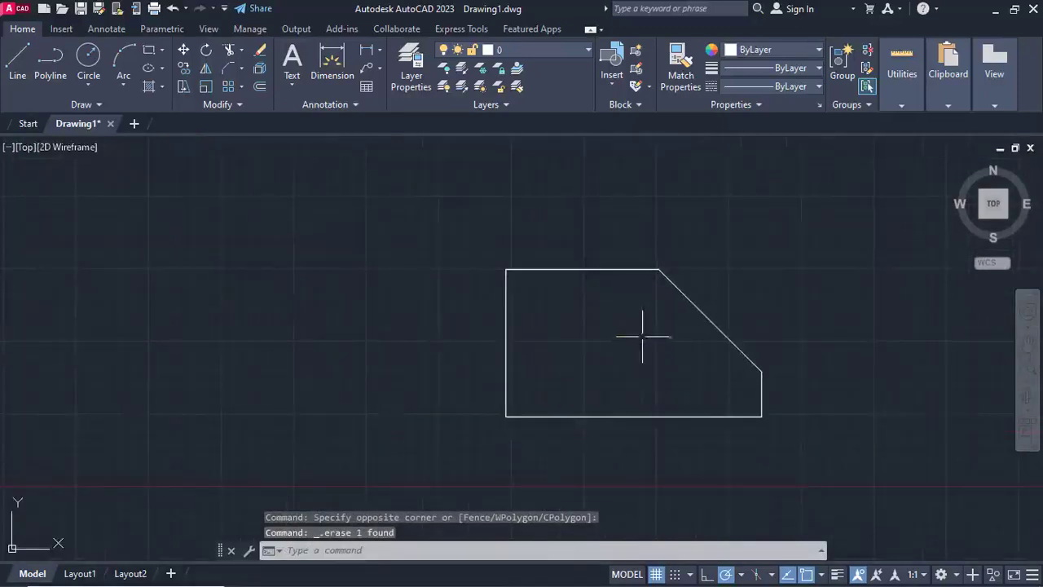
middle_drag(671, 349, 479, 320)
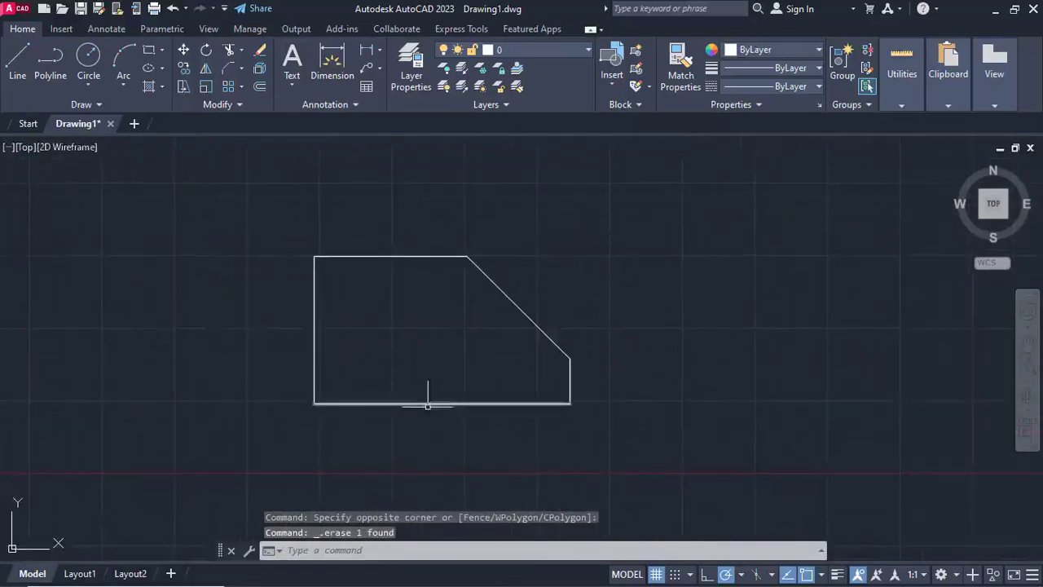
middle_drag(456, 308, 629, 320)
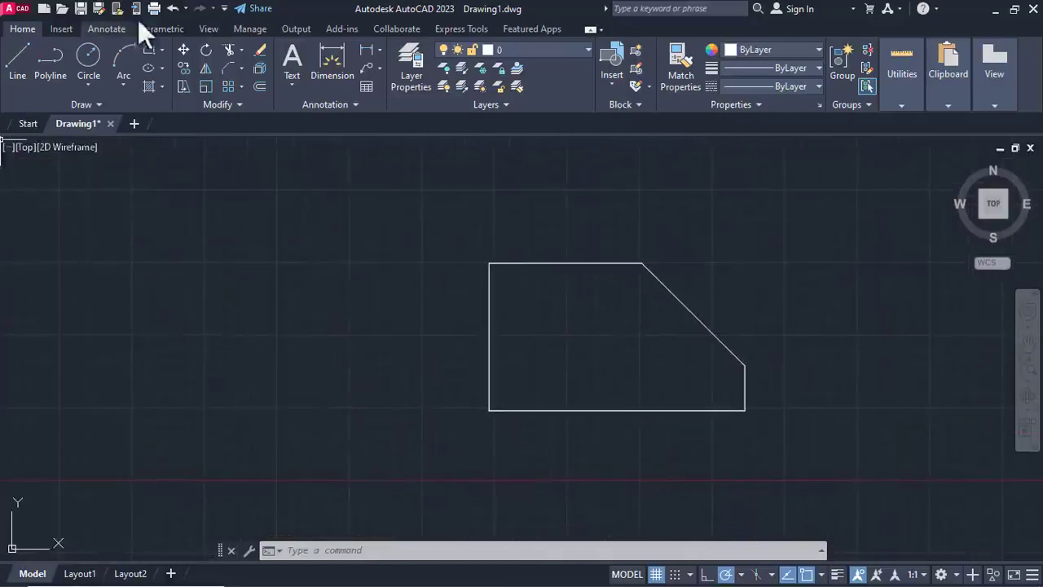
click(181, 88)
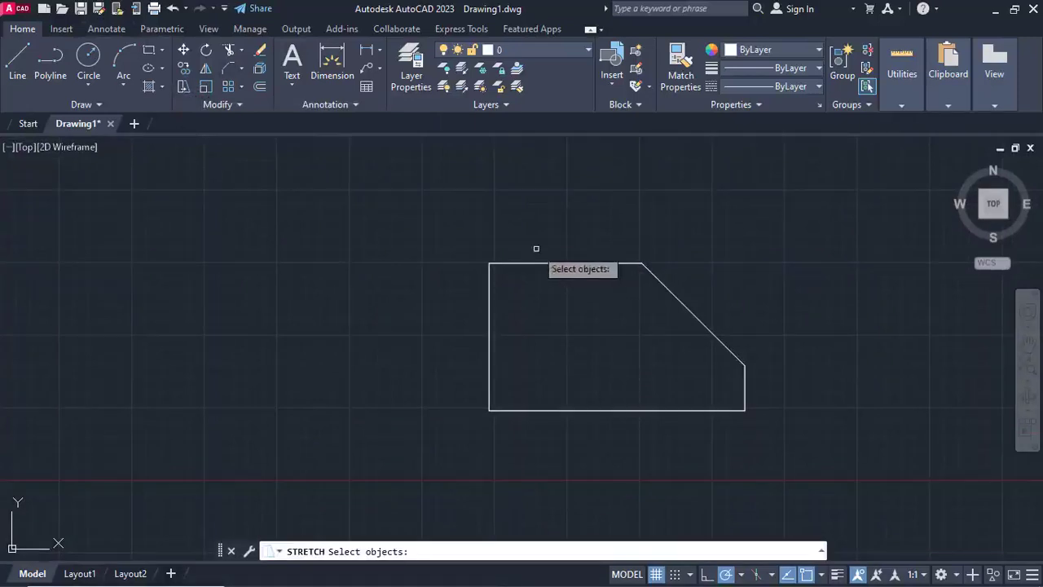
click(798, 334)
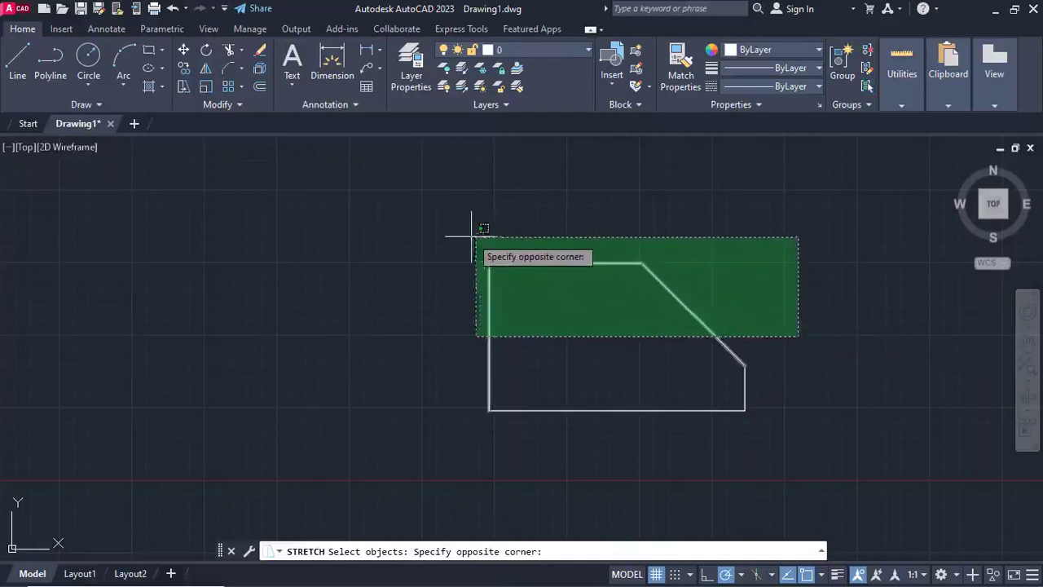
click(359, 210)
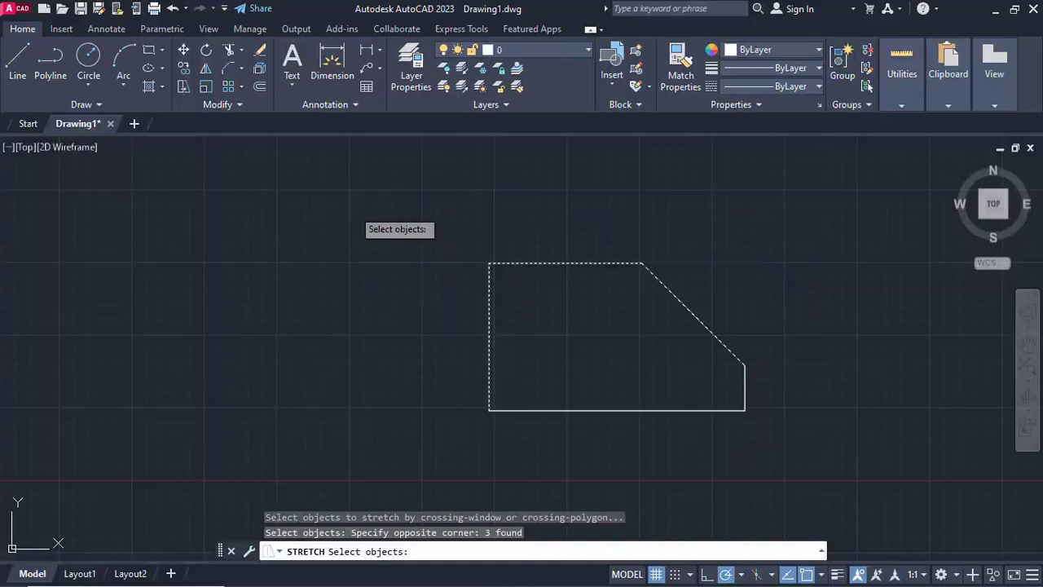
key(Return)
click(450, 325)
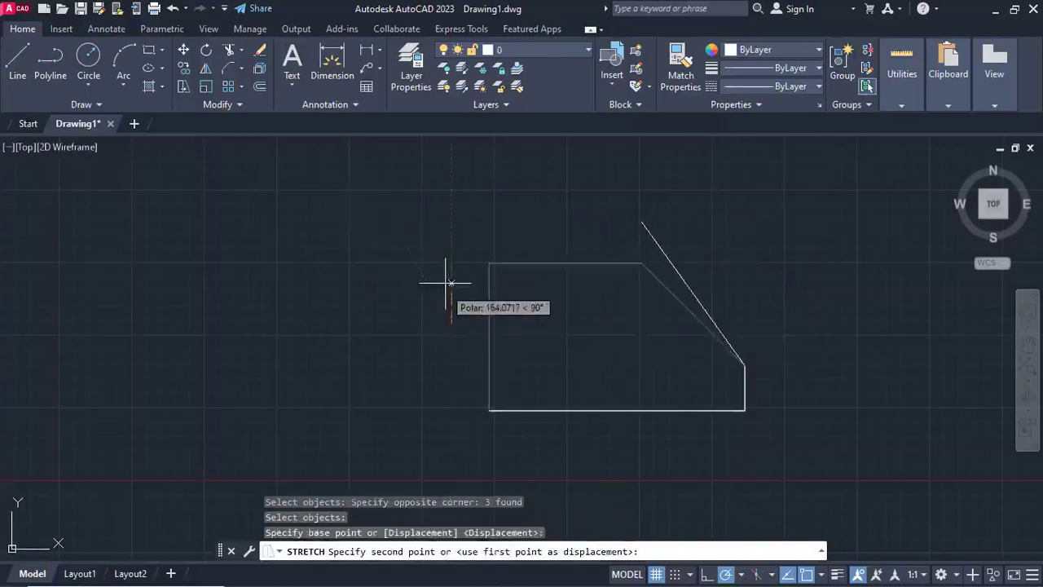
middle_drag(442, 234, 414, 386)
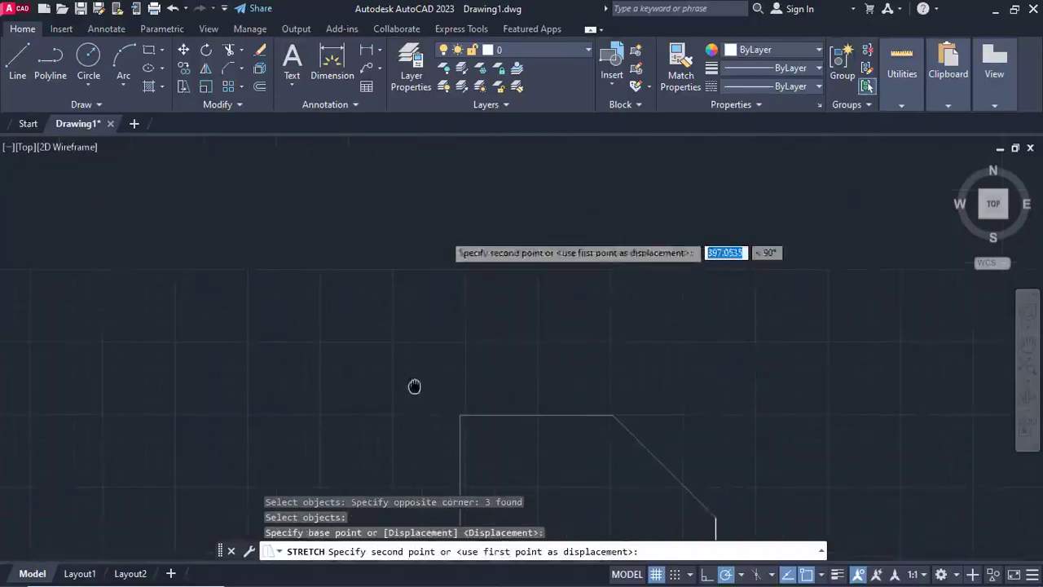
click(422, 237)
scroll(424, 237, down, 2)
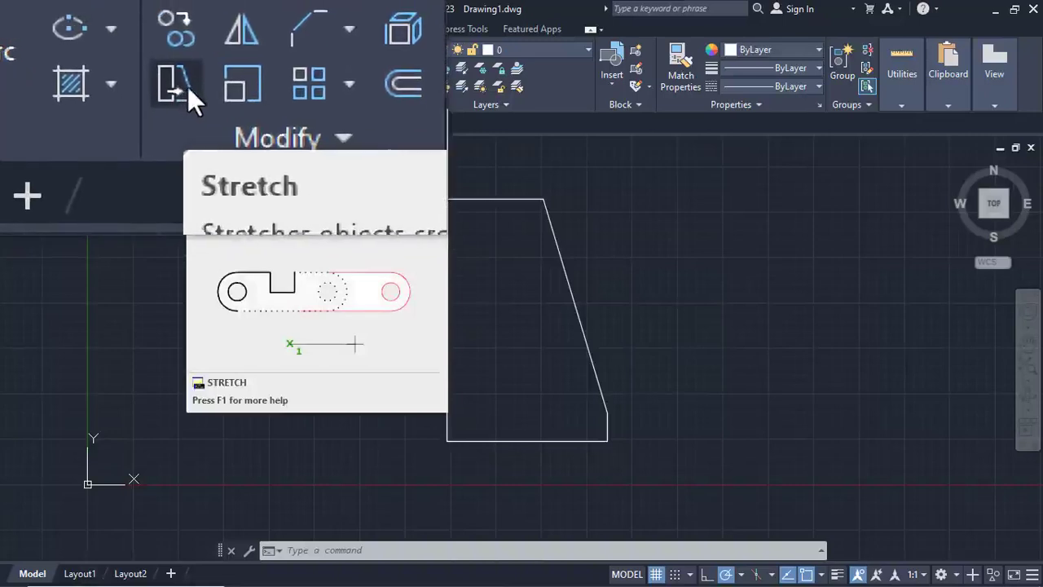
key(super)
key(super)
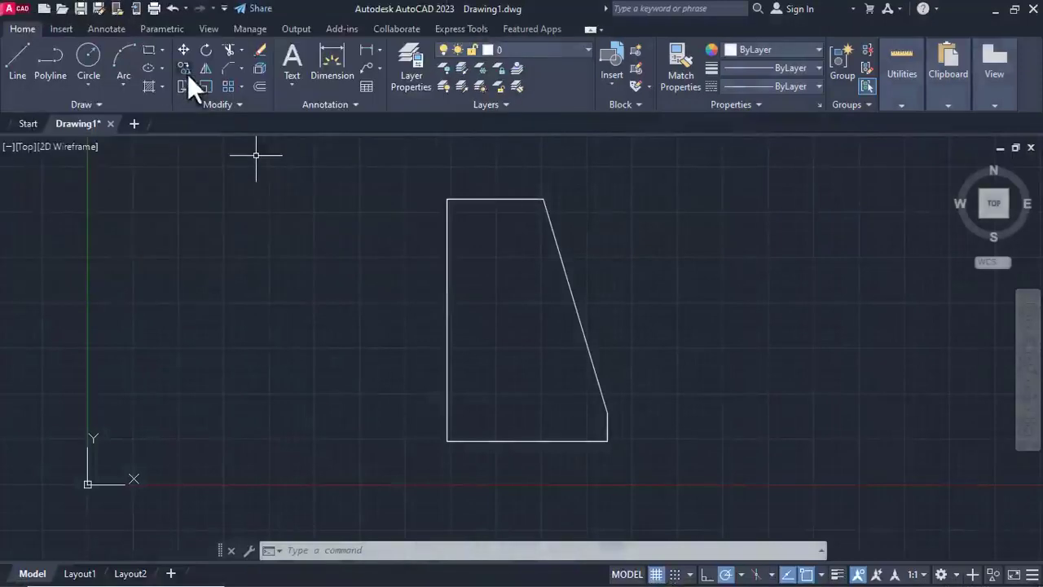
- Stretch the chamfered shape's left side straight to the left, using a crossing window over its left edge and parts of the horizontal edges
click(187, 86)
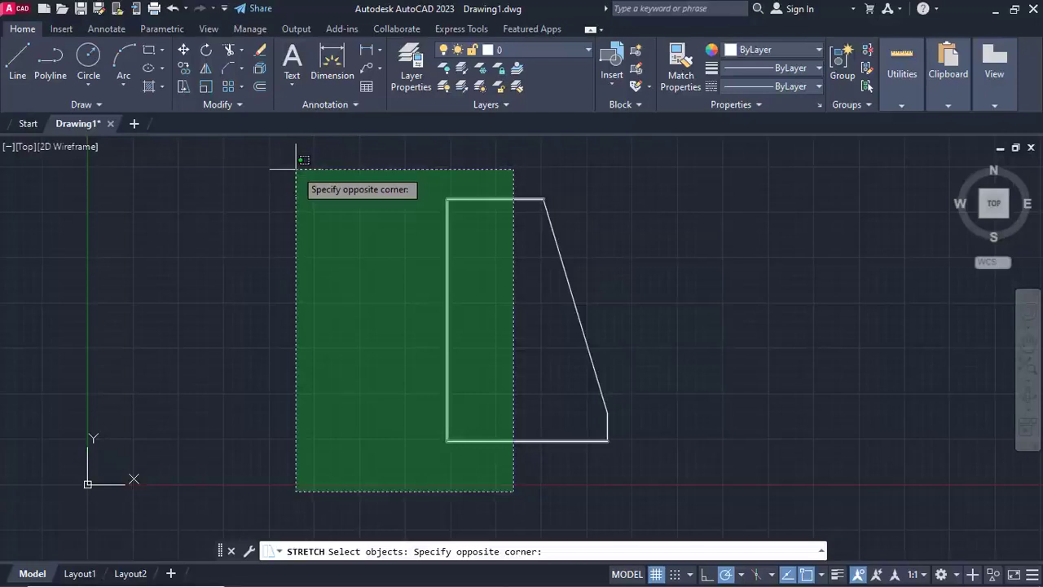
click(297, 168)
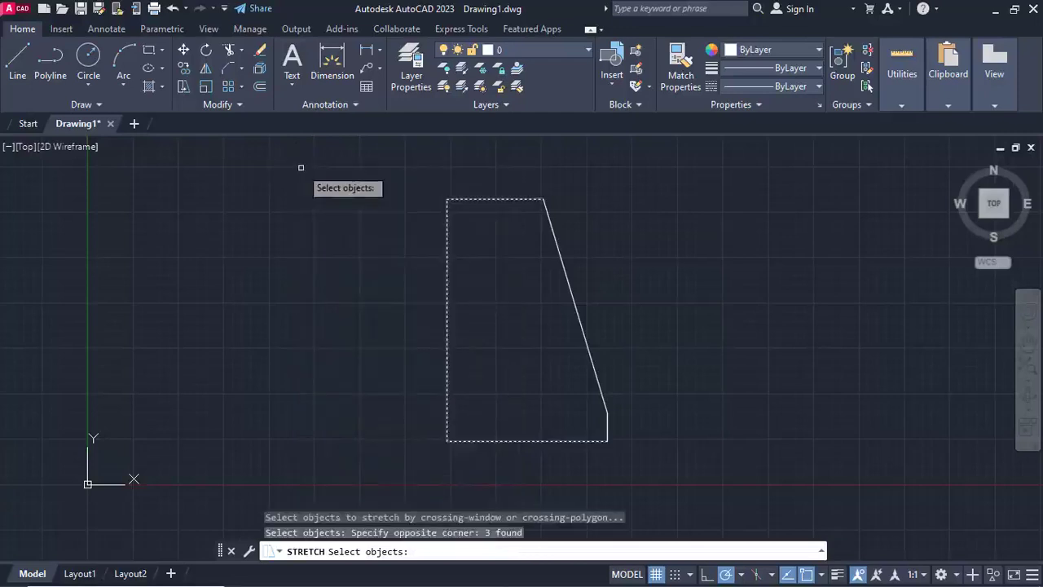
key(Return)
click(501, 171)
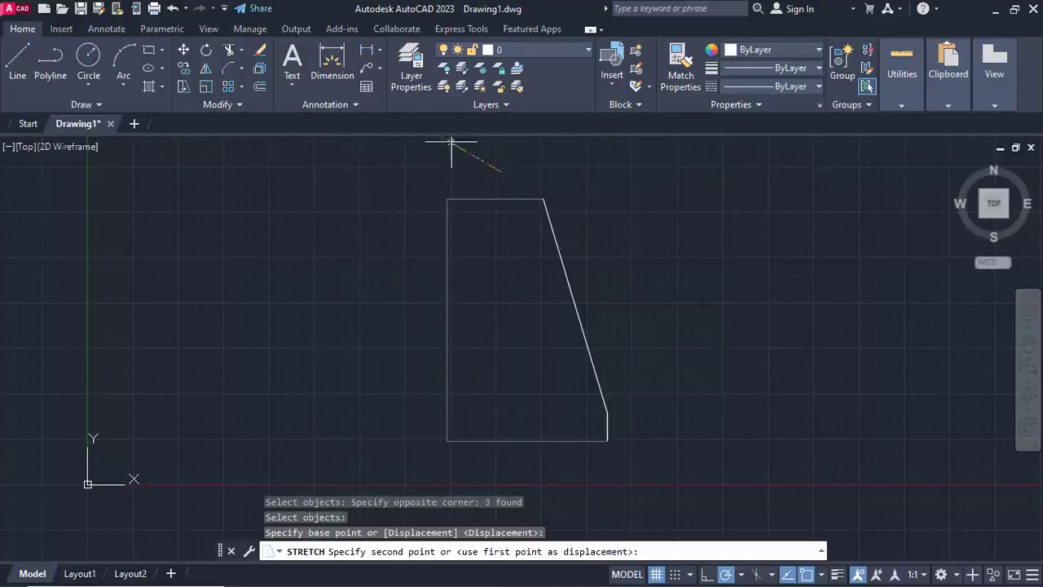
click(303, 170)
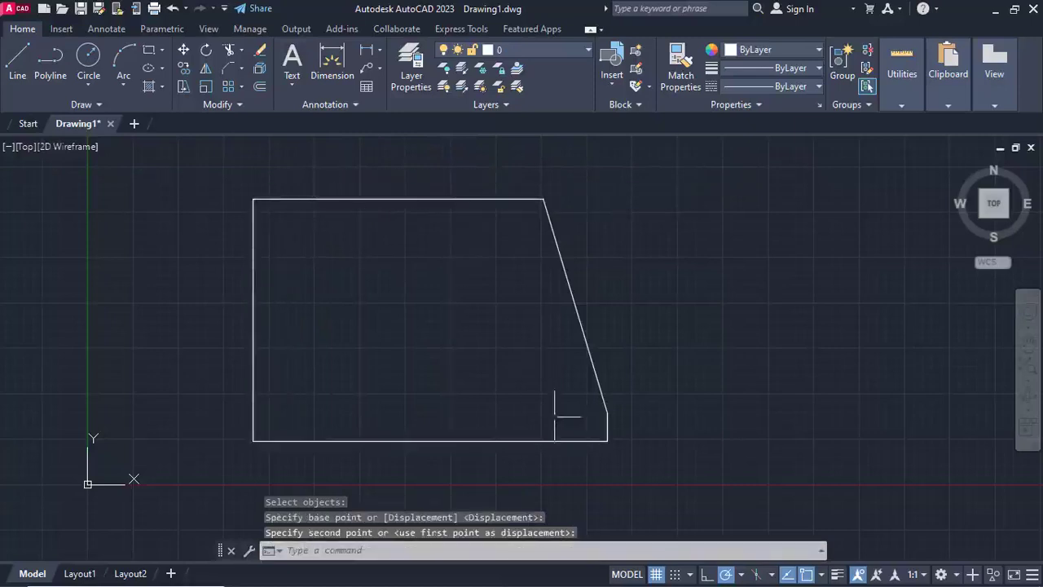
- Try to stretch the shape's bottom edge straight down, selecting it with two overlapping crossing windows, and undo that stretch
middle_drag(555, 416, 556, 328)
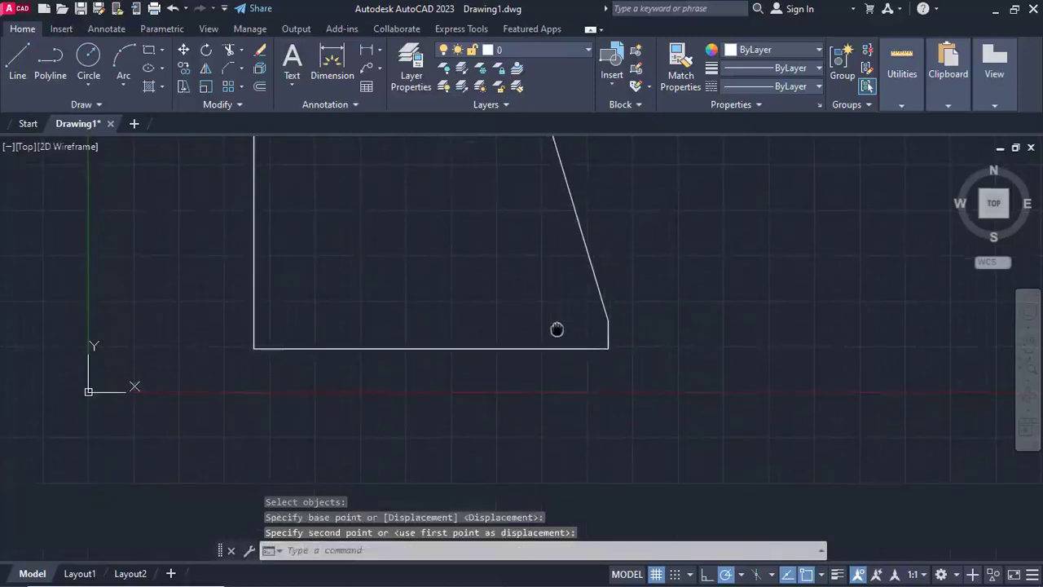
click(181, 88)
scroll(634, 355, up, 2)
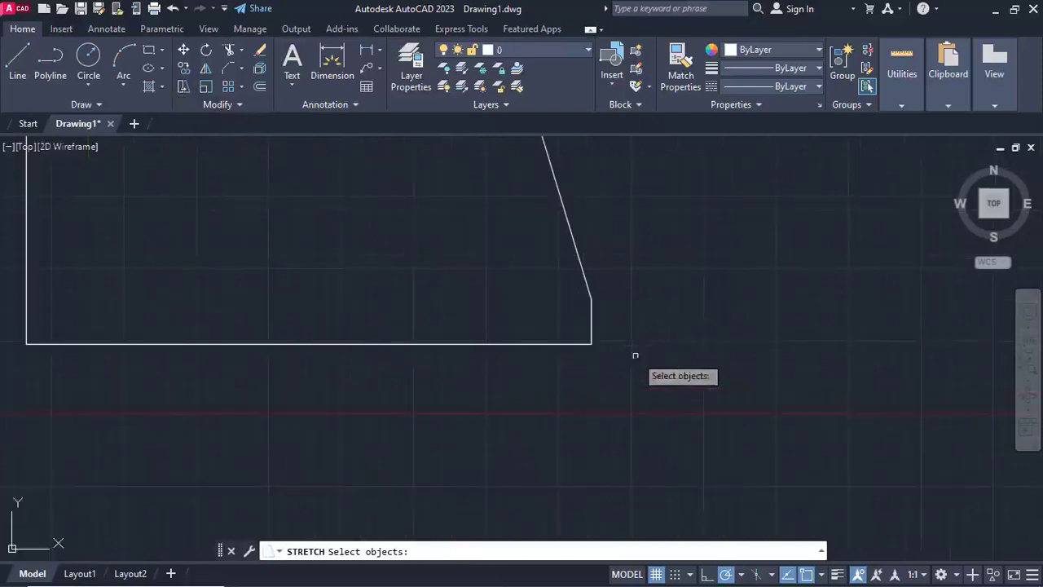
click(651, 388)
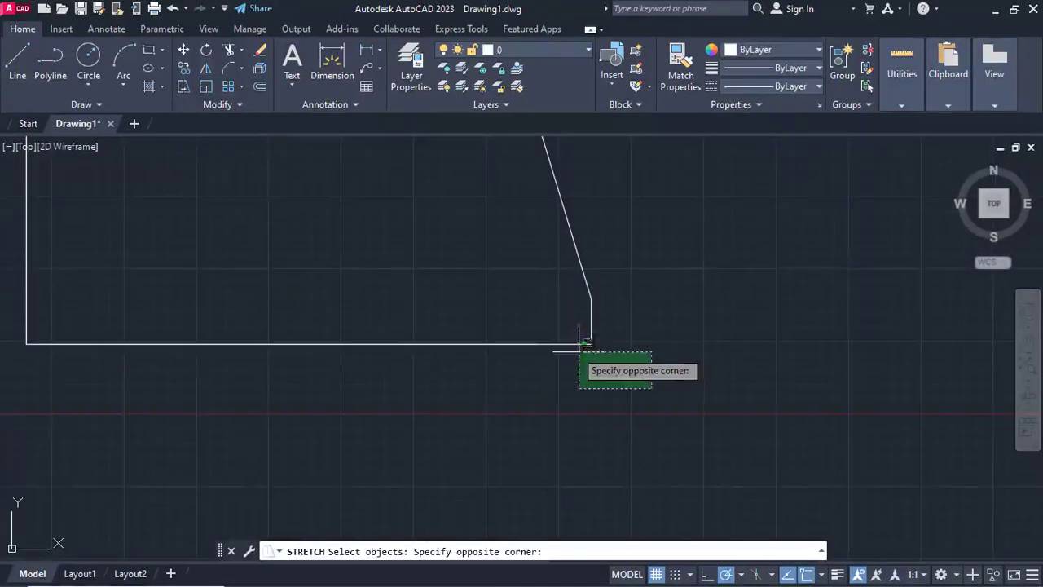
click(160, 316)
mouse_move(163, 318)
middle_down()
mouse_move(305, 326)
mouse_move(481, 309)
middle_up()
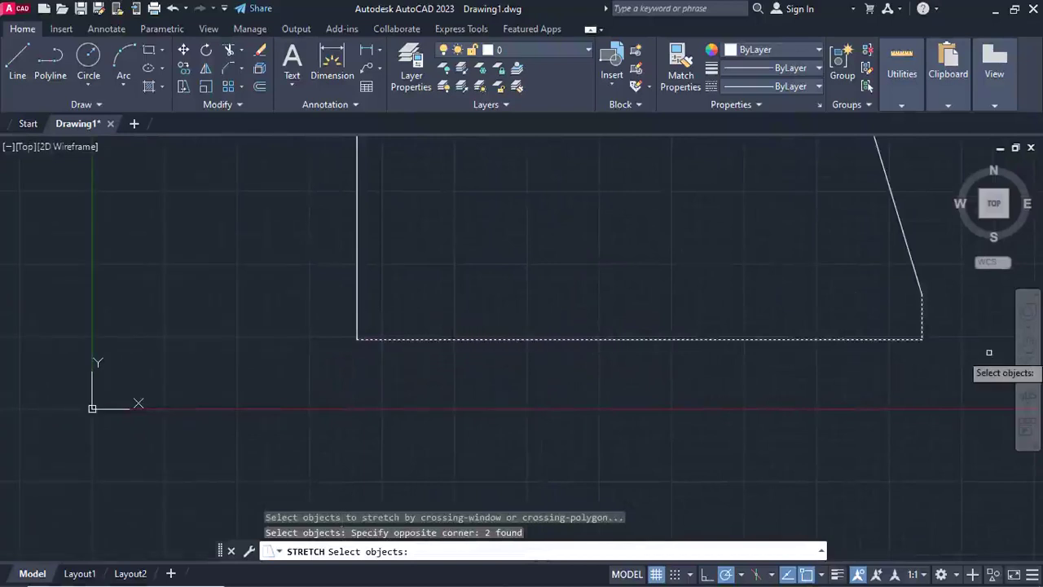
click(957, 380)
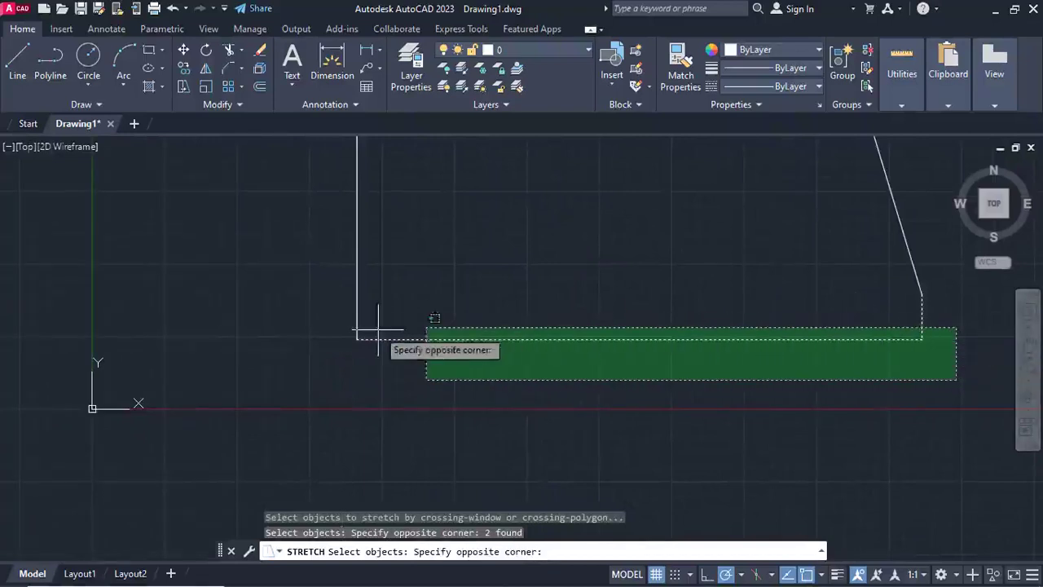
click(287, 309)
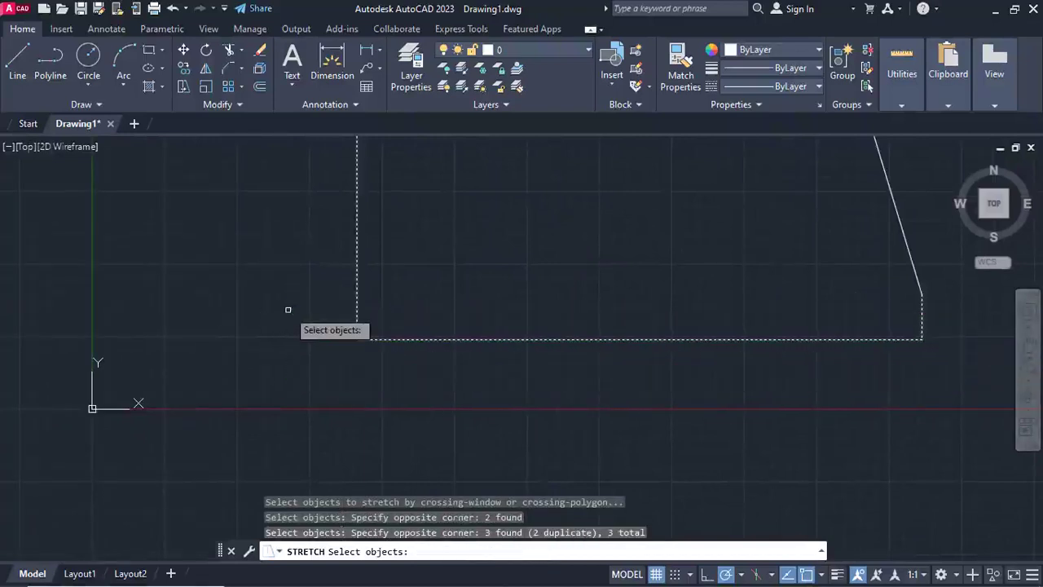
key(Return)
middle_drag(384, 326, 500, 330)
click(536, 309)
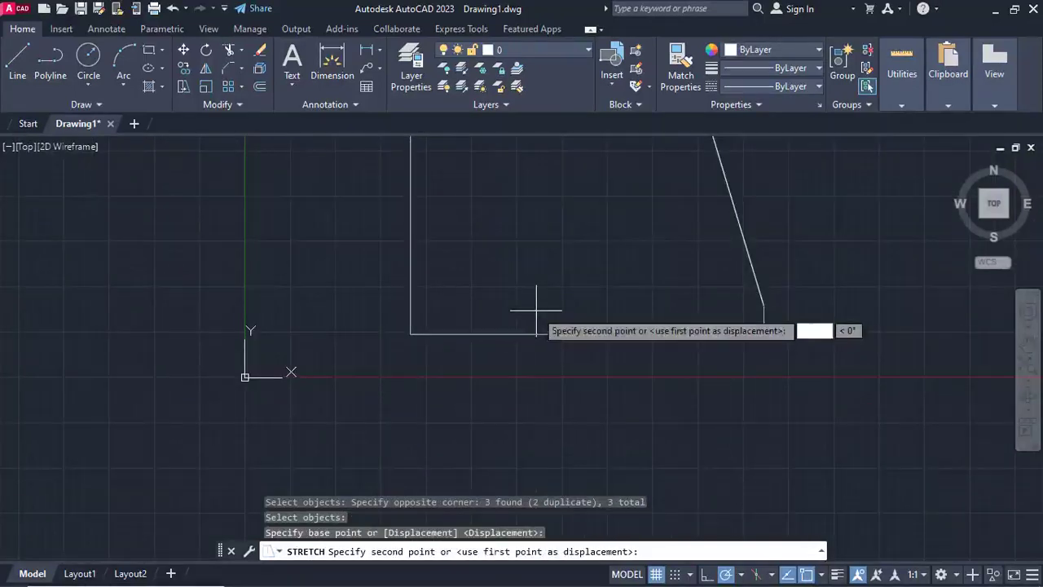
click(536, 413)
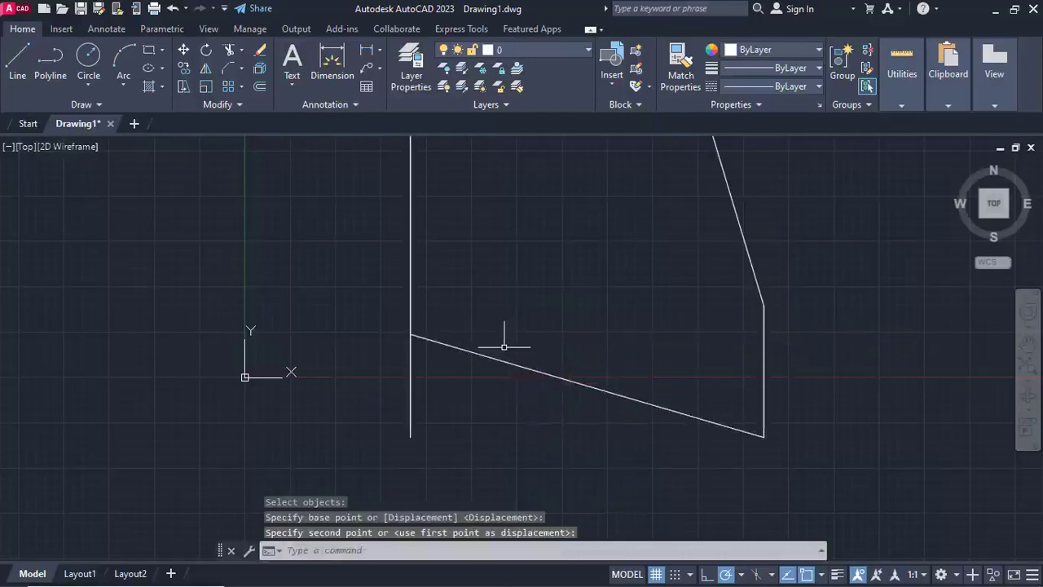
key(ctrl+z)
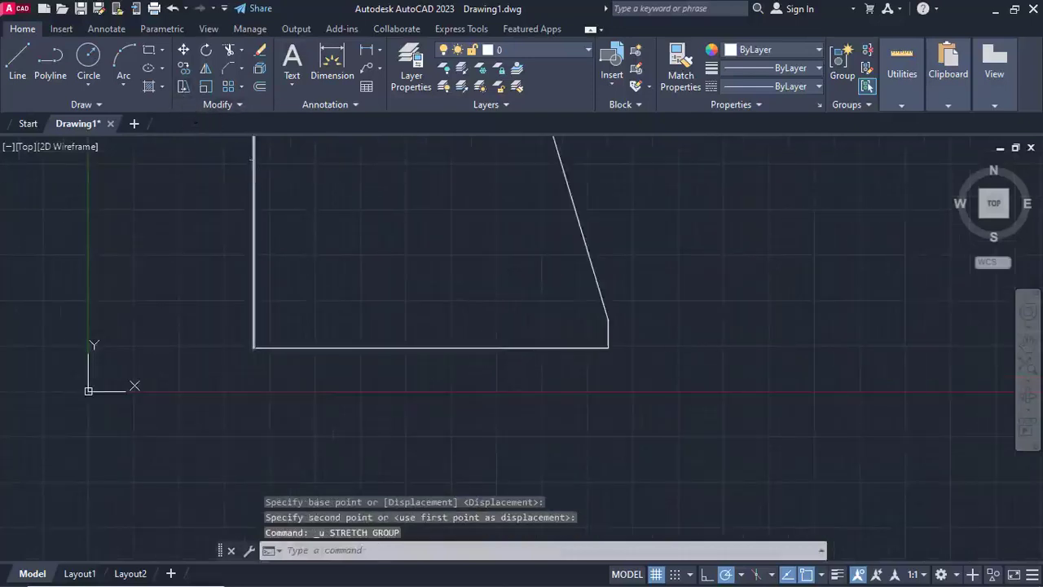
- Stretch the shape's bottom edge straight down, using a single crossing window over both lower corners
click(183, 90)
click(690, 384)
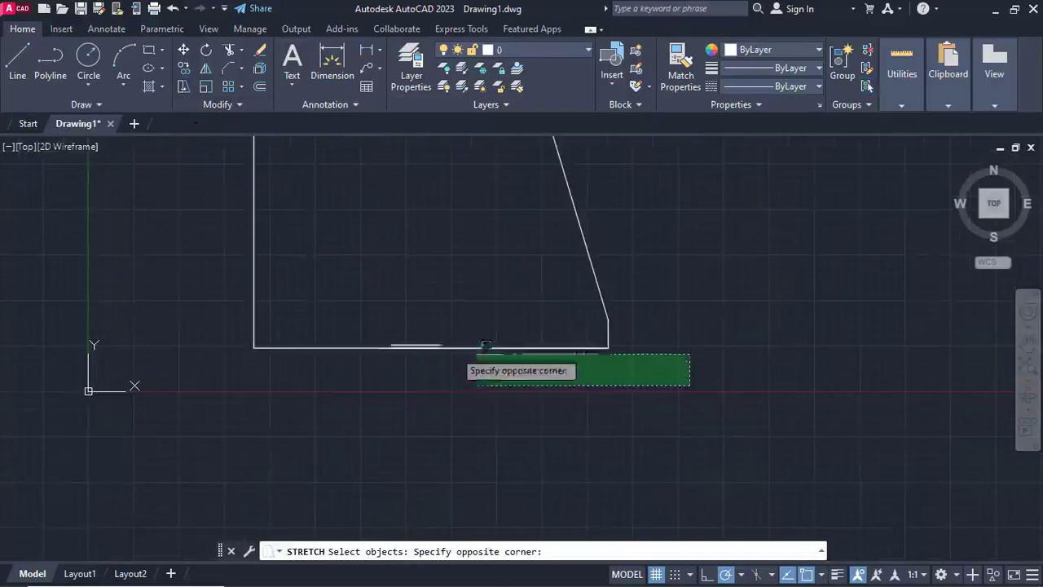
click(236, 336)
key(Return)
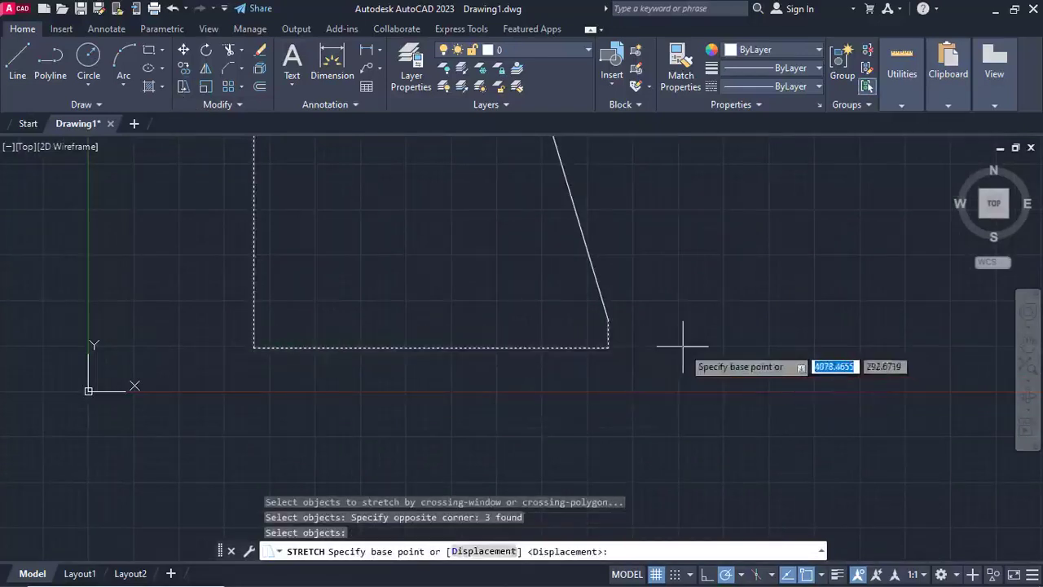
click(675, 337)
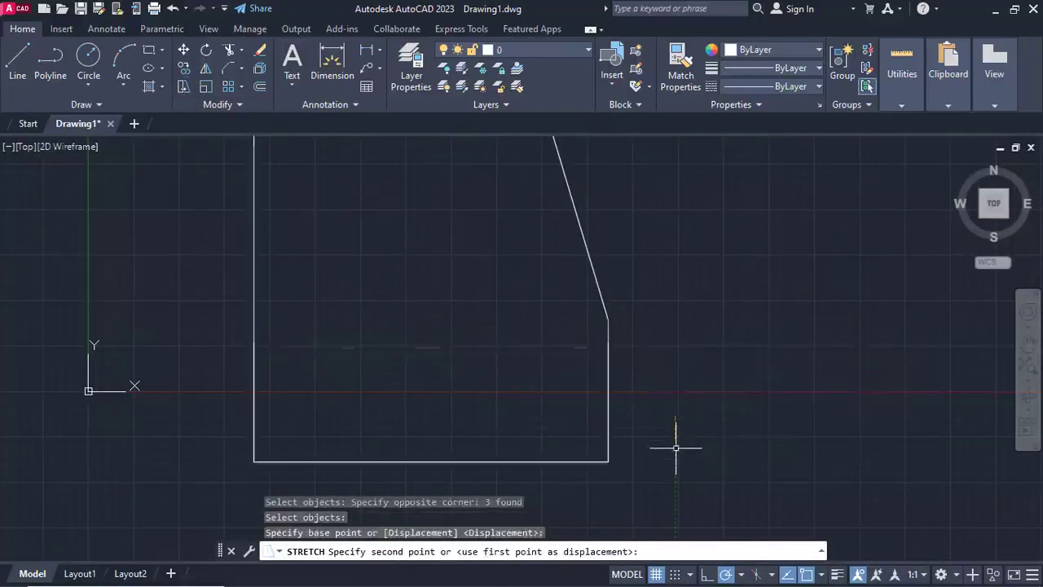
click(675, 445)
scroll(675, 445, down, 4)
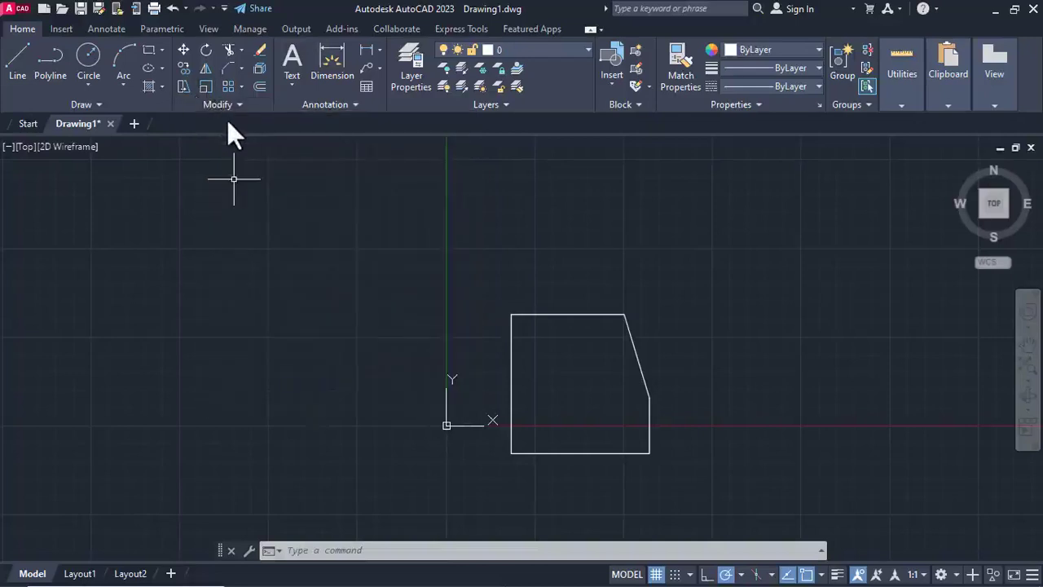
- Delete the whole chamfered shape from the drawing
key(super+plus)
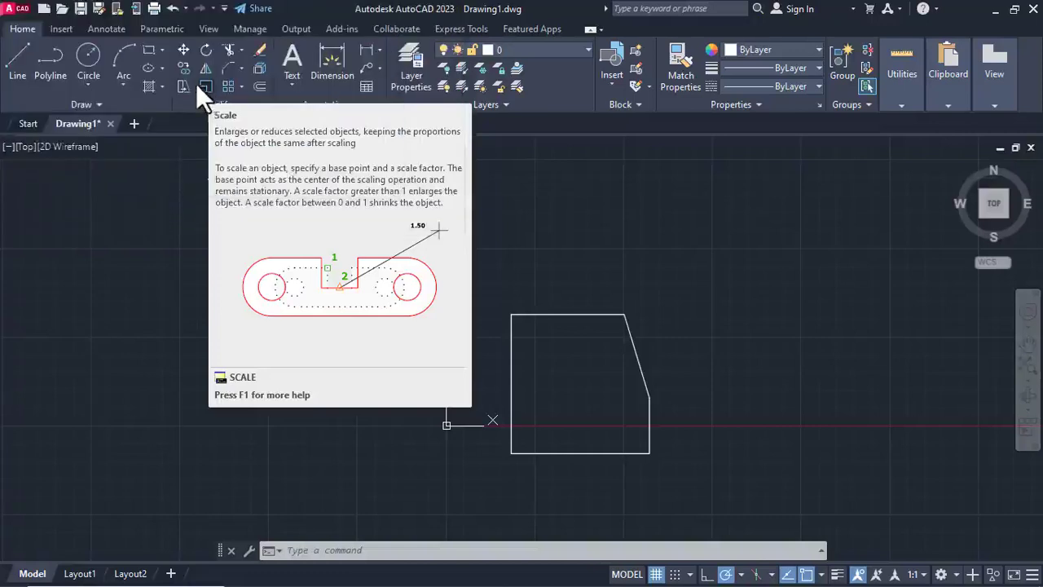
click(682, 489)
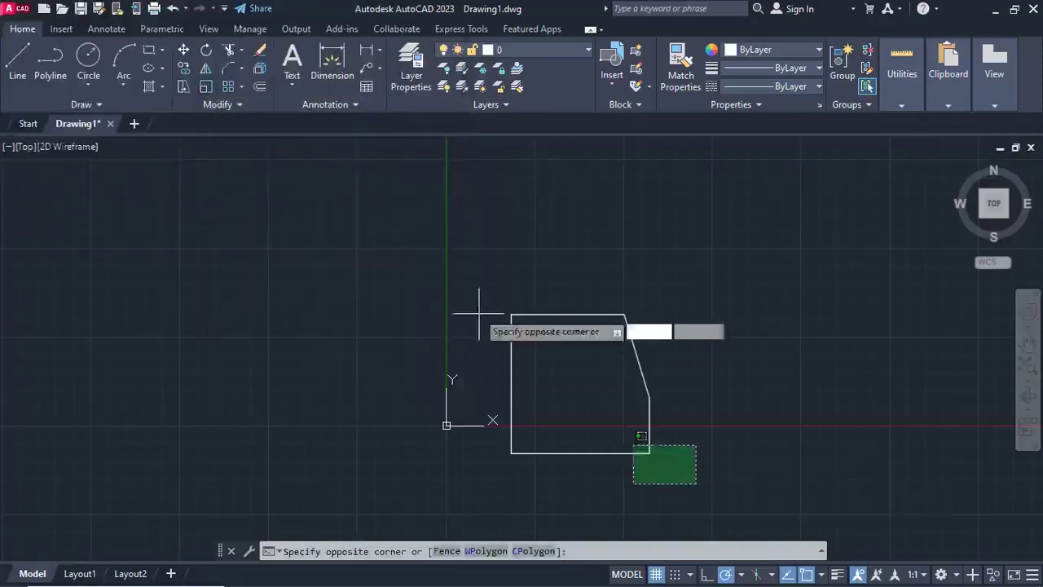
click(432, 264)
key(Delete)
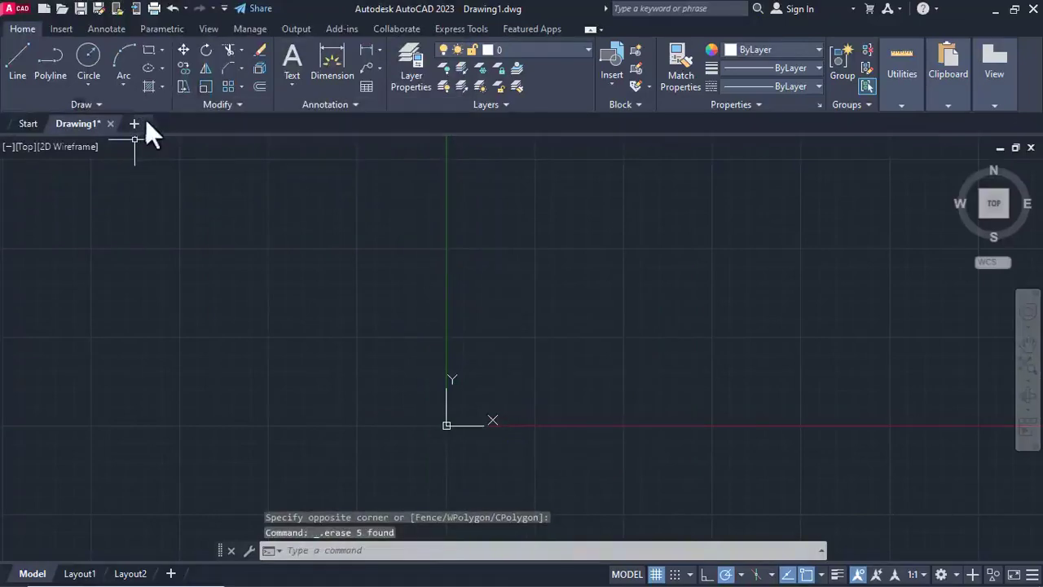
- Look through the recent drawings on the start page and create a new blank drawing
click(31, 125)
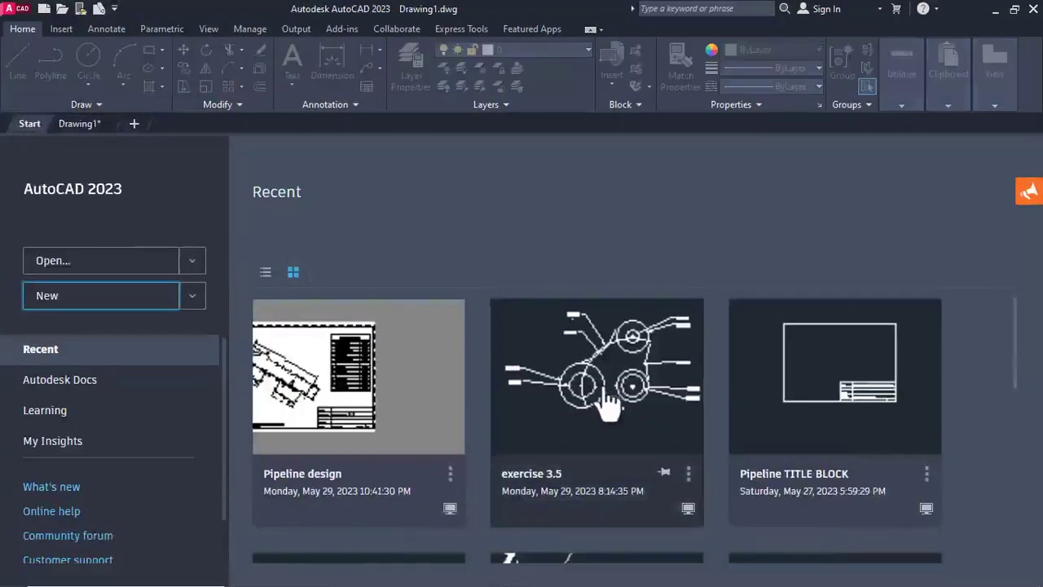
scroll(590, 407, down, 1)
scroll(588, 408, down, 2)
scroll(588, 407, up, 2)
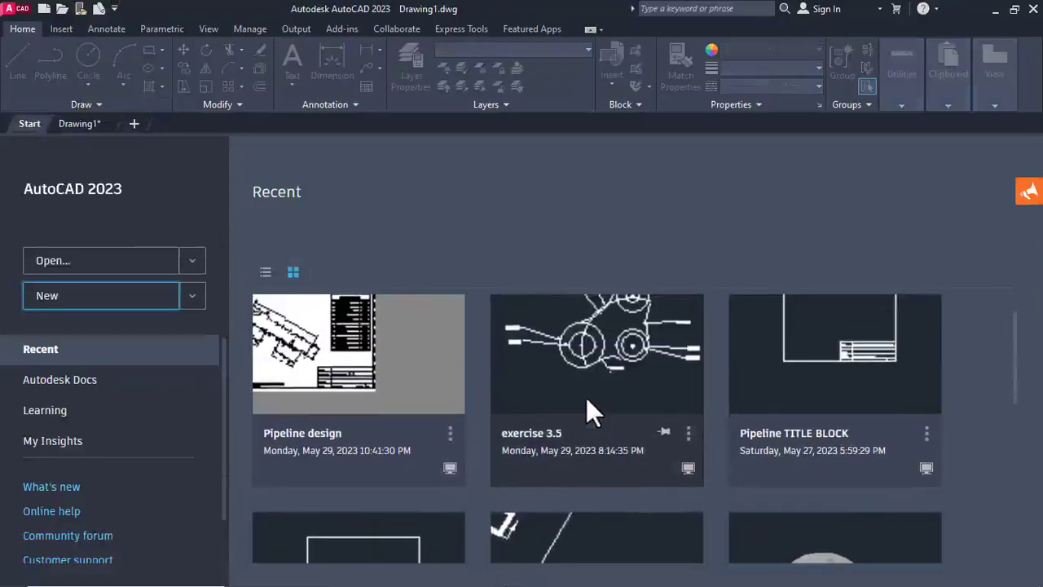
scroll(586, 397, up, 1)
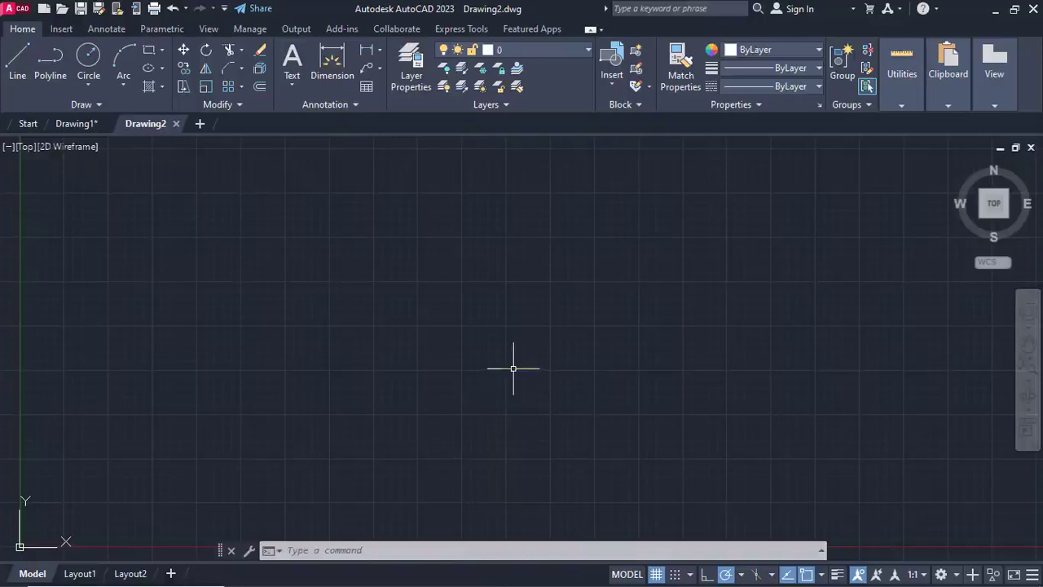
- Draw a horizontal line 10 units long in the new drawing
click(17, 54)
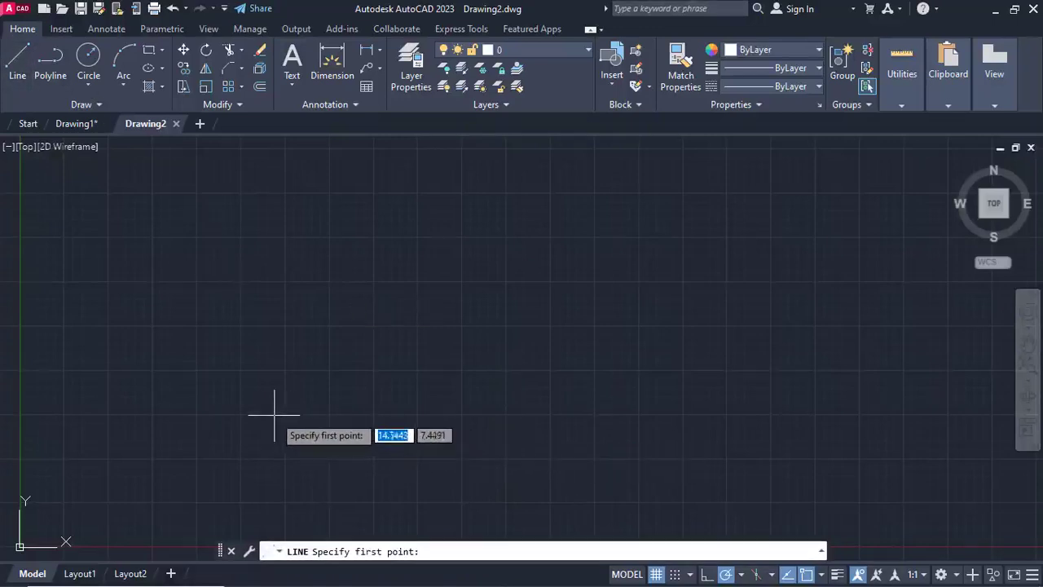
click(241, 404)
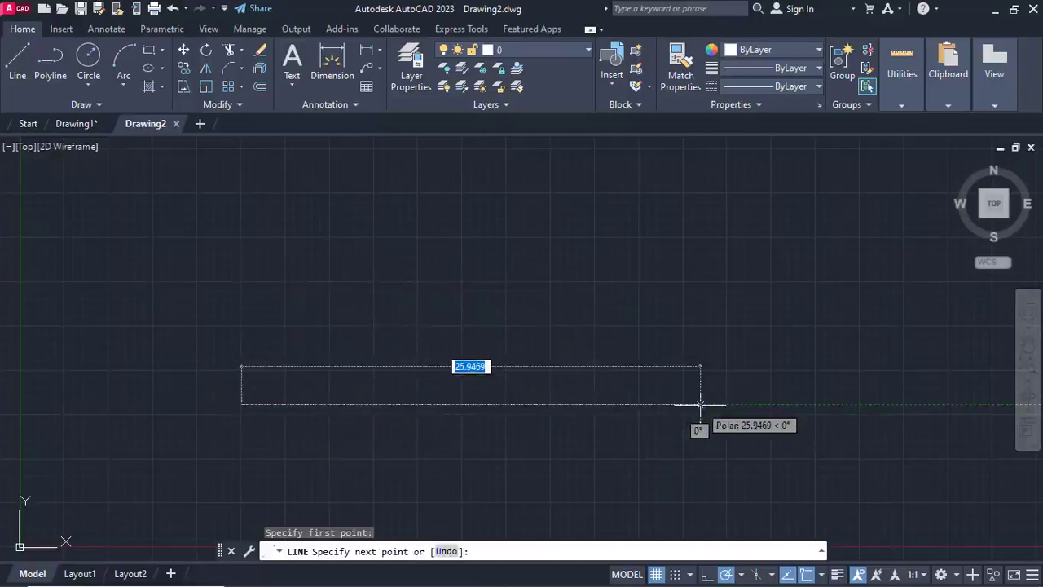
text(10)
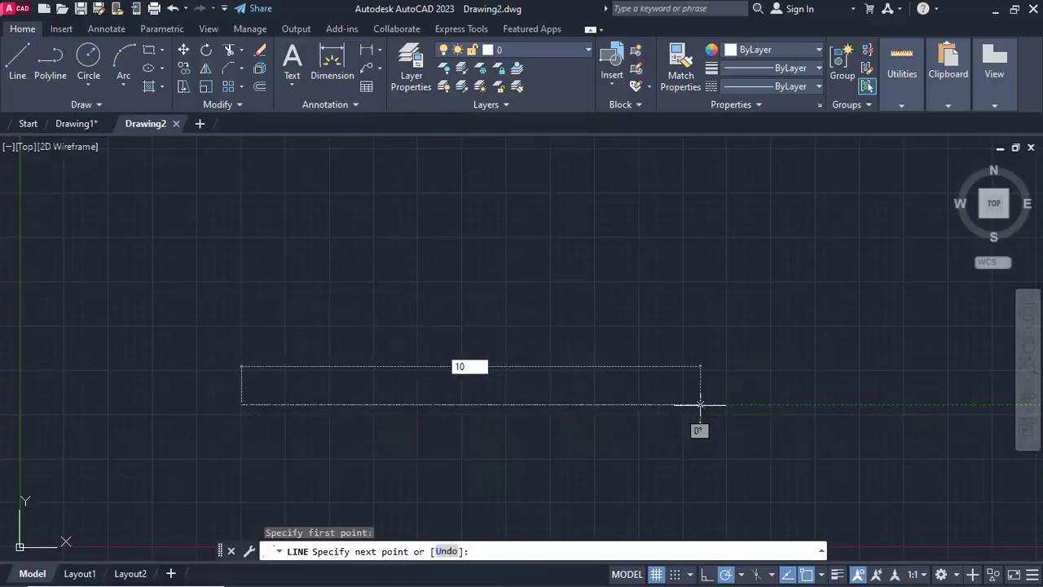
key(Return)
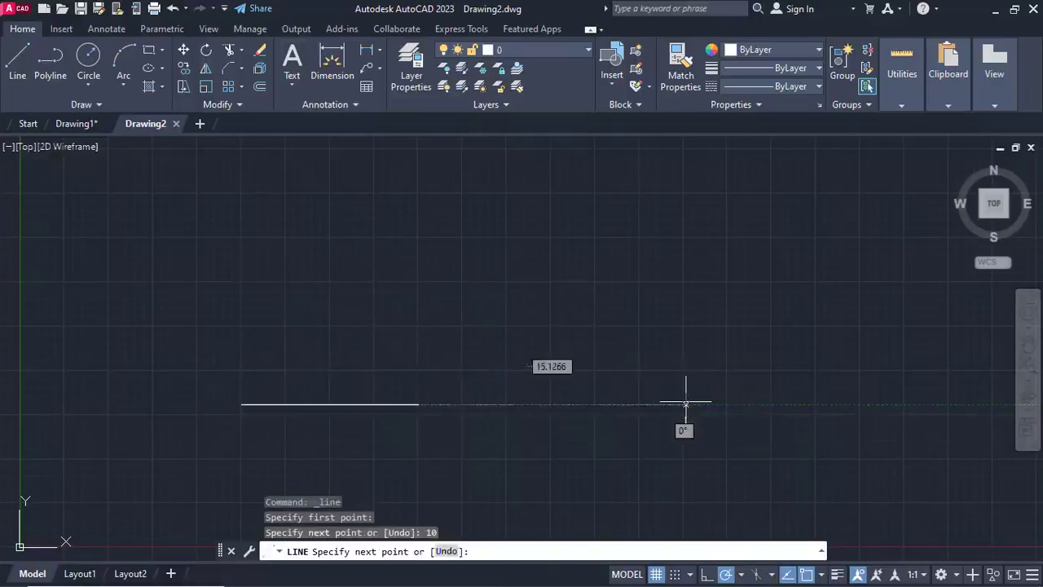
key(Escape)
middle_drag(369, 445, 503, 422)
scroll(503, 412, up, 2)
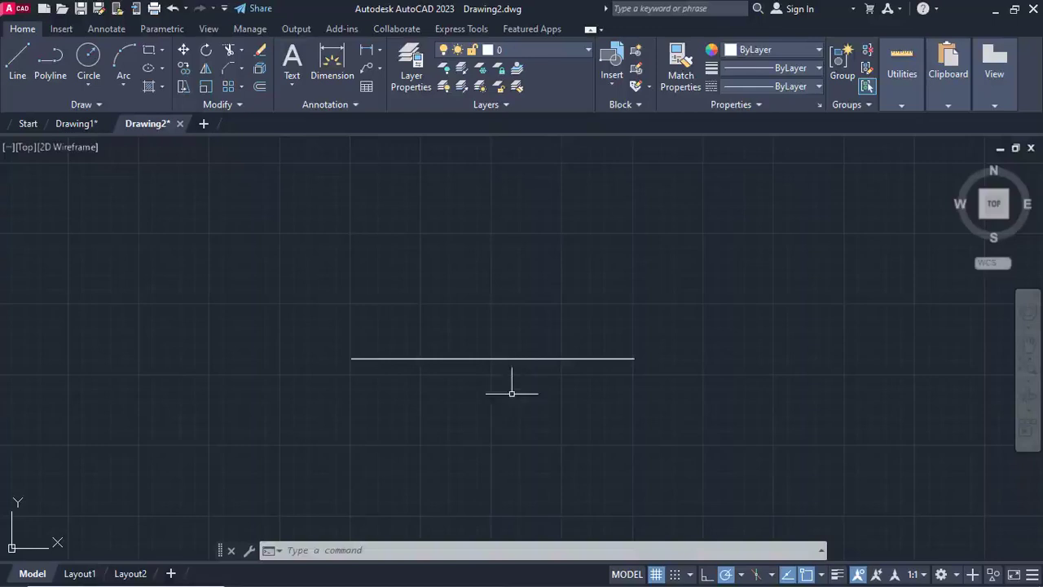
text(l)
key(Return)
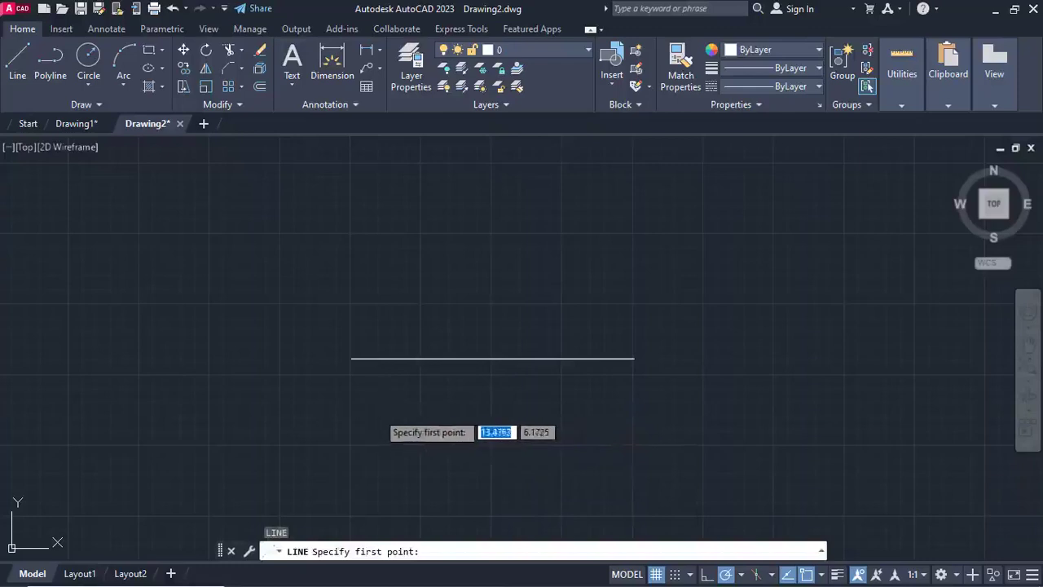
click(377, 412)
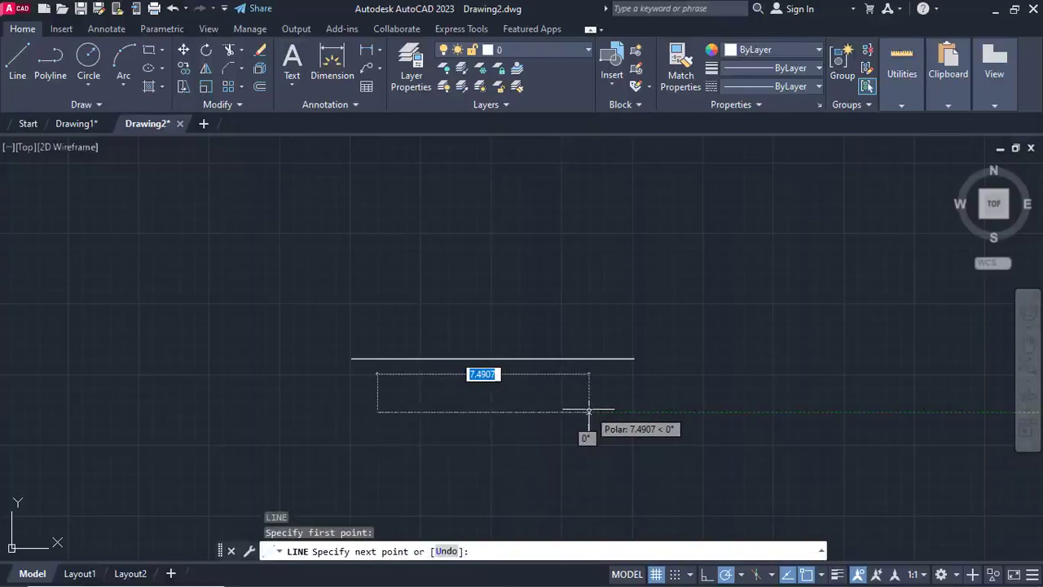
scroll(588, 412, up, 2)
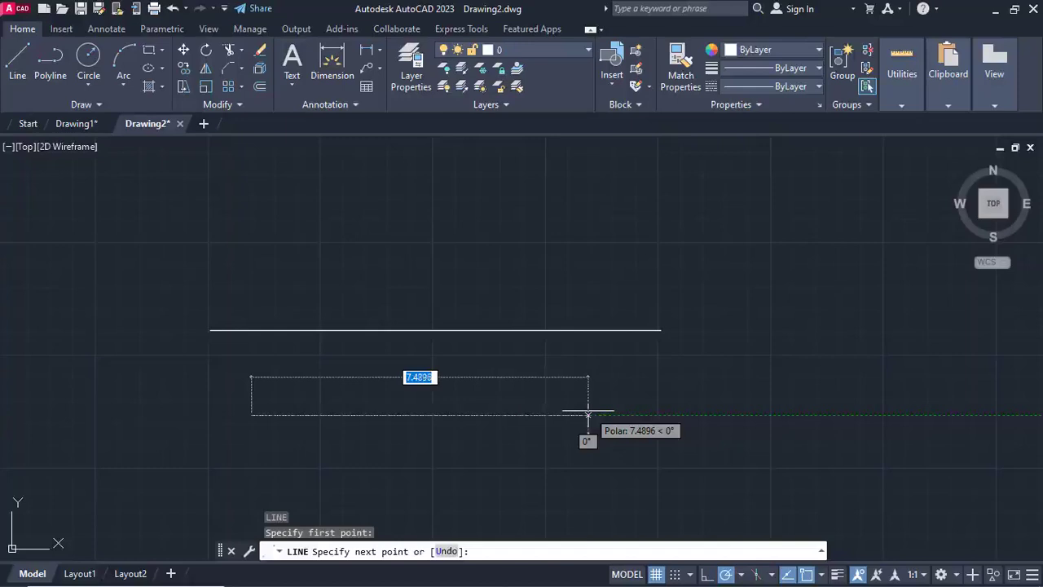
key(Escape)
scroll(603, 409, down, 2)
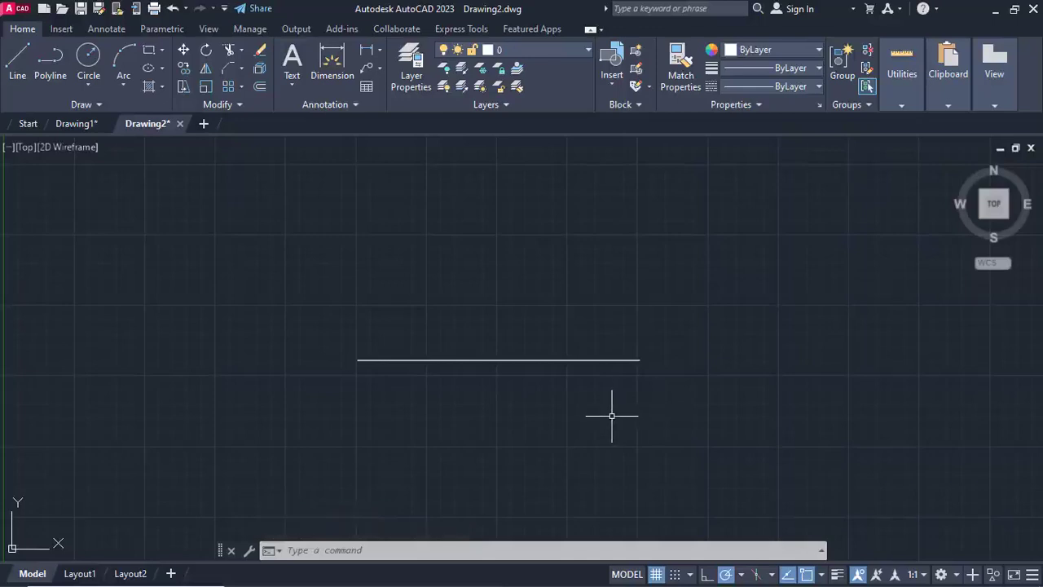
text(l)
key(Return)
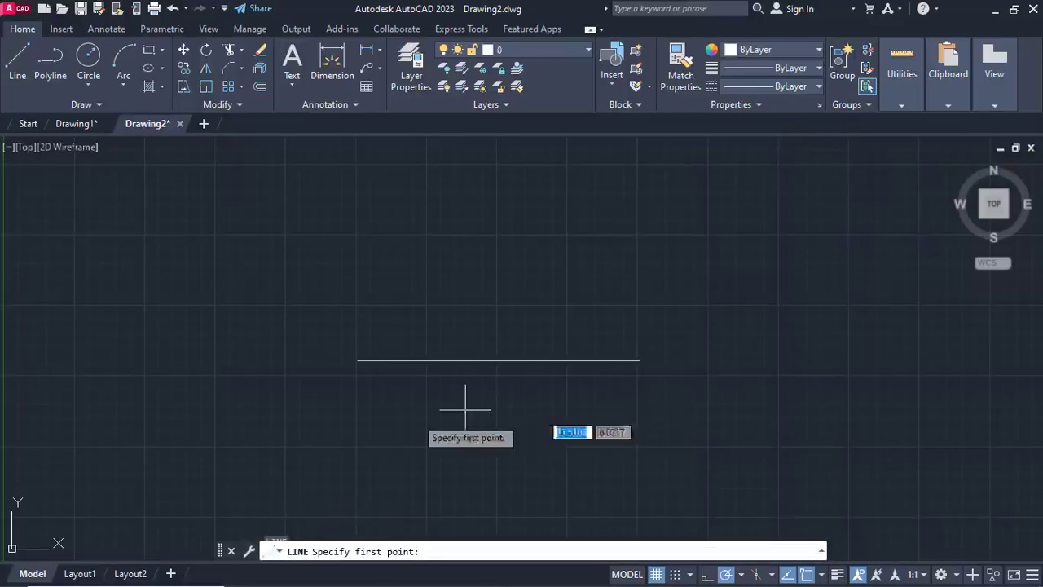
click(345, 282)
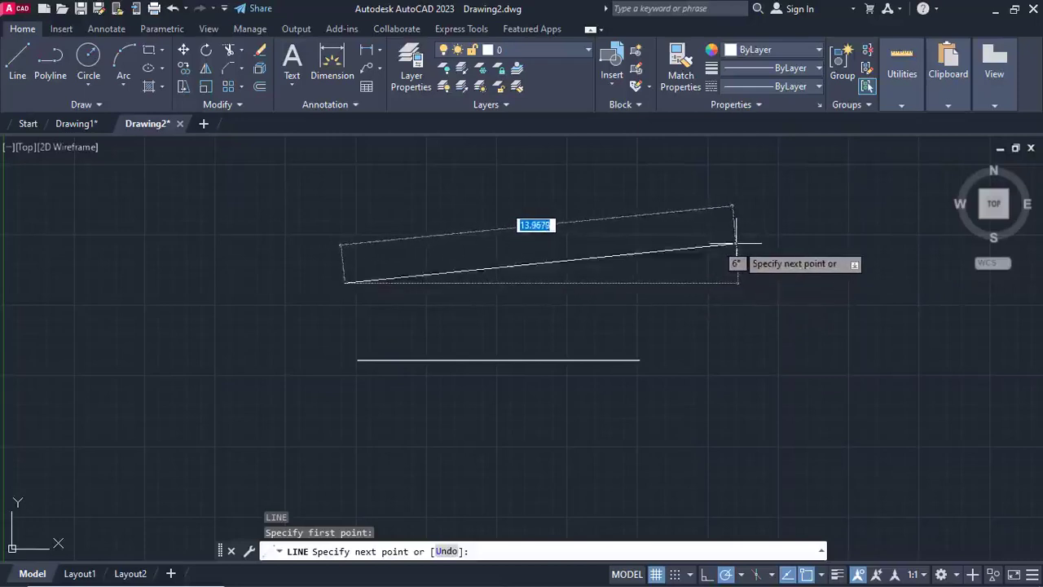
key(Escape)
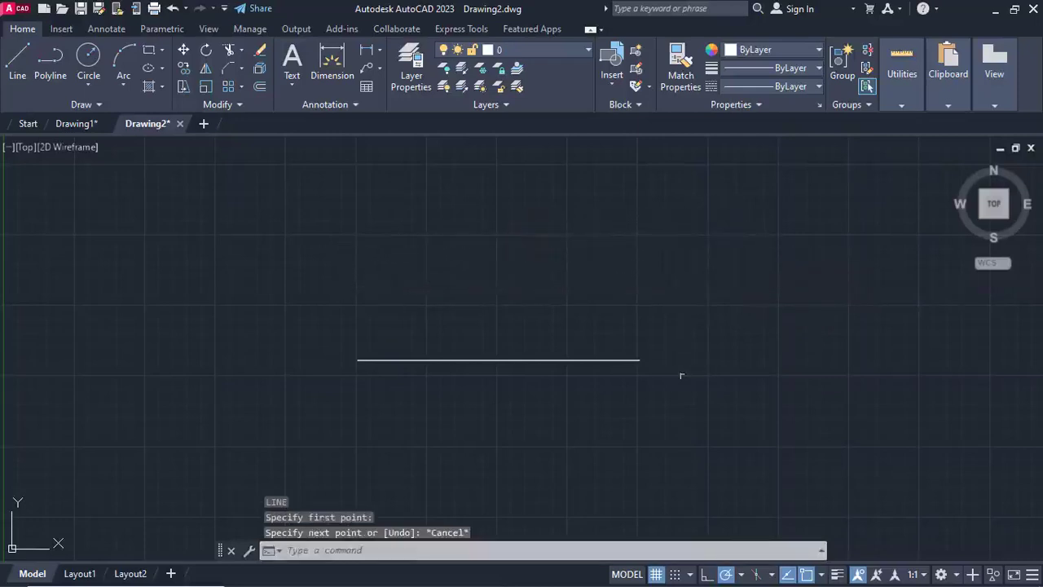
- Delete the horizontal line from the drawing
click(681, 394)
click(358, 309)
key(Delete)
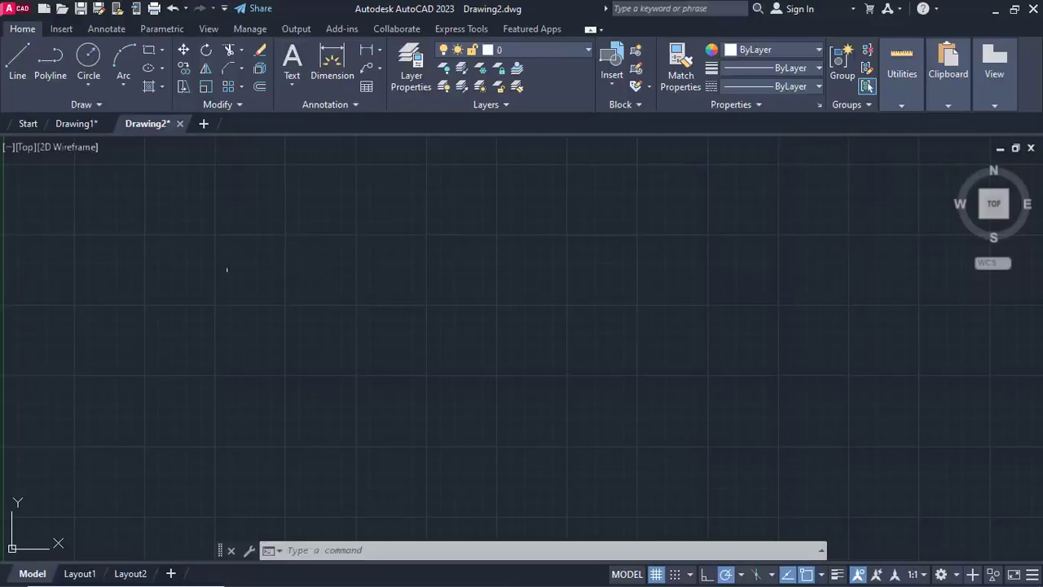
- Draw a horizontal line 10 units long, starting in the lower part of the empty drawing
click(18, 79)
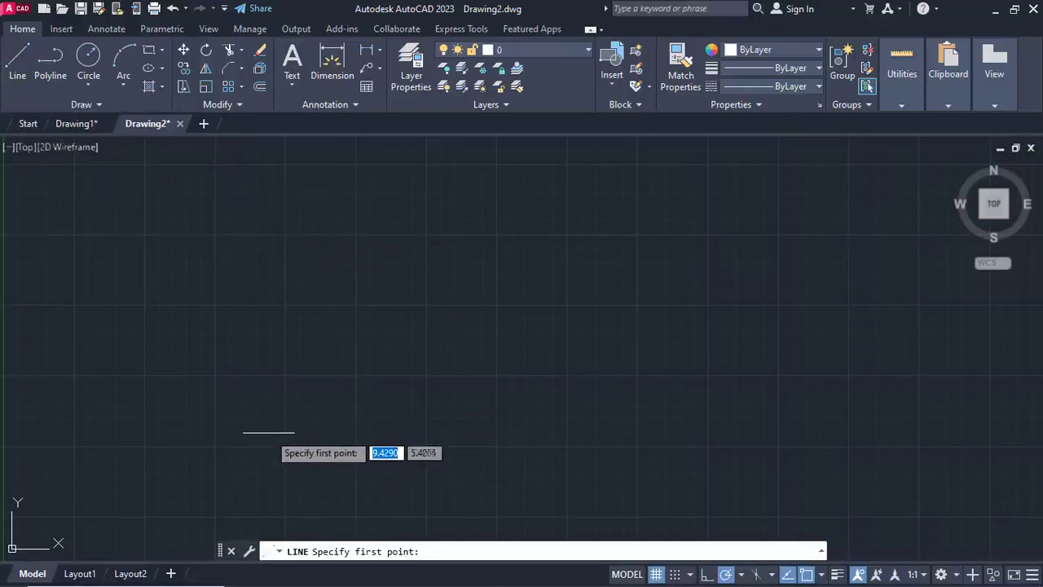
click(269, 431)
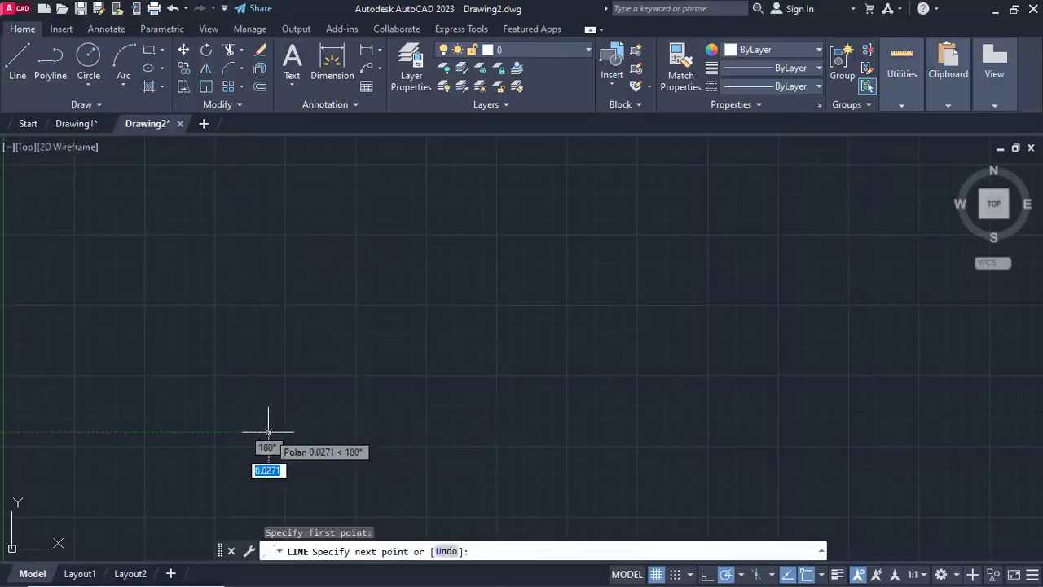
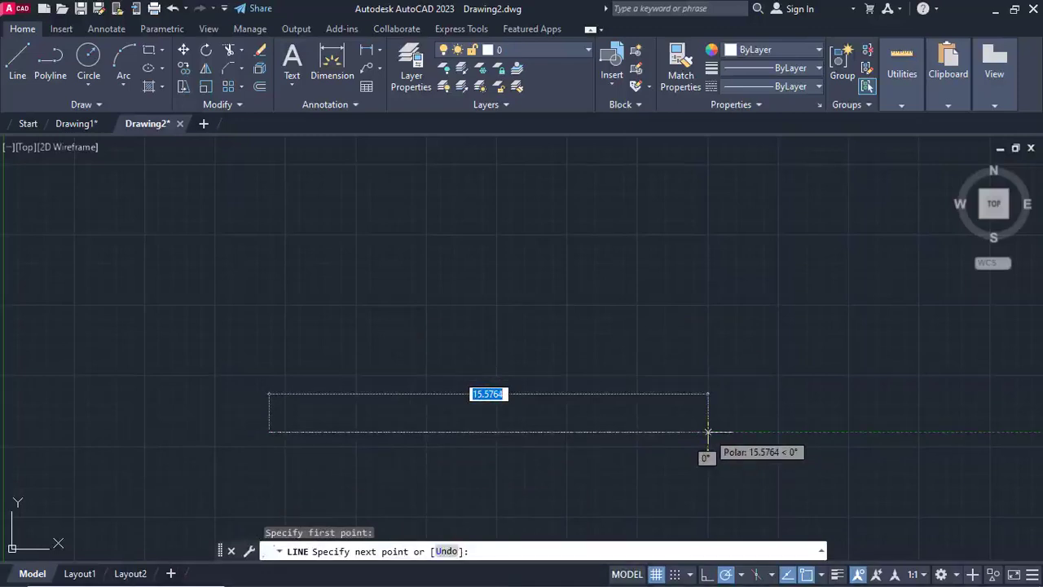
text(10)
key(Return)
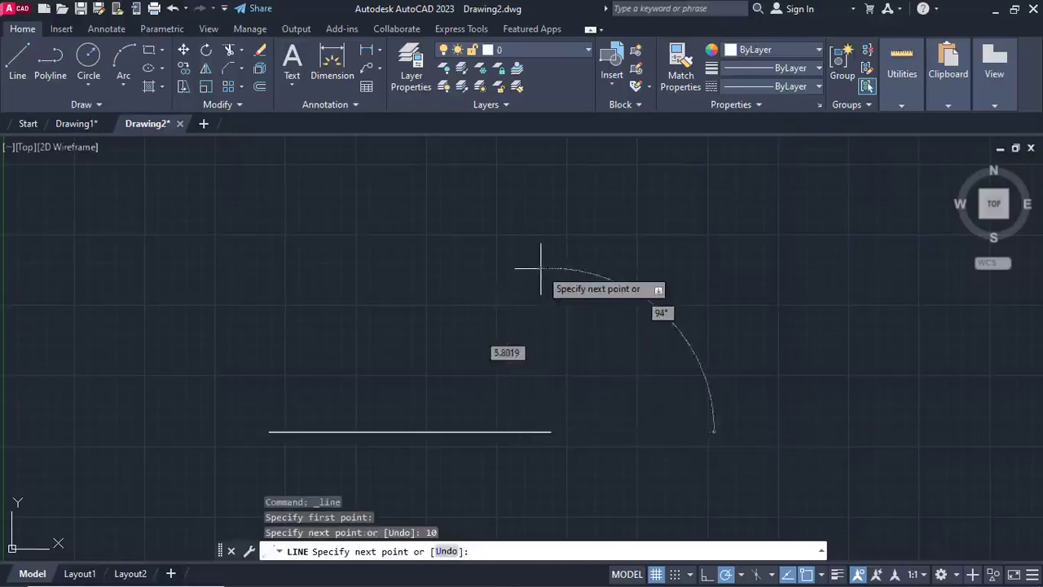
key(Escape)
- Draw a second horizontal line 10 units long, far above and to the right of the origin
scroll(483, 427, down, 3)
scroll(483, 427, down, 10)
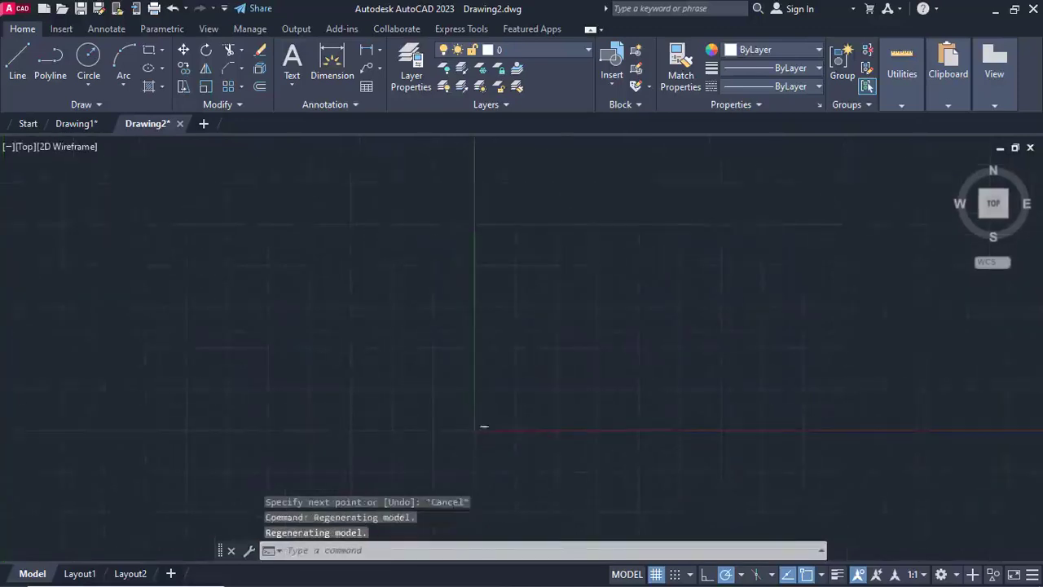
scroll(585, 421, down, 4)
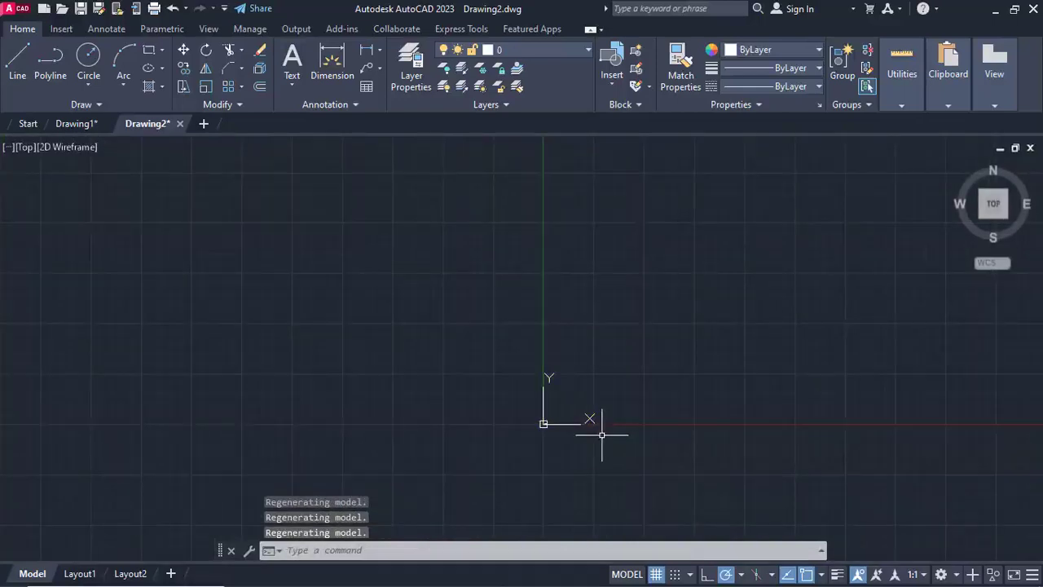
key(Escape)
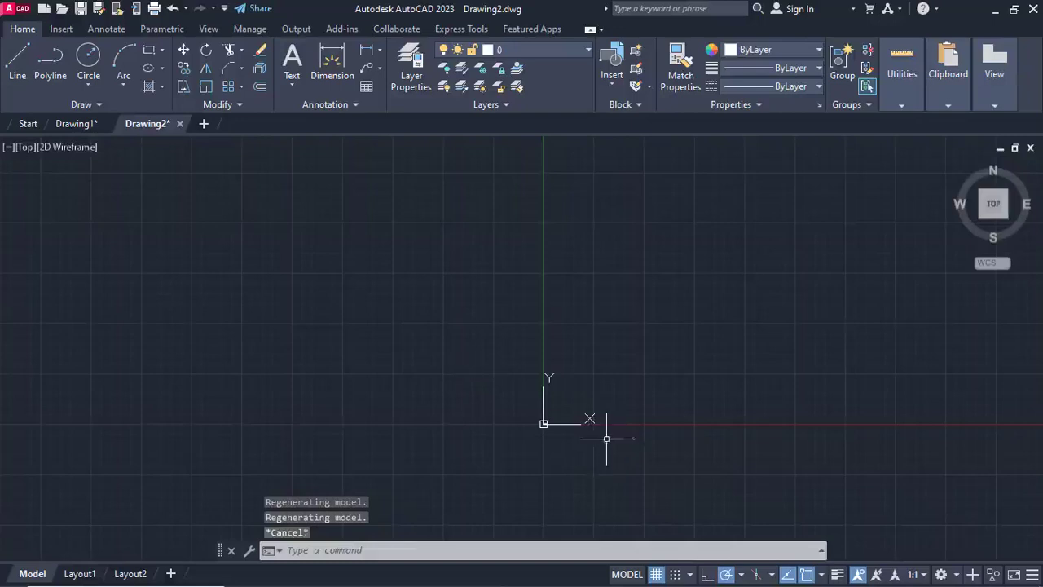
middle_drag(655, 432, 439, 432)
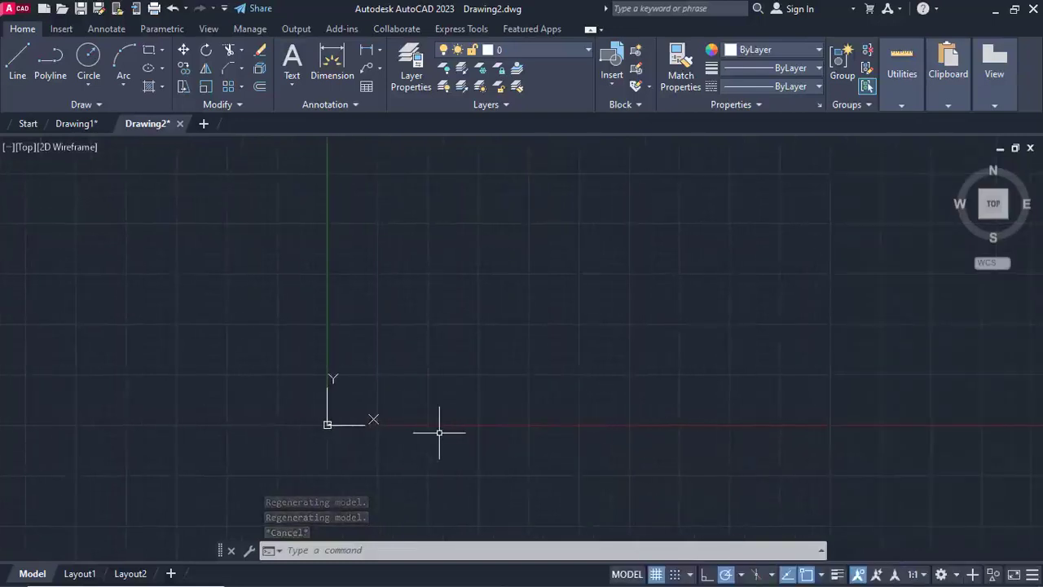
text(l)
key(Return)
click(425, 310)
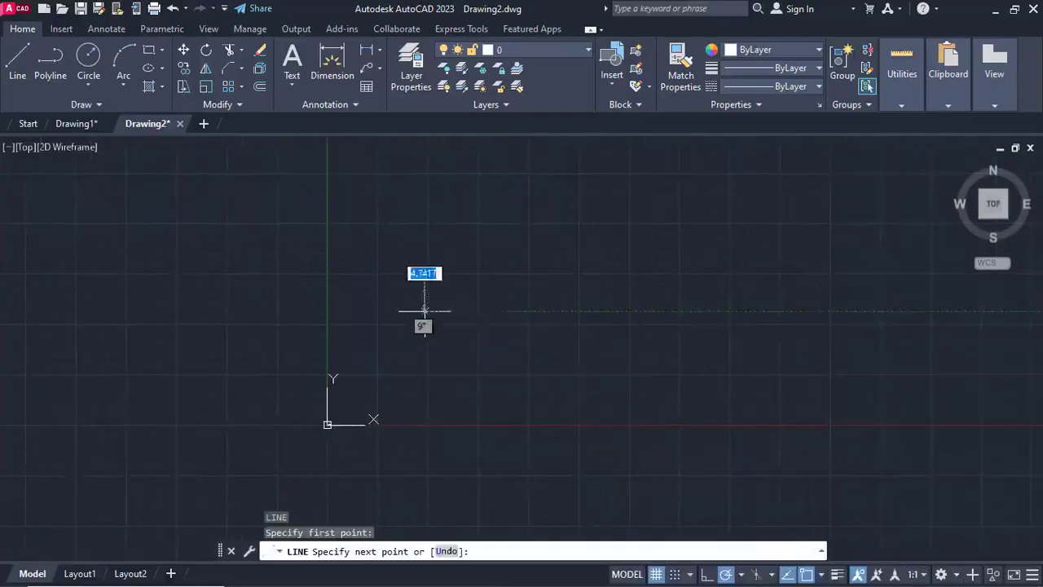
text(1)
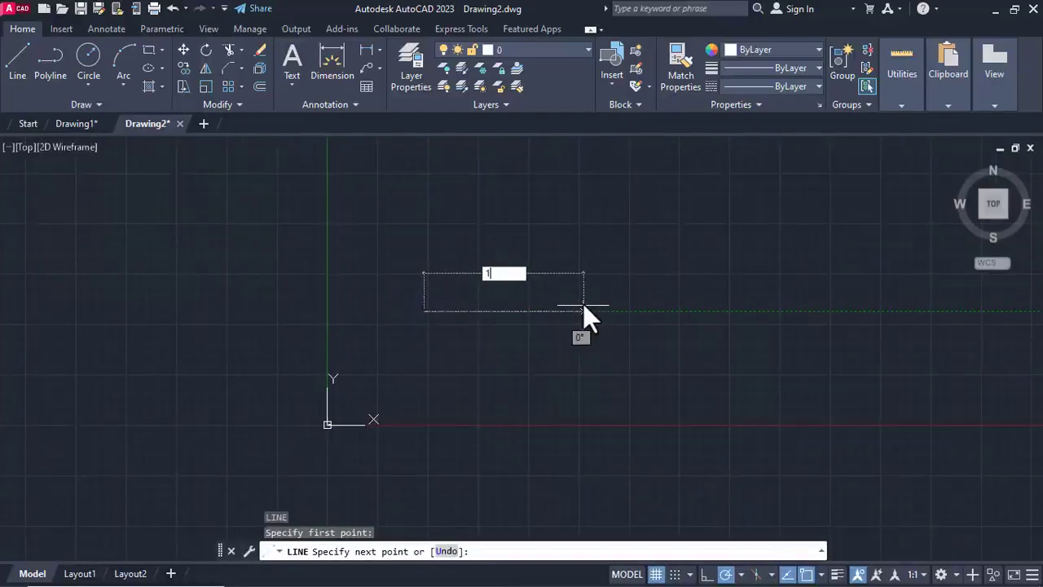
text(0)
key(Return)
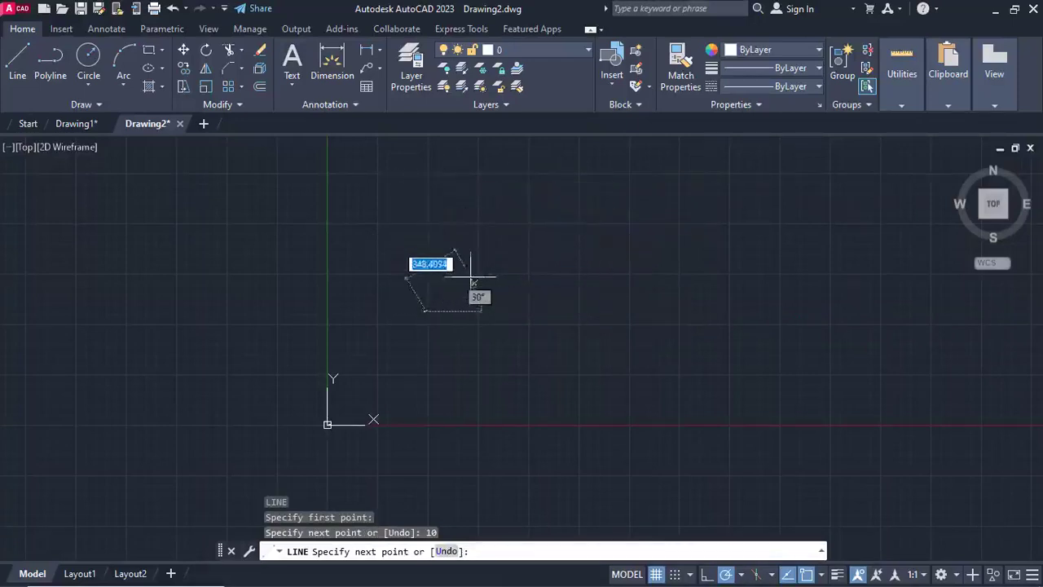
key(Escape)
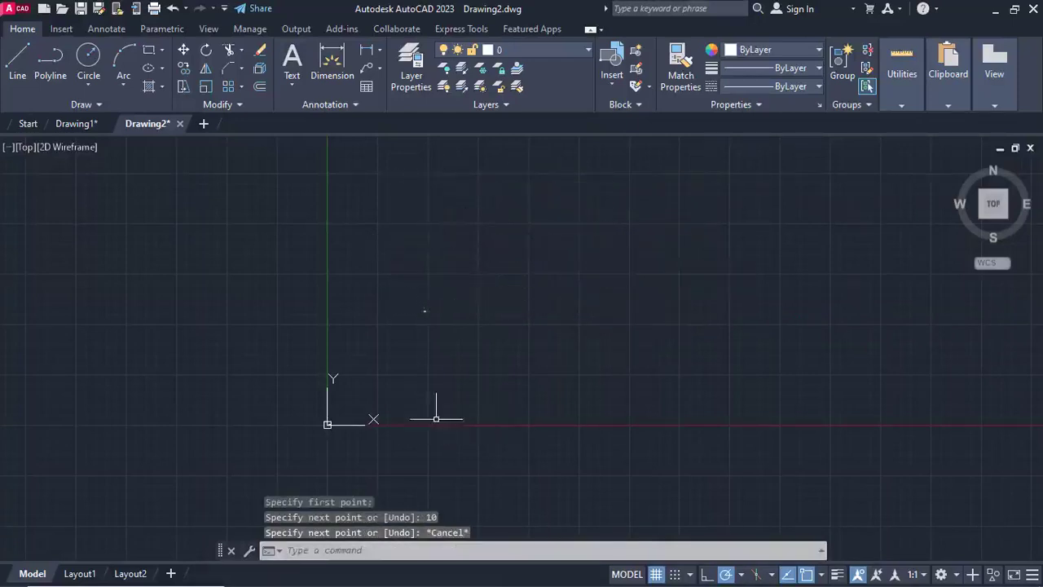
- Delete both tiny lines together with one crossing window around the origin
drag(573, 449, 290, 246)
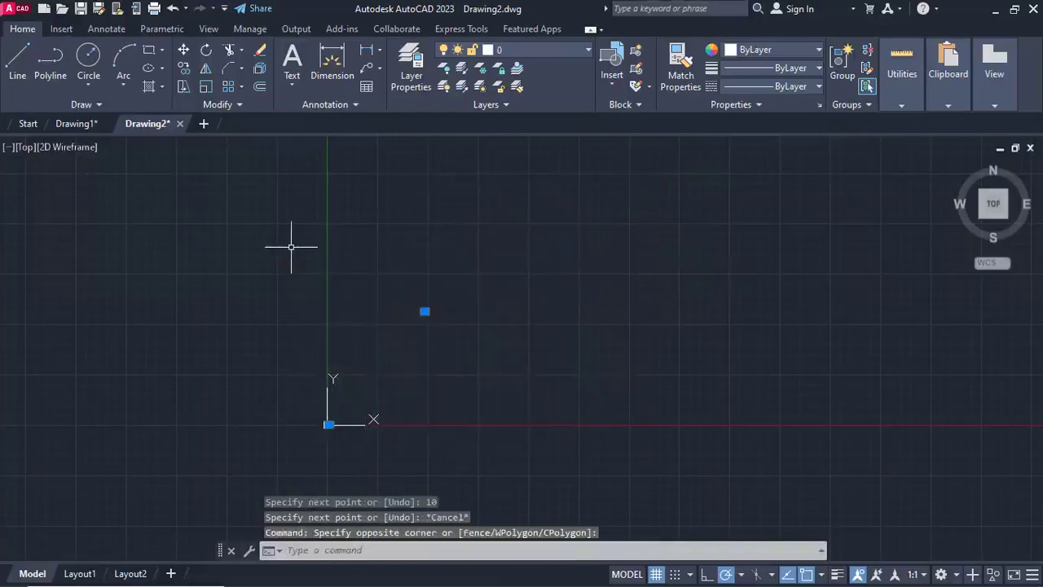
key(Delete)
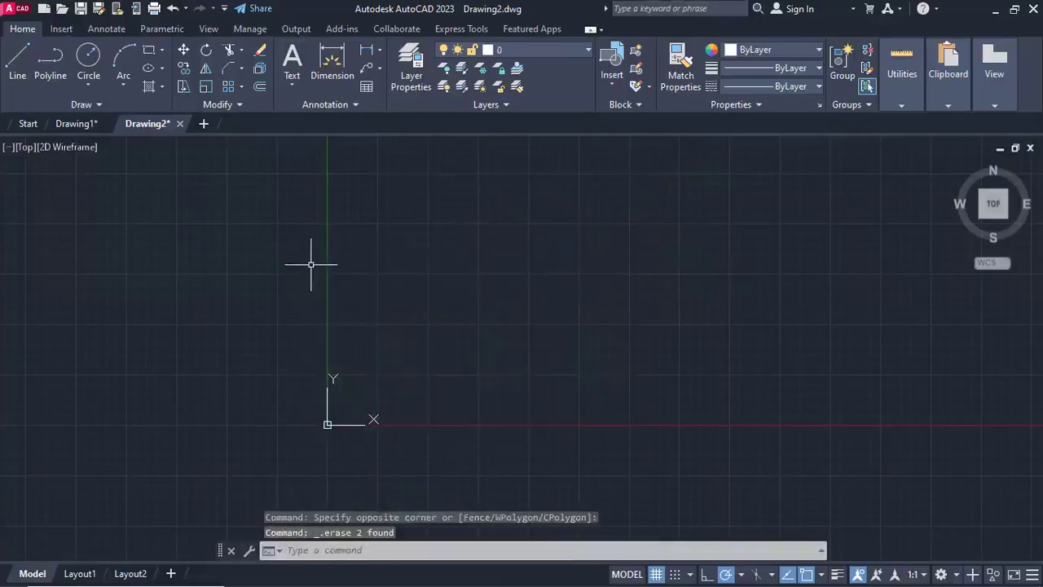
- Draw a horizontal line 10 units long well away from the origin, above the X axis and right of the Y axis
text(l)
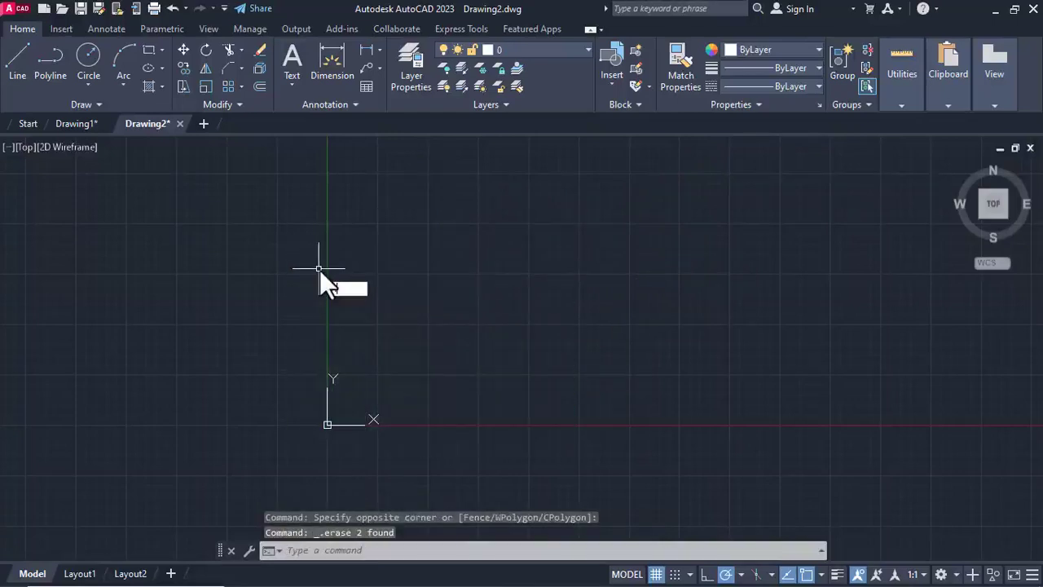
key(Return)
click(400, 270)
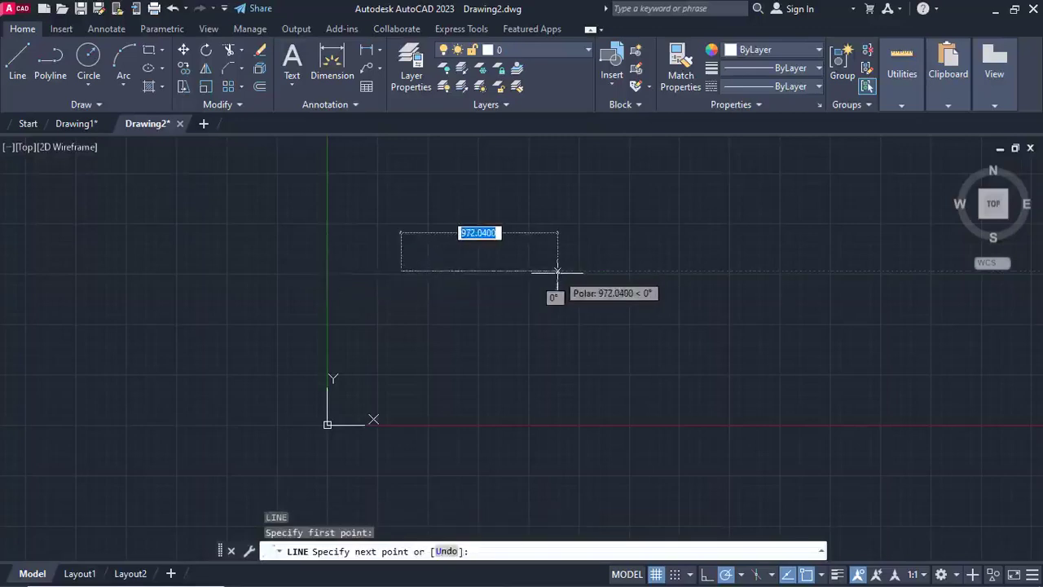
text(1)
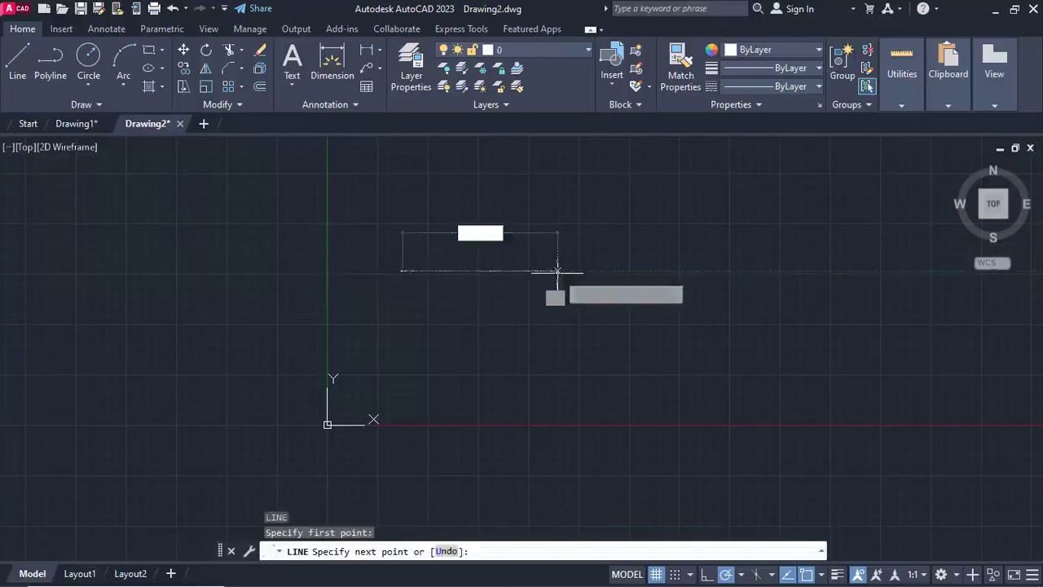
key(Return)
key(Escape)
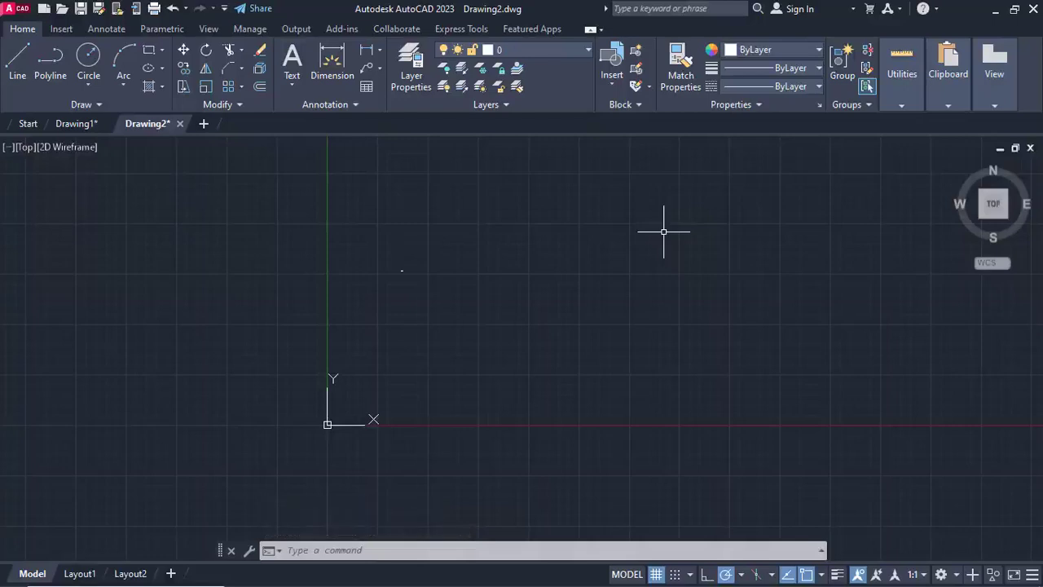
- Use the ZOOM command with the Extents option to bring the tiny line into full view
text(l)
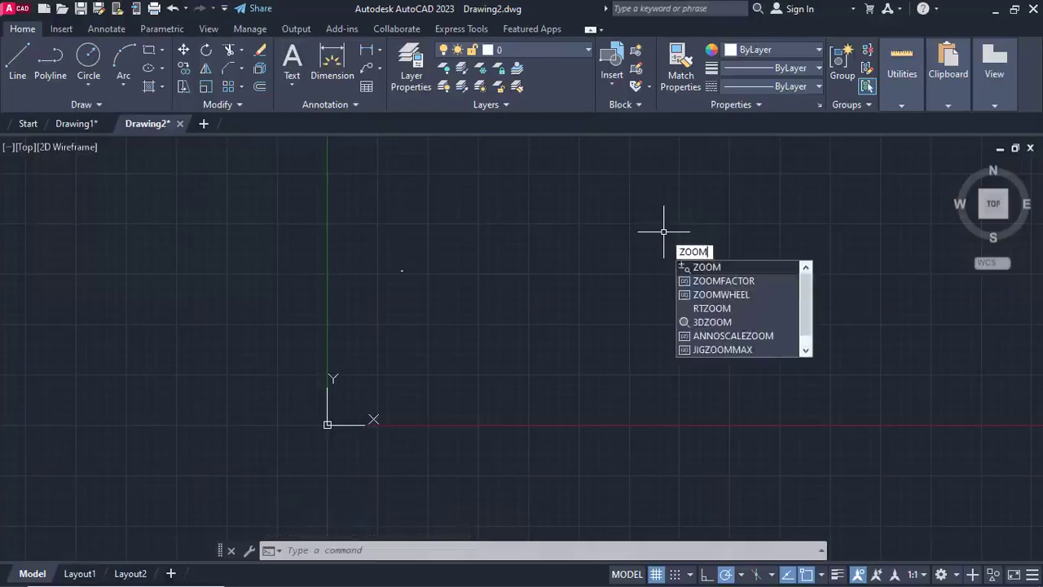
key(Return)
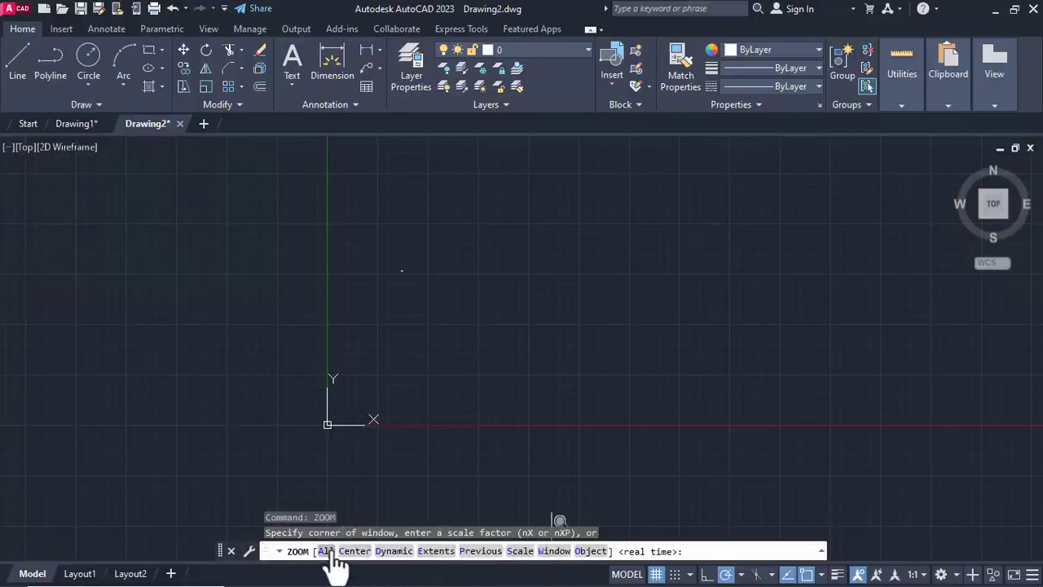
click(427, 551)
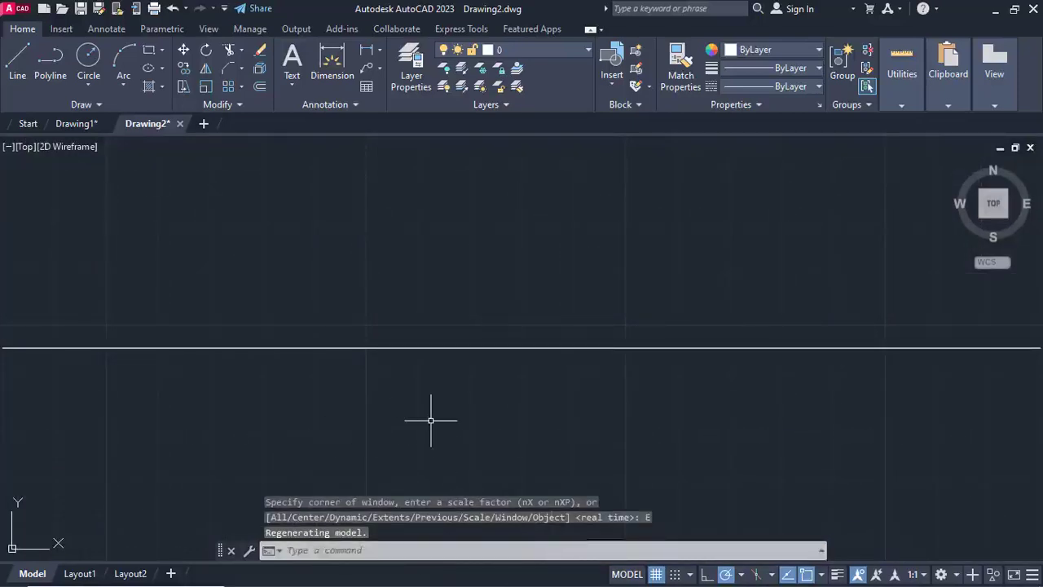
scroll(477, 391, down, 3)
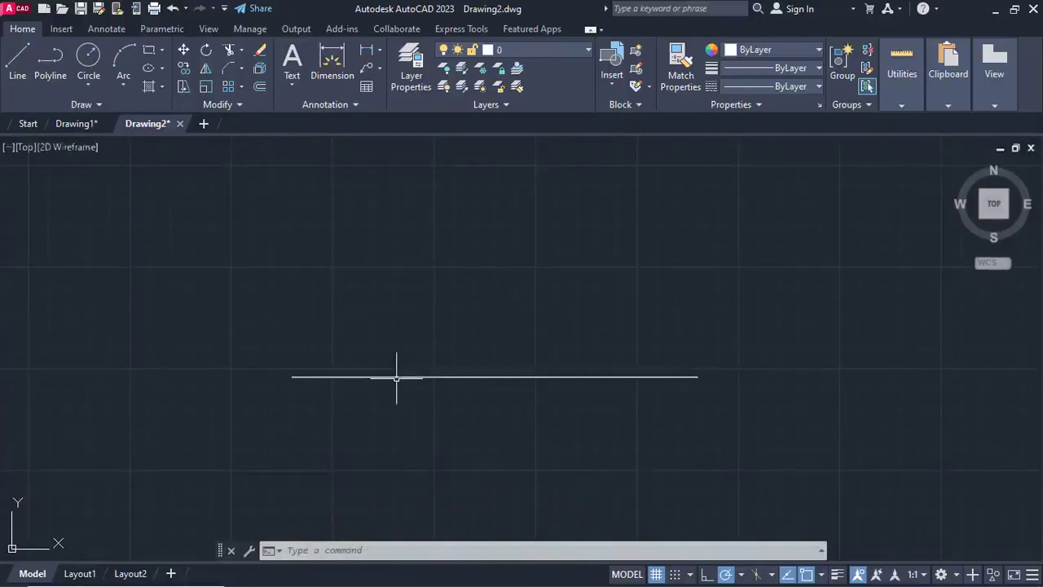
- Draw another horizontal line 10 units long just left of the Y axis, far from the existing line
scroll(396, 376, down, 6)
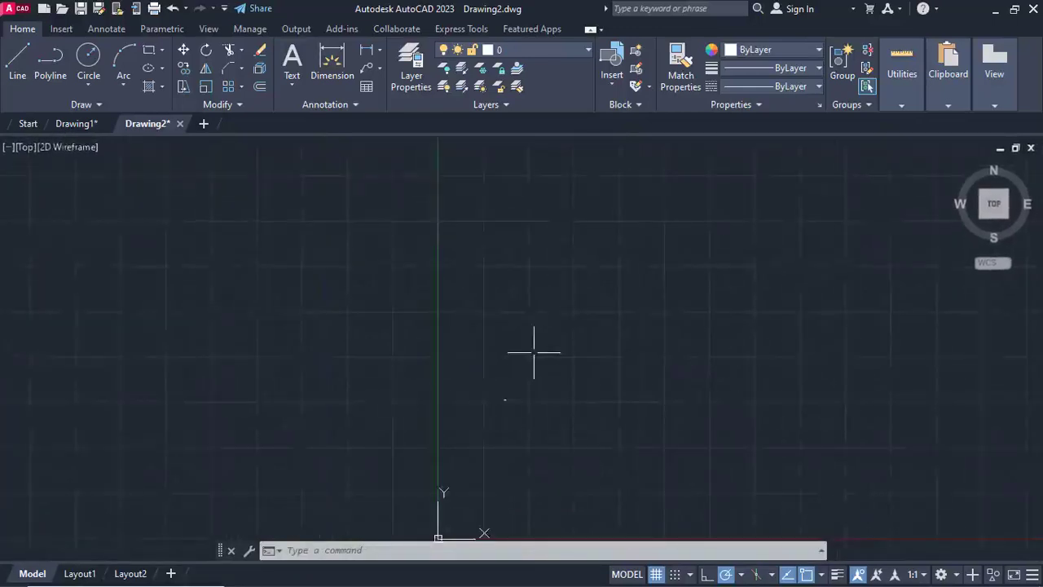
scroll(533, 352, down, 4)
text(l)
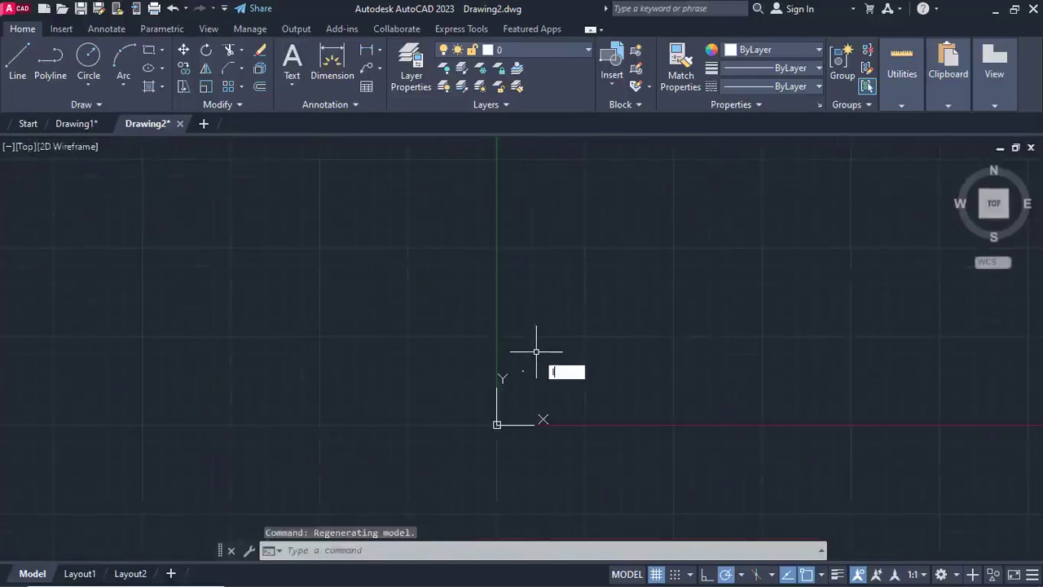
key(Return)
click(473, 312)
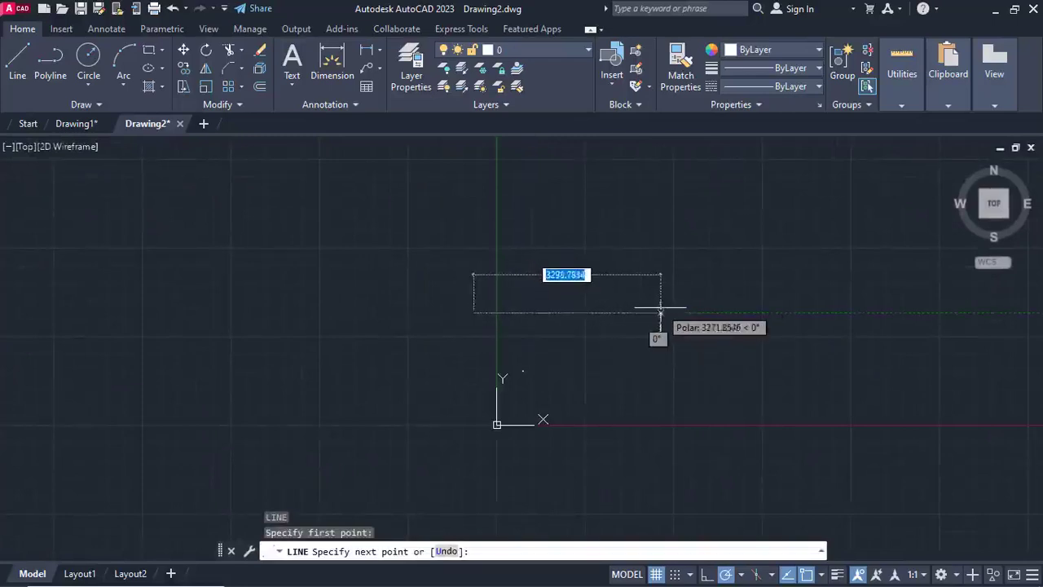
key(BackSpace)
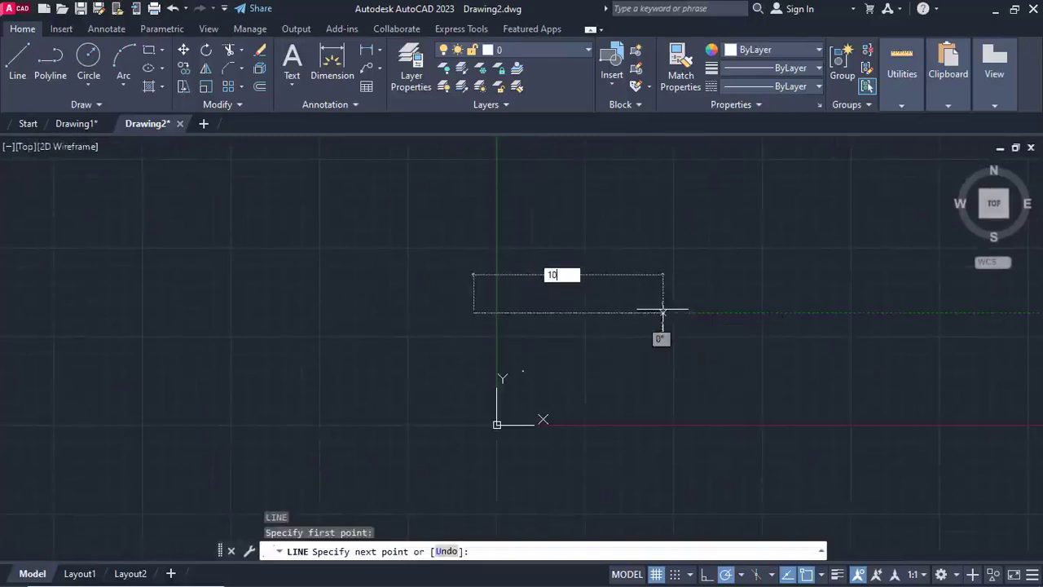
text(10)
key(Return)
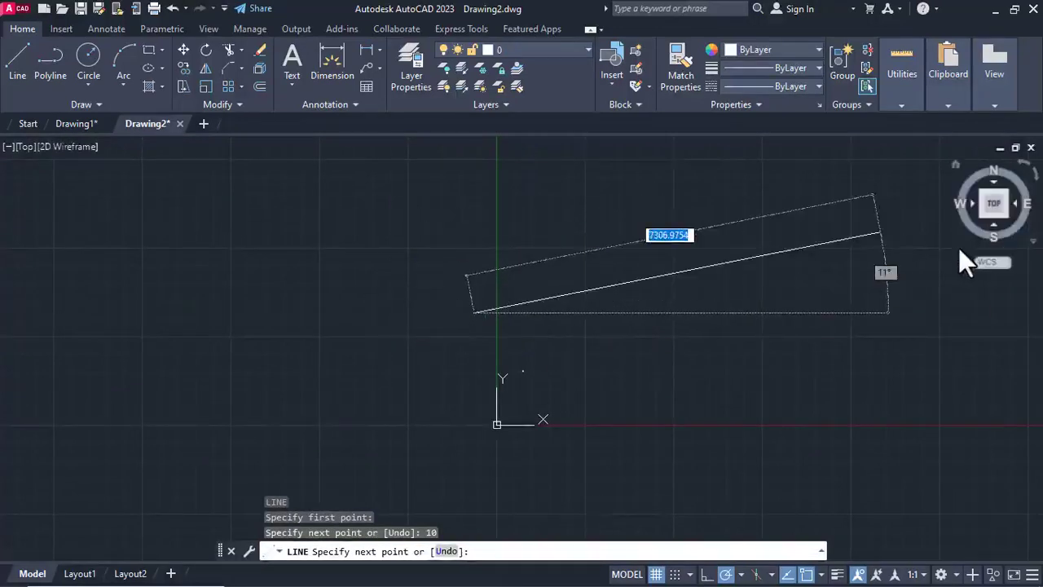
key(Escape)
- Use the ZOOM command with the All option to show both lines at once
text(z)
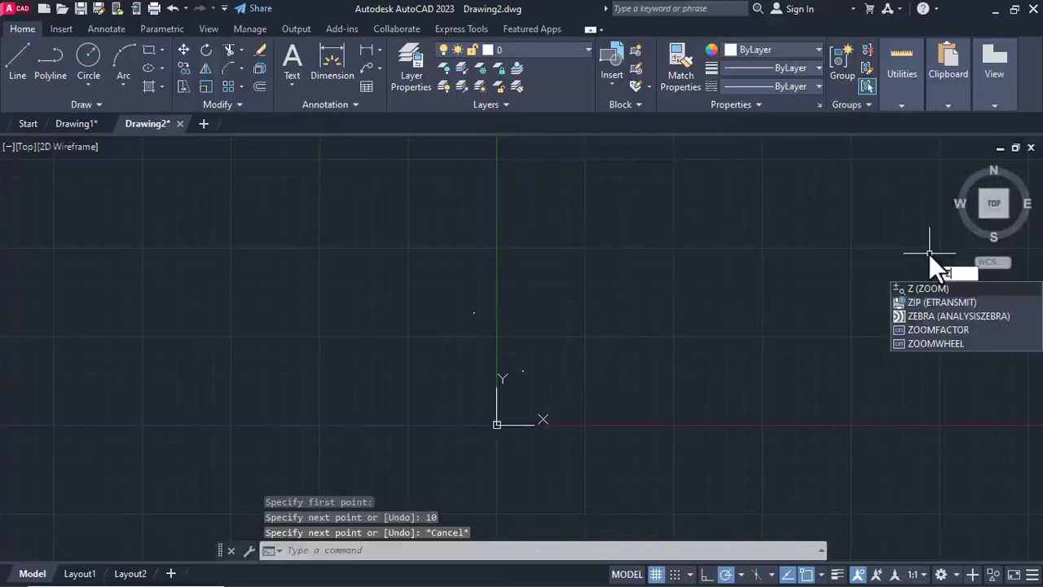
key(Return)
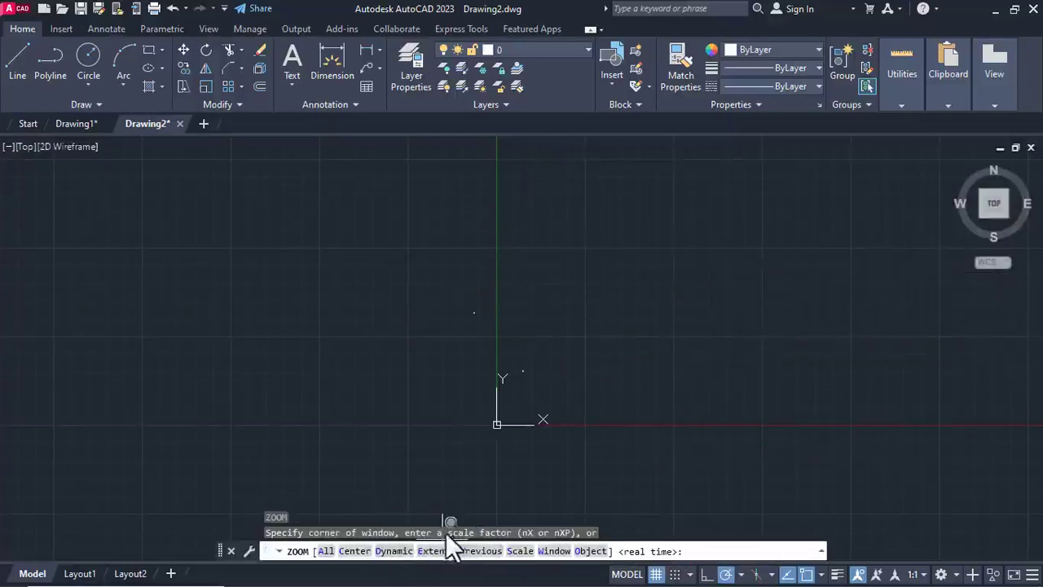
click(326, 551)
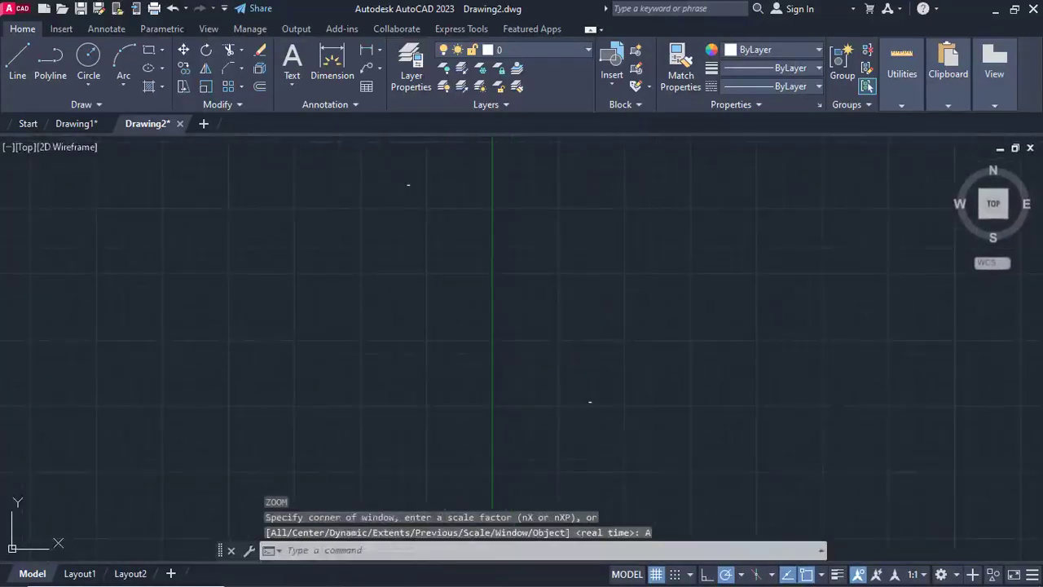
click(639, 449)
key(Escape)
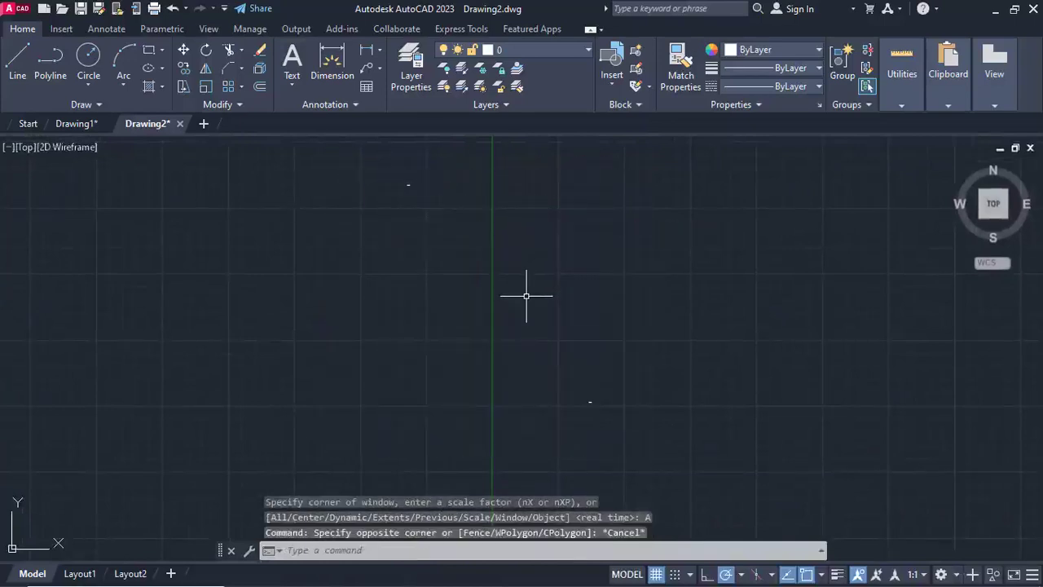
- Highlight each of the two tiny lines in turn with a crossing window, clearing the selection each time
scroll(599, 407, up, 2)
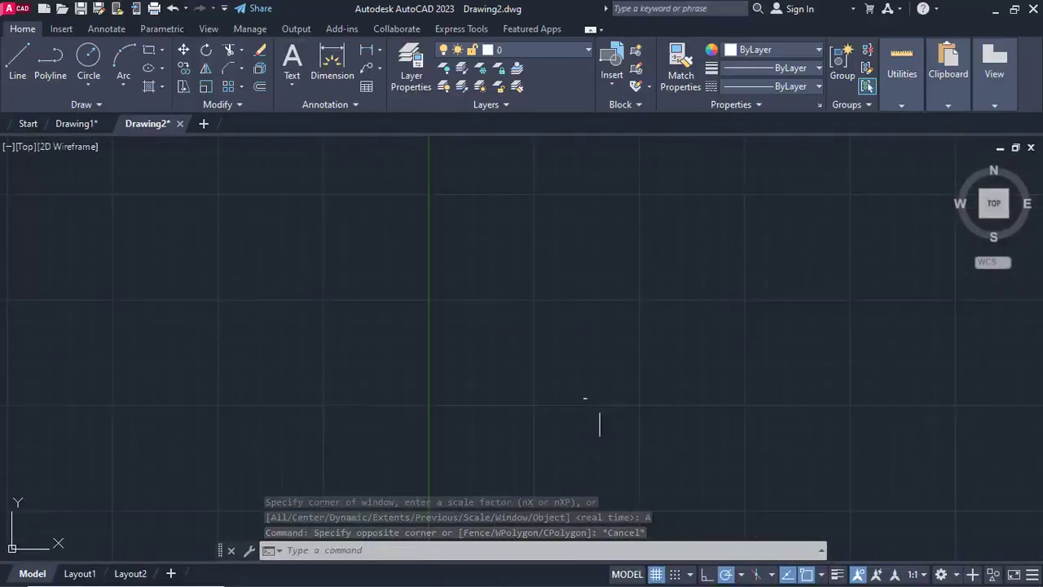
click(612, 418)
click(499, 340)
middle_drag(547, 349, 605, 425)
key(Escape)
scroll(562, 383, down, 2)
click(497, 320)
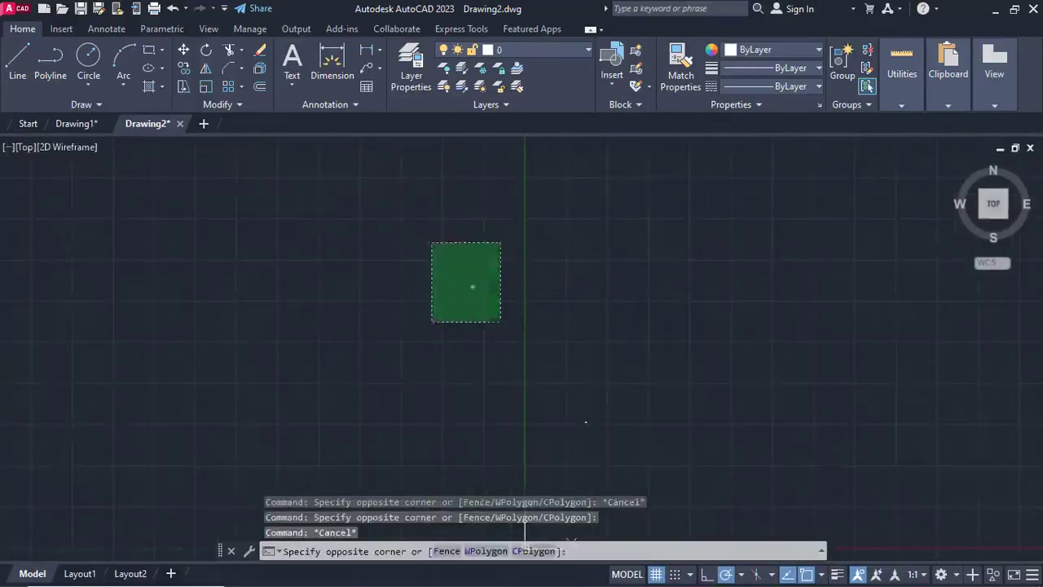
click(430, 242)
key(Escape)
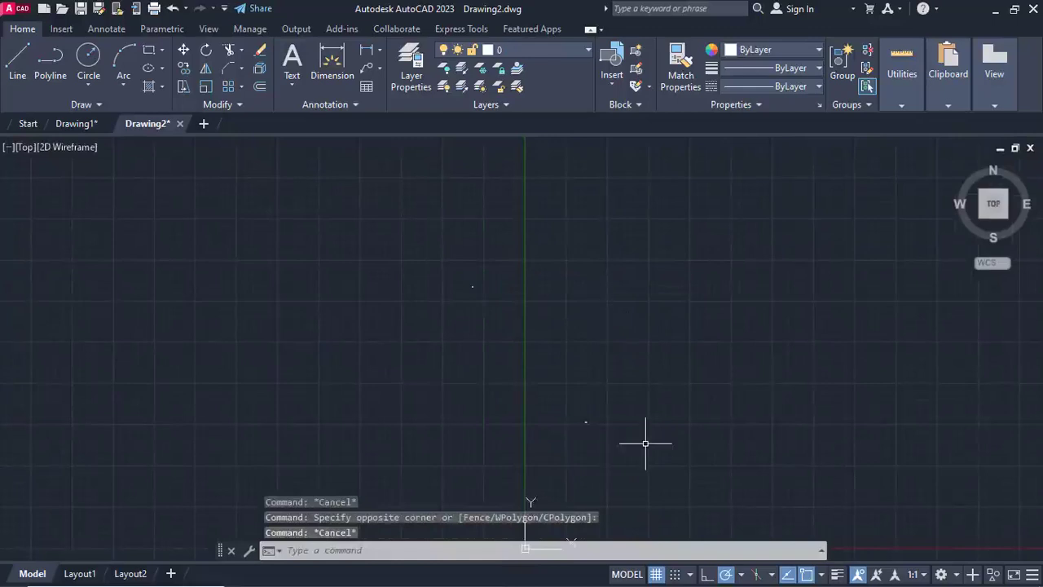
- Use the ZOOM command with the All option, and highlight the tiny line right of the Y axis with a crossing window
text(z)
key(Return)
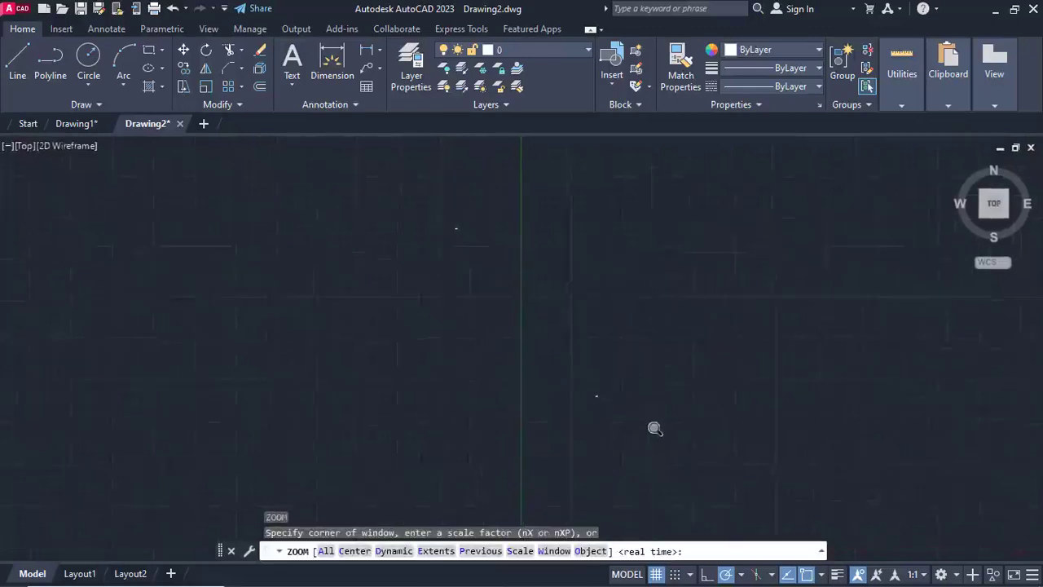
text(a)
key(Return)
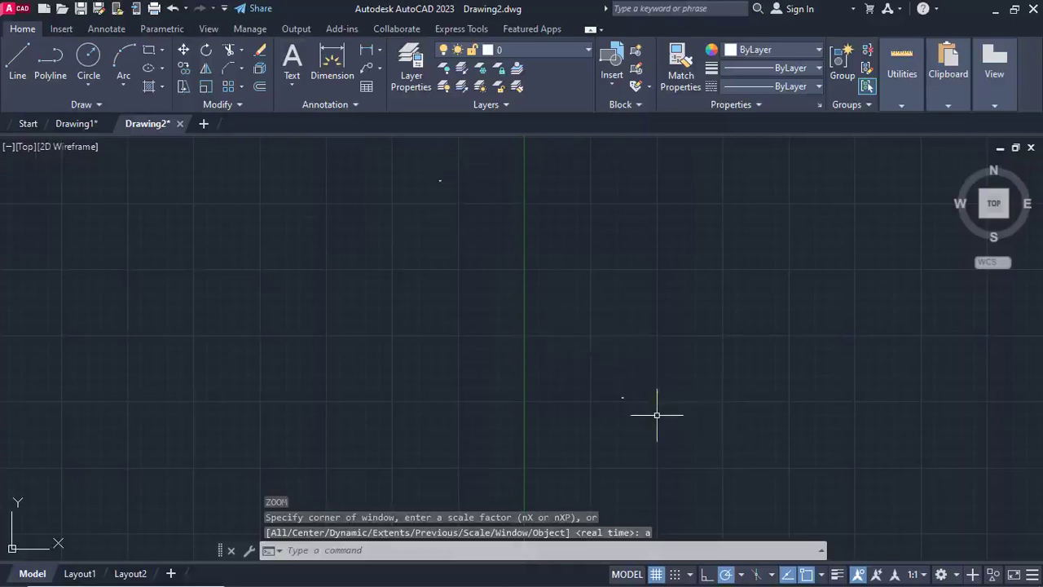
key(Escape)
click(684, 432)
click(529, 334)
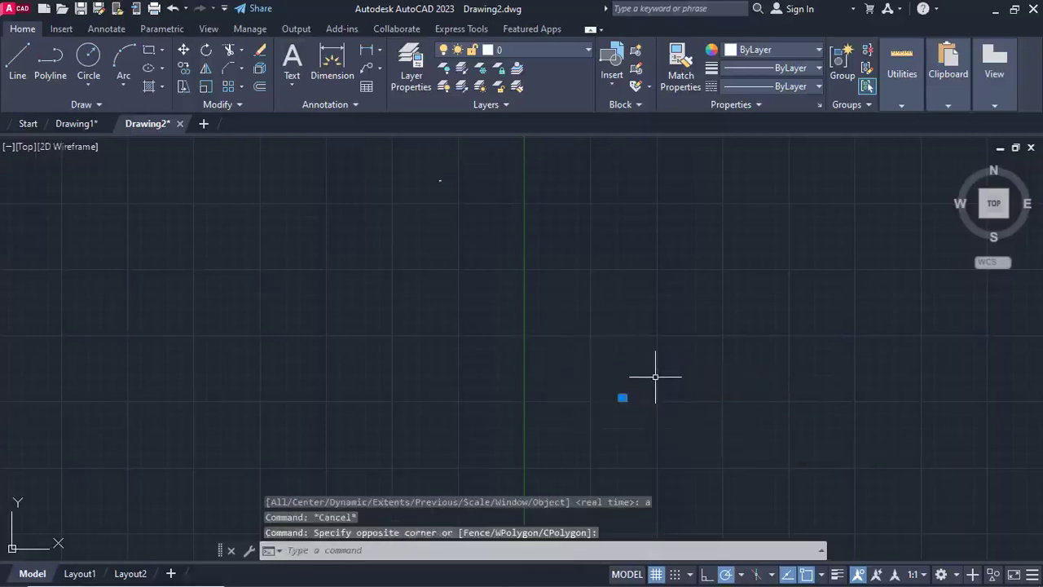
- Use the ZOOM command with the Extents option to fit both lines in view
text(z)
key(Return)
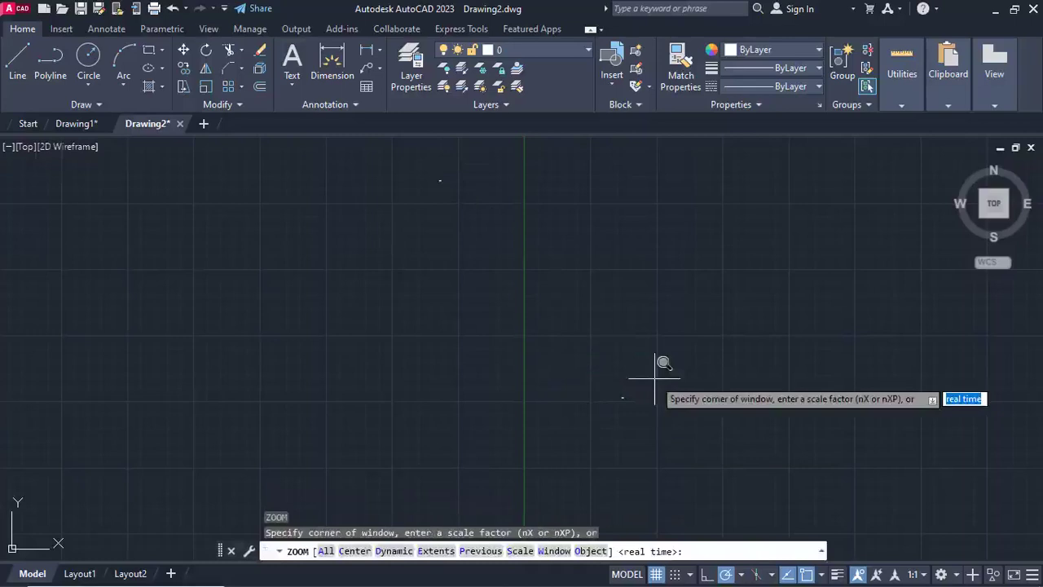
text(e)
key(Return)
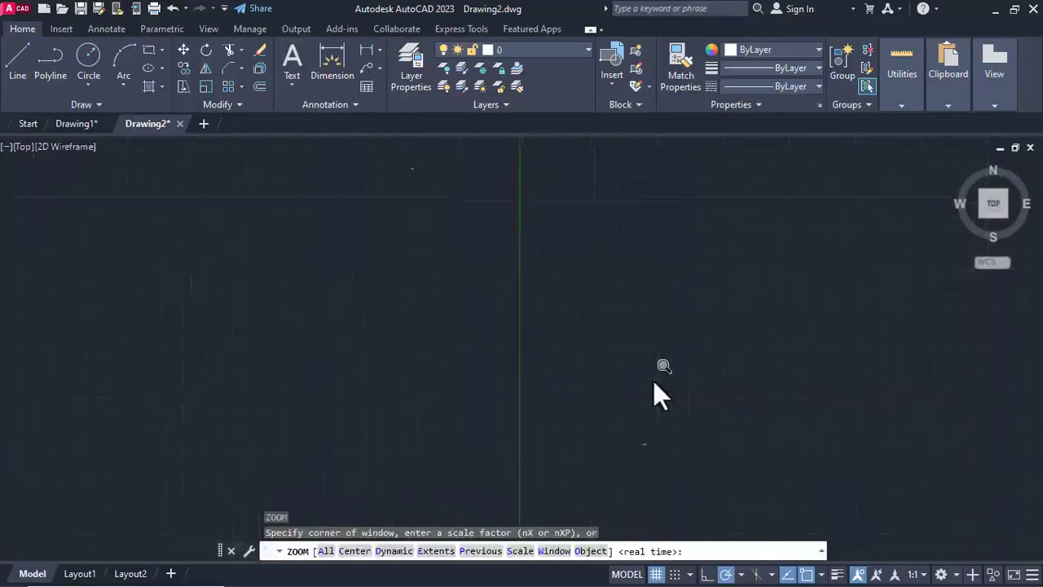
- Select the tiny line left of the Y axis with a crossing window and delete it
scroll(435, 361, up, 4)
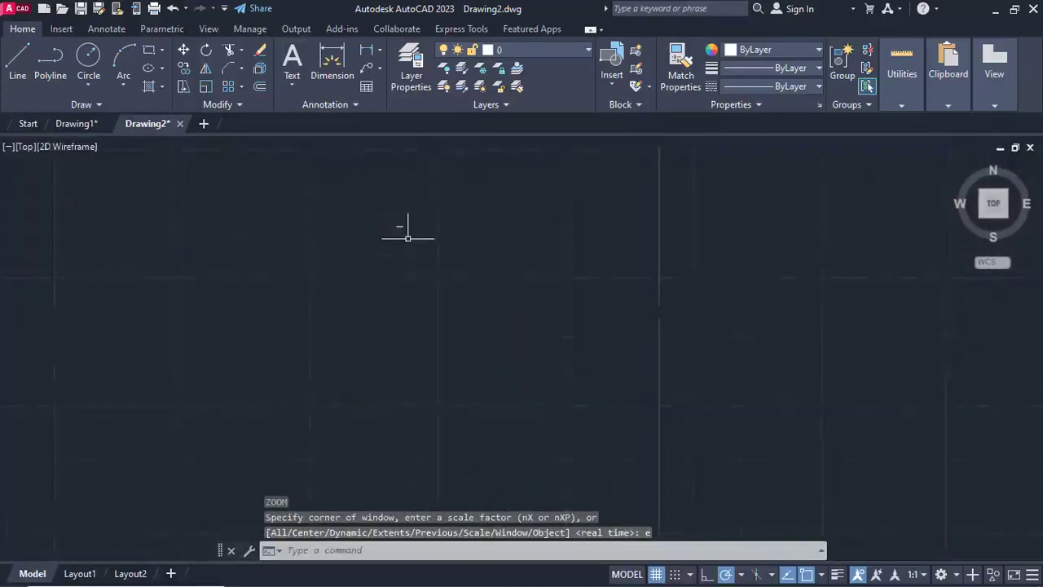
scroll(408, 238, down, 4)
click(465, 254)
click(350, 204)
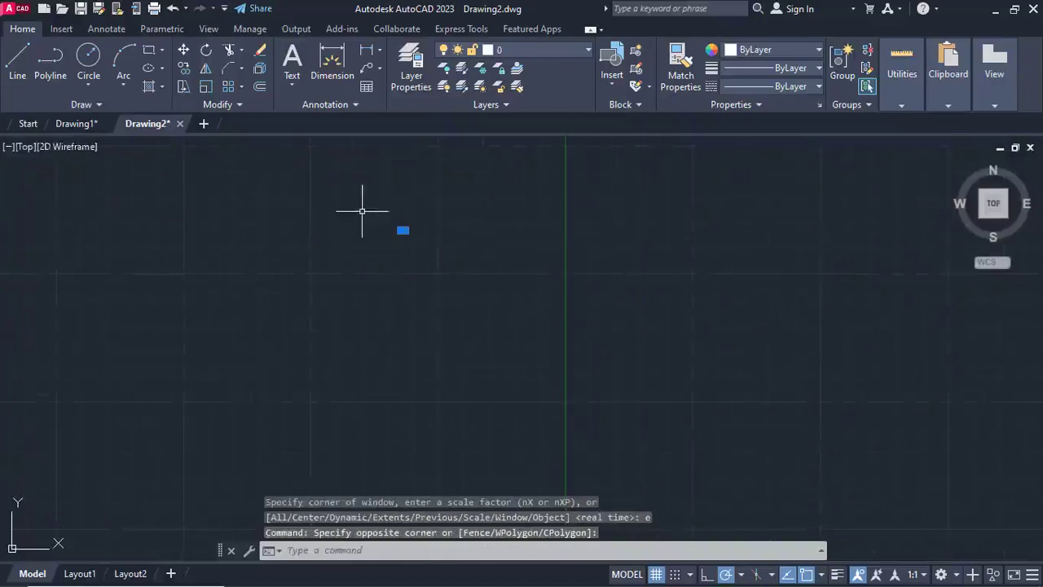
key(Delete)
- Use the ZOOM command with the Extents option to bring the remaining line into full view, leaving some space around it
scroll(589, 431, up, 5)
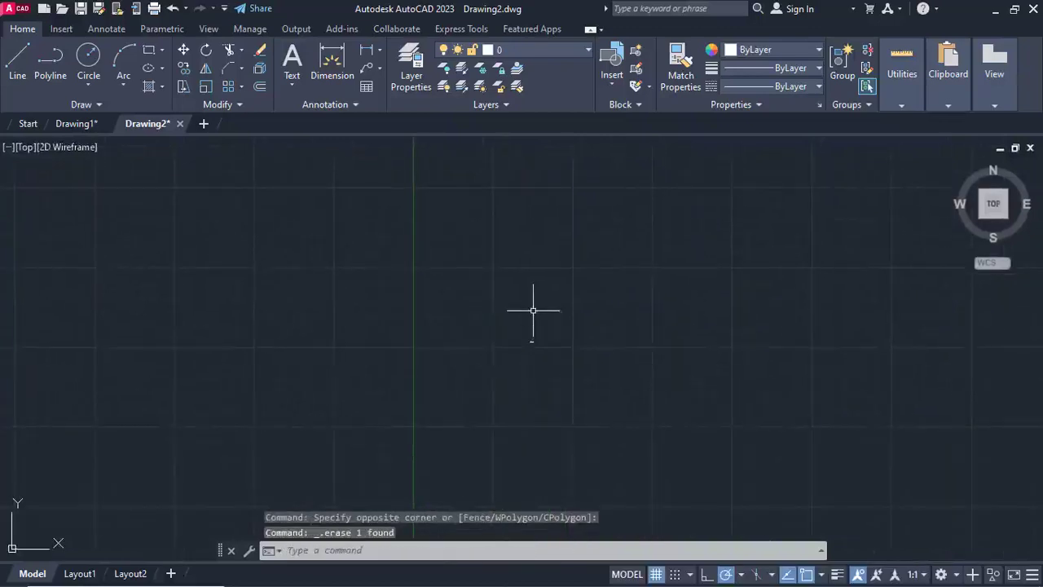
text(z)
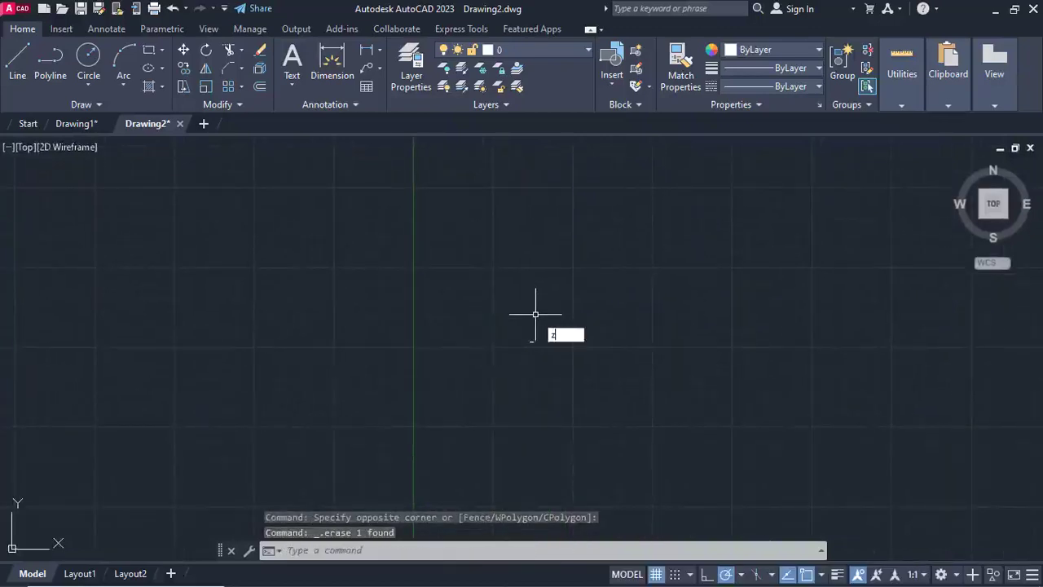
key(Return)
text(e)
key(Return)
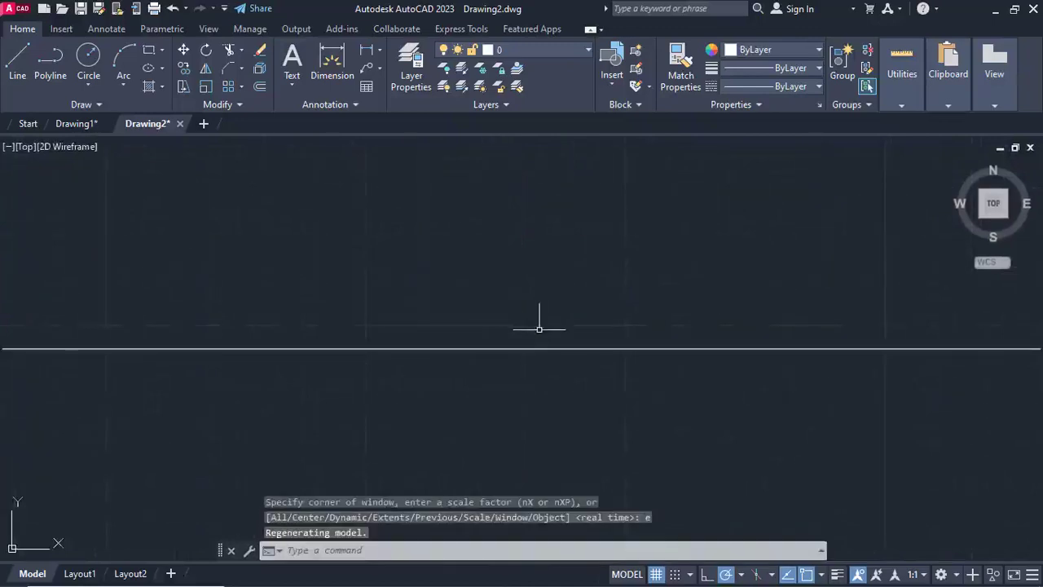
scroll(540, 324, down, 3)
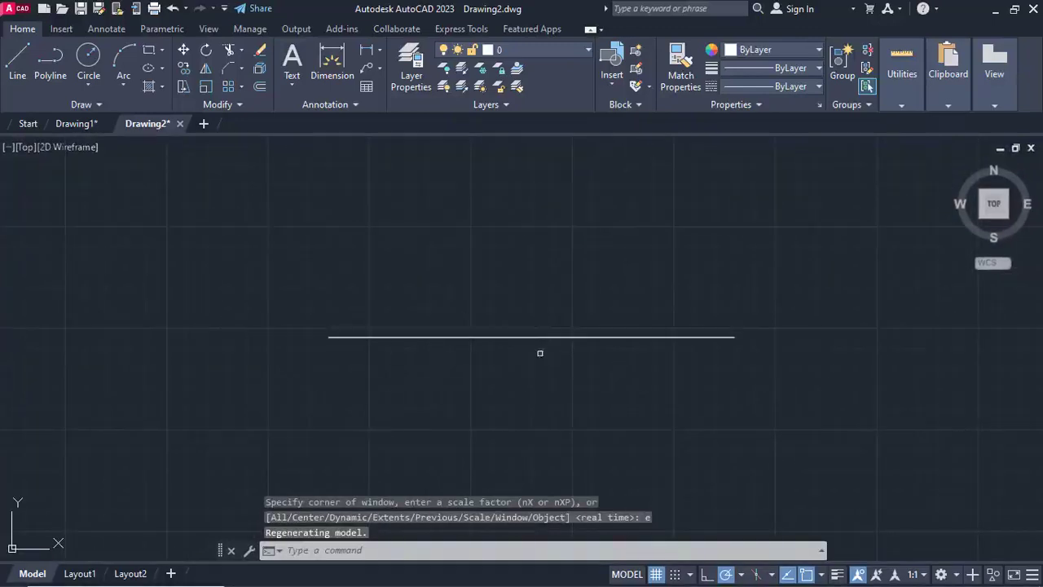
scroll(527, 419, down, 1)
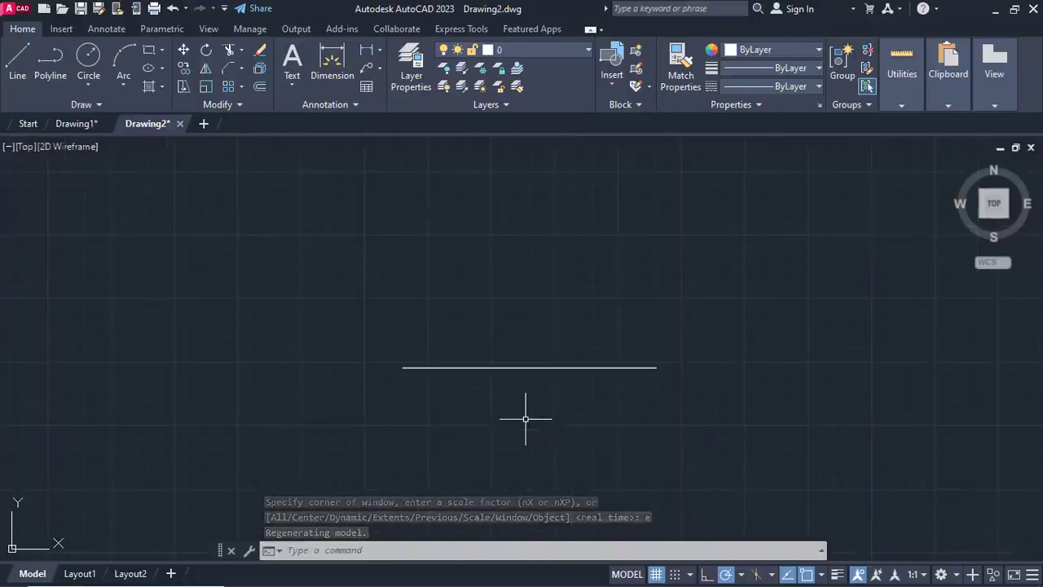
- Draw a horizontal line 100 units long above the existing line, starting left of its left end
text(l)
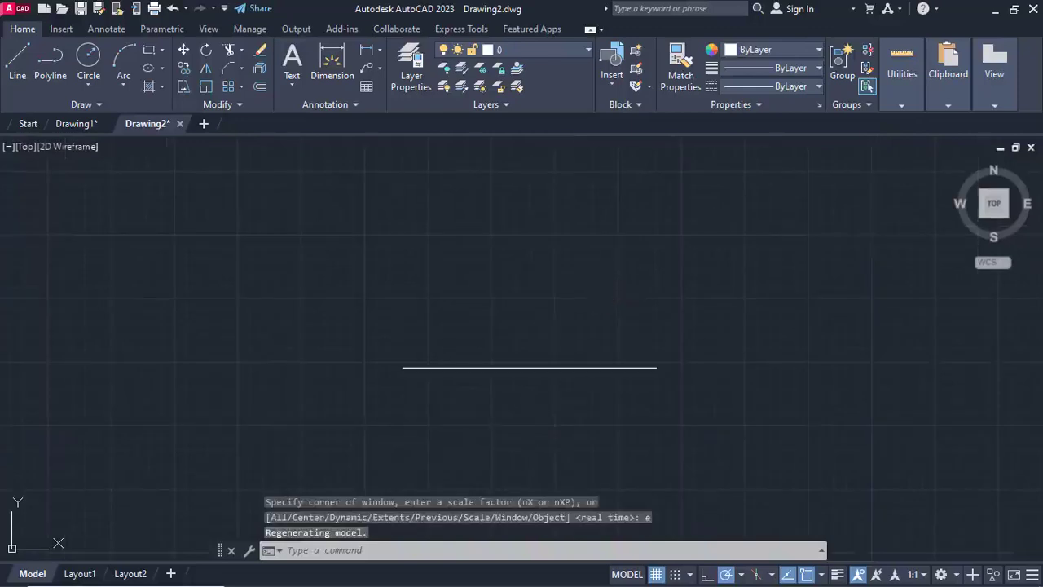
key(Return)
click(314, 281)
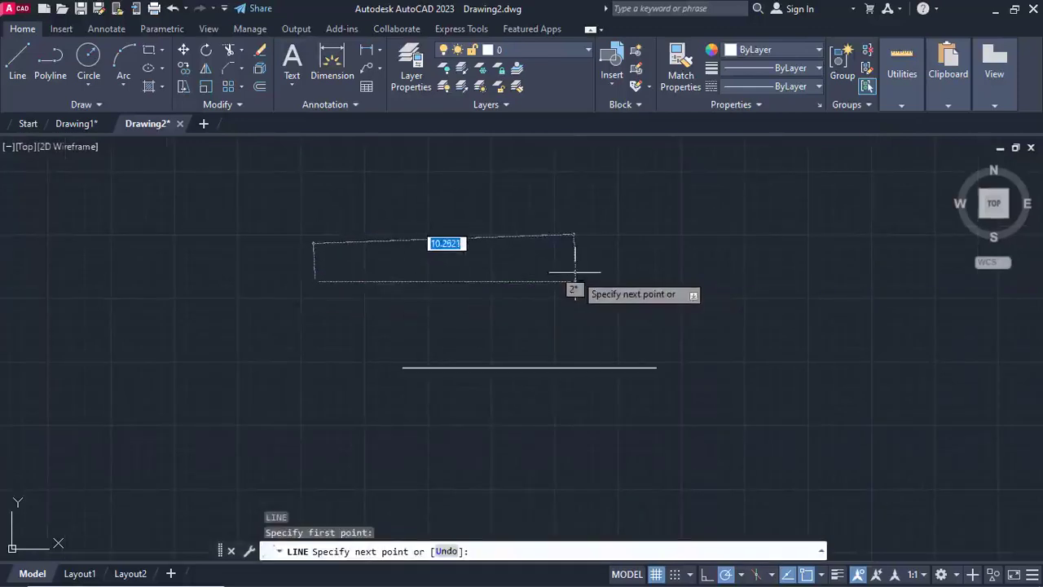
text(100)
key(Return)
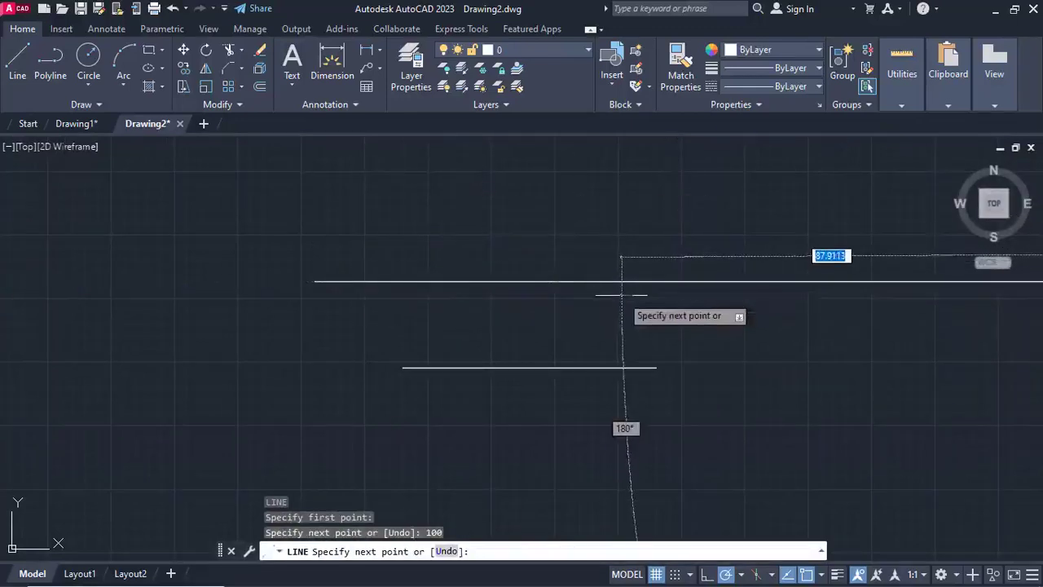
key(Escape)
- Use the ZOOM command with the Extents option to fit the long and short lines in view
text(z)
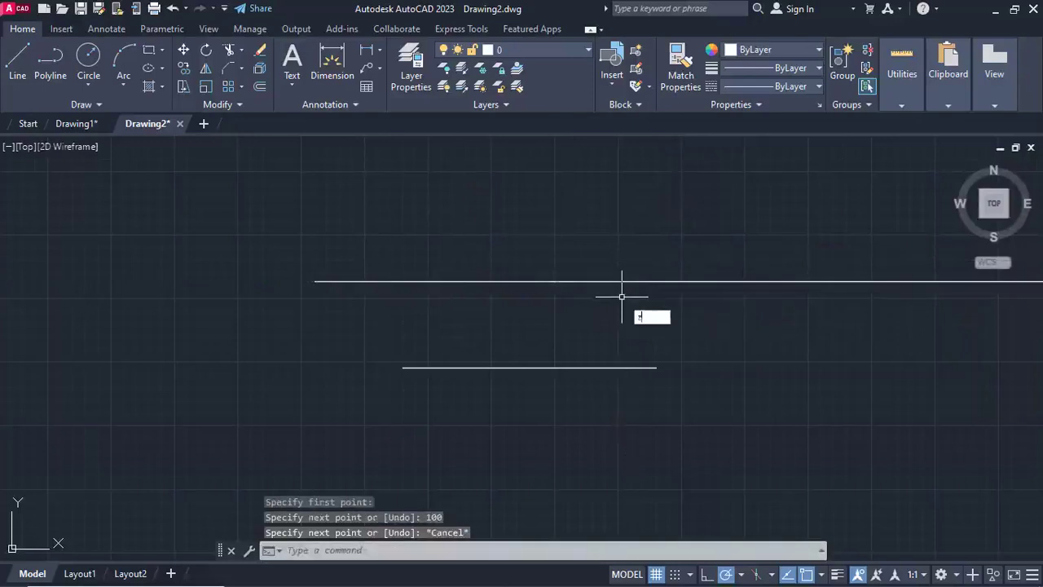
key(Return)
text(e)
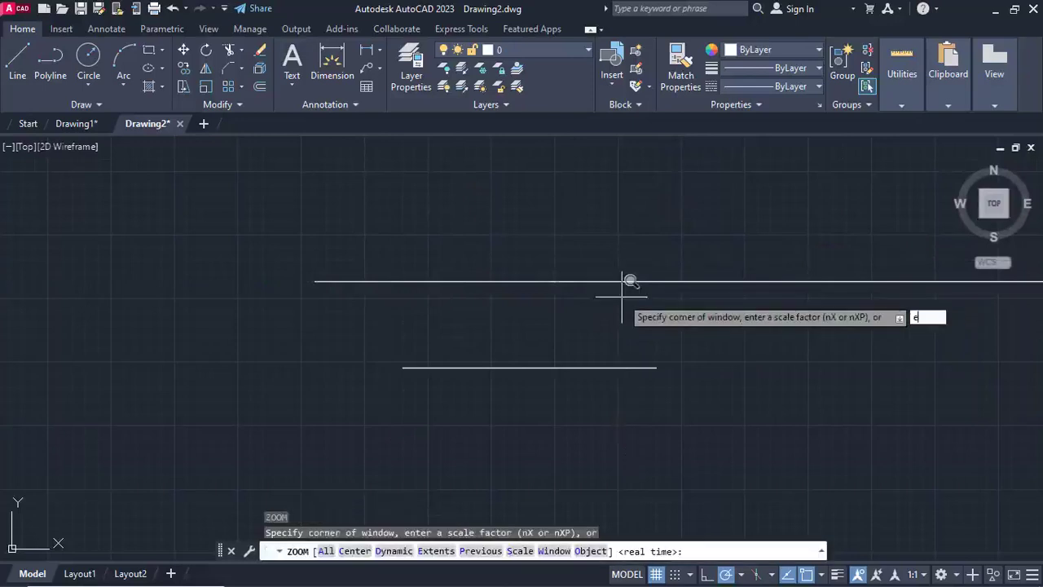
key(Return)
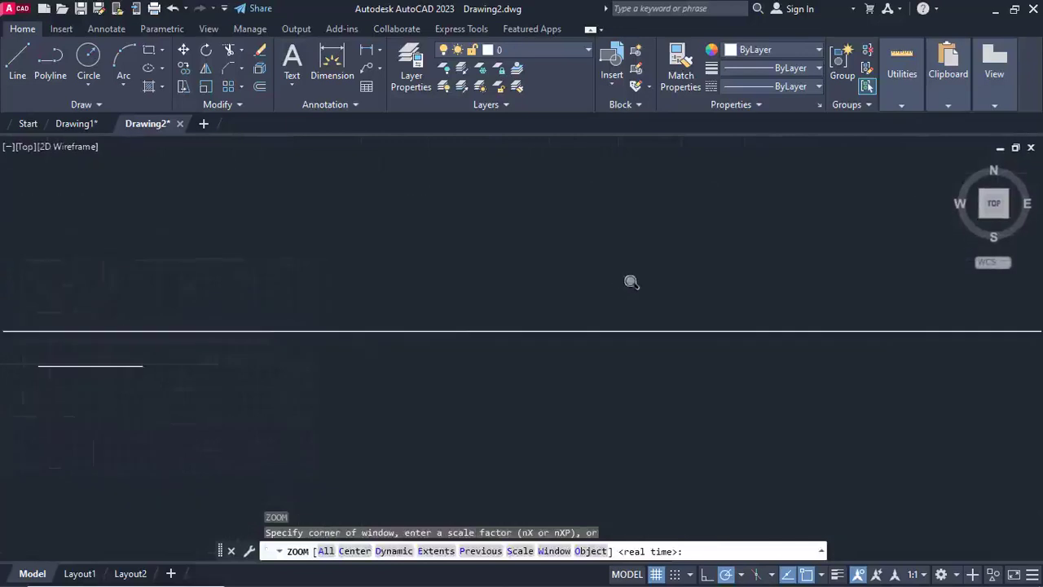
- Examine the long and short horizontal lines at different magnifications and from different view positions
scroll(609, 319, down, 1)
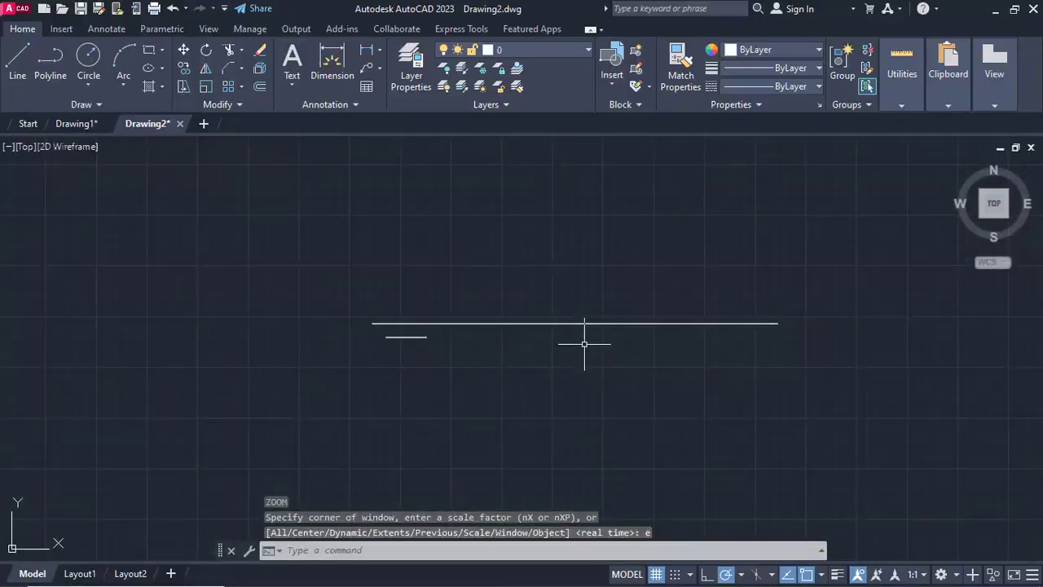
scroll(584, 343, up, 1)
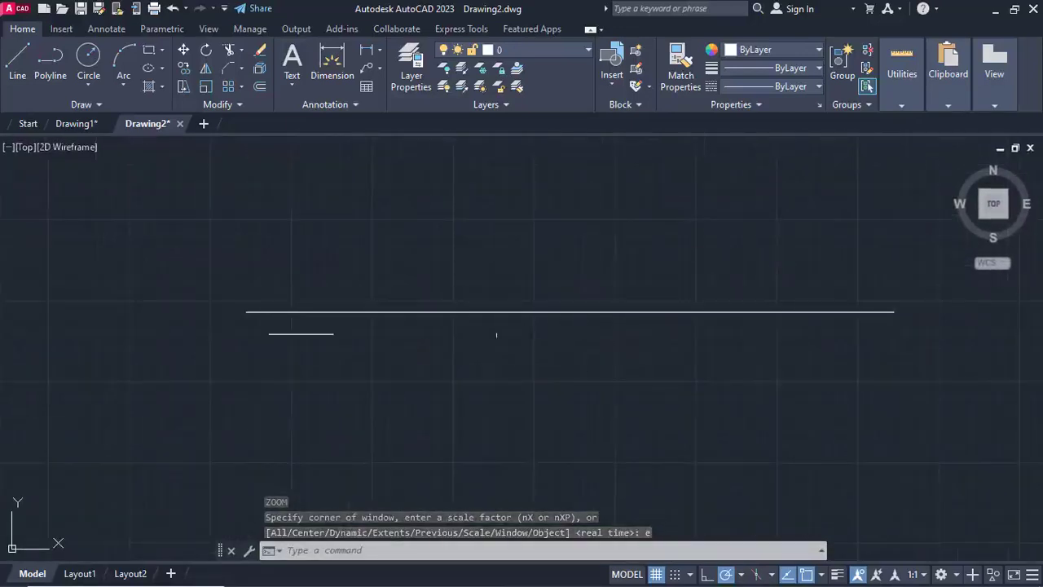
scroll(659, 342, down, 1)
scroll(668, 356, up, 3)
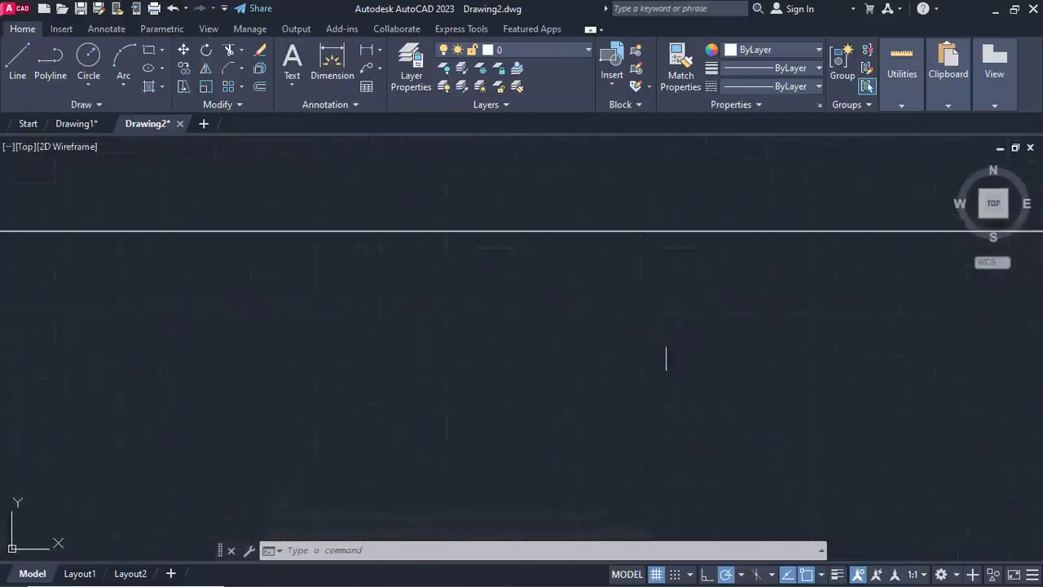
scroll(675, 349, down, 1)
scroll(676, 349, down, 1)
scroll(677, 349, down, 4)
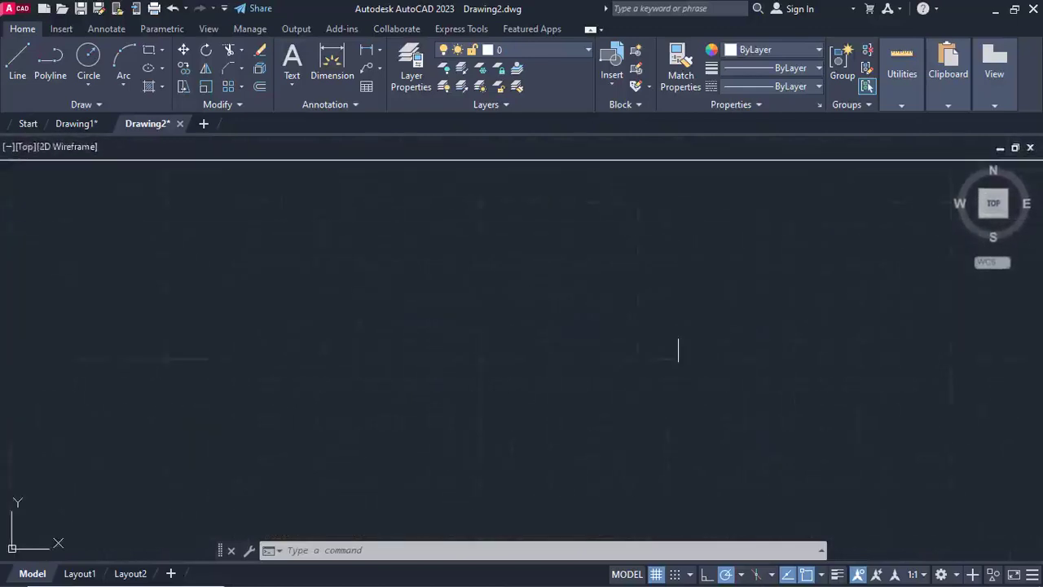
scroll(678, 334, down, 8)
scroll(680, 335, down, 4)
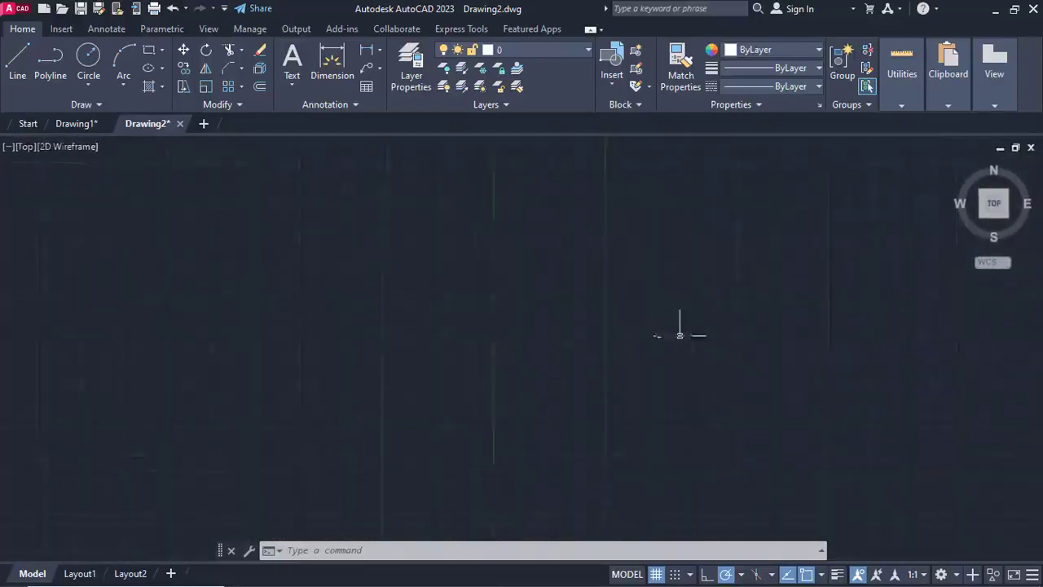
scroll(680, 335, up, 8)
scroll(568, 361, up, 4)
scroll(568, 361, down, 4)
middle_drag(568, 361, 788, 198)
middle_drag(908, 189, 510, 359)
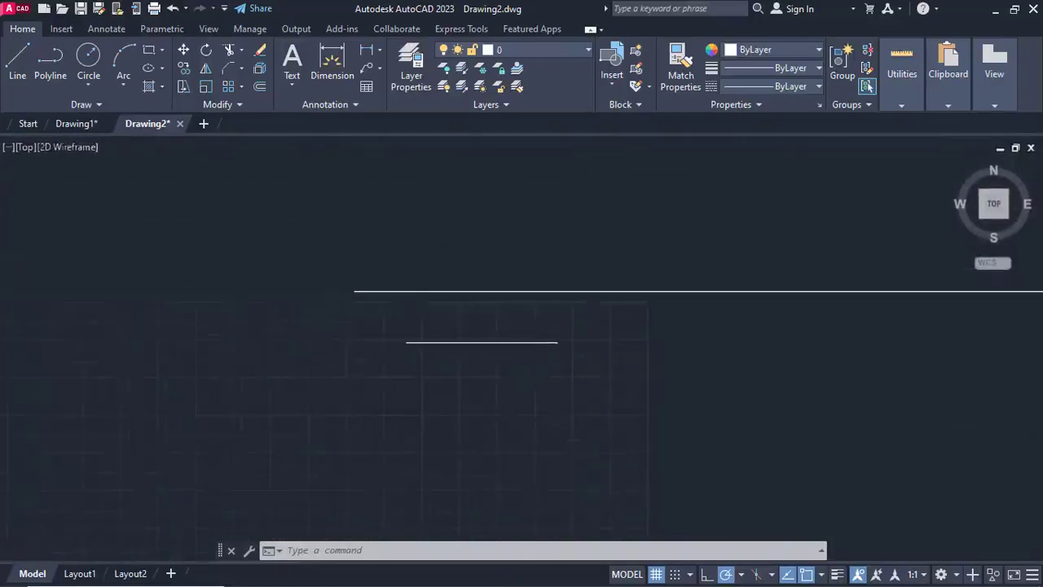
scroll(526, 344, up, 3)
scroll(526, 345, down, 4)
scroll(526, 348, down, 2)
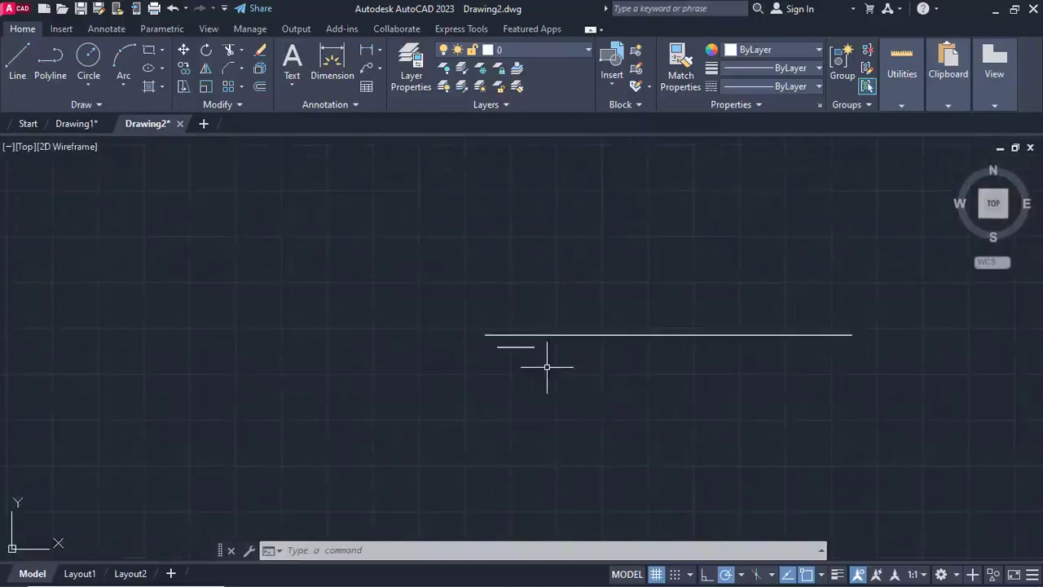
- Select both horizontal lines with a crossing window and delete them
click(625, 404)
click(489, 279)
key(Delete)
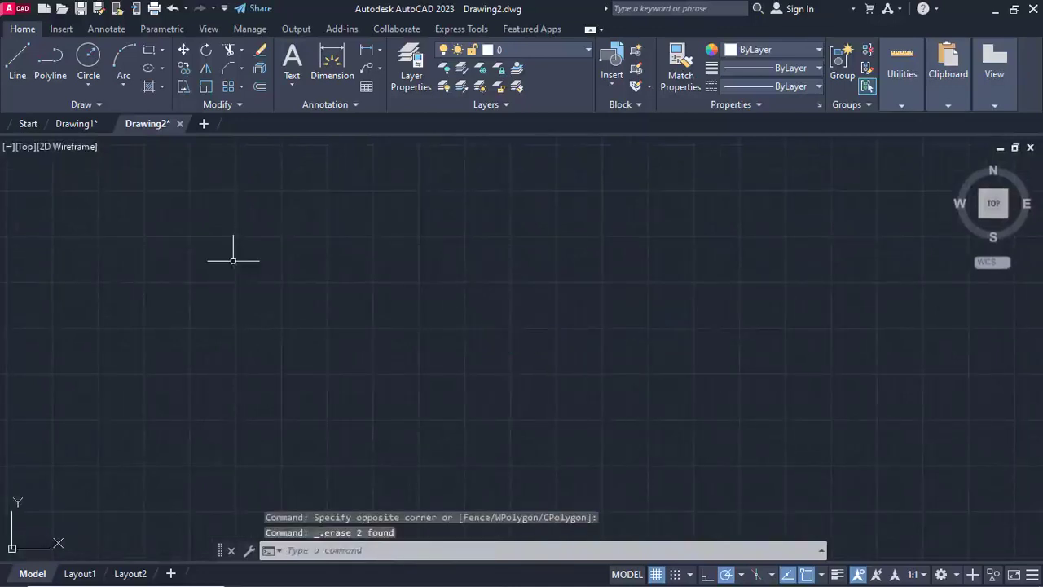
- Start a new line in the empty area with a horizontal segment 10 units long to the right
click(13, 70)
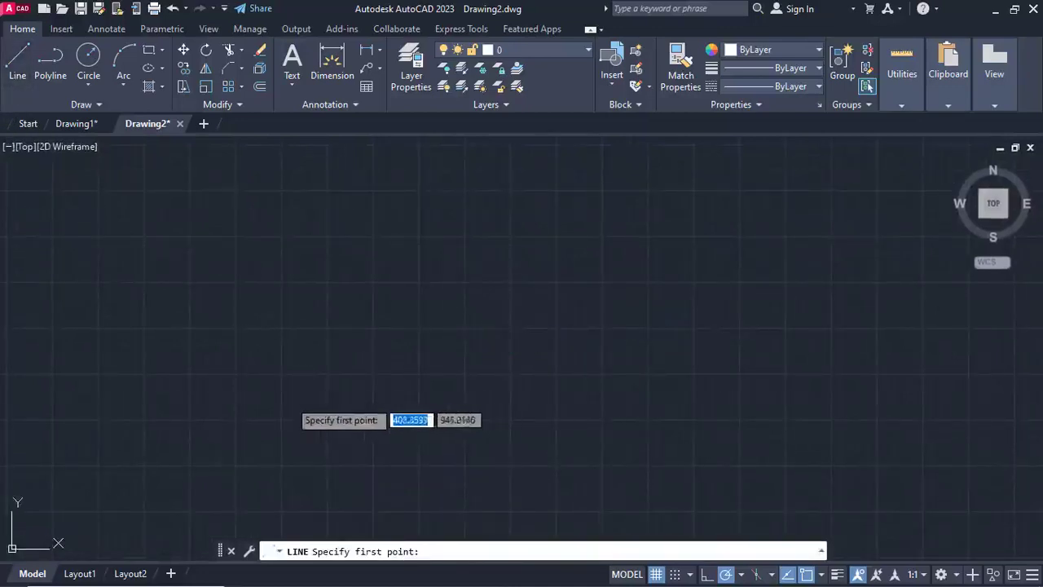
click(289, 400)
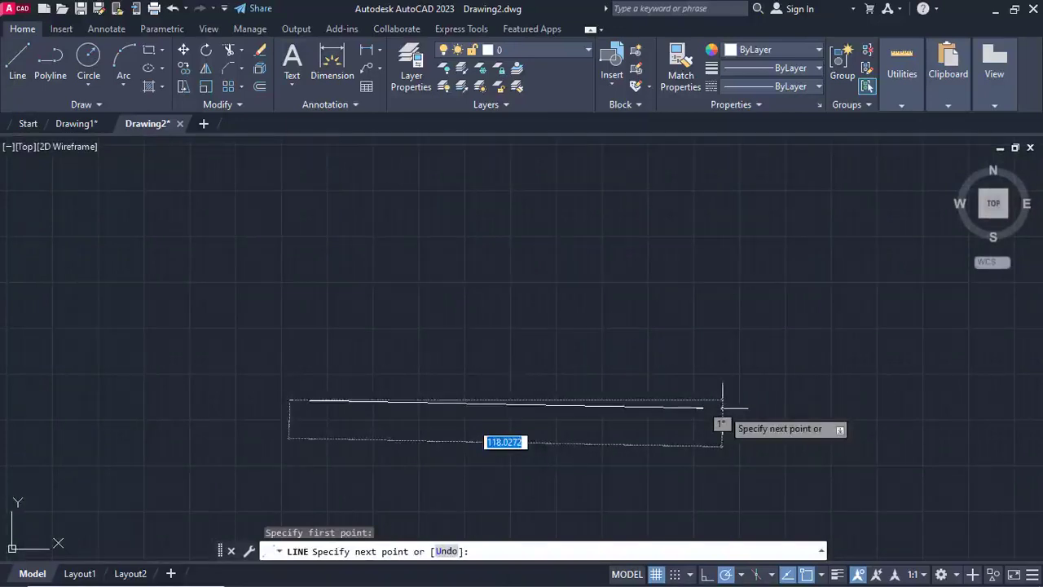
text(10)
key(Return)
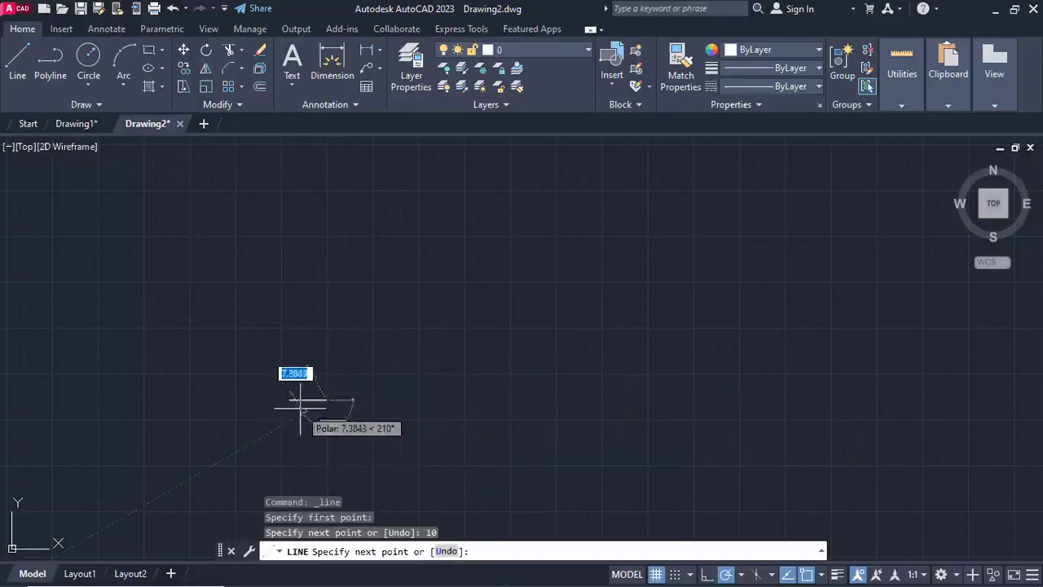
- Continue the line from the right end of the 10-unit base with segments 2 units up and 2 units to the left
scroll(301, 400, up, 10)
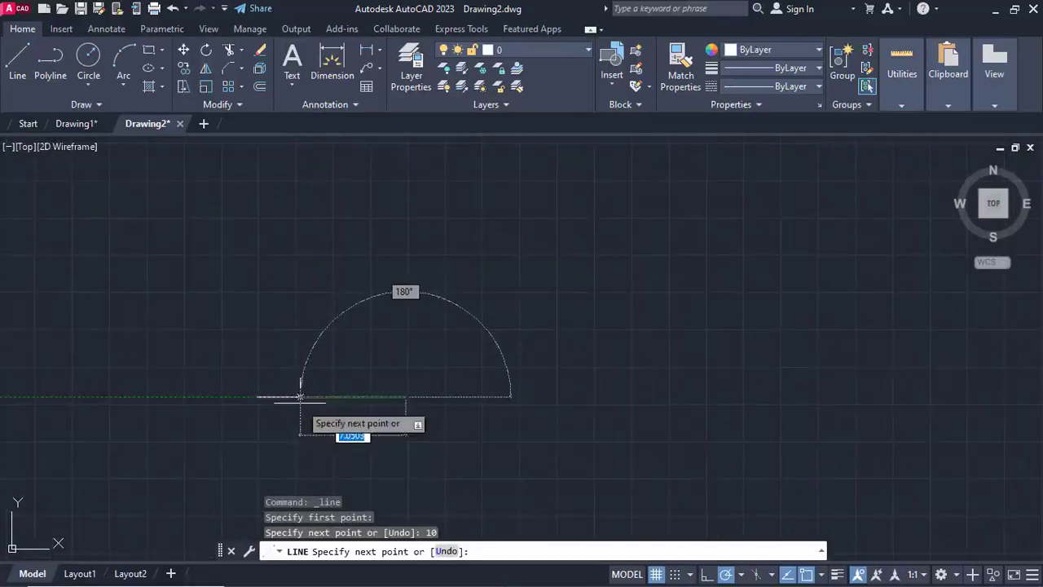
scroll(298, 402, up, 2)
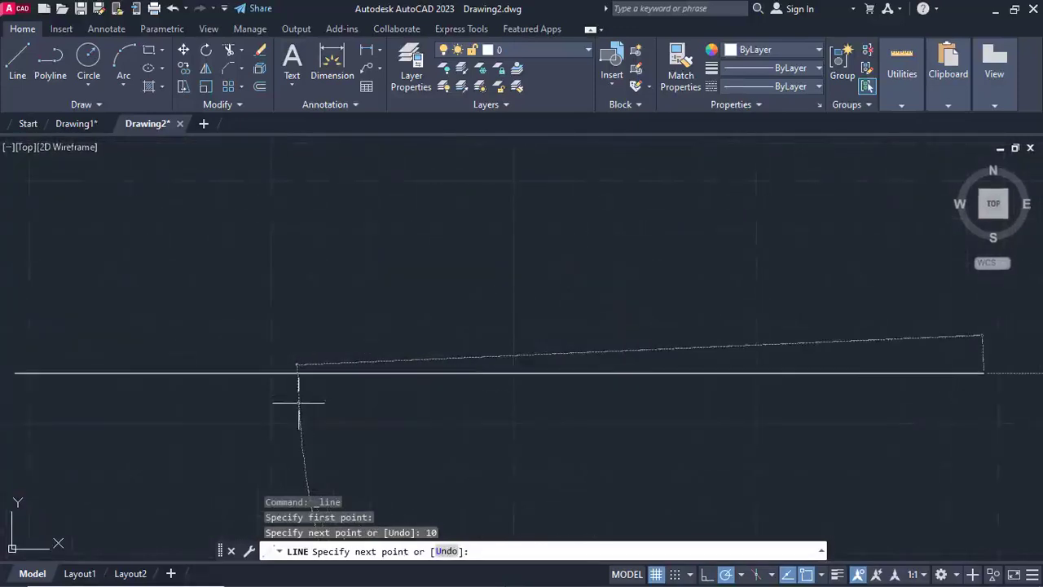
middle_drag(298, 403, 347, 380)
scroll(347, 381, down, 4)
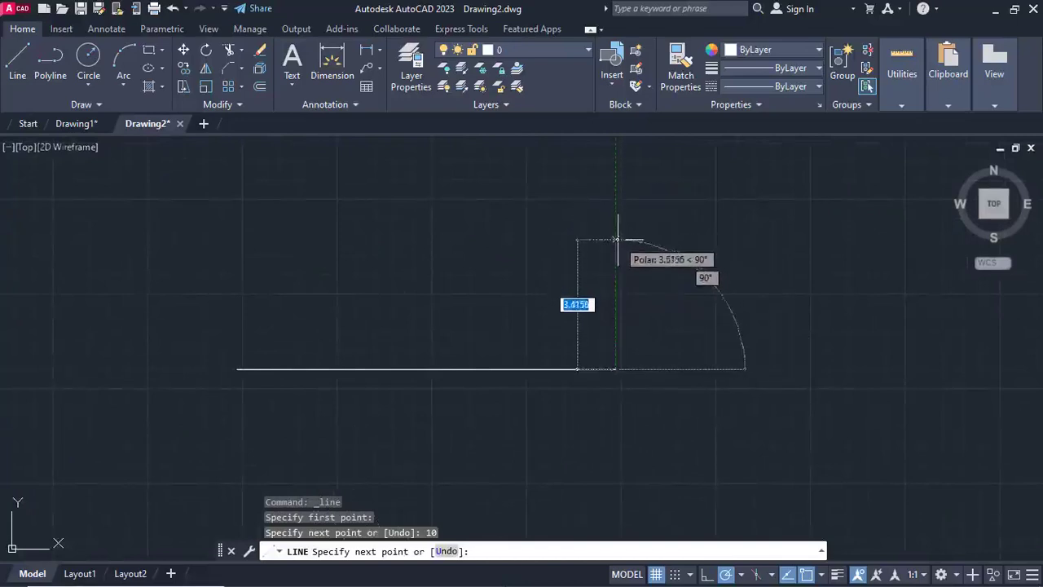
text(20)
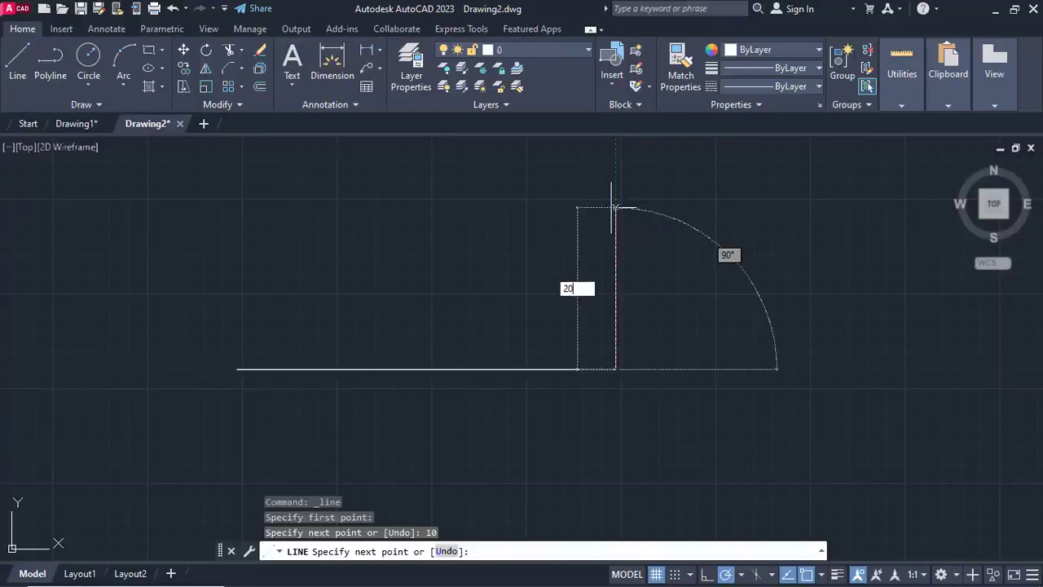
key(Return)
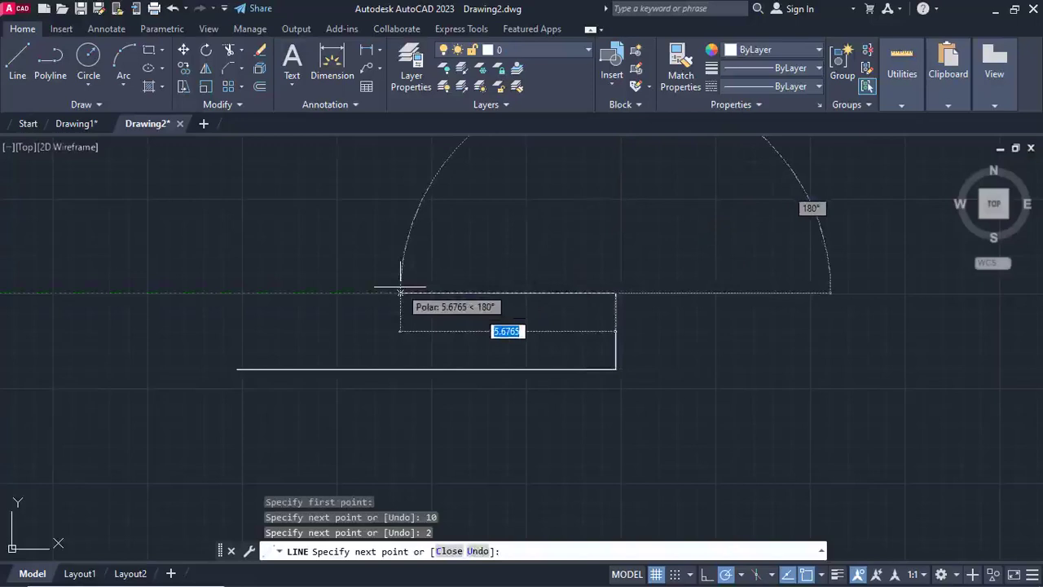
text(20)
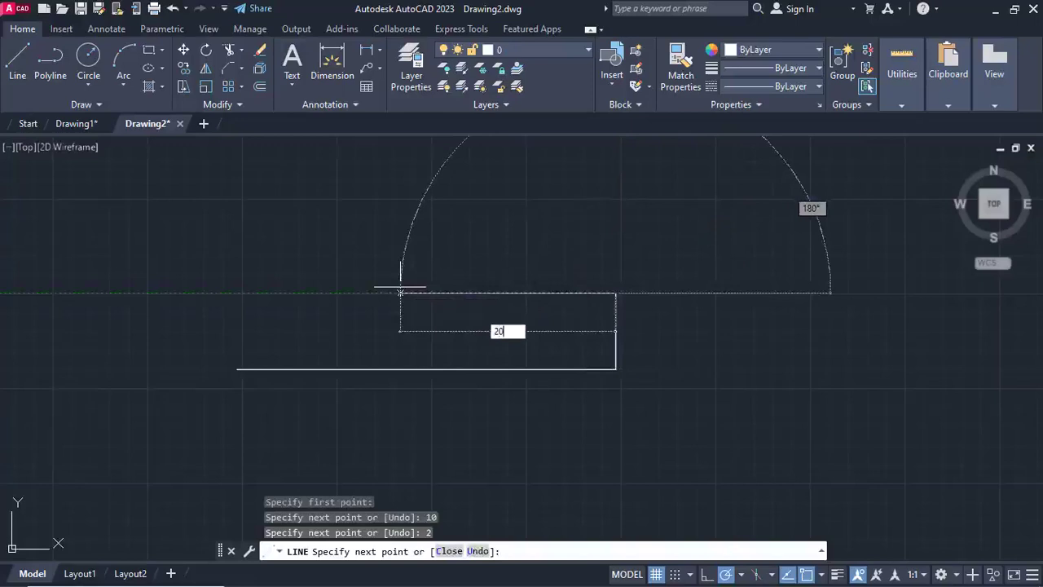
key(BackSpace)
key(Return)
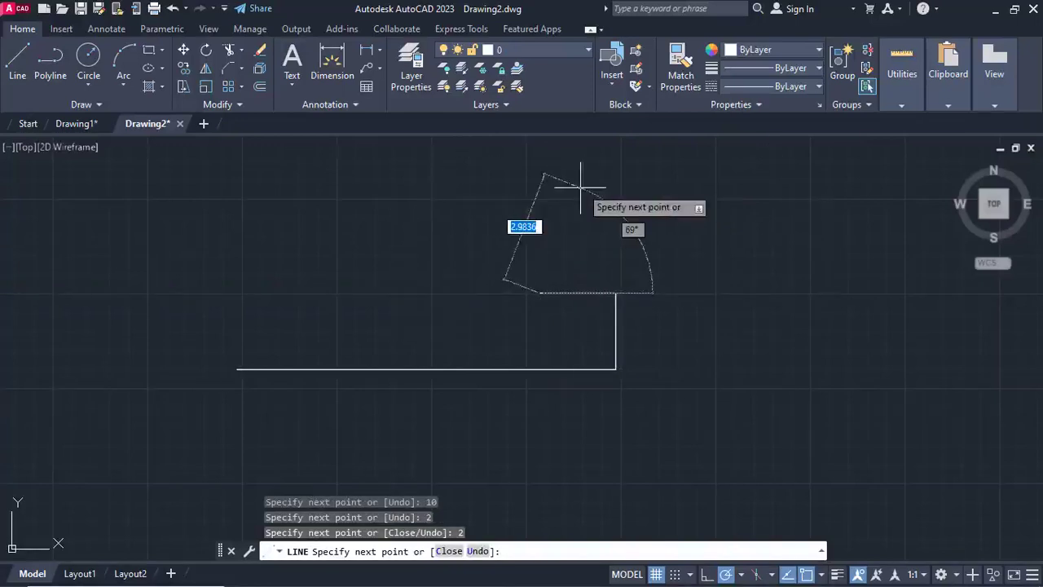
- Extend the stepped outline with a vertical segment 3 units up and a horizontal segment 2 units to the left
text(3)
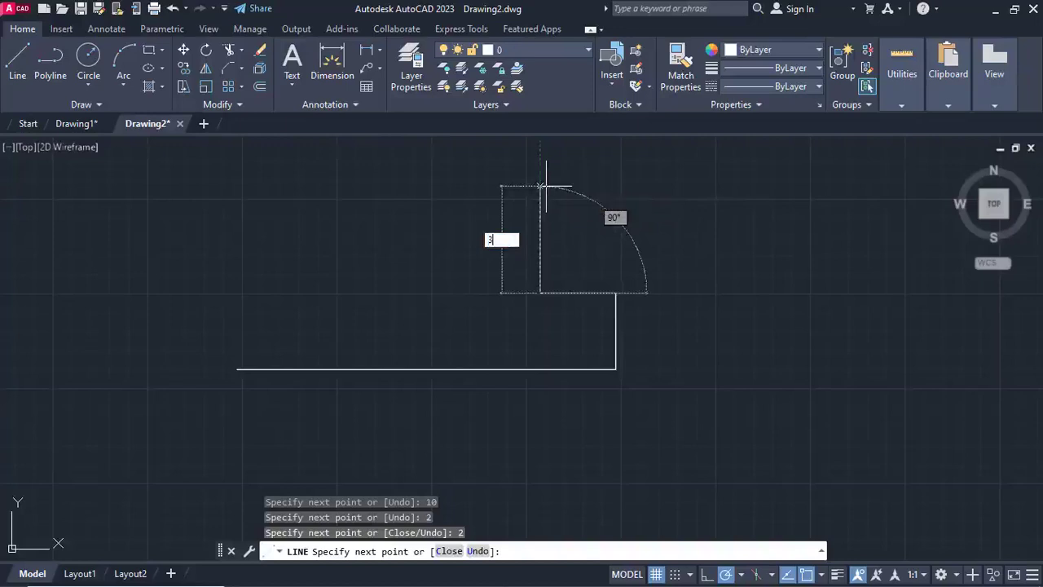
key(Return)
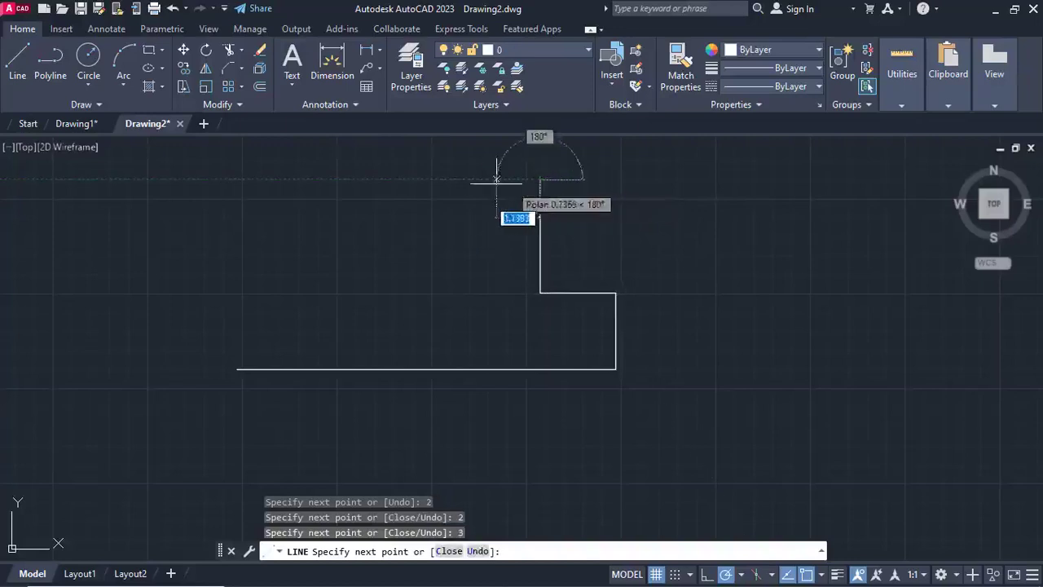
key(BackSpace)
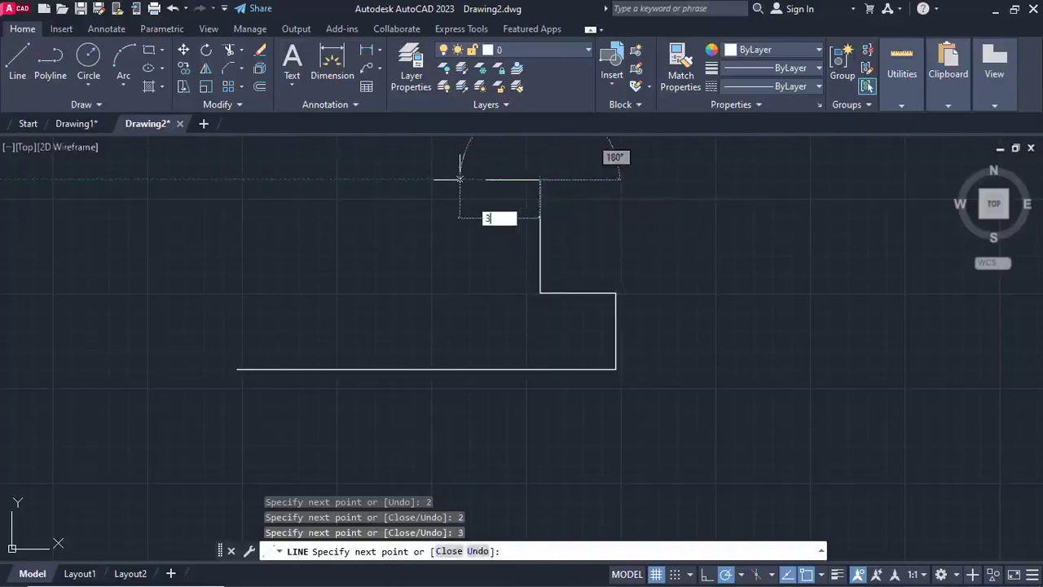
text(2)
key(Return)
- Draw the outline's narrow top block with segments 2 units up, 2 units to the left and 2 units down
middle_drag(468, 180, 473, 365)
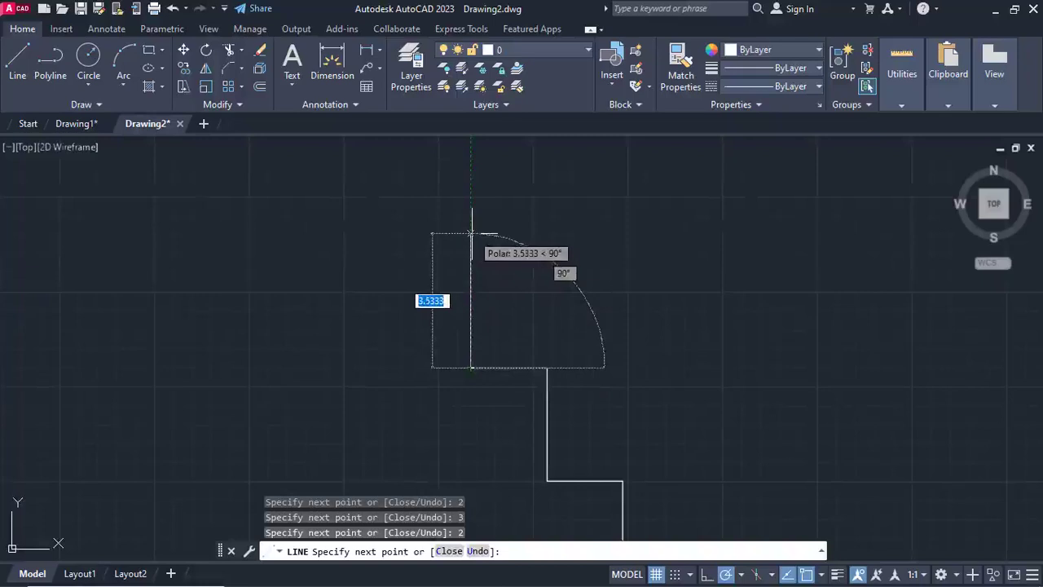
text(2)
key(Return)
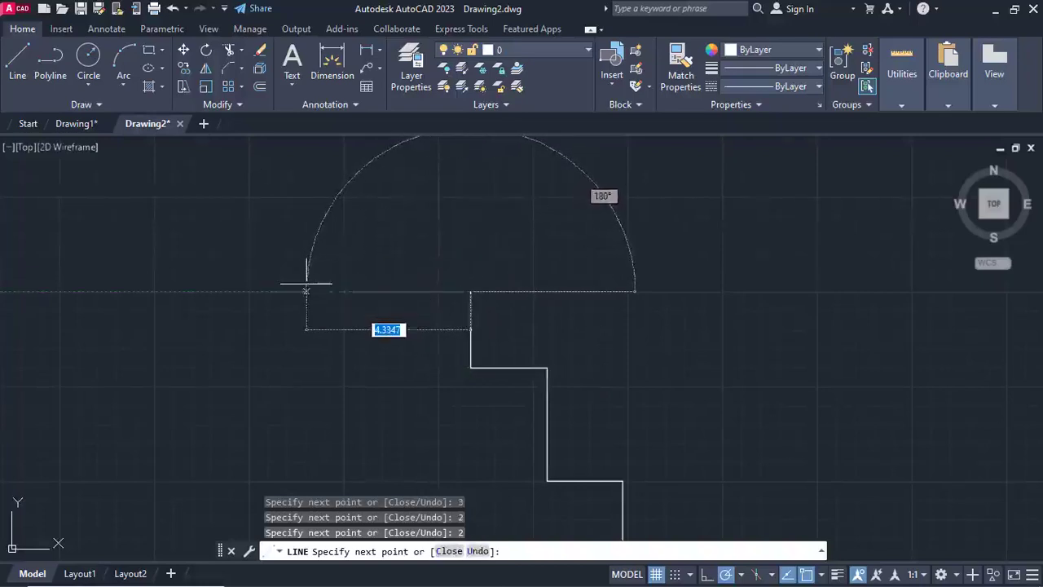
text(2)
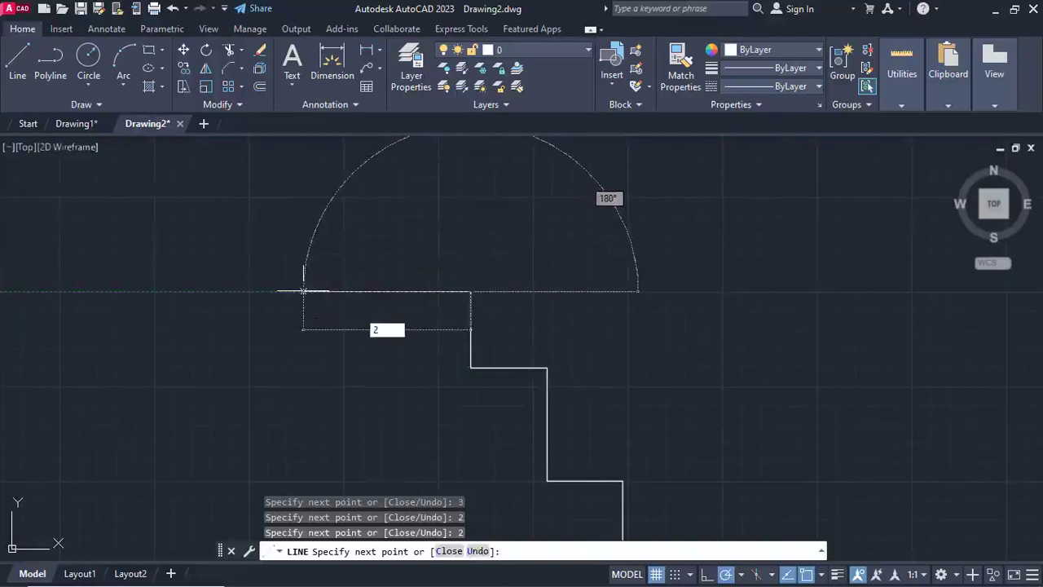
key(Return)
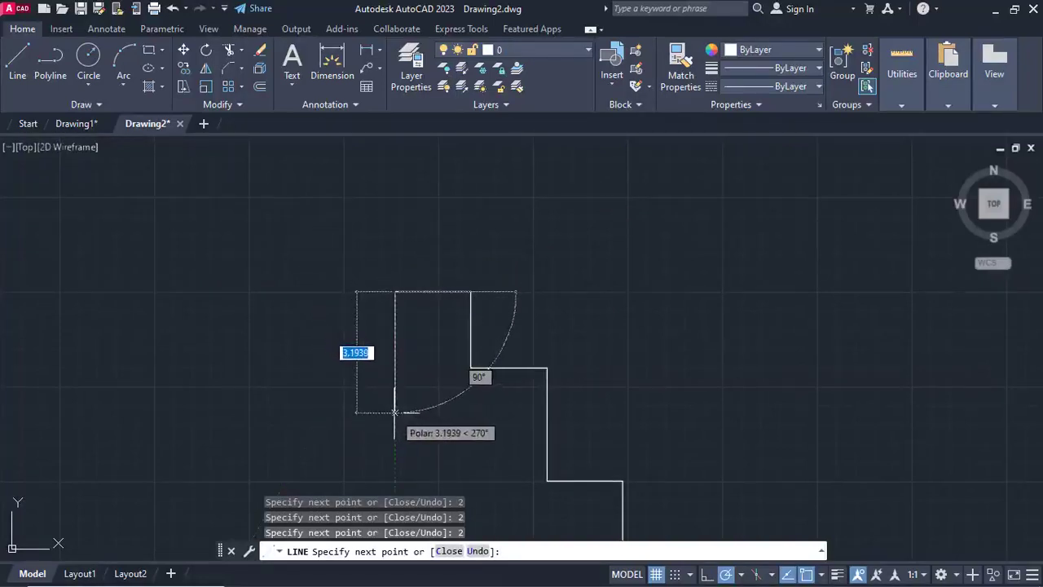
text(2)
key(Return)
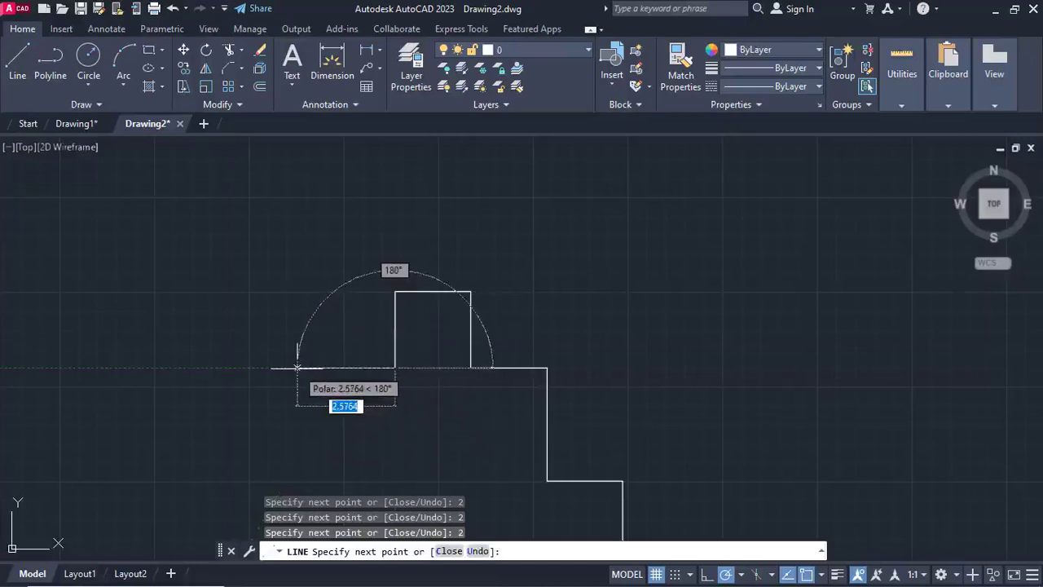
- Continue down the outline's left side with segments 2 units to the left and 3 units down
text(2)
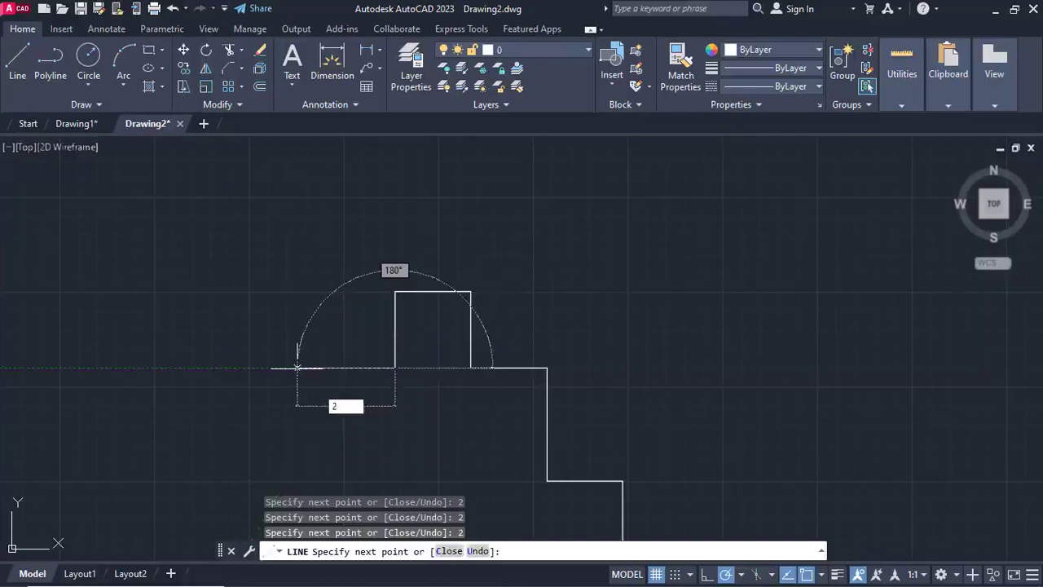
key(Return)
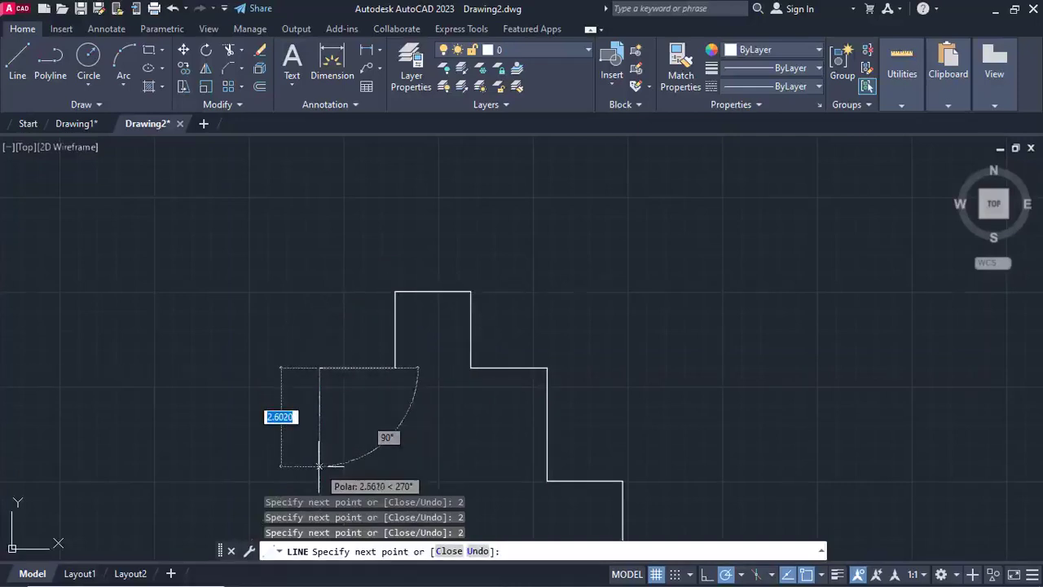
text(3)
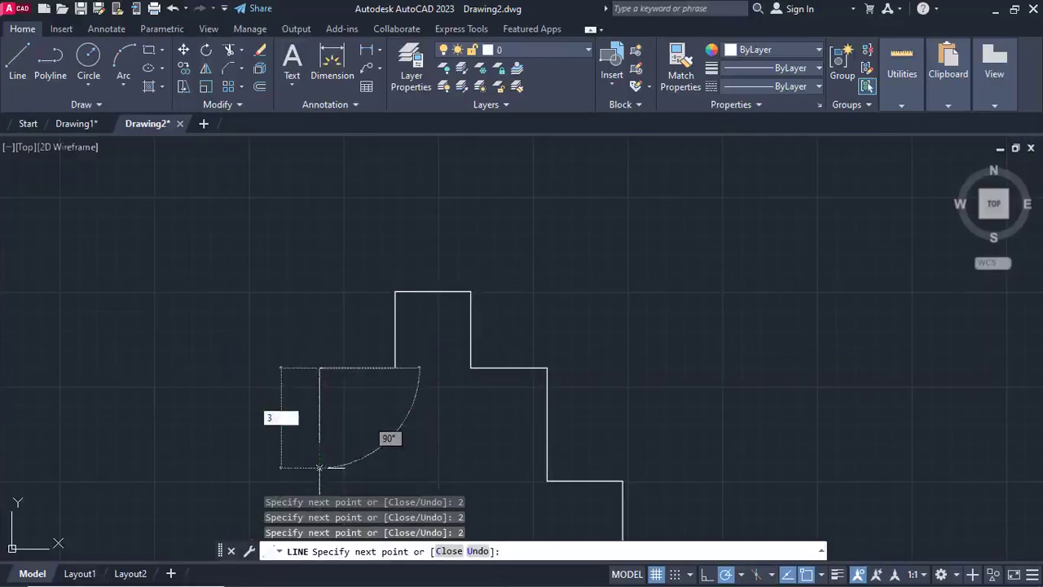
key(Return)
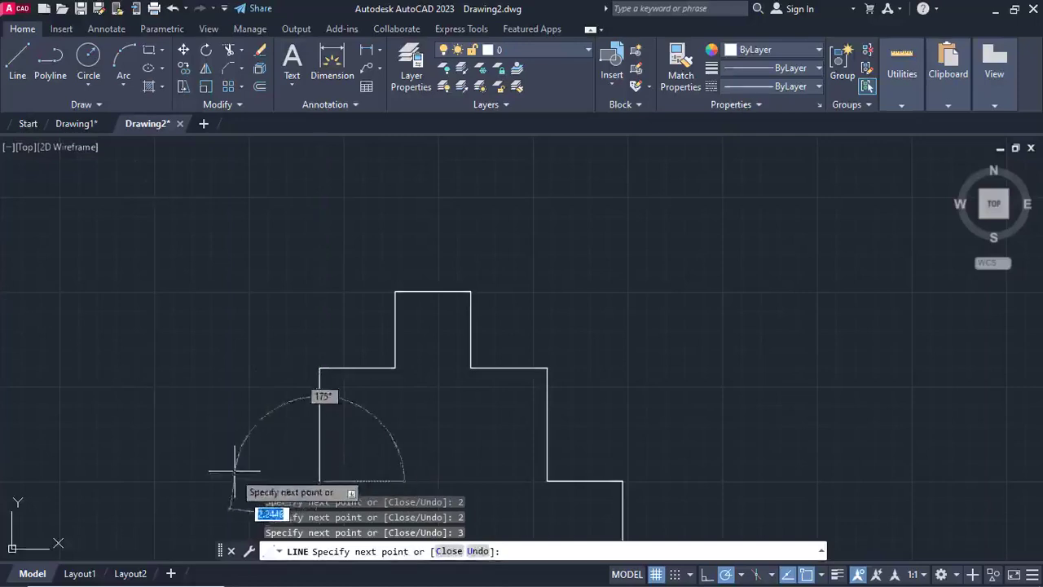
- Close the stepped outline at the base's start point with segments 2 units to the left and 2 units down, and end the line
text(2)
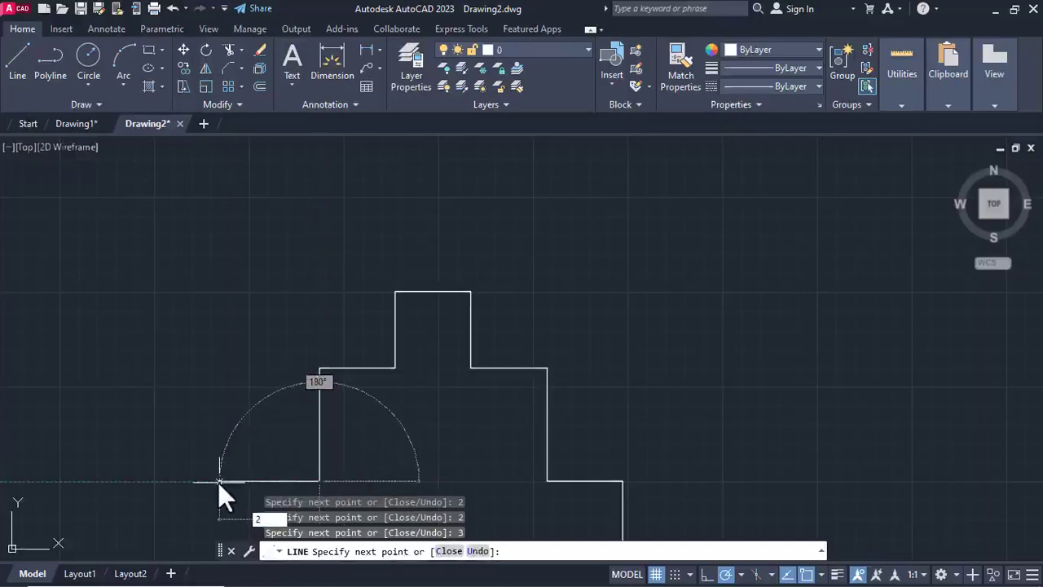
key(Return)
middle_drag(219, 481, 332, 181)
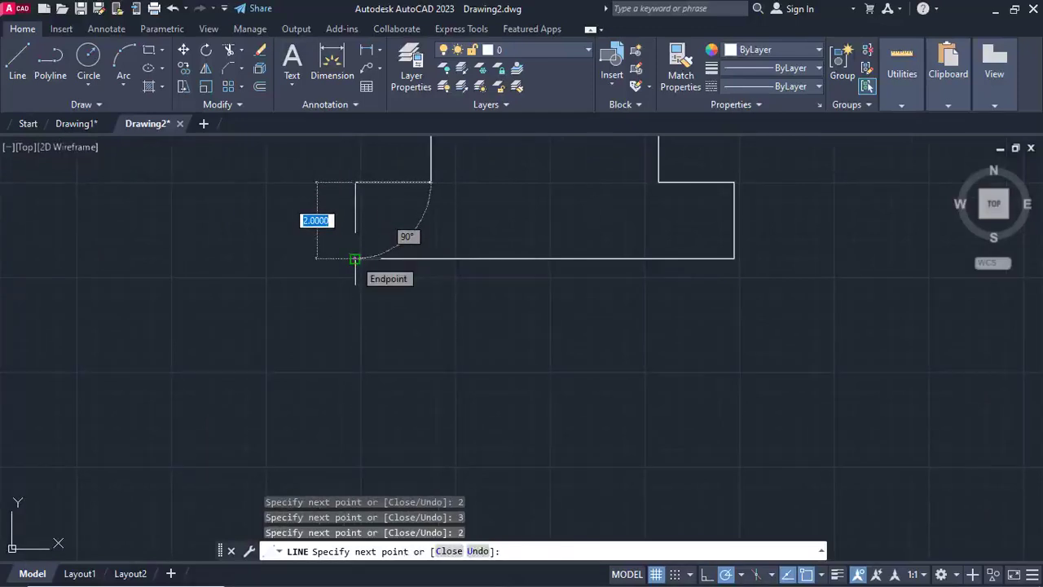
text(2)
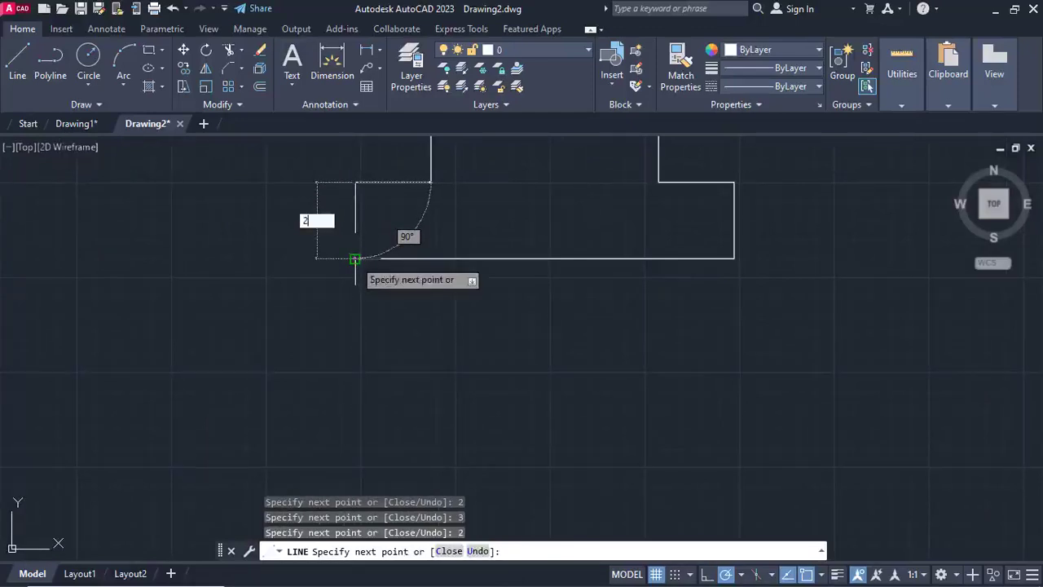
key(Return)
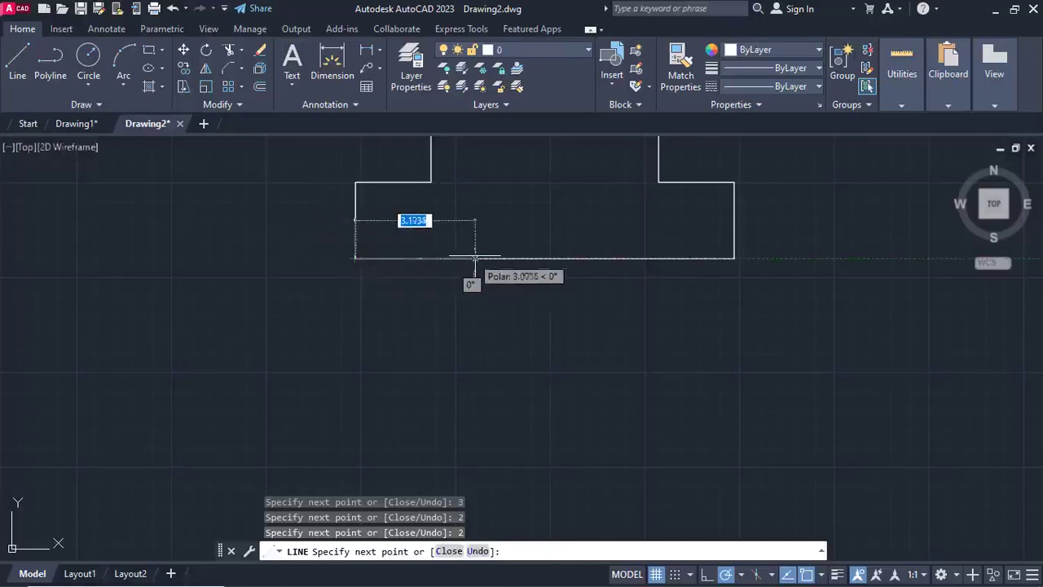
key(Escape)
middle_drag(478, 261, 425, 437)
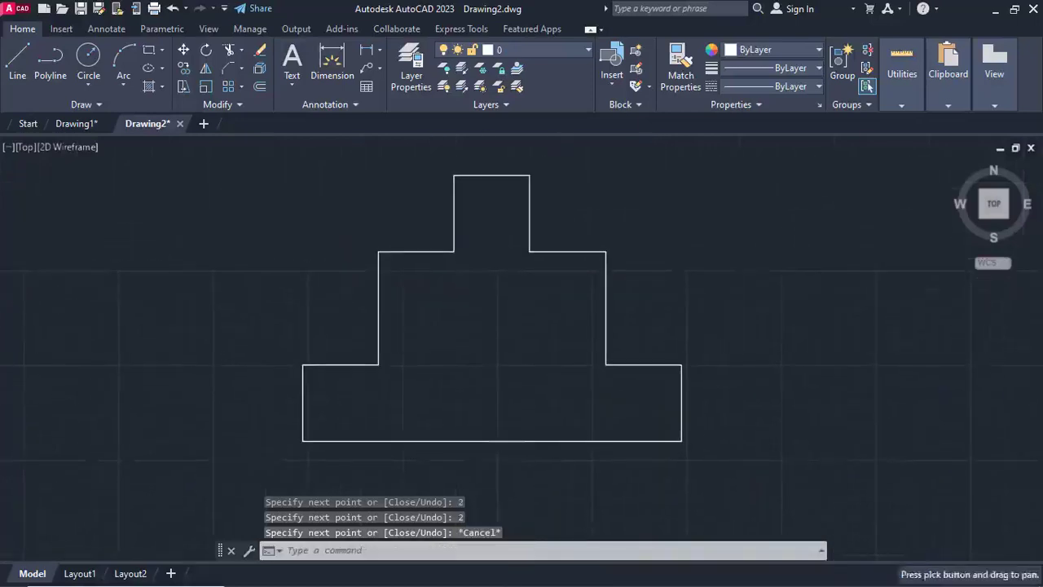
scroll(426, 411, down, 3)
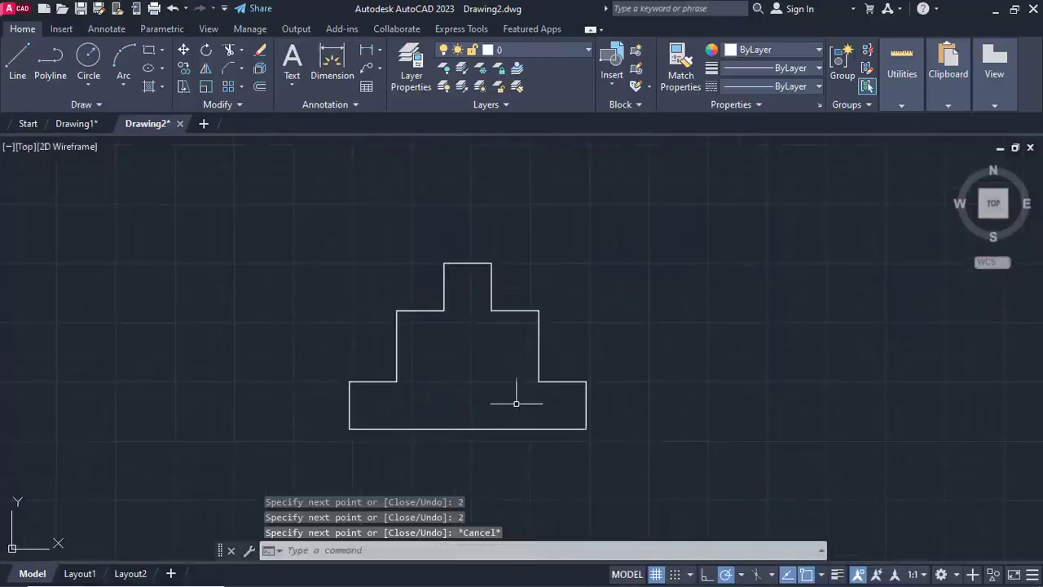
scroll(518, 359, up, 2)
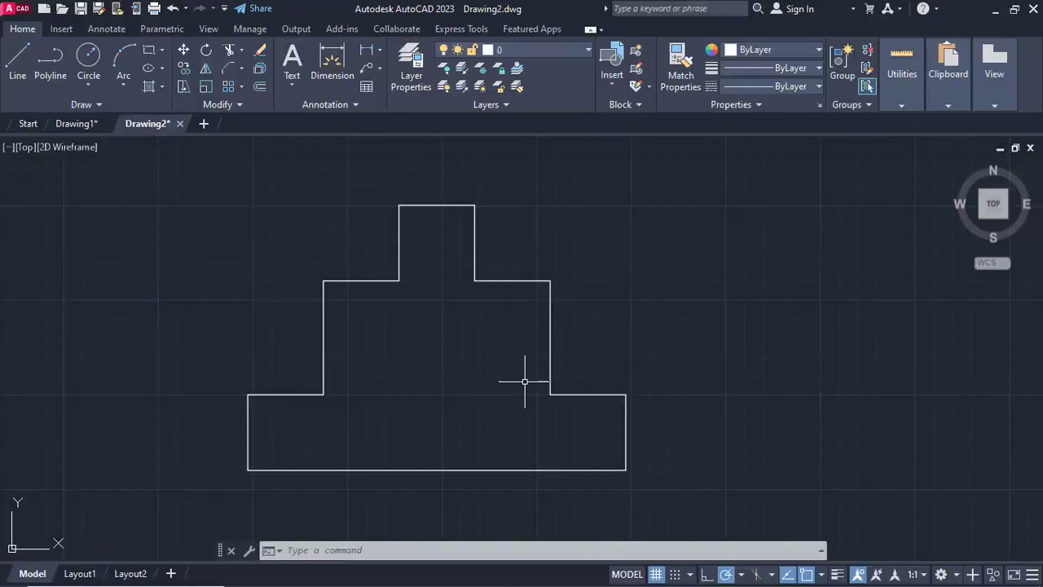
click(23, 64)
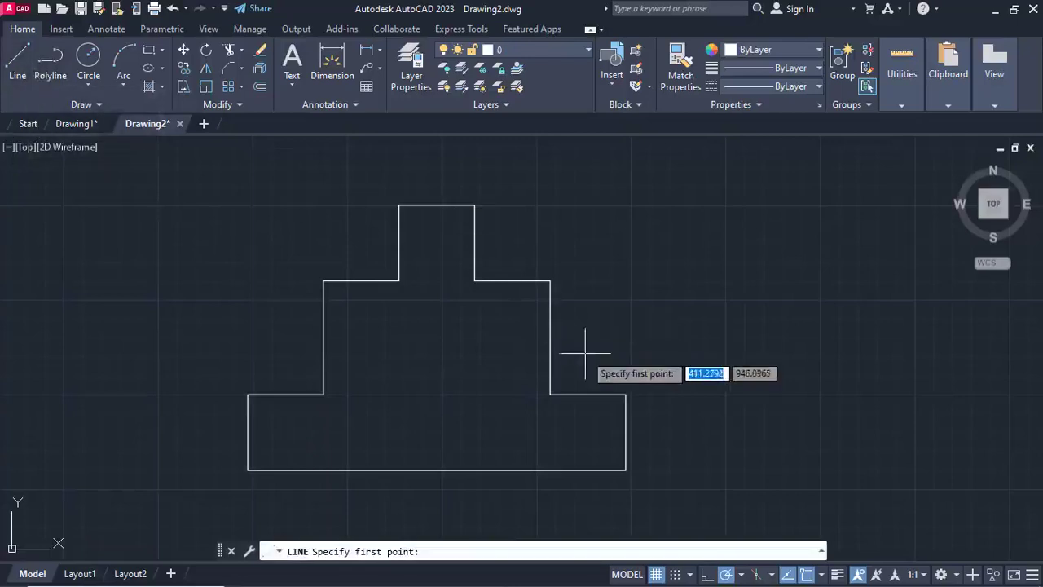
middle_drag(692, 366, 247, 374)
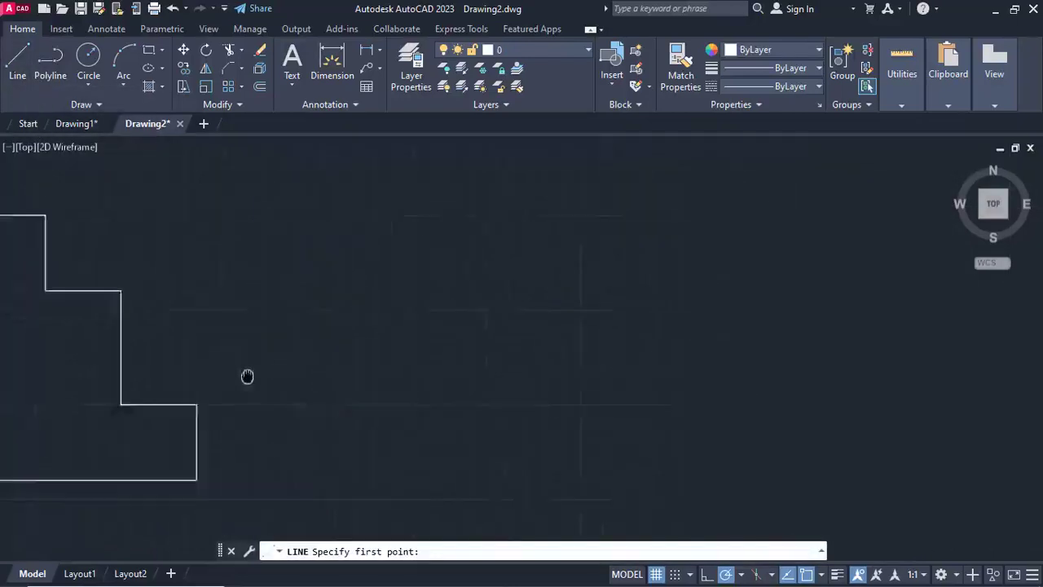
click(373, 412)
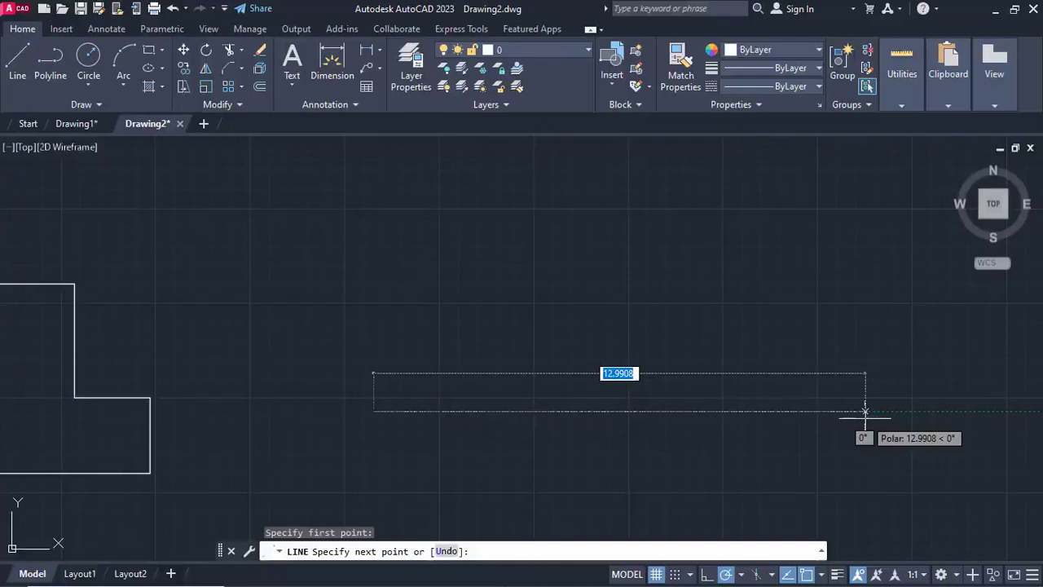
key(Escape)
scroll(734, 441, down, 2)
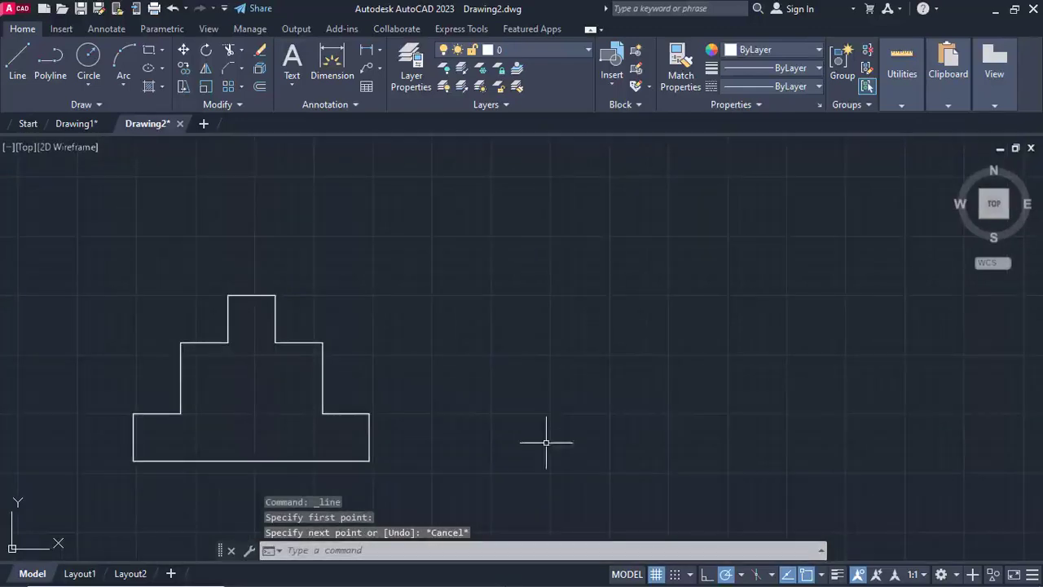
mouse_move(547, 438)
middle_down()
mouse_move(617, 366)
mouse_move(608, 364)
middle_up()
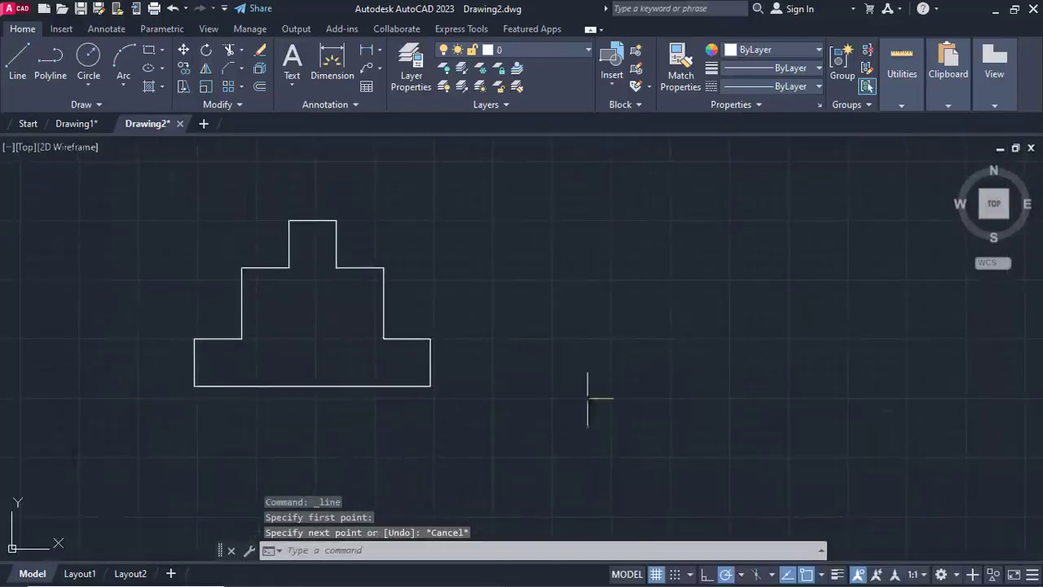
- Configure the drawing units with length precision 0 and Millimeters as the insertion scale, and accept the settings
click(513, 549)
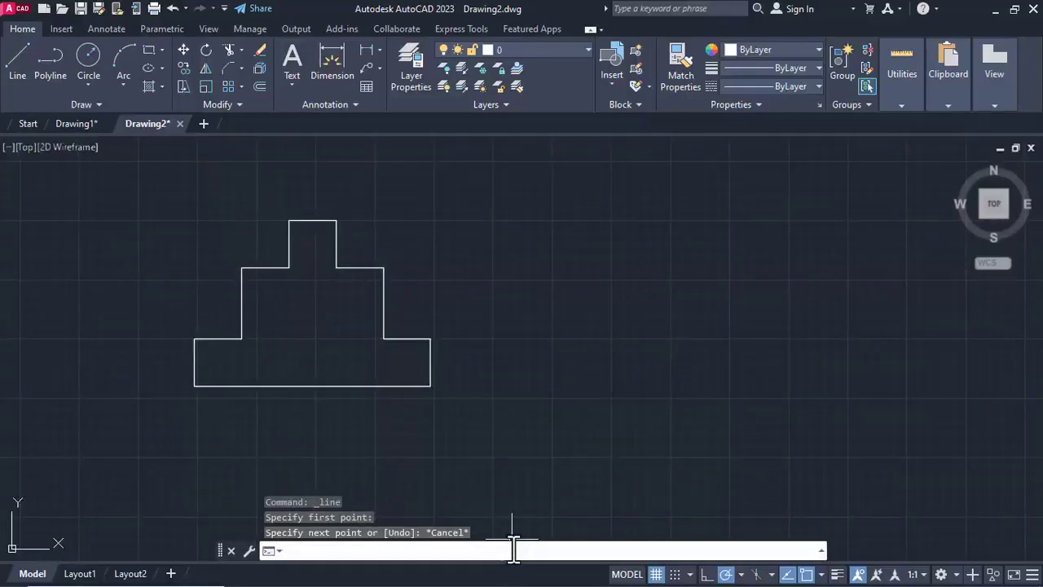
text(unit)
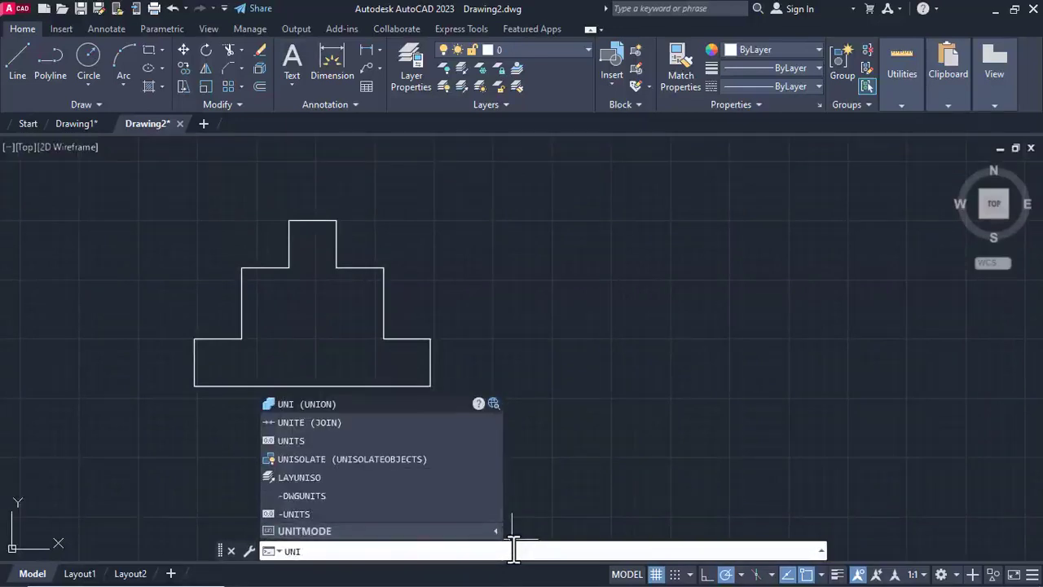
text(s)
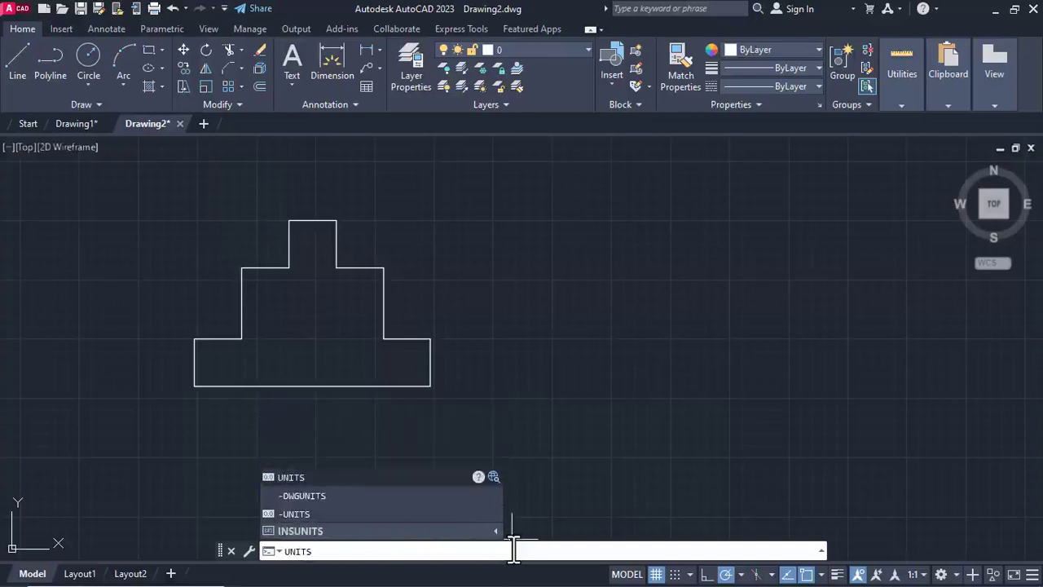
click(513, 550)
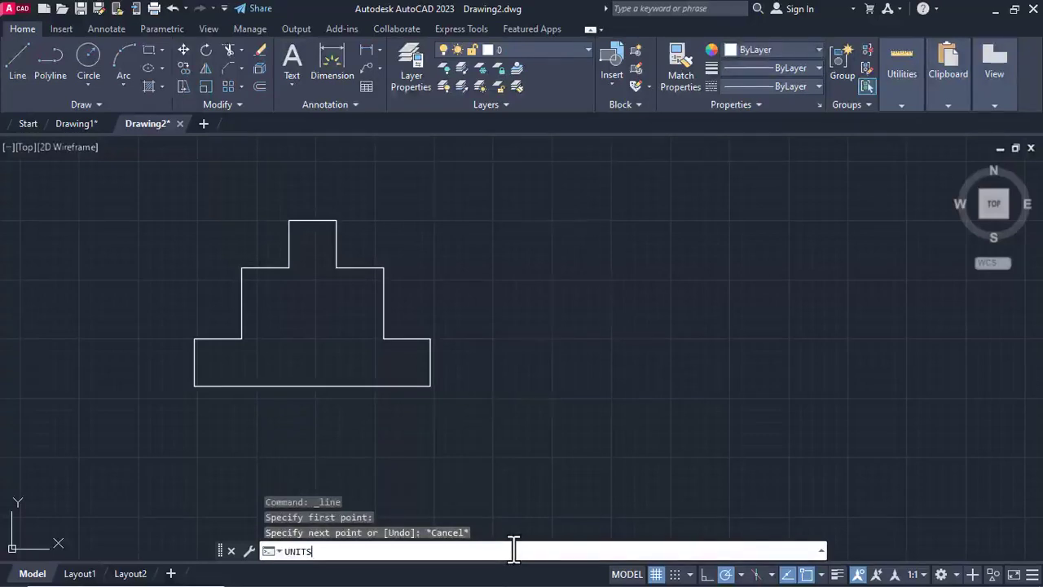
key(Return)
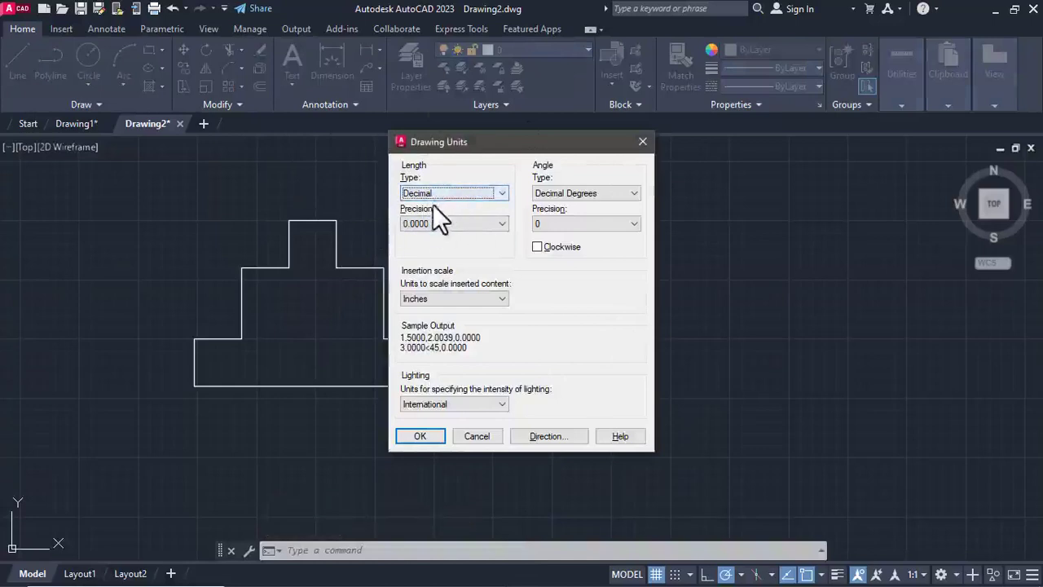
click(439, 224)
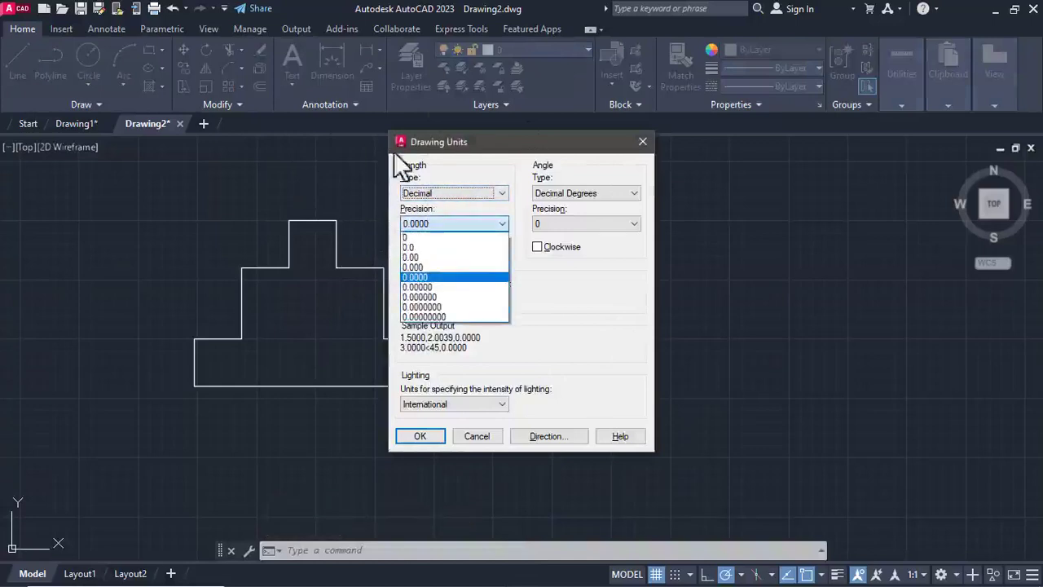
click(411, 235)
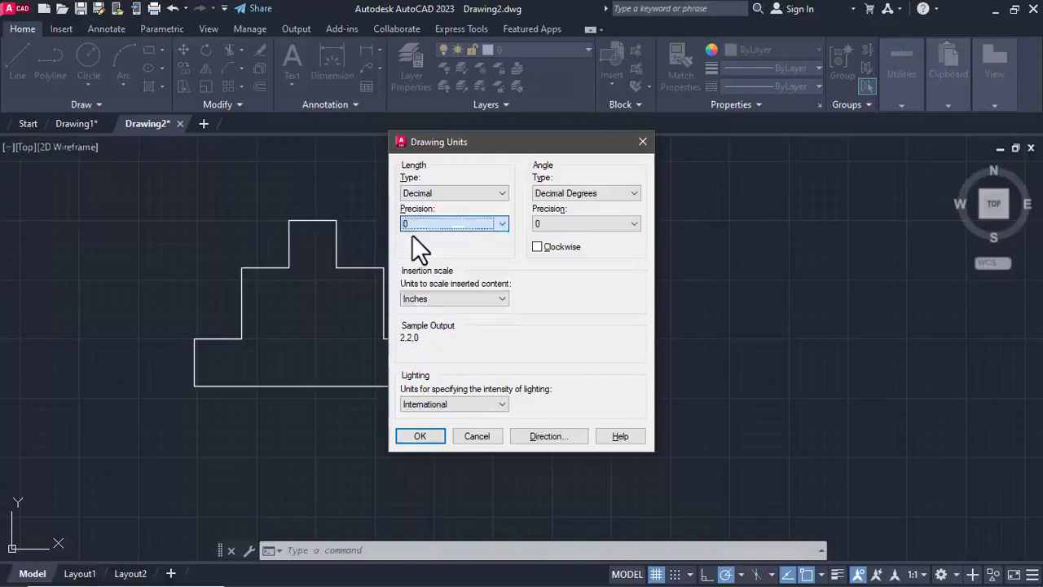
click(424, 298)
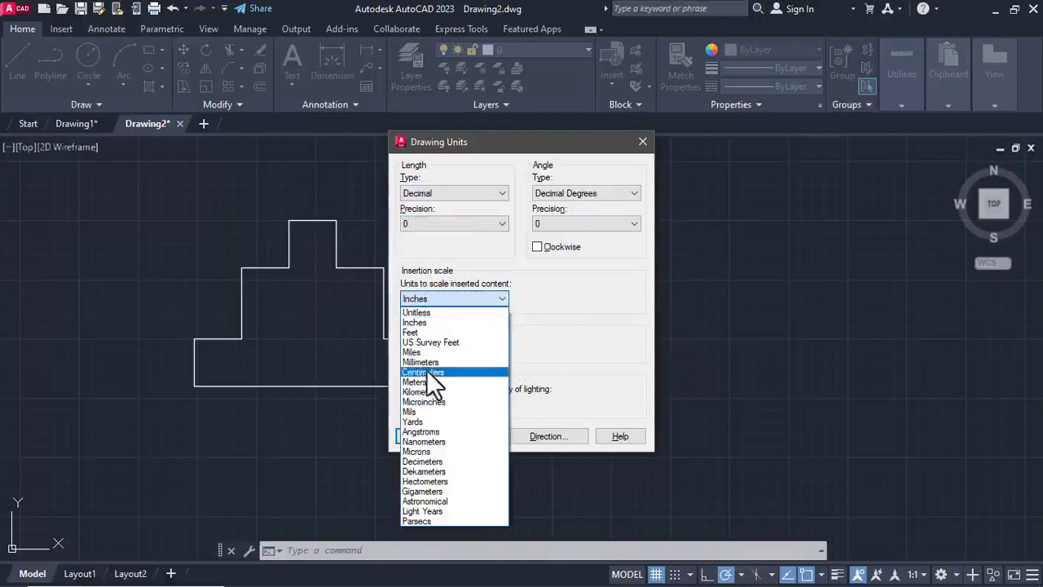
click(425, 363)
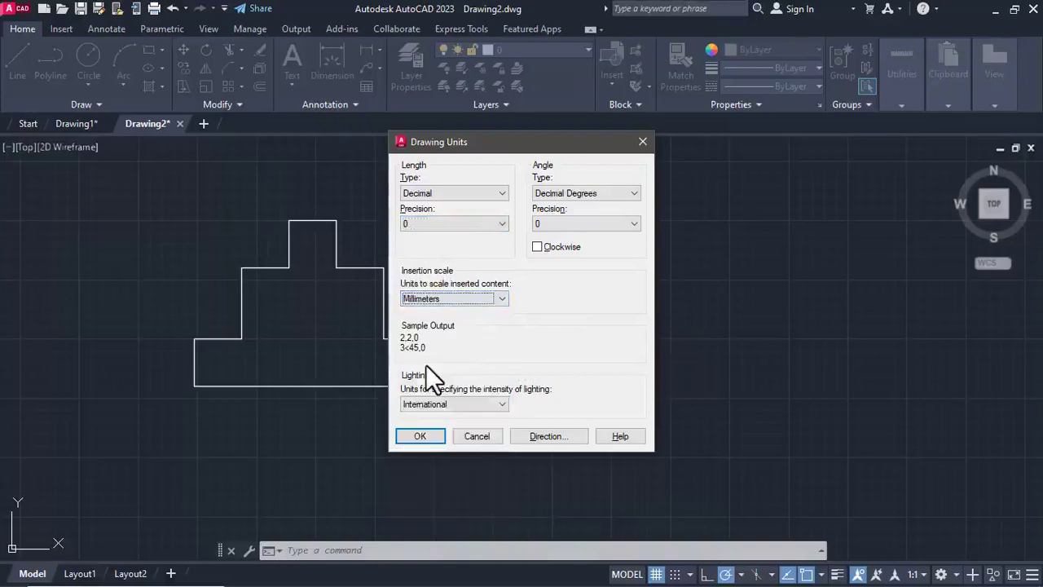
click(429, 437)
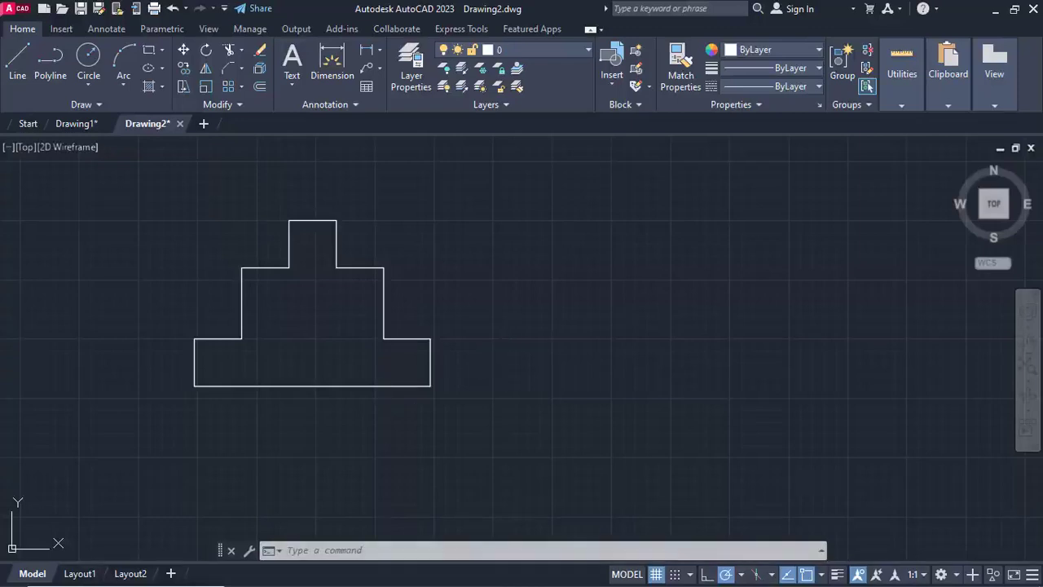
- Reopen the drawing units settings and set the length type to Architectural with Millimeters as the insertion scale
text(units)
key(Return)
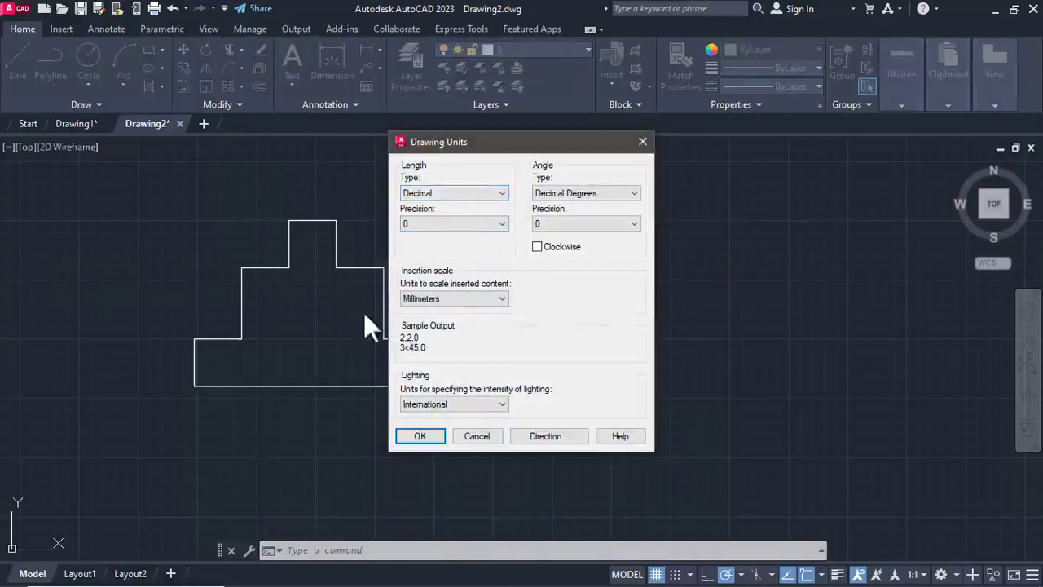
click(433, 192)
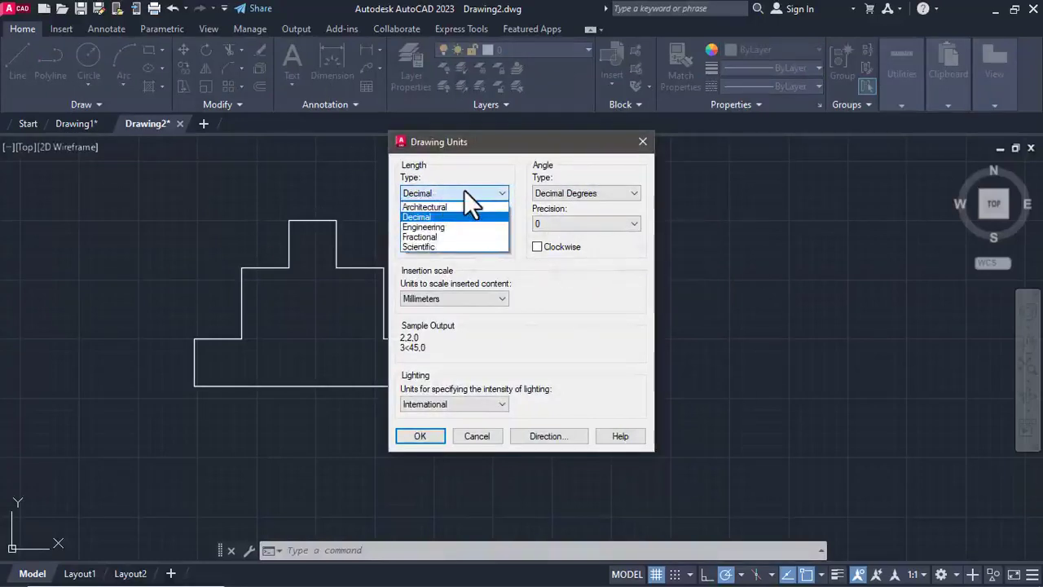
click(431, 207)
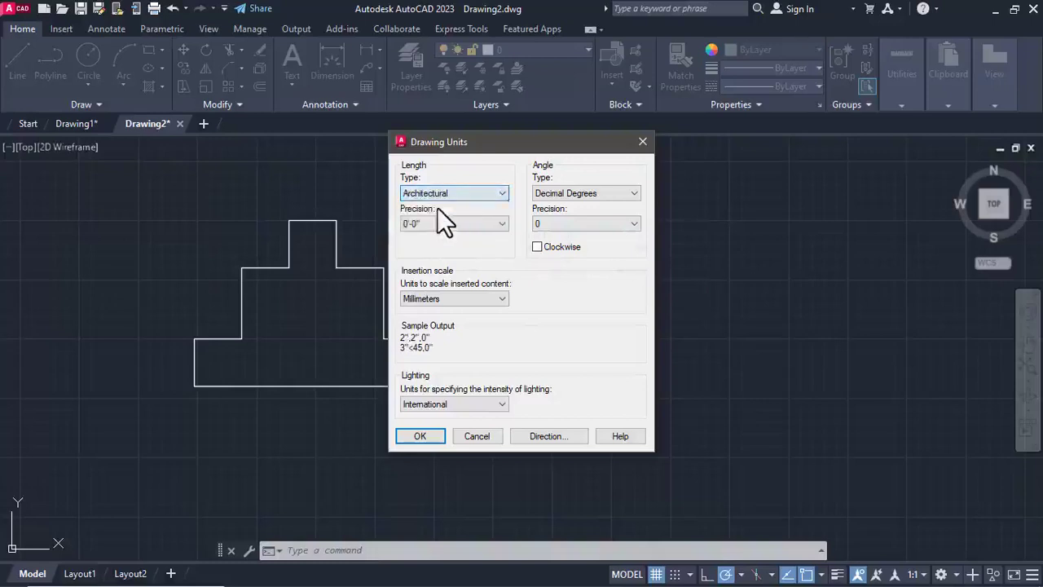
click(495, 192)
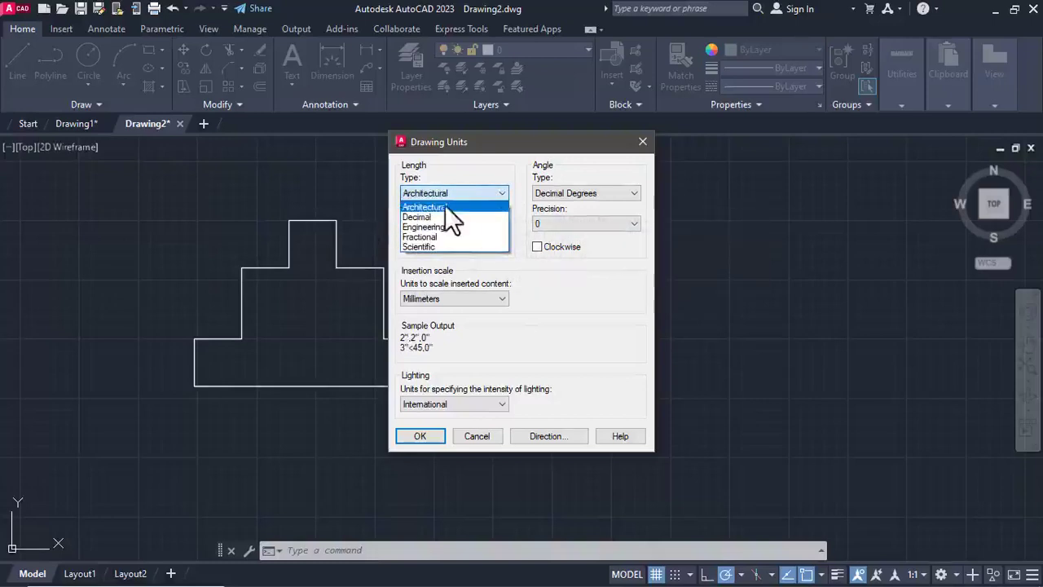
click(444, 207)
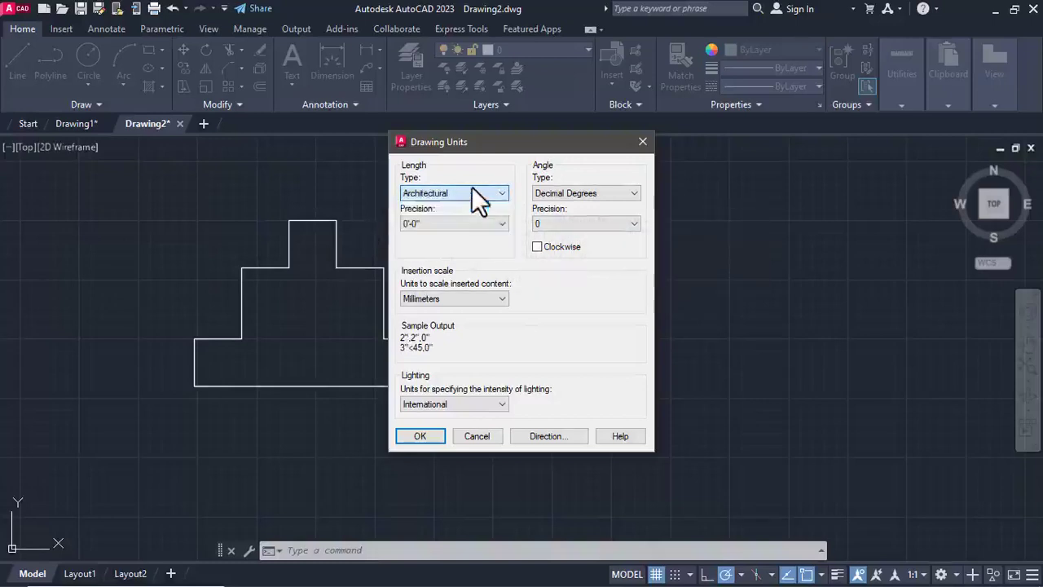
click(484, 301)
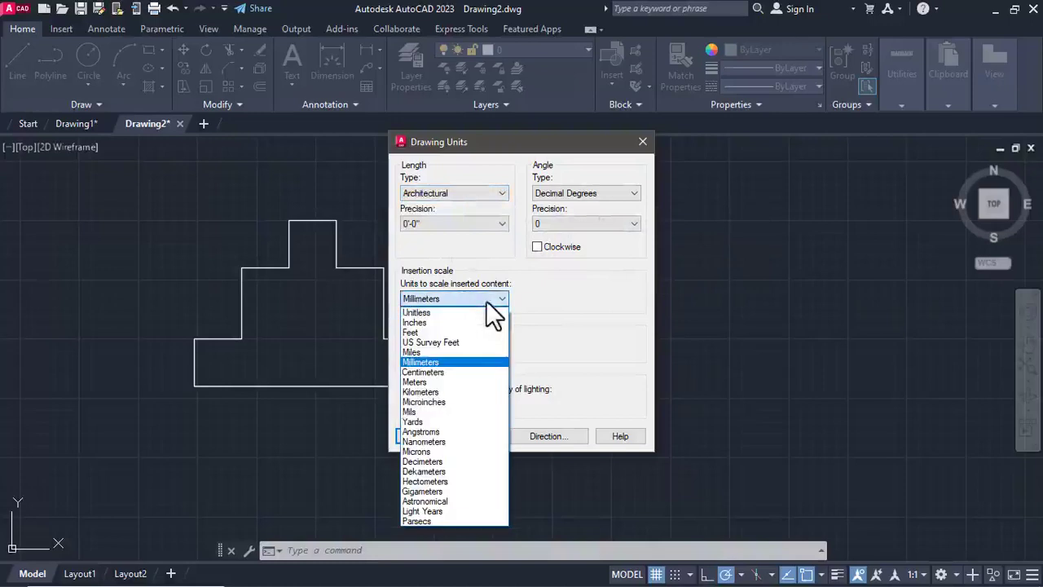
click(435, 361)
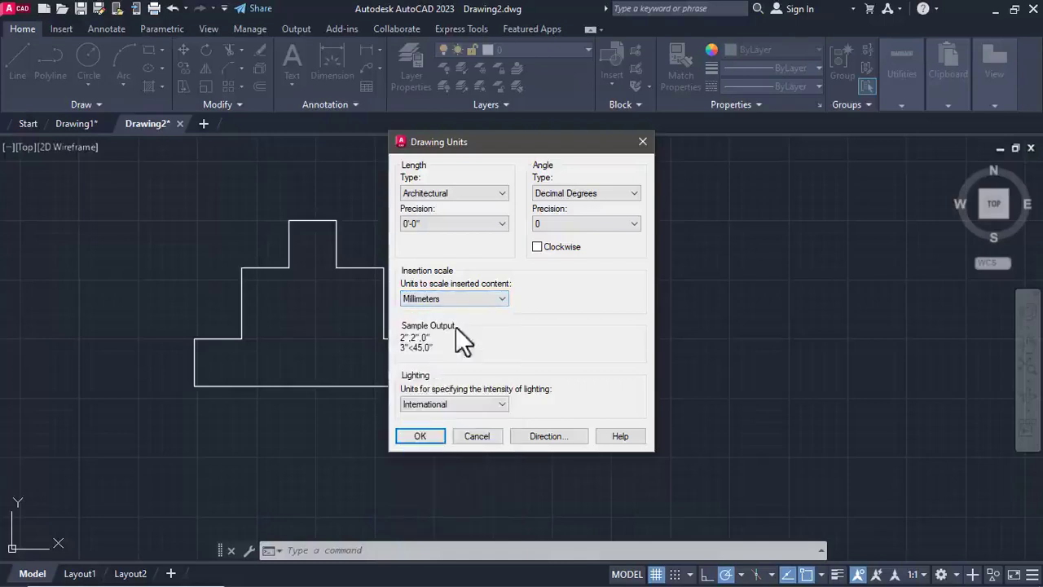
- Switch the length type to Decimal and look over the available insertion scale units
click(449, 198)
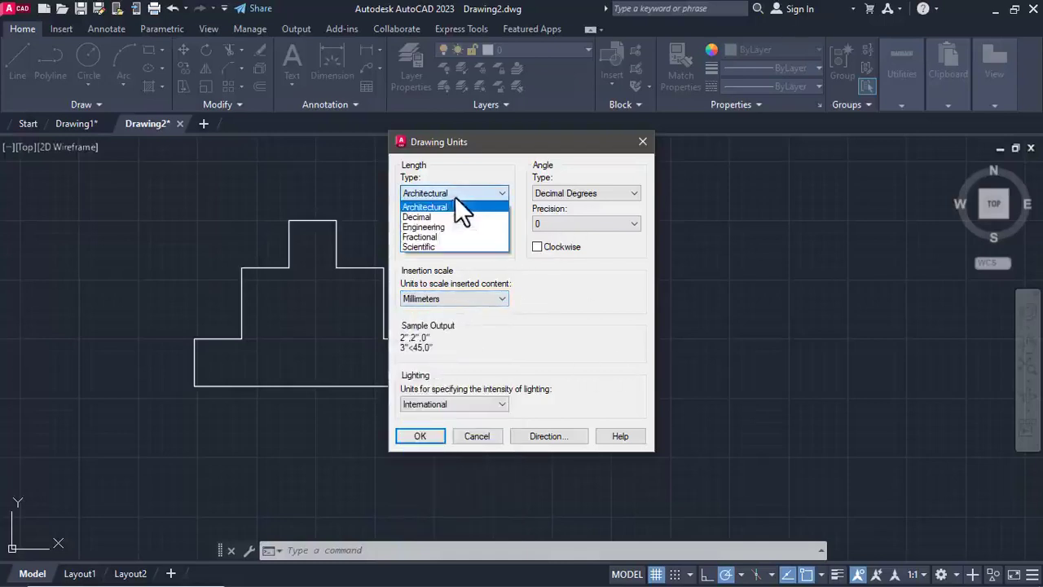
click(444, 217)
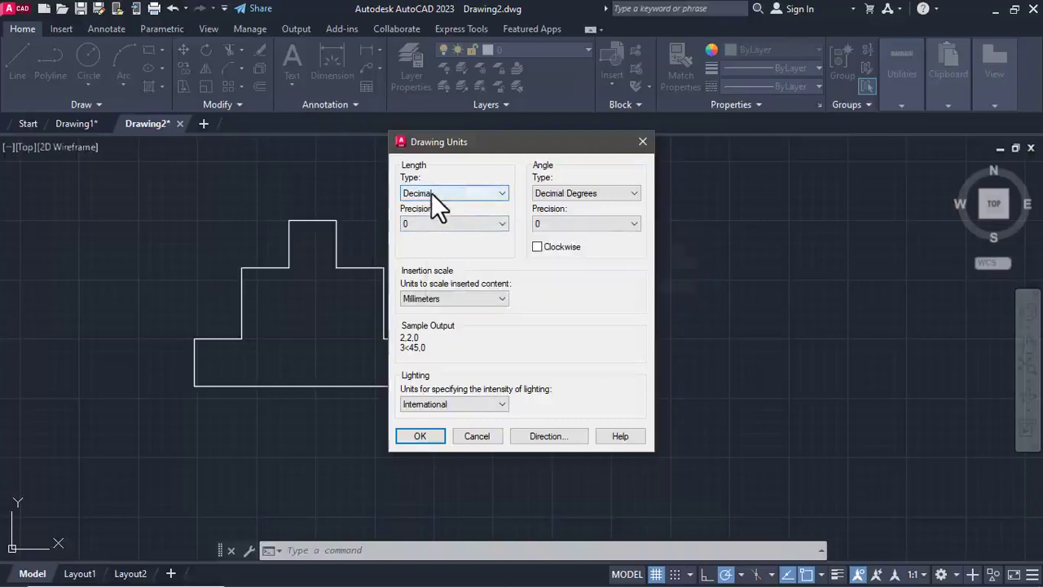
click(431, 192)
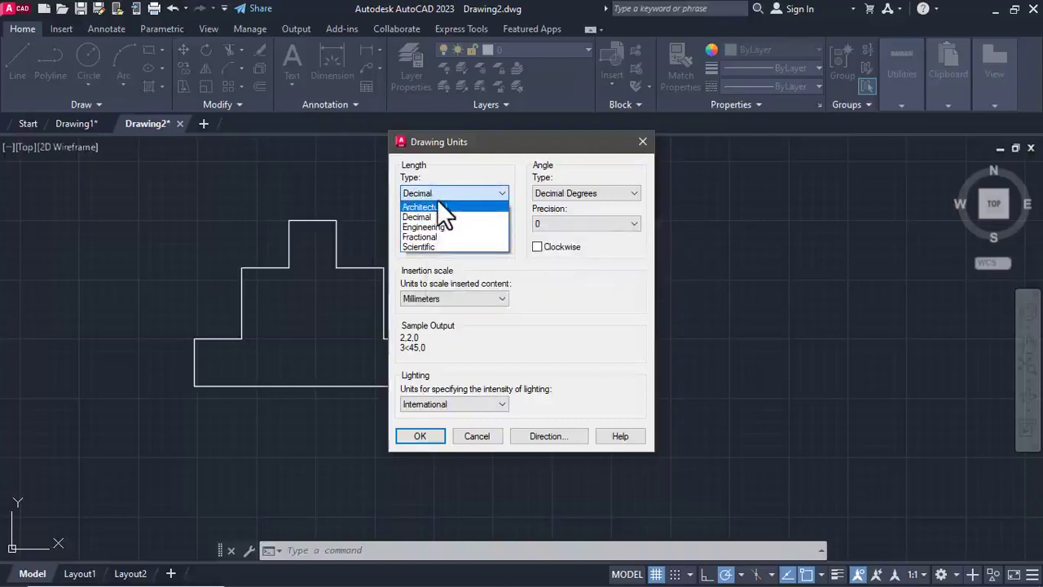
click(436, 217)
click(471, 298)
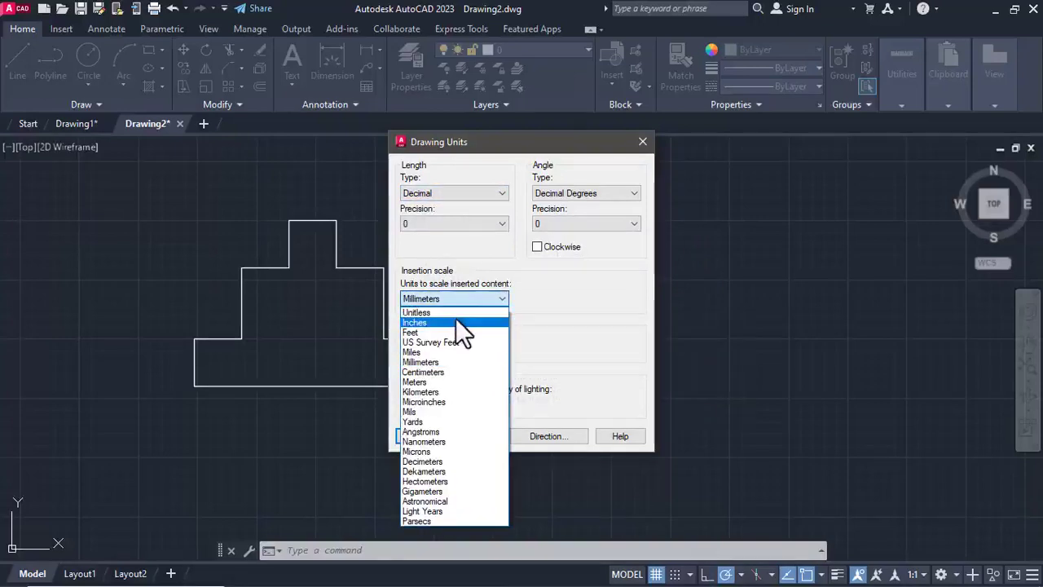
click(443, 194)
- Set the length type to Architectural and the insertion scale to Inches
click(438, 196)
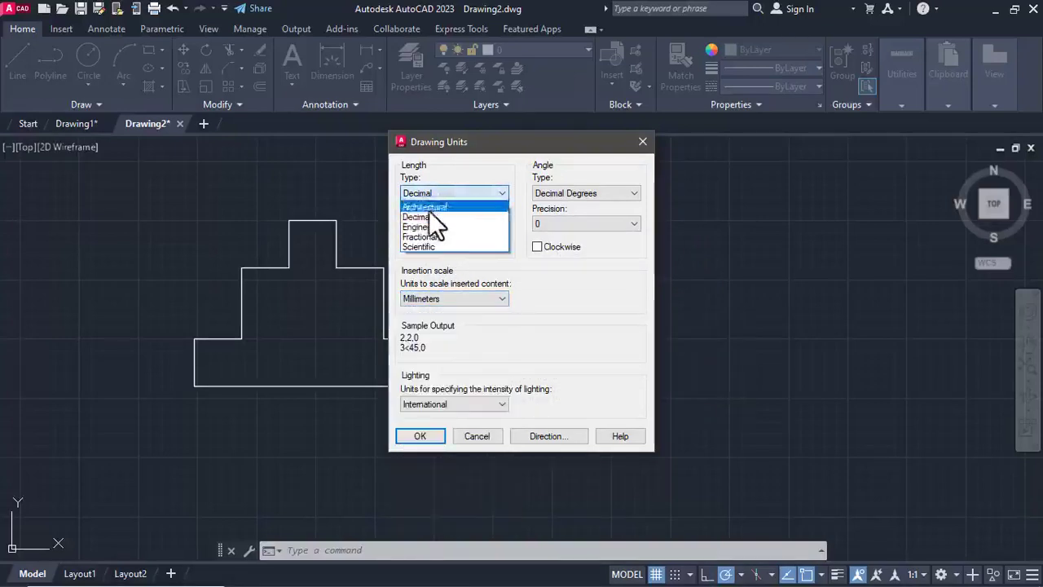
click(427, 207)
click(450, 298)
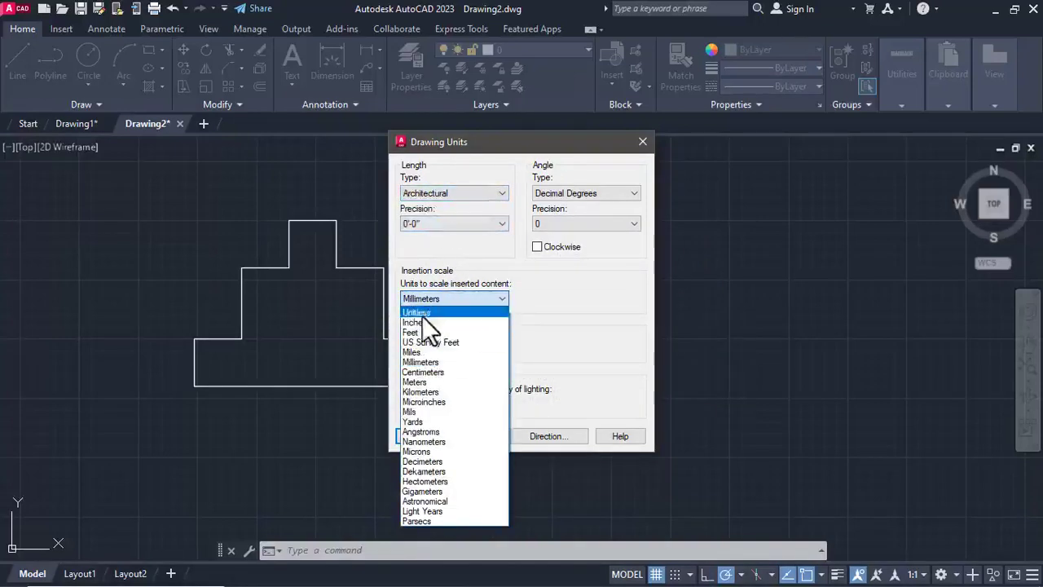
click(418, 322)
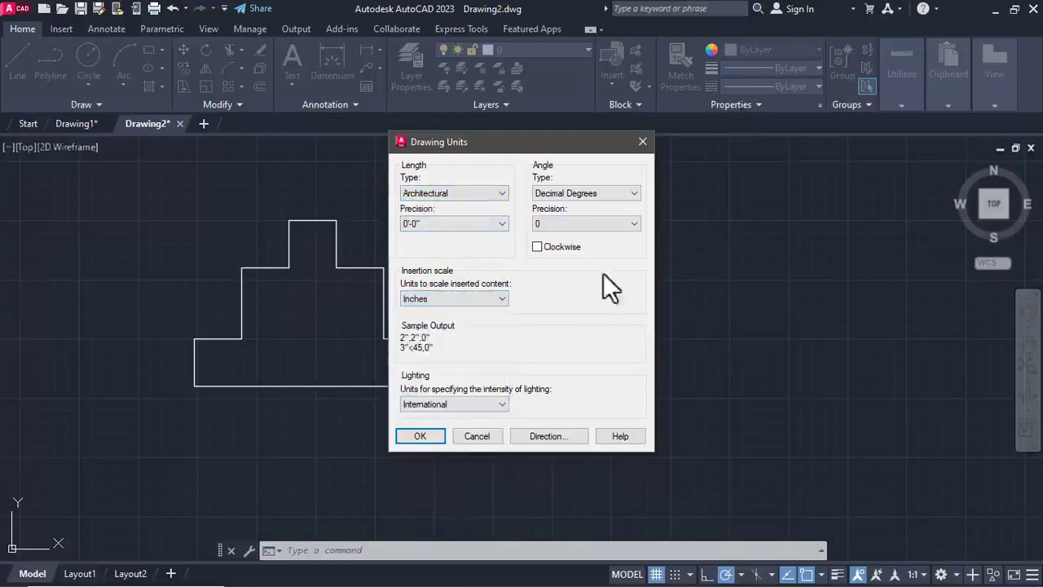
- Set the length type to Decimal and the insertion scale to Millimeters
click(451, 196)
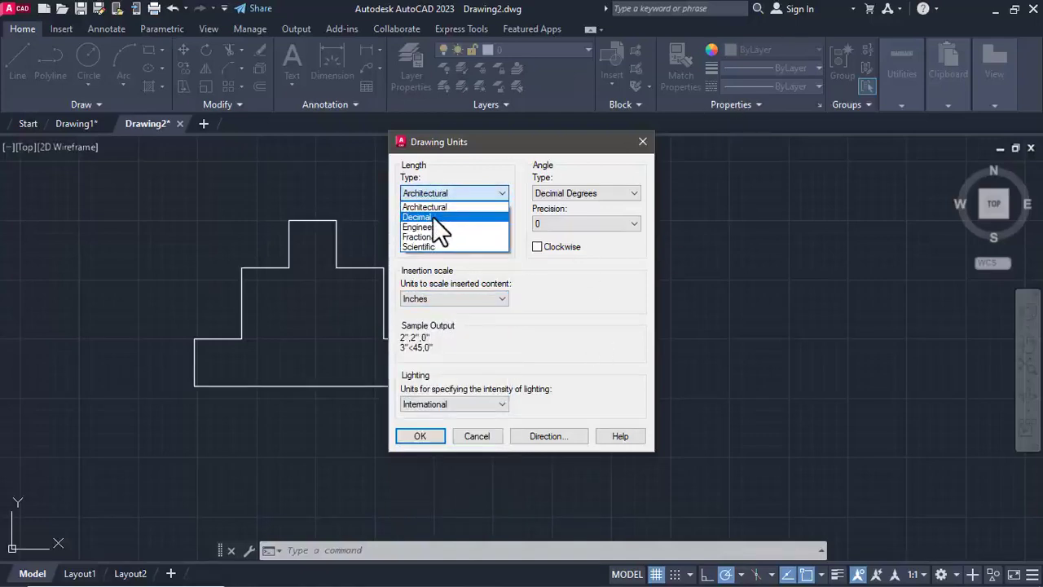
click(432, 215)
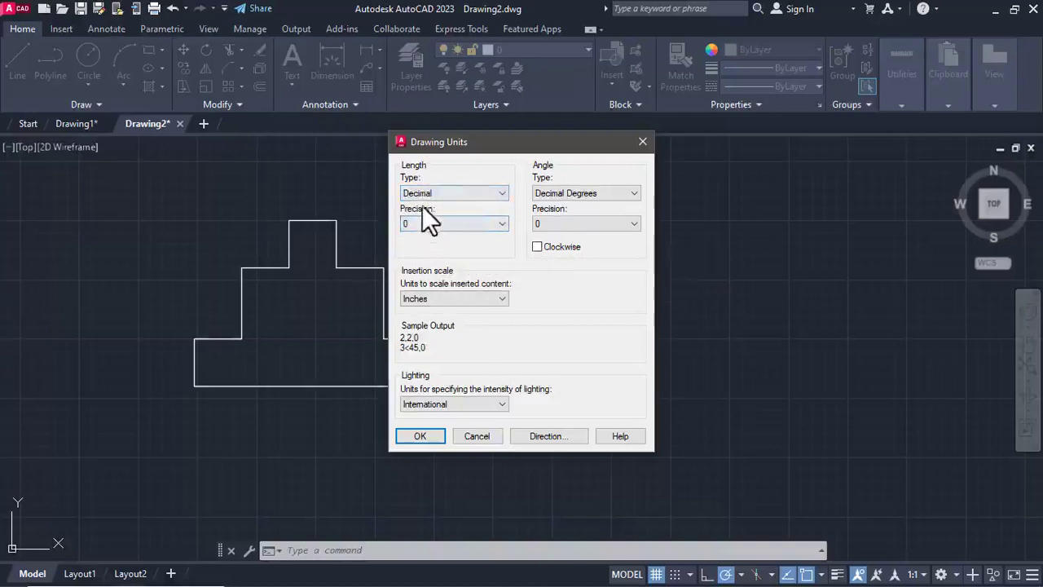
click(438, 297)
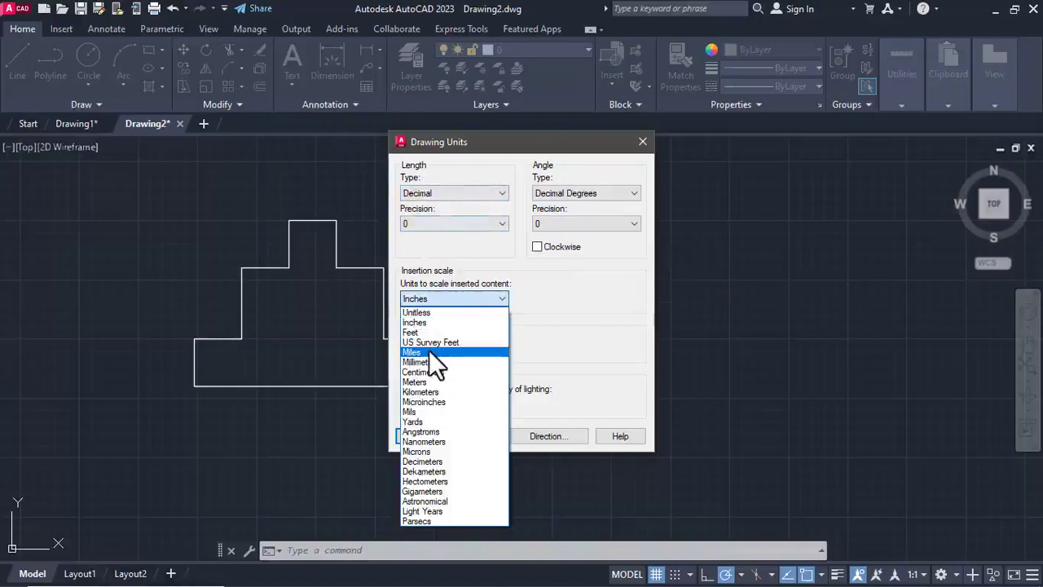
click(425, 362)
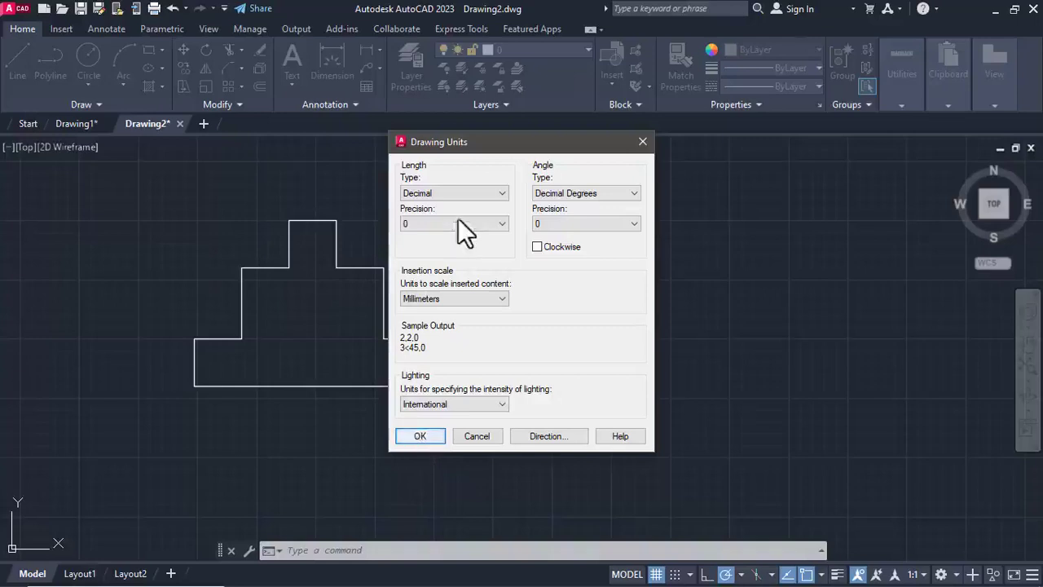
- Try the Fractional and Engineering length types, and look over the insertion scale units
click(436, 190)
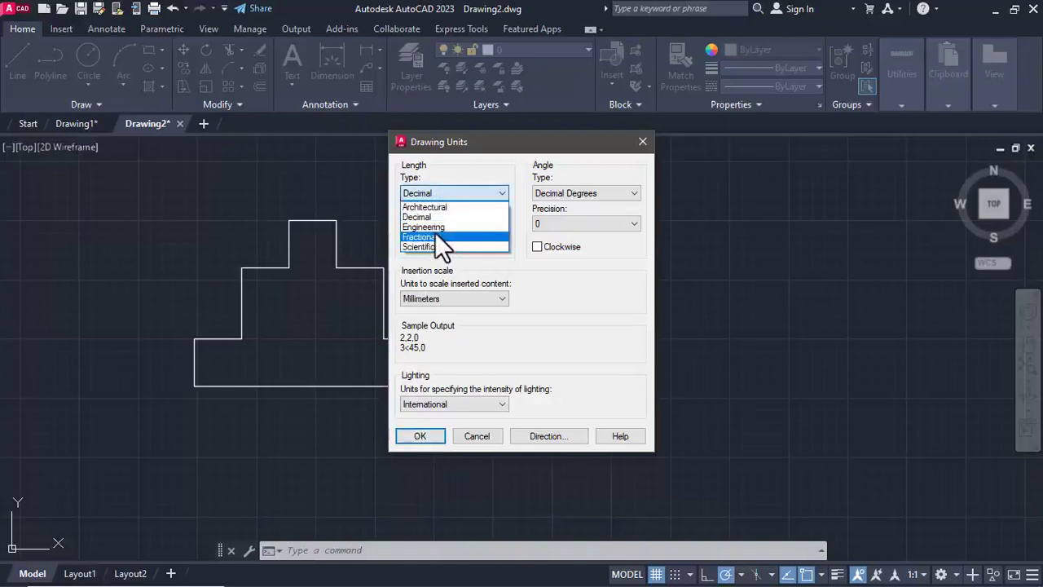
click(434, 235)
click(435, 193)
click(443, 227)
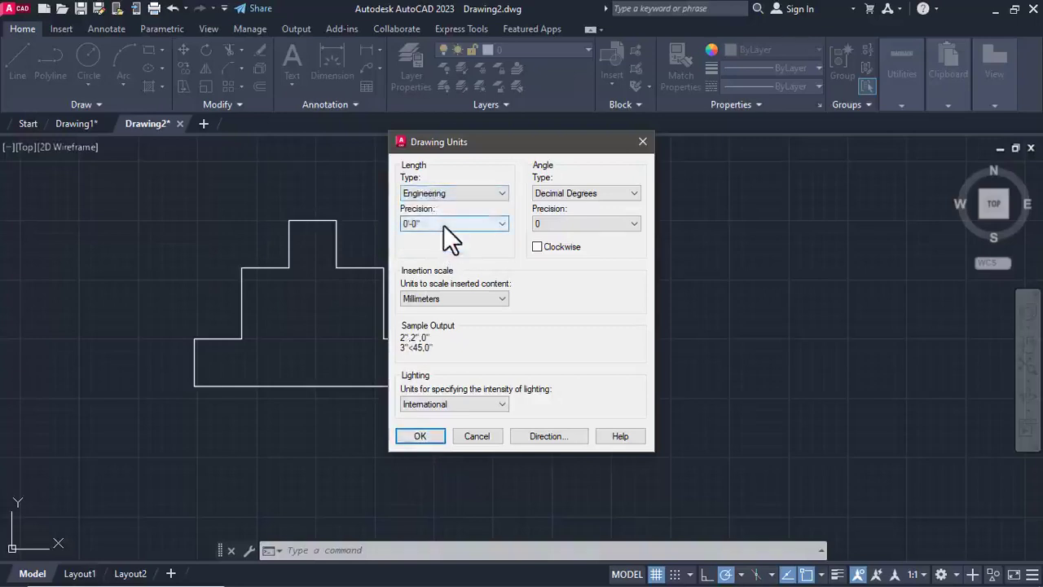
click(444, 298)
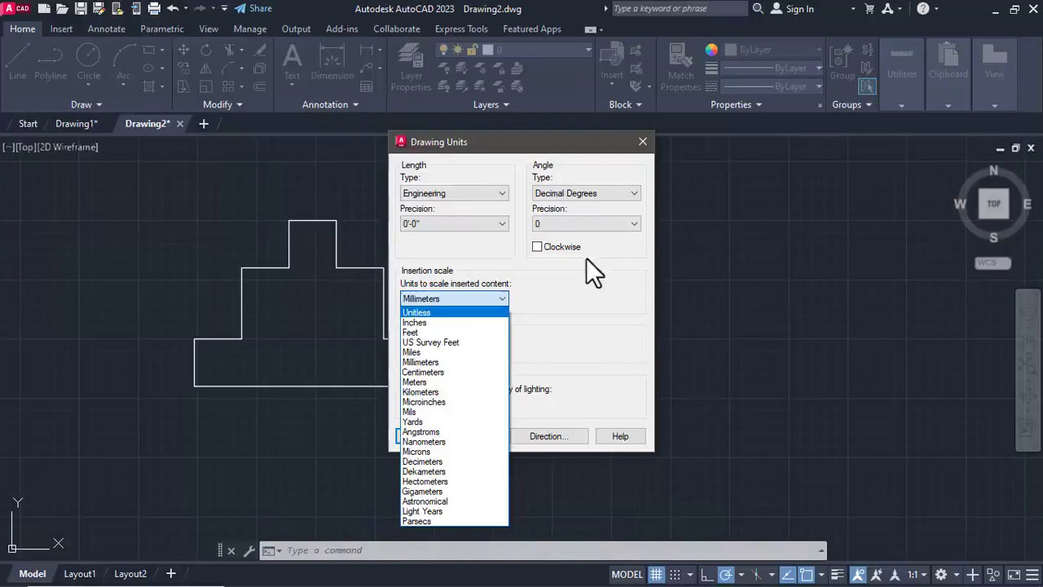
click(550, 295)
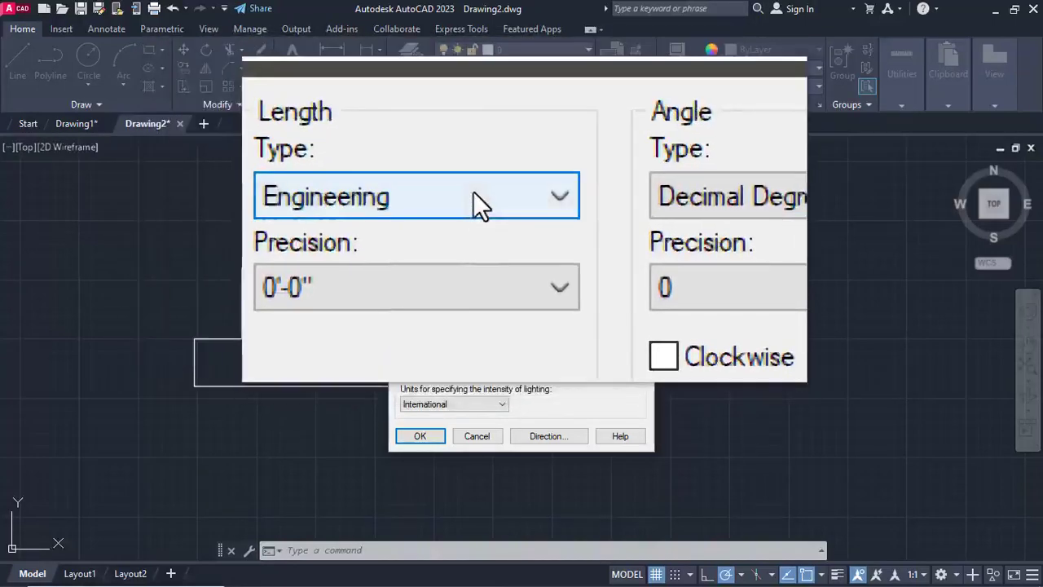
- Set the length type to Architectural with a precision of 0'-0" and the insertion scale to Inches
click(472, 191)
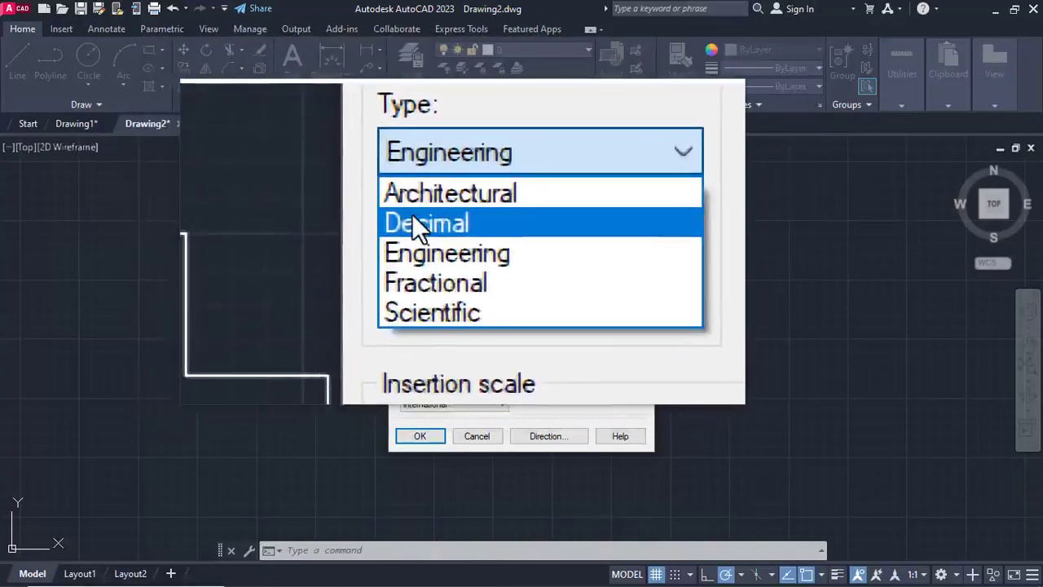
click(416, 205)
scroll(422, 226, down, 3)
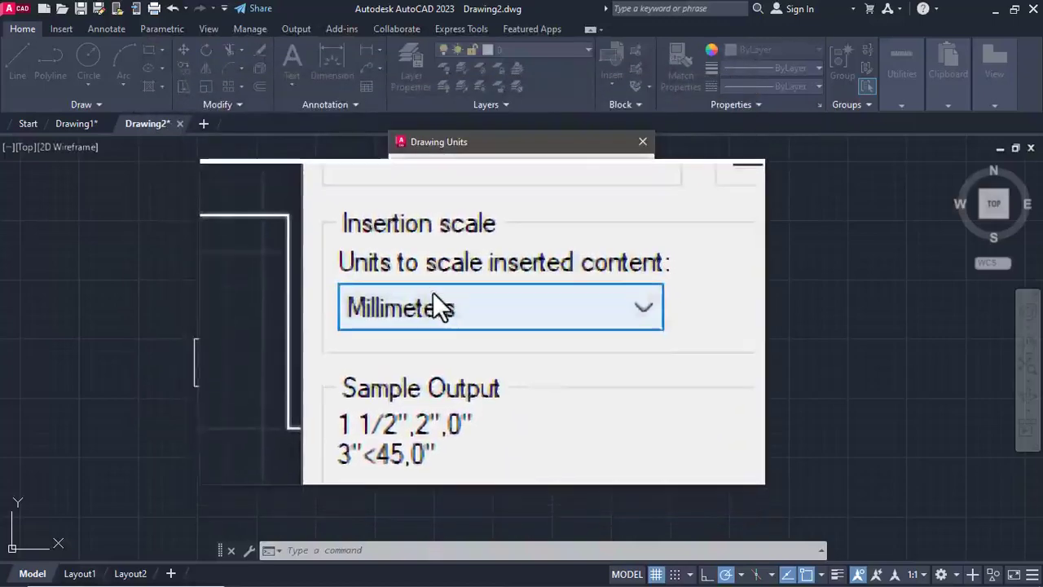
click(434, 310)
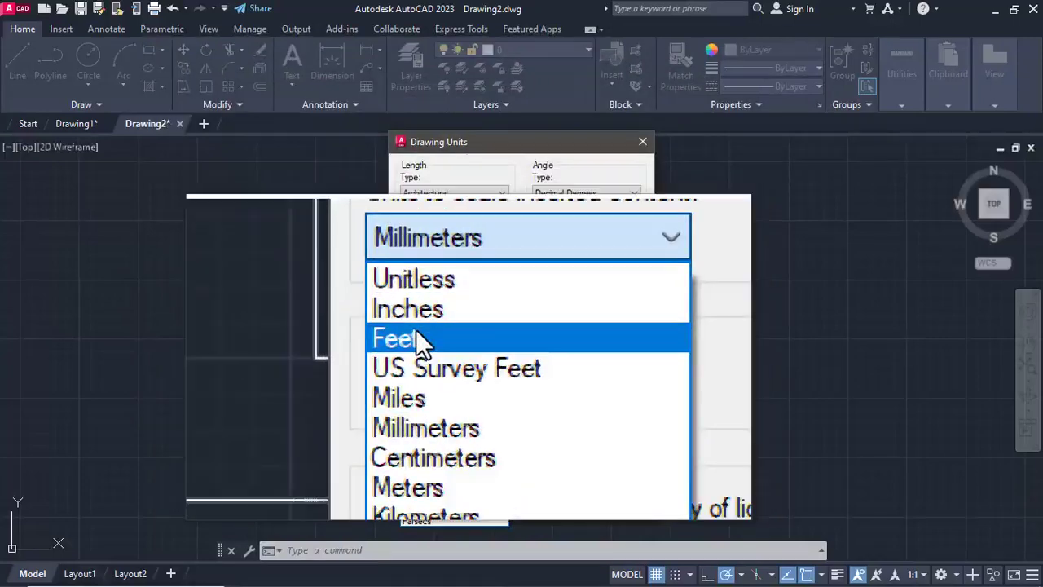
click(416, 325)
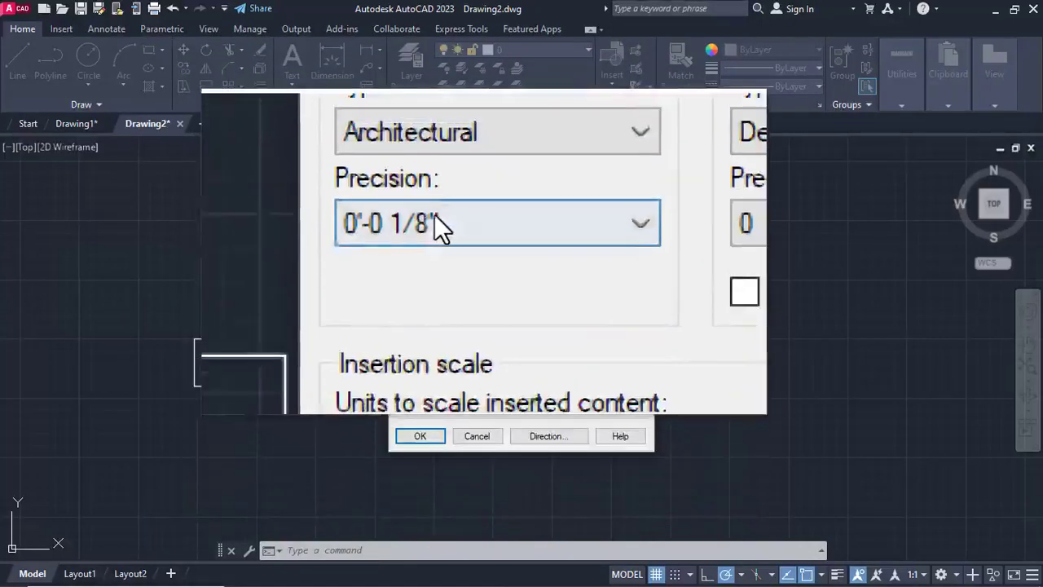
click(435, 222)
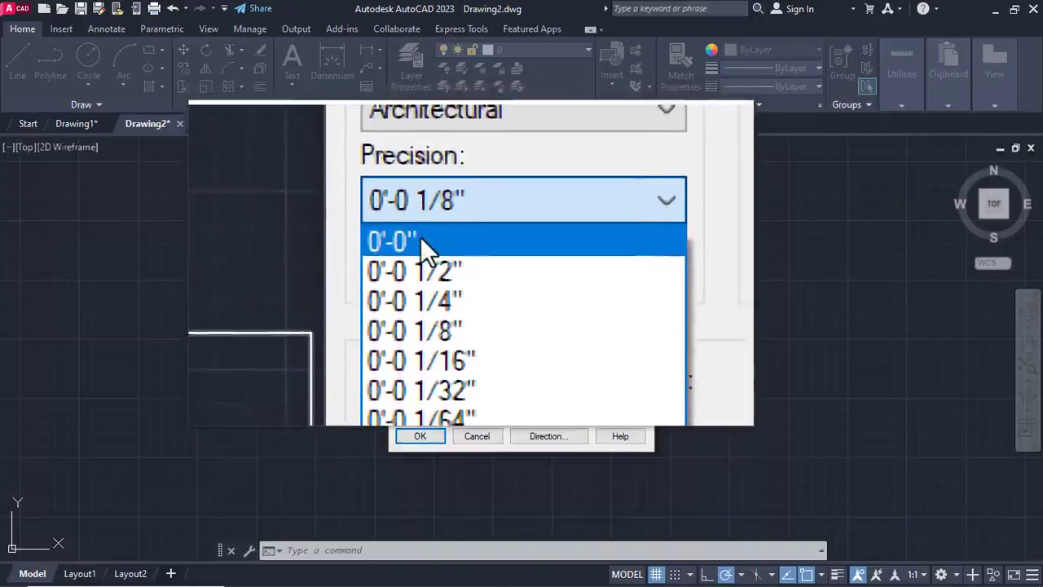
click(420, 237)
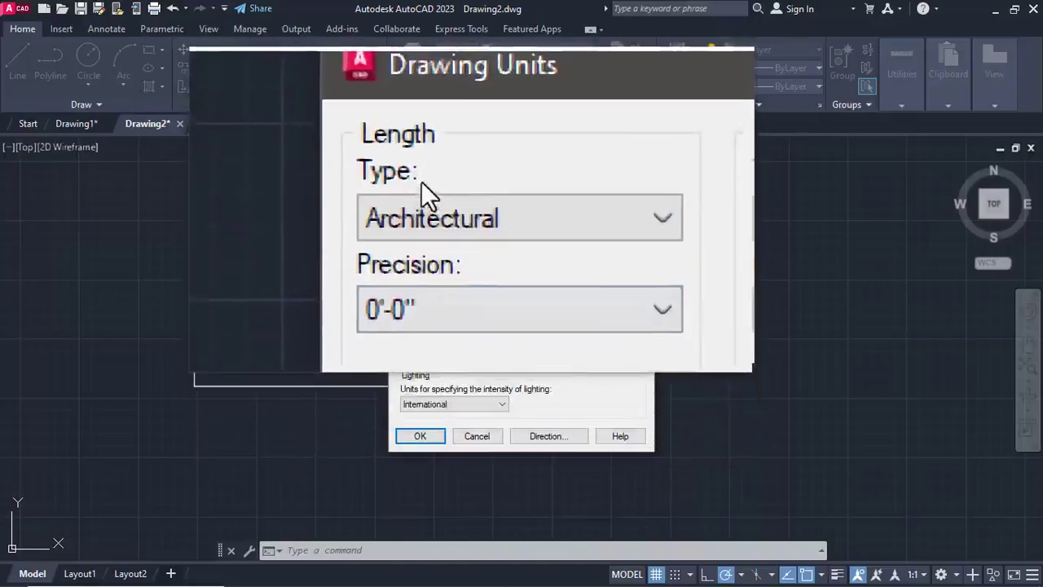
- Set the length type to Decimal and its precision to 0.00
click(428, 195)
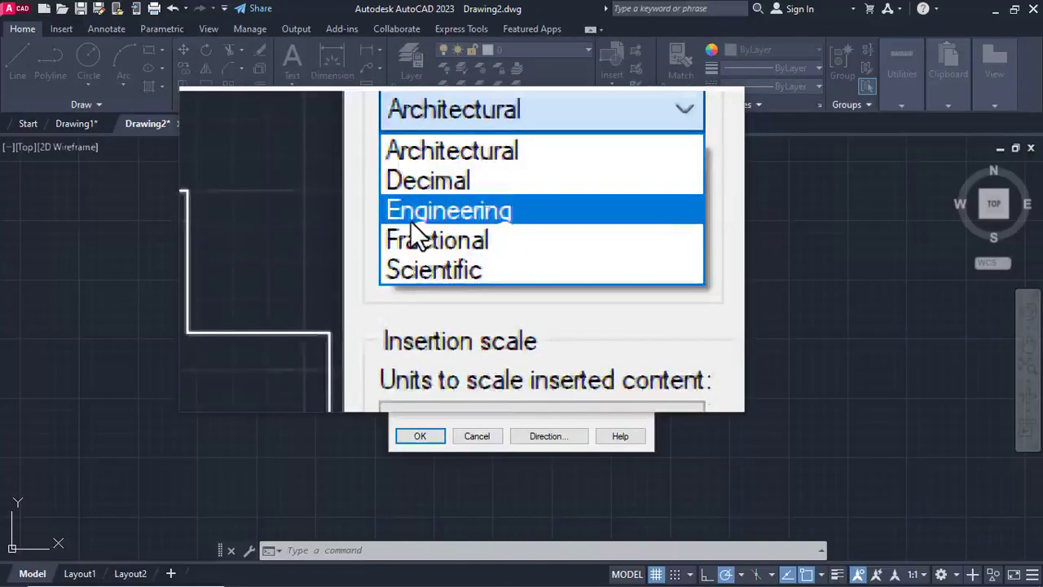
click(411, 213)
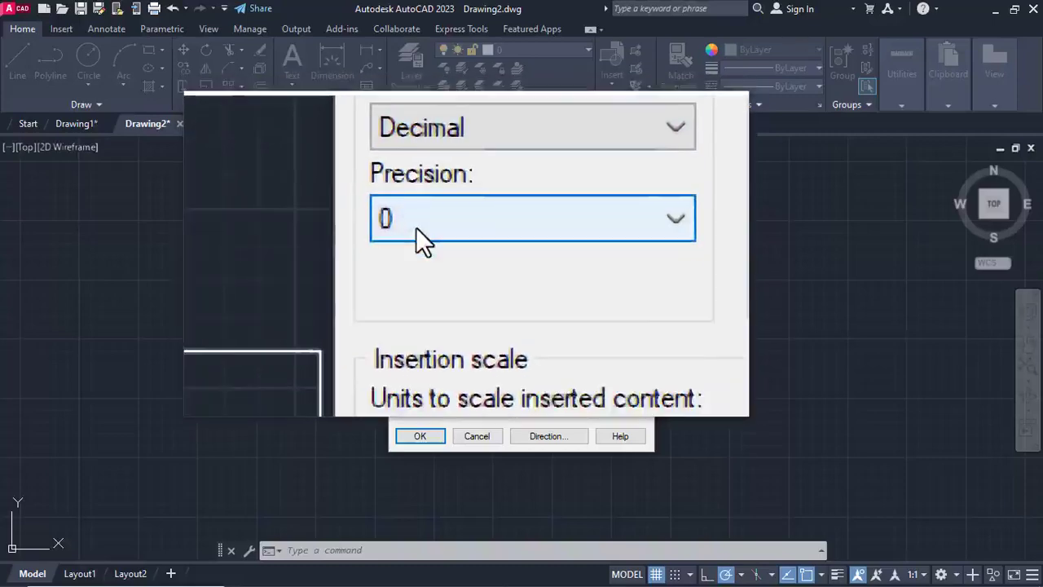
click(415, 228)
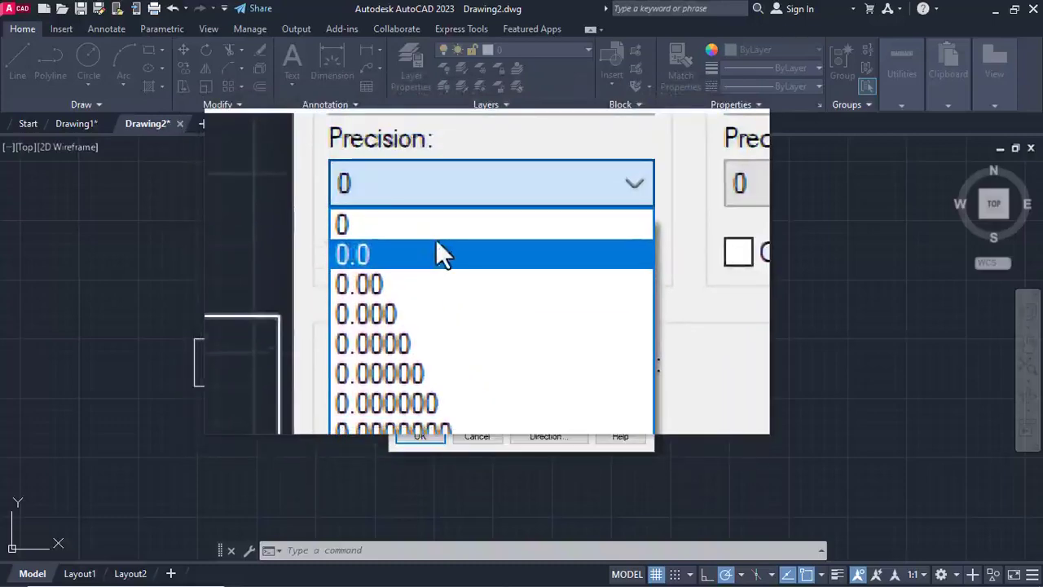
click(437, 225)
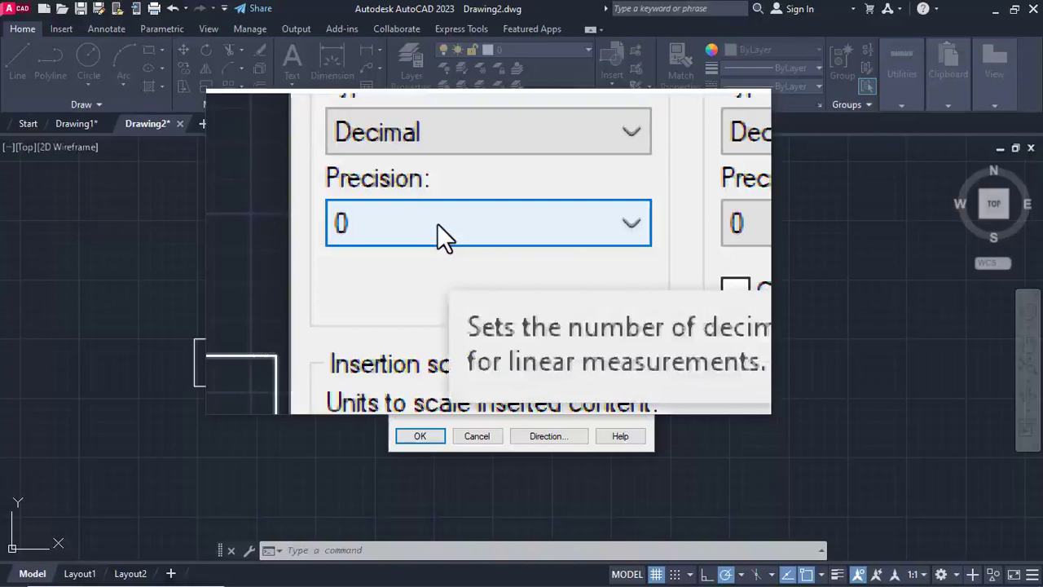
click(437, 223)
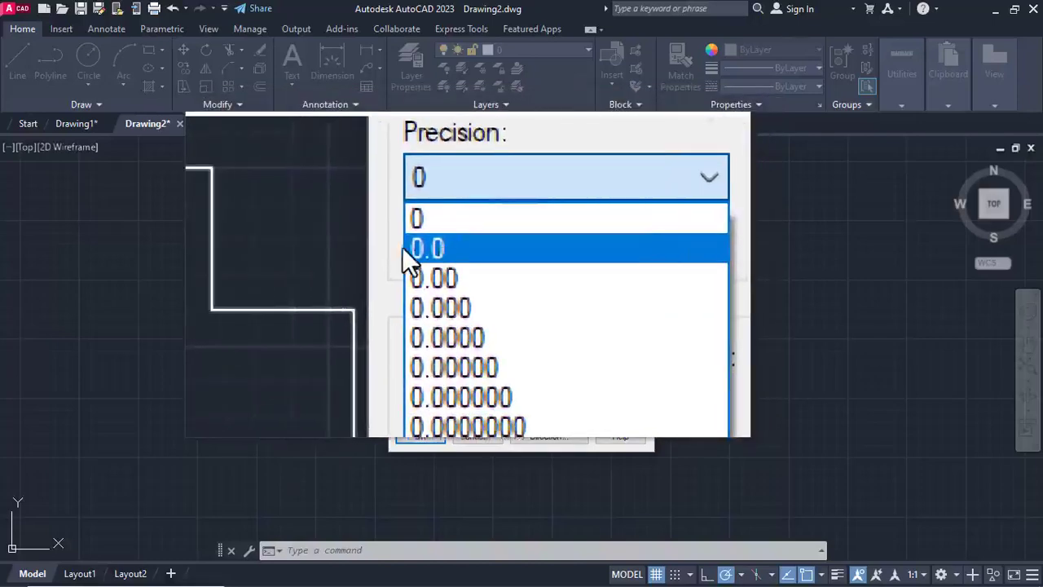
click(402, 246)
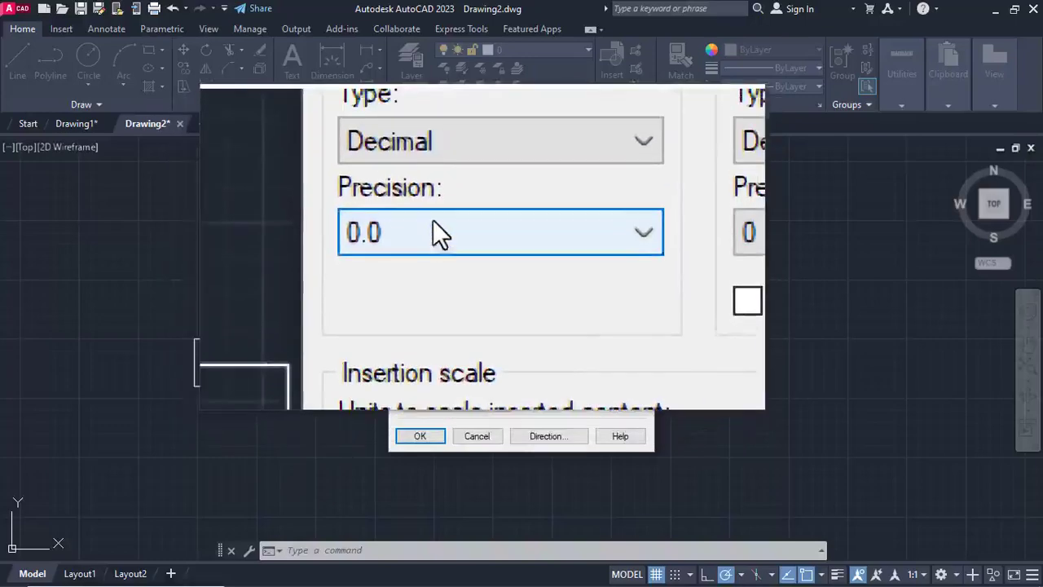
click(433, 220)
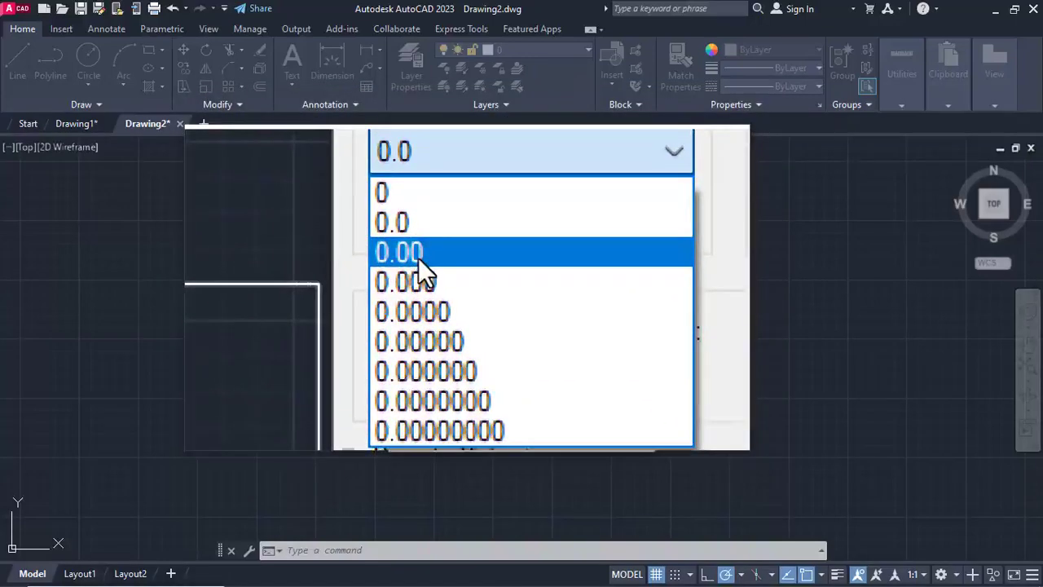
click(418, 257)
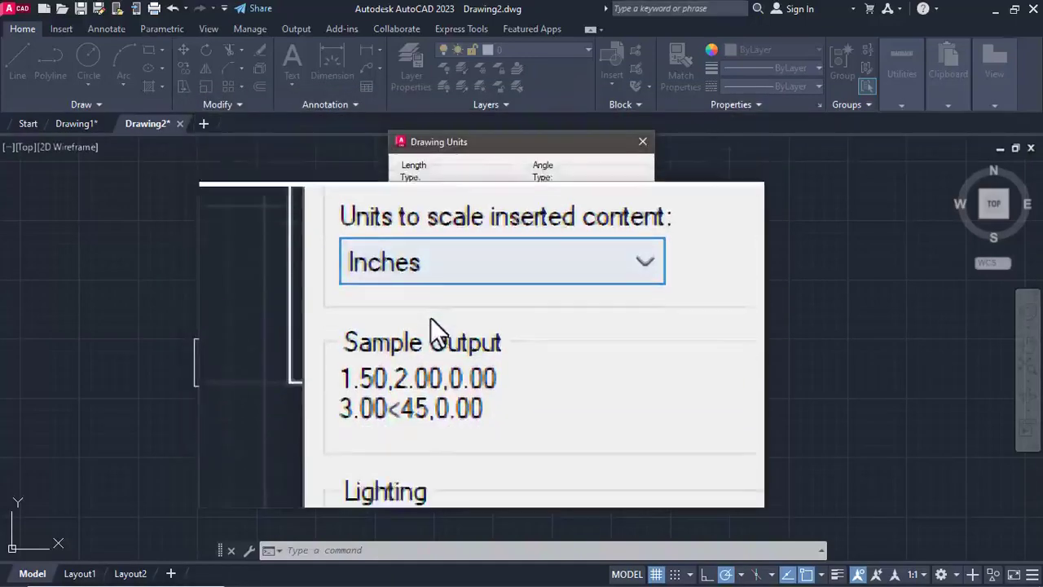
- Set the insertion scale to Millimeters and accept the drawing units
click(428, 301)
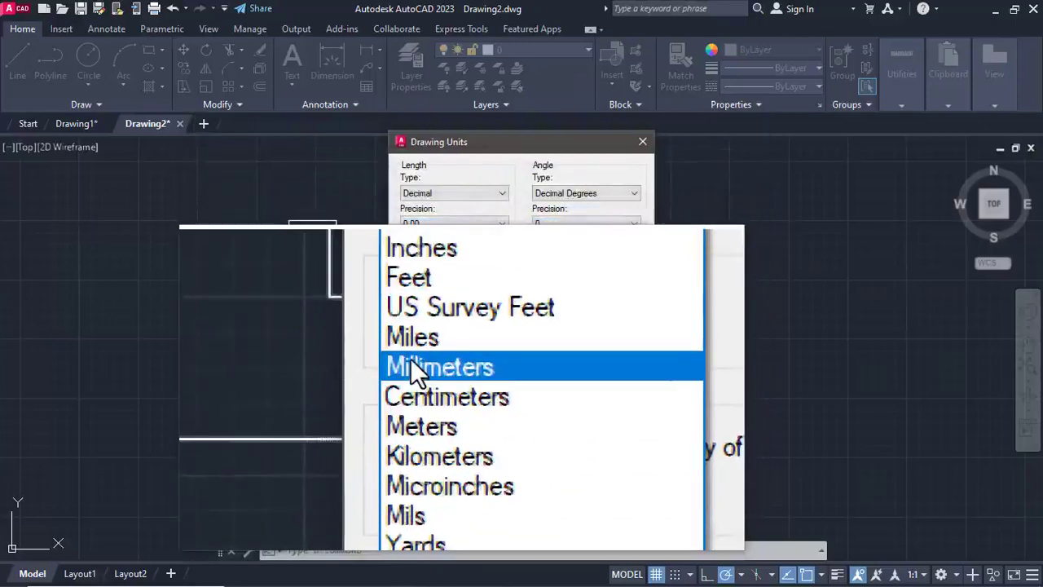
click(412, 360)
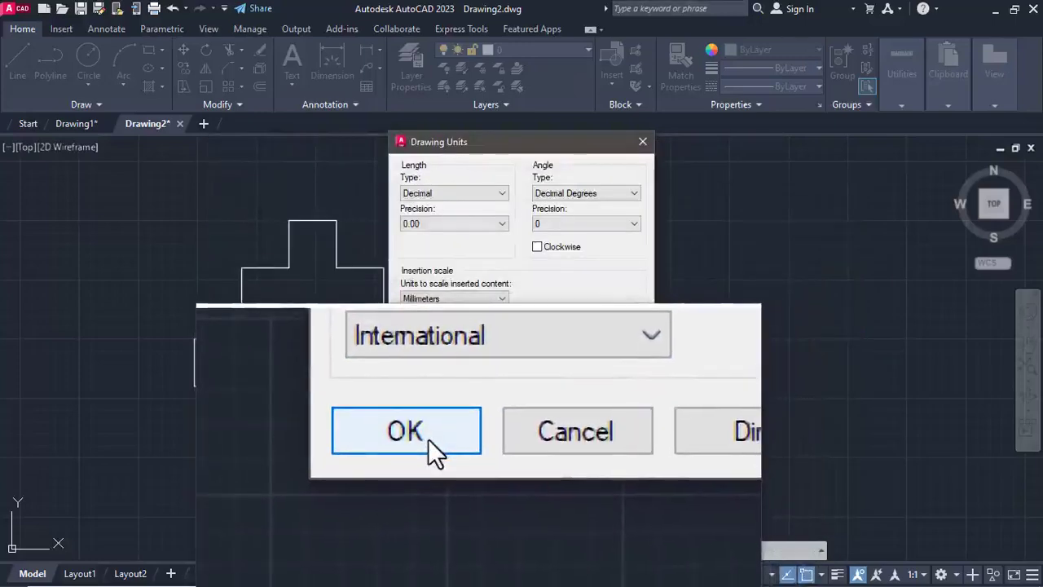
click(428, 438)
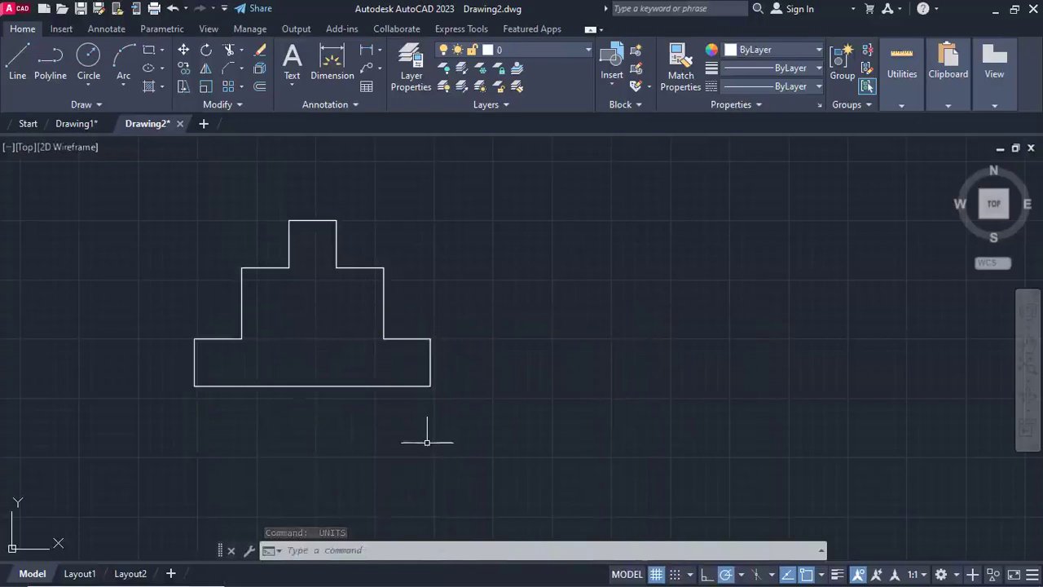
- Minimize the drawing program and close the mail app's account setup dialog and window
middle_drag(365, 374, 484, 388)
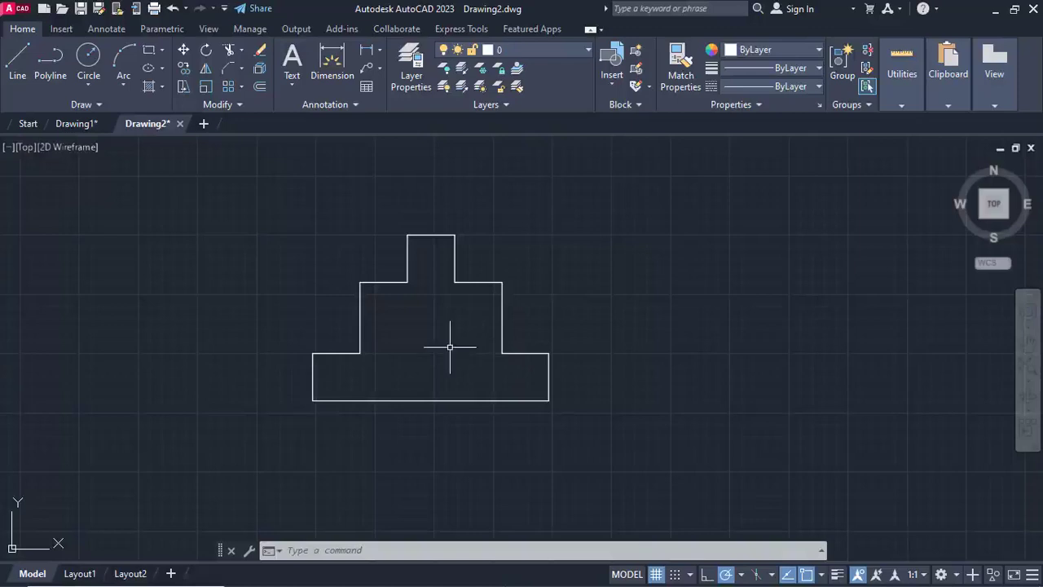
middle_drag(449, 347, 521, 368)
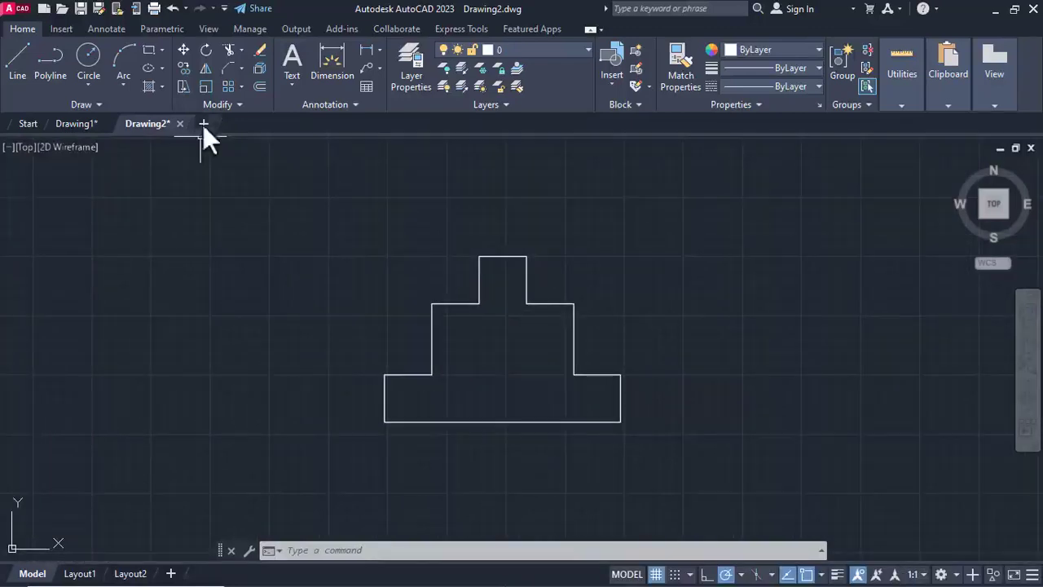
click(229, 106)
click(995, 9)
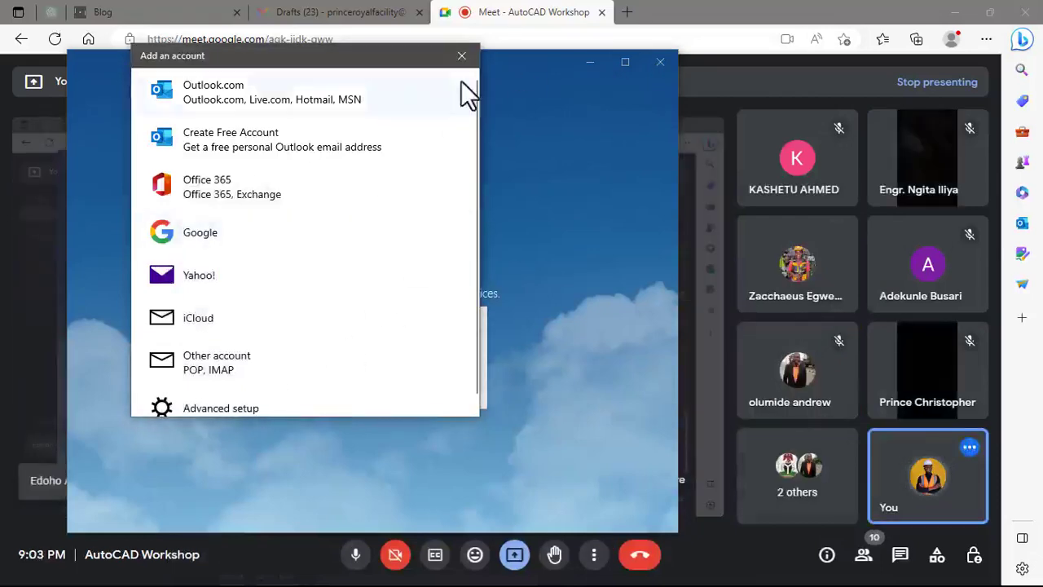
click(461, 56)
click(660, 62)
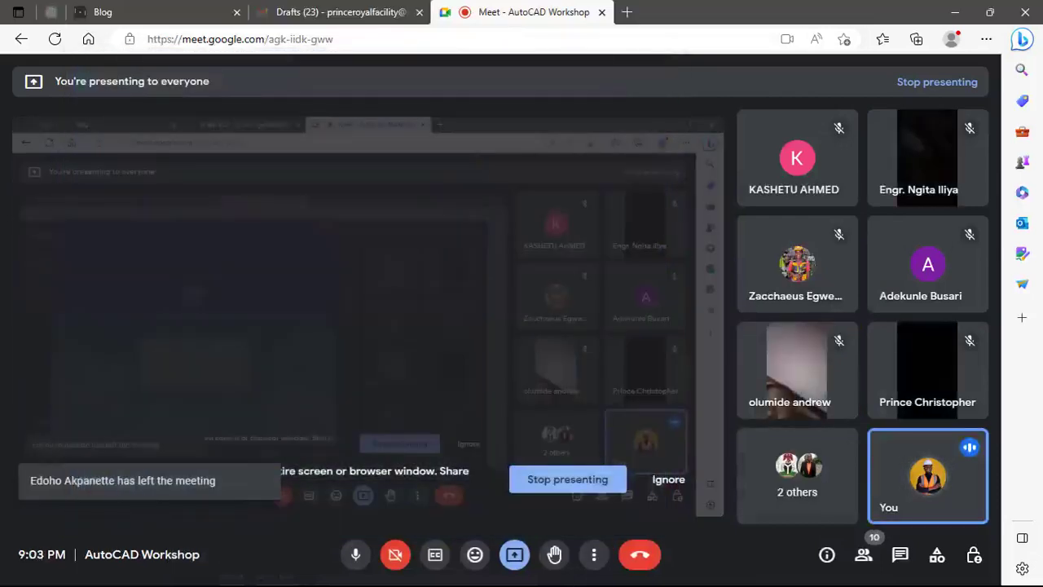
- Search Windows for the Snipping Tool and open it
key(super)
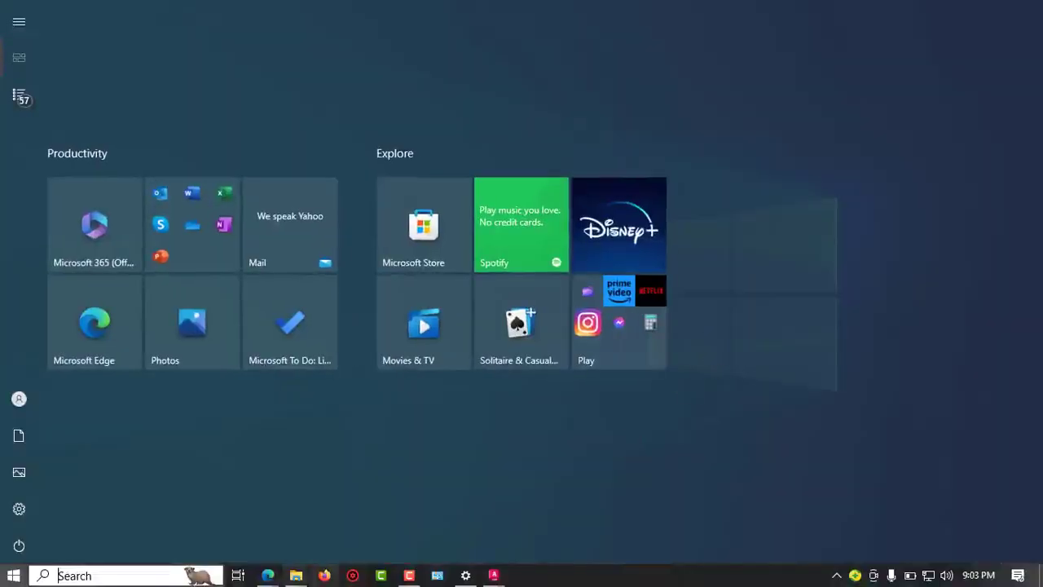
click(130, 574)
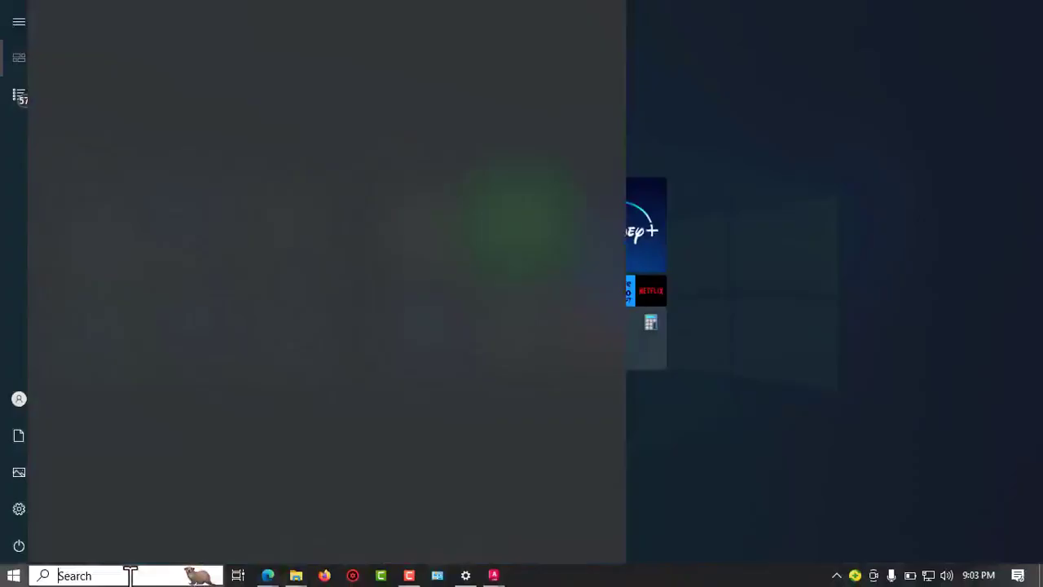
text(sni)
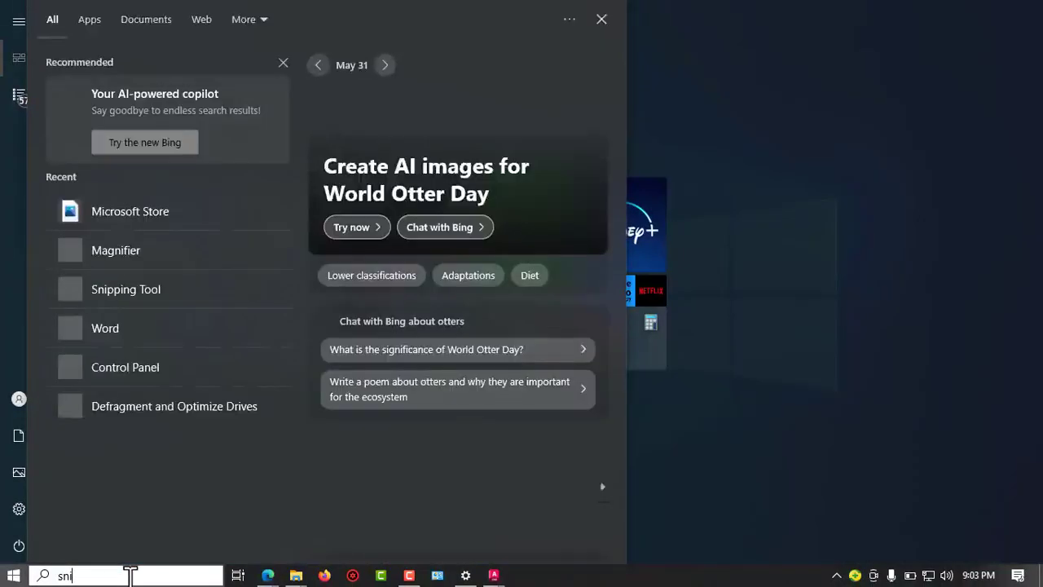
text(ppin)
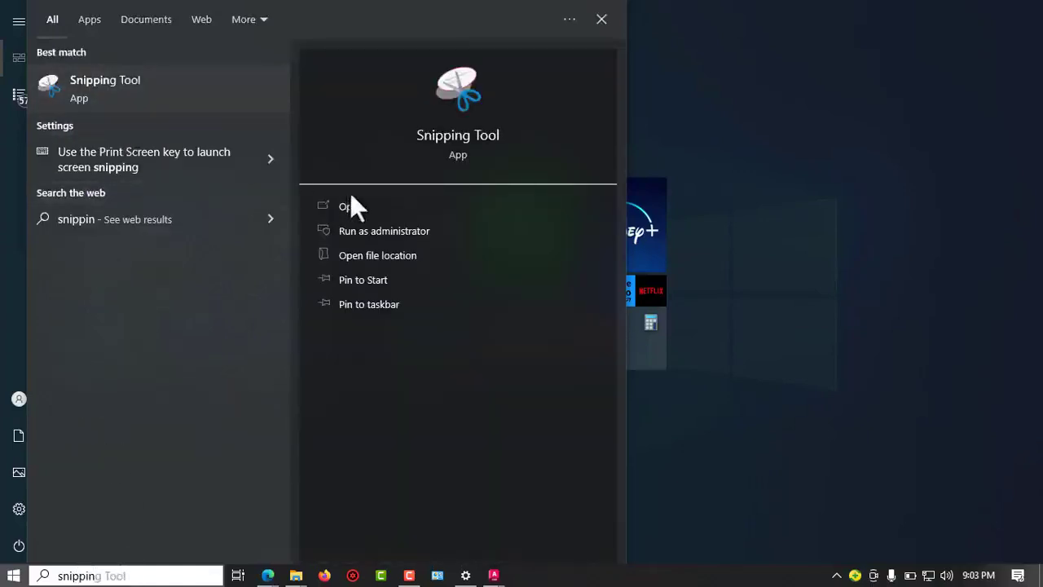
click(356, 199)
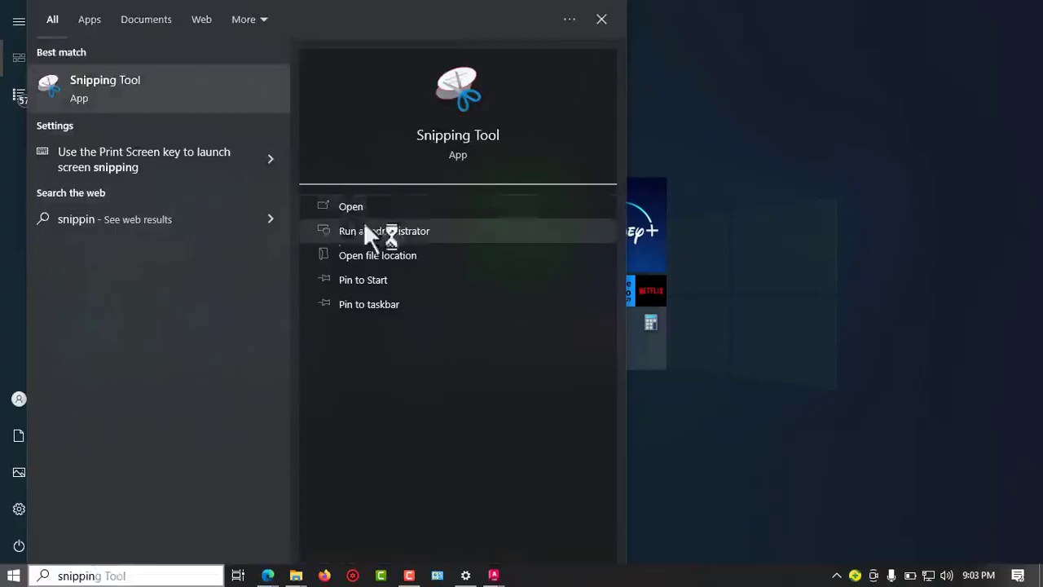
- Show the desktop and open CAD FOLDER in a File Explorer window
key(super+d)
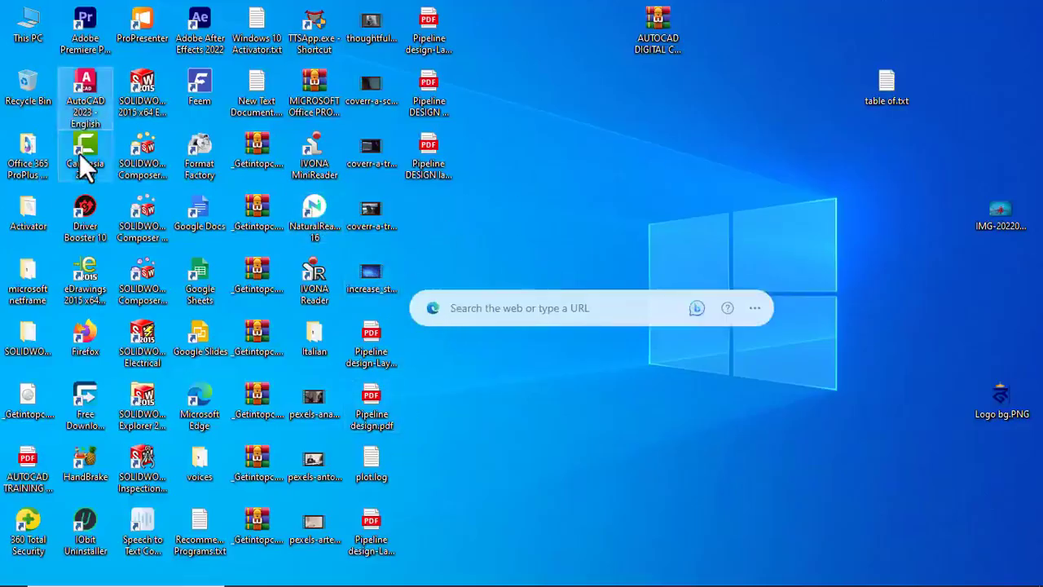
click(34, 268)
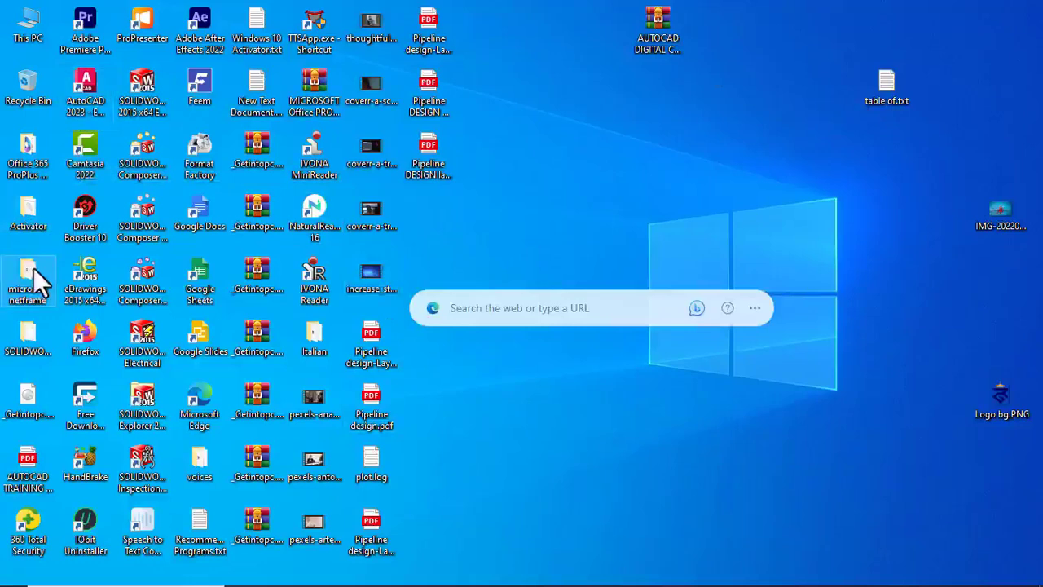
double_click(34, 267)
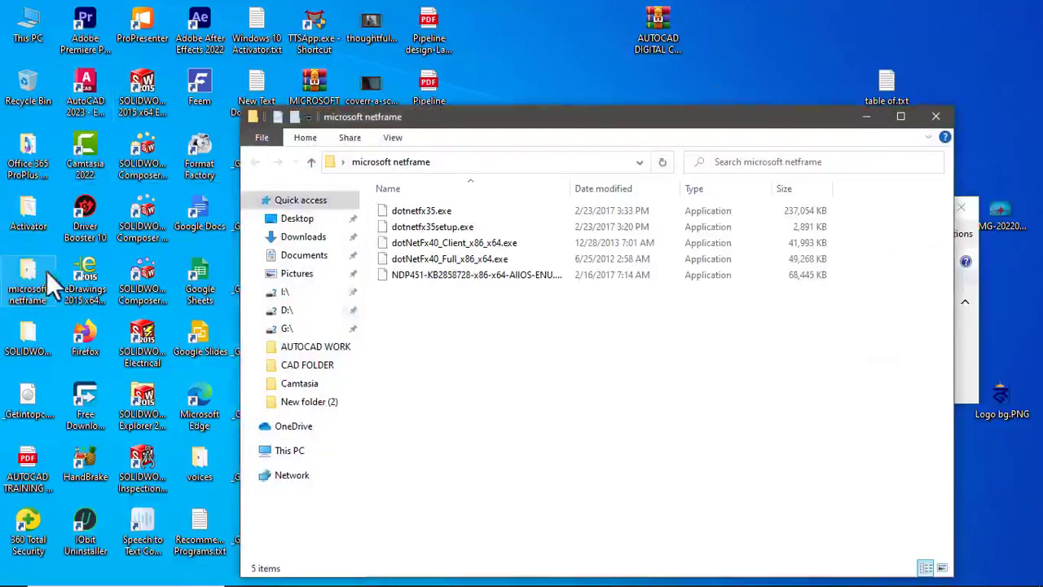
click(307, 365)
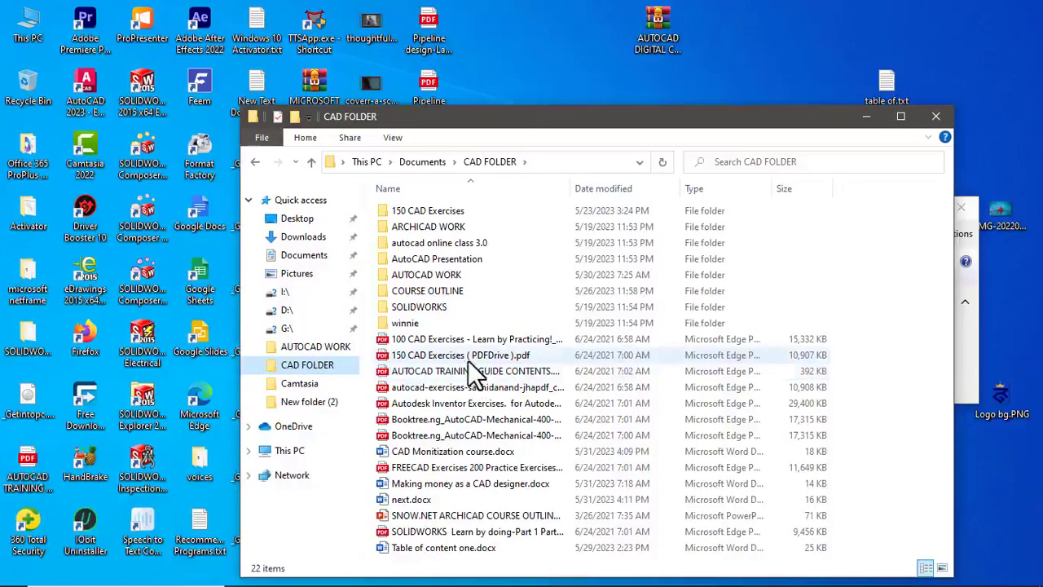
- Open the file 150 CAD Exercises ( PDFDrive ).pdf from CAD FOLDER with Microsoft Edge
click(469, 360)
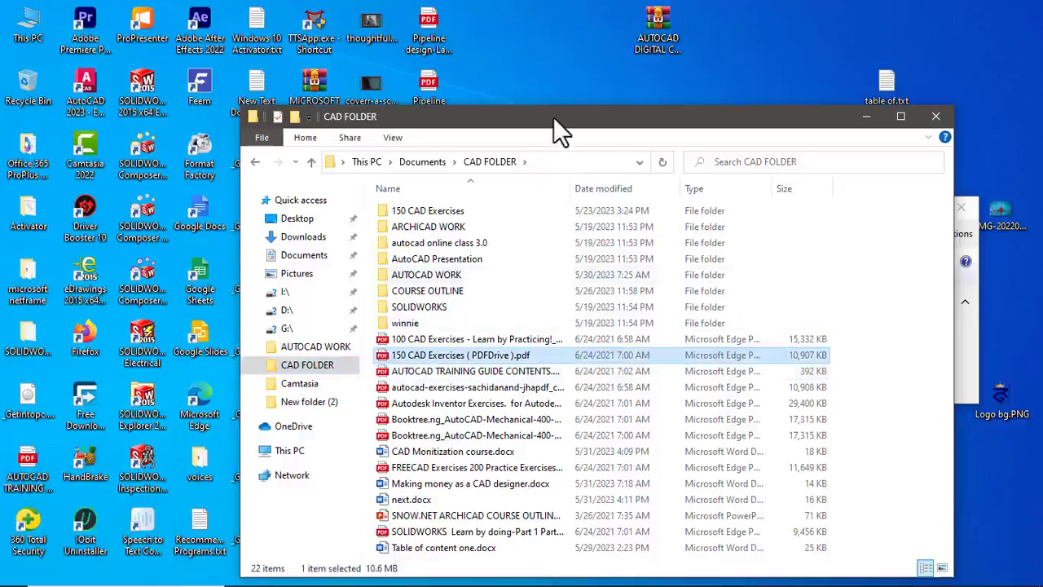
drag(546, 114, 497, 59)
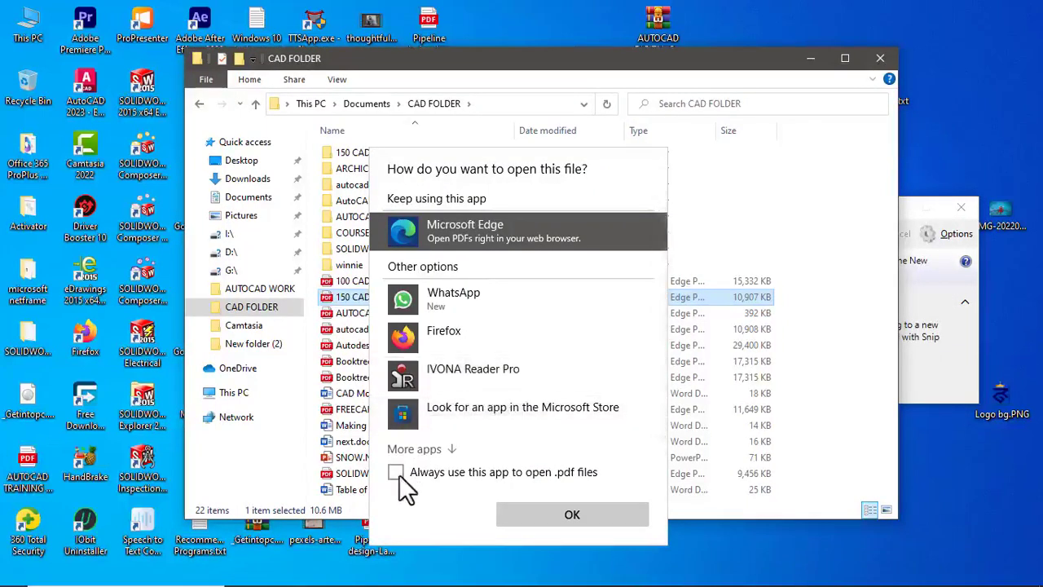
click(559, 512)
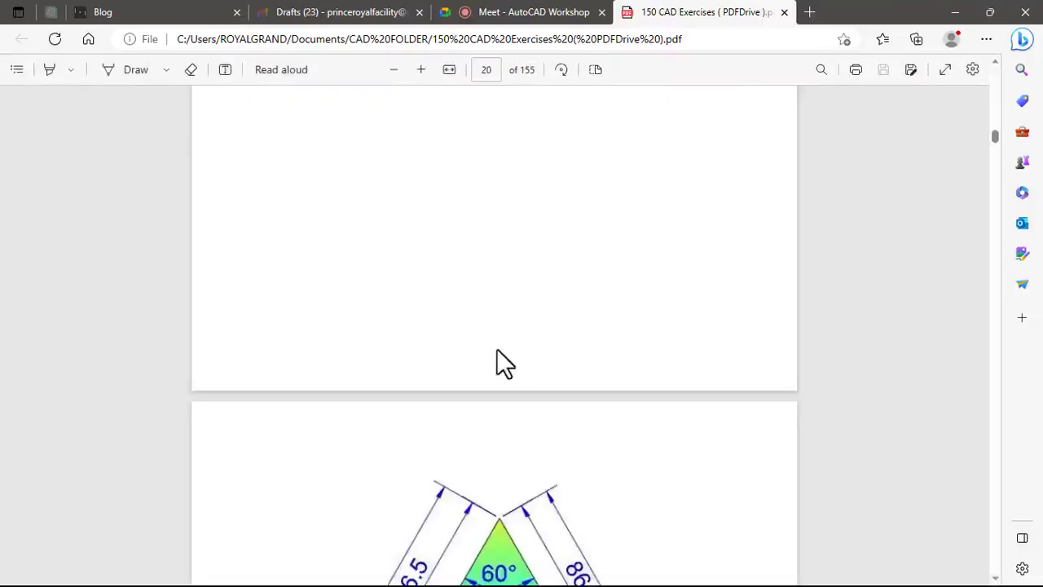
- Browse the exercise PDF for a suitable practice drawing and examine the spoked wheel with the hexagonal hub on page 11
scroll(496, 348, down, 6)
scroll(496, 352, up, 9)
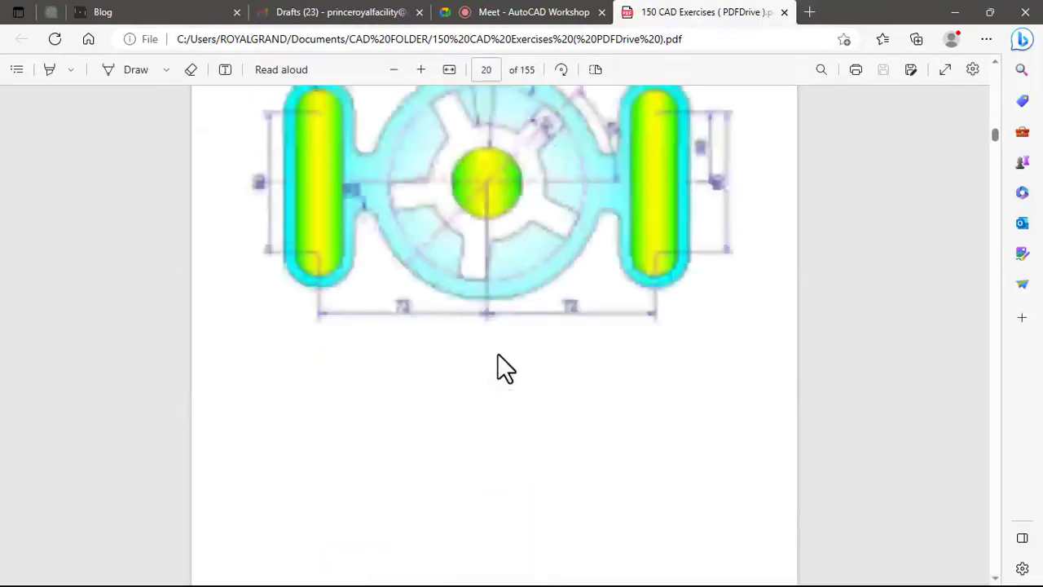
scroll(498, 353, up, 15)
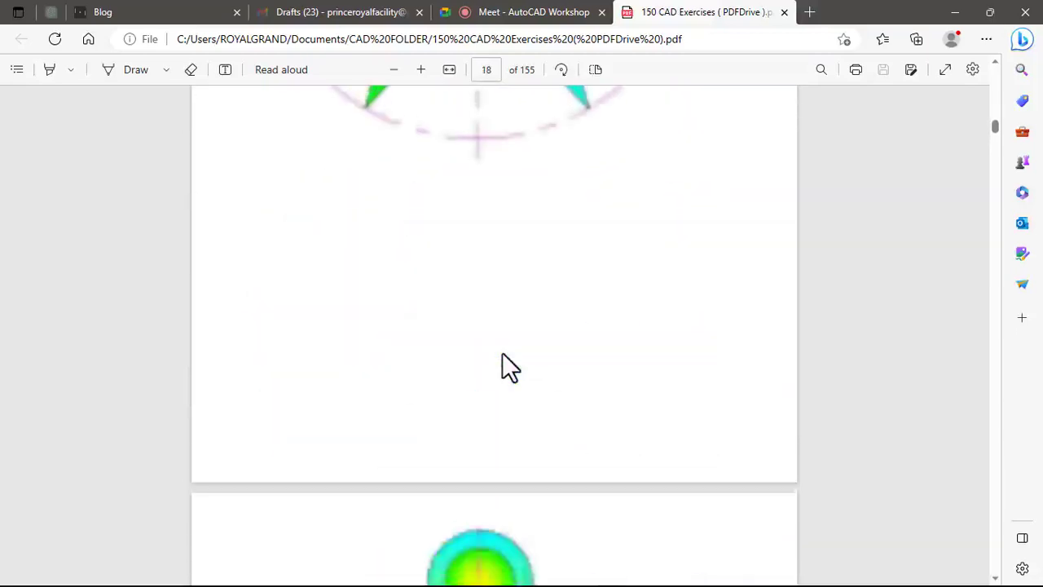
scroll(502, 353, up, 20)
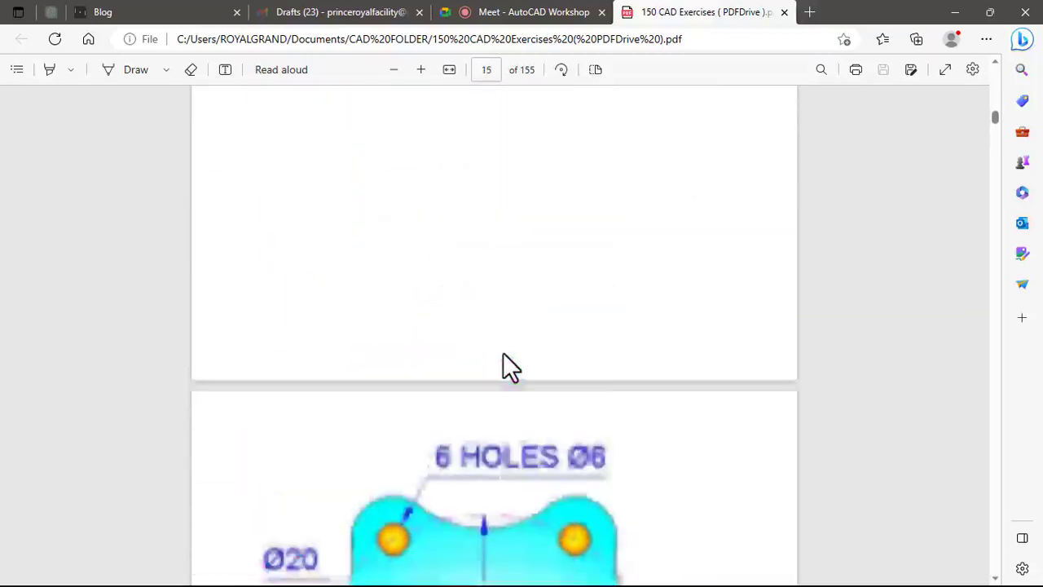
scroll(502, 353, up, 14)
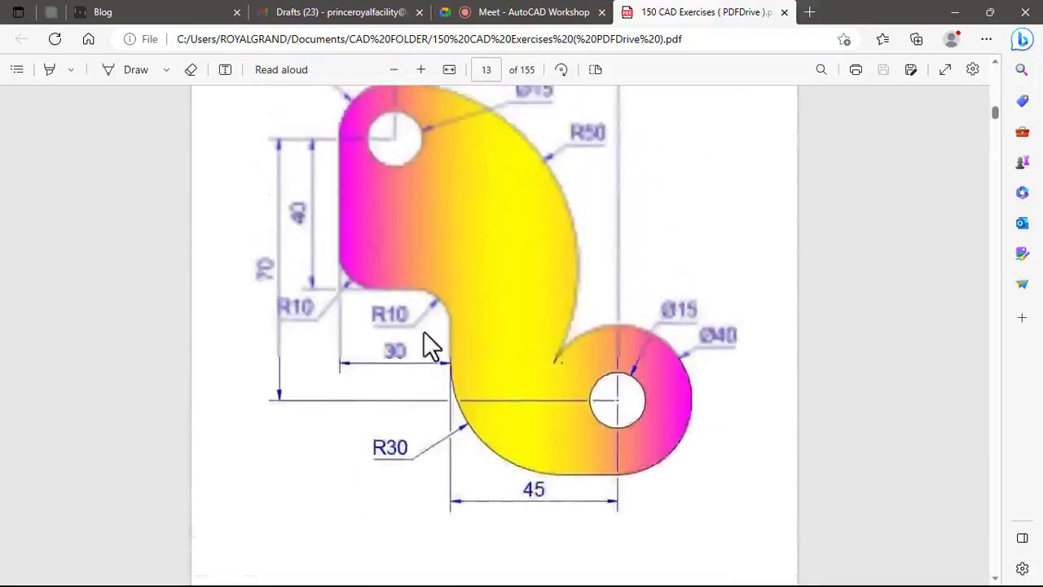
scroll(430, 343, up, 18)
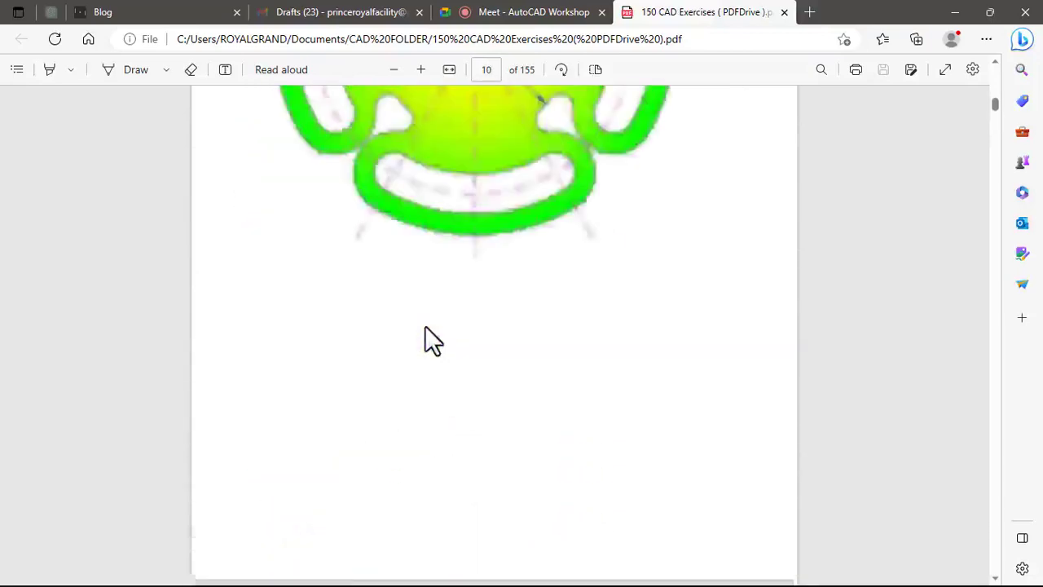
scroll(432, 338, up, 15)
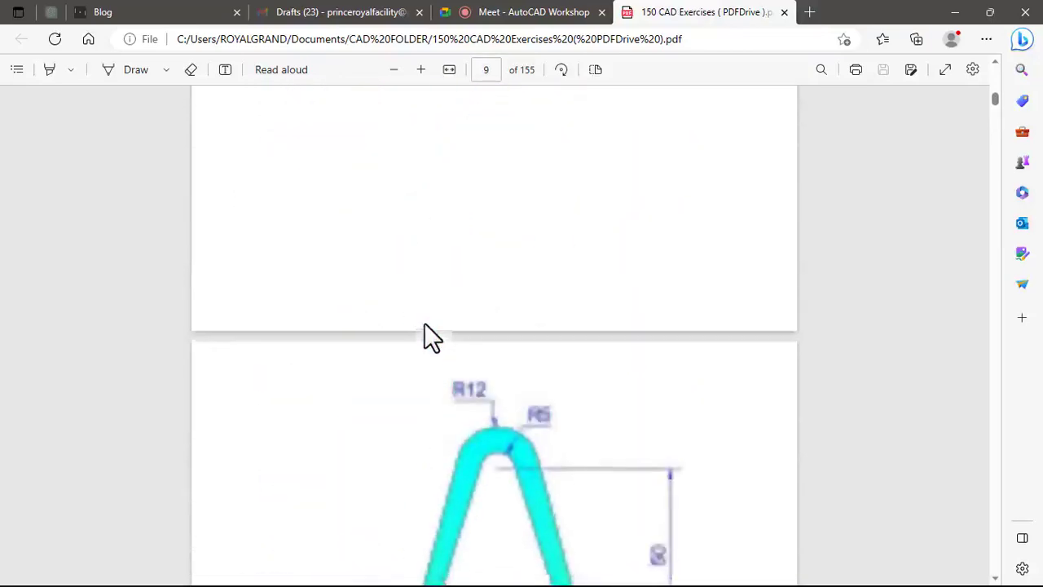
scroll(430, 338, up, 15)
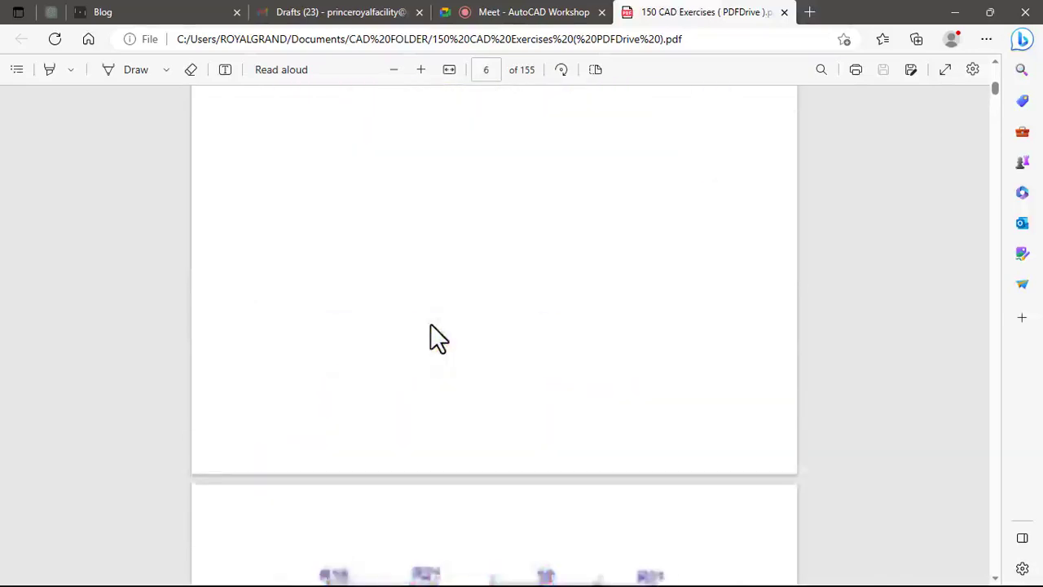
scroll(430, 325, up, 5)
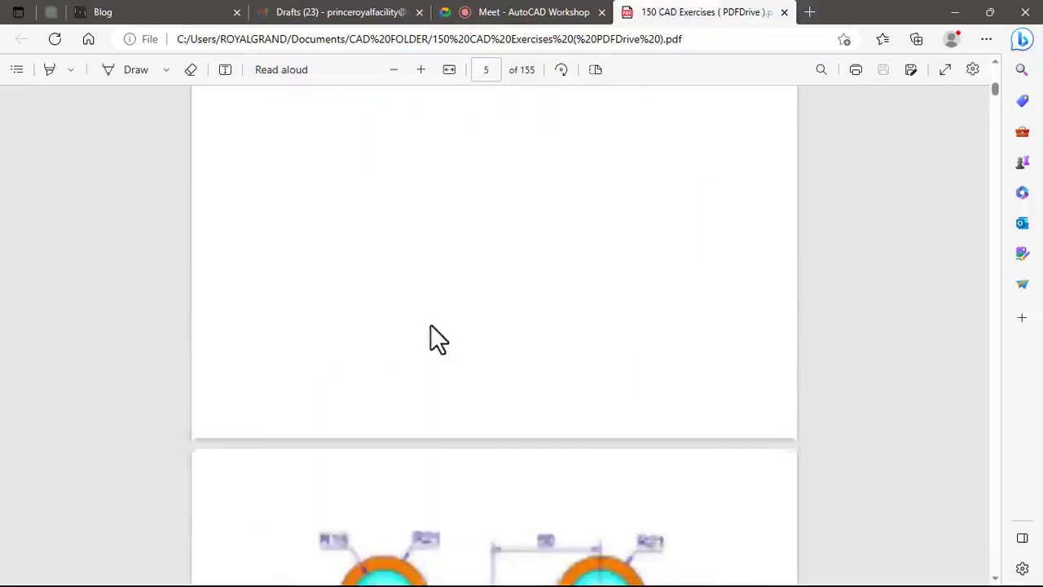
scroll(430, 326, down, 15)
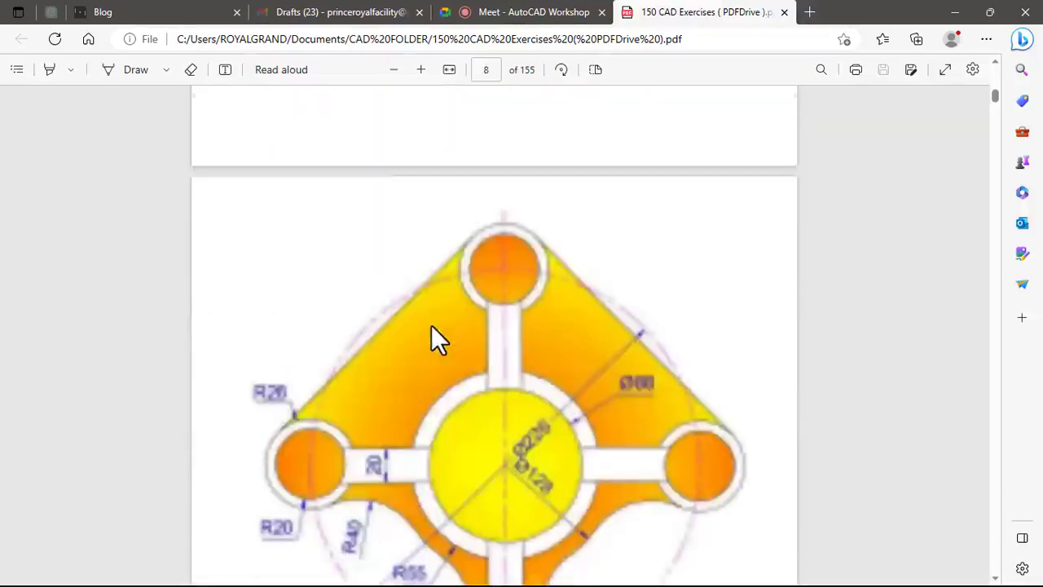
scroll(432, 325, down, 12)
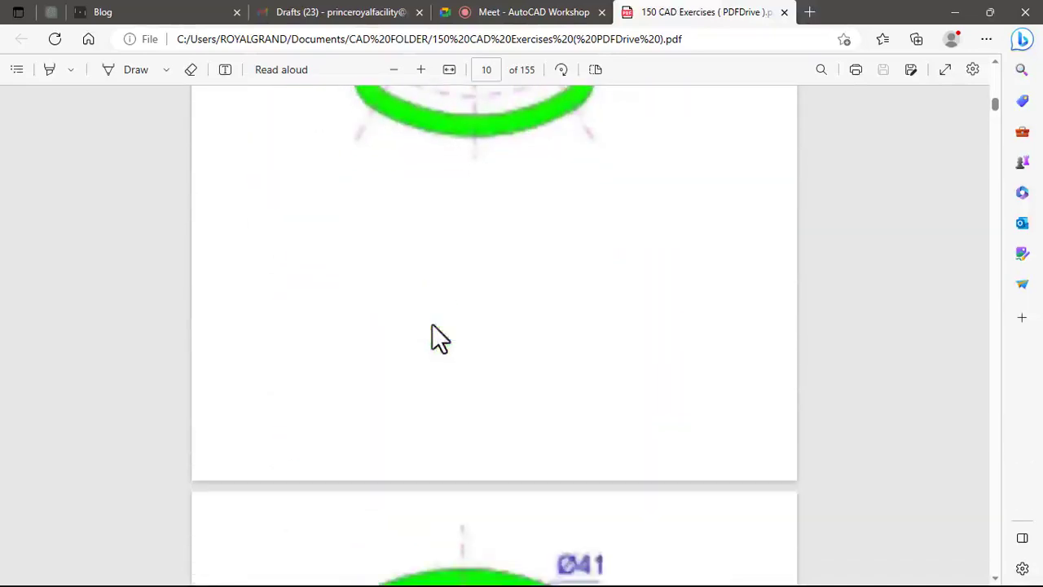
scroll(432, 323, down, 12)
scroll(430, 323, up, 8)
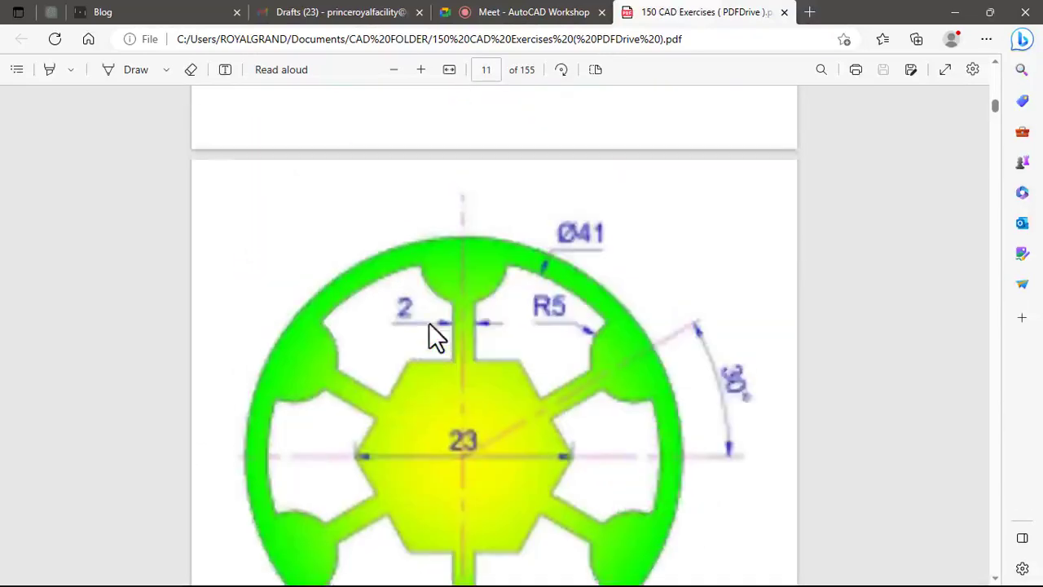
scroll(430, 326, down, 3)
scroll(430, 326, up, 1)
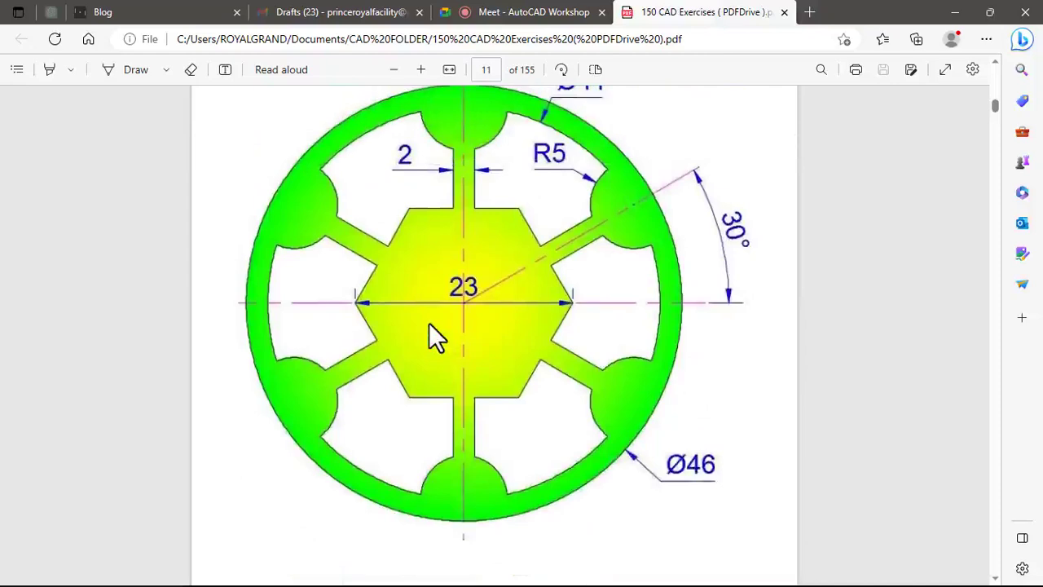
scroll(428, 323, up, 1)
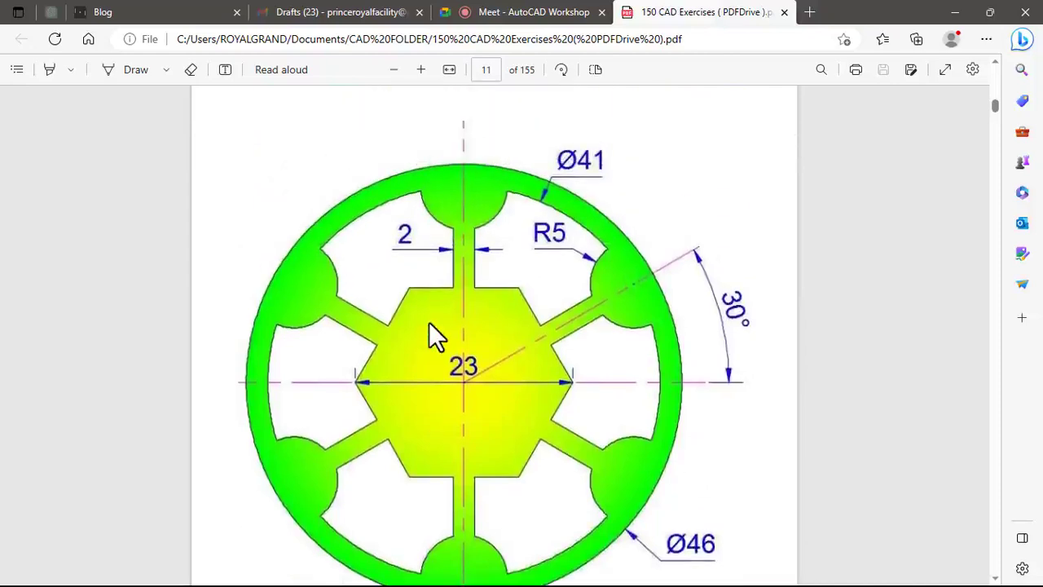
scroll(387, 336, down, 1)
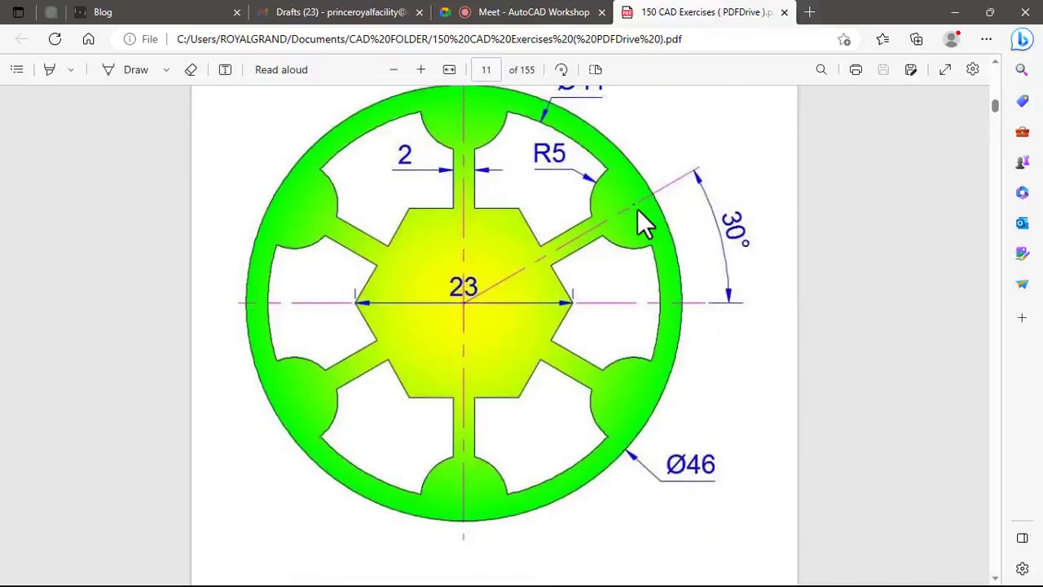
scroll(640, 220, up, 1)
scroll(637, 220, down, 1)
key(super)
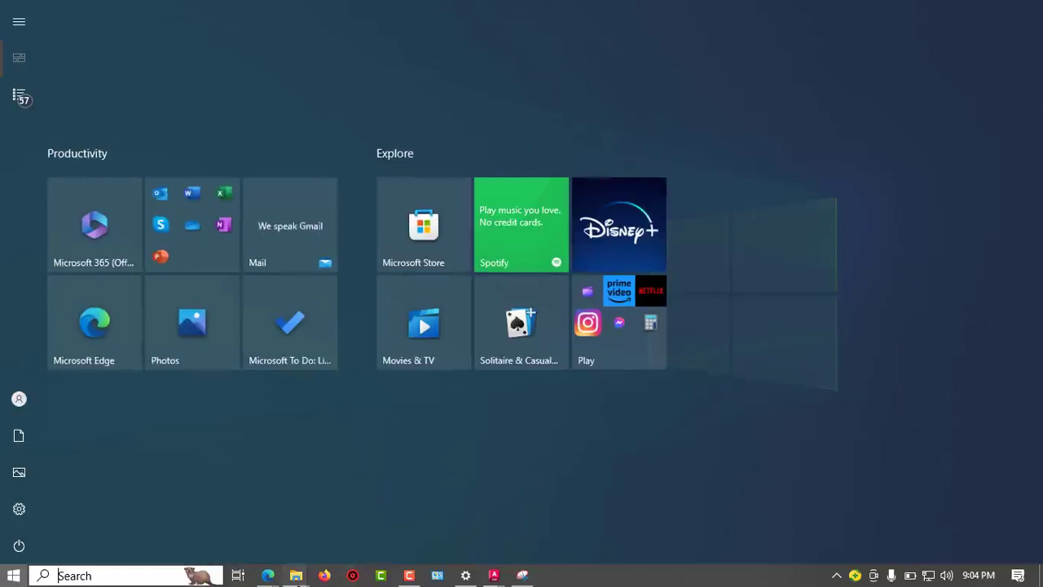
mouse_move(296, 575)
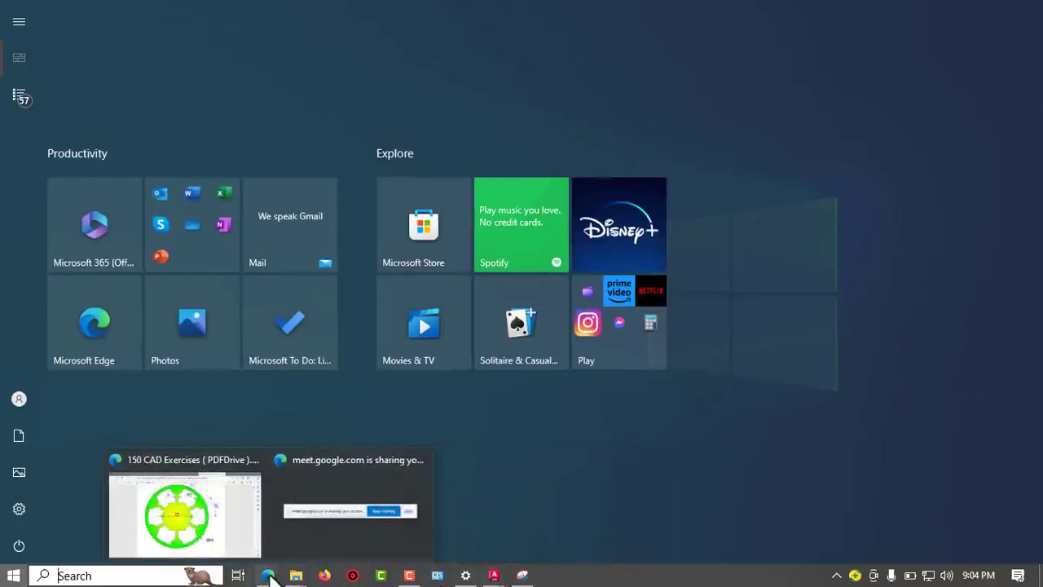
click(207, 519)
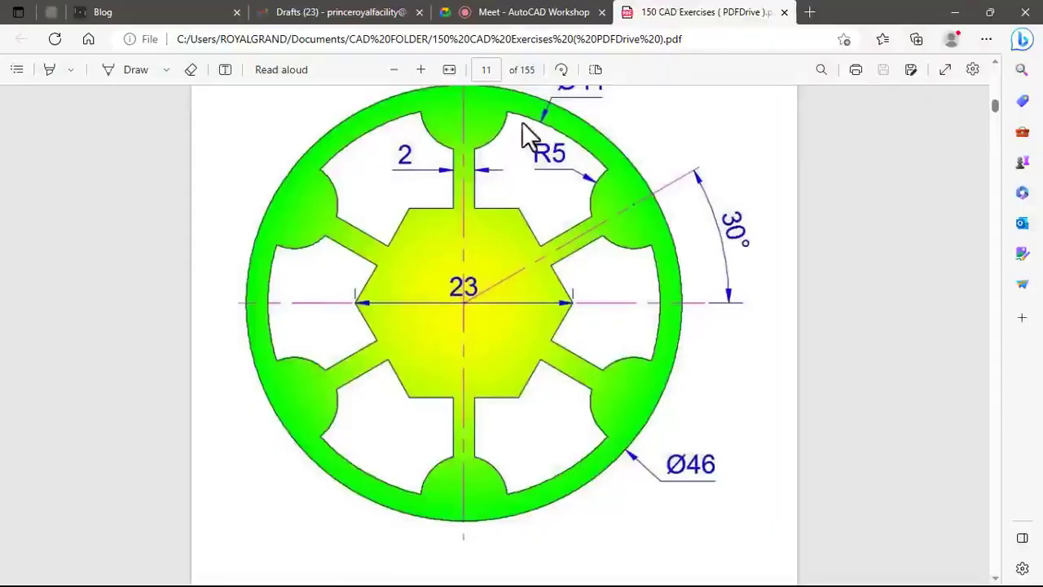
- Check the inner and outer rim diameters dimensioned on the spoked wheel drawing
scroll(575, 193, up, 1)
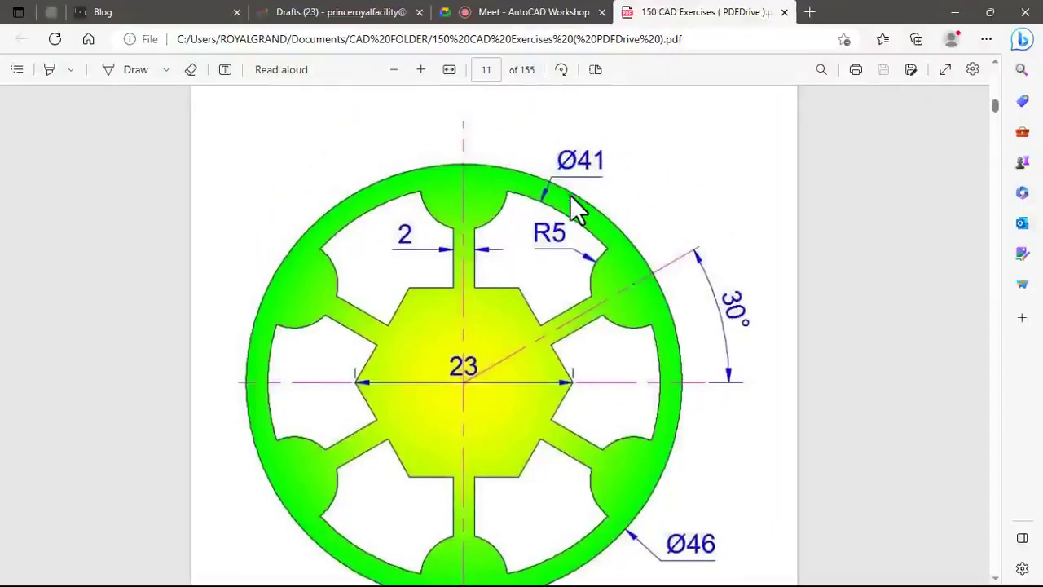
scroll(570, 199, down, 1)
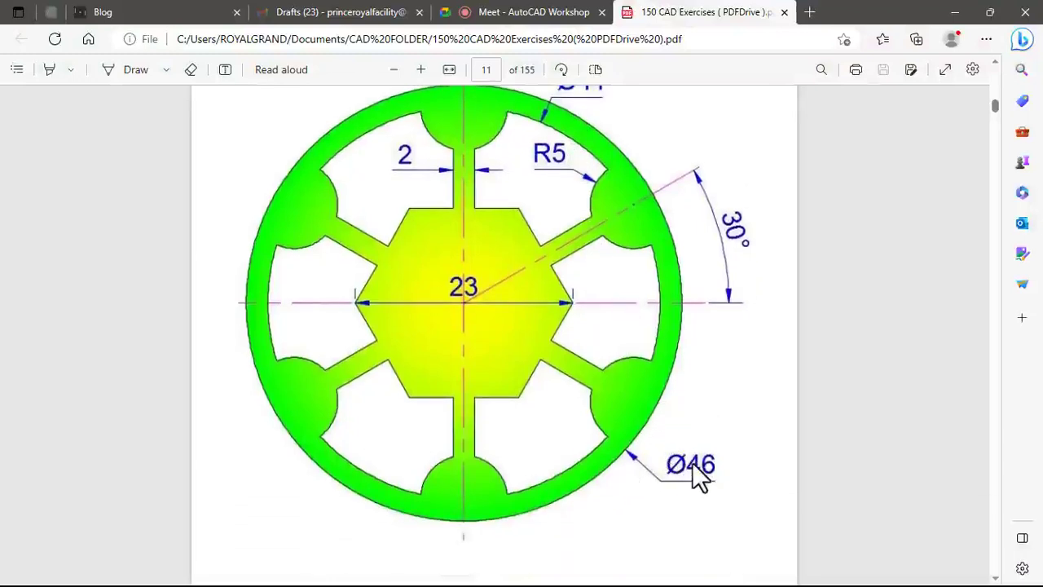
scroll(599, 320, up, 1)
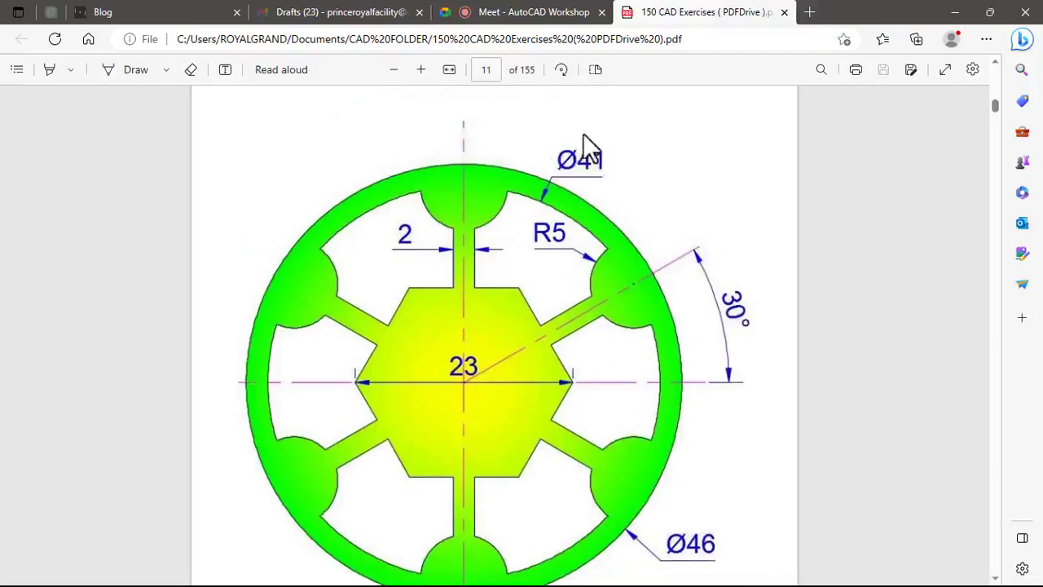
scroll(580, 158, down, 1)
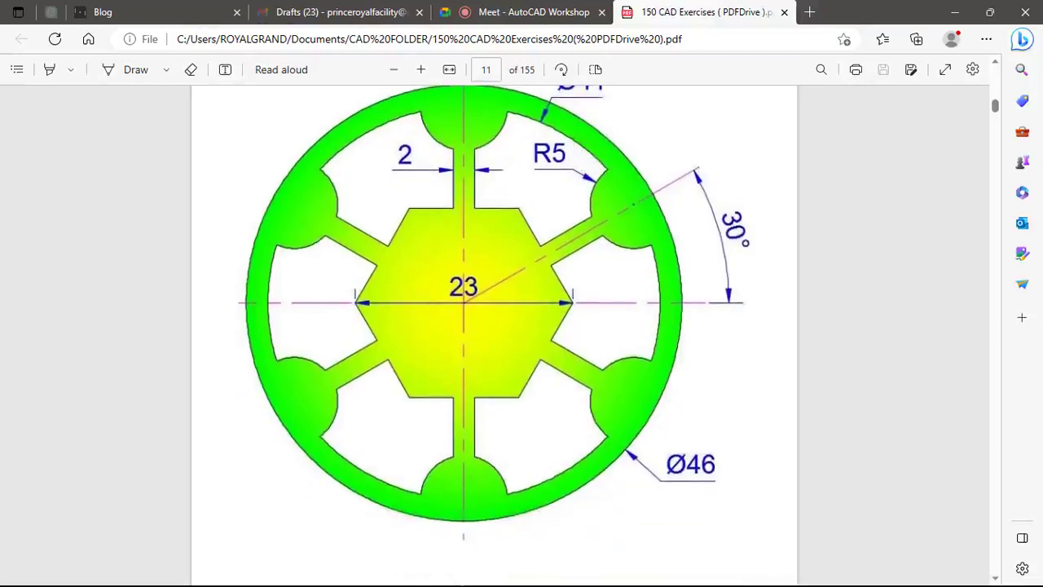
- Switch to Drawing2.dwg in AutoCAD and erase the entire stepped outline
key(super)
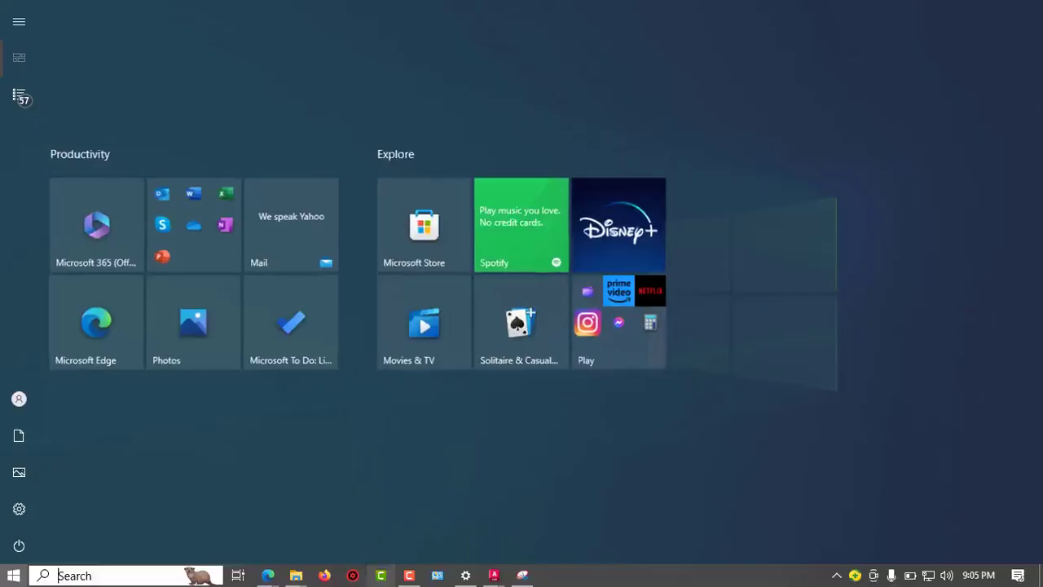
mouse_move(485, 570)
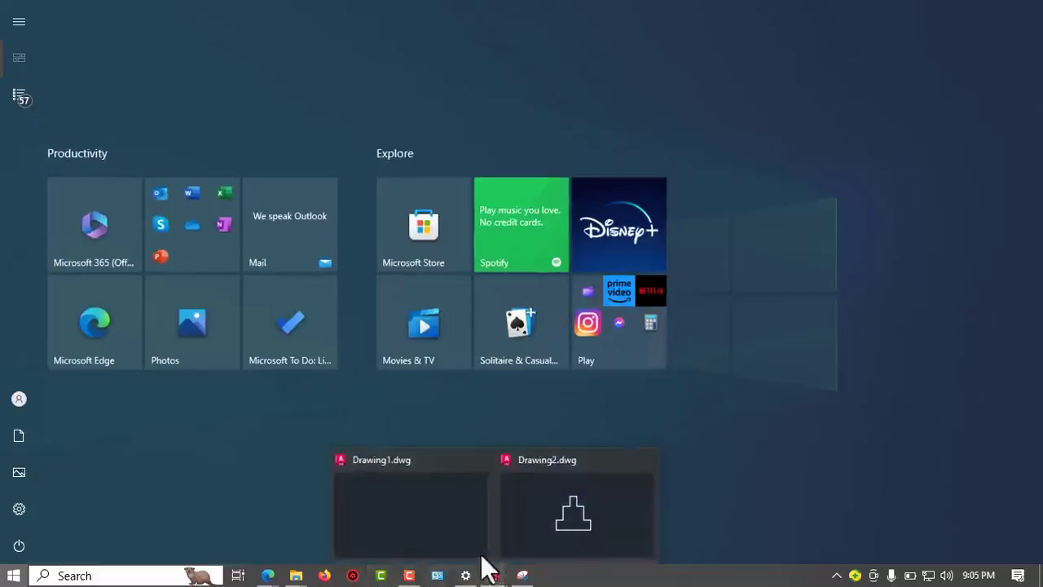
click(585, 506)
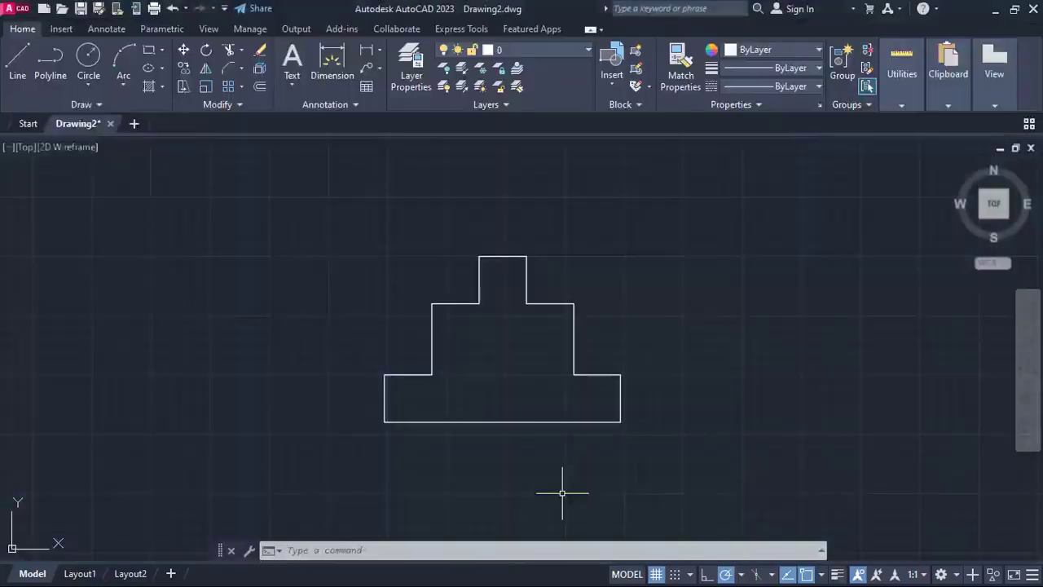
click(699, 418)
click(337, 228)
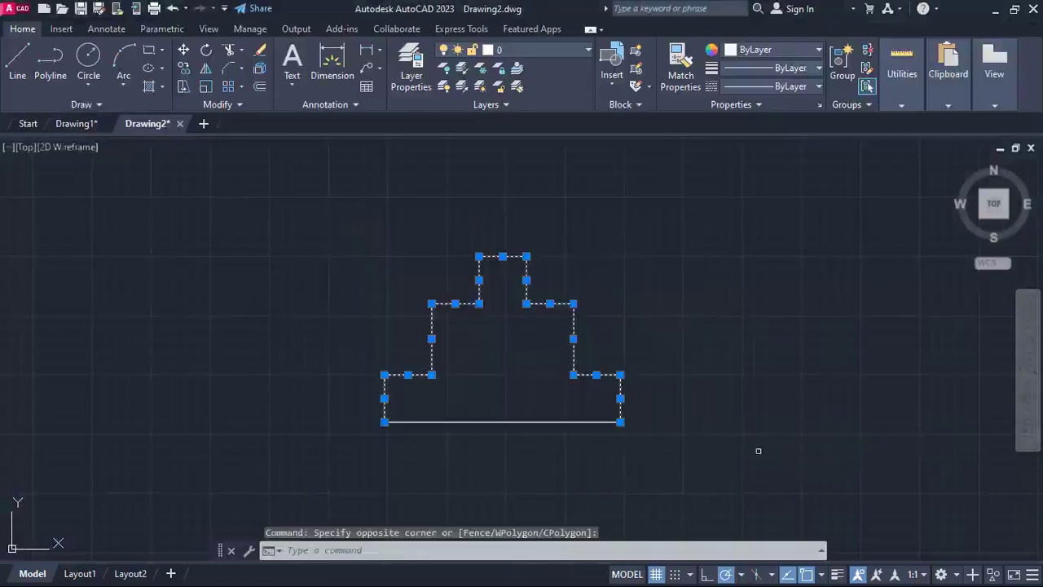
click(774, 471)
click(210, 193)
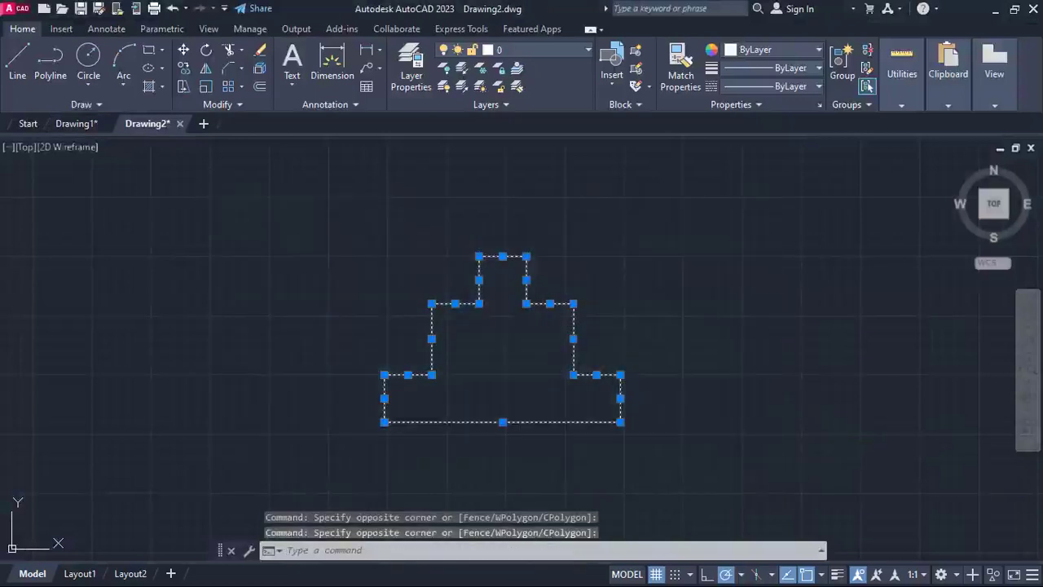
key(Delete)
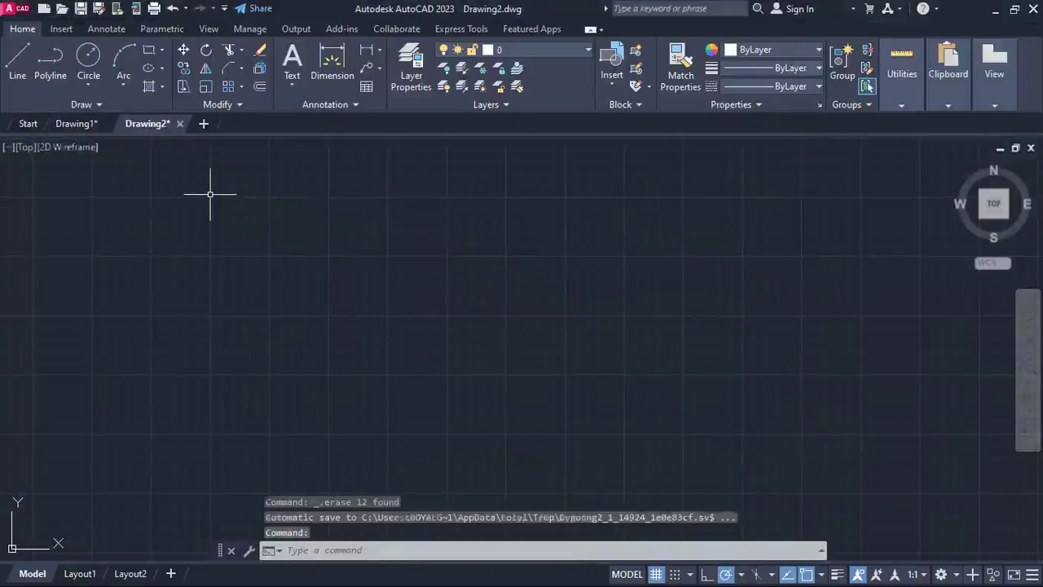
- Draw a circle with a diameter of 41 mm near the middle of the empty drawing area
click(91, 65)
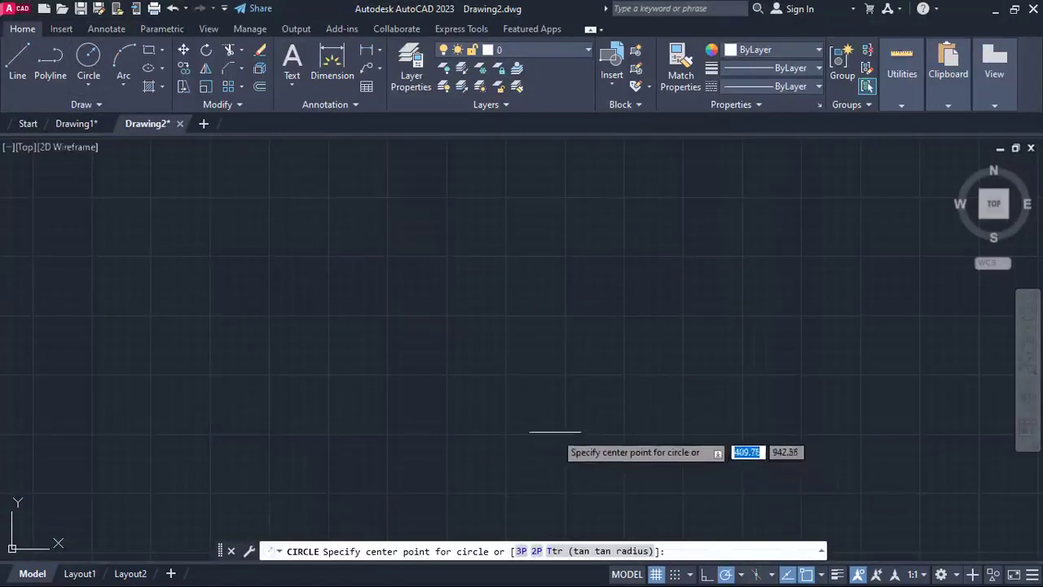
click(507, 364)
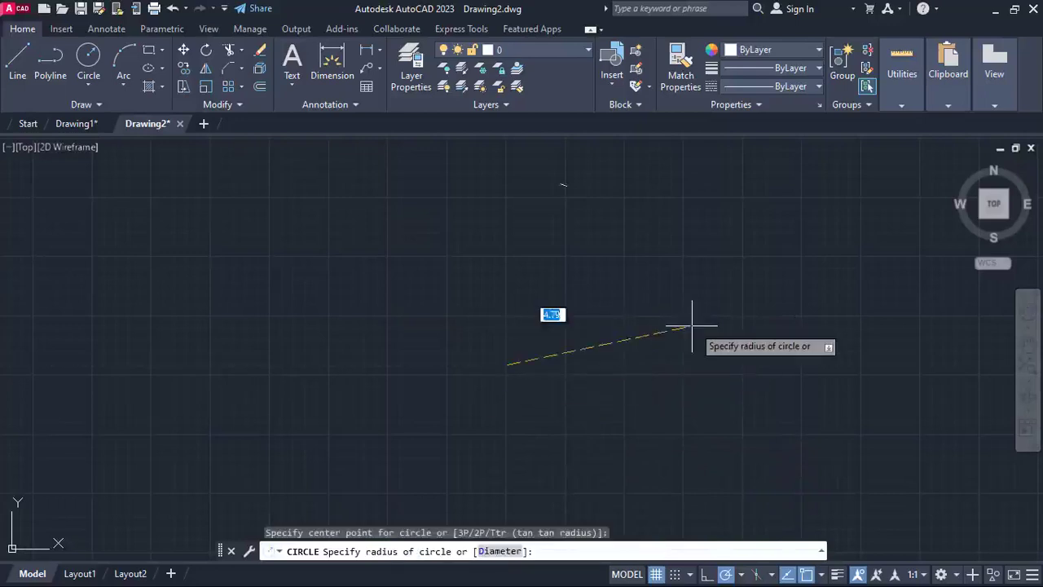
click(499, 552)
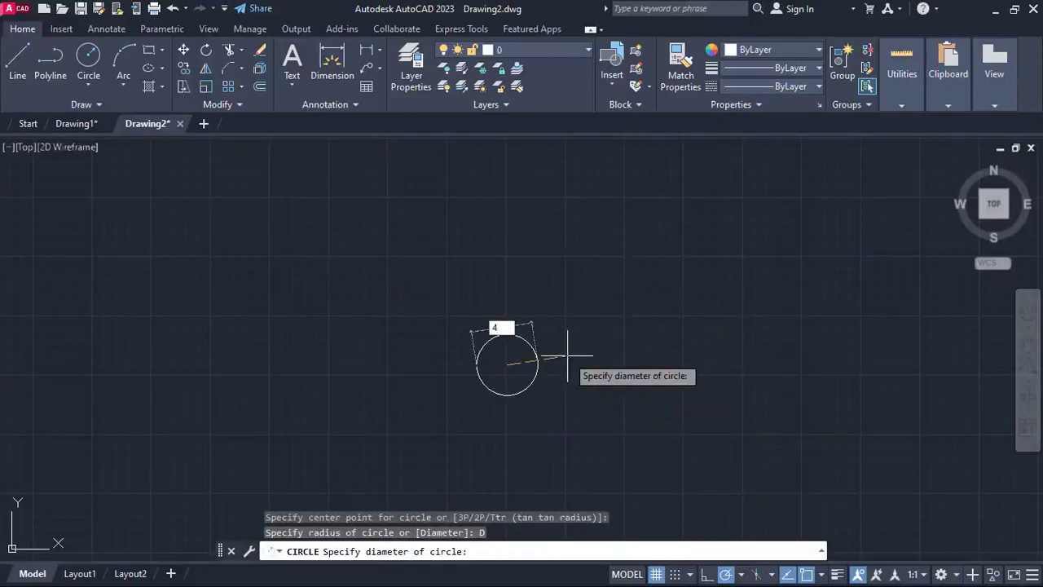
text(41)
key(Return)
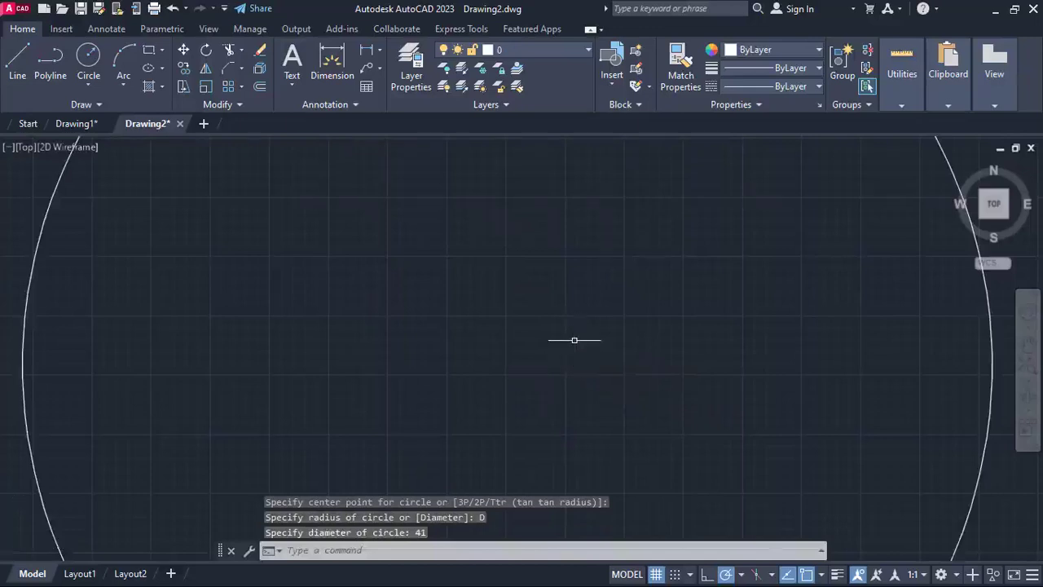
scroll(575, 340, down, 6)
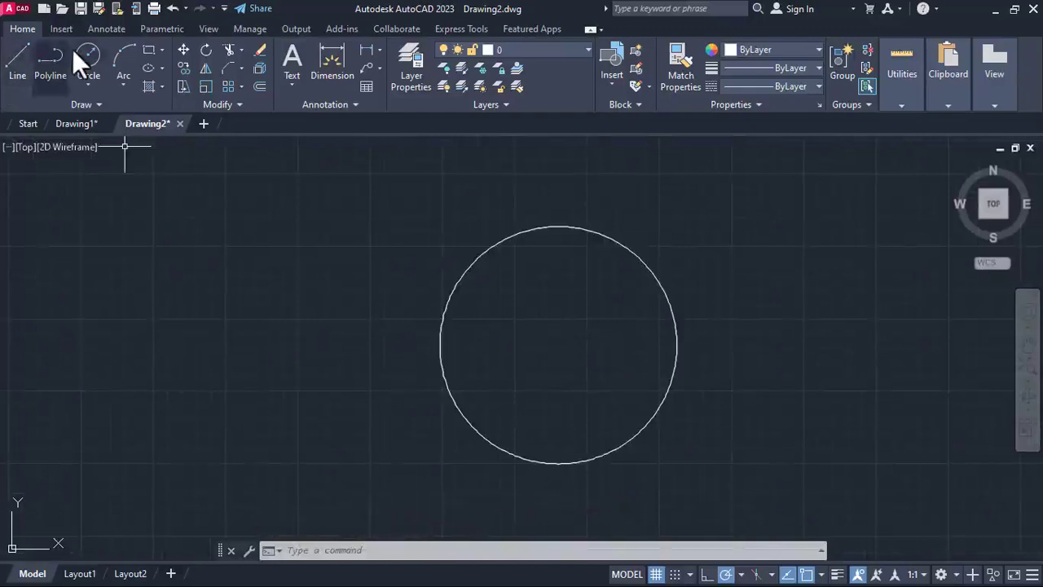
- Draw a second circle with a diameter of 46 mm, concentric with the existing 41 mm circle
click(91, 62)
click(102, 76)
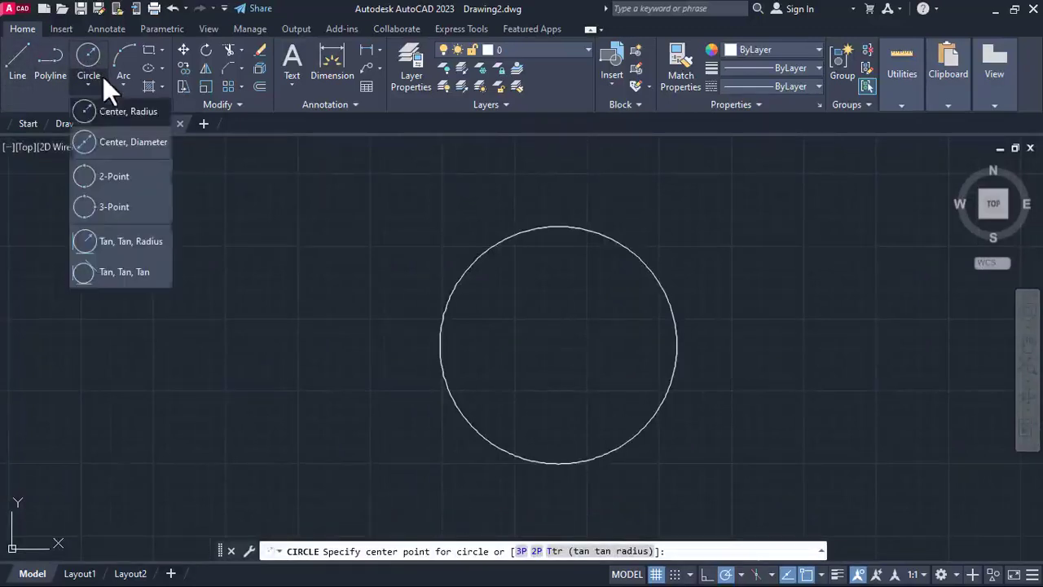
click(104, 142)
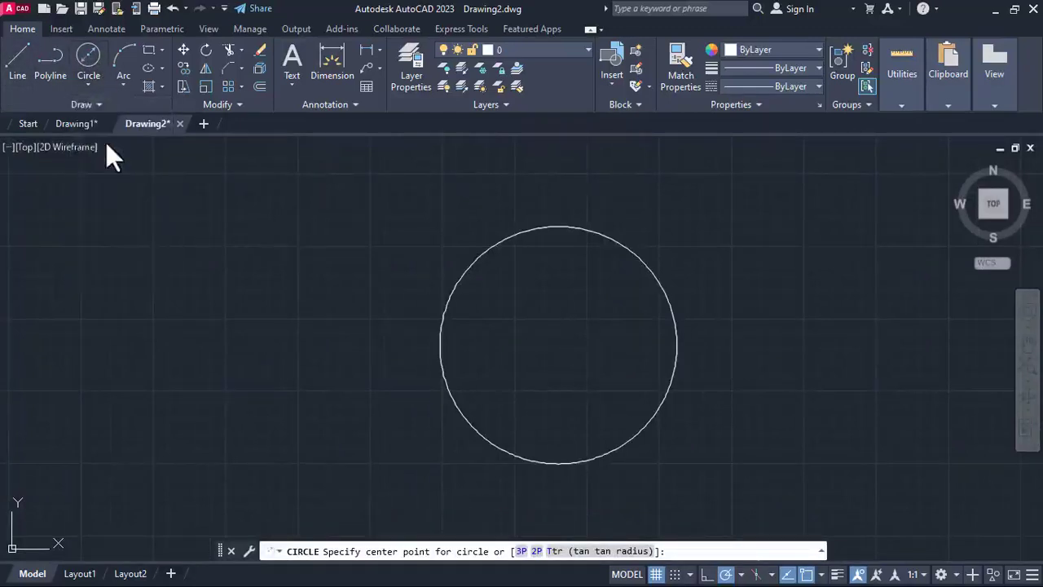
click(558, 345)
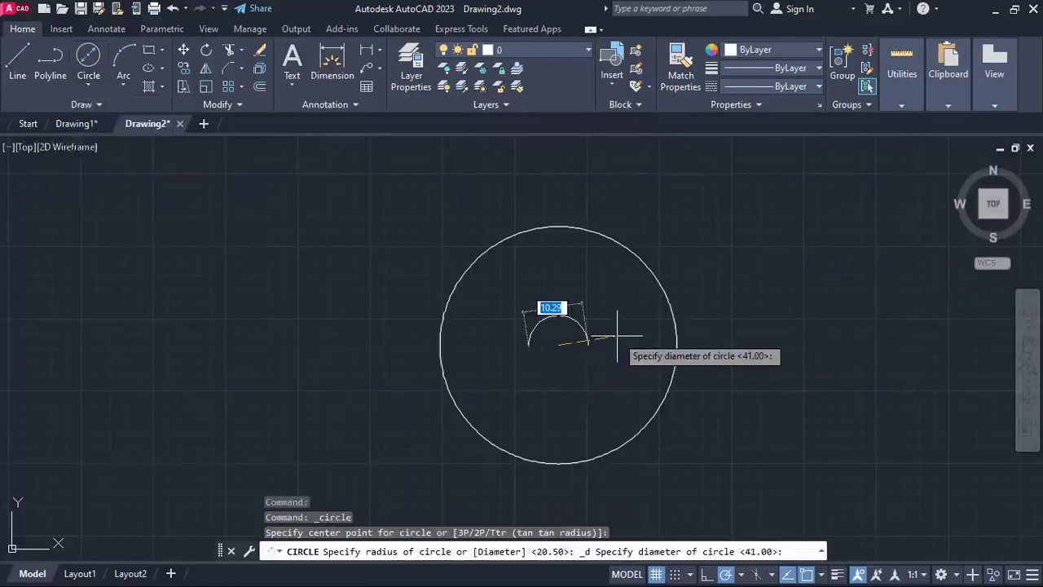
key(Return)
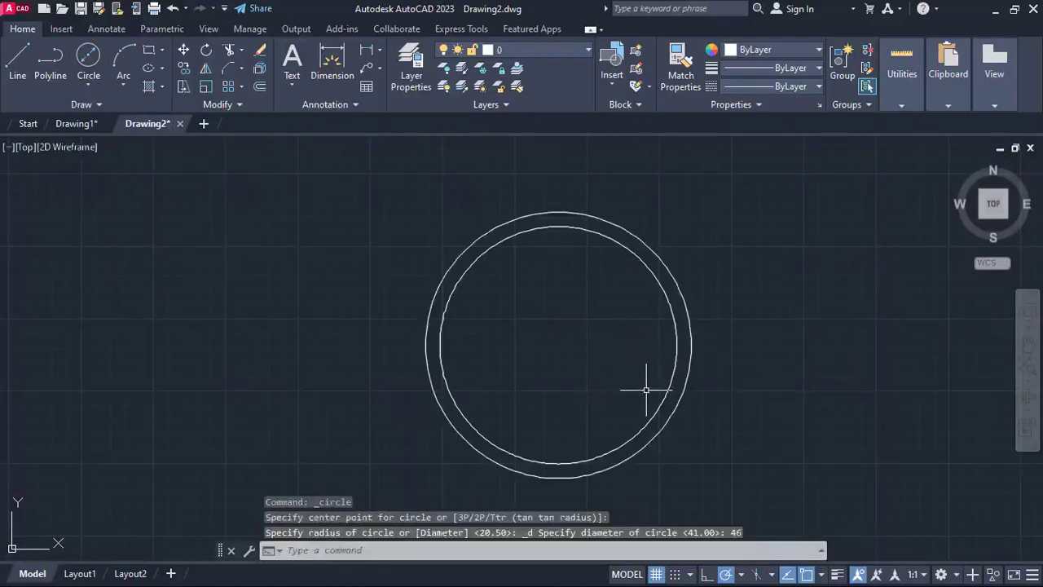
- Draw a vertical and a horizontal construction line through the common centre of the two rim circles
click(91, 106)
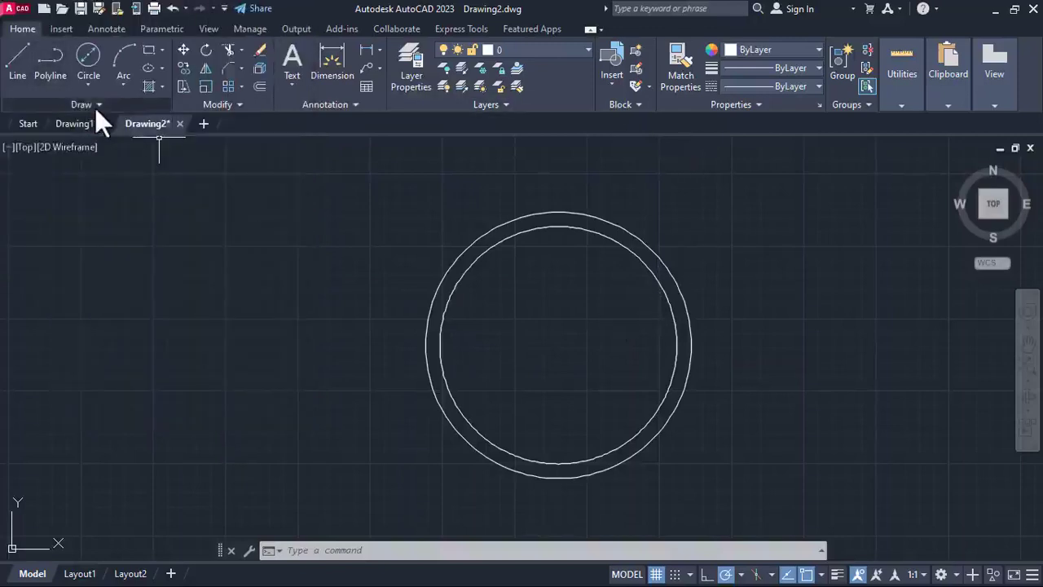
click(95, 107)
click(51, 123)
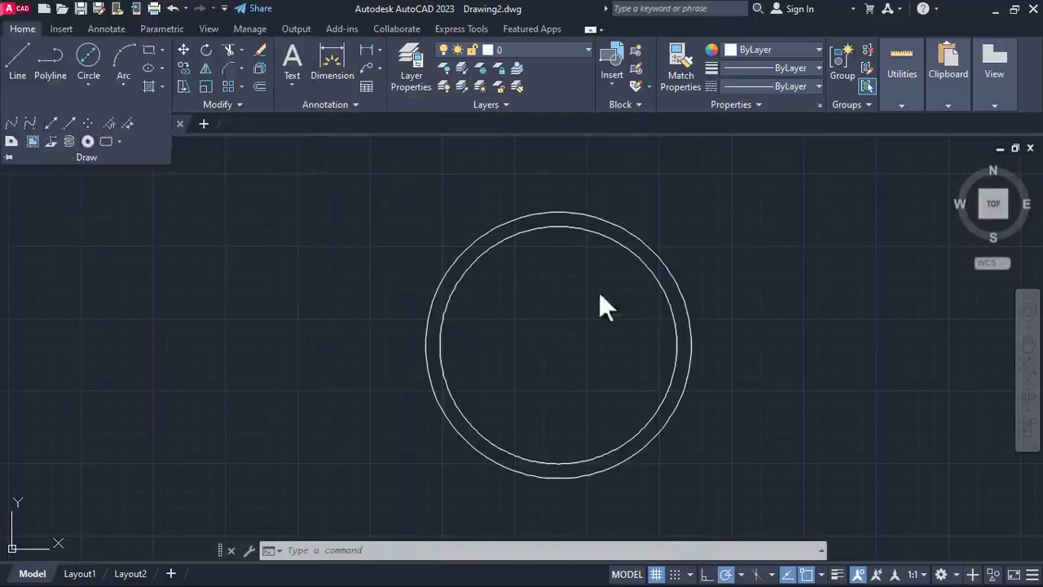
click(558, 344)
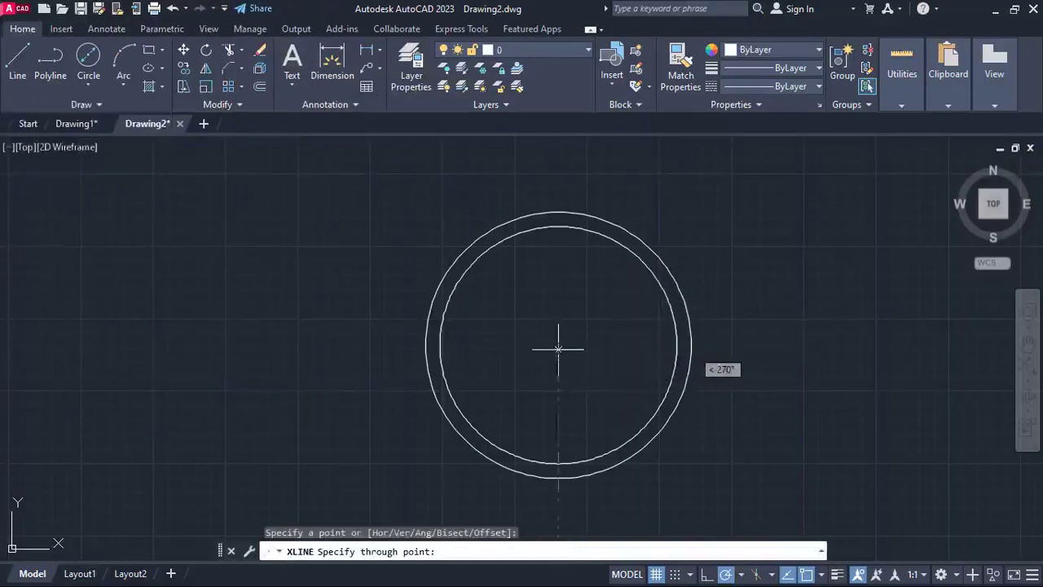
click(558, 342)
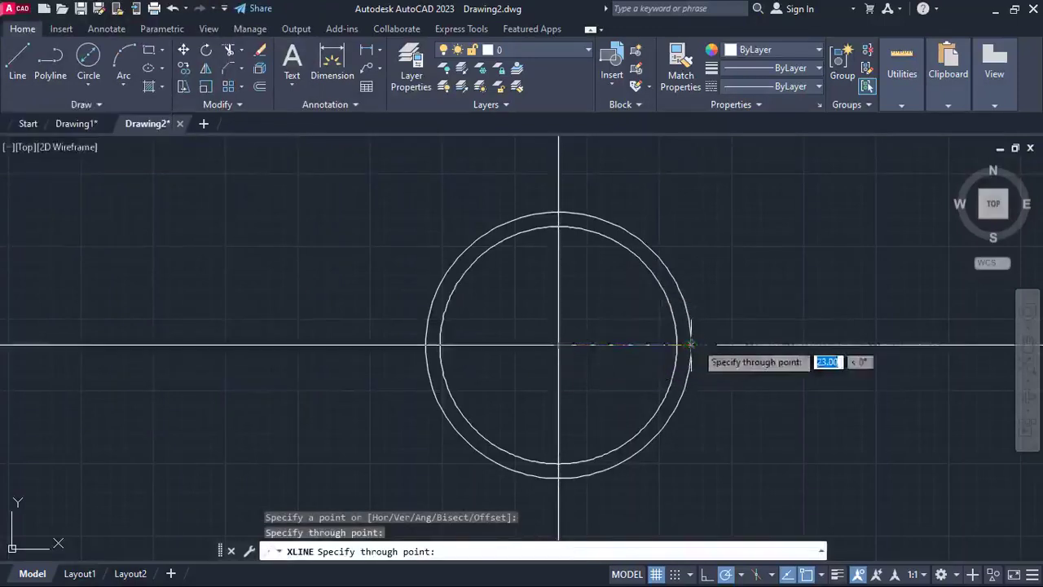
click(768, 345)
key(Escape)
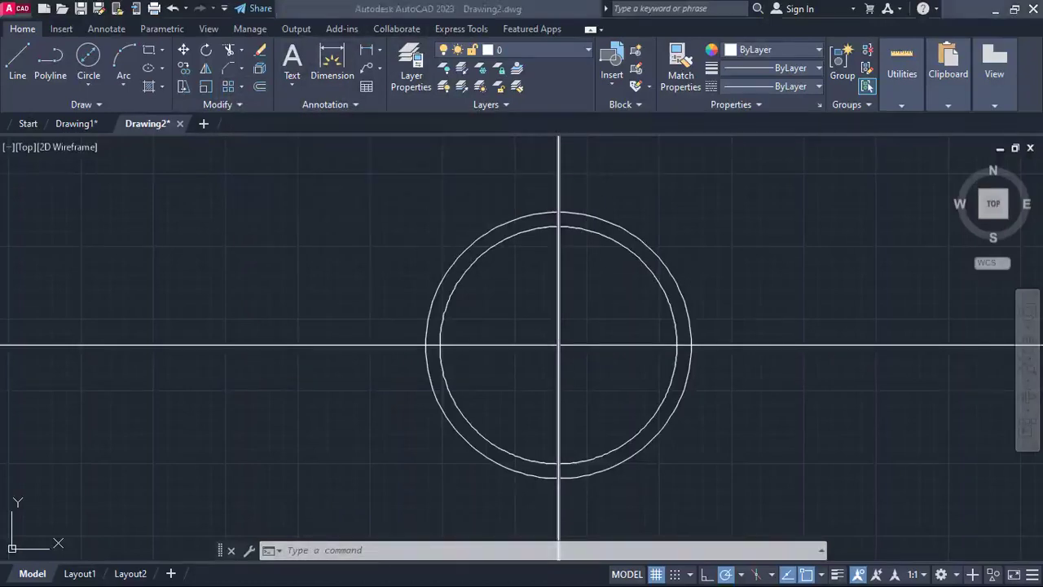
- Check the spoke width and rim arc radius on the wheel drawing in the exercise PDF, and return to Drawing2.dwg in AutoCAD
key(super)
mouse_move(268, 575)
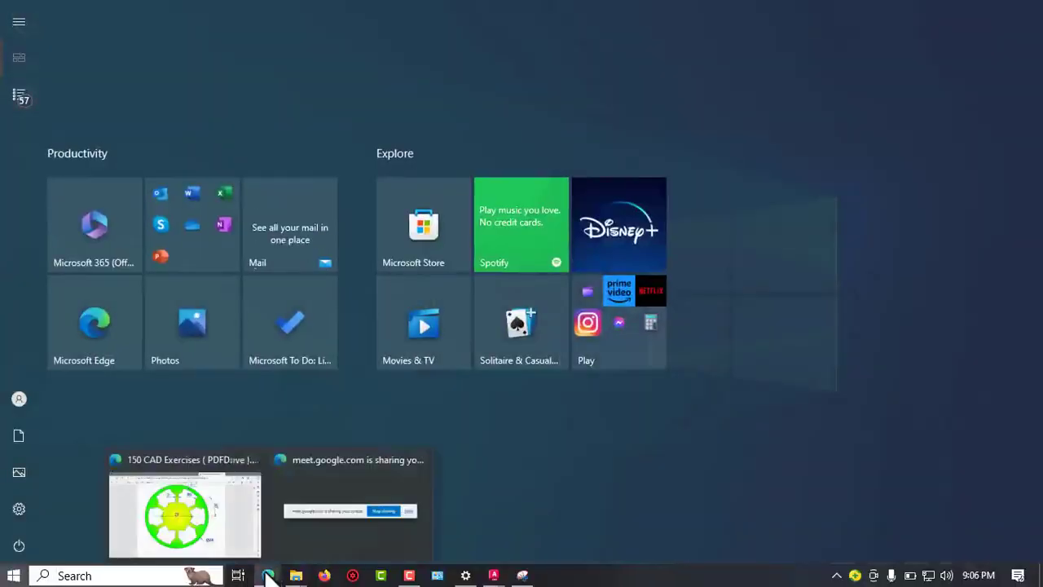
click(203, 536)
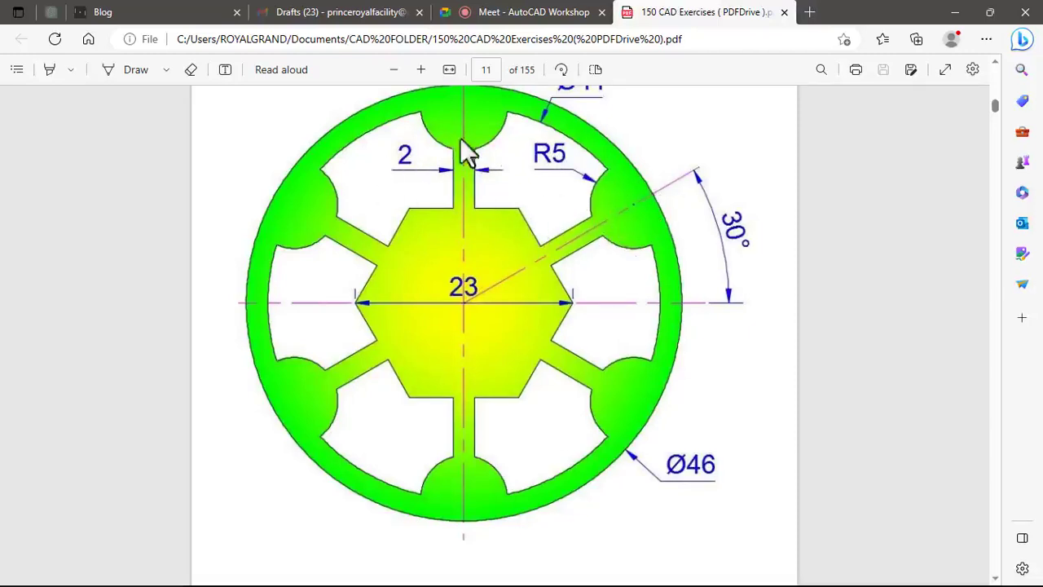
key(alt+Tab)
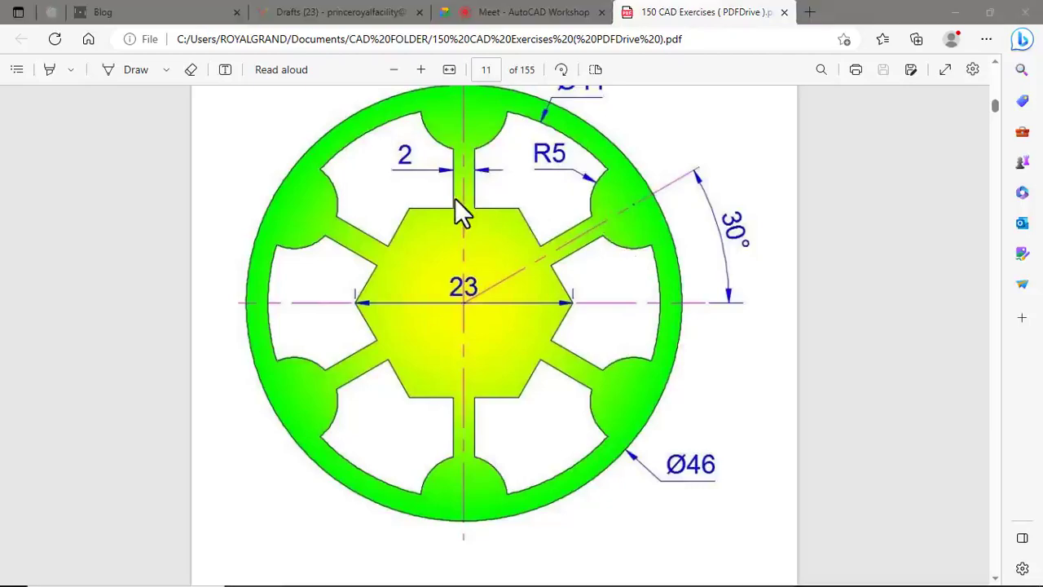
key(super+Tab)
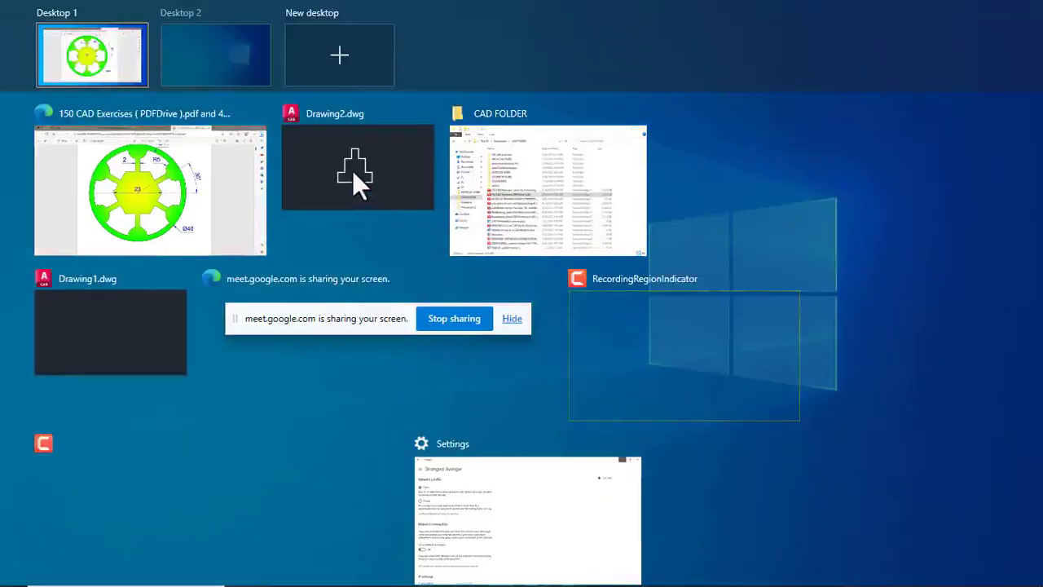
click(382, 186)
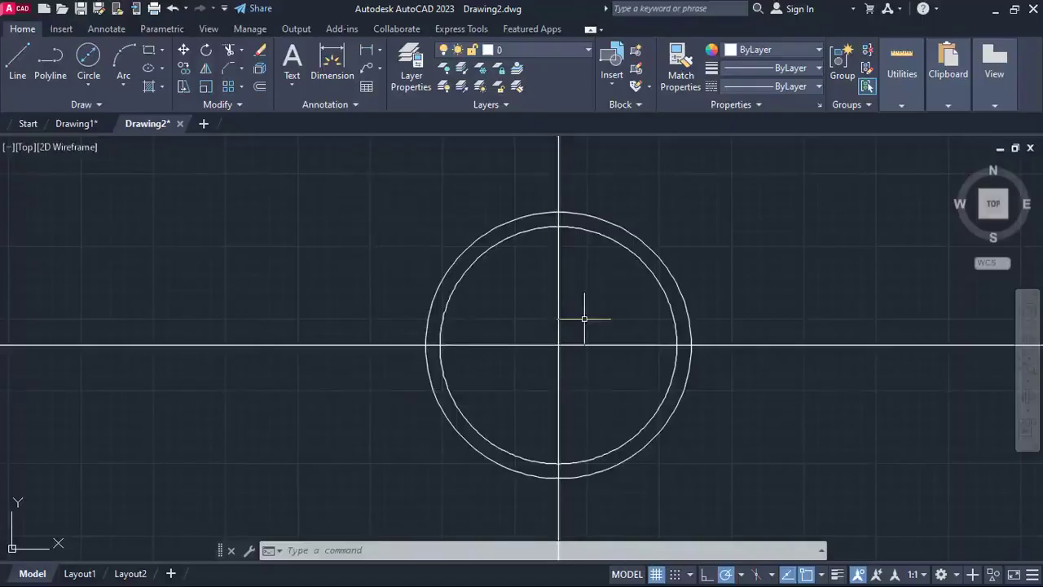
- Draw a circle with a diameter of 5 mm centred where the vertical construction line crosses the top of the inner rim circle
click(86, 59)
scroll(573, 236, up, 2)
scroll(574, 236, up, 2)
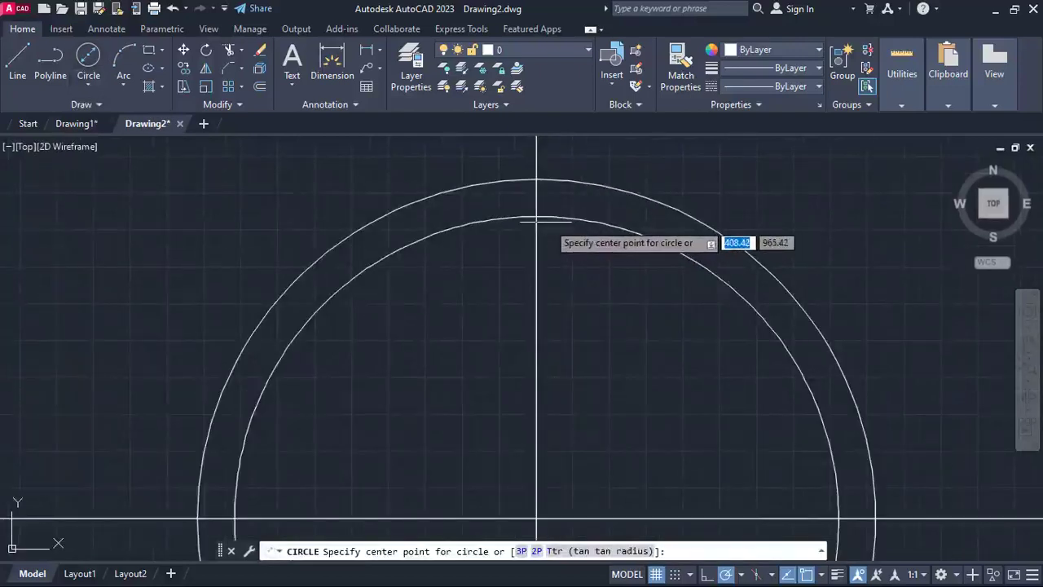
click(535, 216)
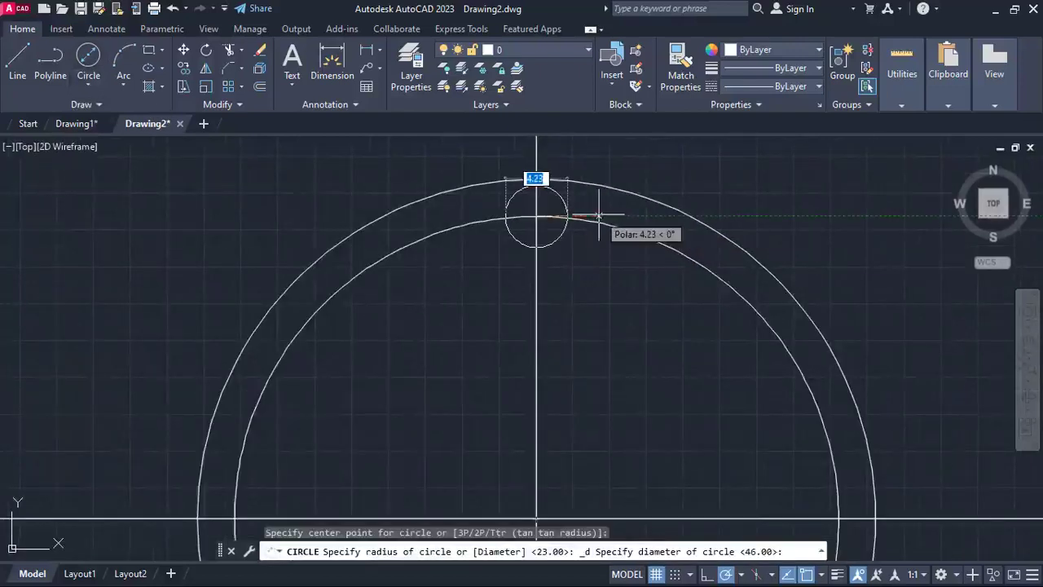
text(5)
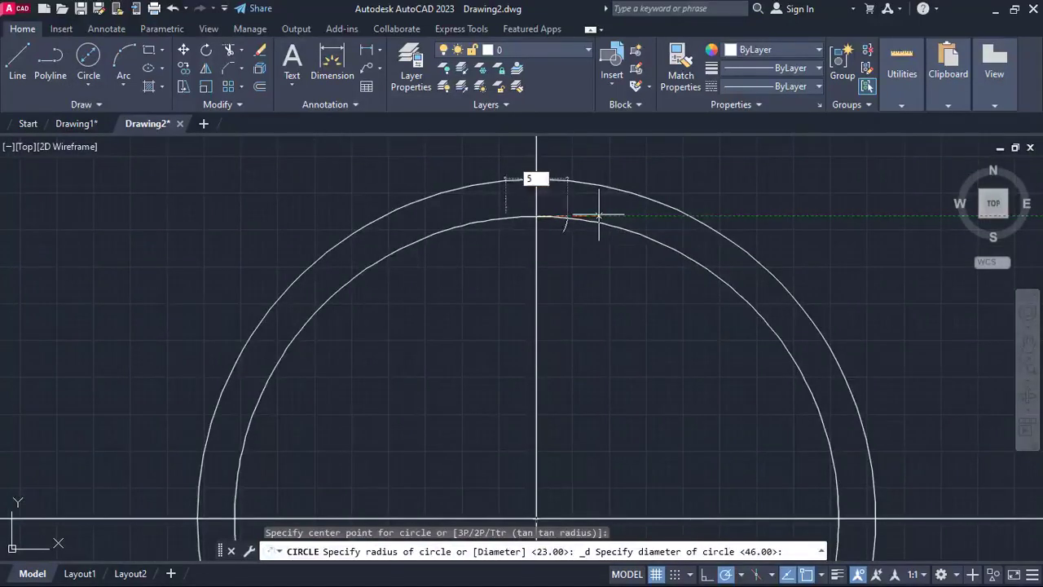
key(Return)
scroll(599, 215, down, 2)
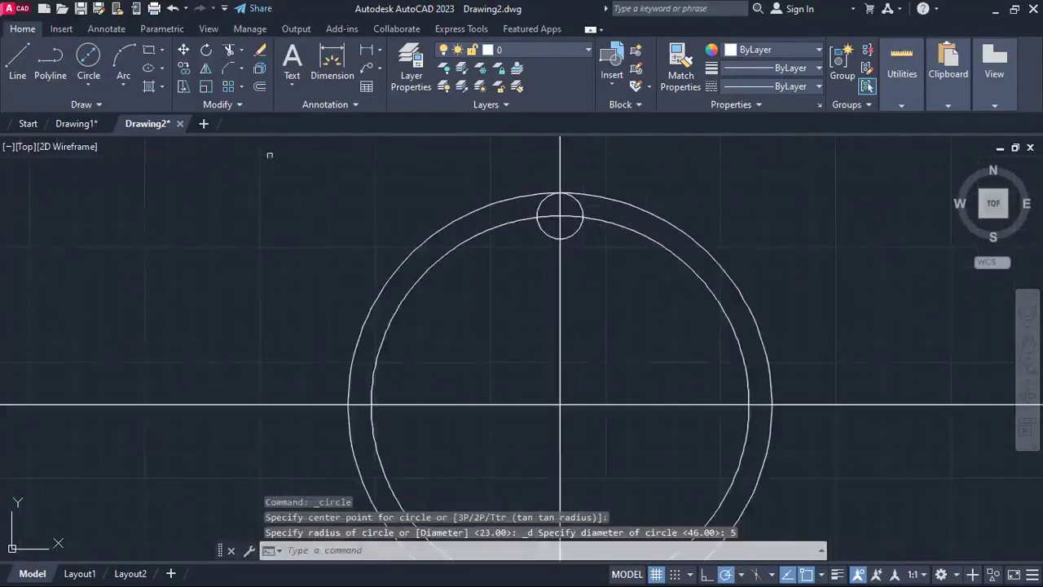
- Offset the vertical construction line by 1 mm to both sides to form the spoke edges
click(257, 88)
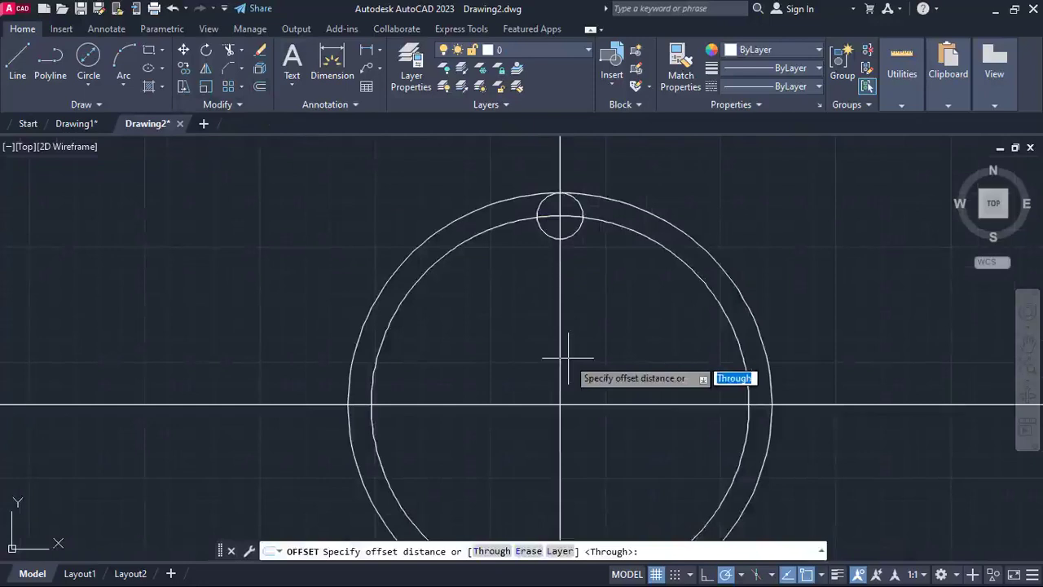
text(1)
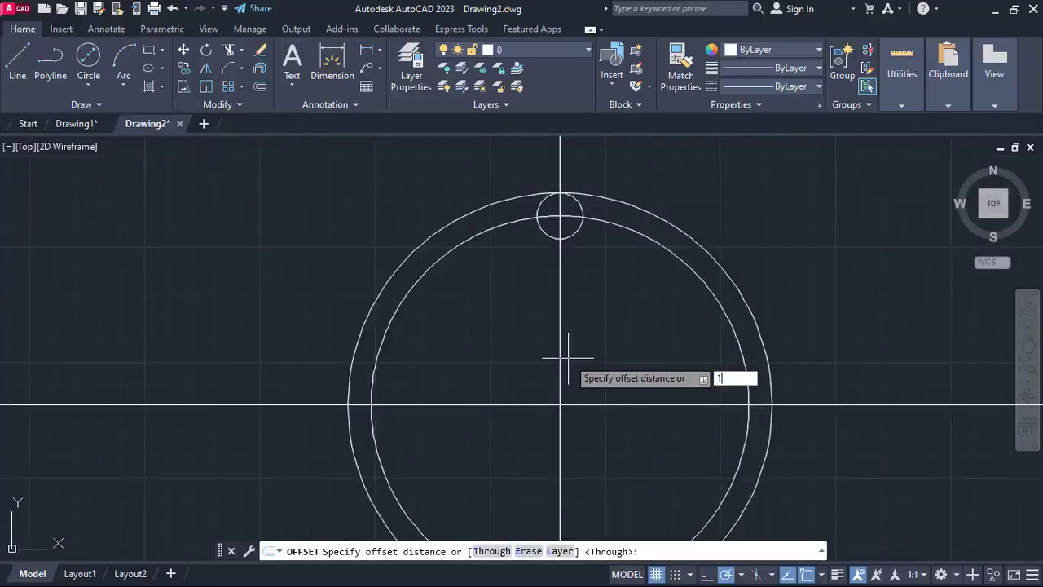
key(Return)
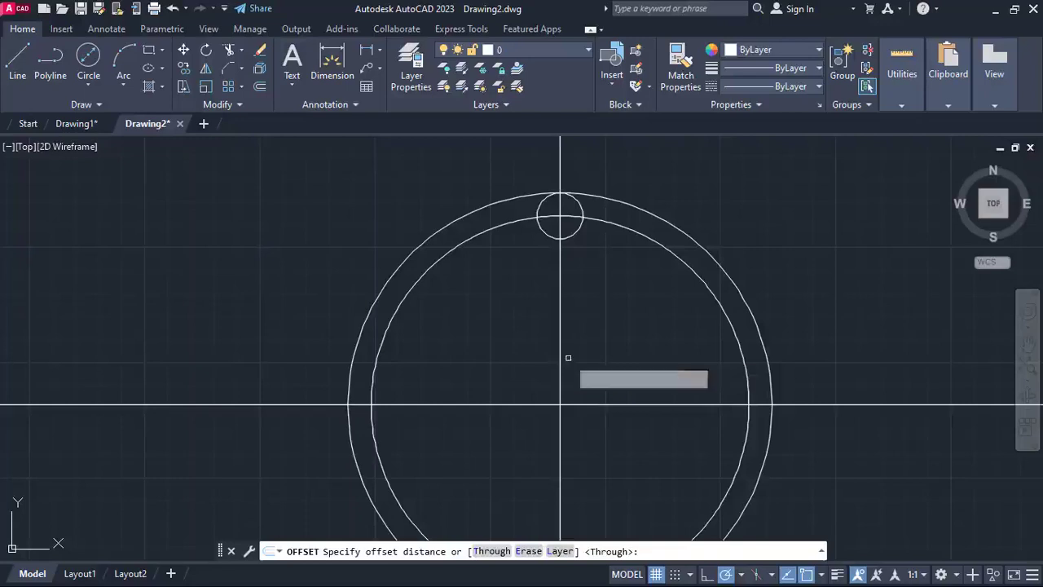
click(560, 352)
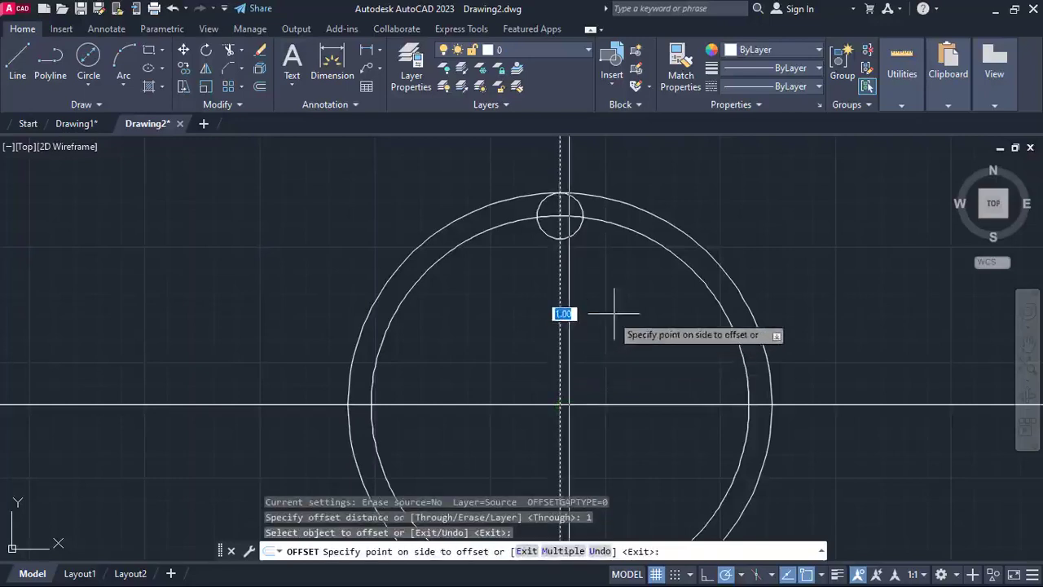
click(839, 241)
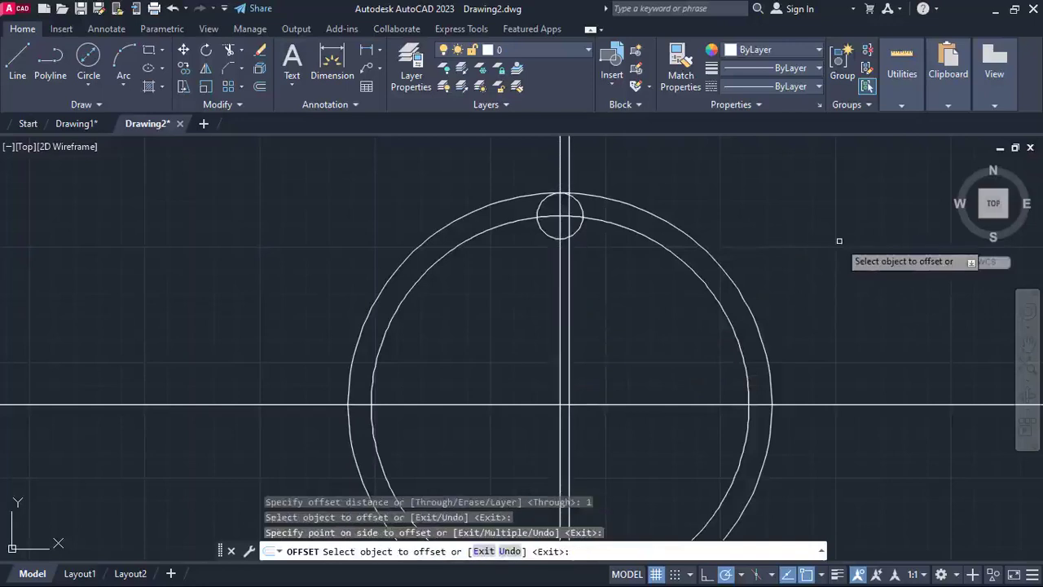
click(559, 297)
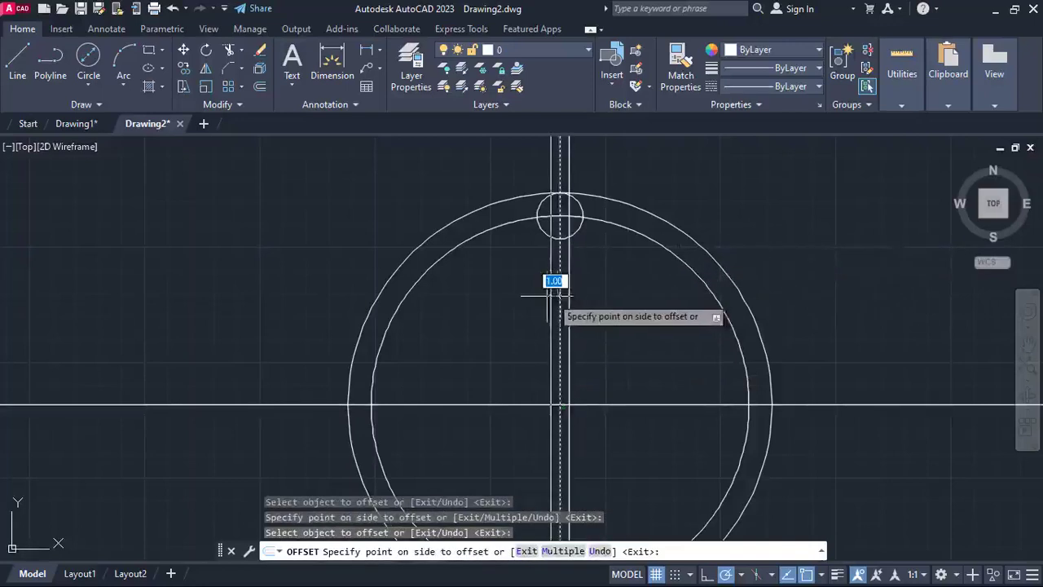
click(500, 296)
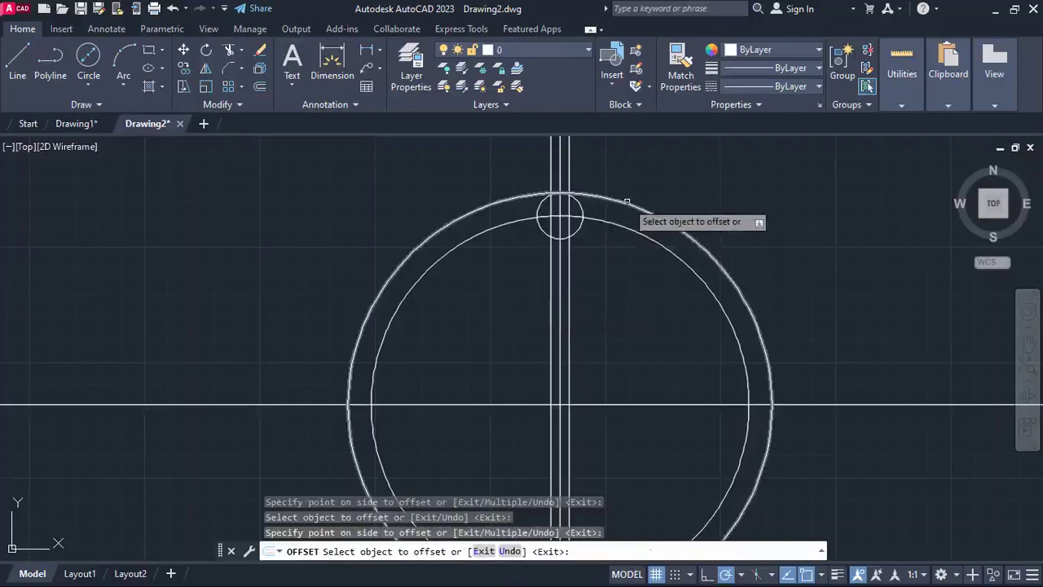
key(Escape)
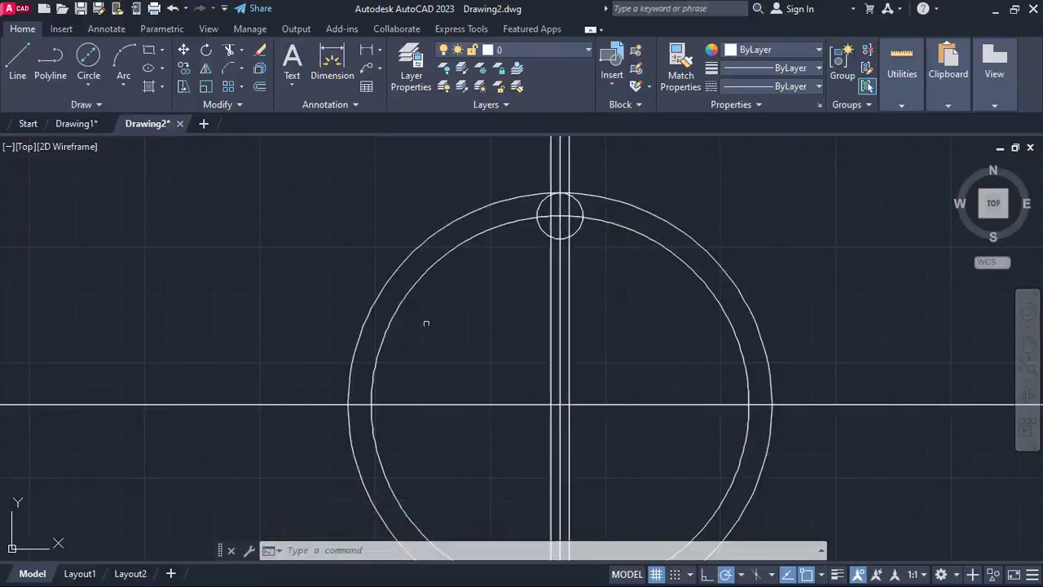
- Draw a six-sided polygon at the rim centre, inscribed in a circle of radius 11.5 mm, taking the hub width from the exercise PDF
click(163, 51)
click(187, 104)
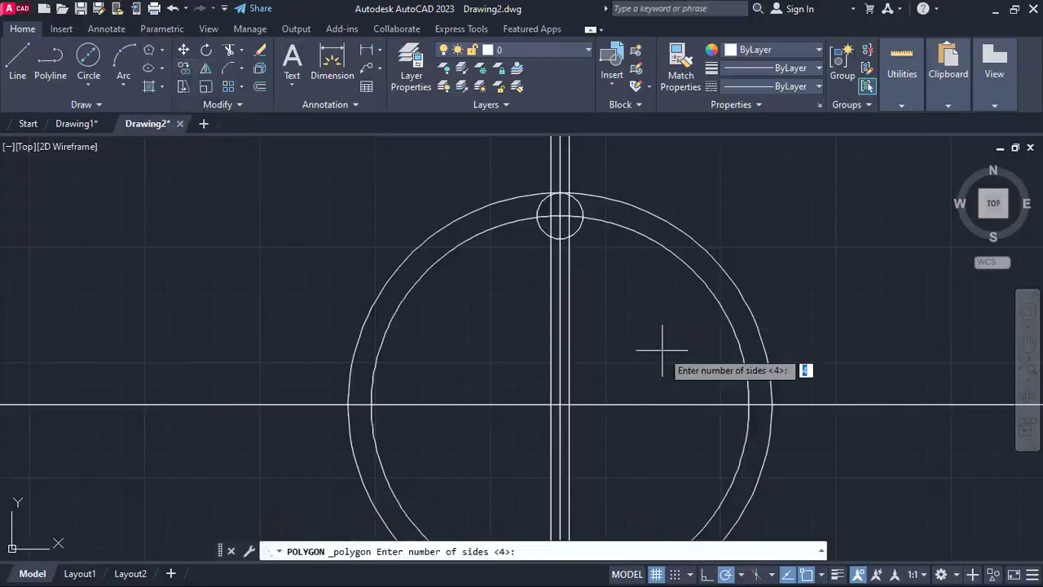
key(Return)
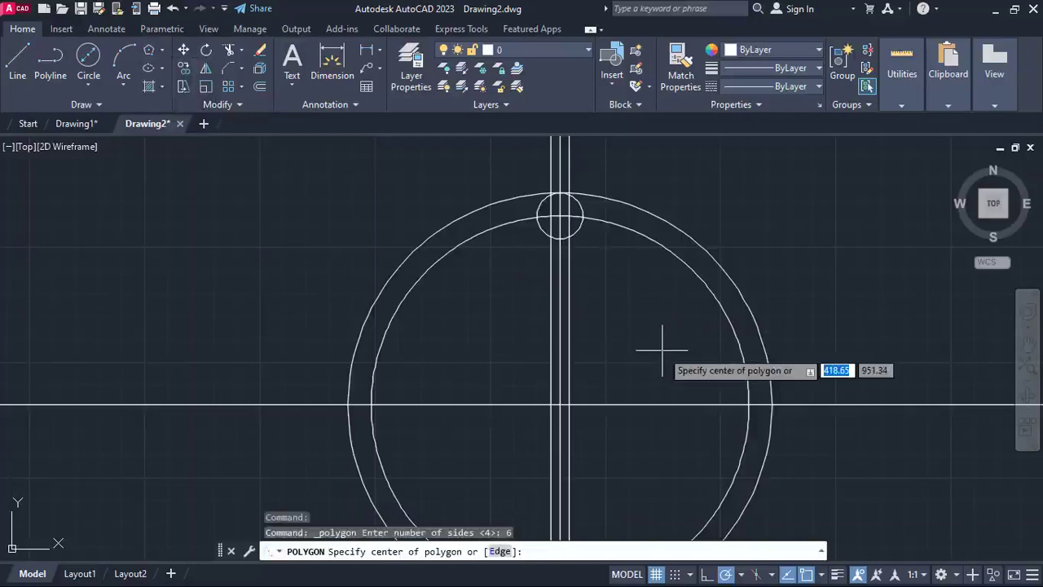
click(560, 404)
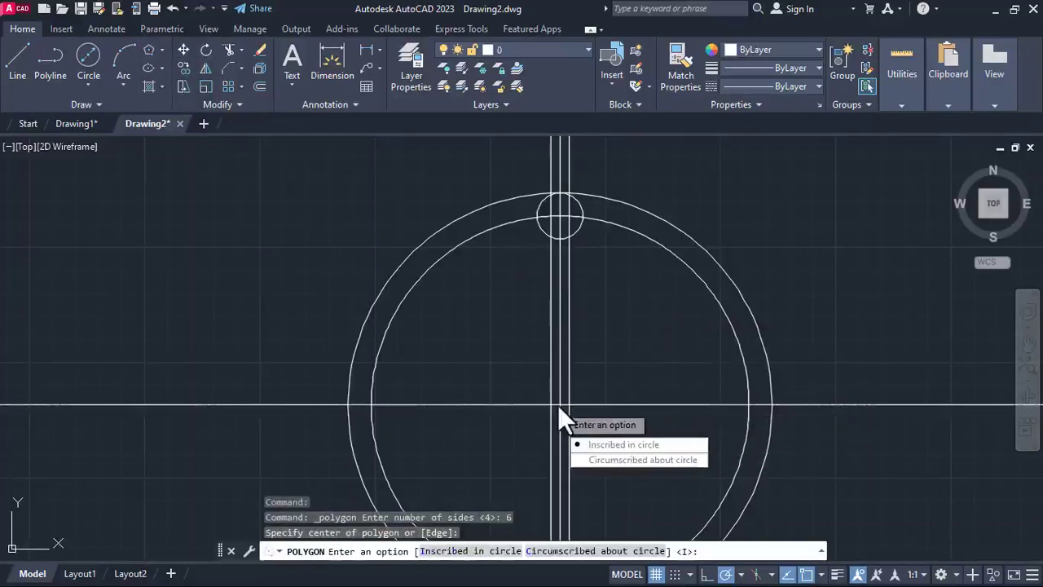
click(619, 444)
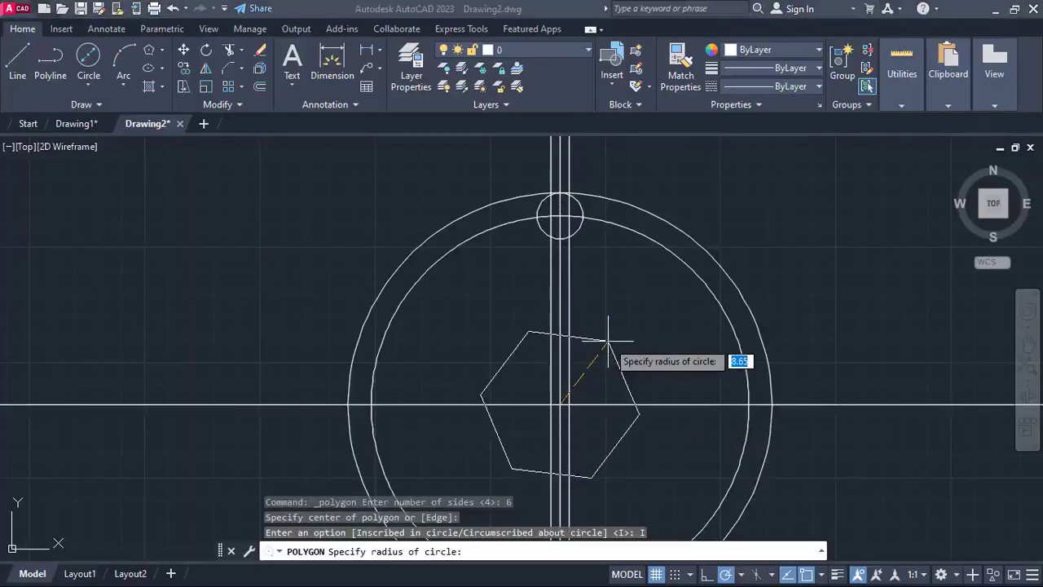
key(alt+Tab)
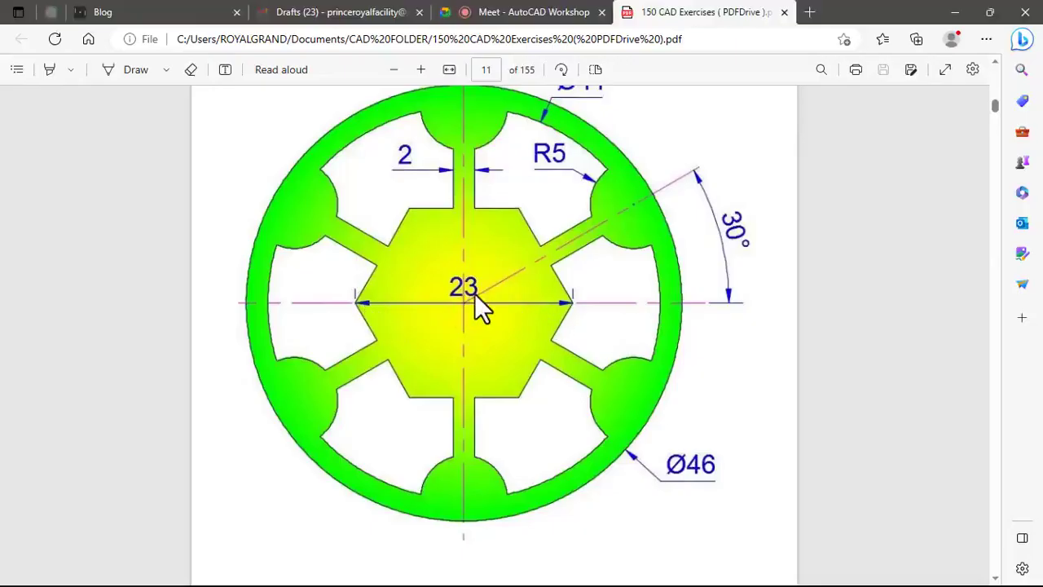
key(alt+Tab)
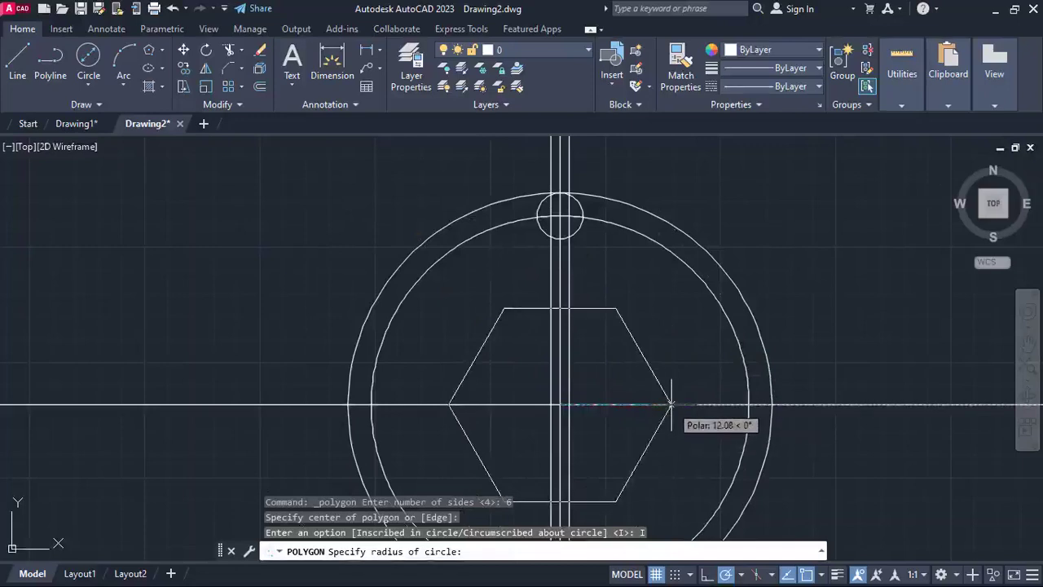
text(11)
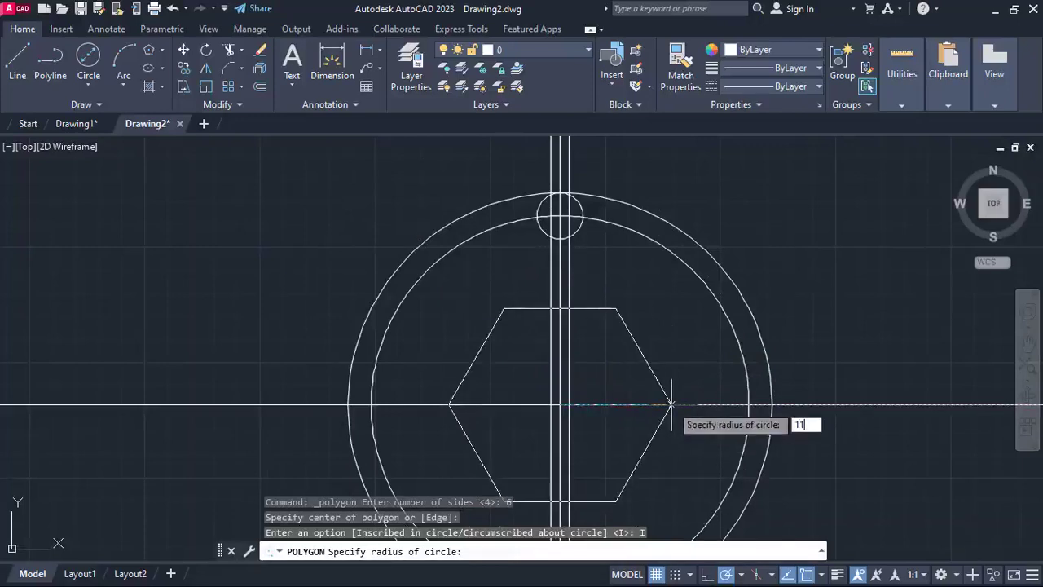
text(.5)
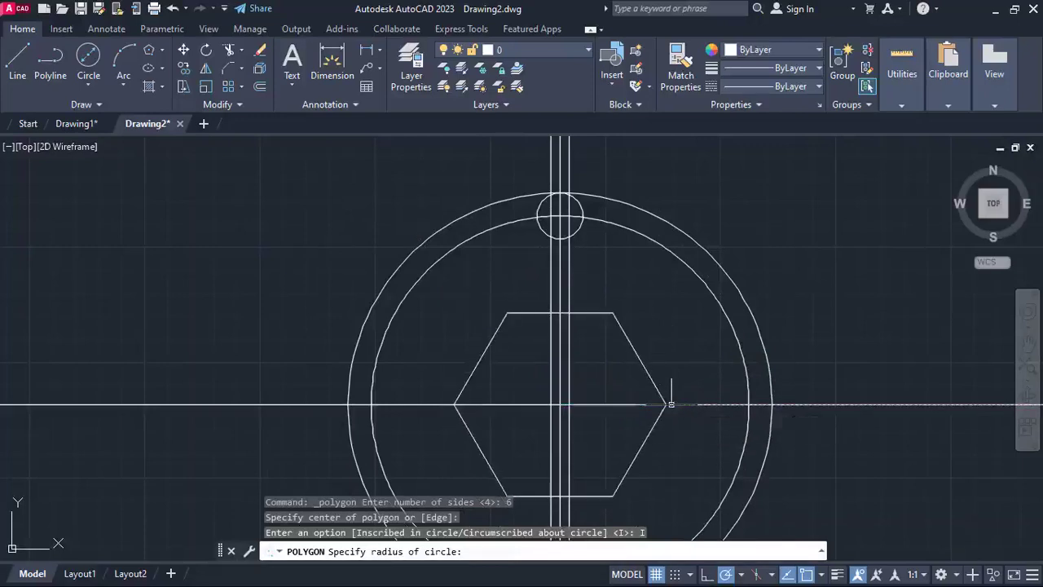
key(Return)
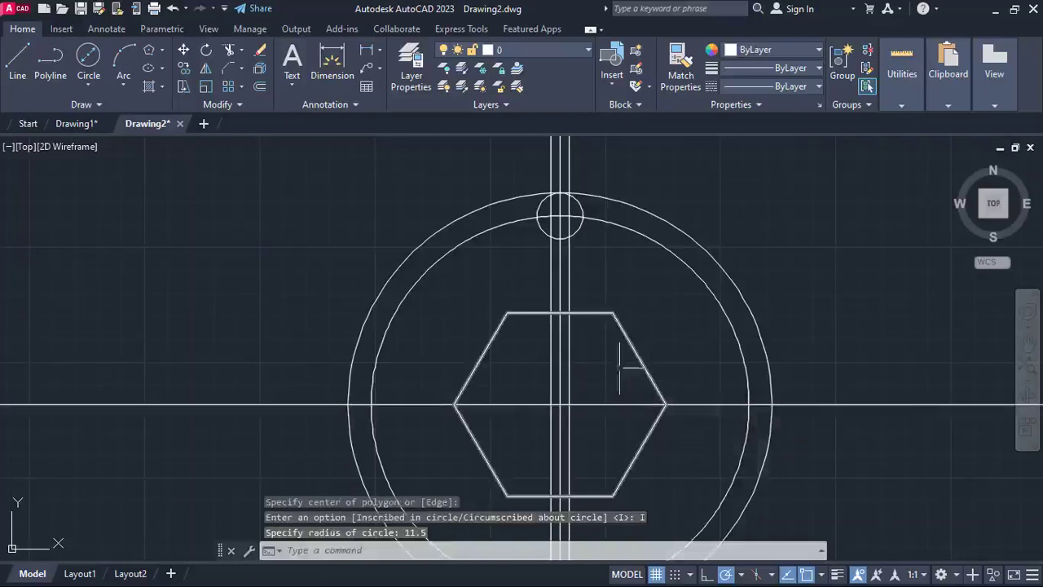
- Trim the upper part of the small circle and the three vertical lines between the two rim circles at the wheel's top
click(228, 50)
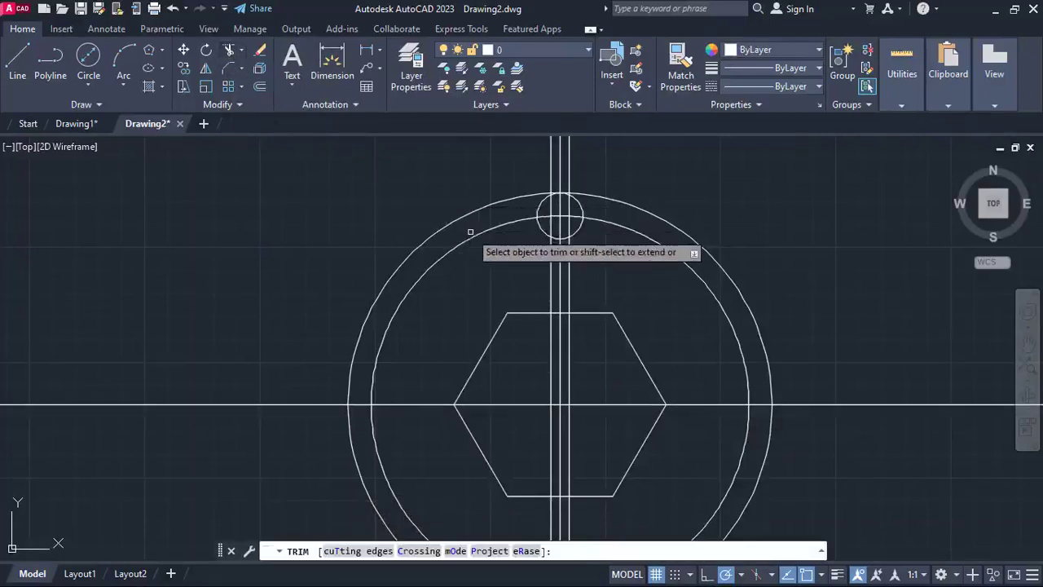
click(563, 236)
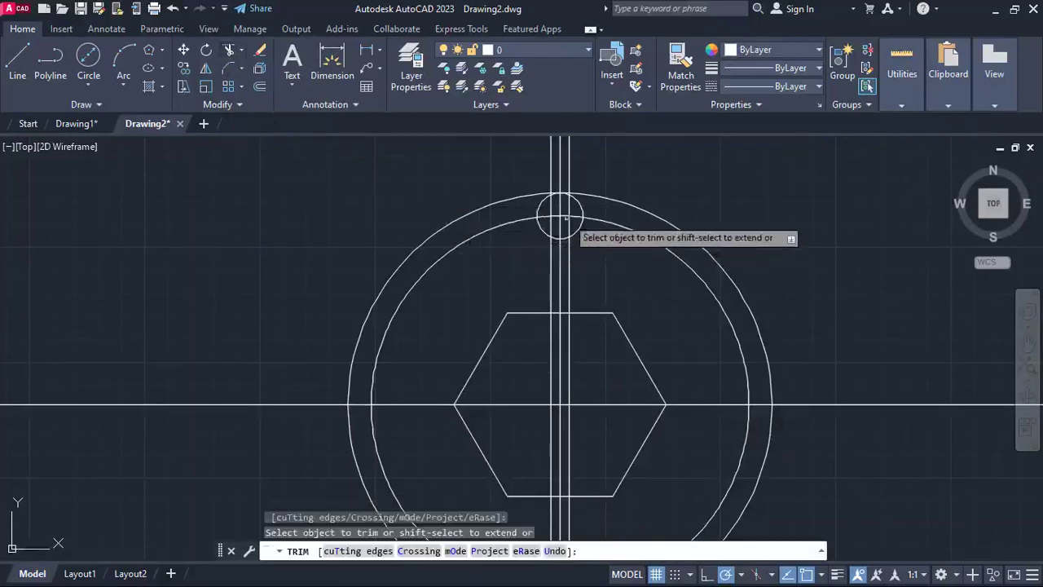
scroll(568, 215, up, 2)
click(588, 171)
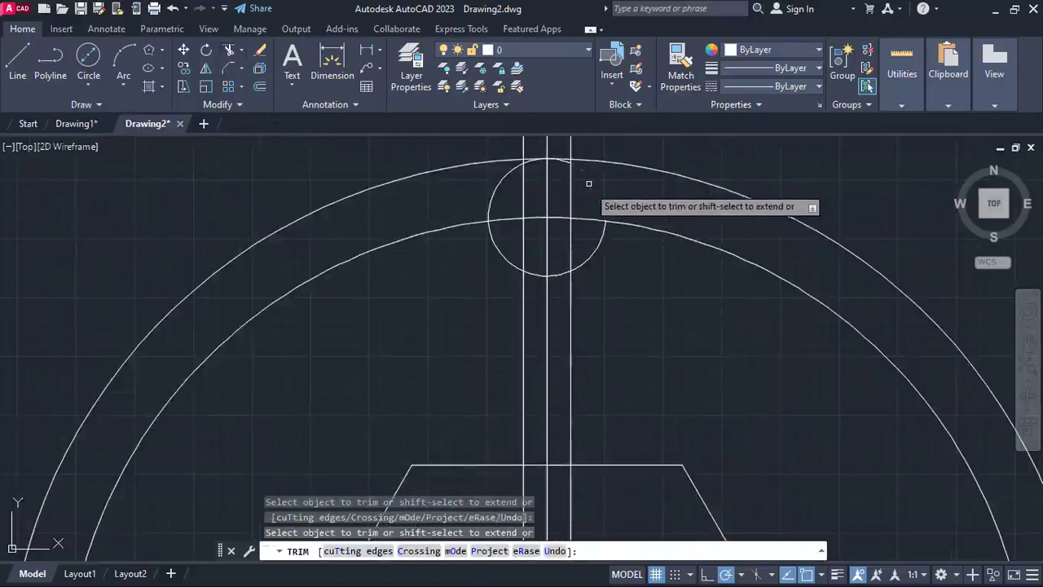
click(572, 199)
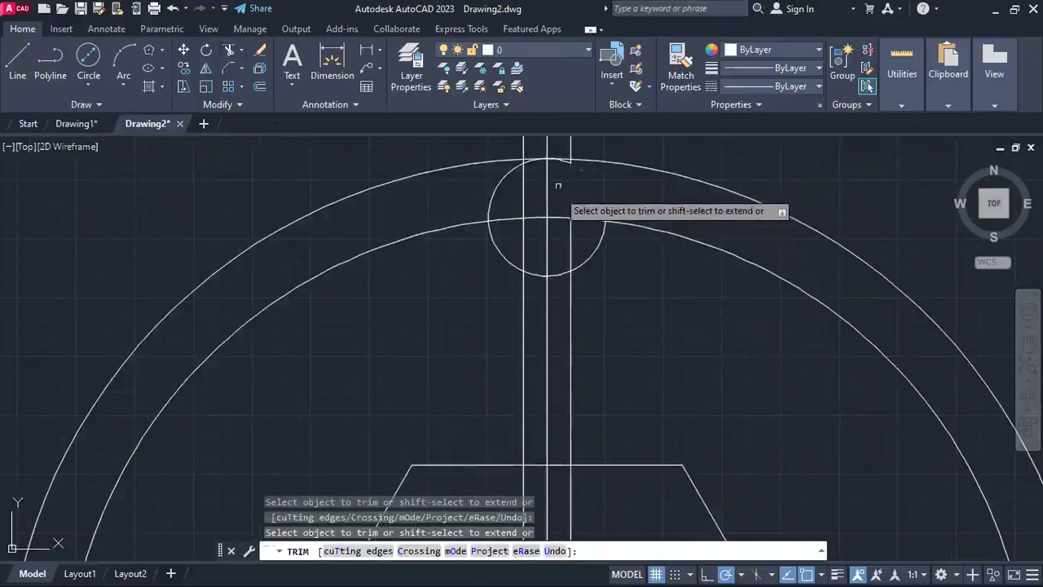
click(547, 193)
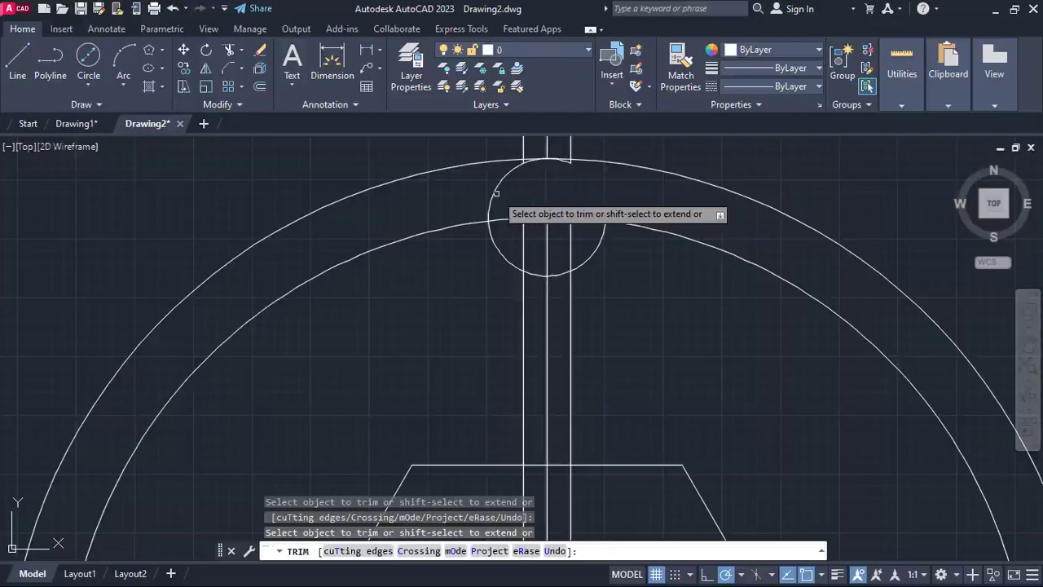
click(493, 198)
- Trim the inner rim circle and the three vertical lines where they run inside the remaining lower half of the small circle
click(509, 219)
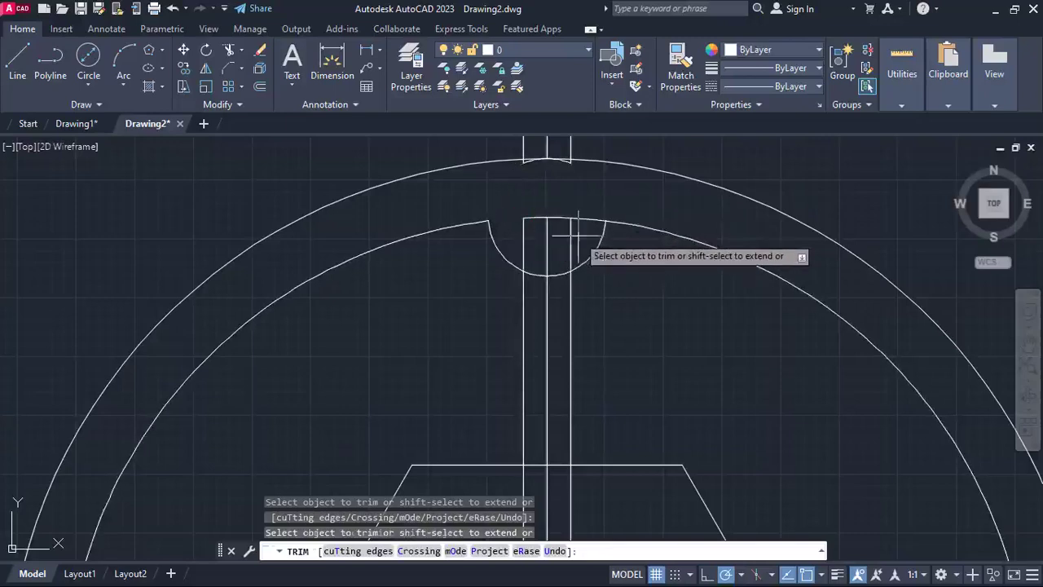
drag(578, 235, 526, 219)
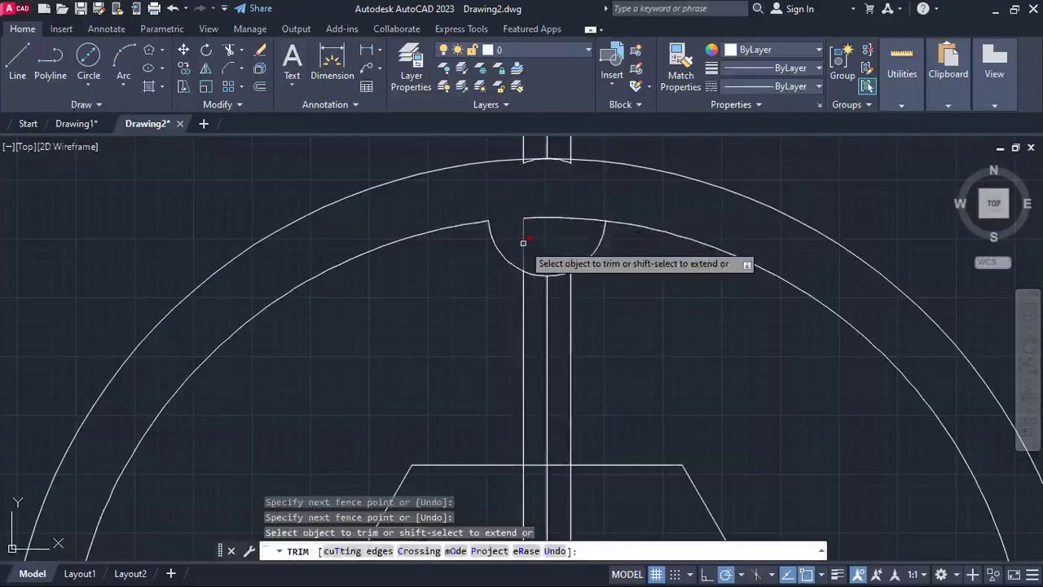
click(523, 242)
click(542, 218)
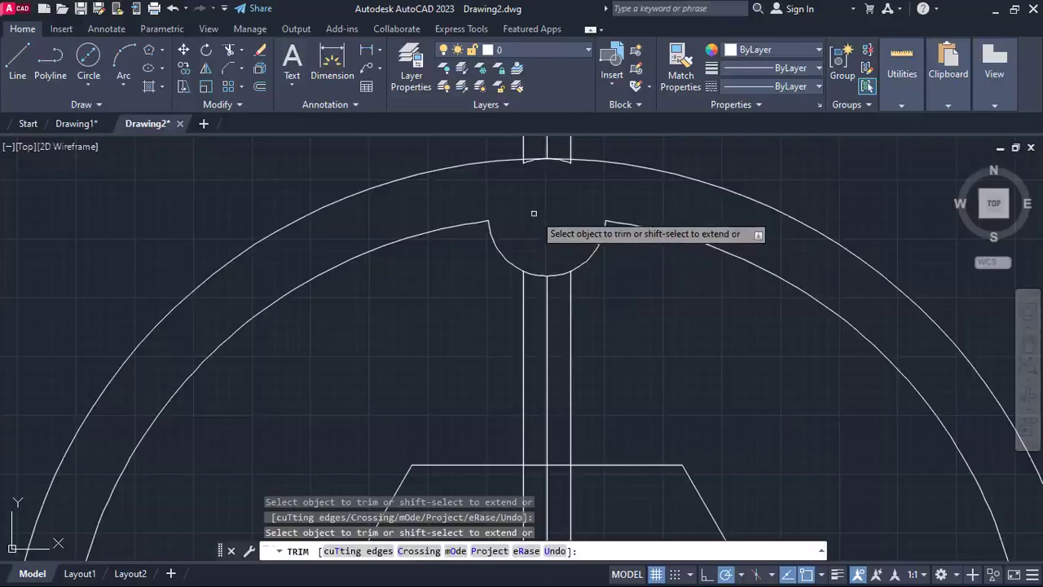
key(Escape)
- Check the spoke opening in the exercise PDF, return to AutoCAD, and trim the rim arc between the two spoke edges
click(229, 52)
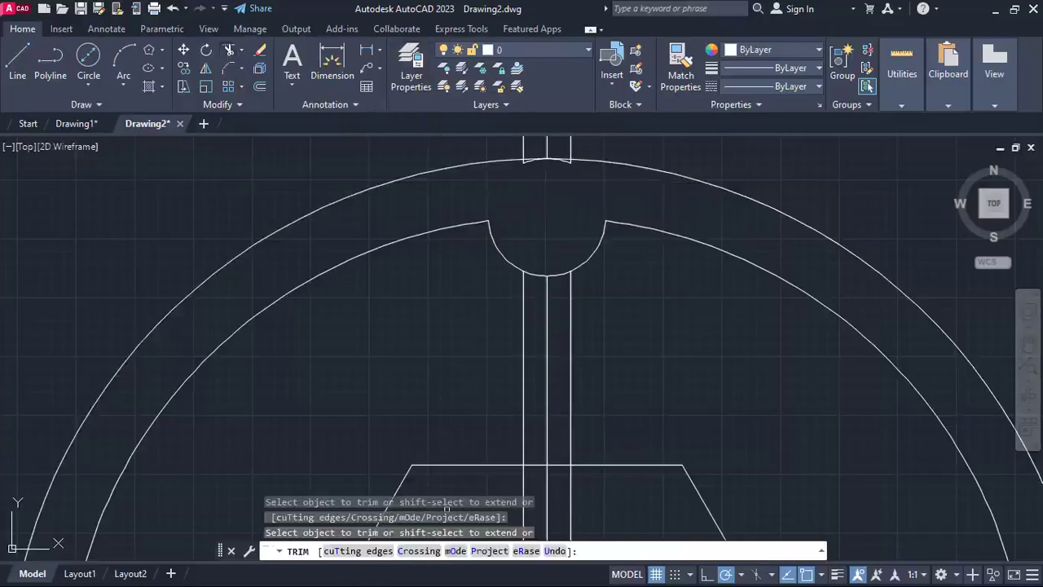
key(super)
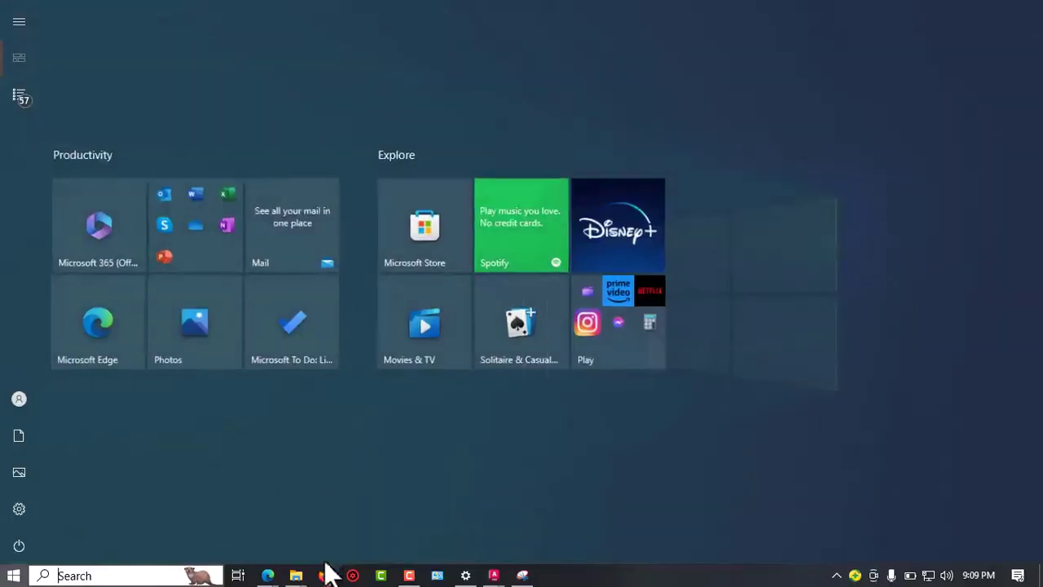
mouse_move(268, 570)
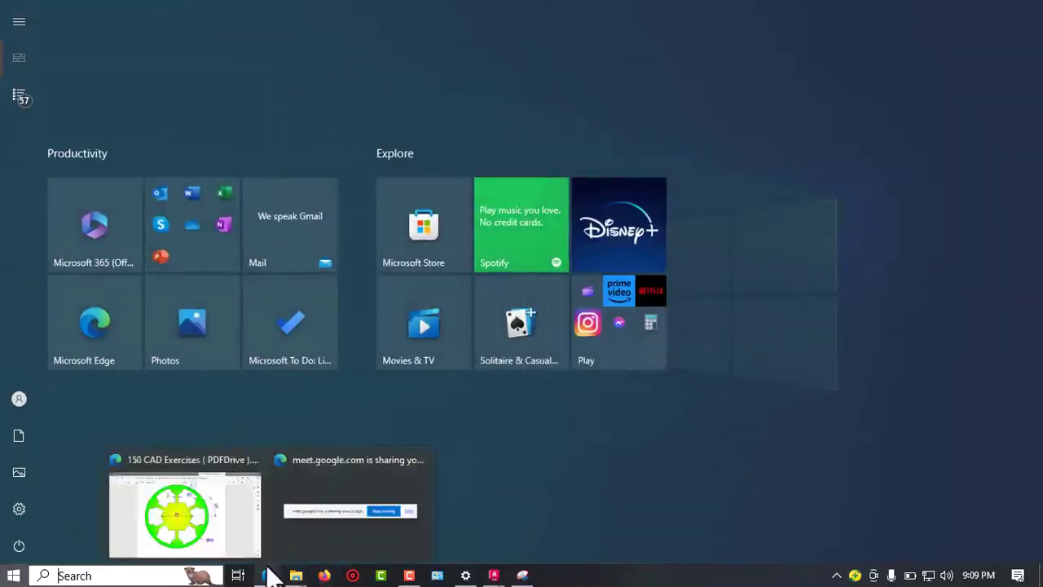
click(208, 533)
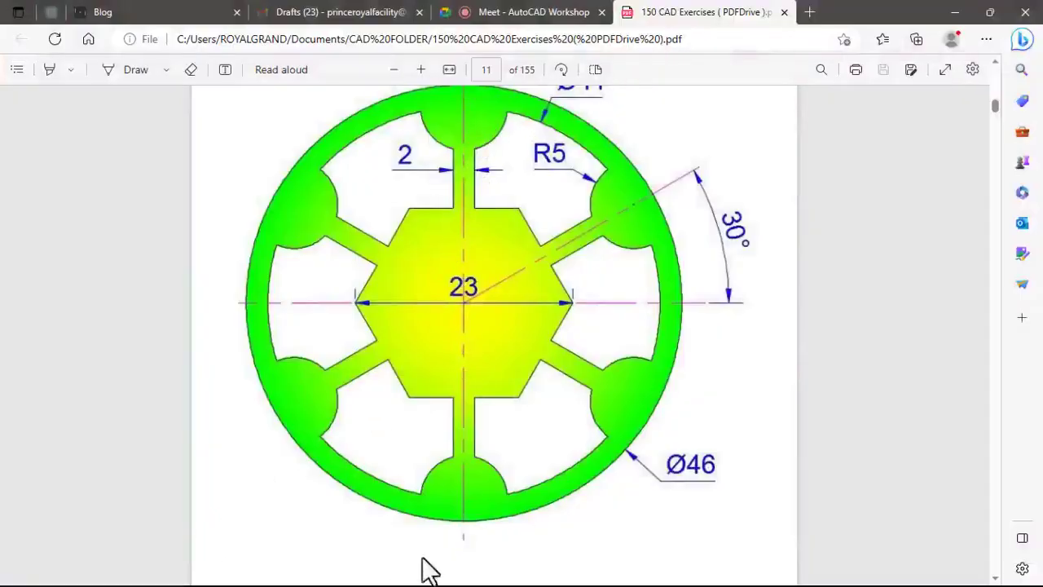
key(super)
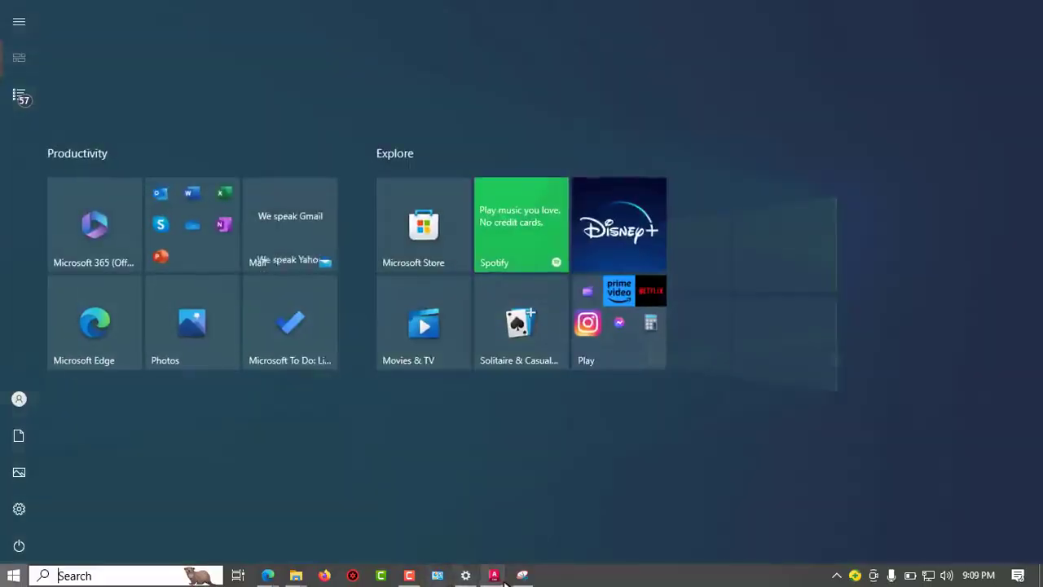
mouse_move(493, 573)
click(540, 531)
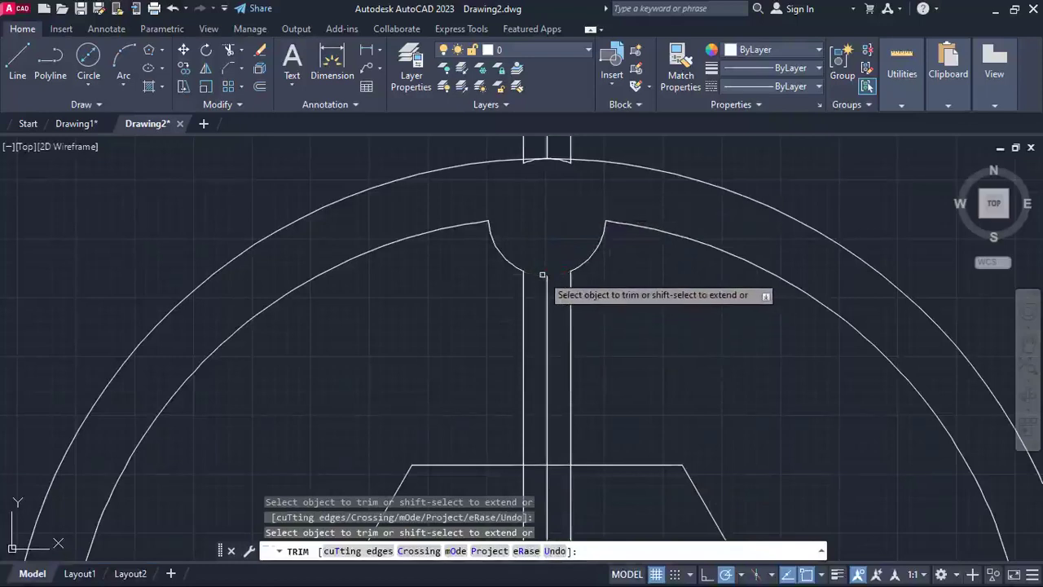
key(Escape)
- Trim the three vertical lines inside the upper half of the hexagon and the hexagon's top edge between the spoke edges
scroll(552, 259, down, 2)
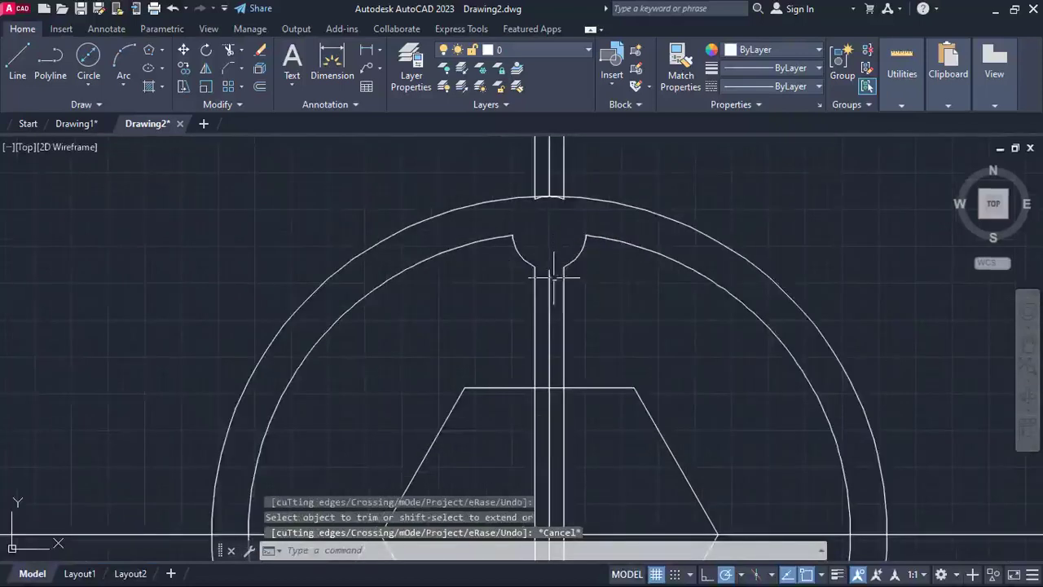
text(tr)
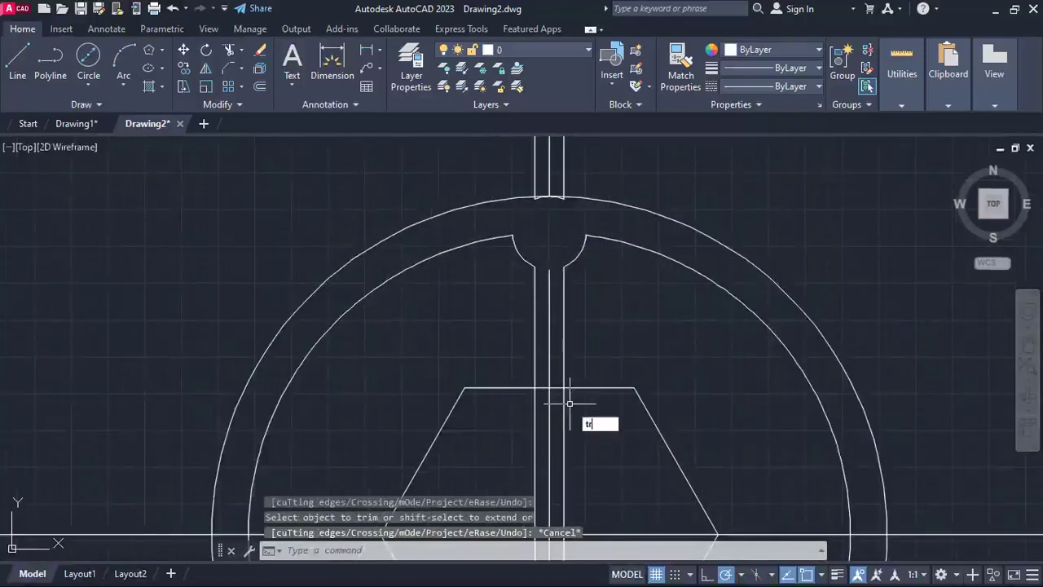
key(Return)
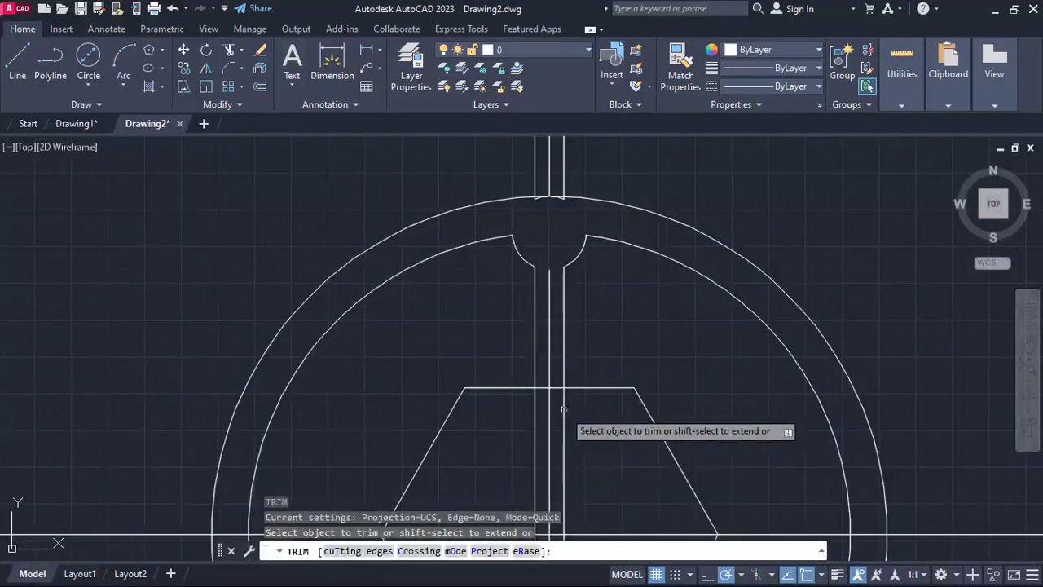
click(562, 400)
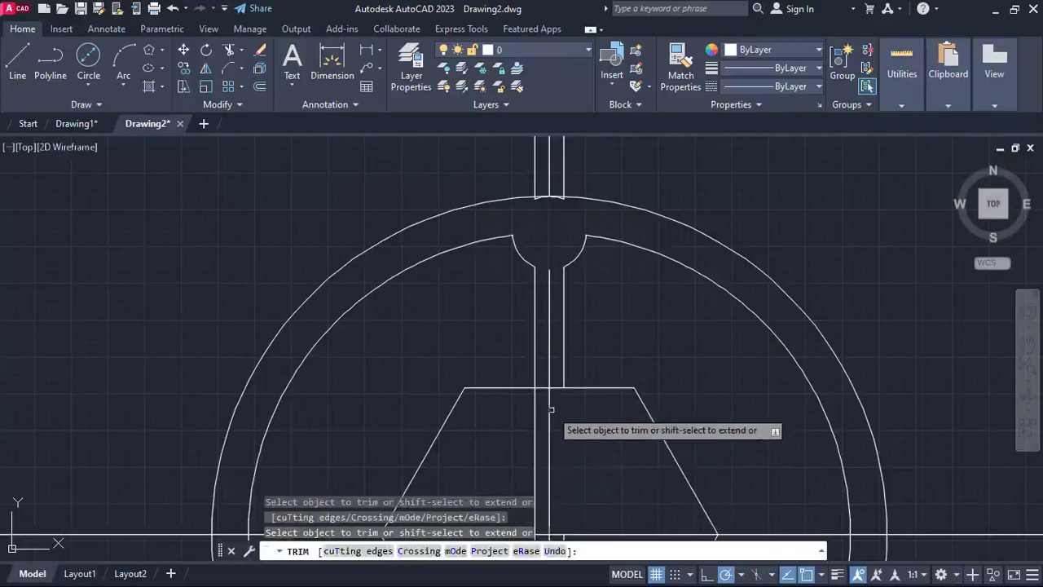
click(549, 409)
click(536, 414)
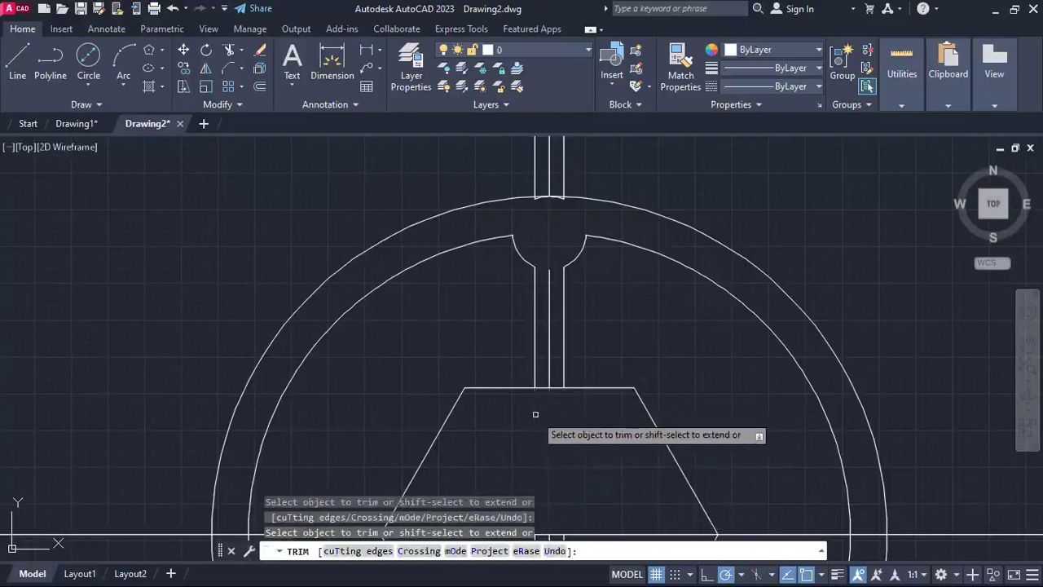
scroll(546, 388, up, 2)
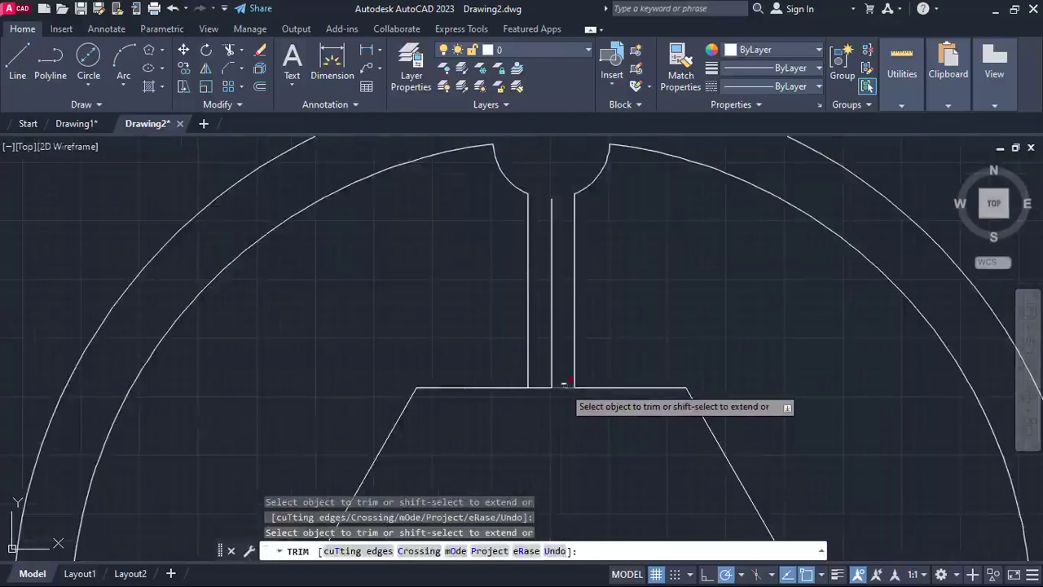
click(544, 387)
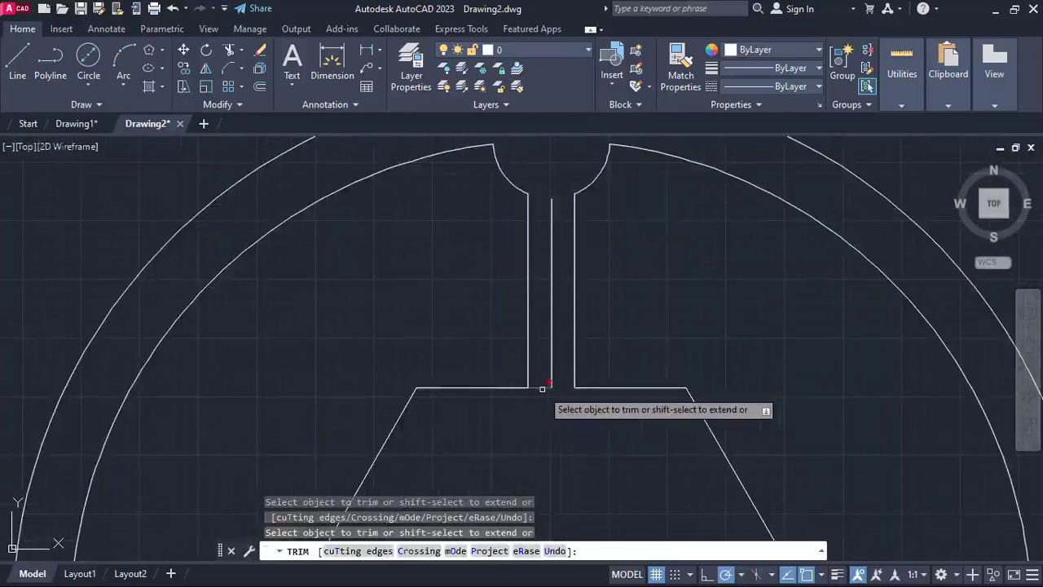
key(Escape)
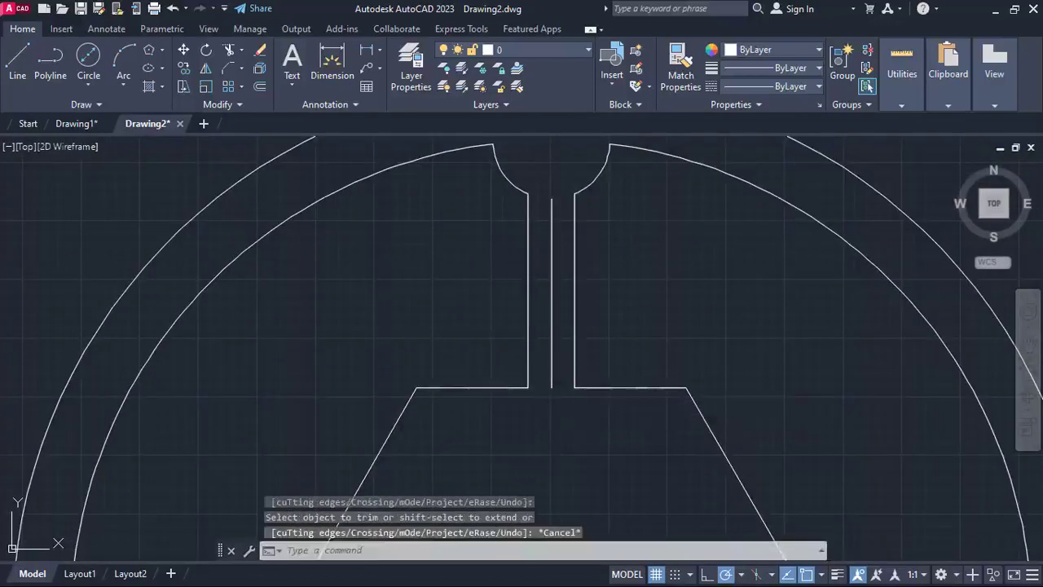
- Erase the leftover centre line between the two edges of the top spoke
click(551, 368)
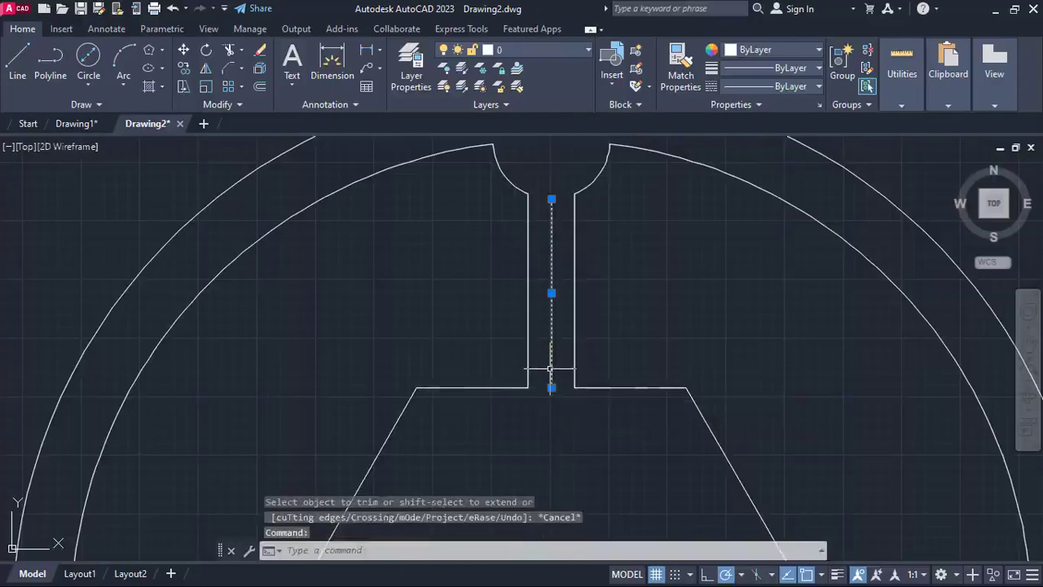
right_click(578, 307)
click(614, 292)
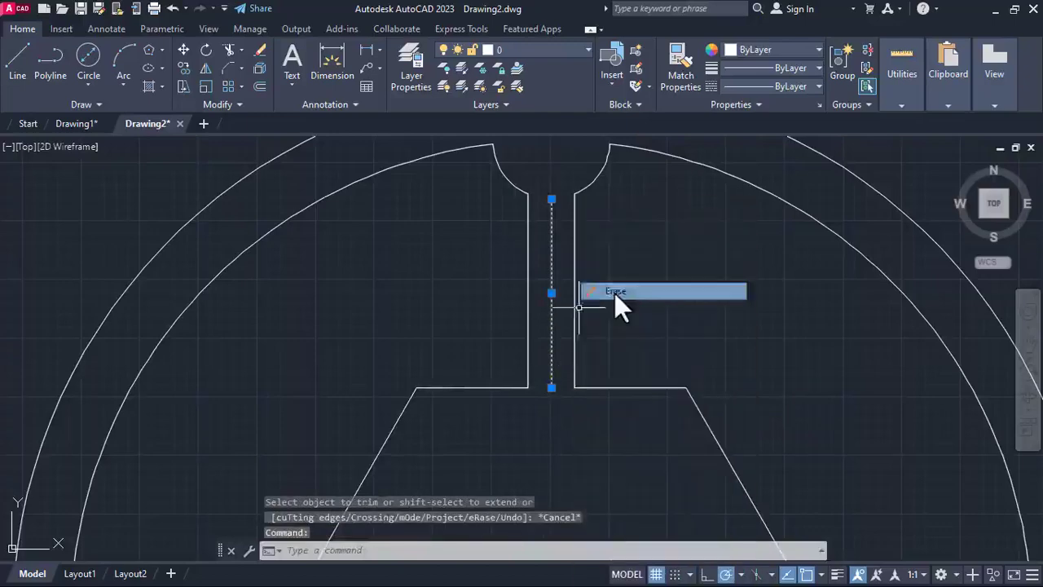
- Erase the three vertical lines above the outer rim circle and the leftover arc piece just beneath its top
middle_drag(614, 291, 583, 490)
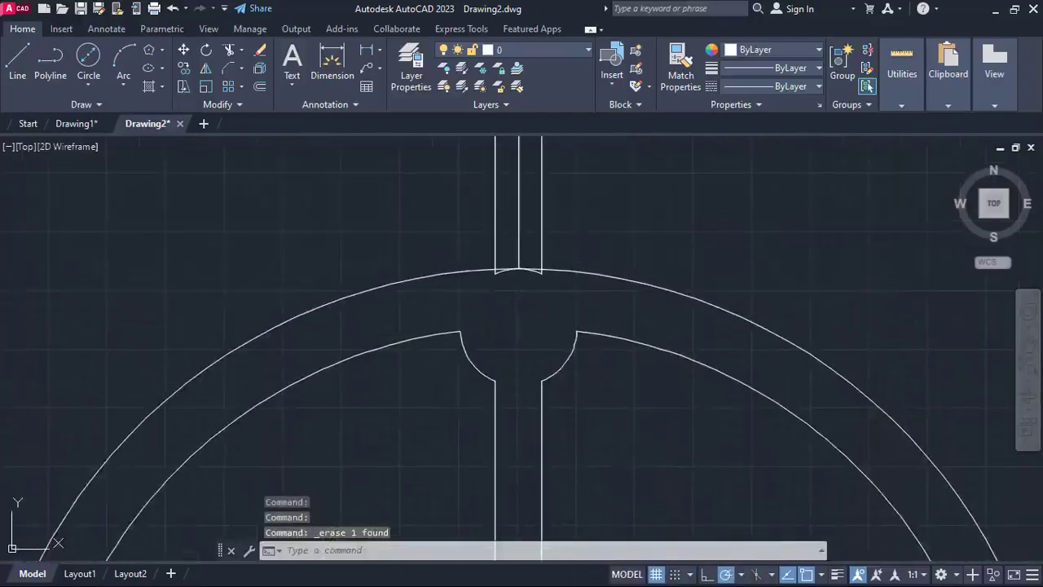
click(577, 242)
click(483, 205)
right_click(621, 205)
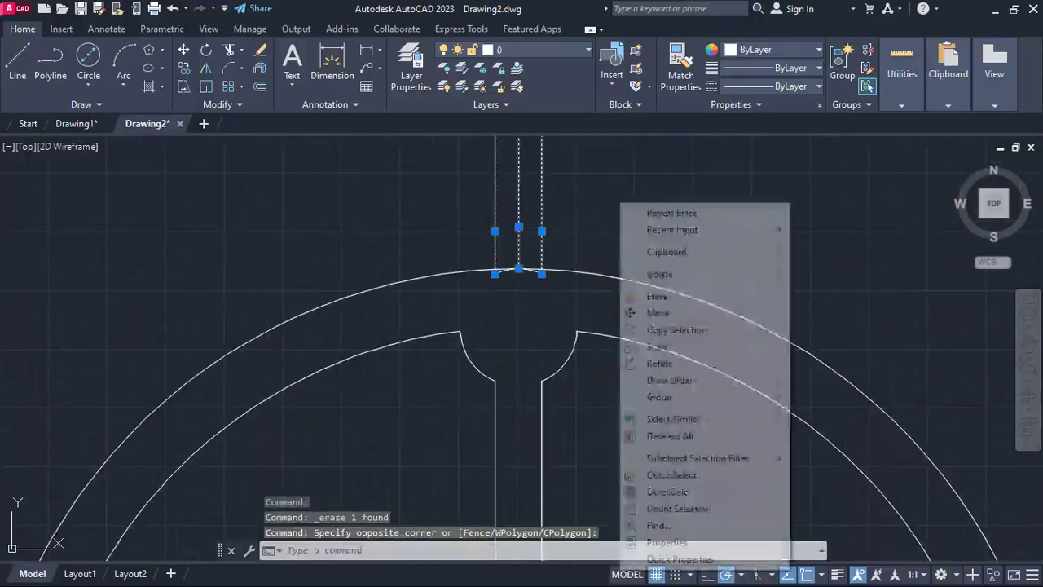
click(657, 296)
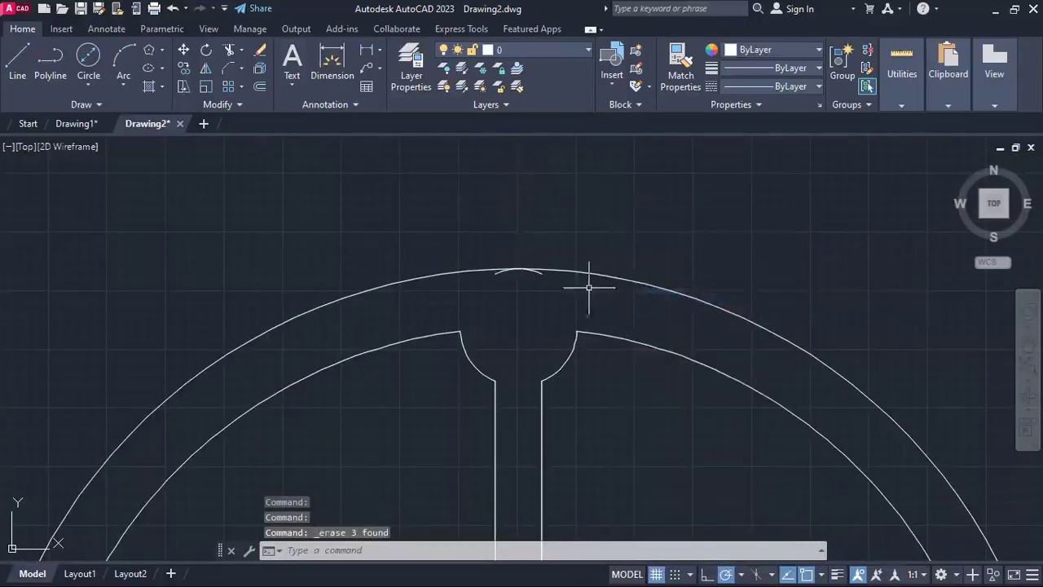
scroll(578, 281, up, 2)
click(535, 270)
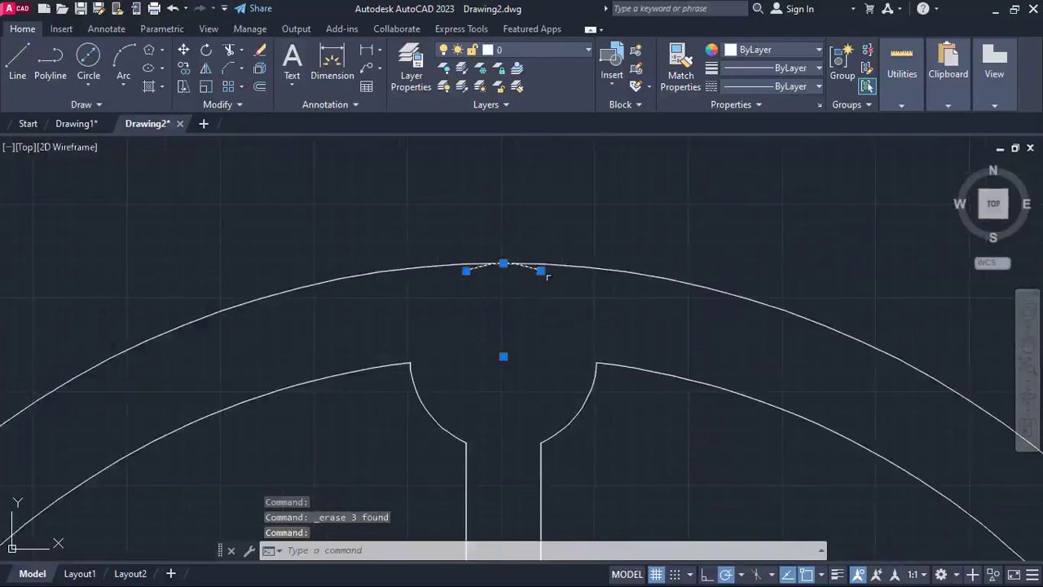
right_click(551, 295)
click(604, 290)
- Erase the three vertical lines in the wheel's lower half and the horizontal construction line
scroll(610, 343, down, 5)
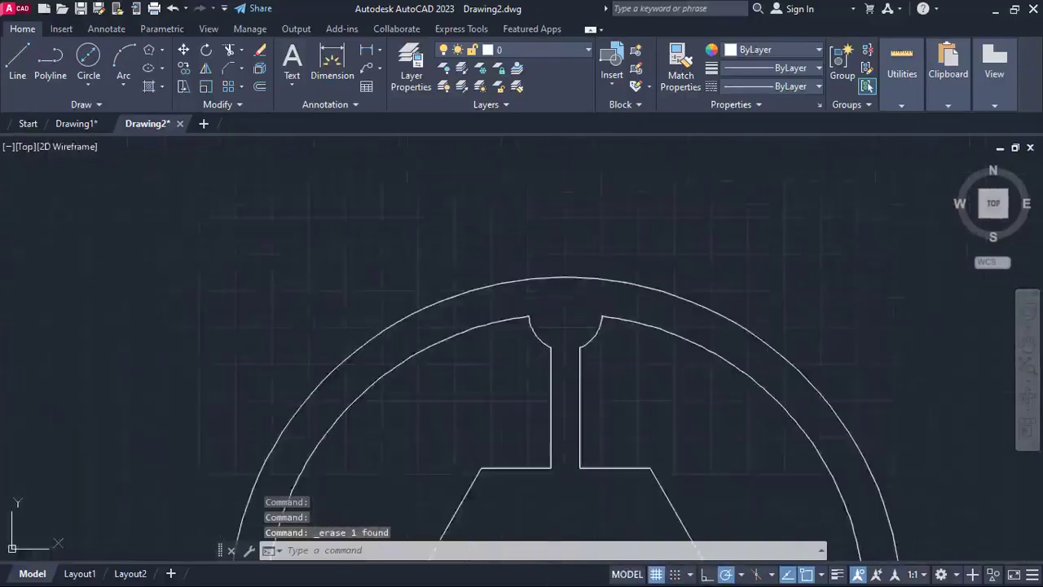
click(611, 430)
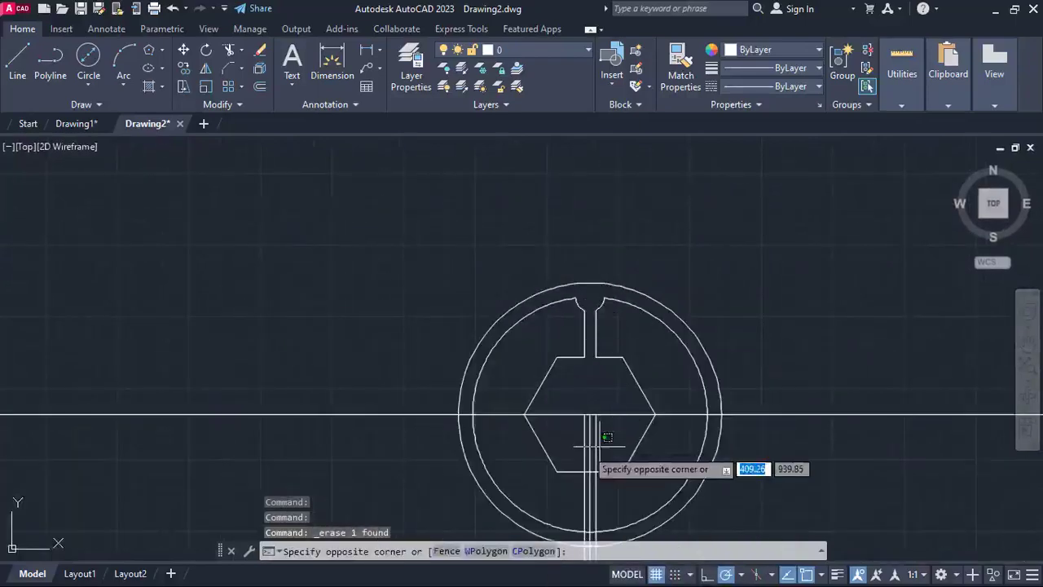
click(577, 447)
key(Delete)
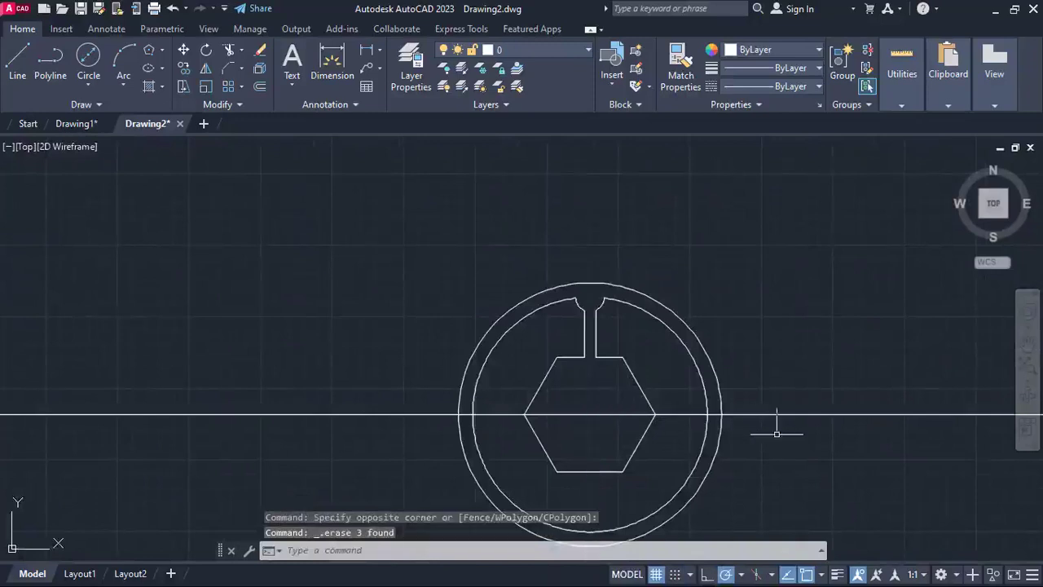
click(817, 425)
click(798, 376)
key(Delete)
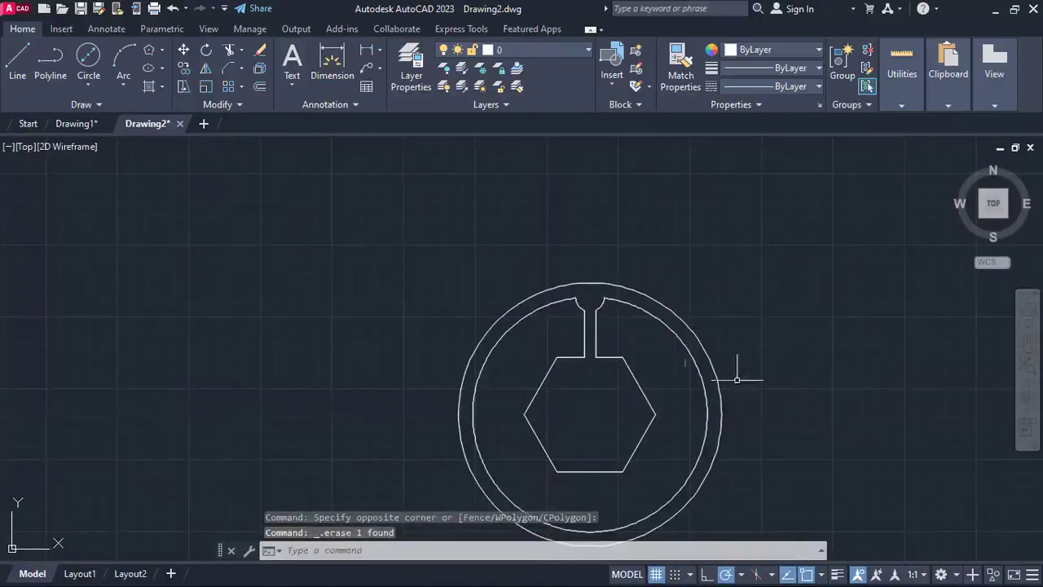
- Examine the arrangement of spokes around the hub in the exercise PDF, and return to Drawing2.dwg in AutoCAD
scroll(600, 319, up, 2)
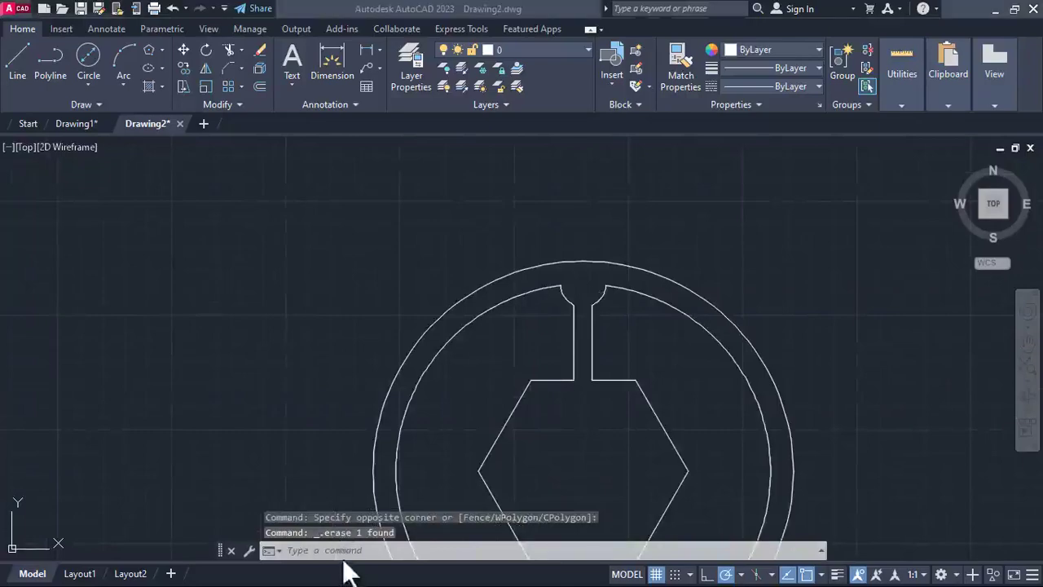
key(super)
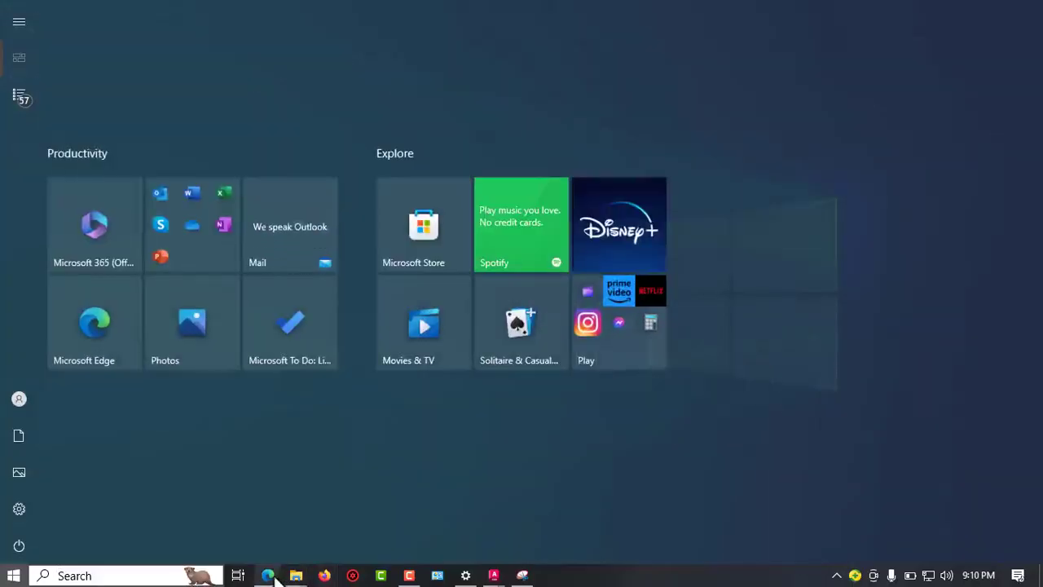
mouse_move(271, 575)
click(202, 528)
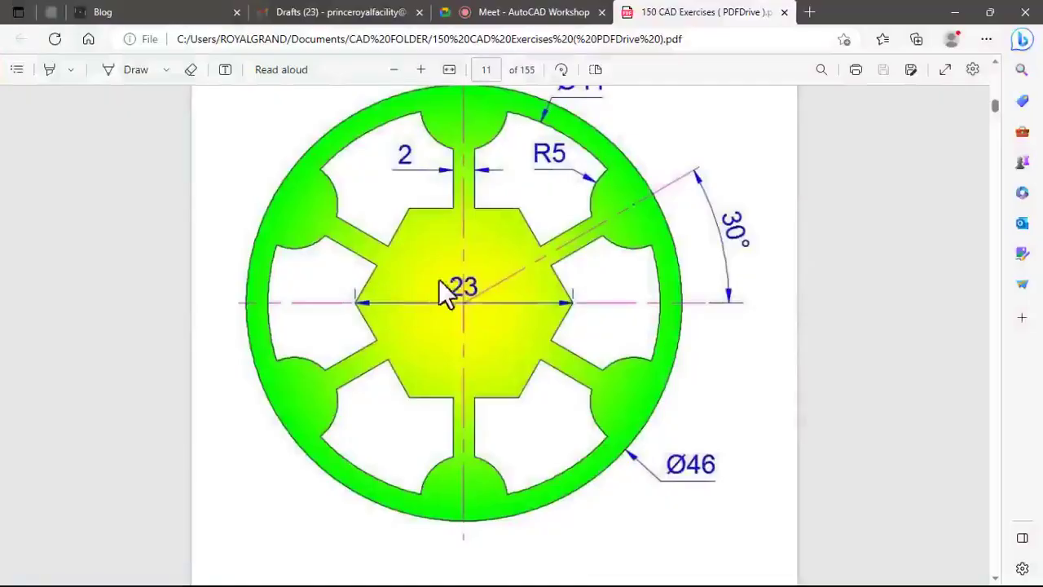
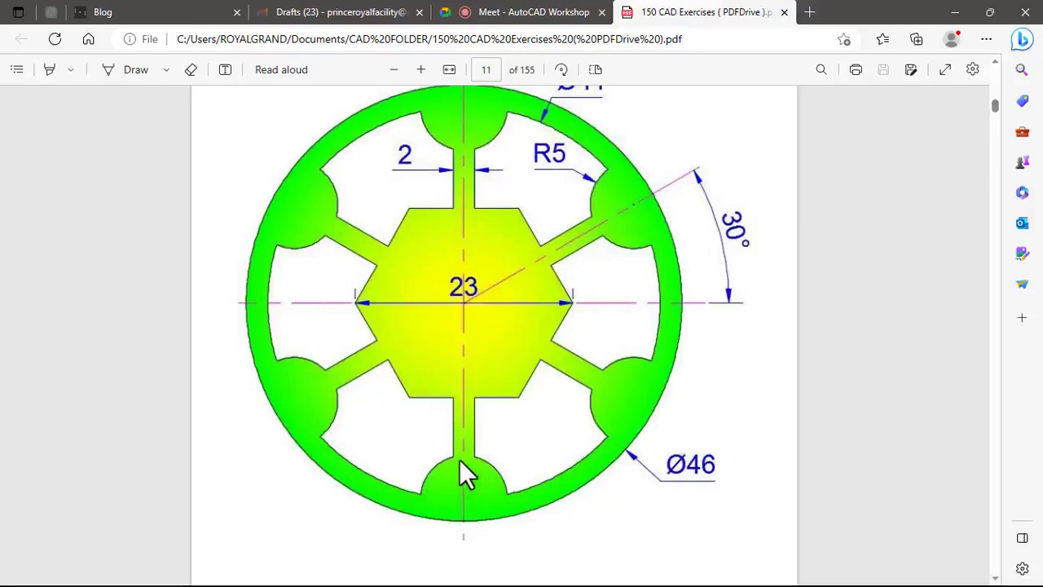
key(alt+Tab)
middle_click(596, 371)
middle_click(596, 370)
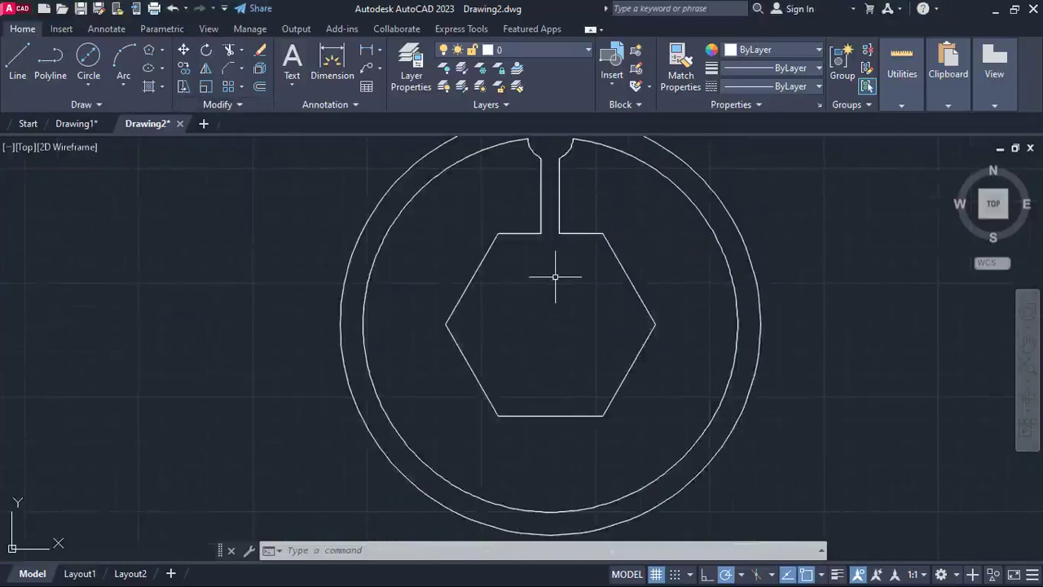
middle_drag(555, 277, 542, 319)
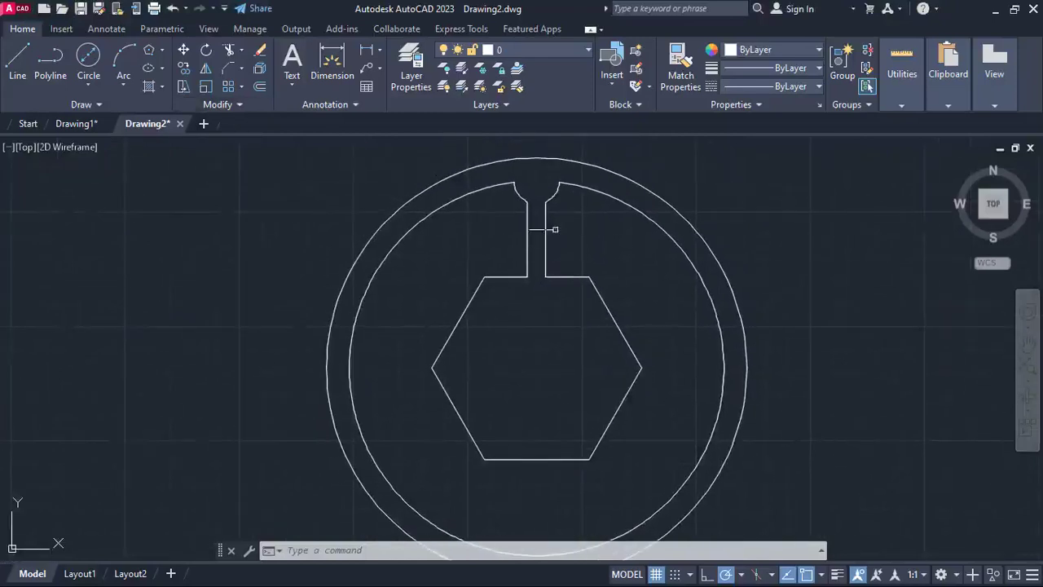
scroll(553, 218, up, 5)
click(578, 226)
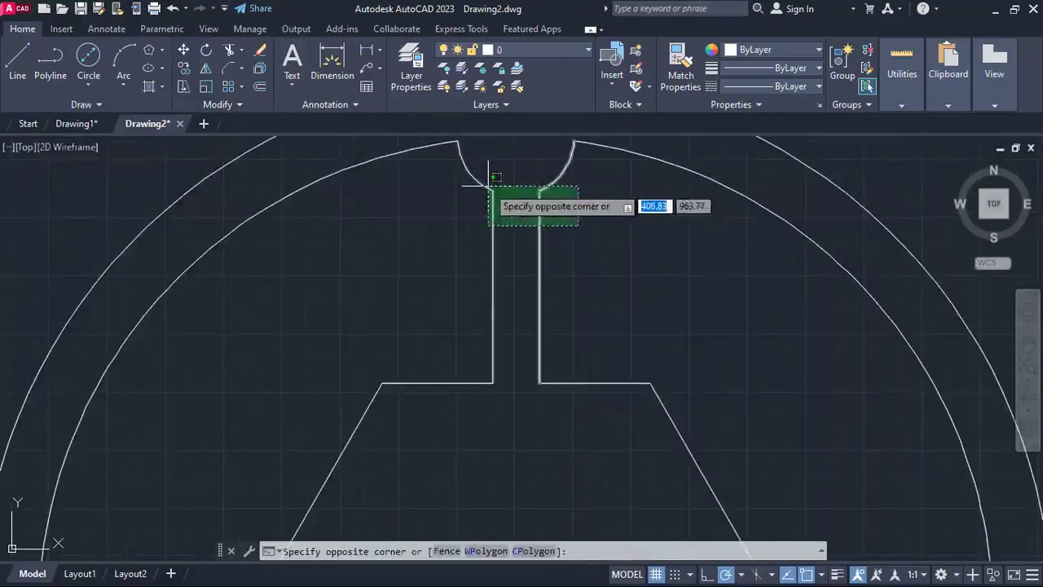
click(612, 248)
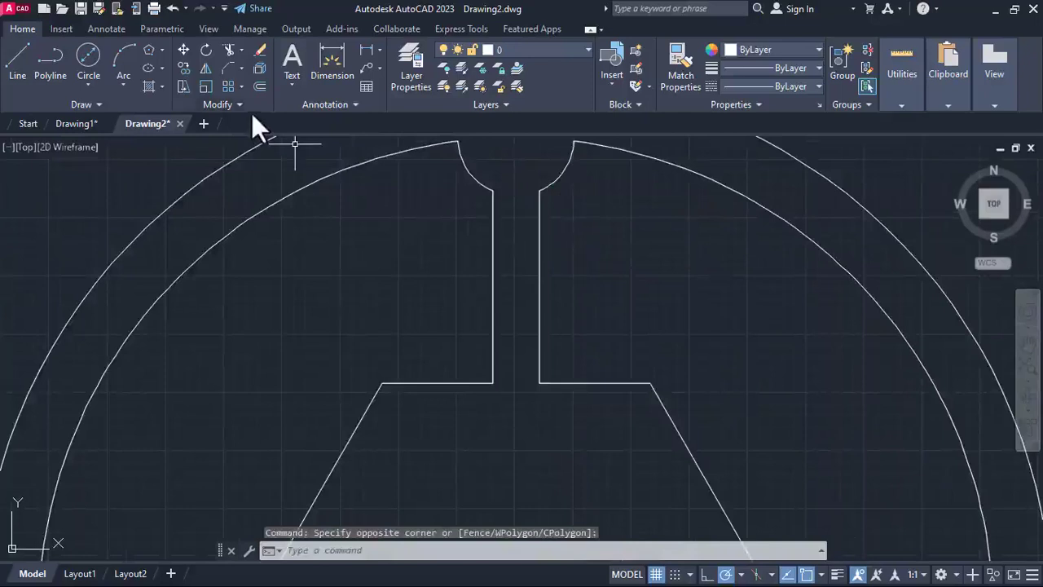
click(241, 88)
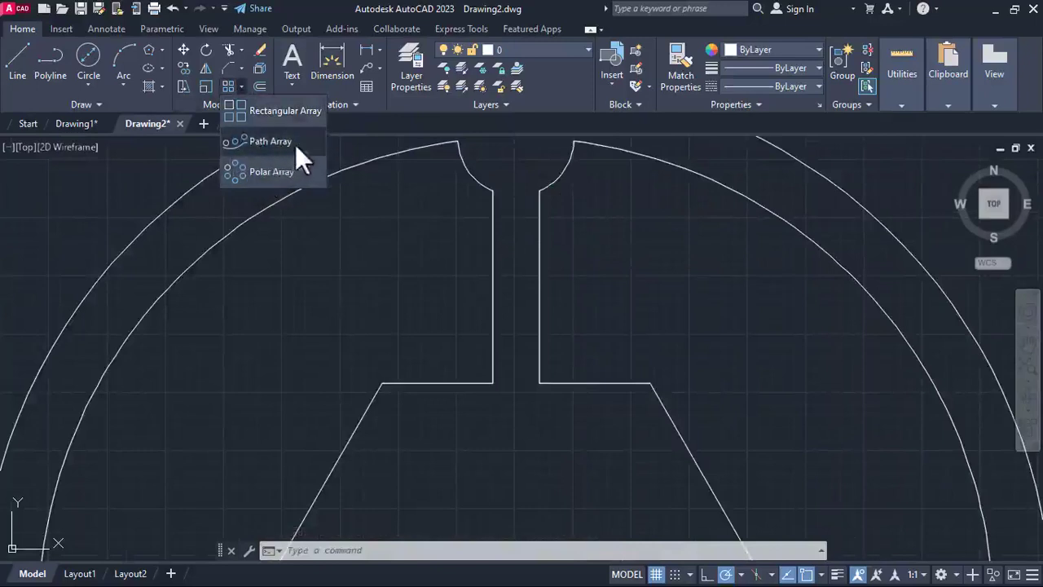
click(516, 241)
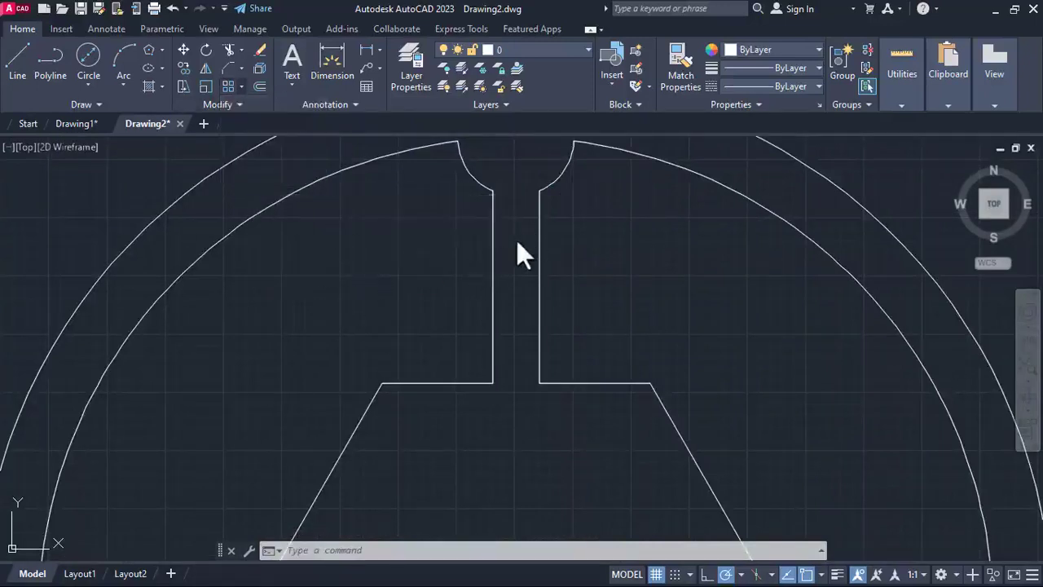
click(239, 85)
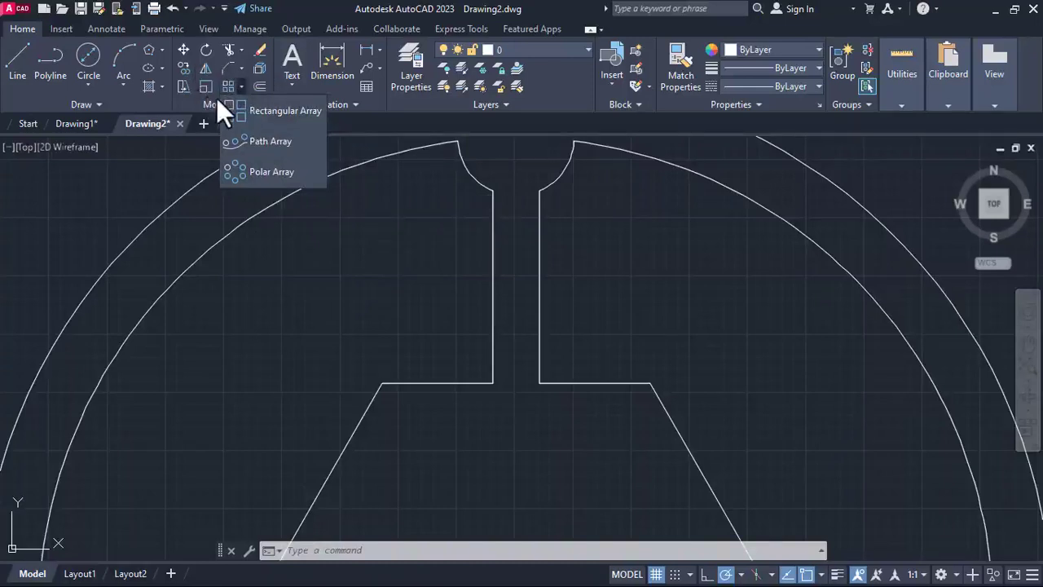
key(super+plus)
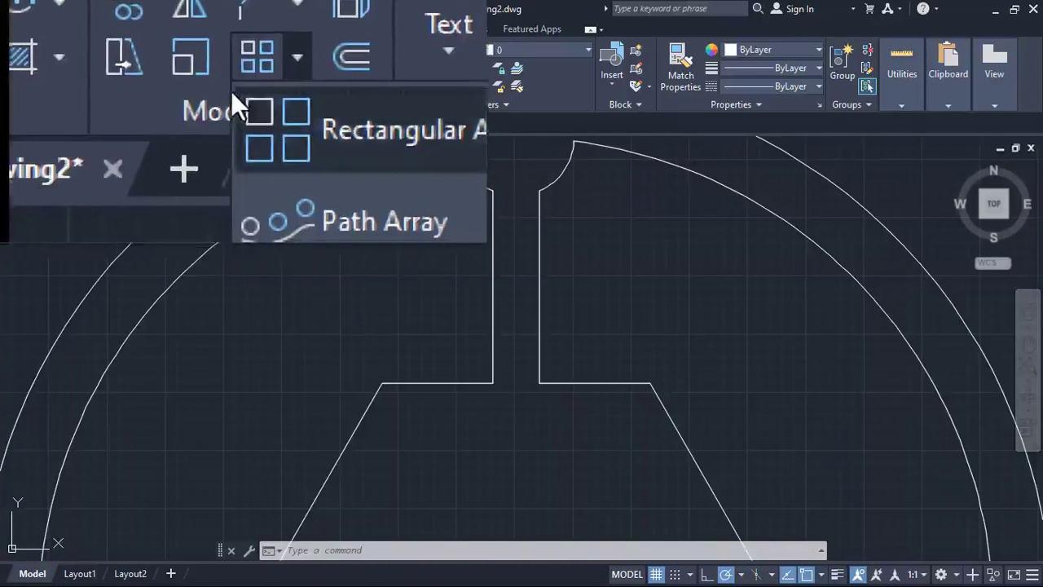
click(239, 84)
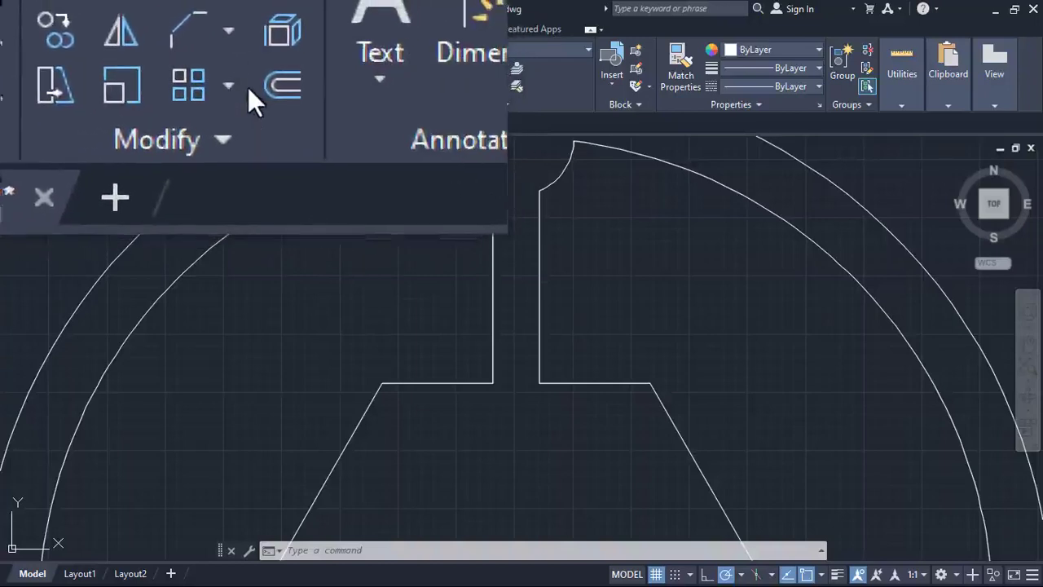
- Create a polar array of the upper spoke's two lines and two end arcs around the circle centre, with 6 items filling 360°
click(241, 86)
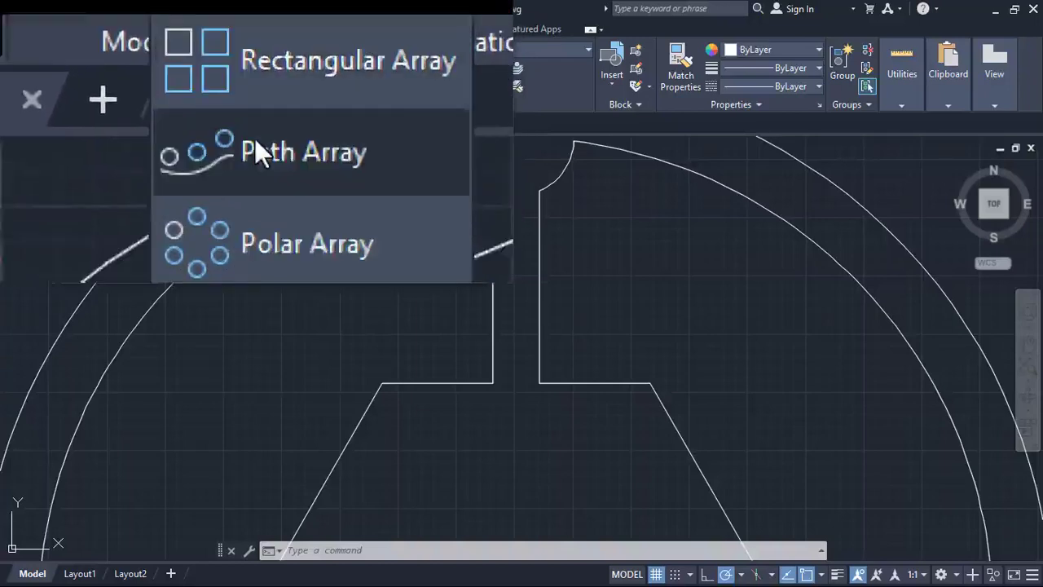
click(264, 178)
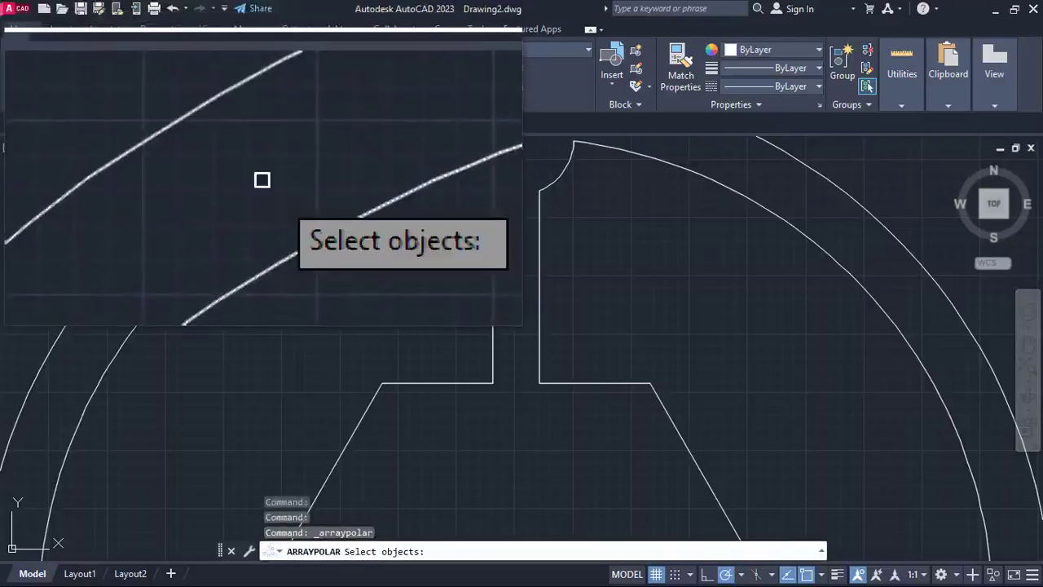
scroll(327, 204, down, 4)
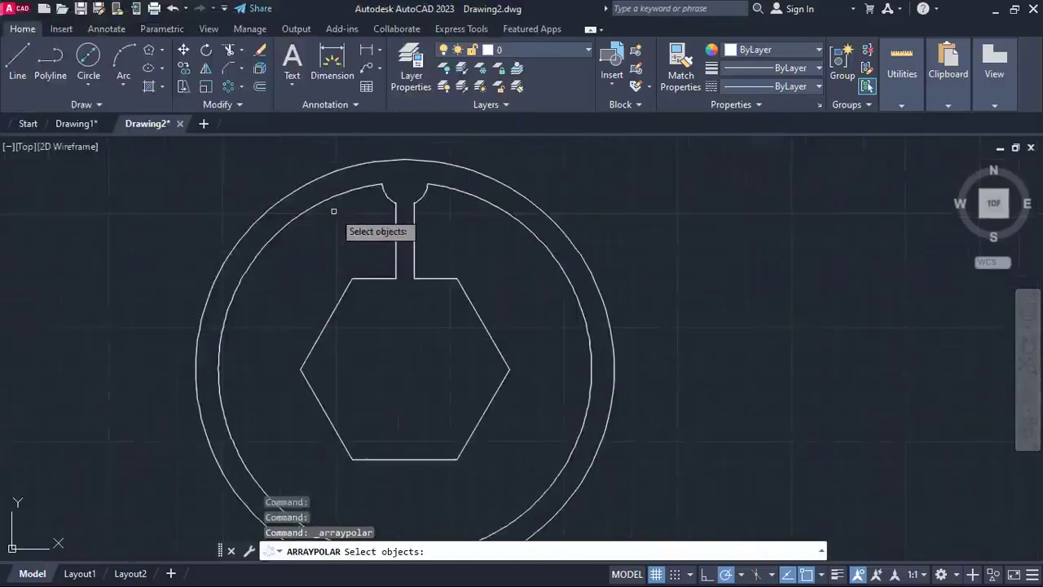
click(418, 234)
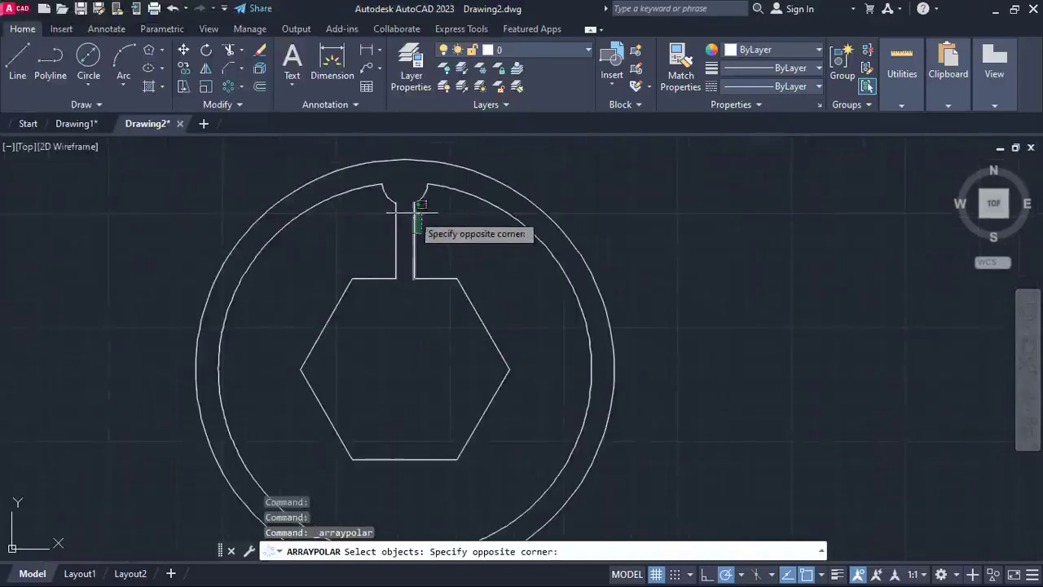
click(390, 195)
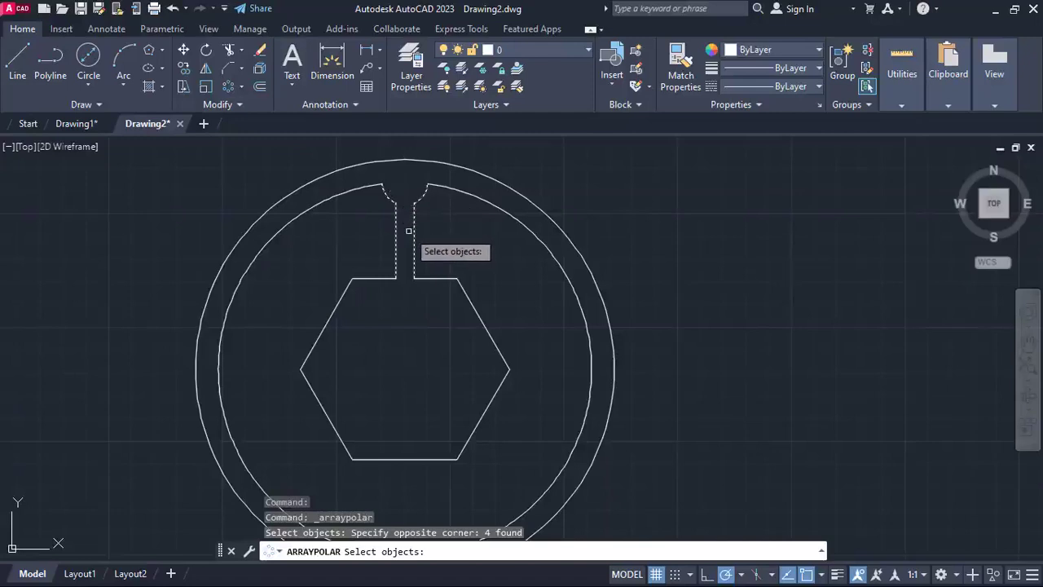
key(Return)
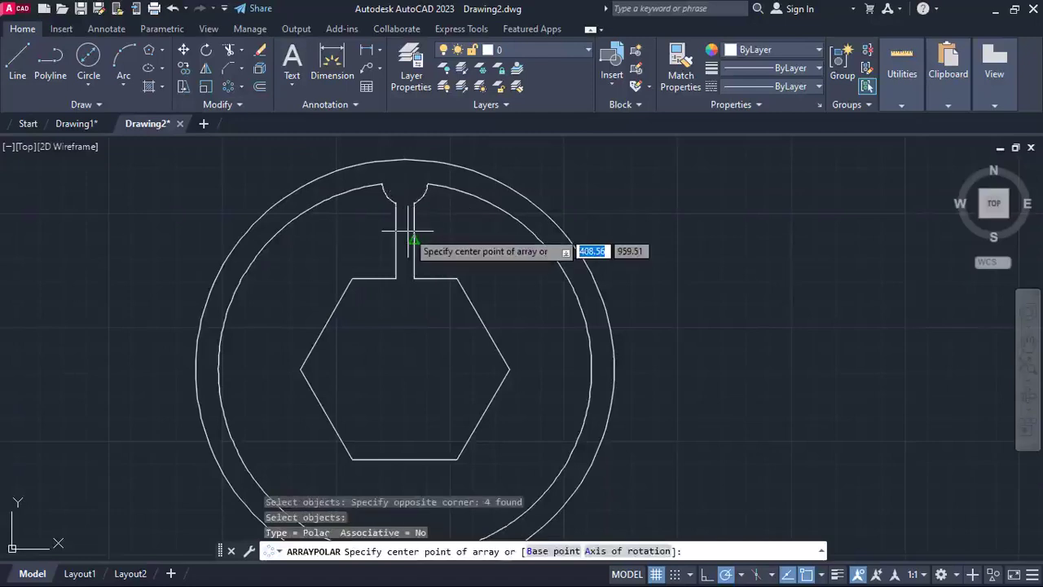
mouse_move(476, 262)
middle_down()
mouse_move(488, 263)
mouse_move(499, 240)
middle_up()
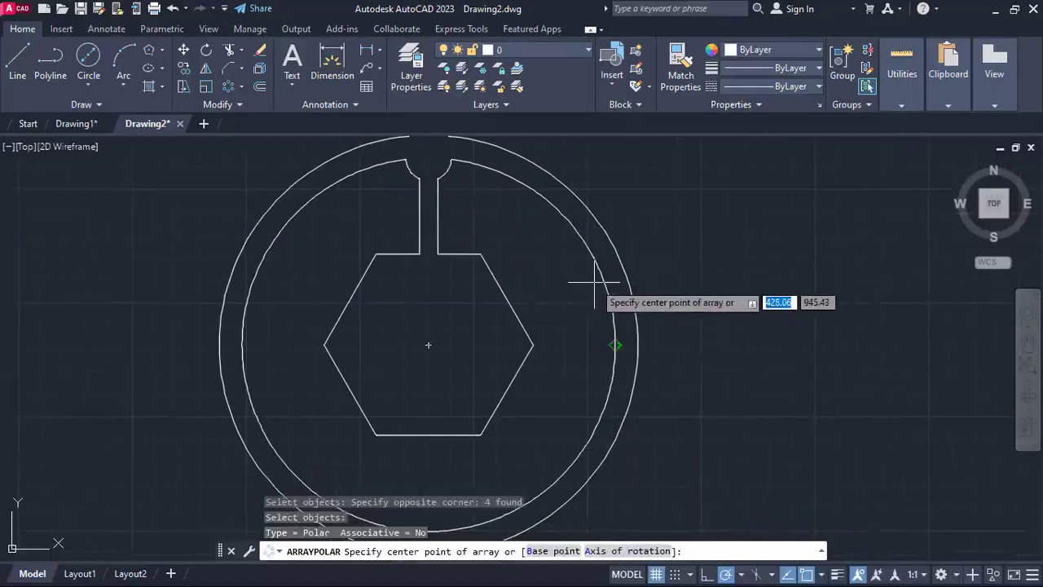
click(428, 345)
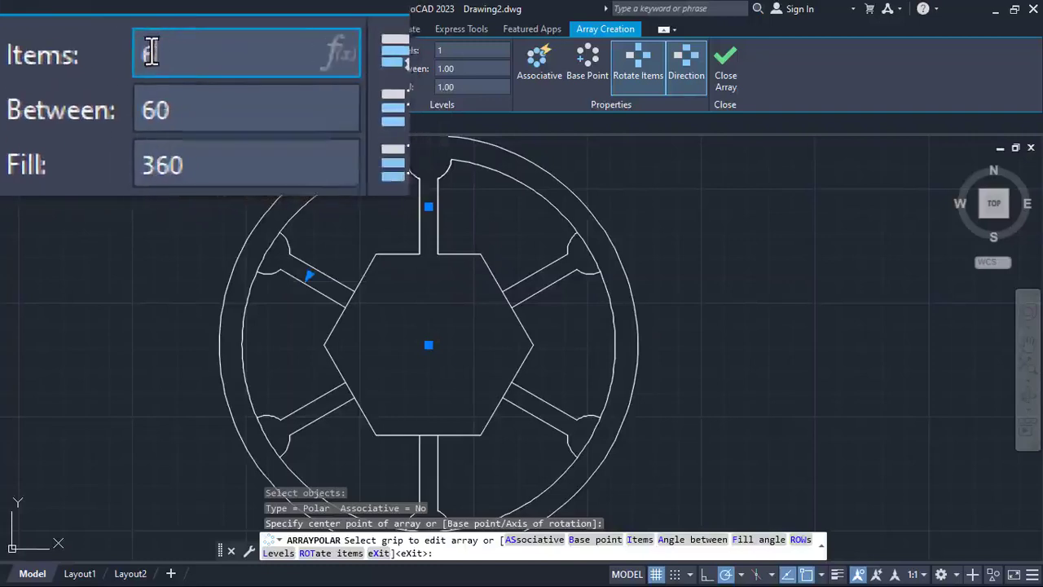
drag(152, 50, 144, 48)
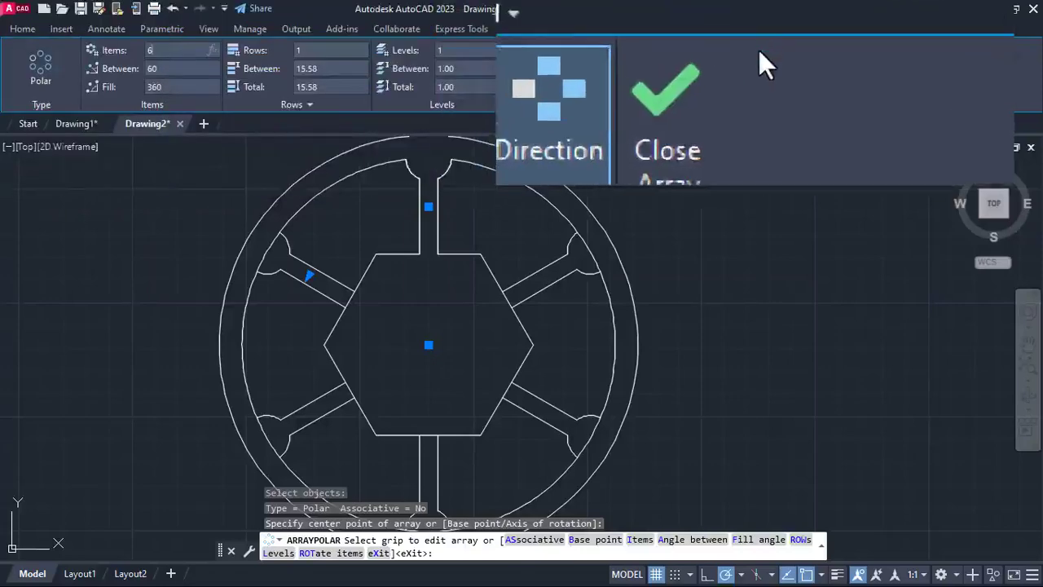
click(731, 70)
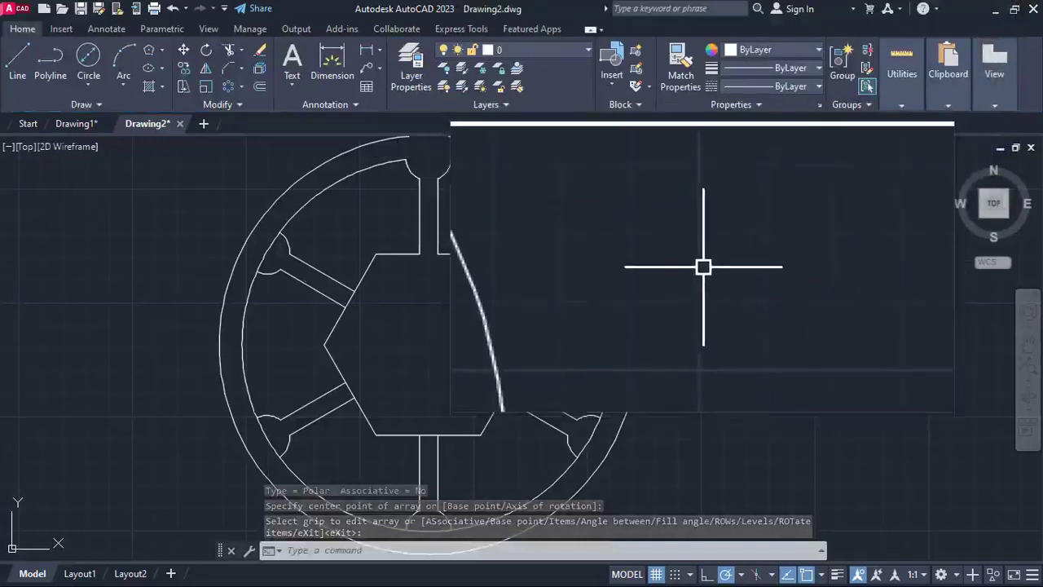
- Trim away the hexagon edge segments lying between the two lines of each arrayed spoke
click(230, 50)
scroll(493, 296, up, 4)
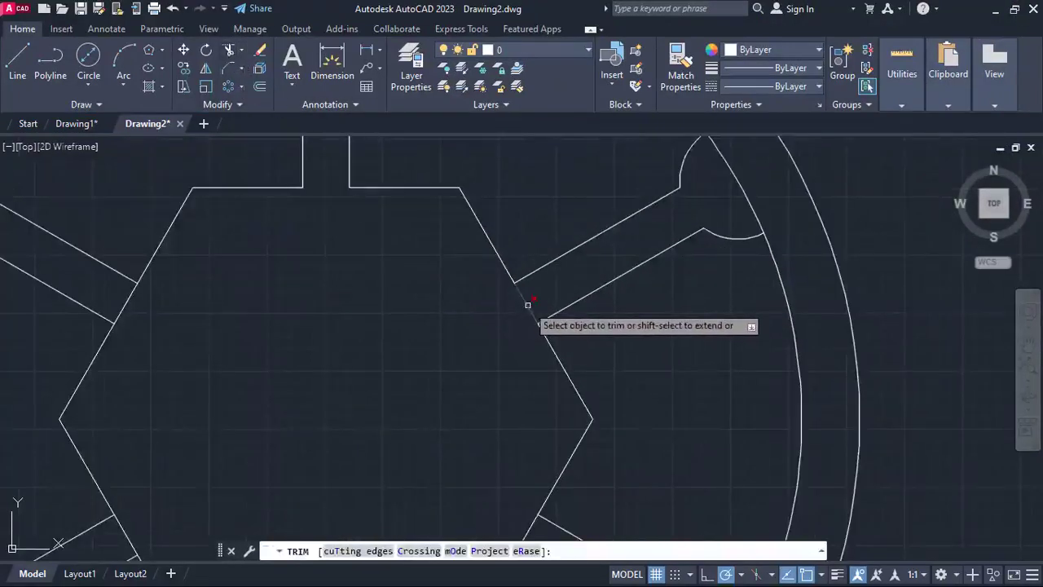
click(528, 305)
scroll(526, 298, down, 4)
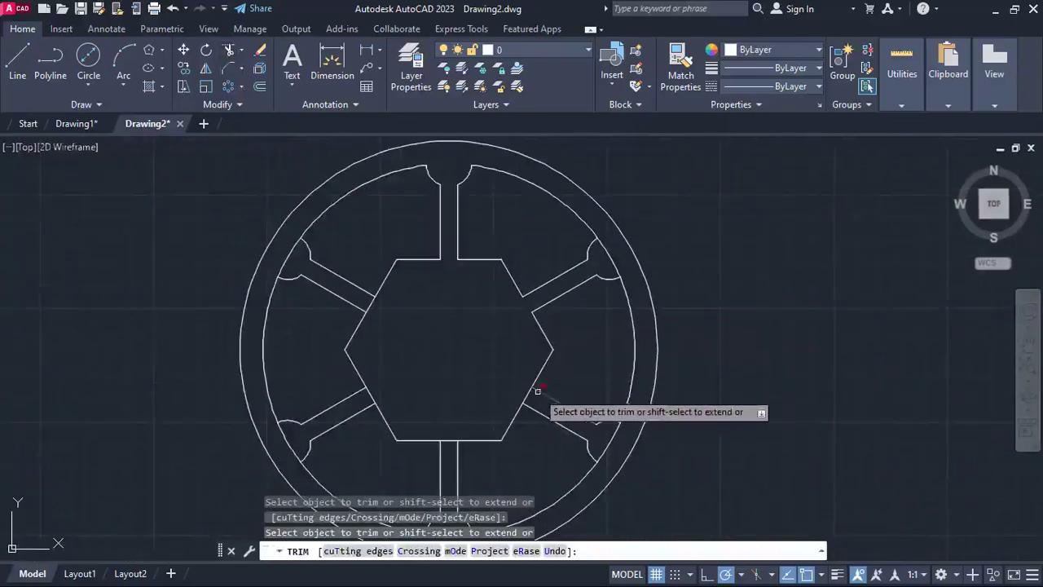
scroll(538, 391, up, 1)
scroll(594, 305, up, 4)
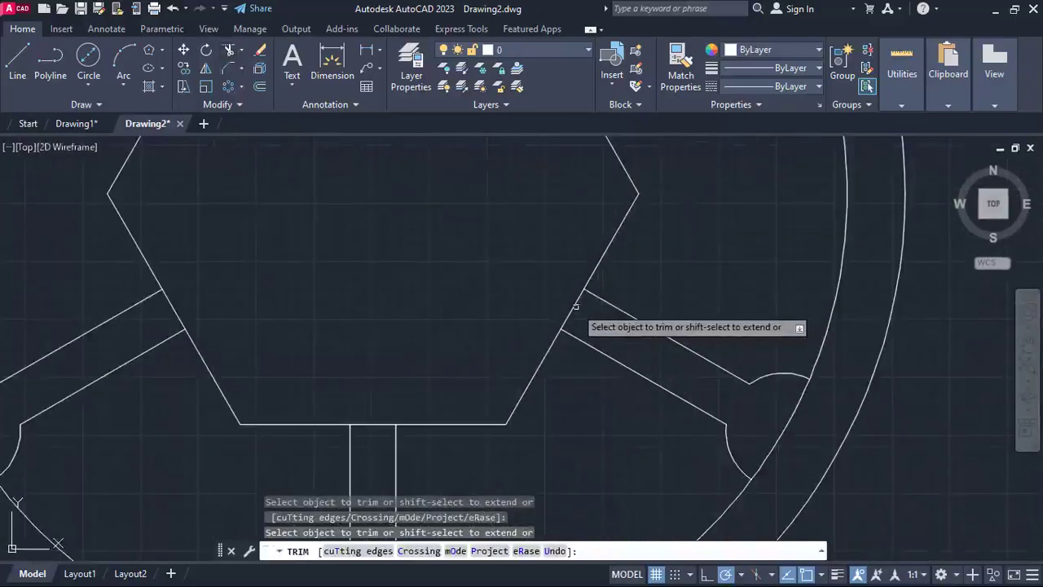
click(372, 424)
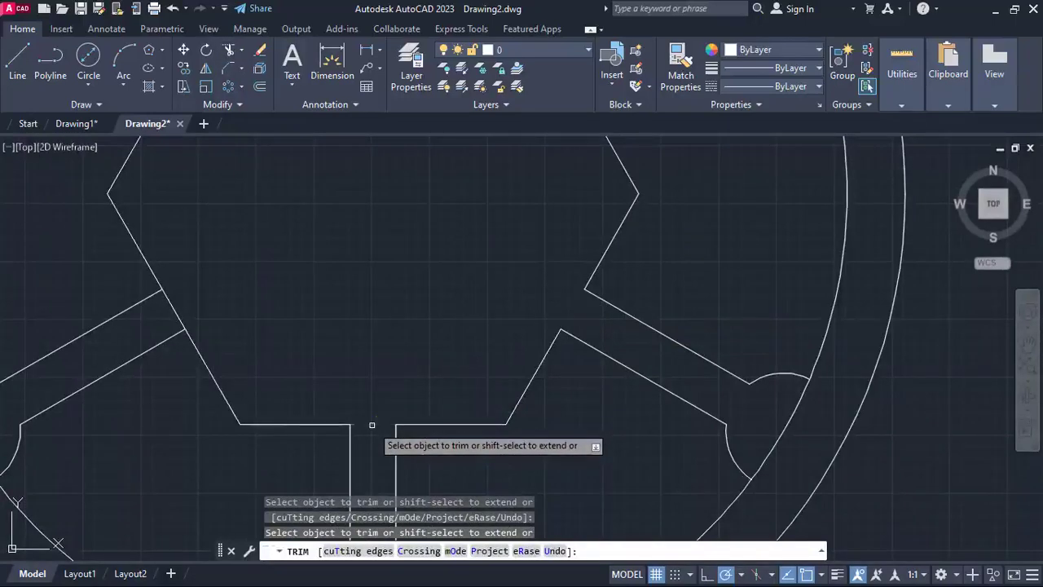
click(175, 310)
- Trim away the inner circle segments between the end arcs of each arrayed spoke and end the Trim command
scroll(184, 300, down, 5)
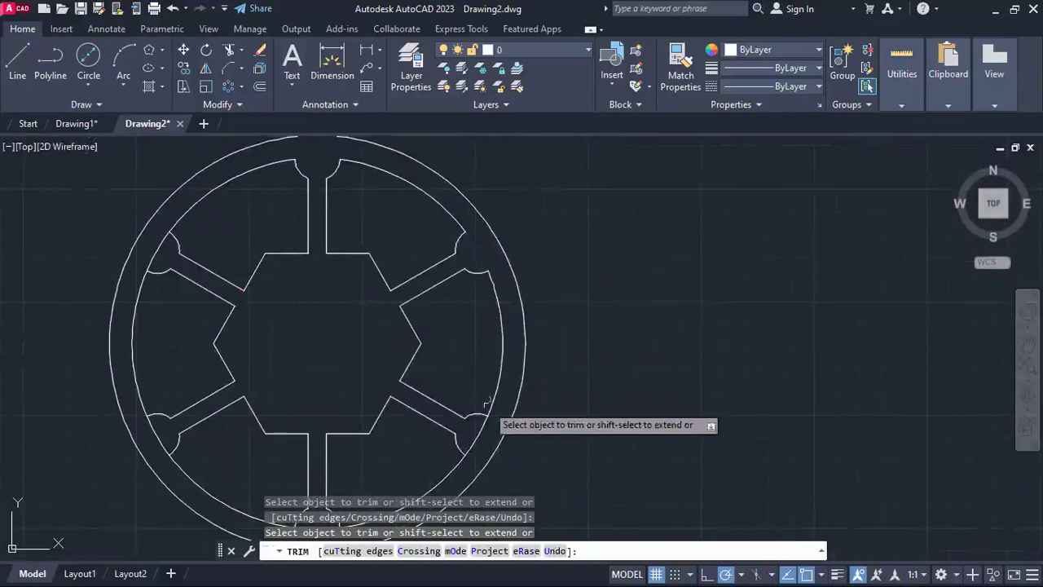
middle_drag(478, 428, 580, 327)
click(421, 416)
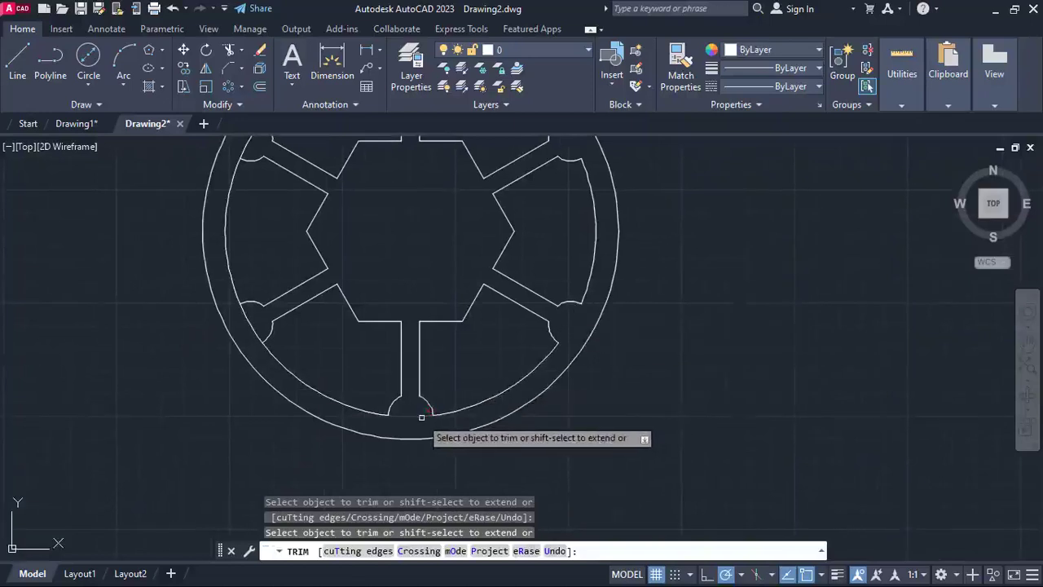
middle_drag(284, 315, 302, 433)
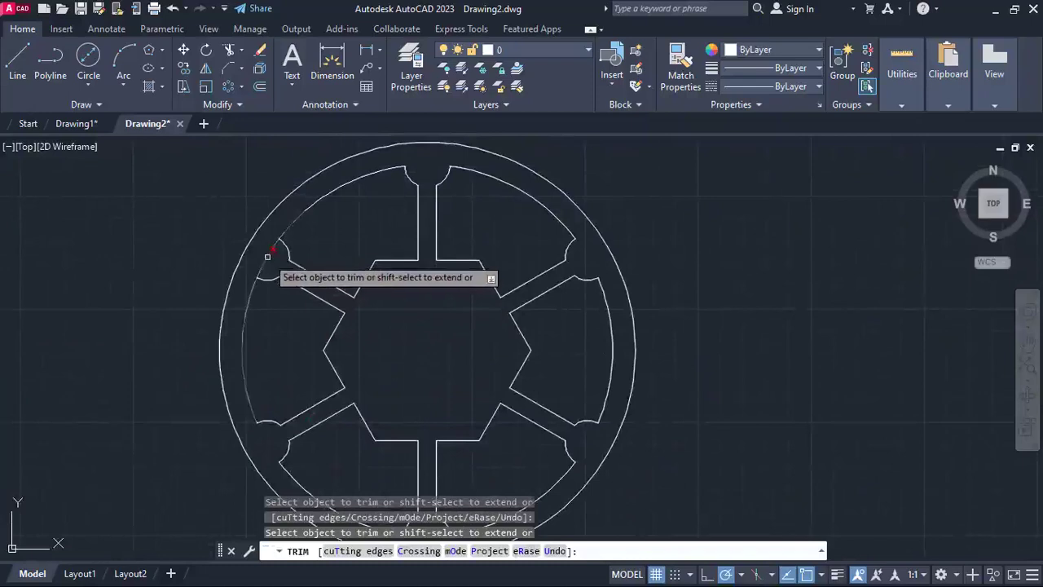
scroll(265, 254, down, 2)
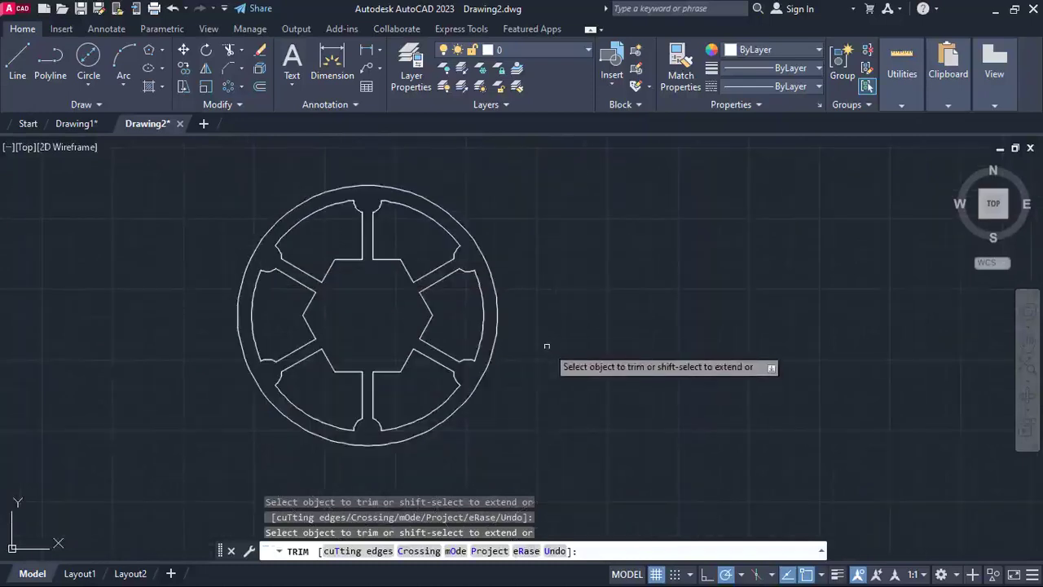
middle_drag(438, 355, 530, 332)
key(Escape)
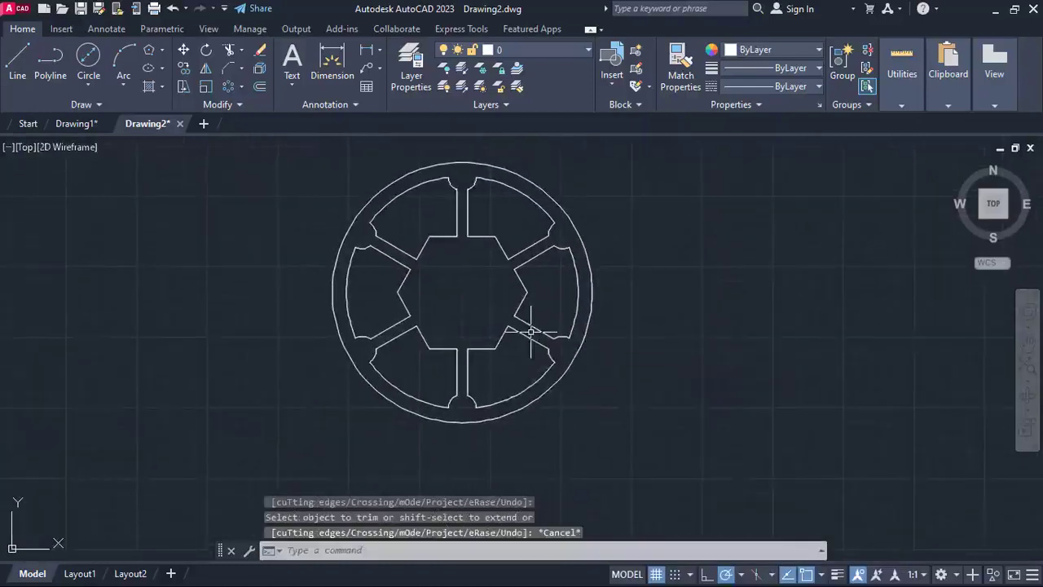
click(671, 443)
click(664, 314)
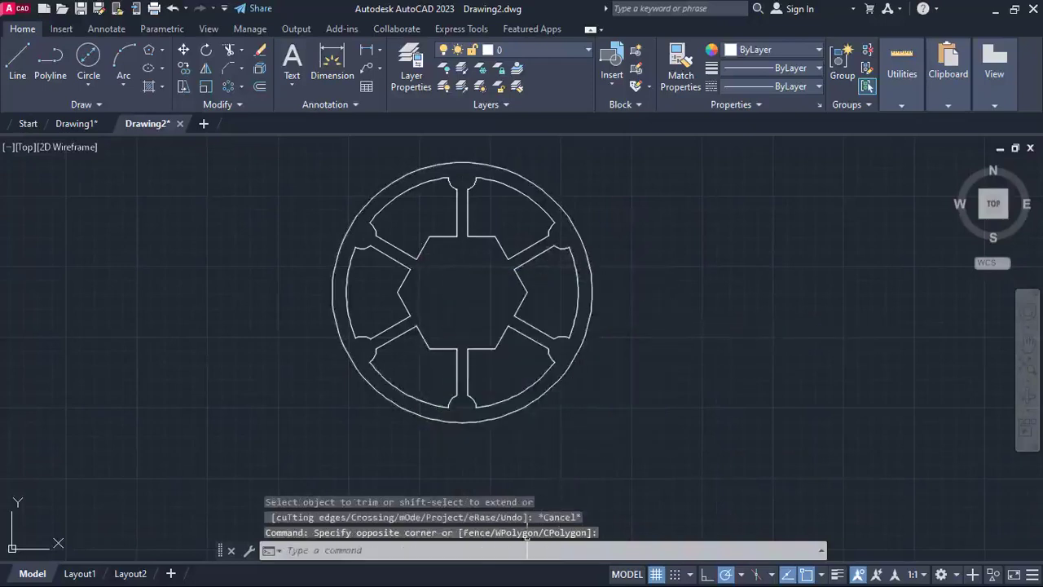
- Switch to the 150 CAD Exercises PDF in Microsoft Edge and compare the finished wheel with the drawing on page 11
key(super)
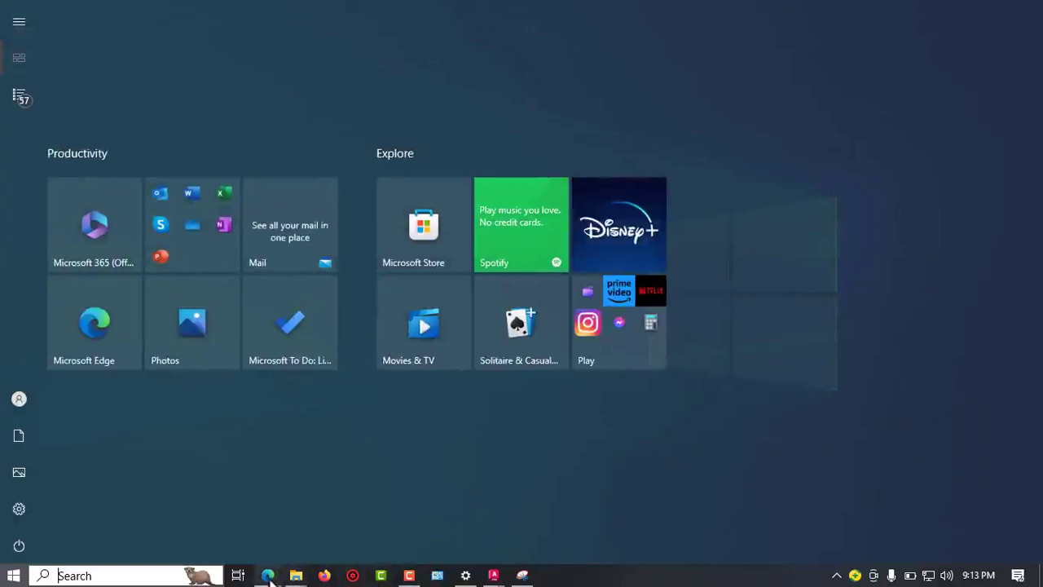
mouse_move(269, 575)
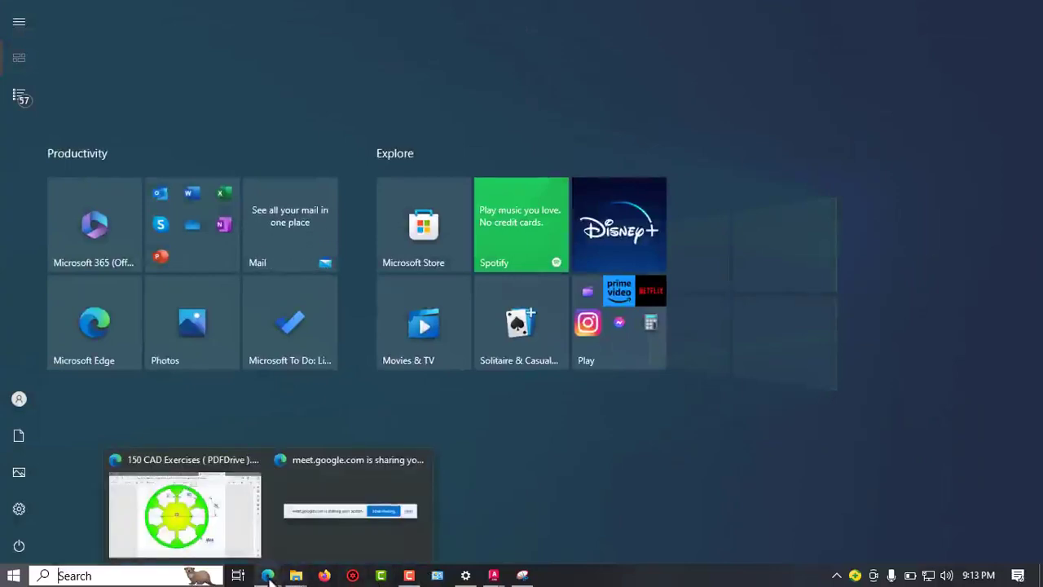
click(227, 521)
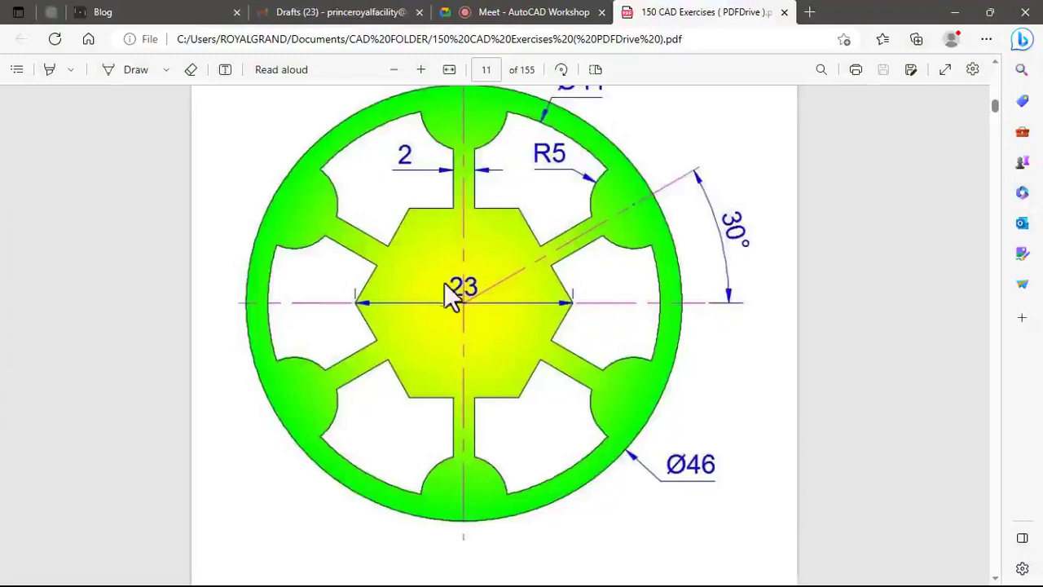
scroll(589, 393, down, 2)
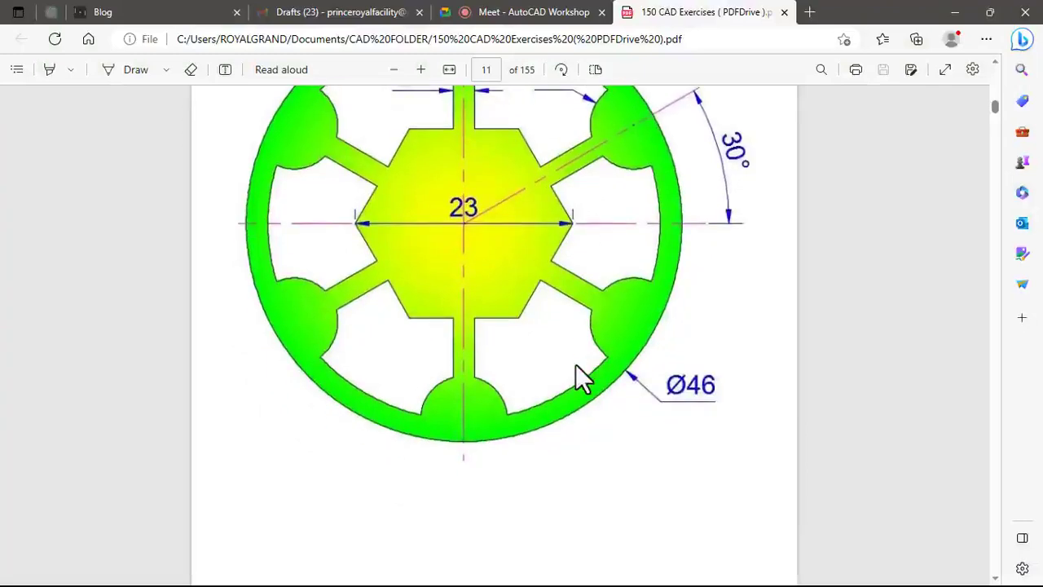
- Examine the dimensions of the six-hole flange exercise on page 15 of the PDF and return to Drawing2.dwg in AutoCAD
scroll(575, 365, down, 8)
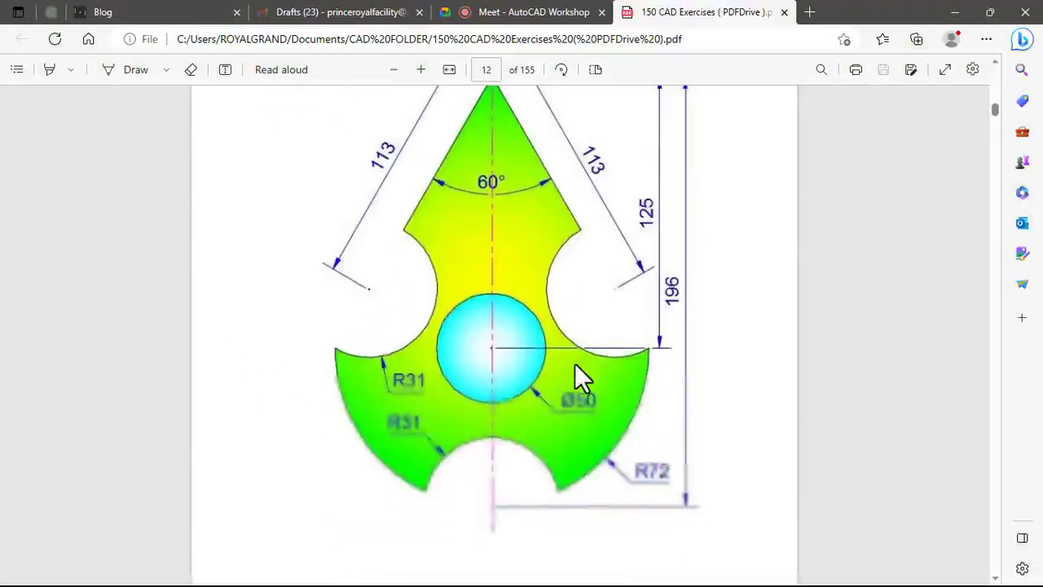
scroll(574, 364, down, 8)
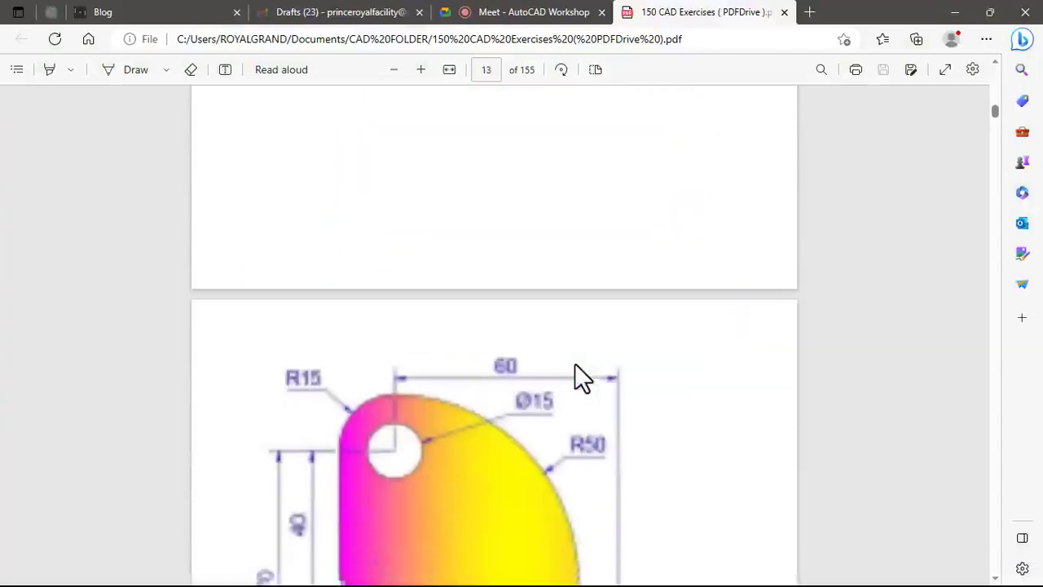
scroll(574, 375, down, 8)
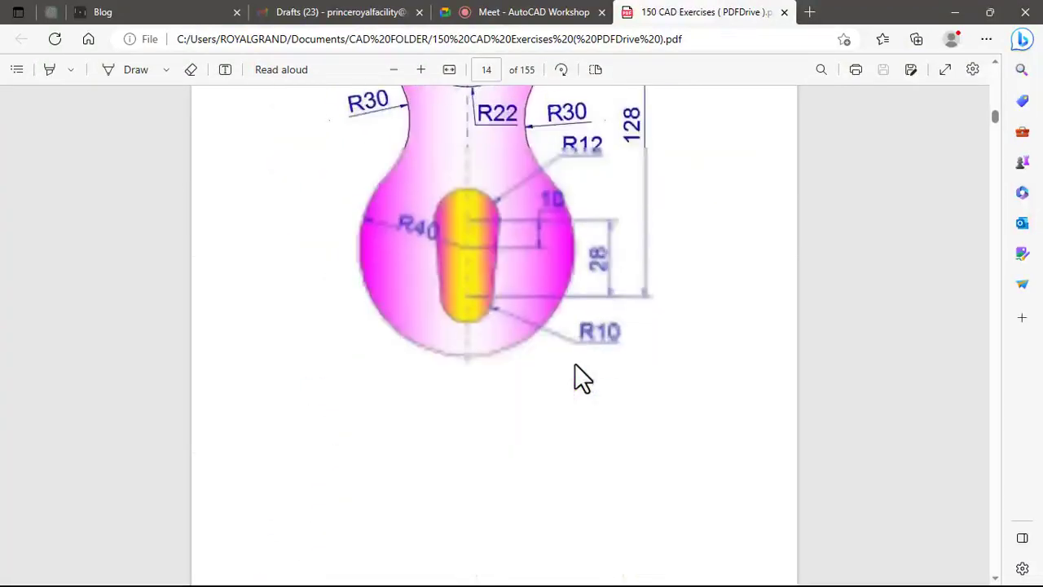
scroll(575, 365, down, 10)
scroll(574, 364, up, 3)
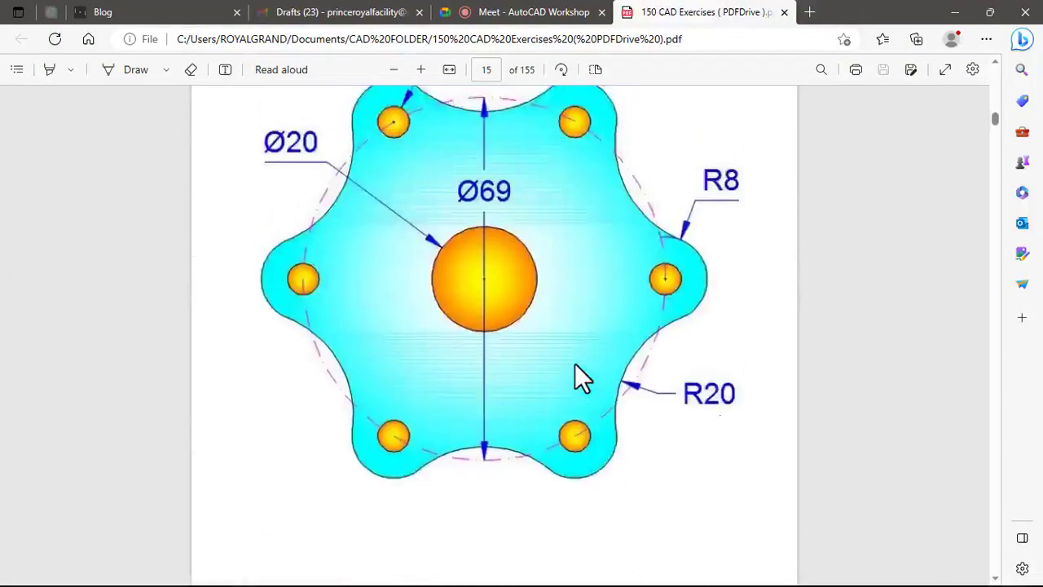
scroll(575, 364, up, 2)
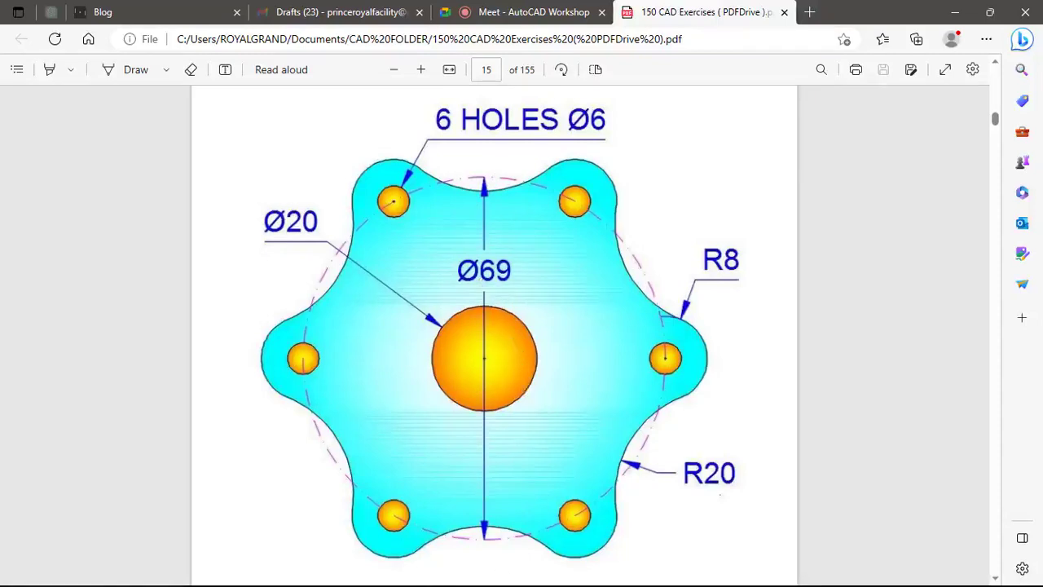
key(alt+Tab)
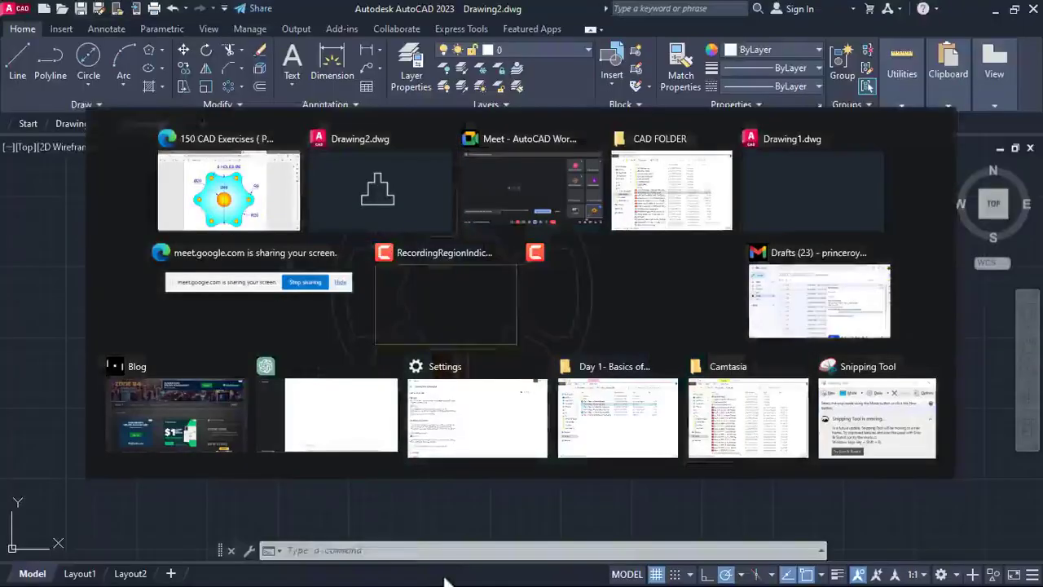
- Draw a circle with a diameter of 20 in the empty area to the right of the finished wheel
scroll(610, 383, down, 4)
mouse_move(610, 379)
middle_down()
mouse_move(499, 399)
mouse_move(172, 381)
middle_up()
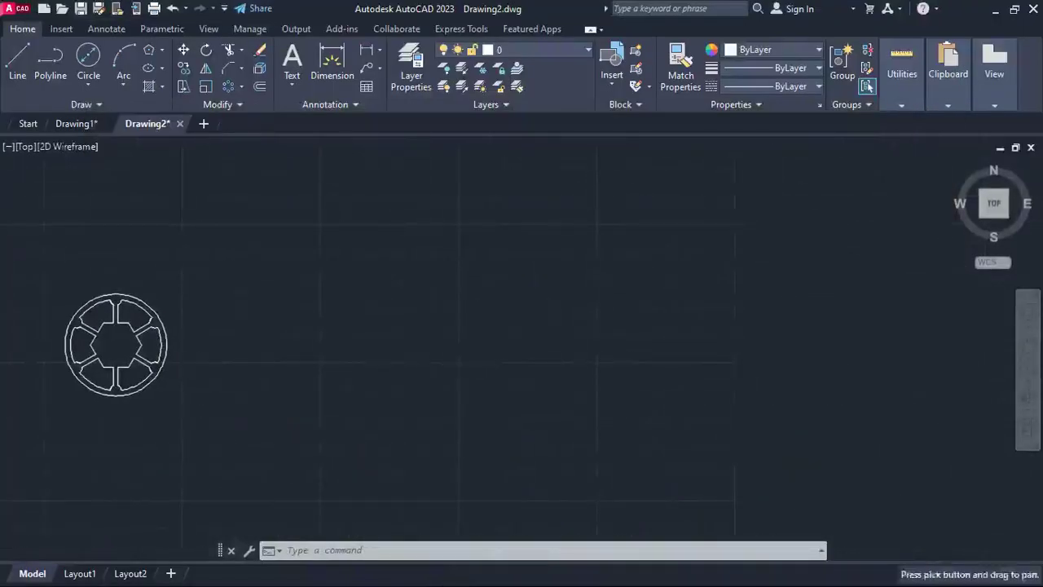
click(87, 56)
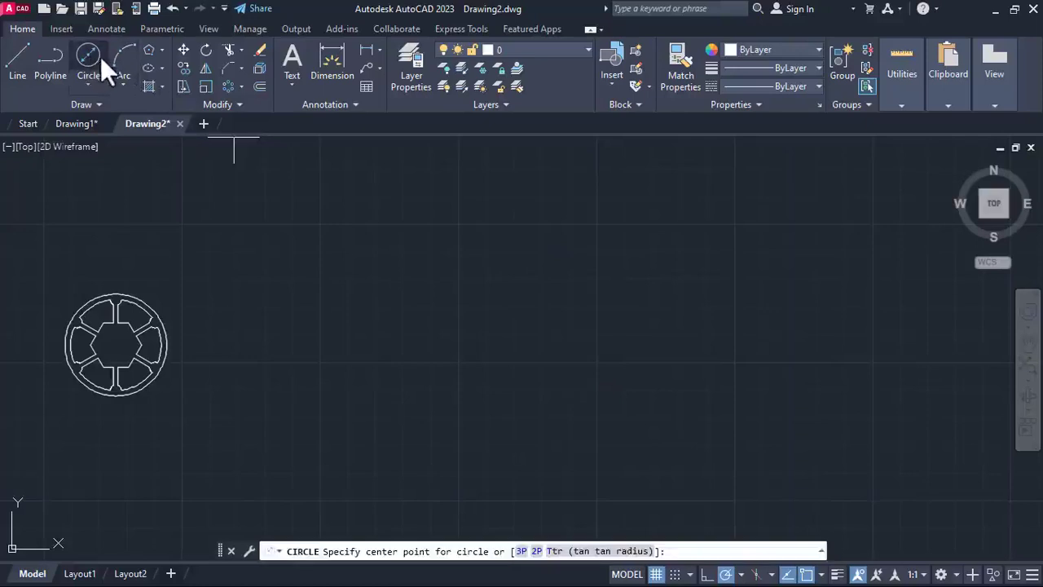
click(521, 314)
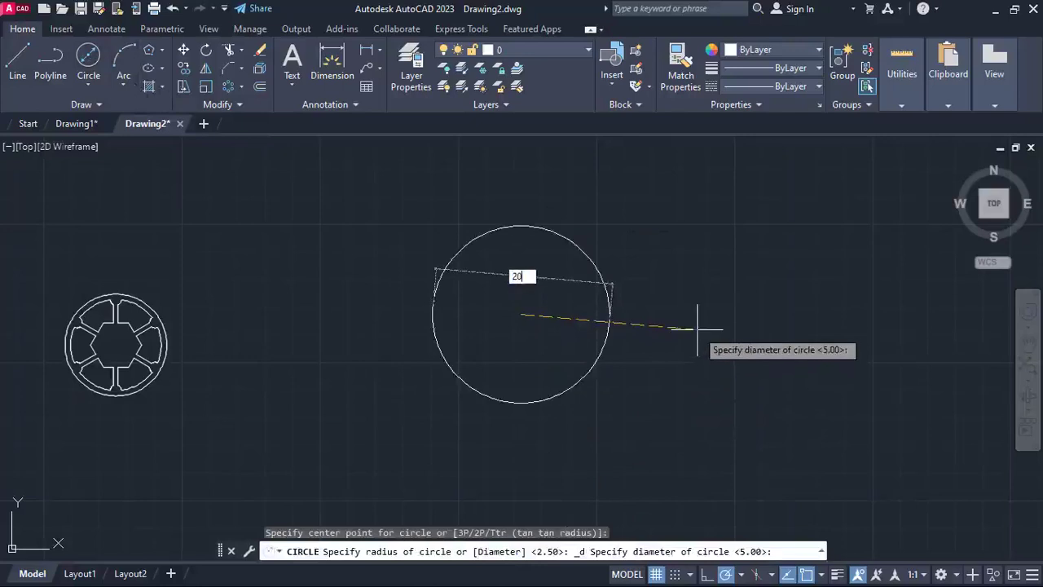
key(Return)
- Draw a circle with a diameter of 69 concentric with the 20-diameter circle
scroll(511, 304, up, 4)
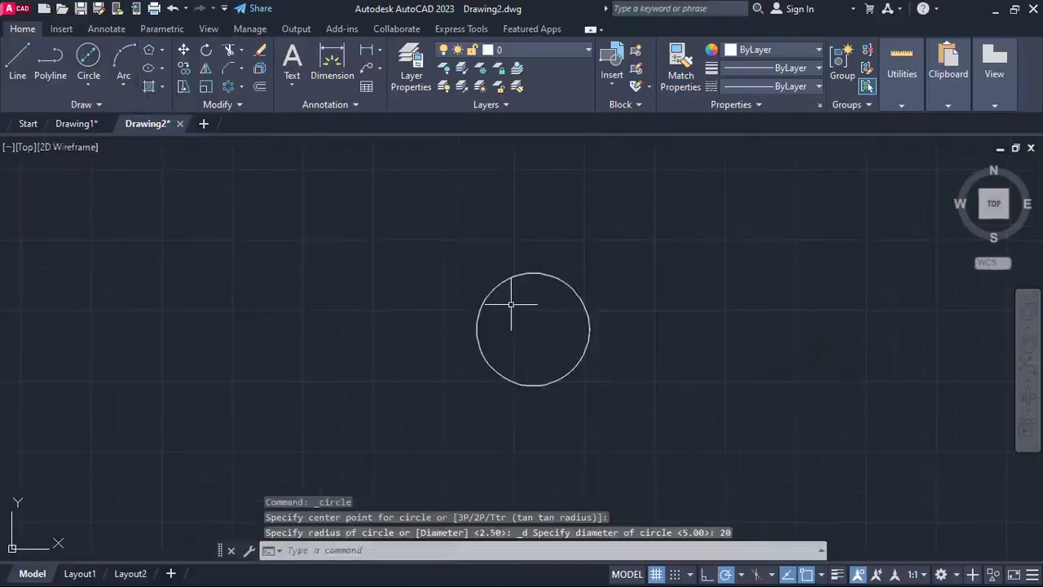
click(95, 68)
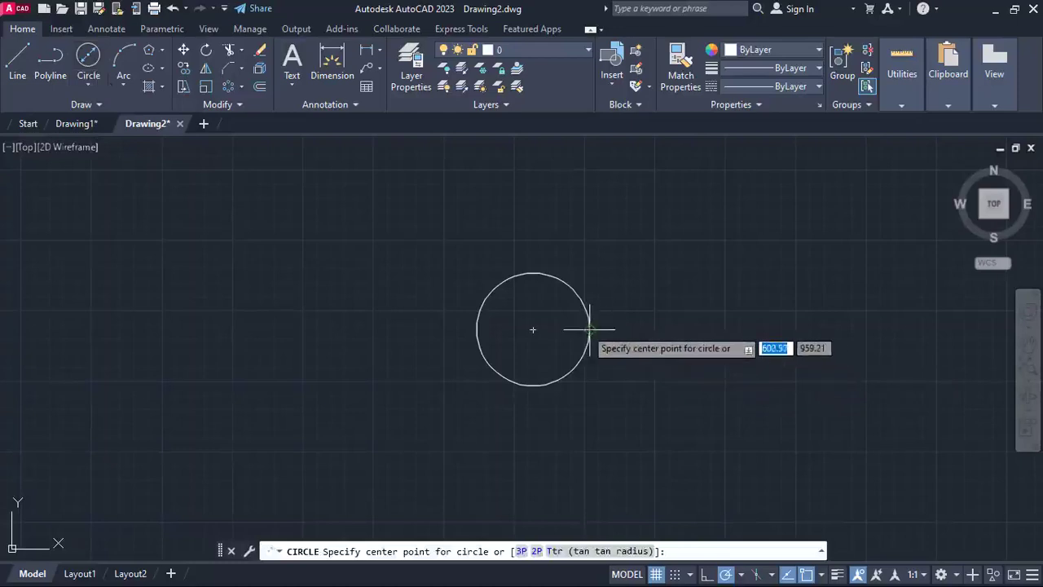
click(531, 329)
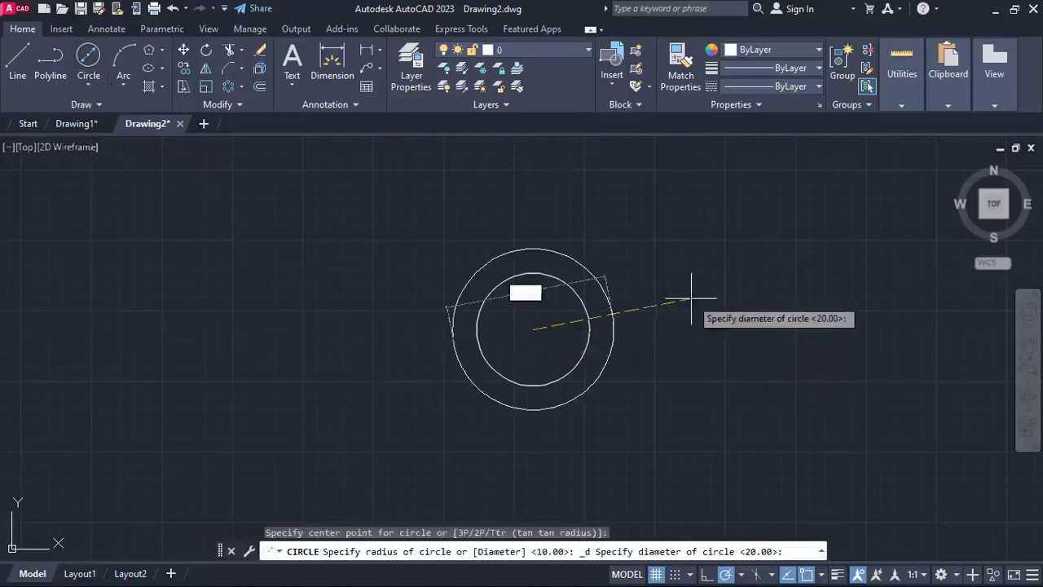
key(Return)
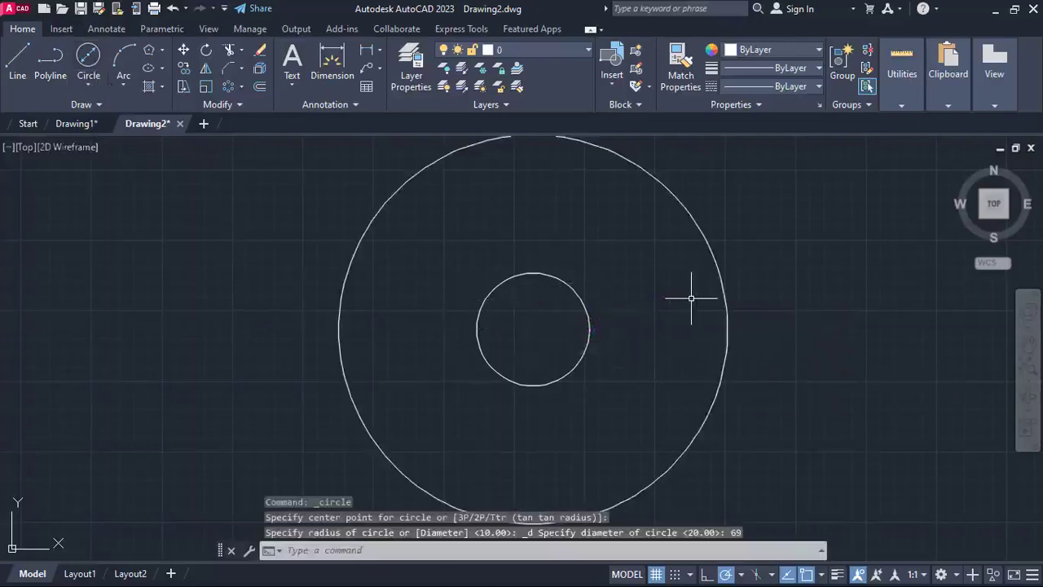
scroll(691, 298, down, 2)
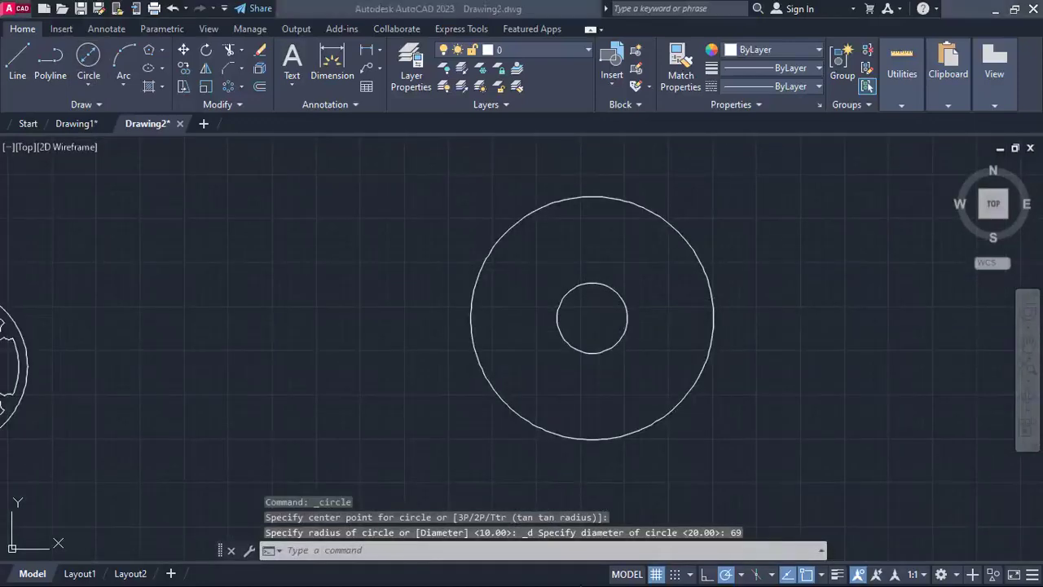
- Open the Windows taskbar settings
key(super)
right_click(615, 576)
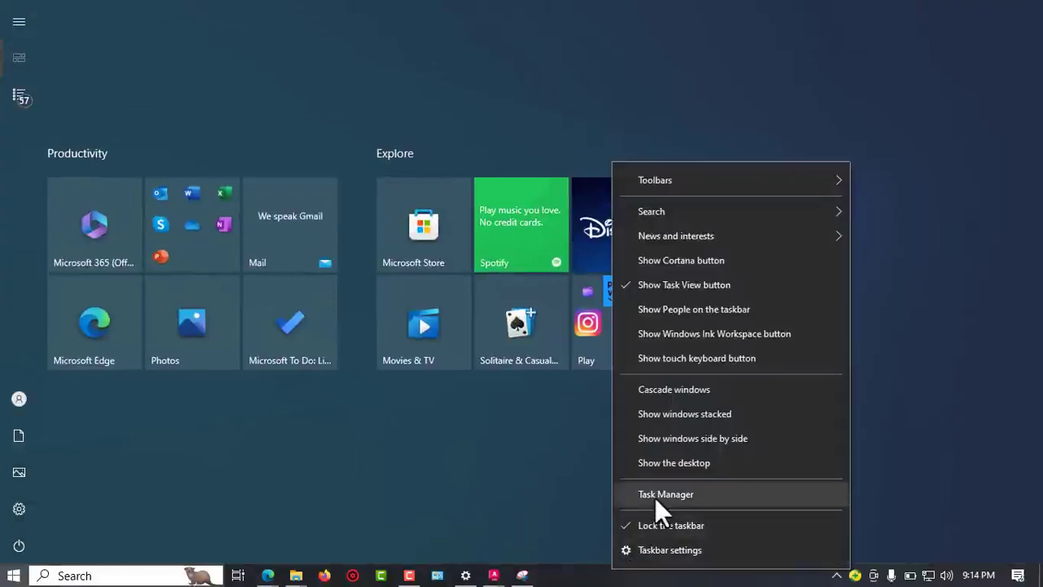
click(656, 547)
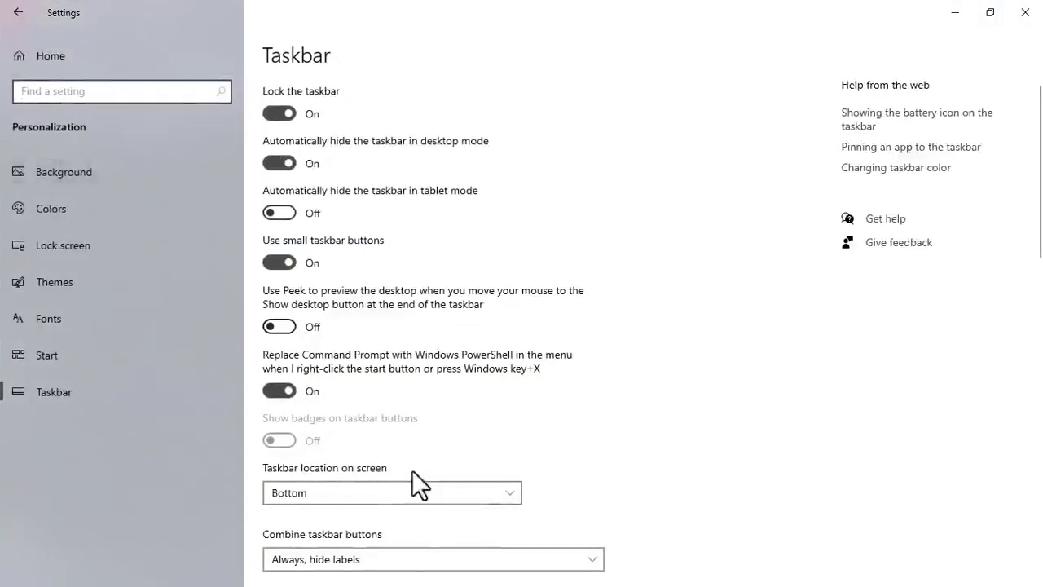
- Try the Never option for combining taskbar buttons and restore Always, hide labels
click(392, 553)
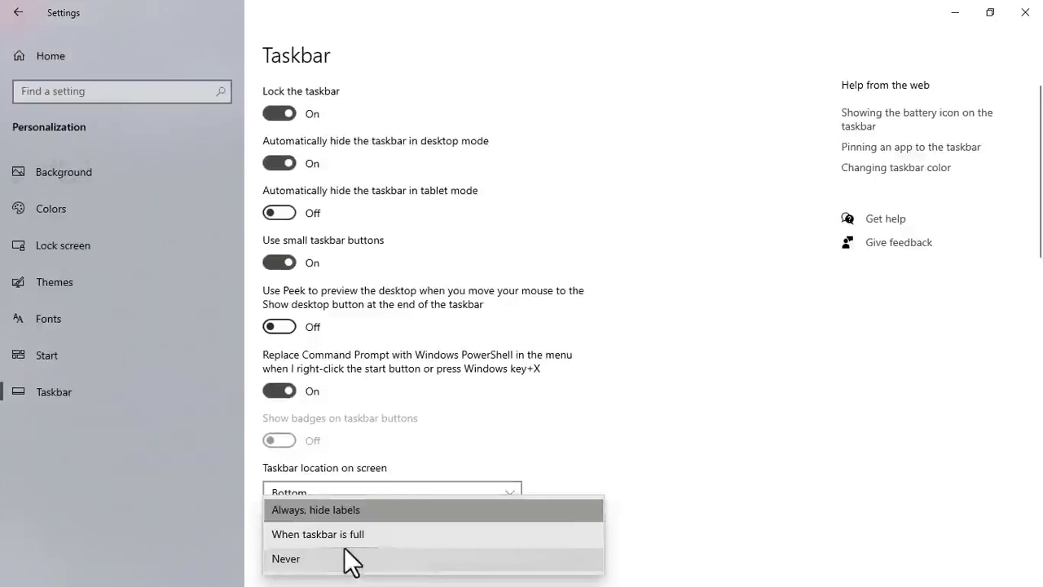
click(312, 559)
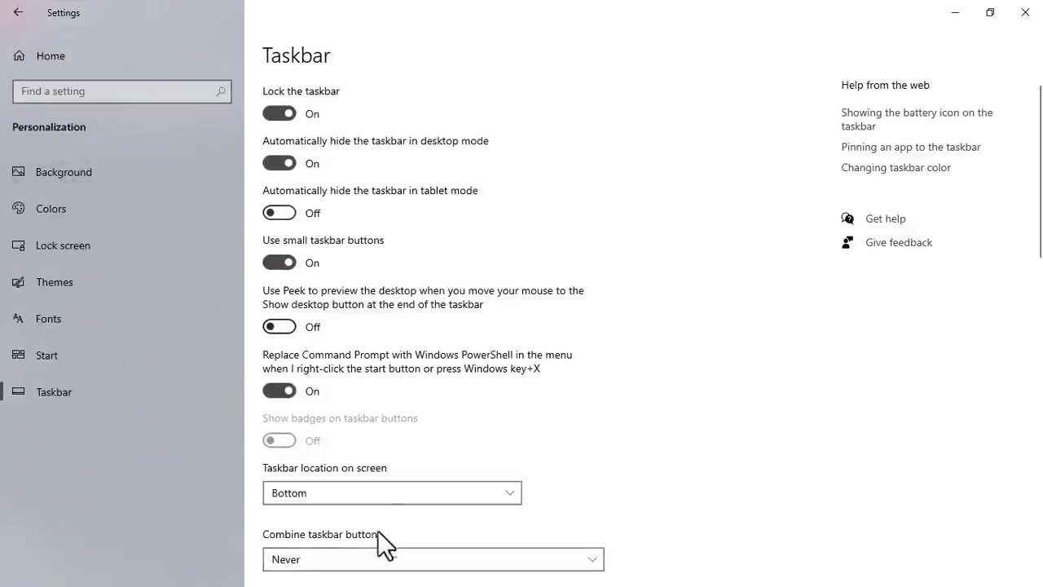
click(372, 559)
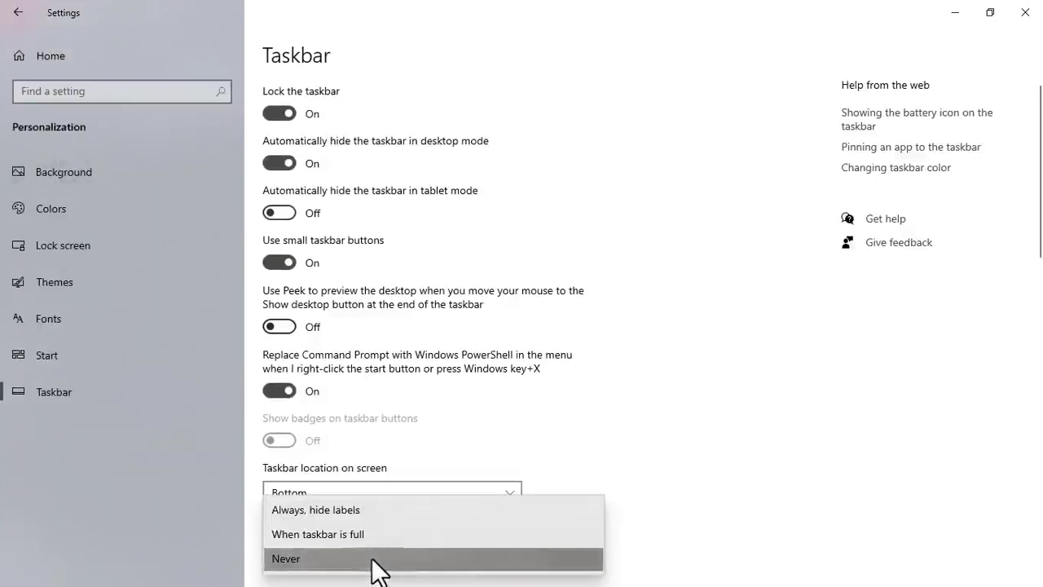
click(358, 508)
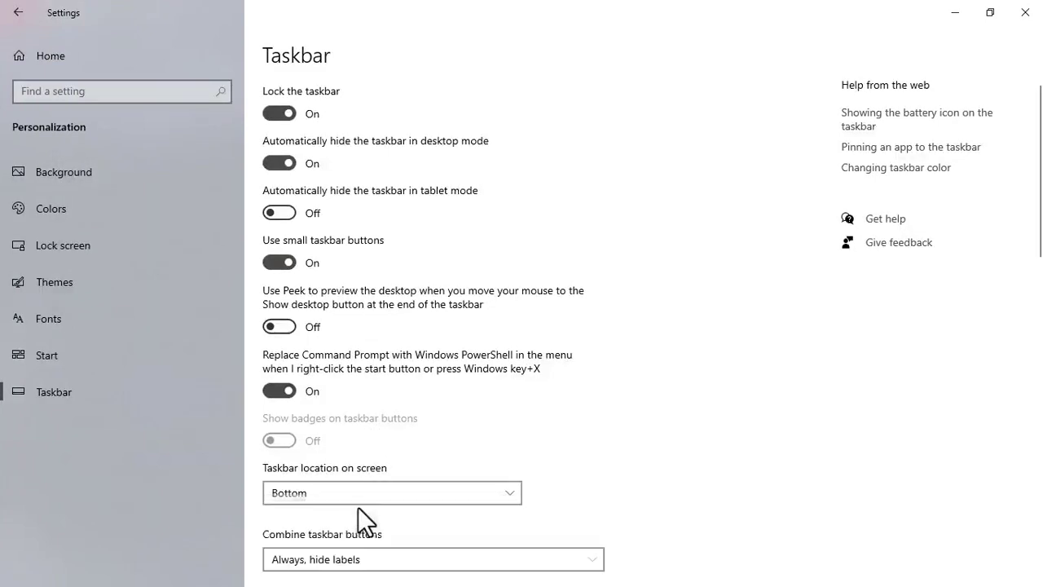
click(334, 560)
click(586, 388)
- Turn off automatic hiding of the taskbar in desktop mode and close the Settings window
scroll(584, 385, down, 10)
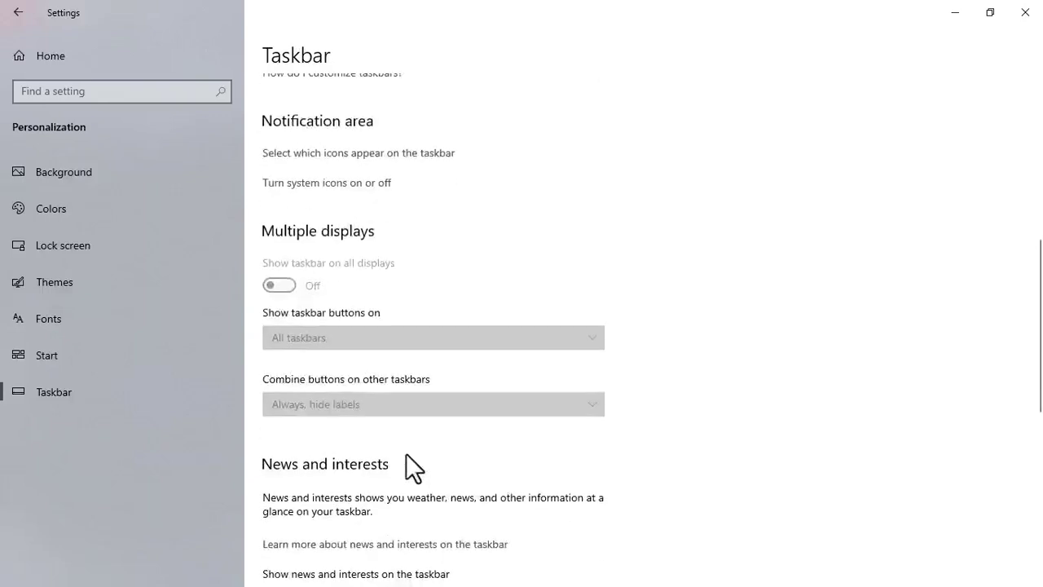
scroll(406, 453, down, 5)
scroll(406, 453, up, 9)
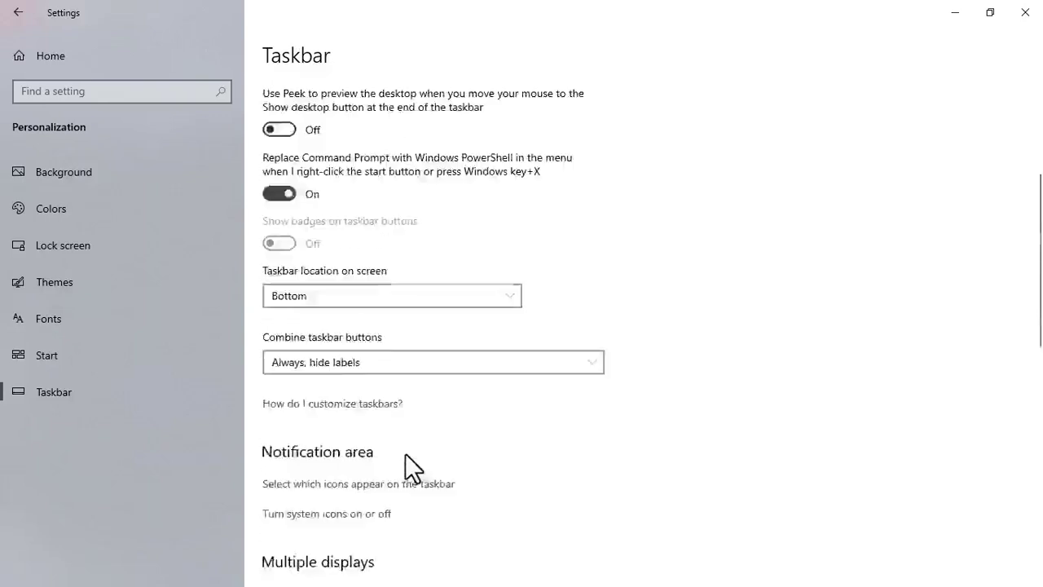
scroll(405, 453, up, 5)
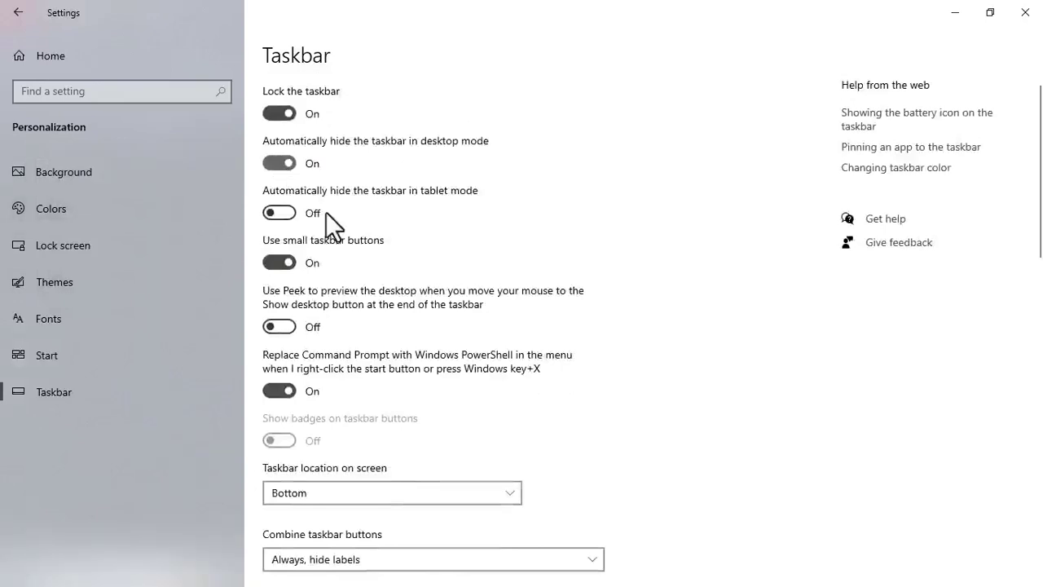
click(279, 164)
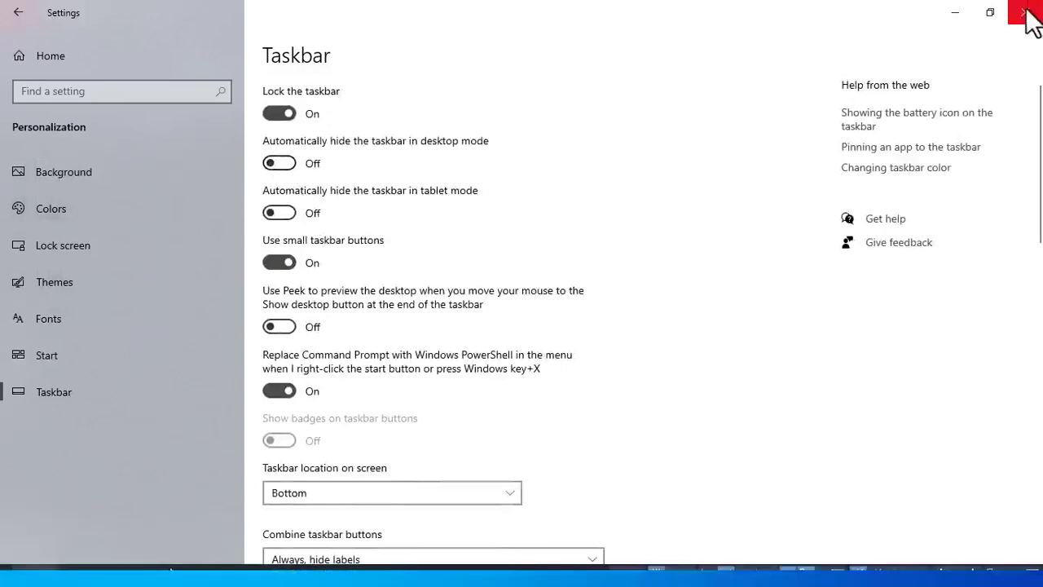
click(1025, 10)
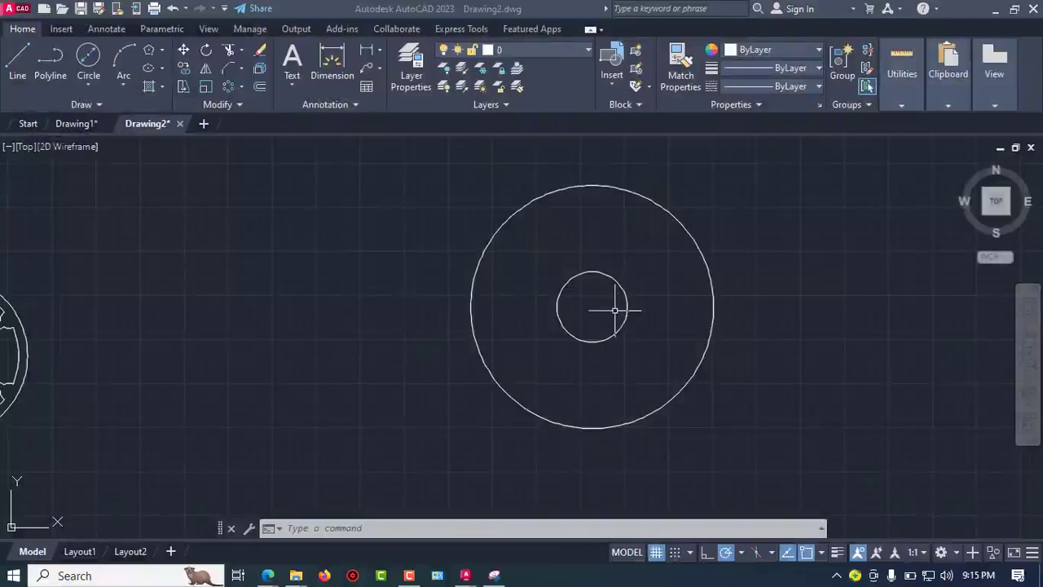
- Switch to the 150 CAD Exercises PDF in Microsoft Edge, review the flange dimensions on page 15, and return to Drawing2.dwg in AutoCAD
mouse_move(275, 576)
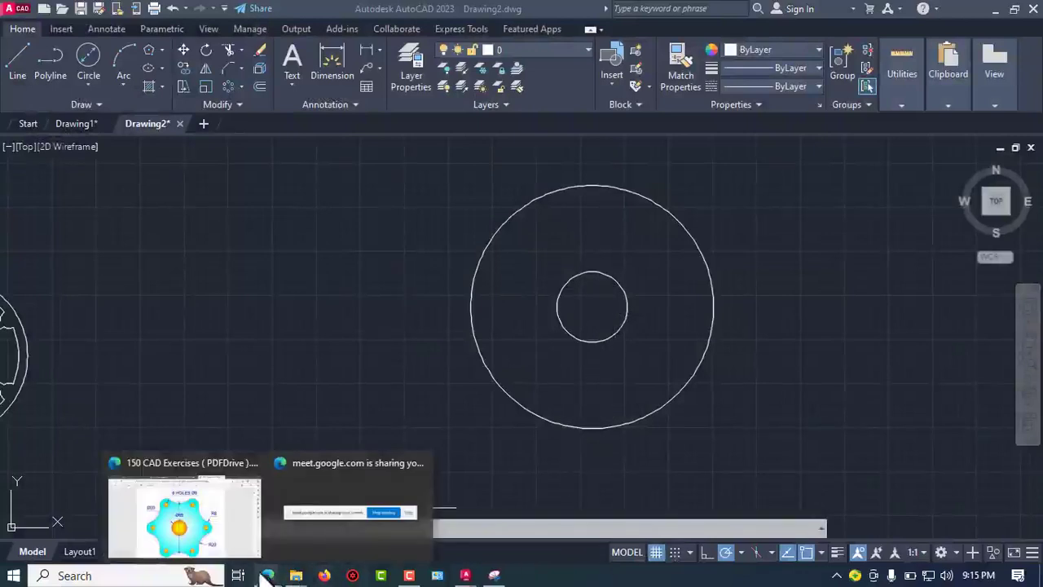
click(227, 539)
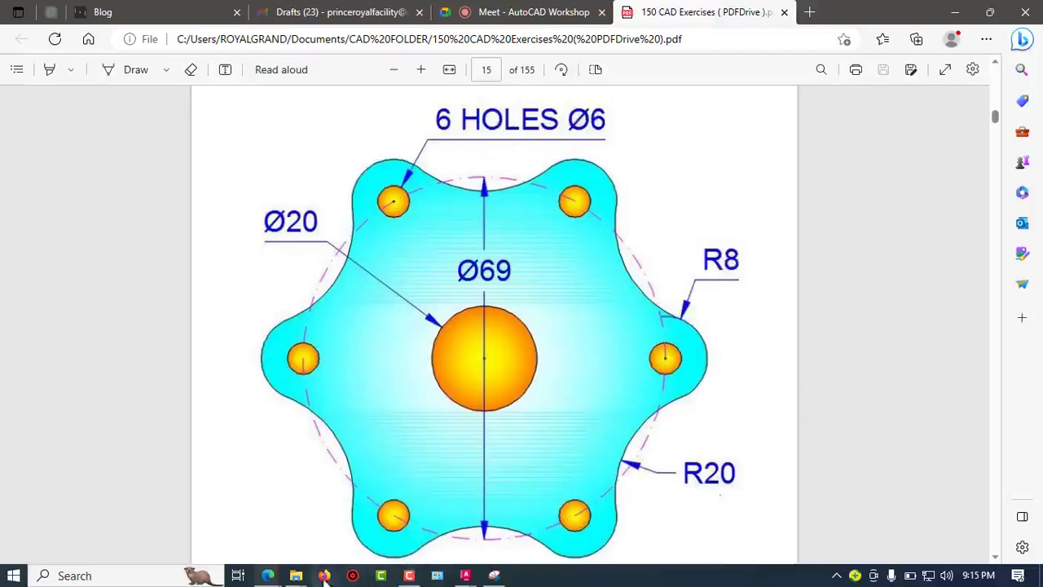
mouse_move(467, 578)
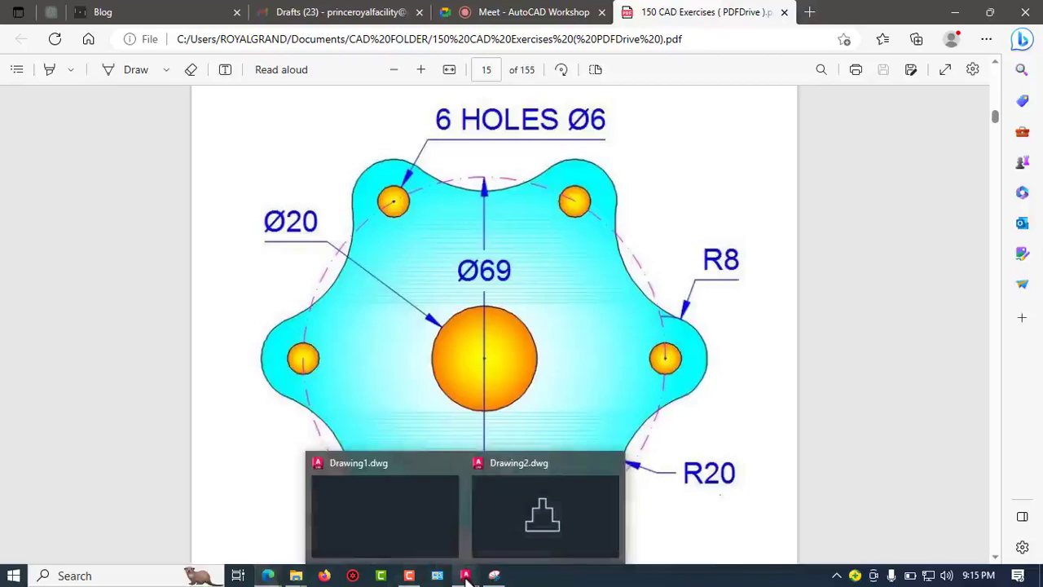
click(517, 536)
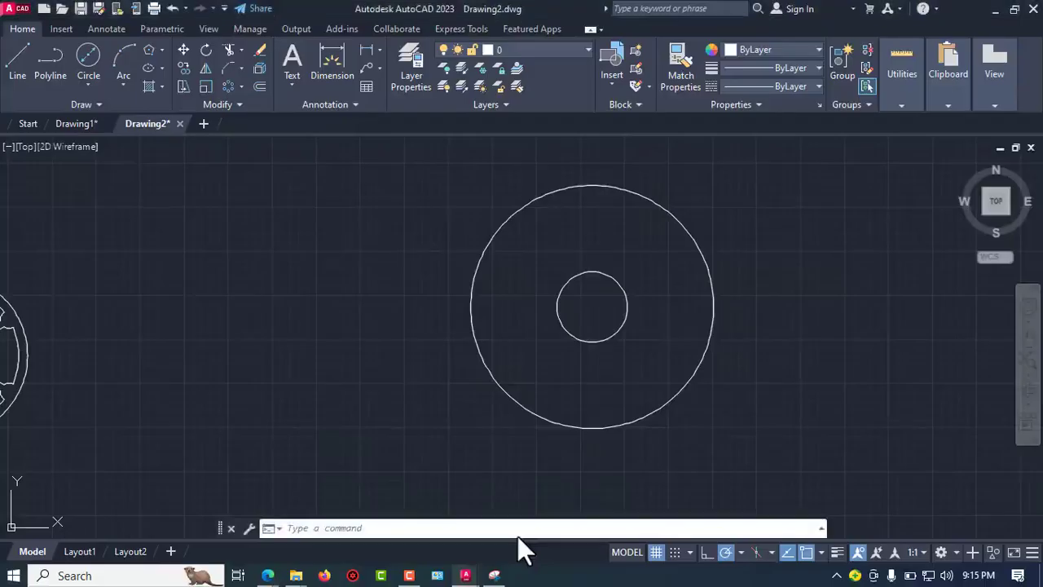
- Draw a horizontal and a vertical construction line through the common centre of the two flange circles
click(64, 106)
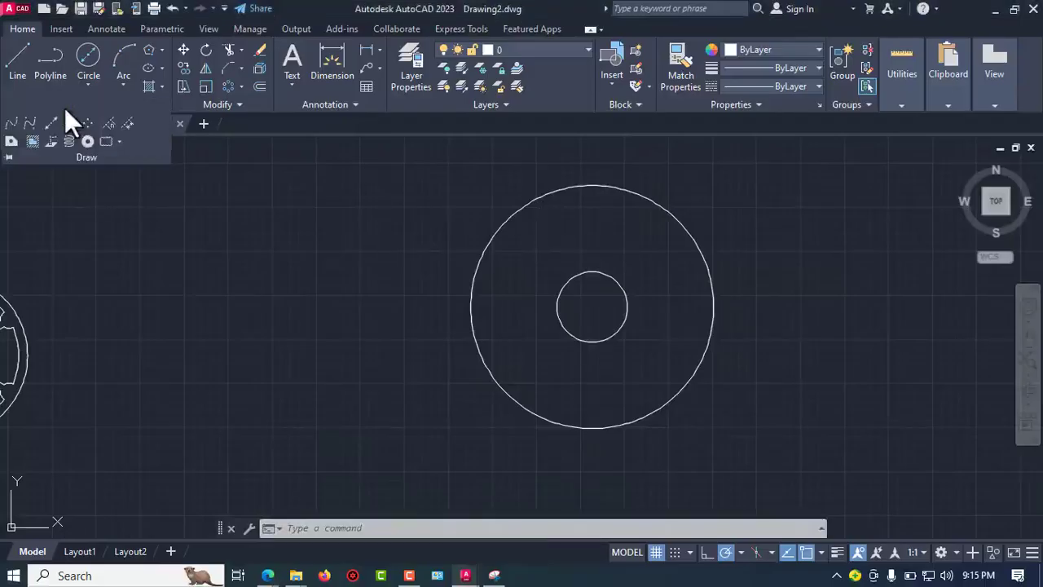
click(58, 125)
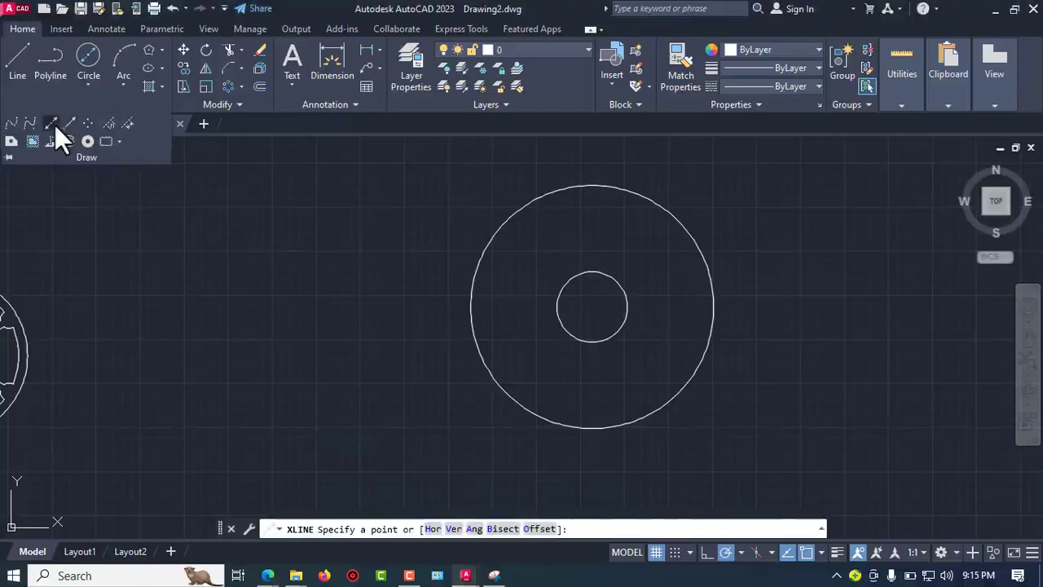
click(592, 306)
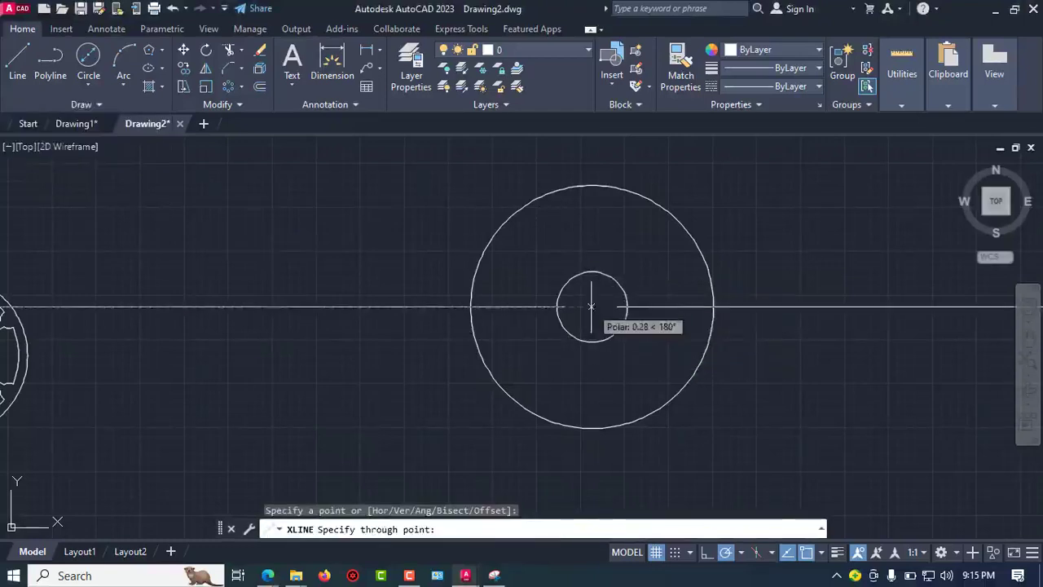
click(737, 266)
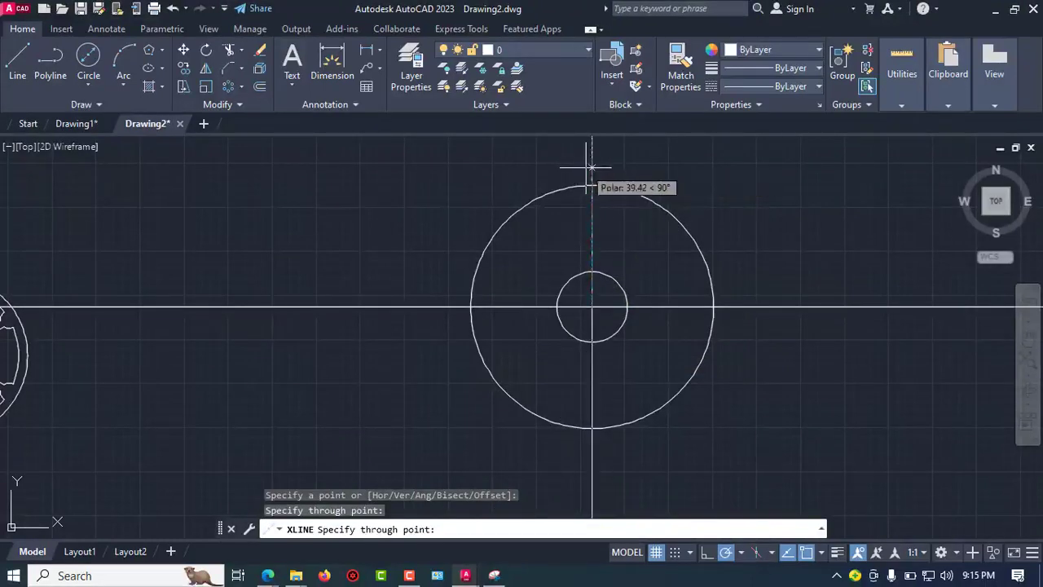
click(592, 167)
key(Escape)
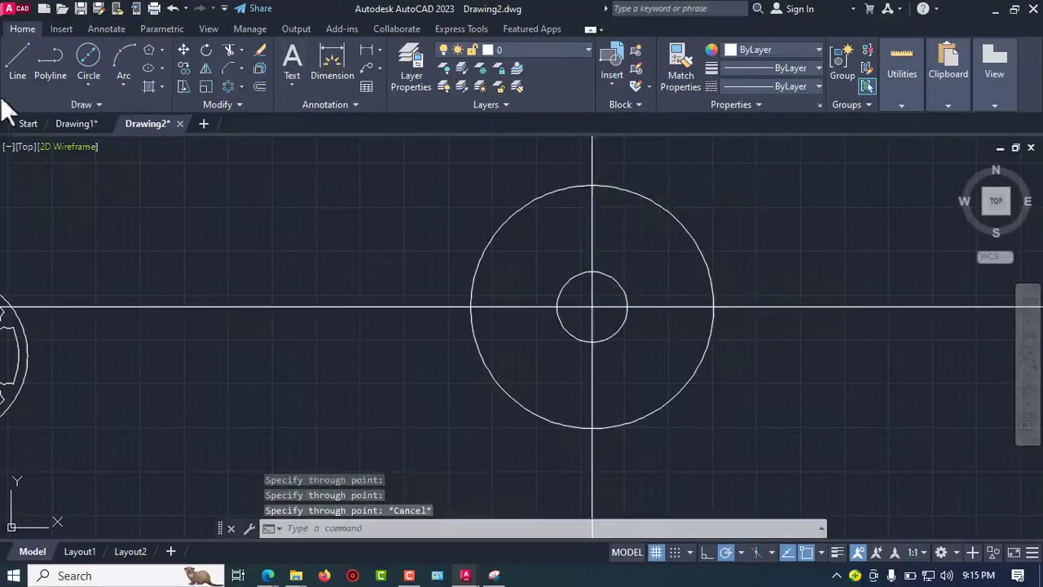
- Draw a circle of radius 8 centred where the horizontal construction line crosses the right side of the 69-diameter circle
click(91, 87)
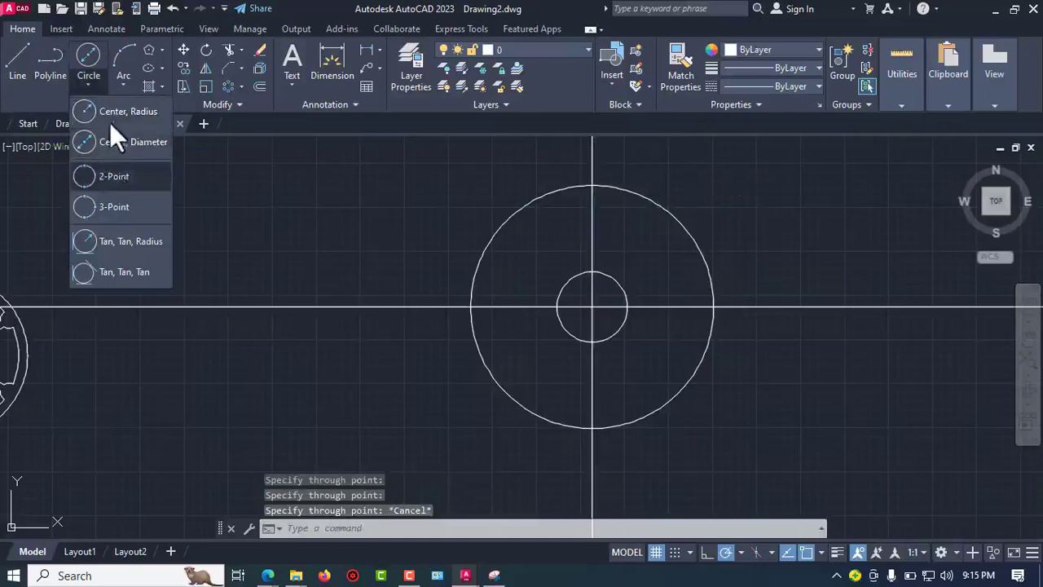
click(114, 113)
middle_drag(803, 344, 623, 353)
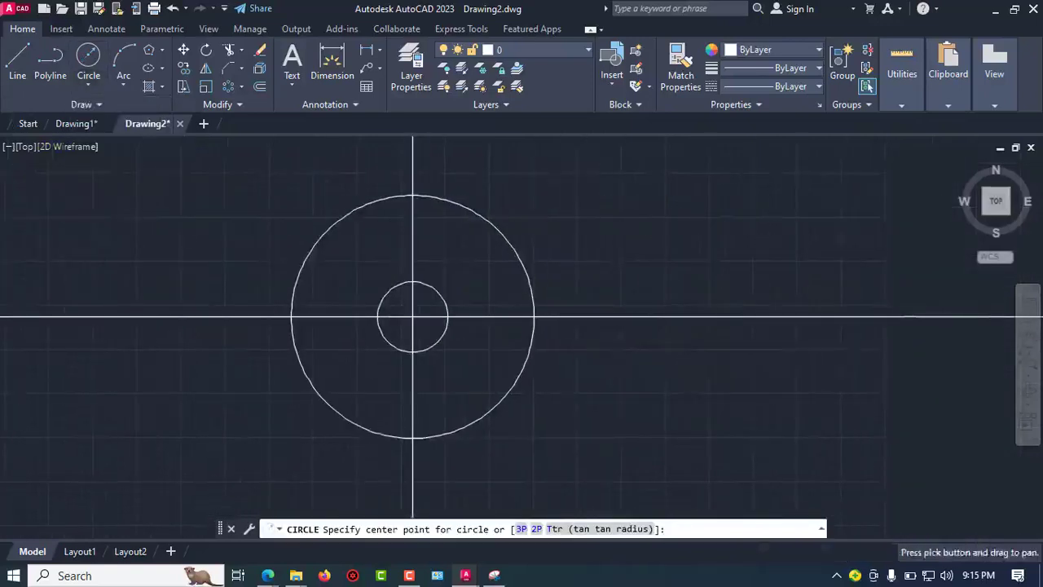
scroll(535, 334, up, 4)
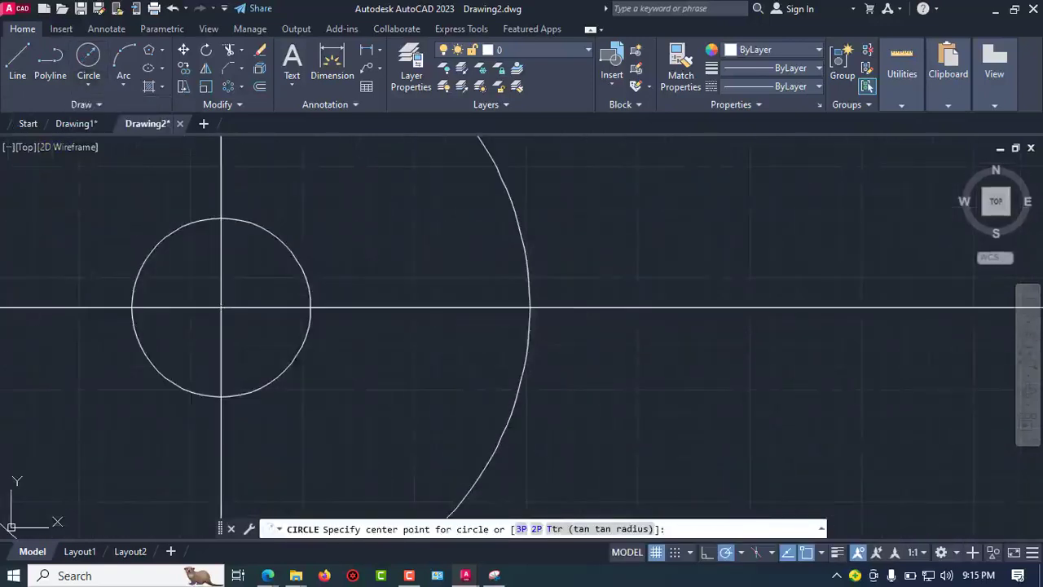
click(529, 307)
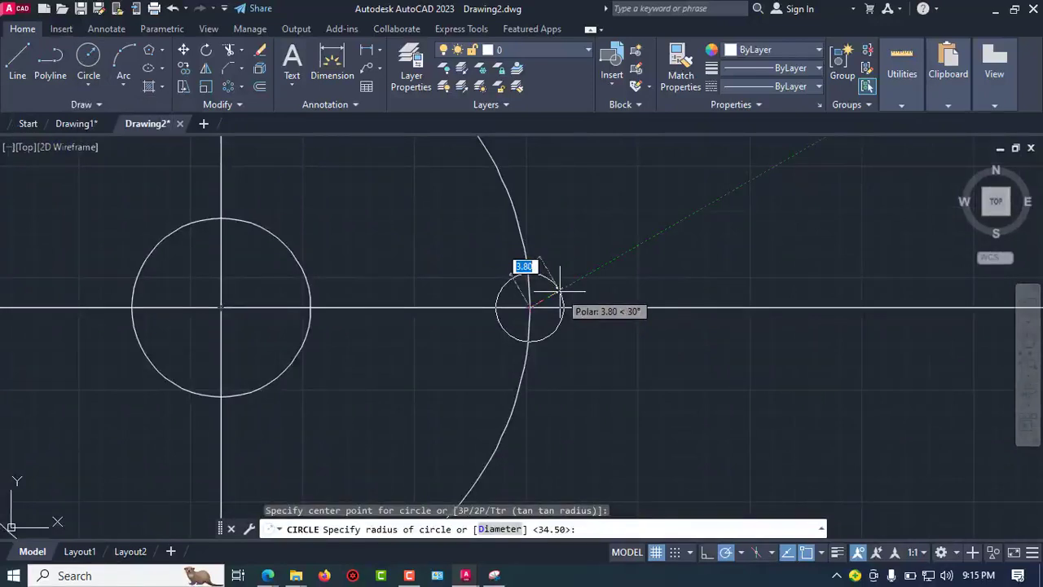
text(7)
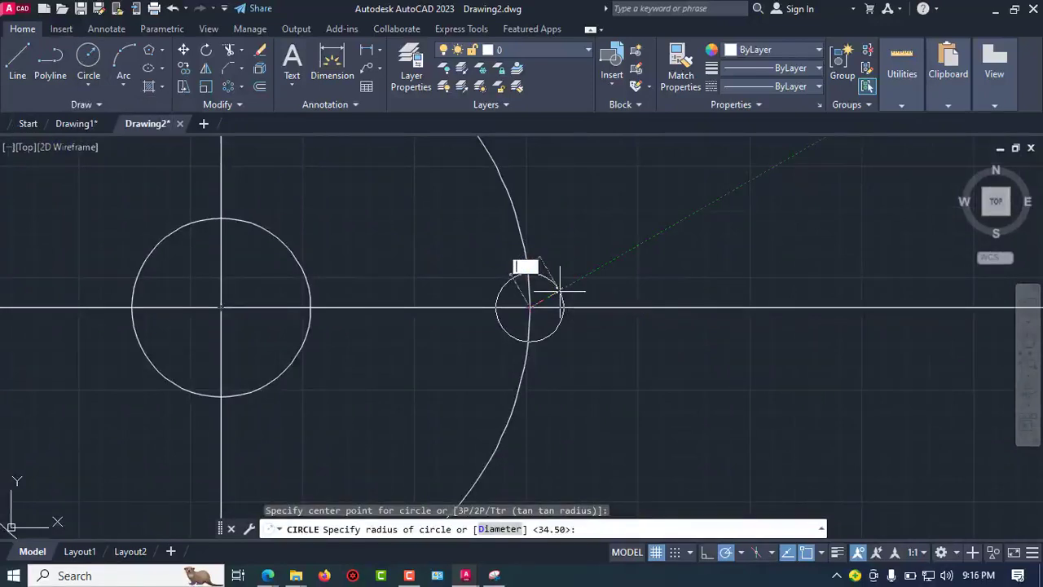
key(Return)
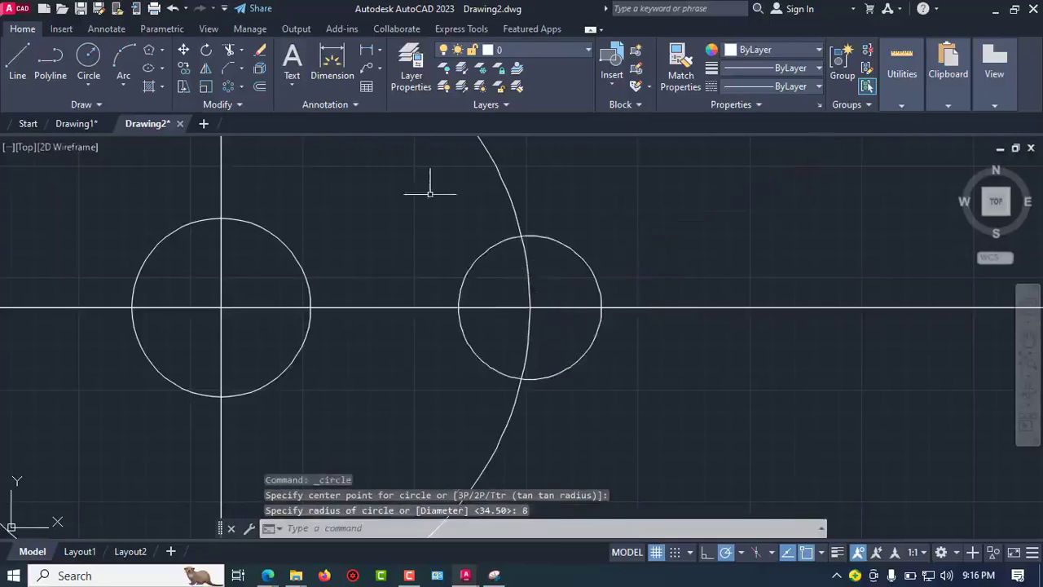
- Draw a 6-diameter circle concentric with the radius 8 circle on the right side of the flange
click(81, 62)
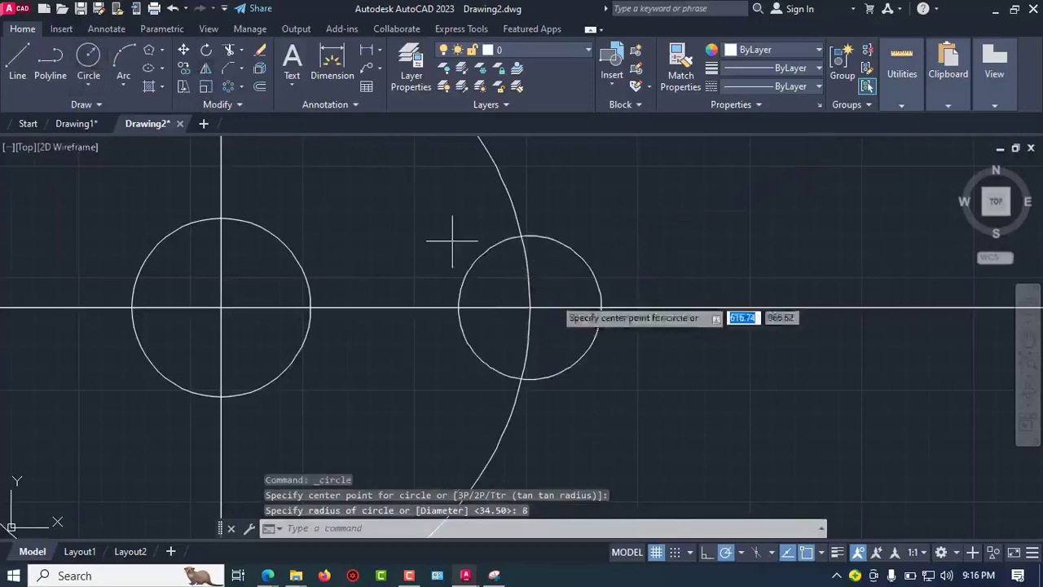
click(530, 308)
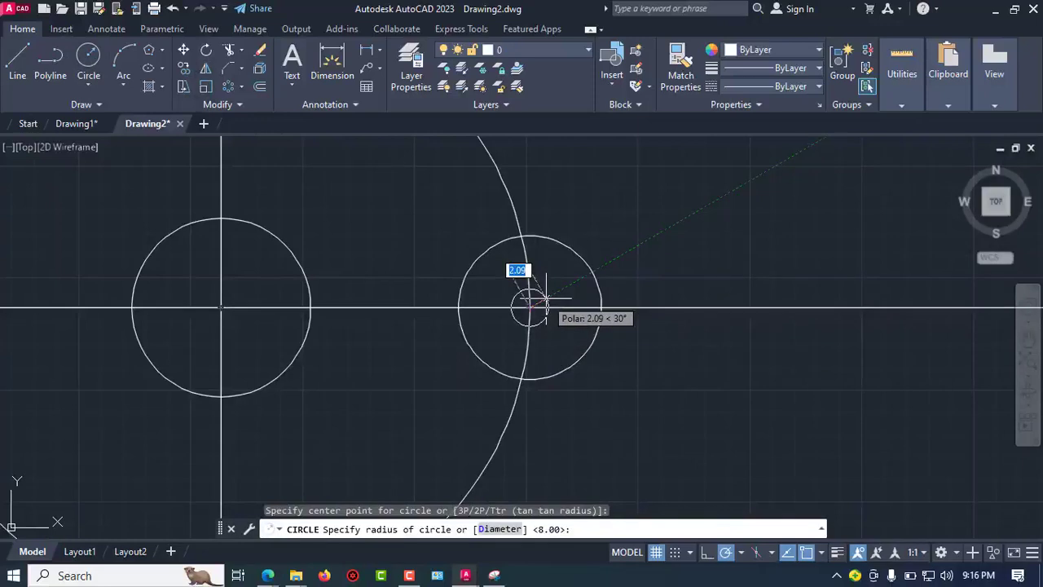
text(d)
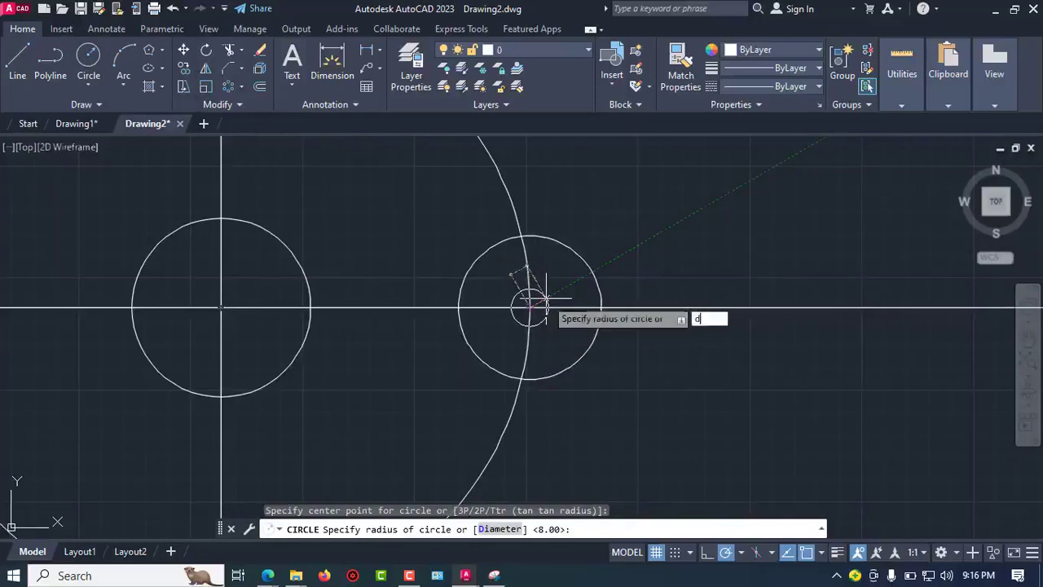
key(Return)
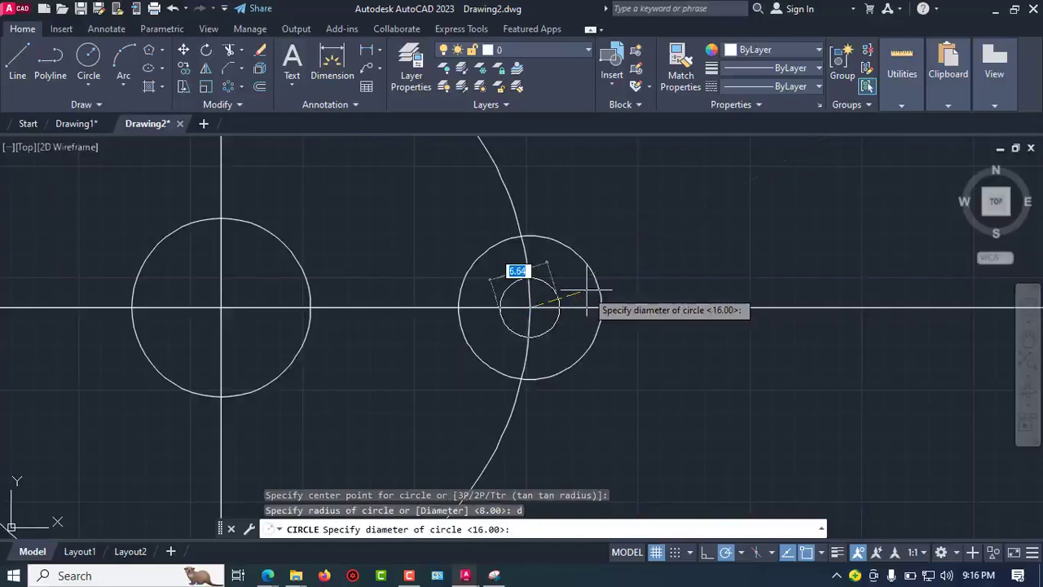
text(6)
key(Return)
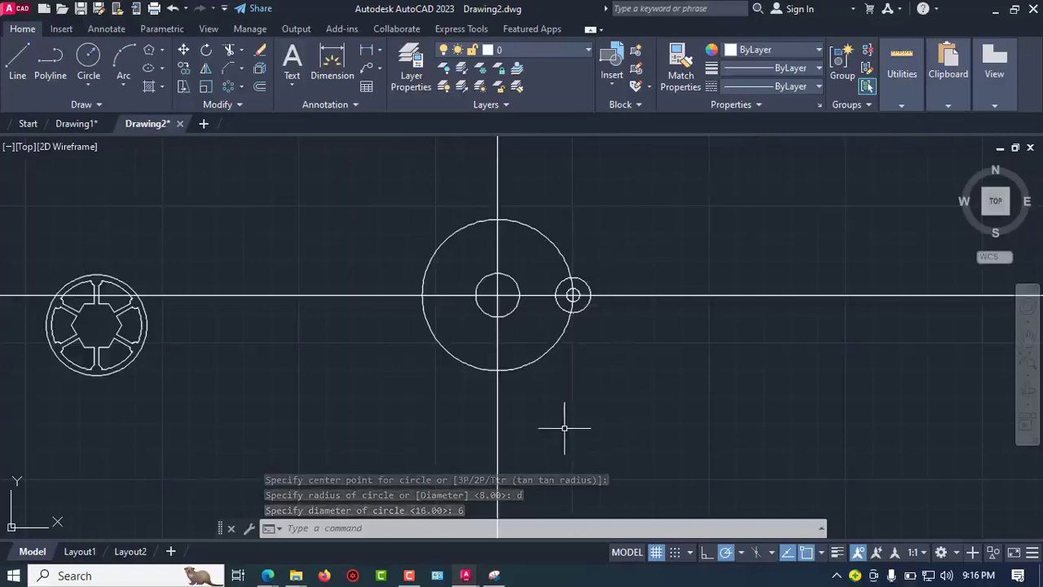
- Create a polar array of the radius 8 circle and its 6-diameter hole around the flange centre, with 6 items filling 360 degrees
mouse_move(267, 575)
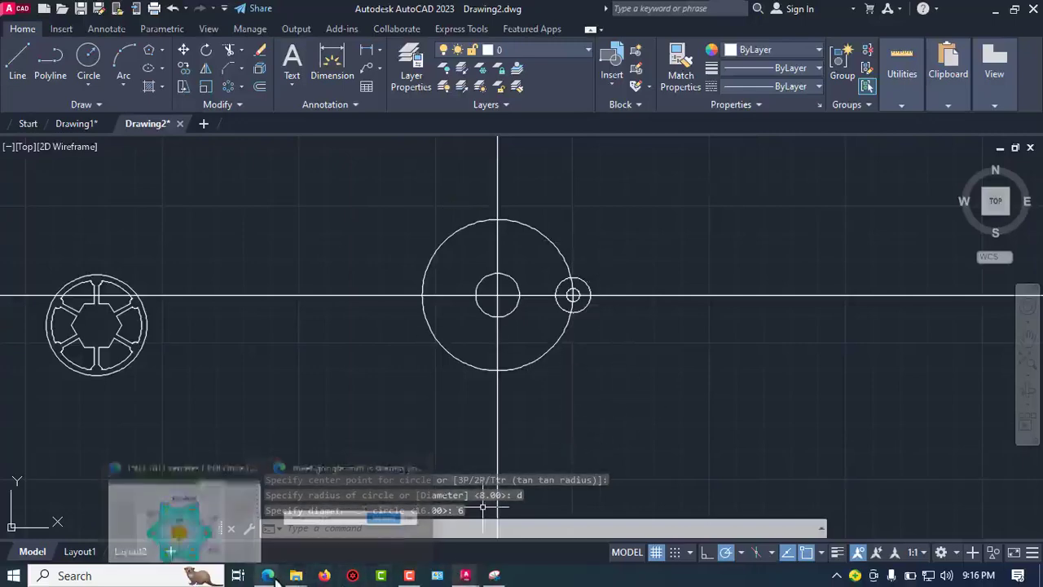
mouse_move(197, 507)
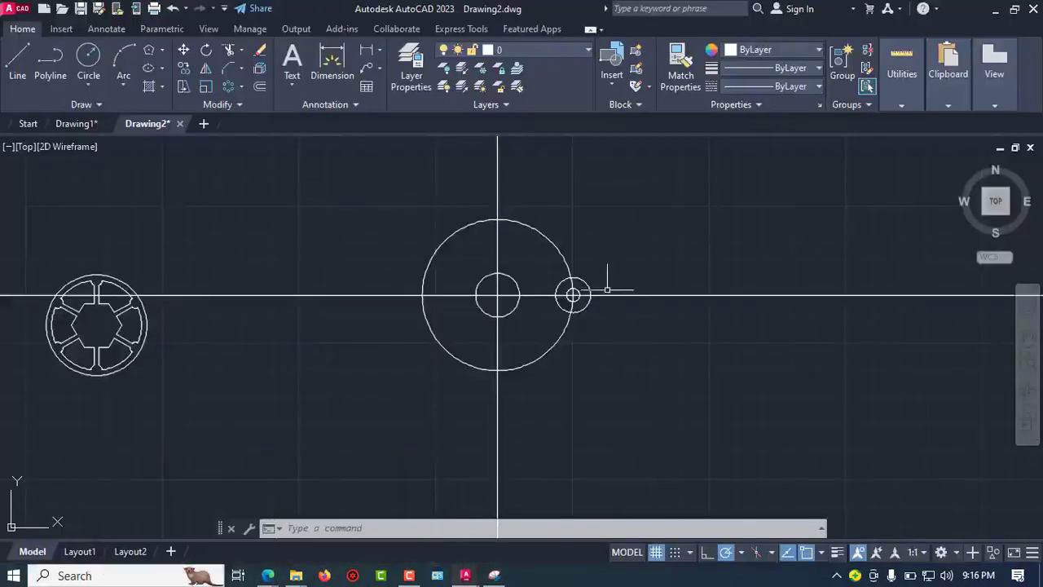
scroll(578, 293, up, 2)
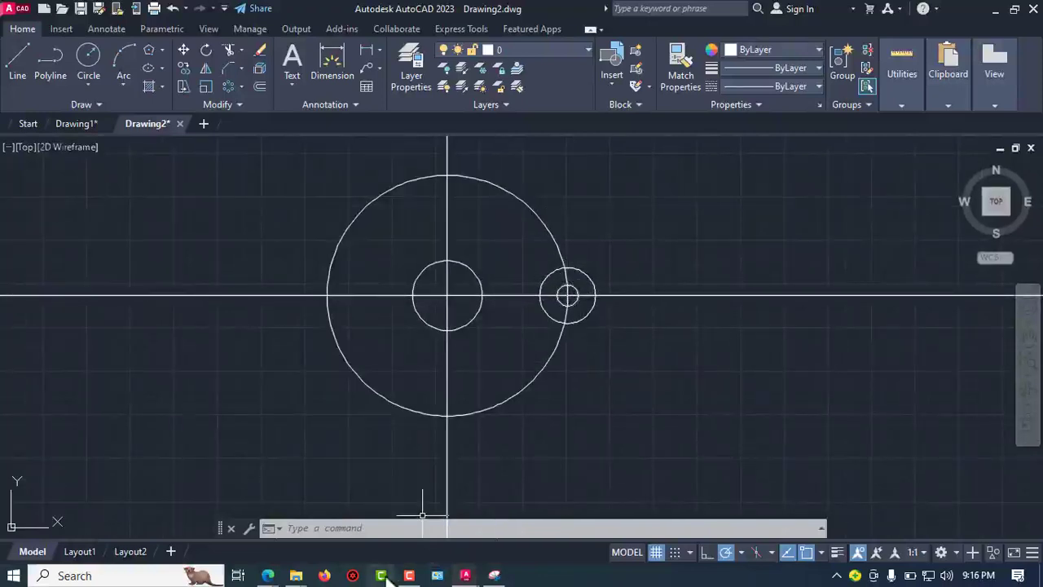
mouse_move(201, 525)
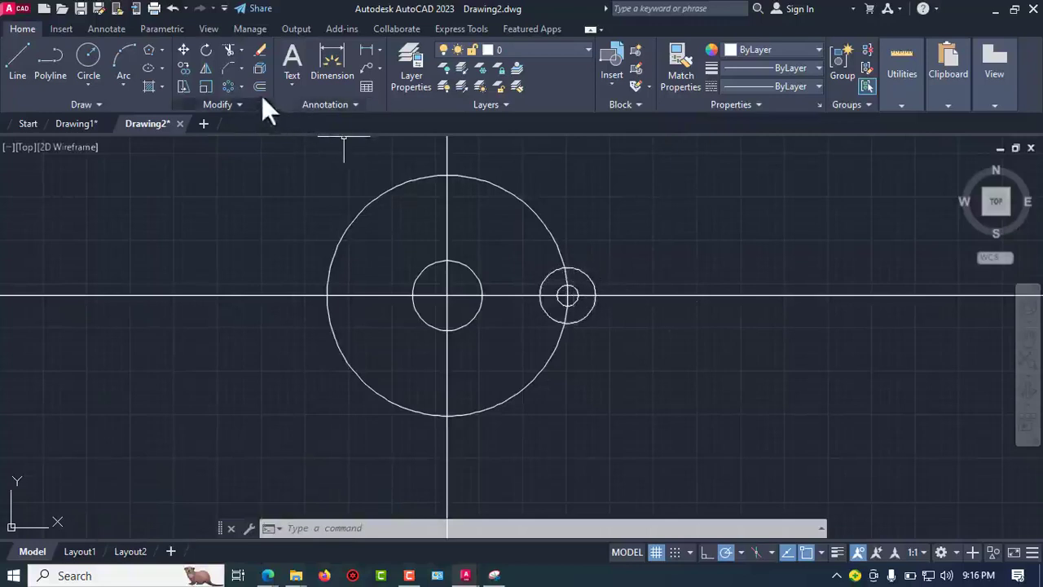
click(243, 87)
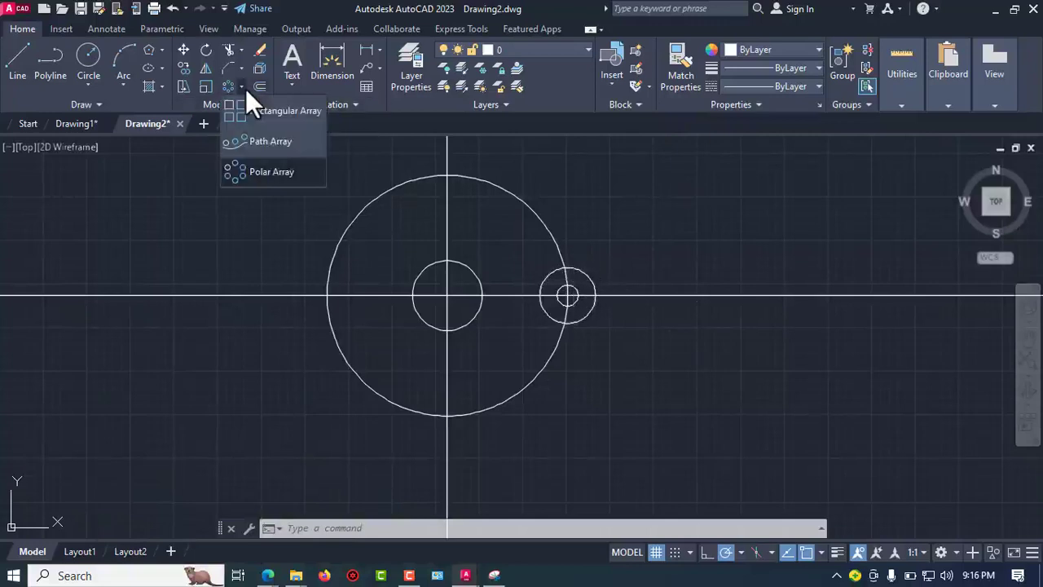
click(273, 174)
scroll(580, 280, up, 4)
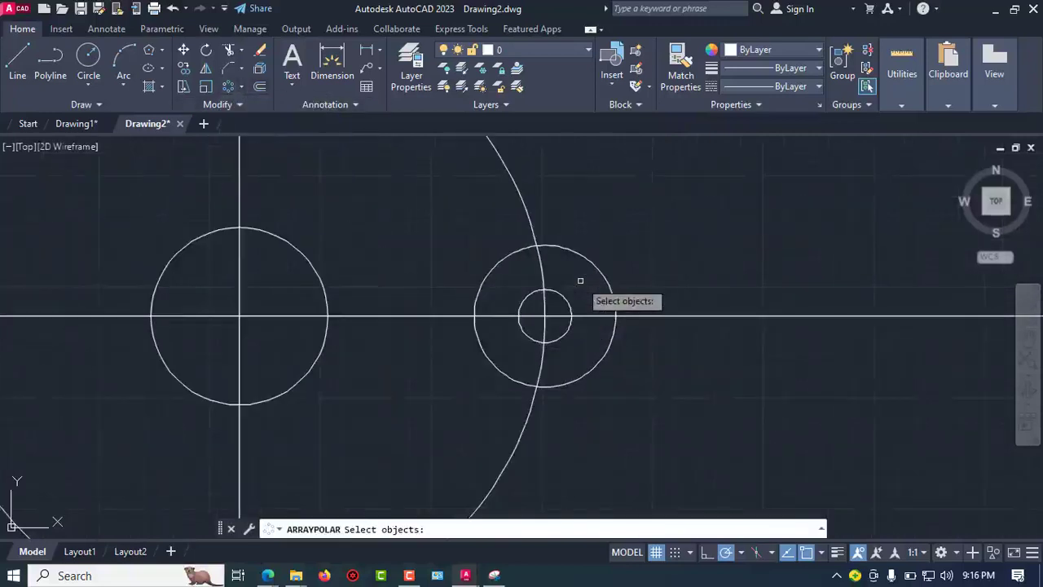
click(591, 263)
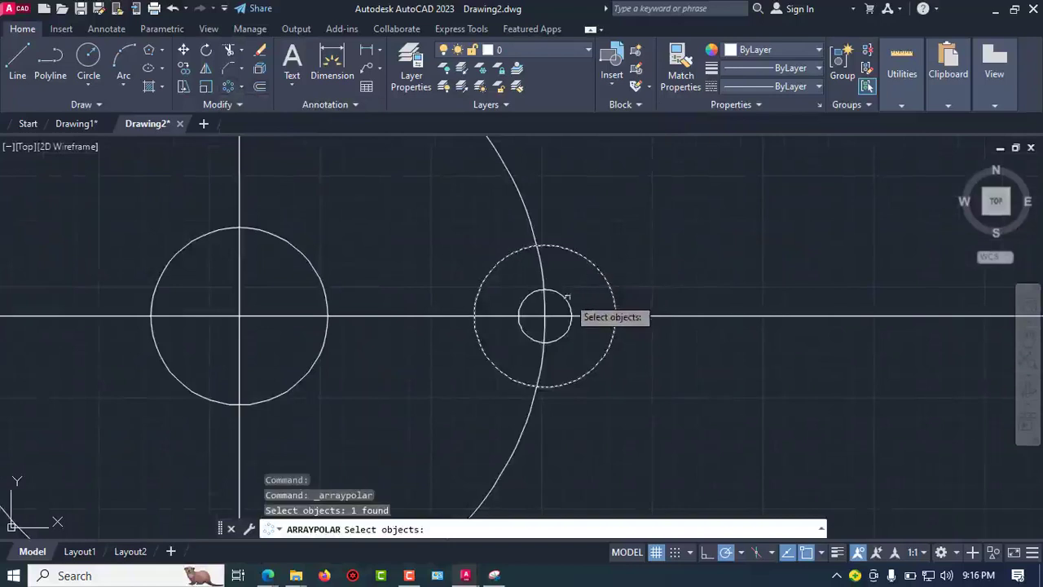
click(566, 299)
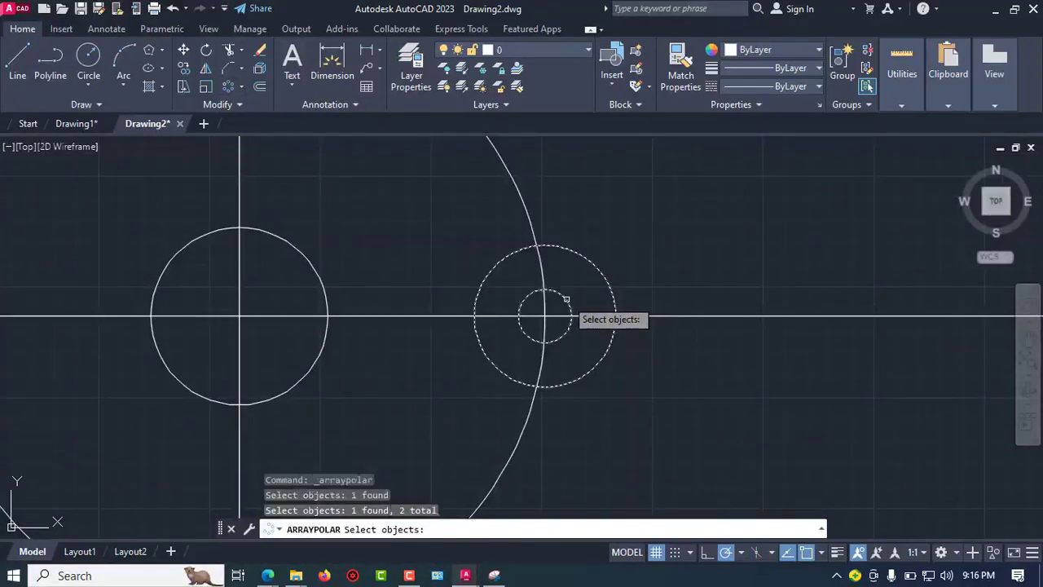
key(Return)
scroll(554, 305, down, 2)
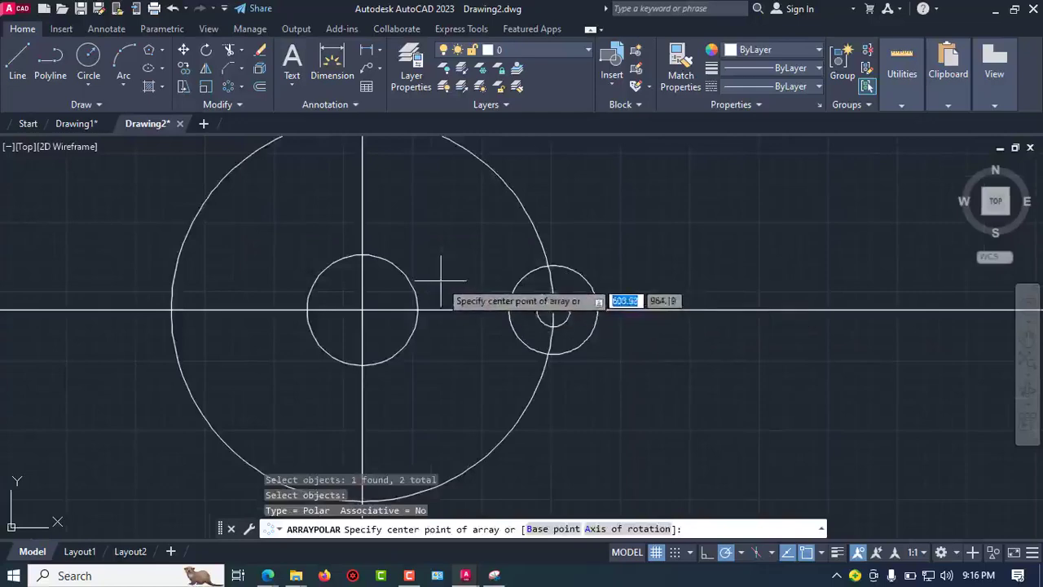
click(363, 309)
scroll(361, 309, down, 5)
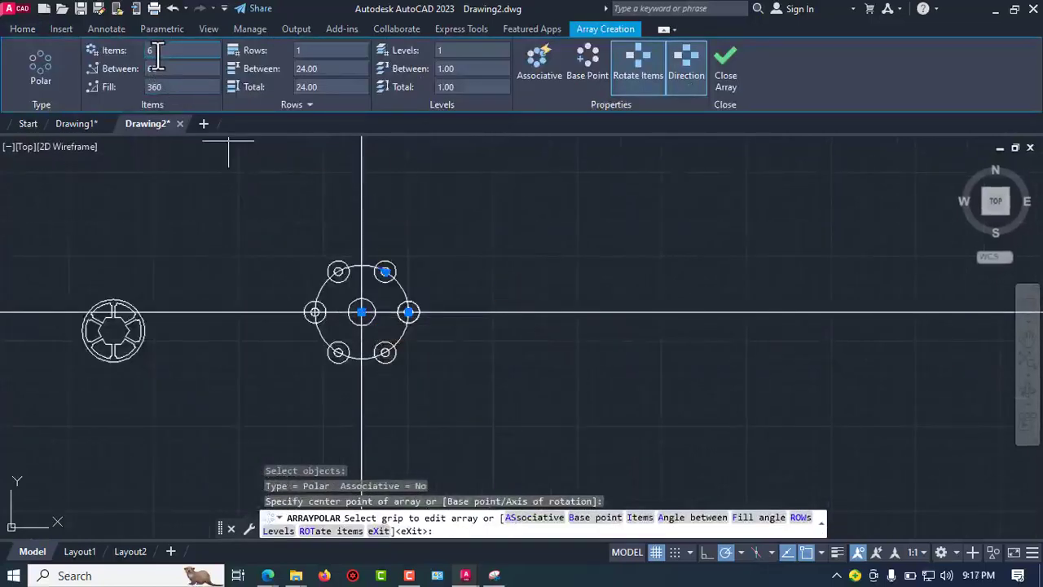
click(726, 53)
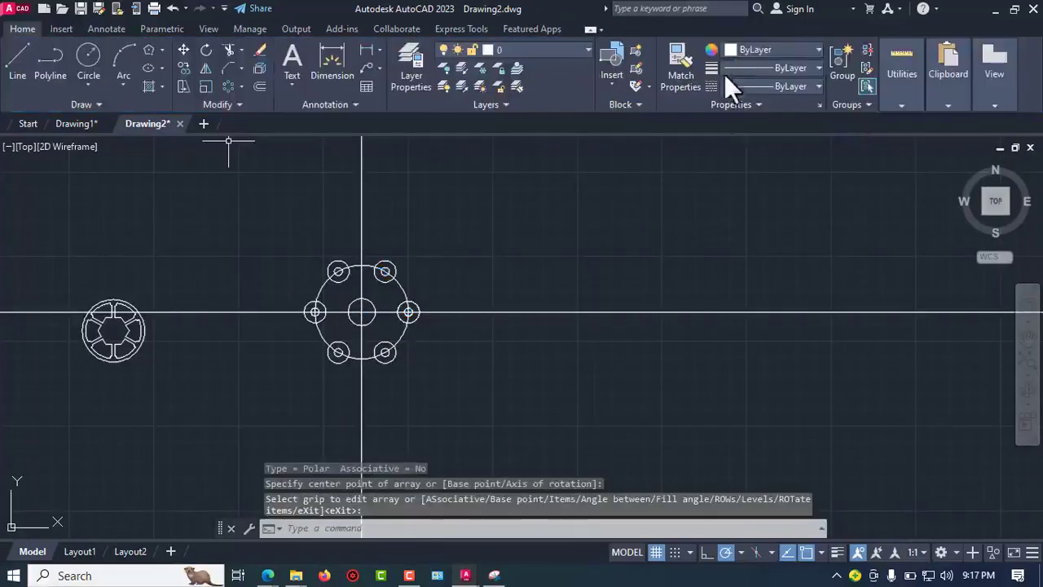
- Erase the horizontal and vertical construction lines through the flange centre
scroll(393, 293, up, 3)
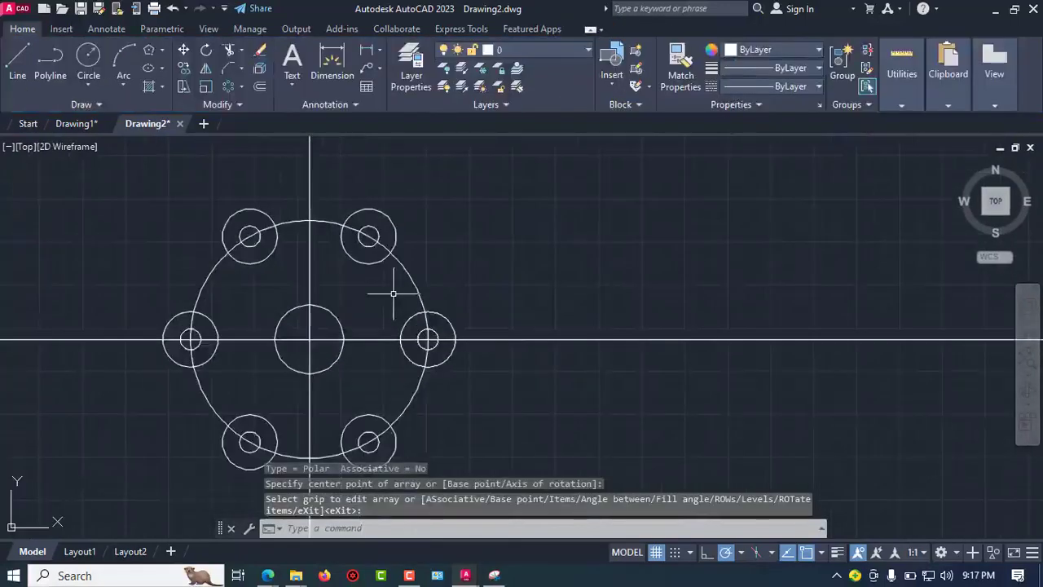
click(538, 343)
click(531, 319)
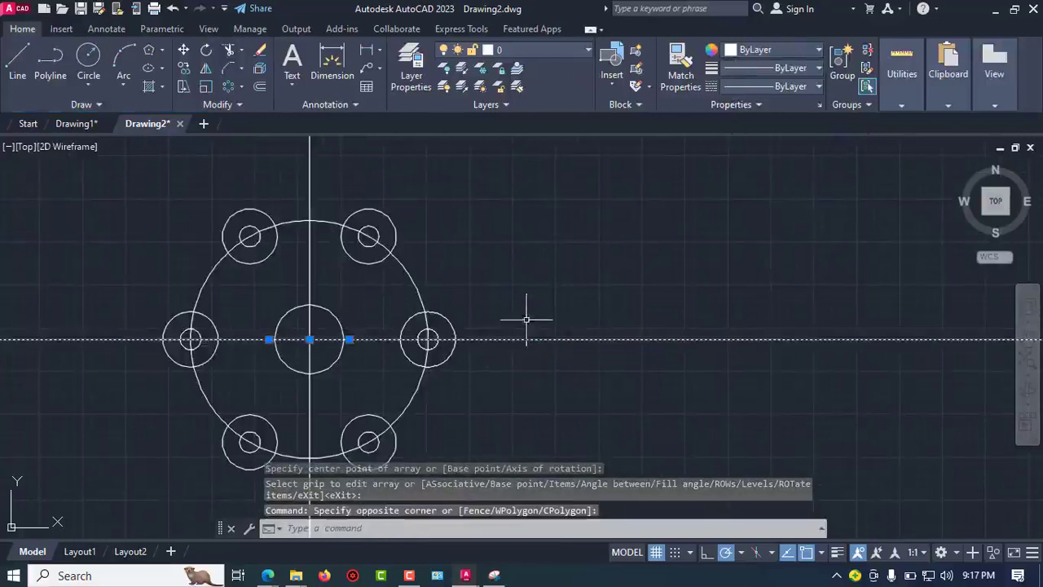
click(372, 158)
click(293, 156)
key(Delete)
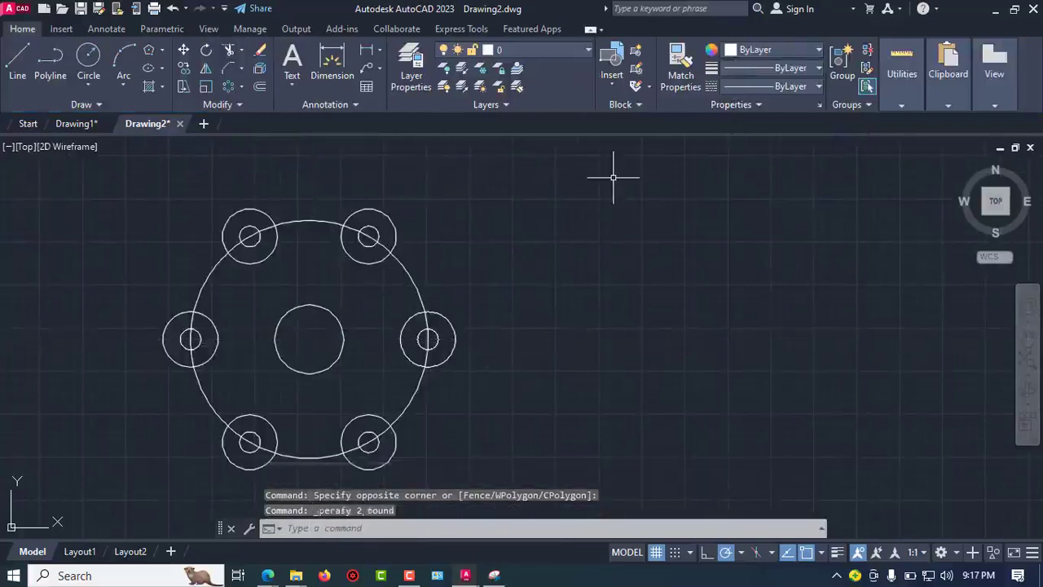
scroll(454, 356, up, 3)
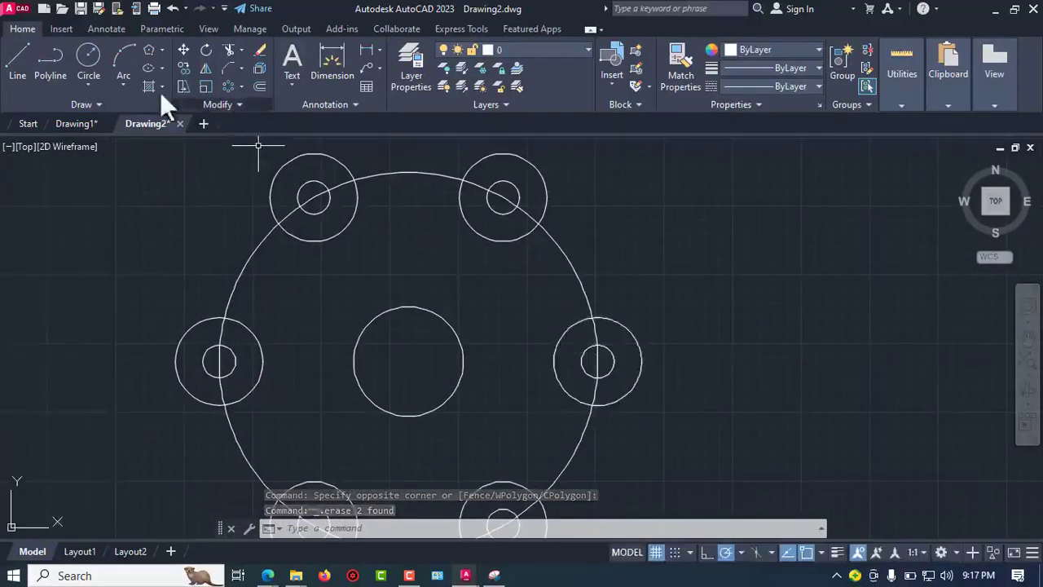
click(86, 57)
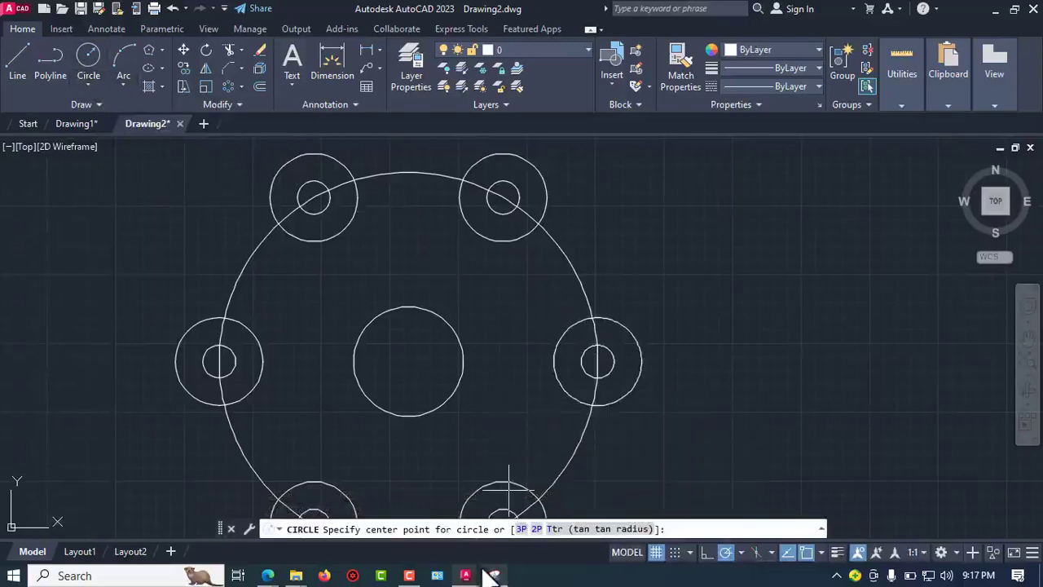
click(587, 530)
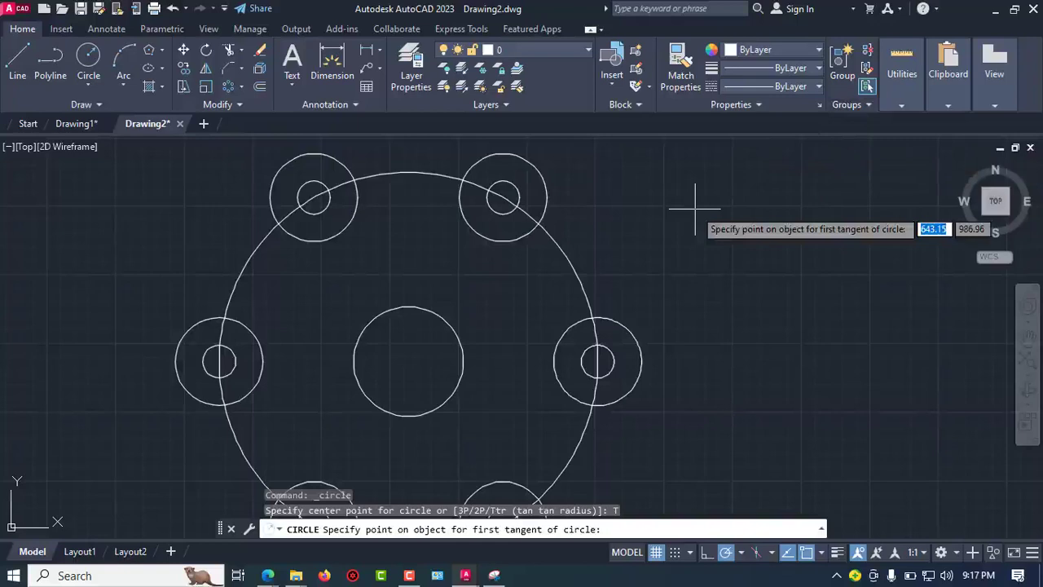
key(Escape)
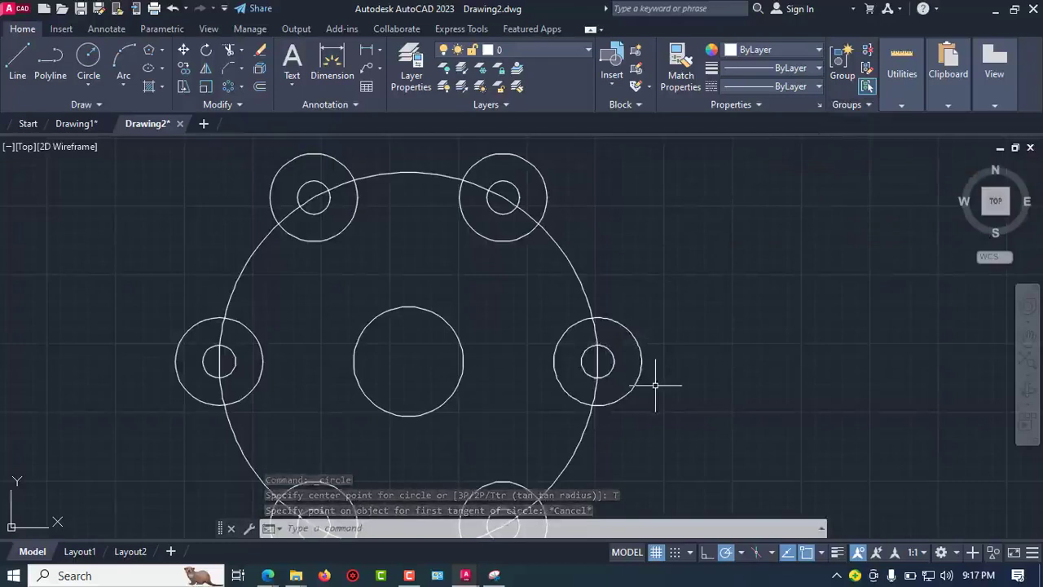
- Draw a tangent-tangent-radius circle of radius 20 touching the outer circles of the right and upper-right holes
scroll(657, 382, down, 4)
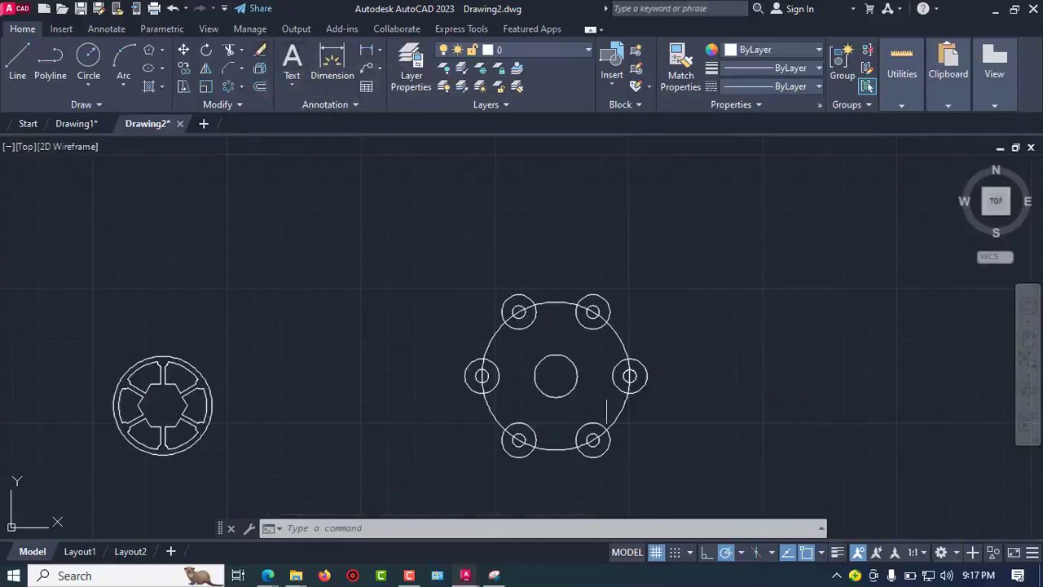
scroll(607, 397, up, 2)
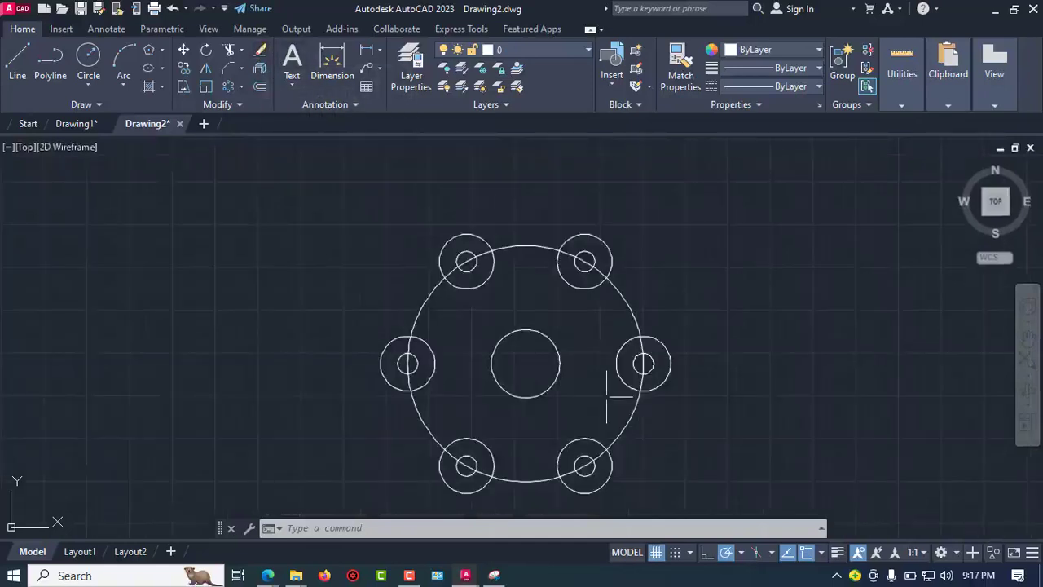
click(97, 61)
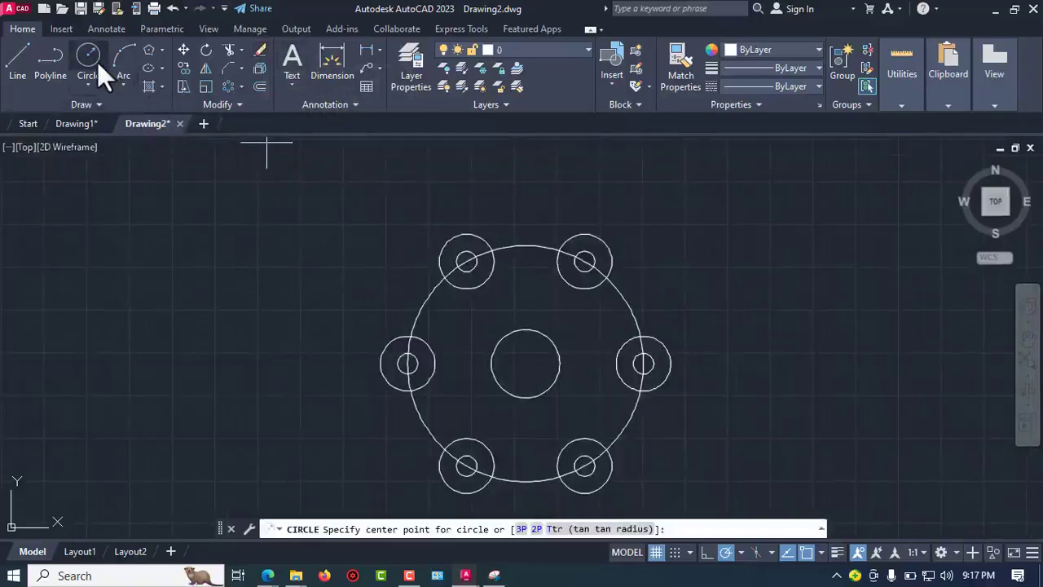
click(621, 530)
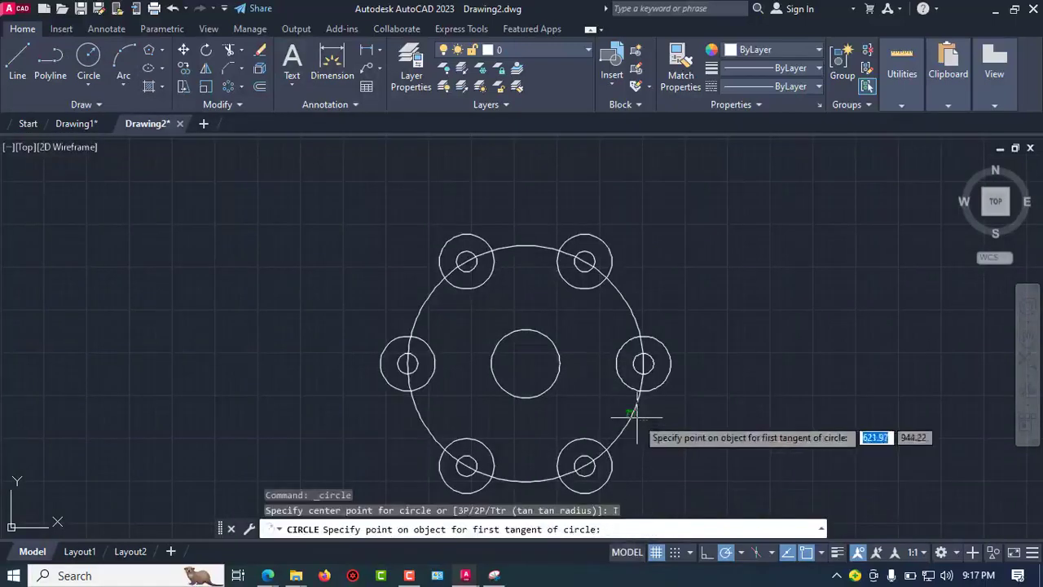
scroll(629, 411, up, 5)
click(635, 347)
middle_drag(636, 268, 584, 534)
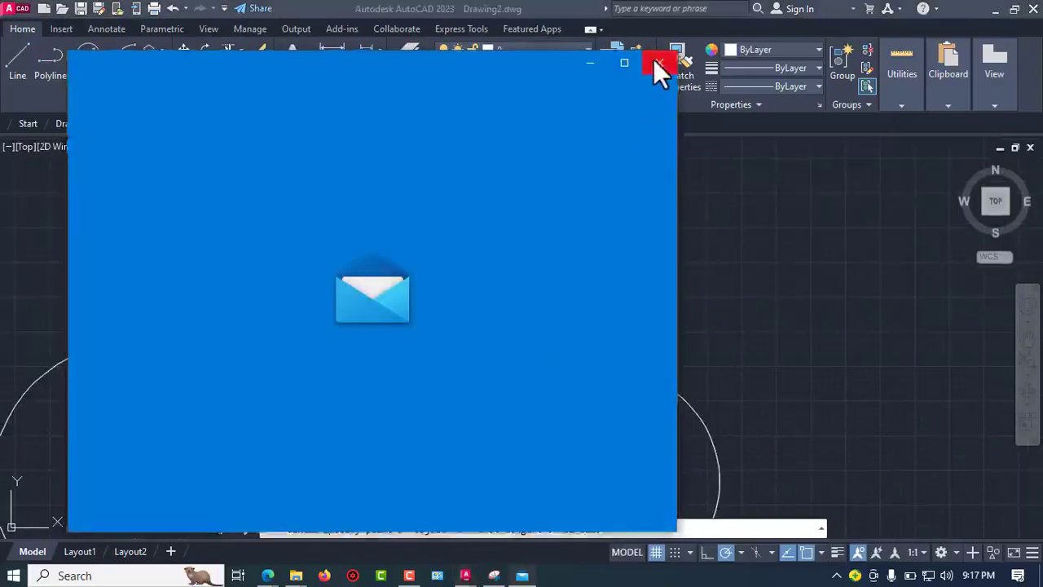
click(656, 62)
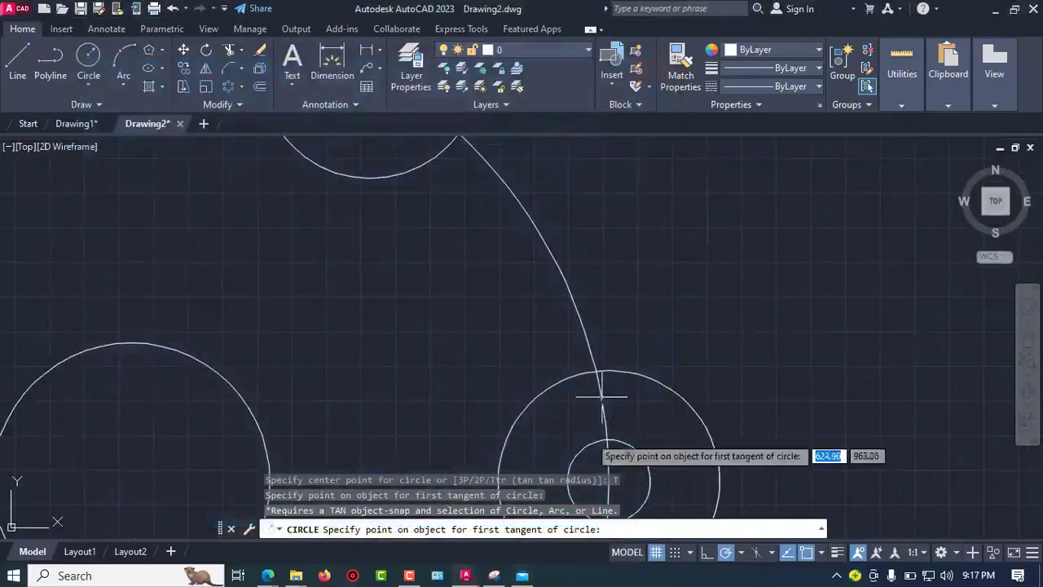
click(574, 377)
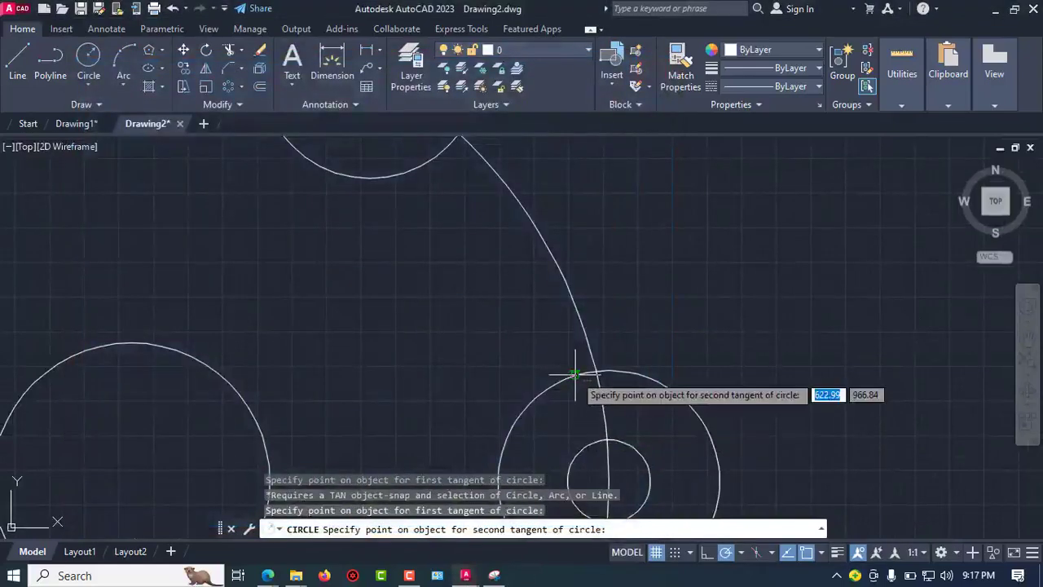
middle_drag(717, 505, 455, 228)
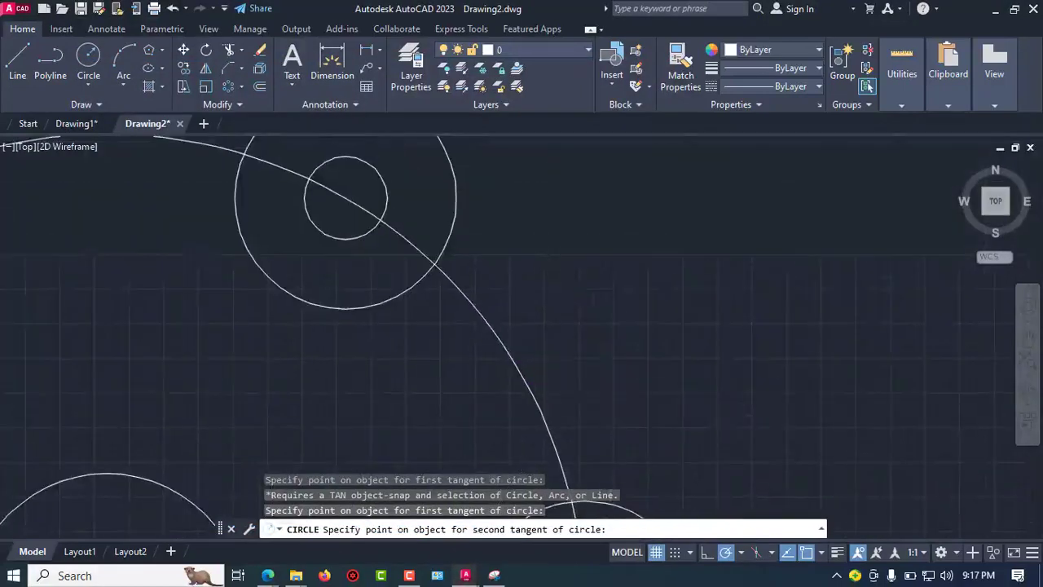
click(424, 277)
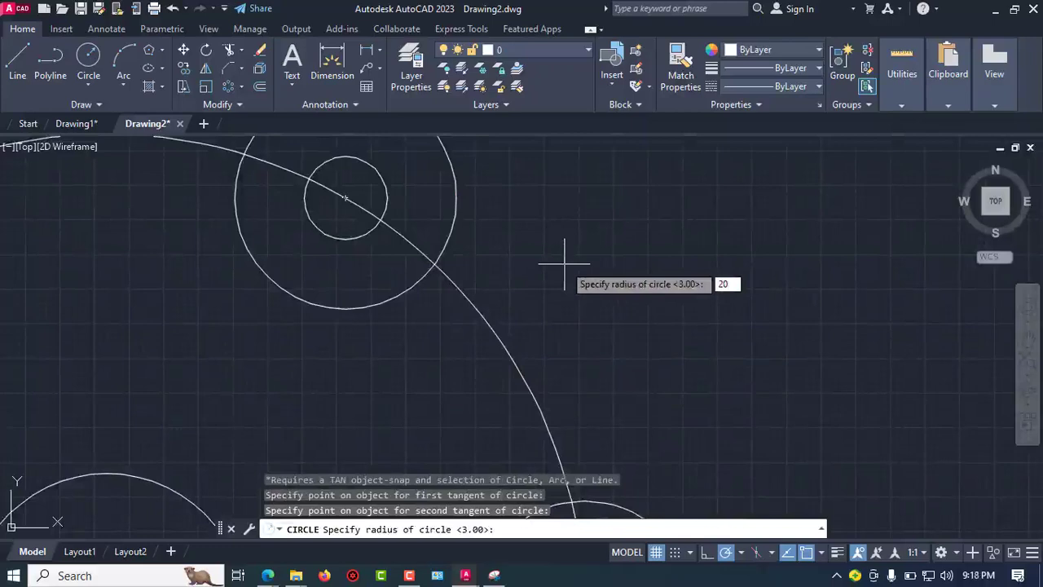
key(Return)
- Trim away the outer part of the radius 20 circle, keeping the arc between its two tangent points
scroll(563, 263, down, 3)
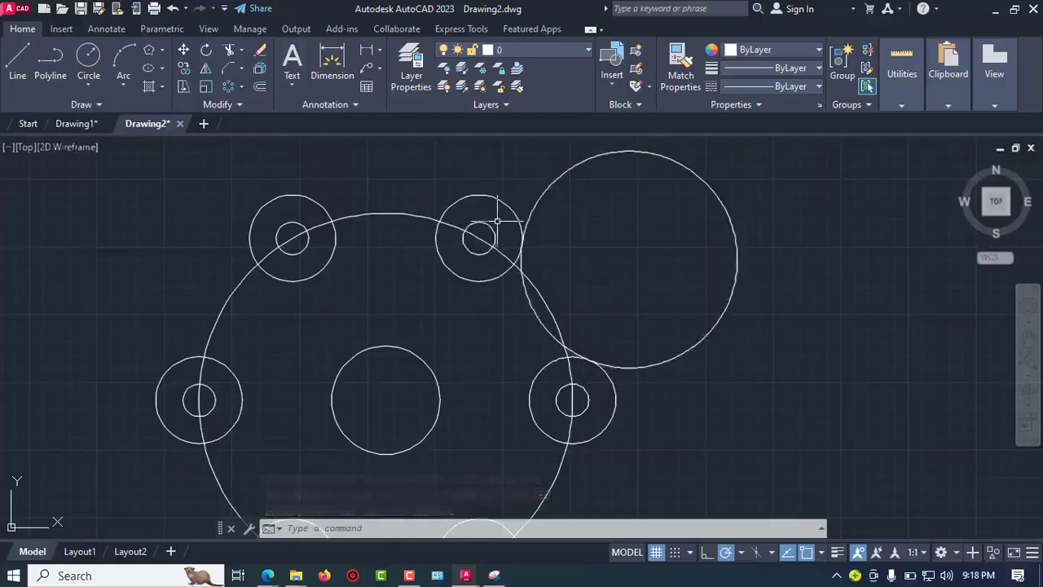
click(231, 49)
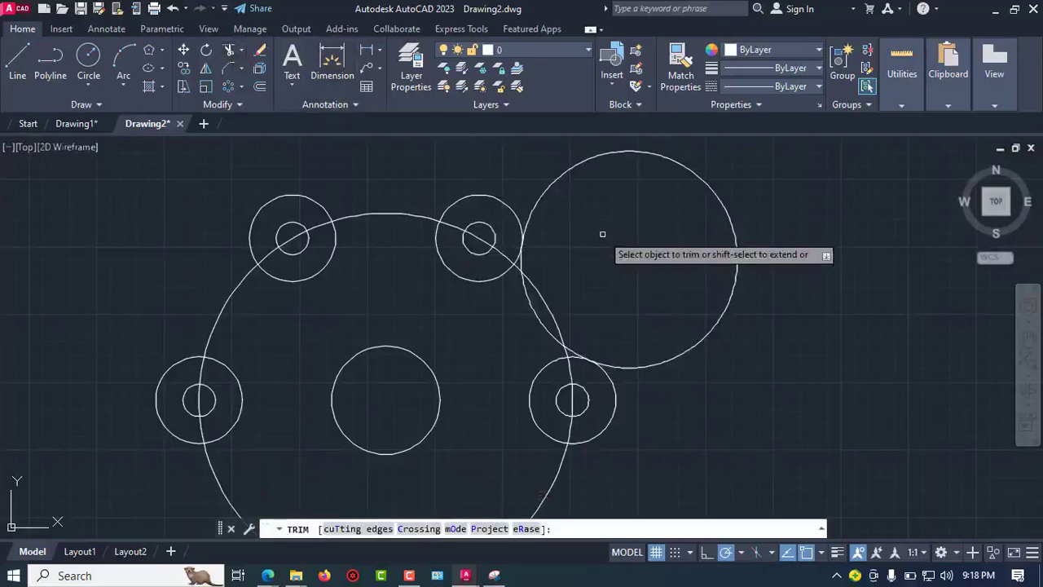
click(548, 189)
scroll(617, 283, down, 2)
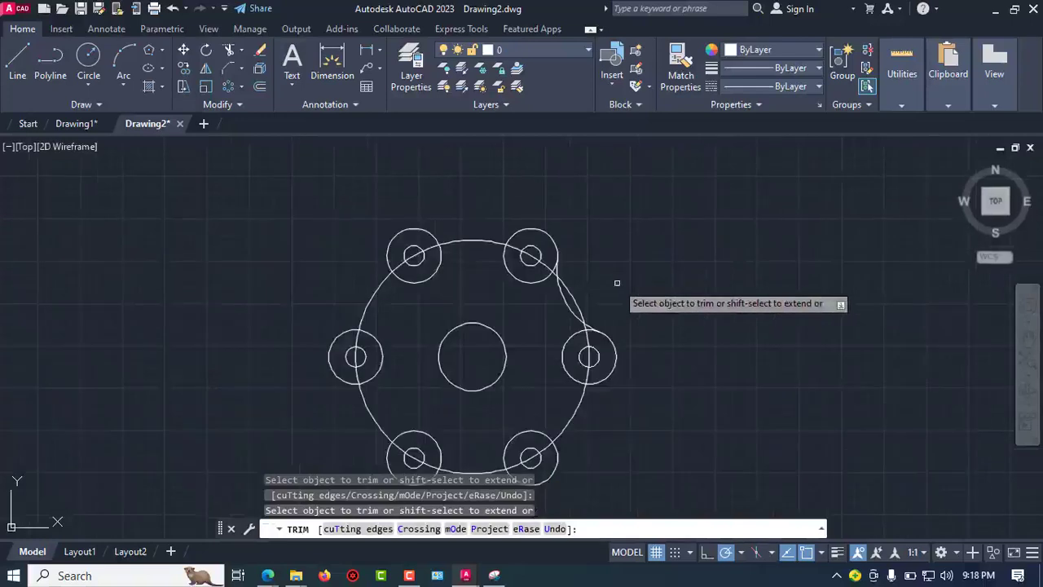
- Create a polar array of the radius 20 arc around the flange centre, with 6 items filling 360 degrees
key(Escape)
scroll(616, 332, up, 2)
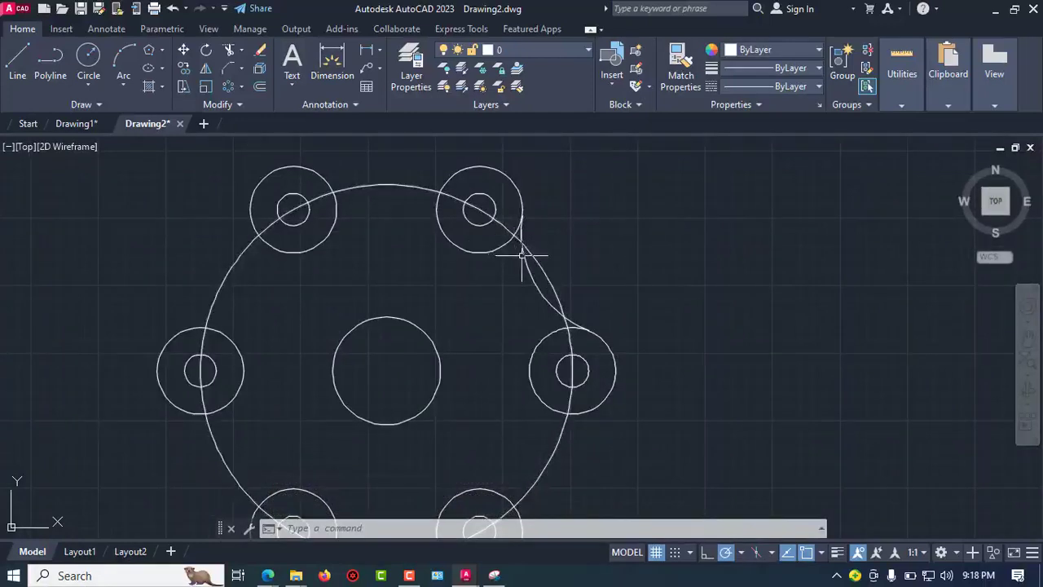
click(526, 267)
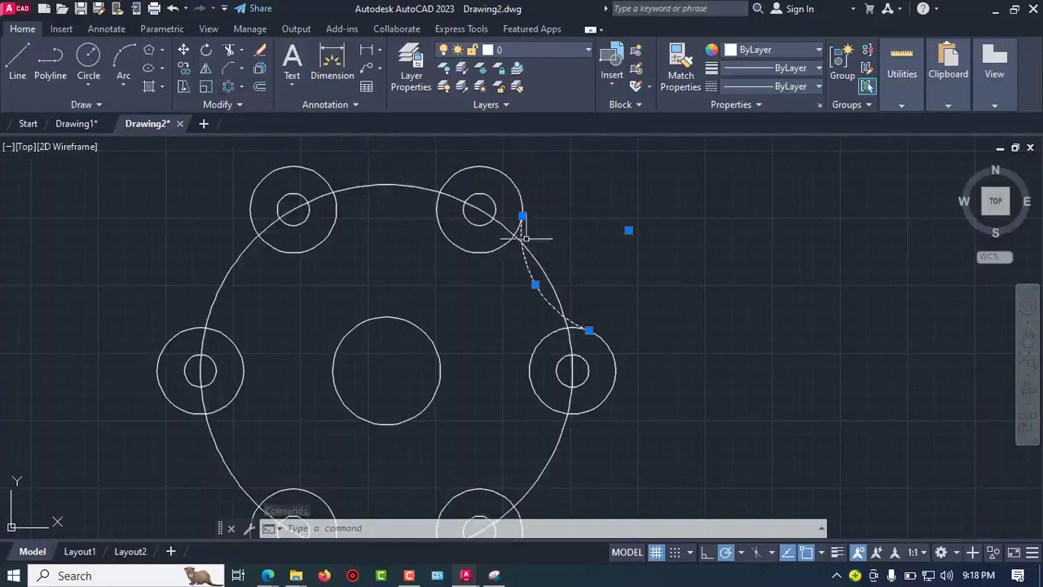
click(227, 87)
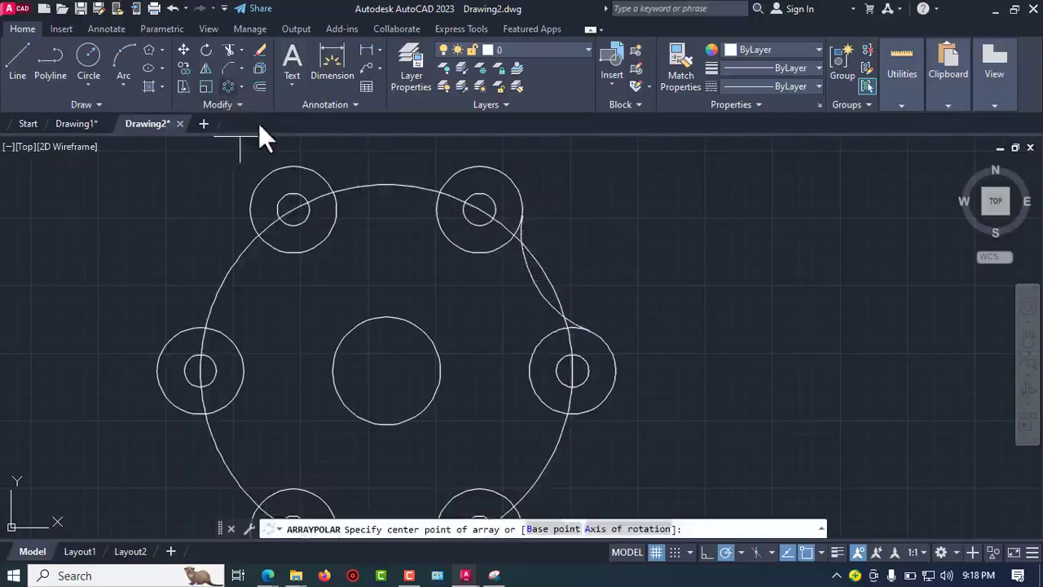
click(241, 87)
click(265, 169)
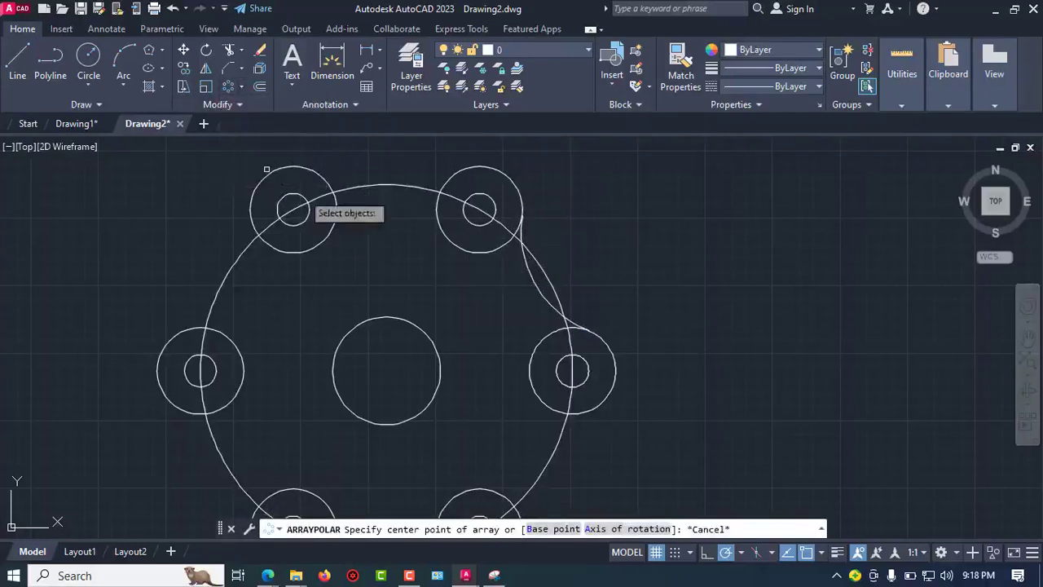
click(531, 283)
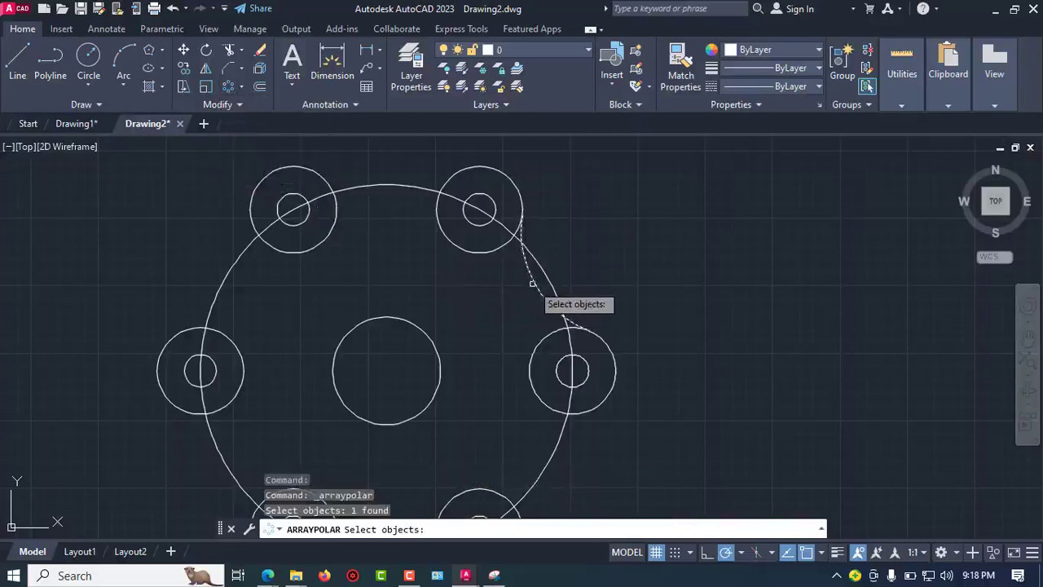
key(Return)
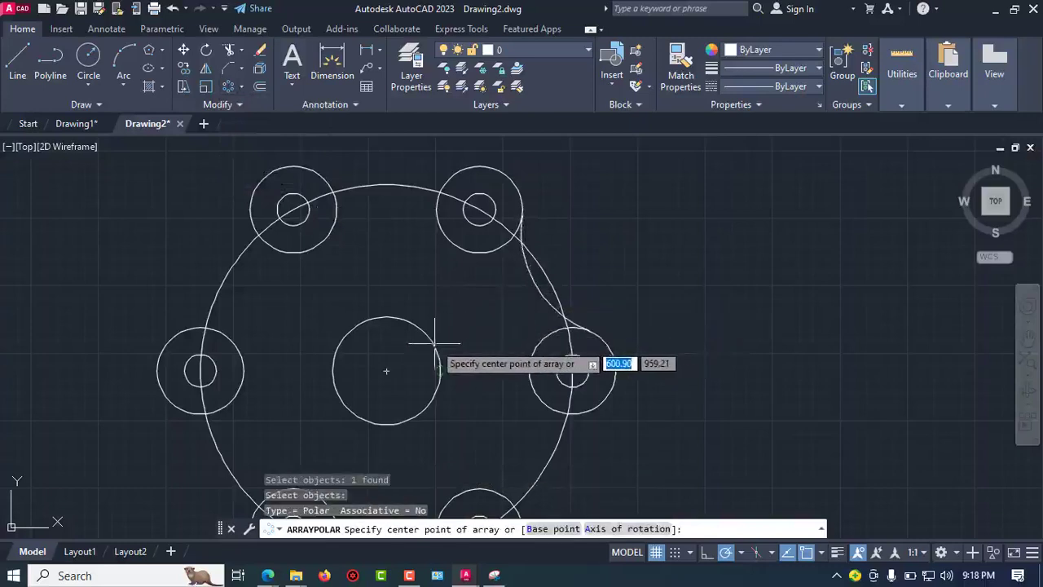
click(386, 371)
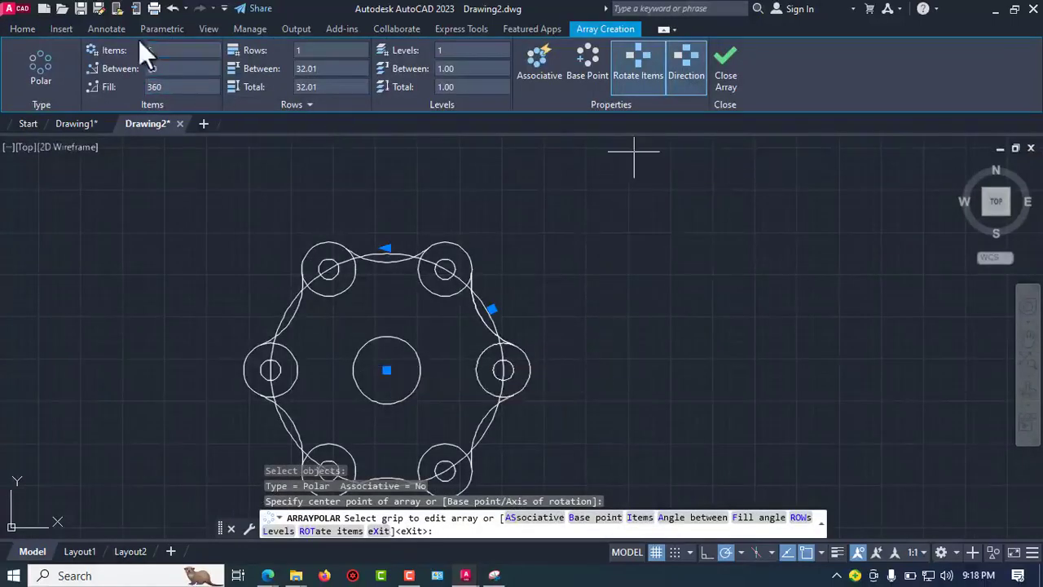
click(728, 65)
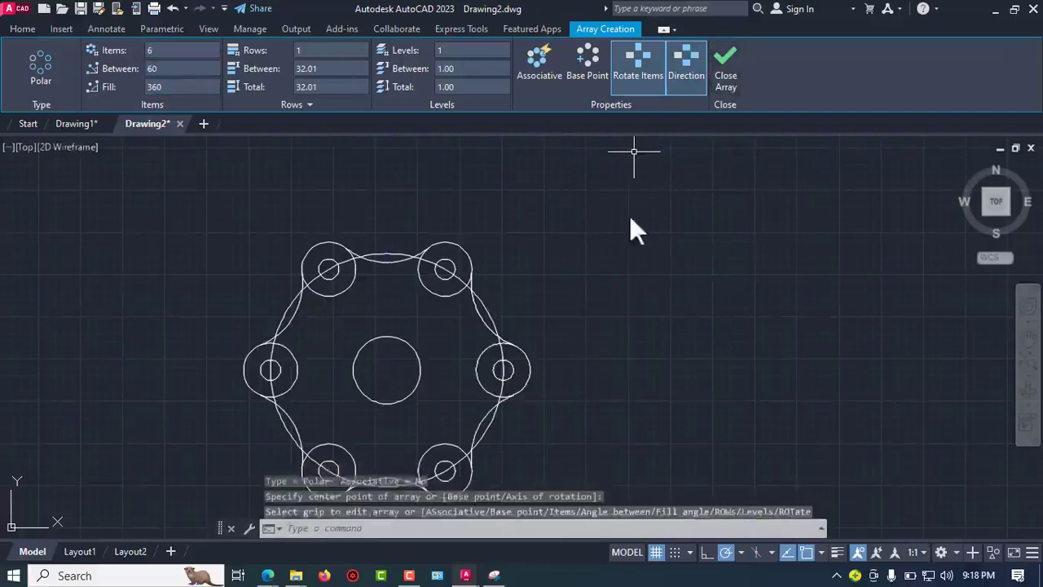
- Erase the large pitch circle that runs through the six hole centres
scroll(527, 294, up, 2)
mouse_move(525, 294)
middle_down()
mouse_move(738, 180)
mouse_move(670, 211)
mouse_move(653, 245)
middle_up()
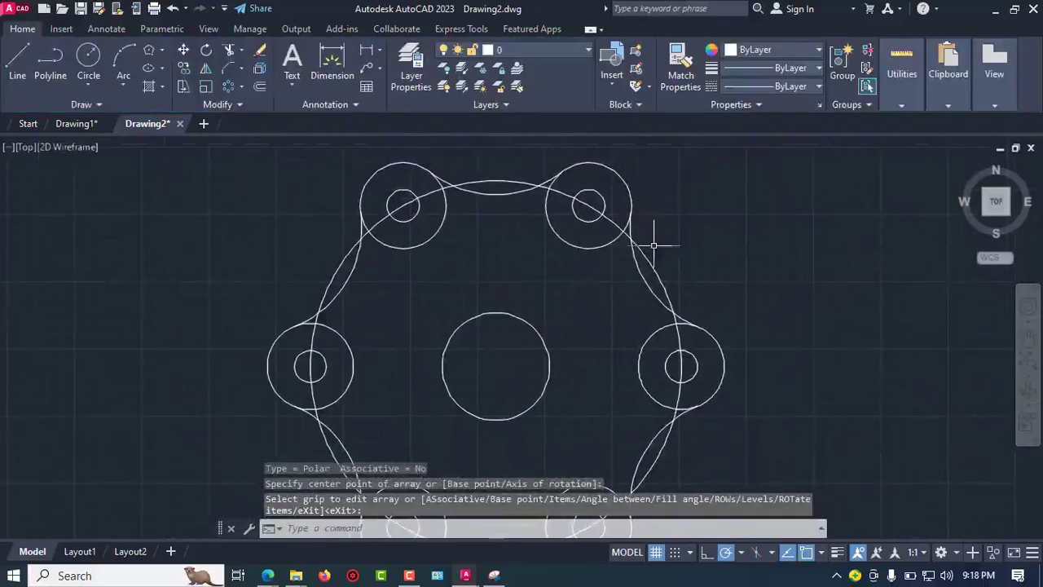
click(611, 216)
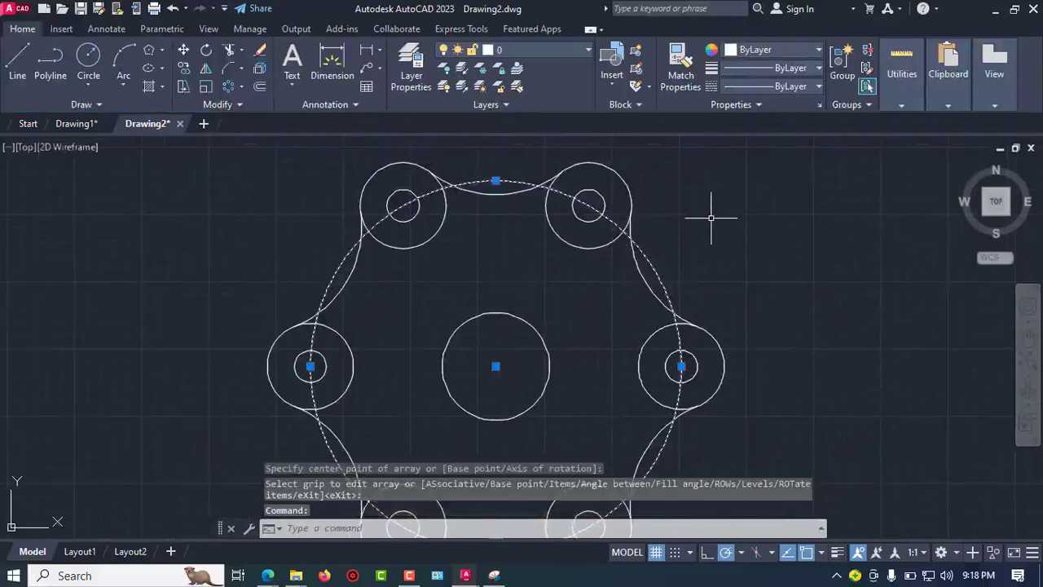
key(Delete)
- Trim away the inner portions of the six radius 8 circles, leaving one continuous scalloped flange outline
scroll(698, 243, down, 2)
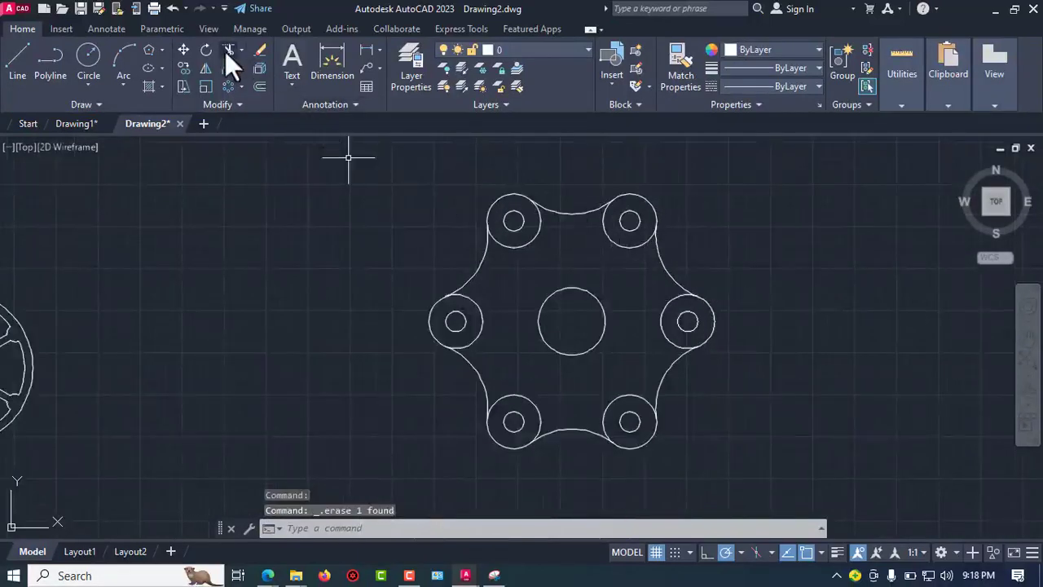
click(228, 51)
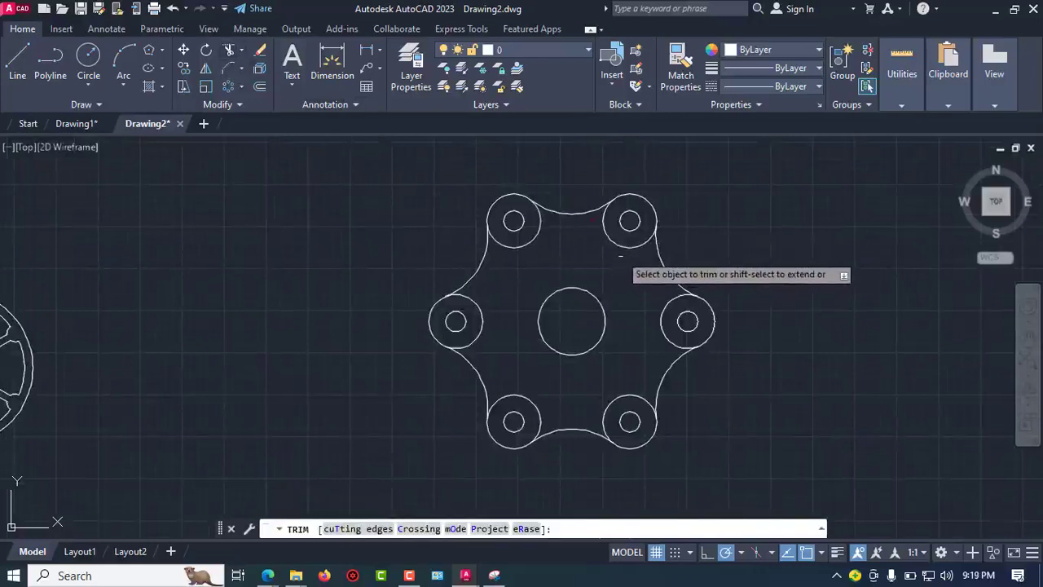
click(621, 243)
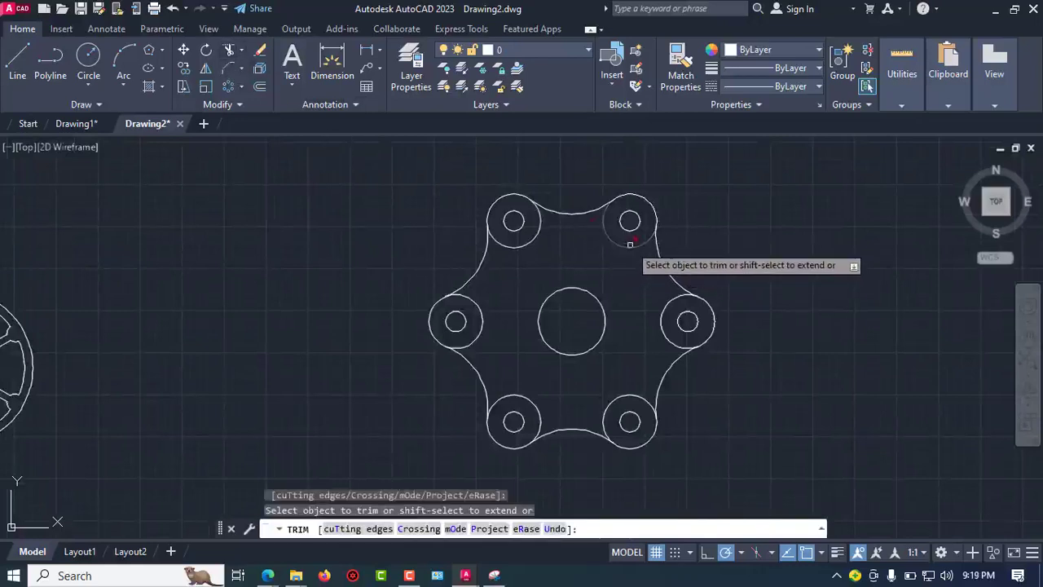
click(628, 242)
click(623, 247)
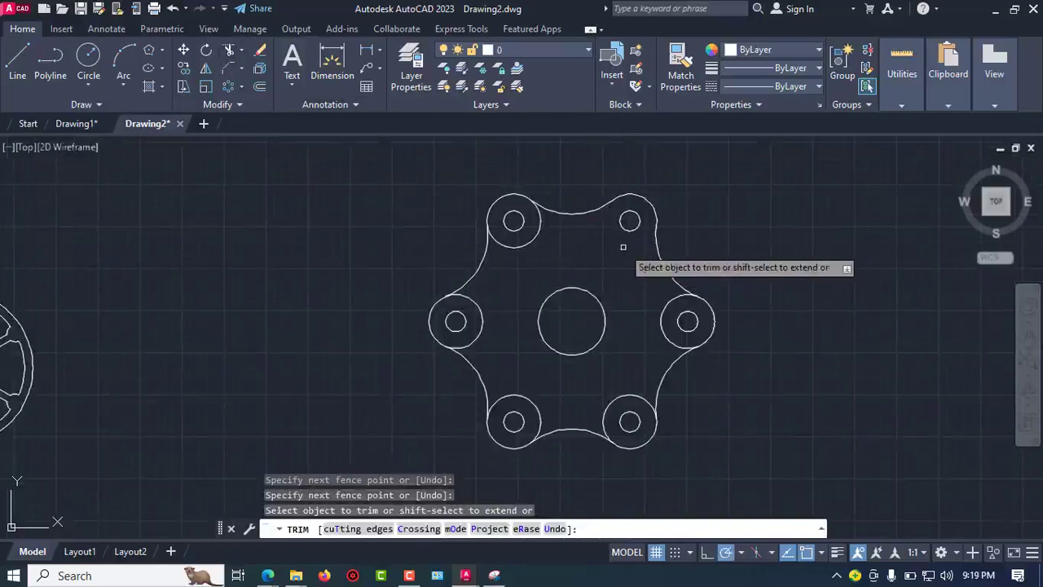
click(535, 238)
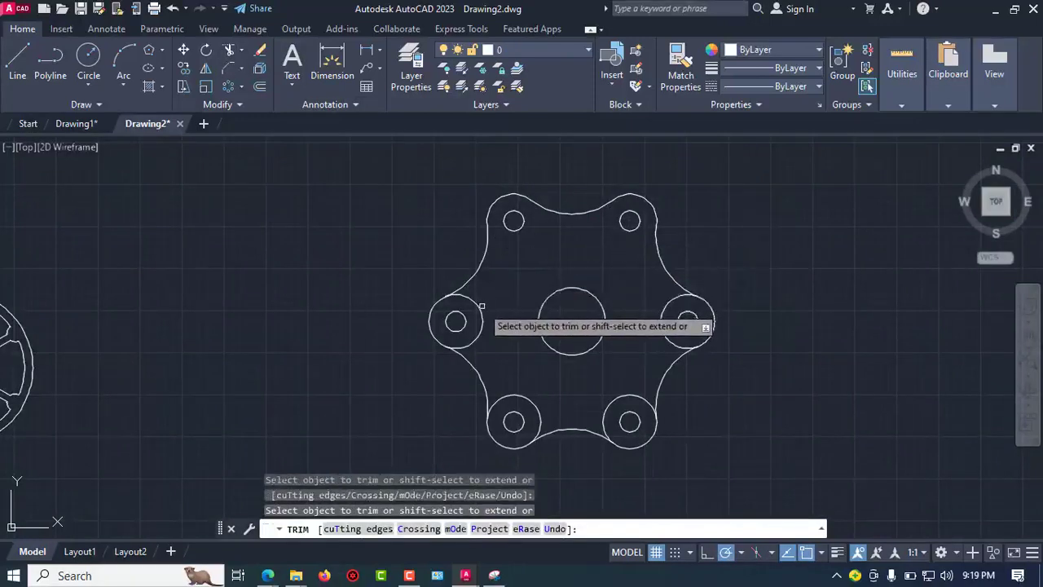
click(481, 307)
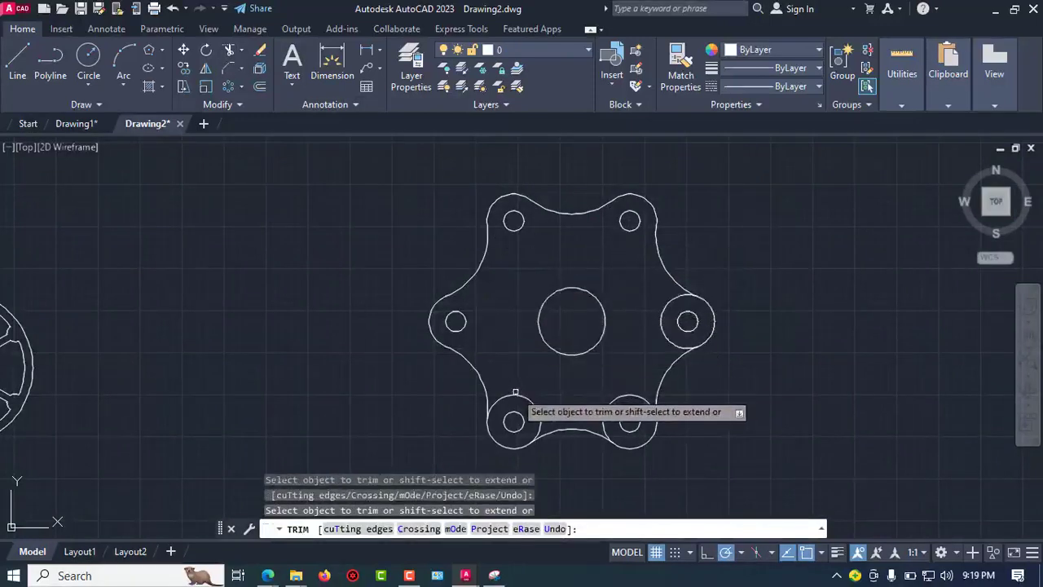
click(513, 394)
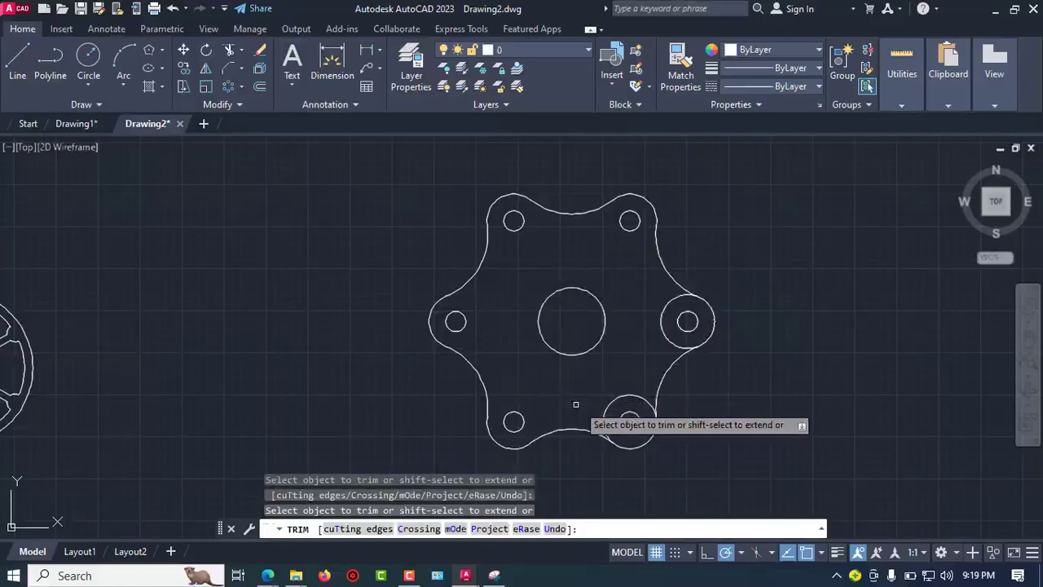
click(628, 397)
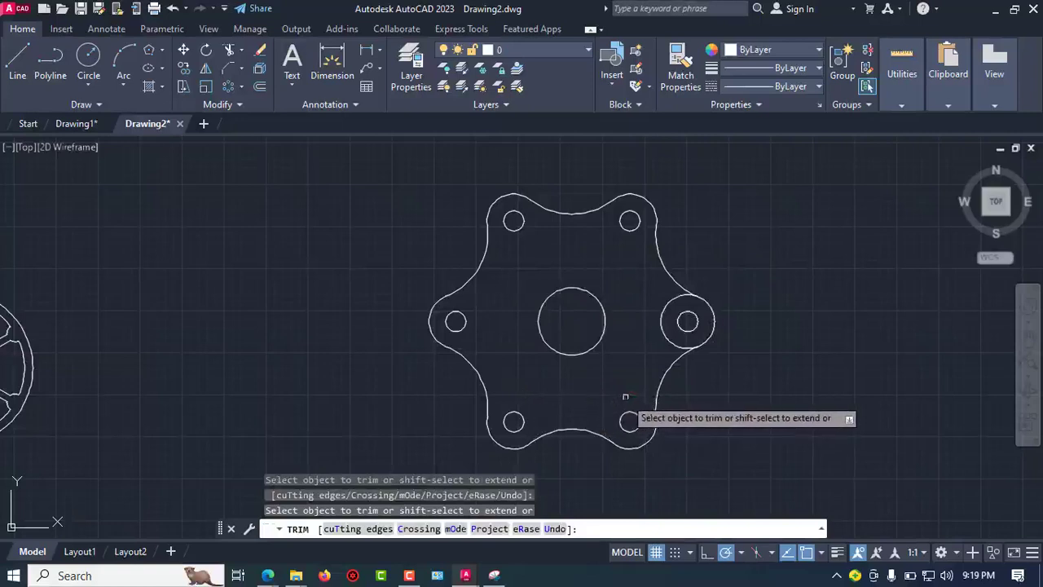
click(665, 335)
scroll(667, 338, down, 2)
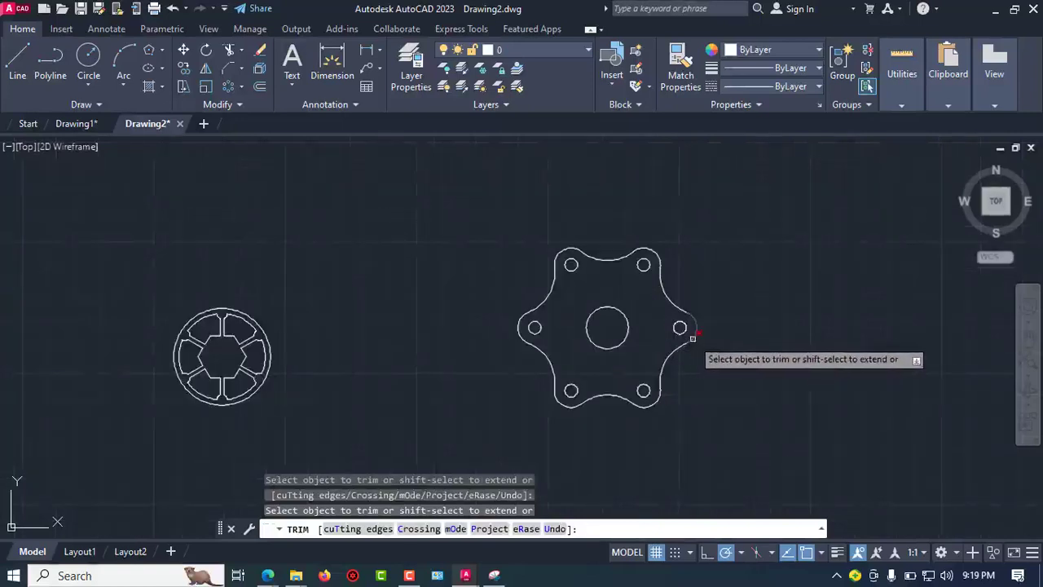
- Switch to the 150 CAD Exercises PDF, compare page 15 with the drawn flange, and return to AutoCAD
click(352, 577)
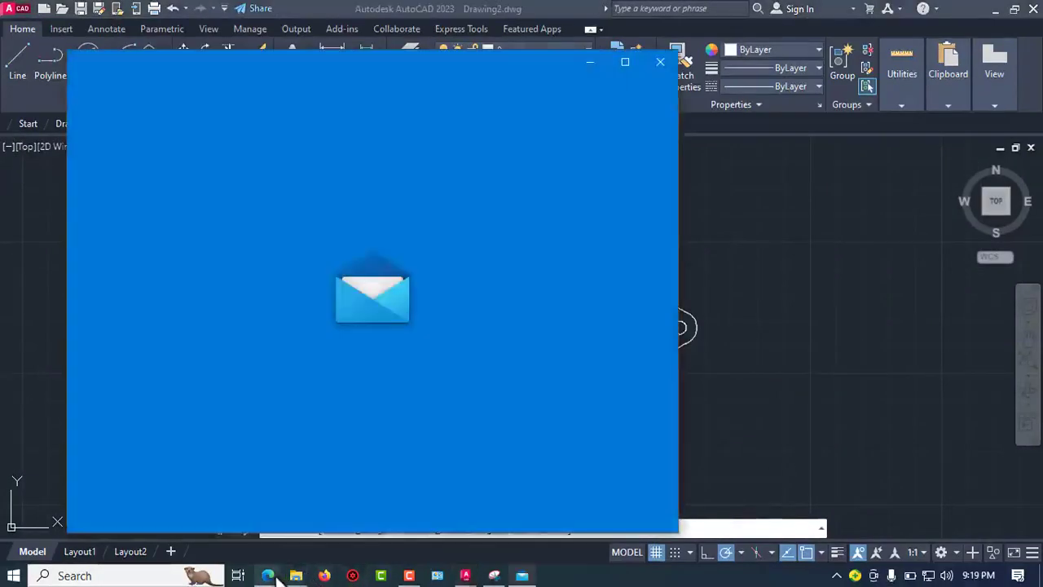
mouse_move(268, 577)
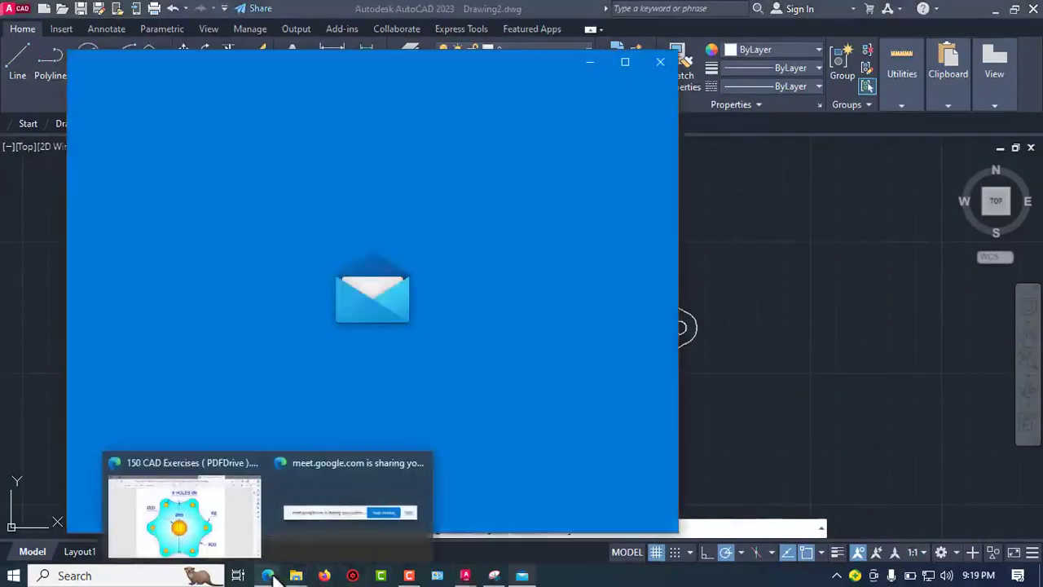
click(210, 522)
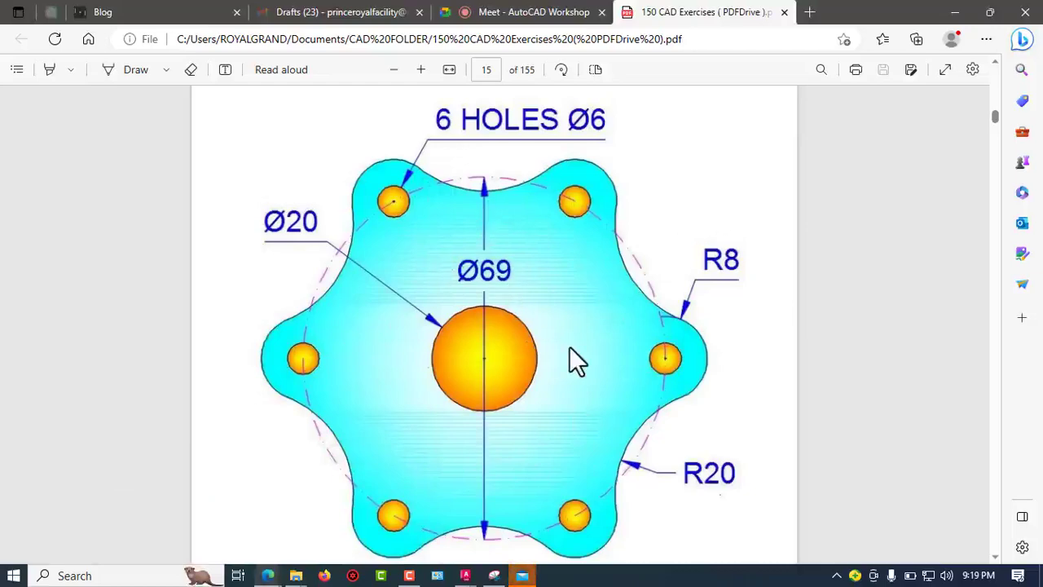
key(alt+Tab)
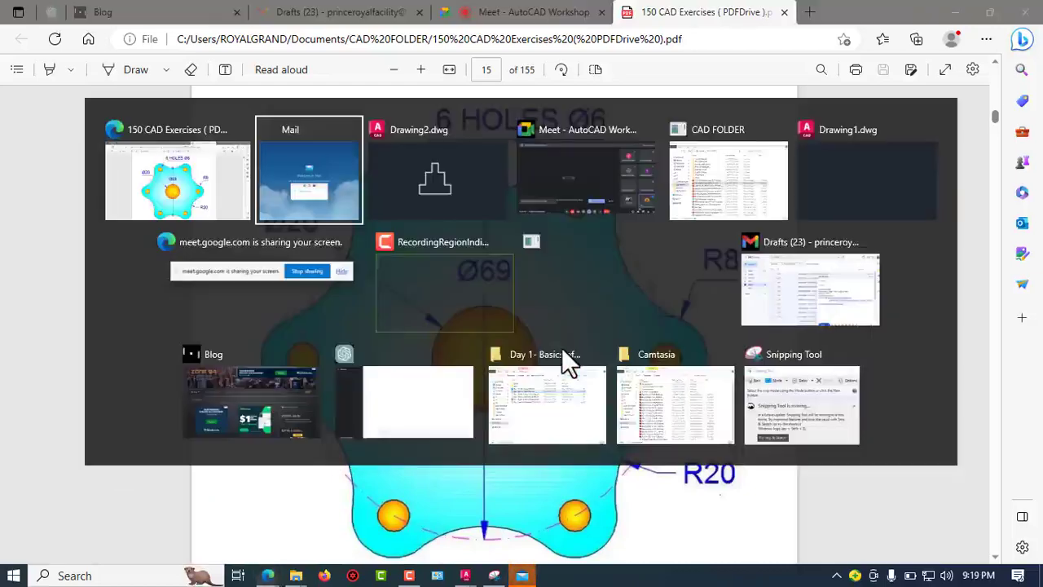
key(alt+Tab)
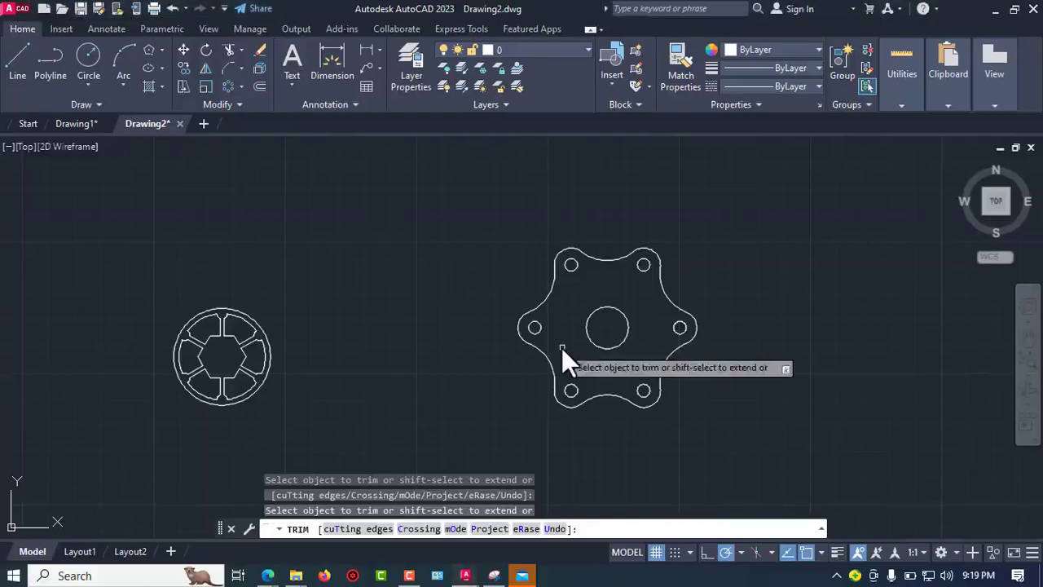
scroll(649, 331, up, 4)
- Close the Mail window with its account prompt and end the Trim command in AutoCAD
key(alt+Tab)
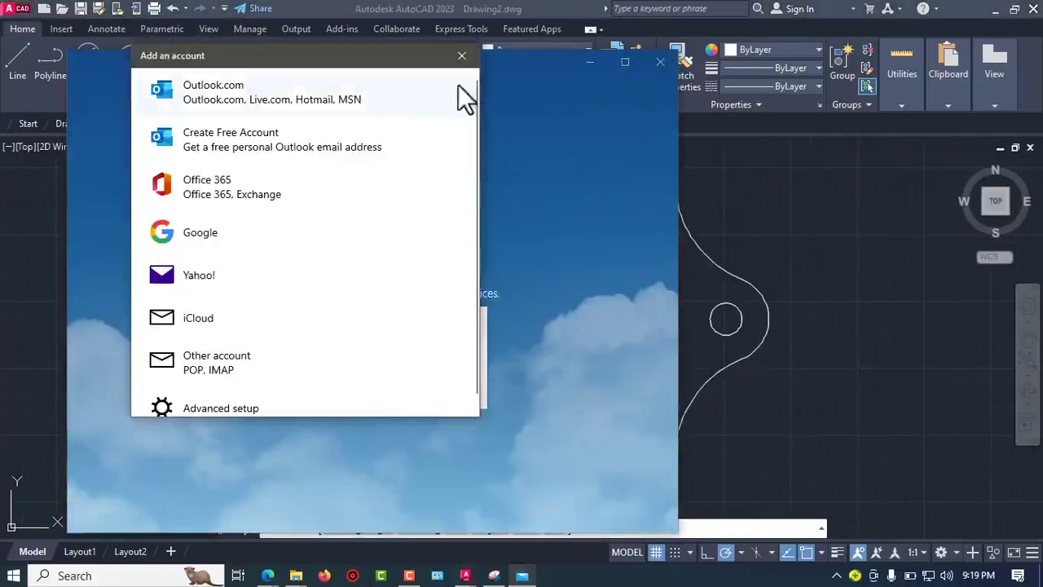
click(469, 58)
click(656, 59)
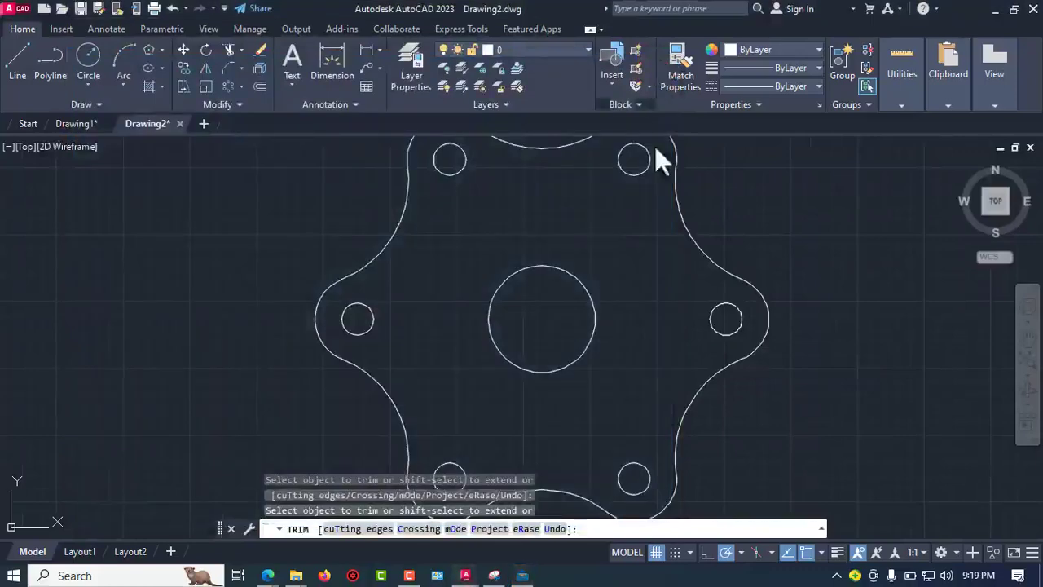
key(Escape)
middle_drag(559, 345, 533, 356)
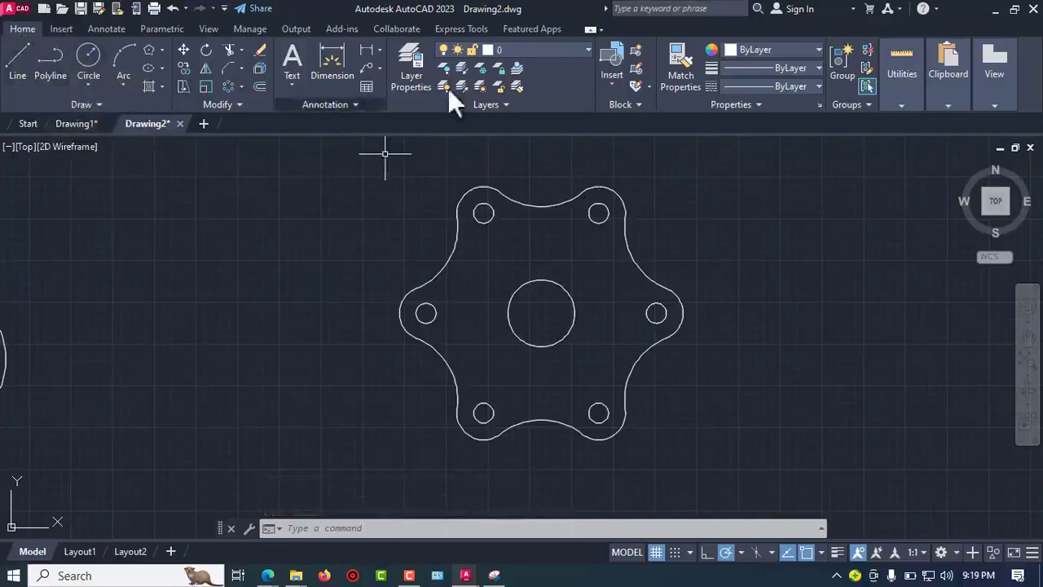
- Add a diameter dimension to the flange's central circle and place its text outside the outline at the upper right
click(948, 65)
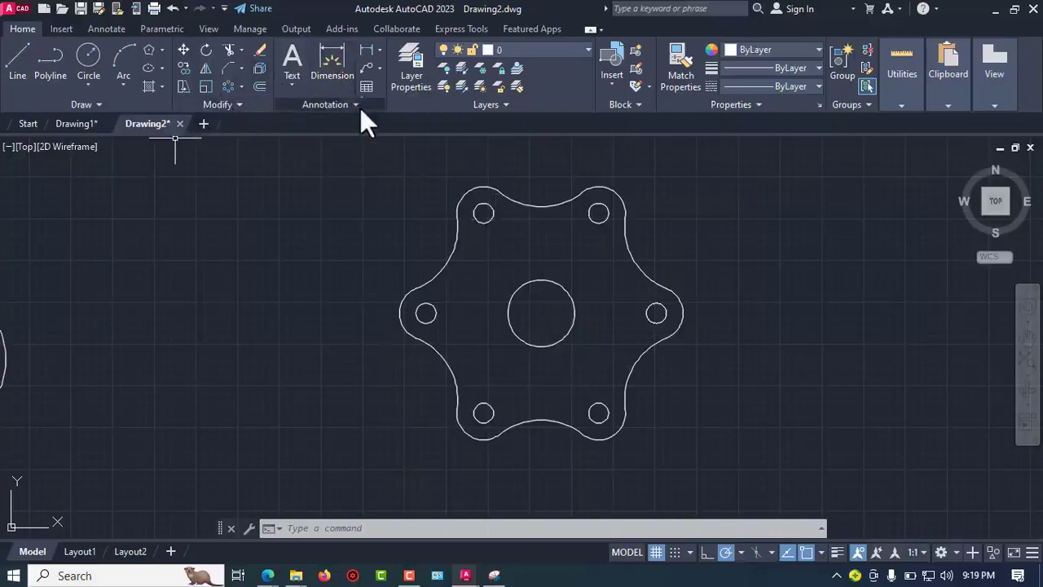
click(92, 32)
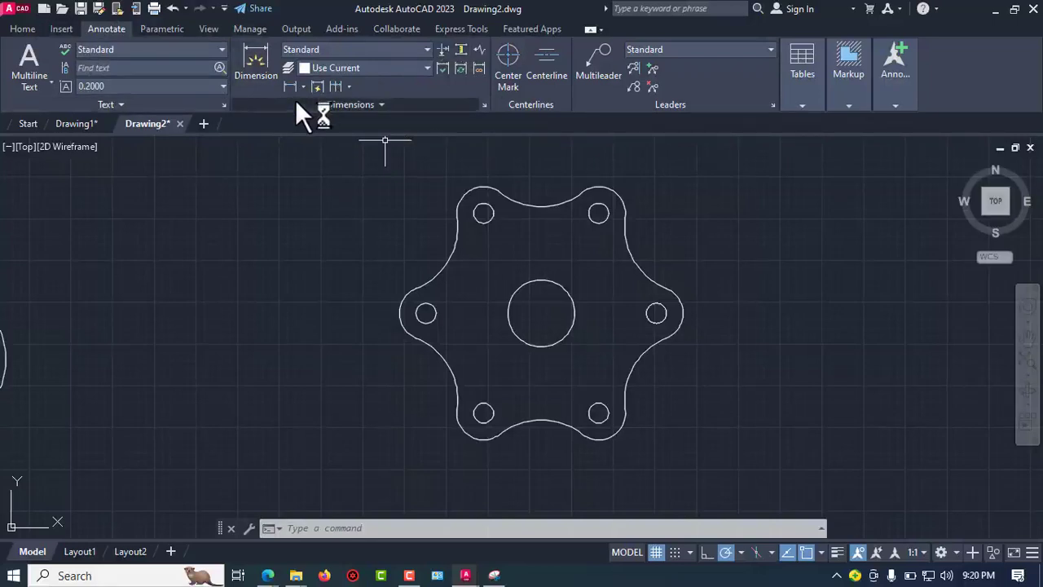
key(super+plus)
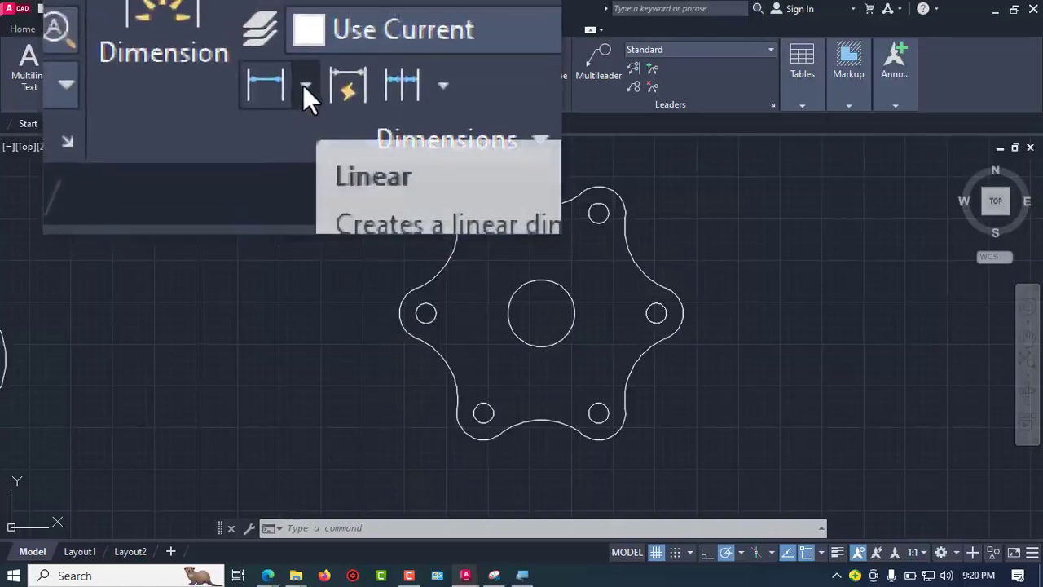
click(303, 85)
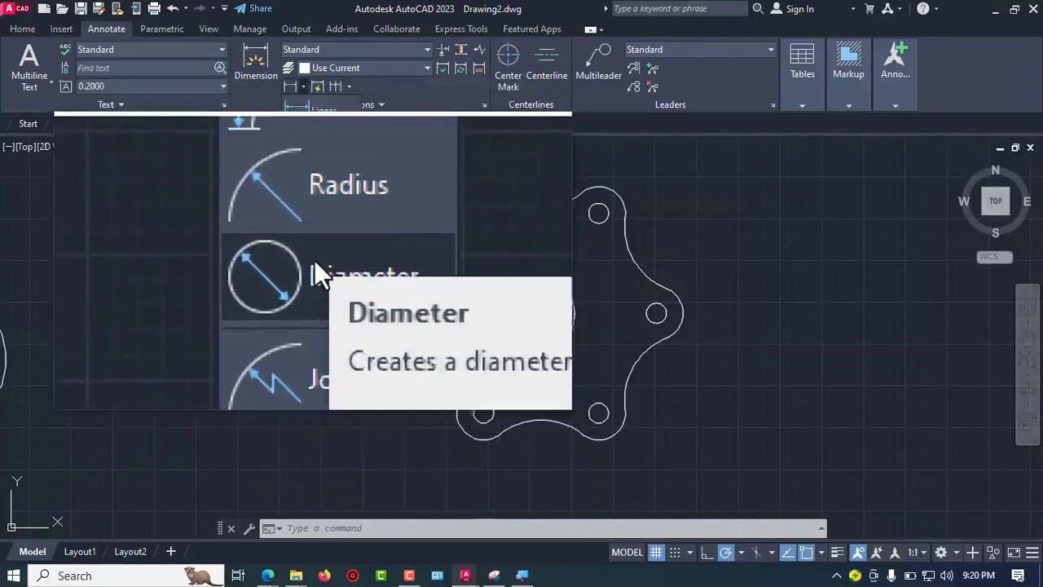
click(314, 259)
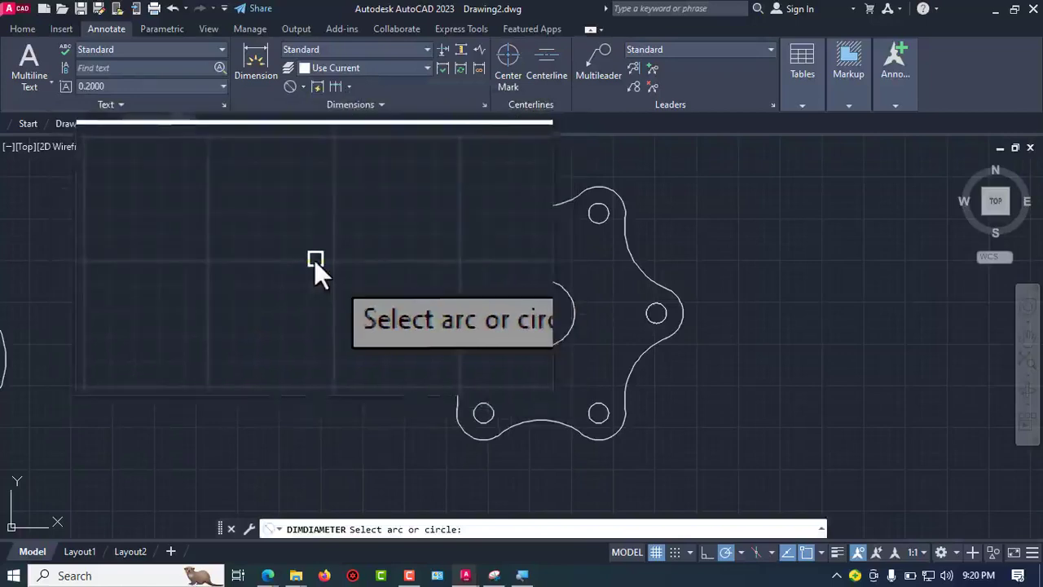
click(301, 87)
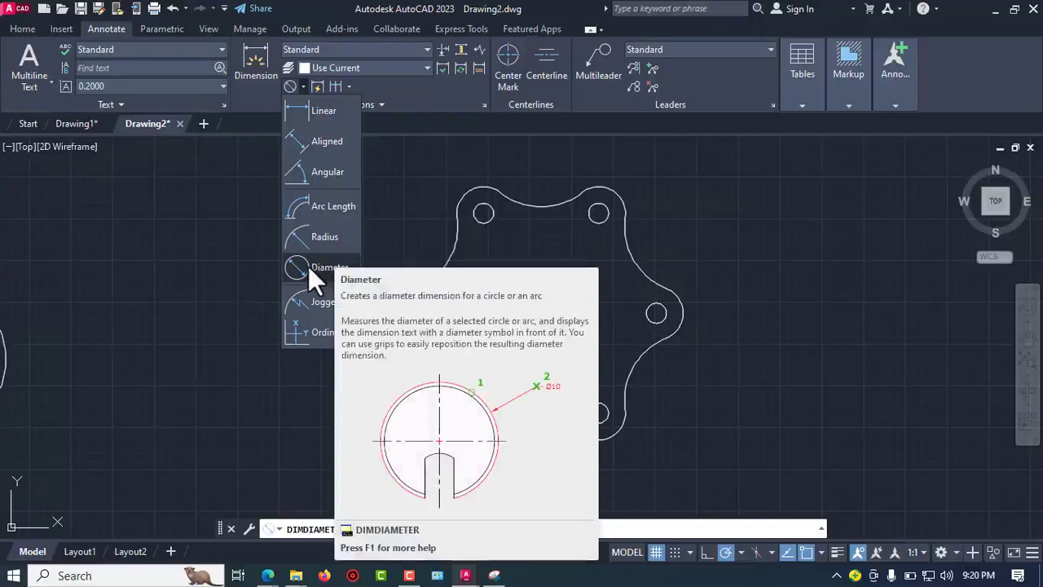
click(308, 265)
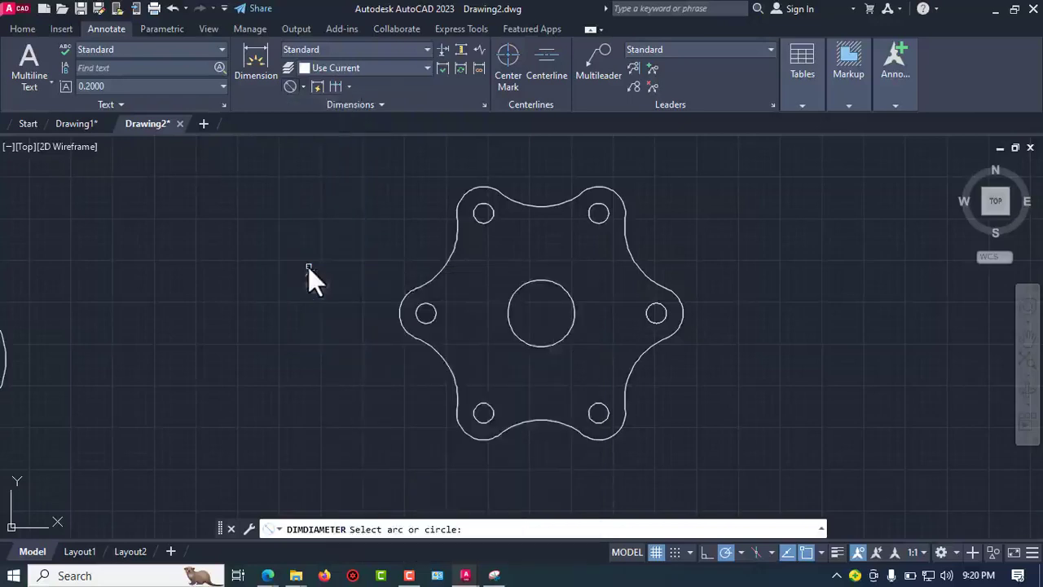
click(555, 285)
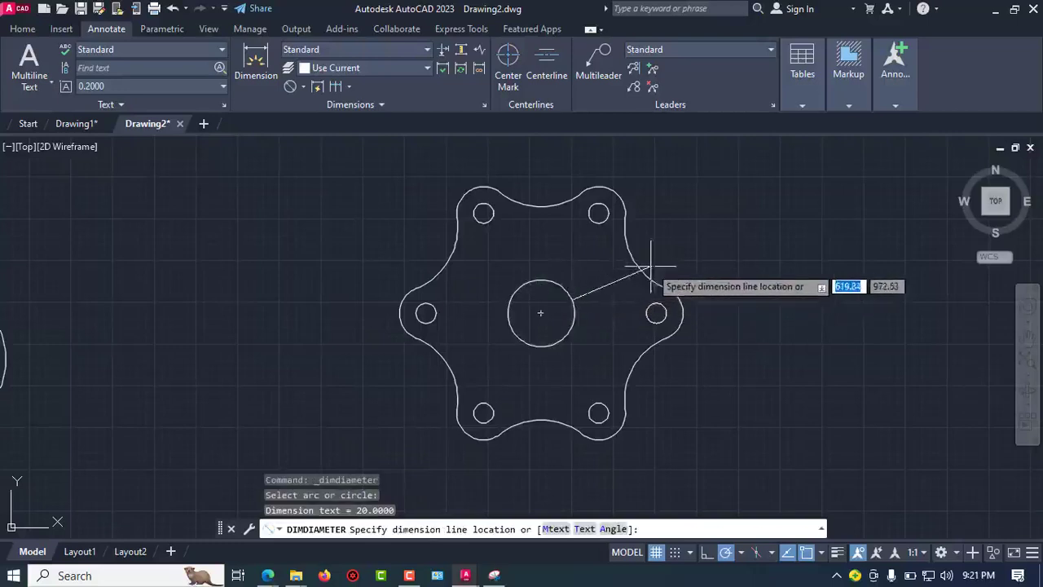
middle_drag(708, 249, 601, 276)
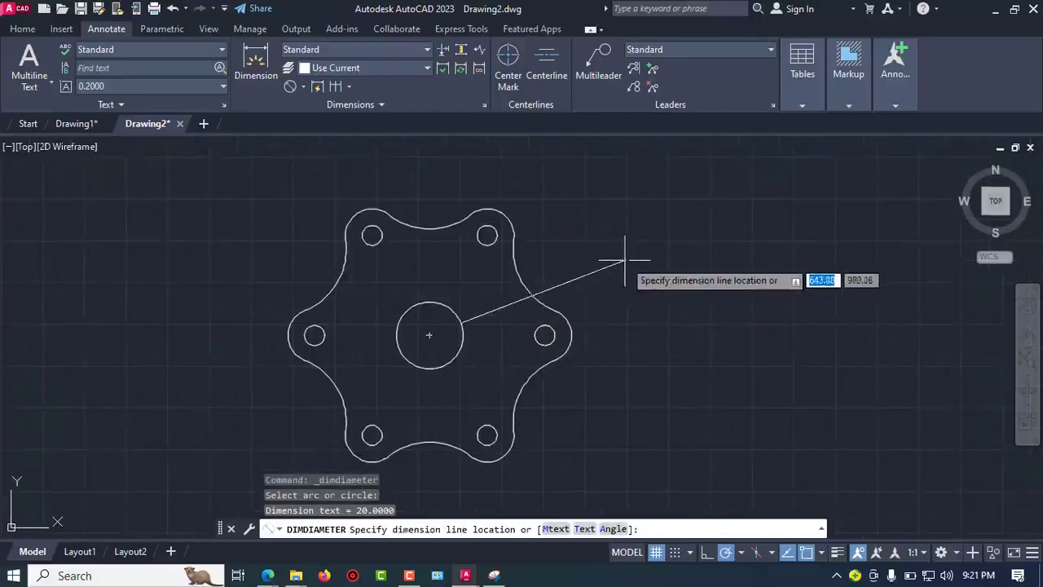
click(645, 246)
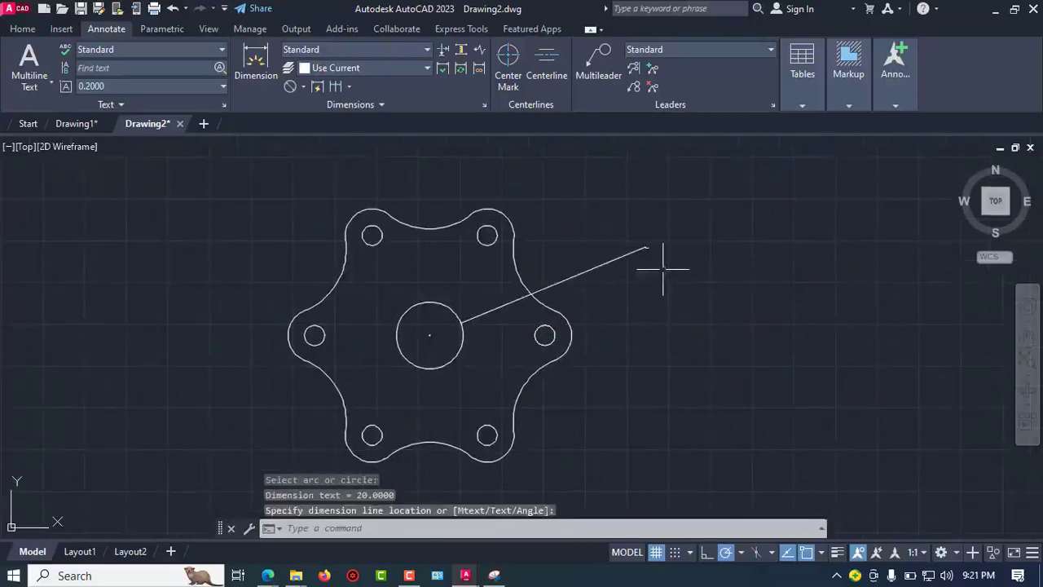
- Examine the central circle's diameter dimension text up close for its size and number of decimals
scroll(647, 273, up, 8)
middle_drag(674, 187, 558, 387)
scroll(547, 268, up, 3)
scroll(524, 328, up, 5)
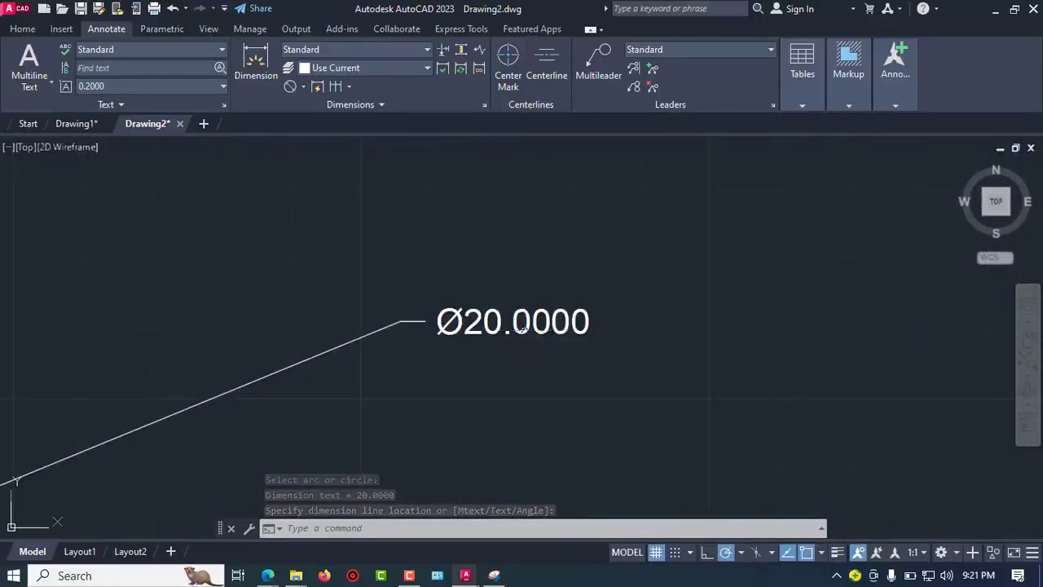
scroll(524, 330, down, 5)
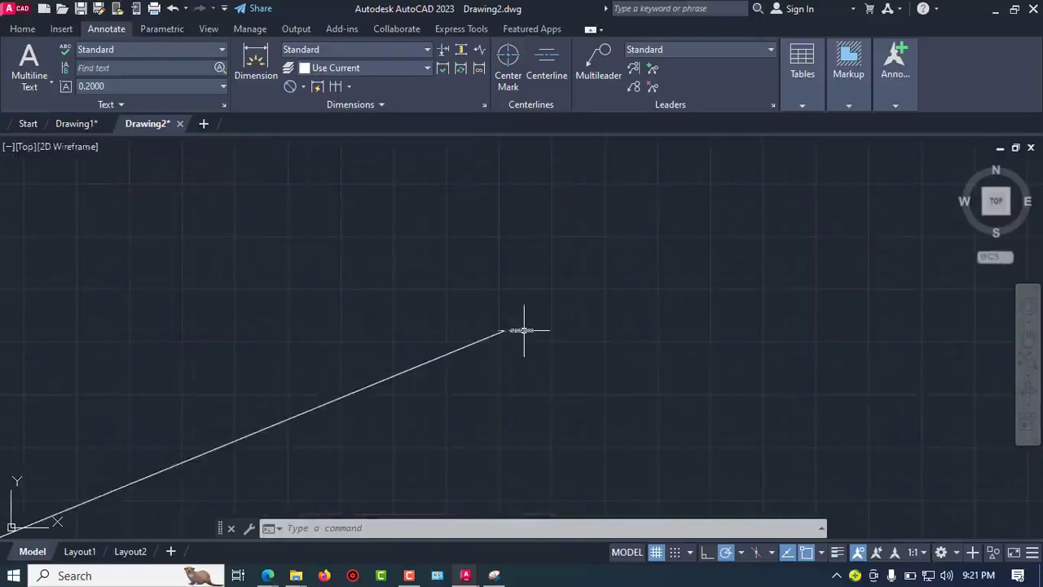
scroll(524, 330, down, 4)
middle_drag(522, 333, 597, 243)
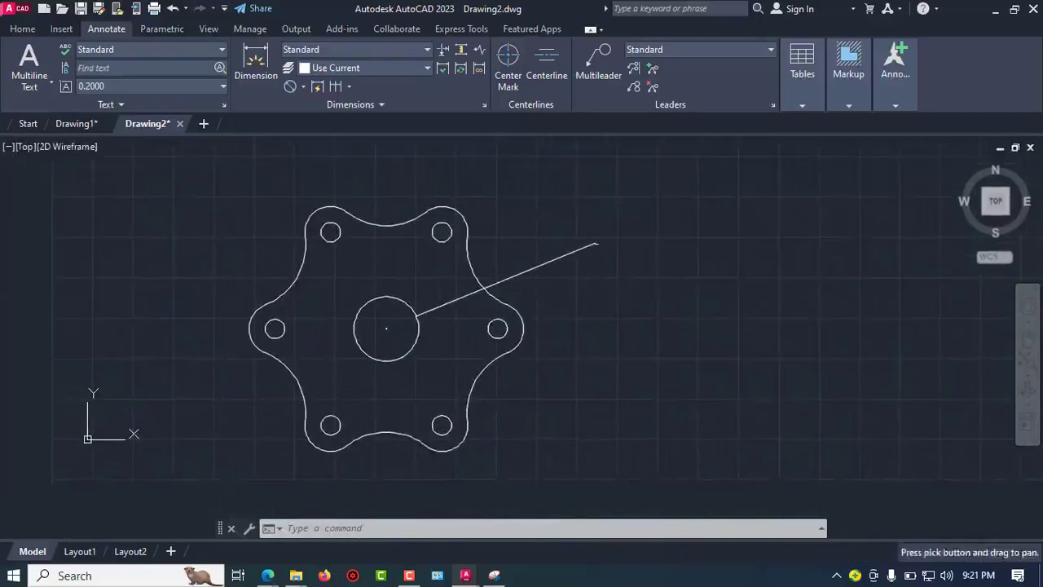
click(483, 106)
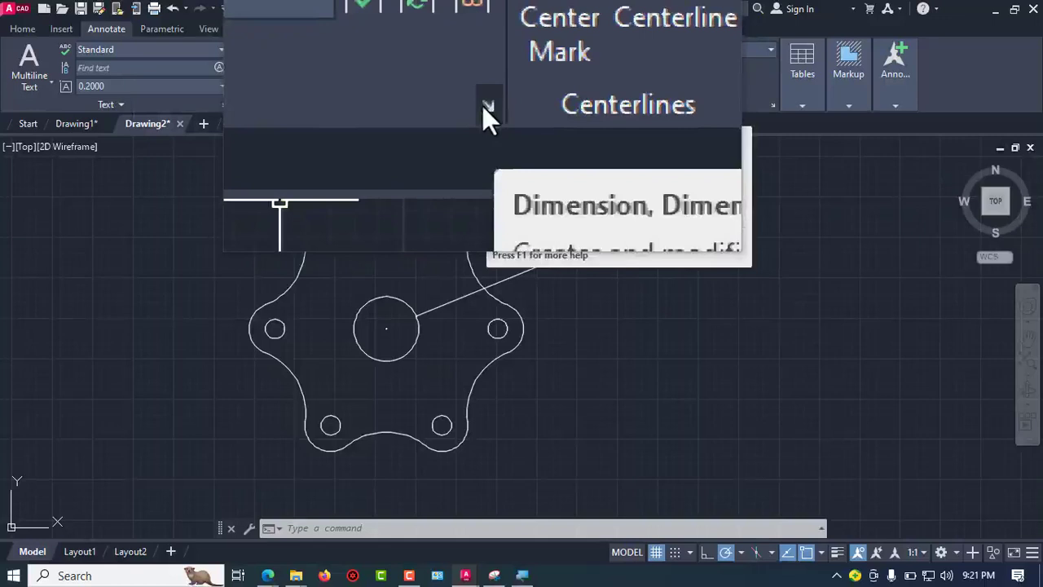
click(487, 105)
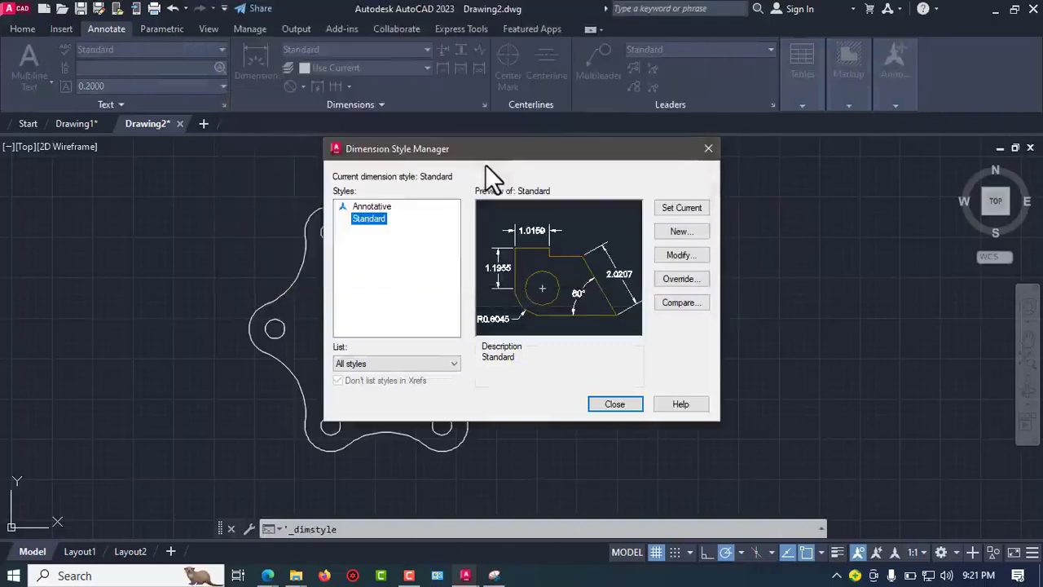
drag(474, 154, 454, 169)
click(608, 414)
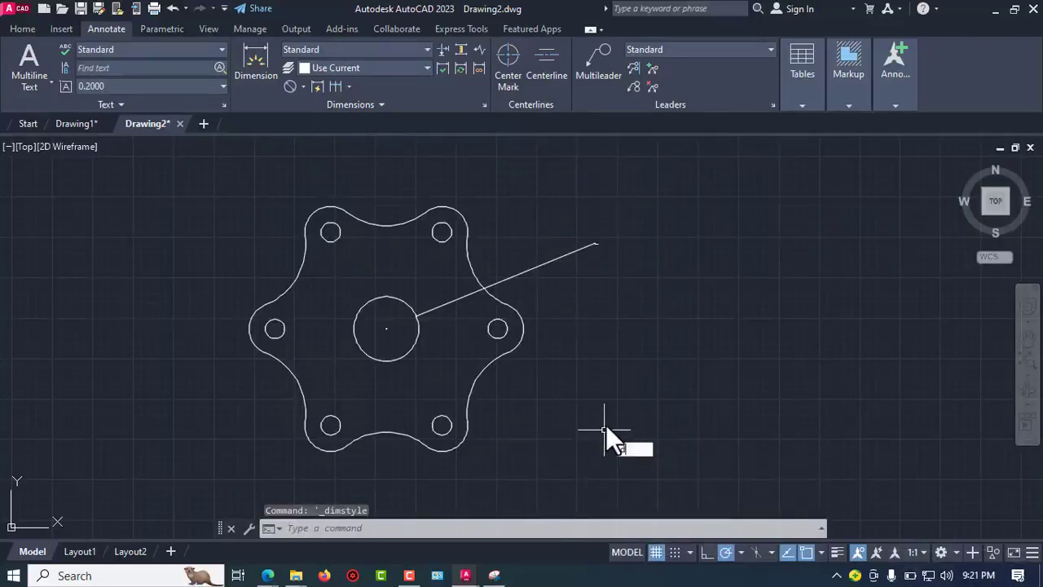
- Modify the Standard dimension style through the DIMSTYLE command, setting its text height to 1
text(m)
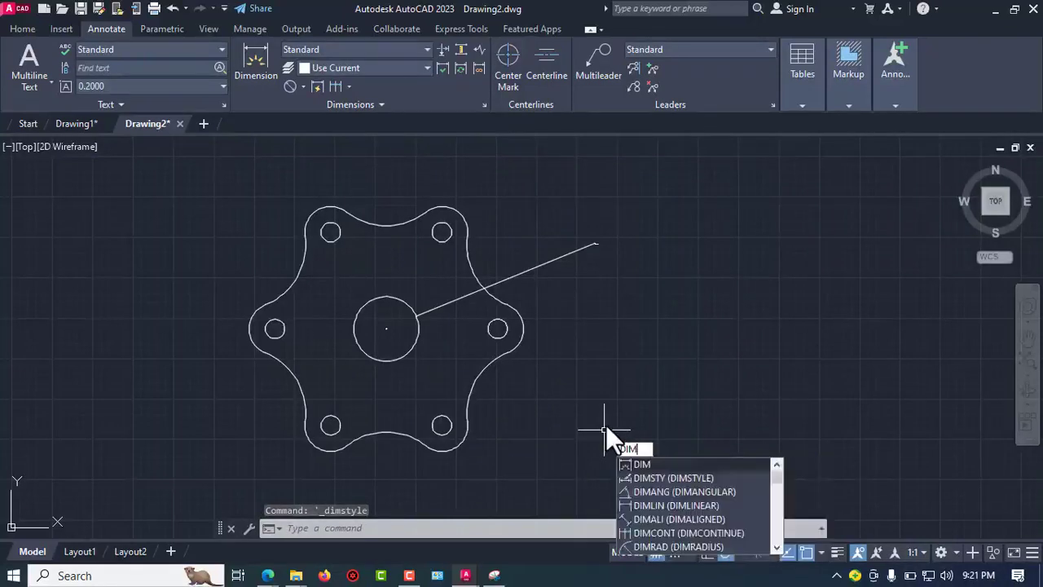
text(sty)
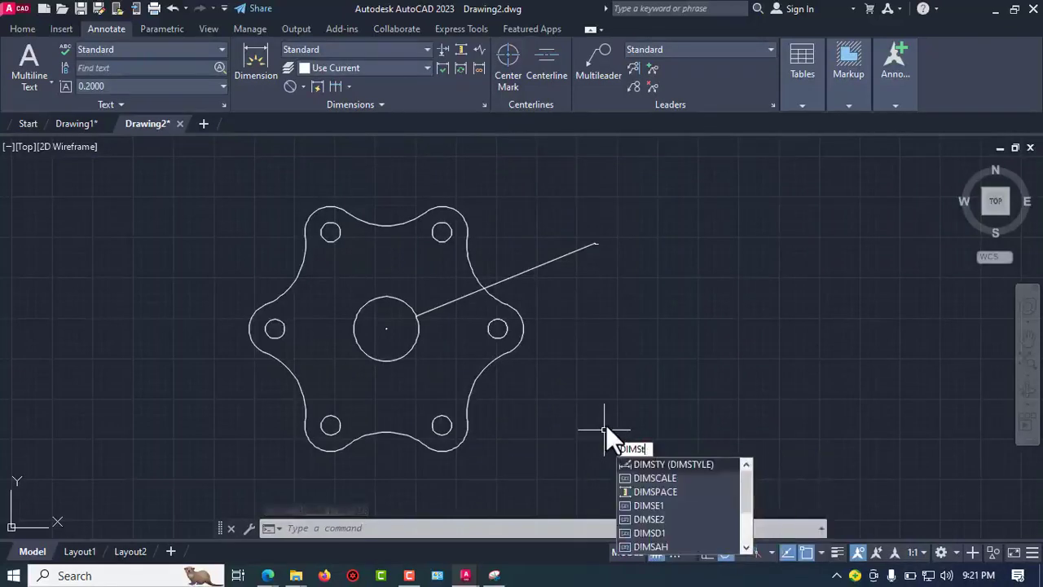
text(le)
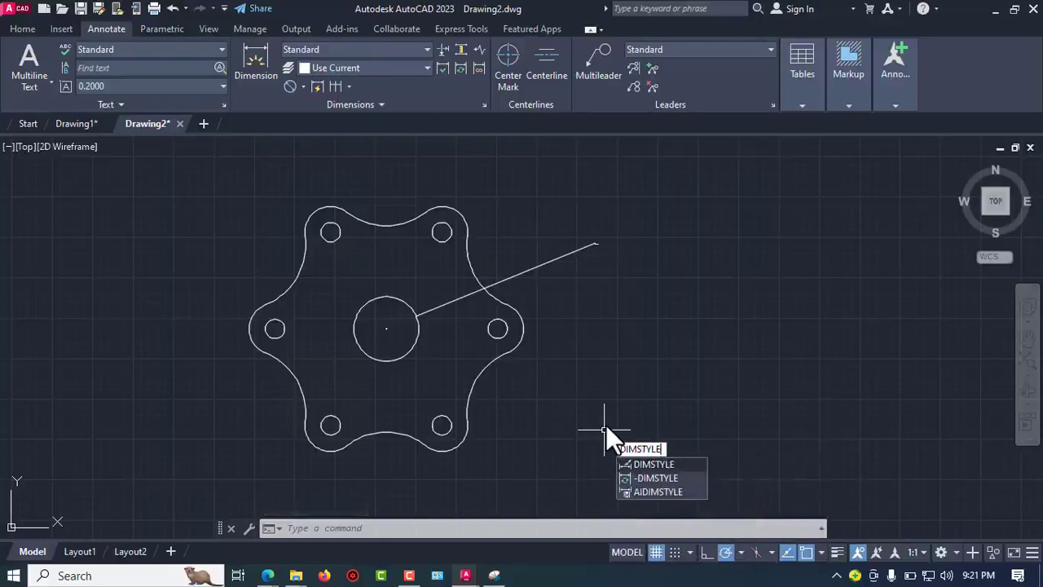
key(Return)
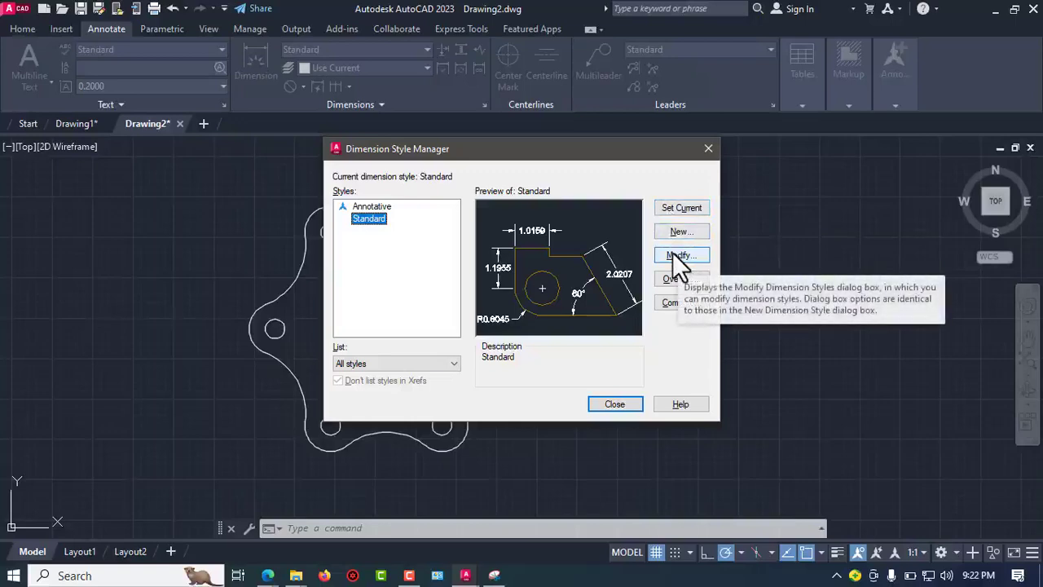
mouse_move(556, 158)
mouse_down()
mouse_move(767, 206)
mouse_move(786, 289)
mouse_move(828, 222)
mouse_move(630, 255)
mouse_move(285, 193)
mouse_up()
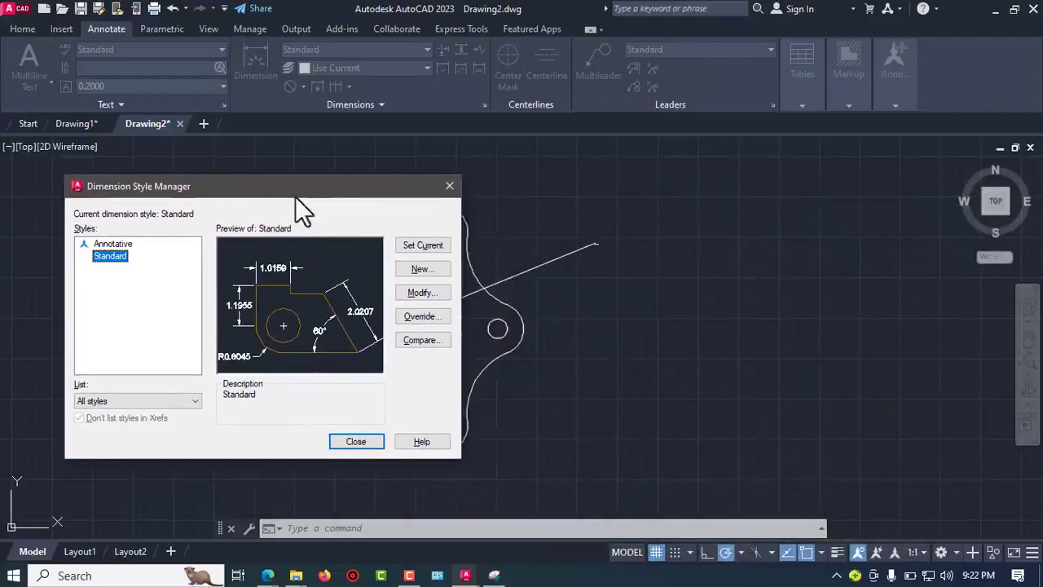
click(410, 292)
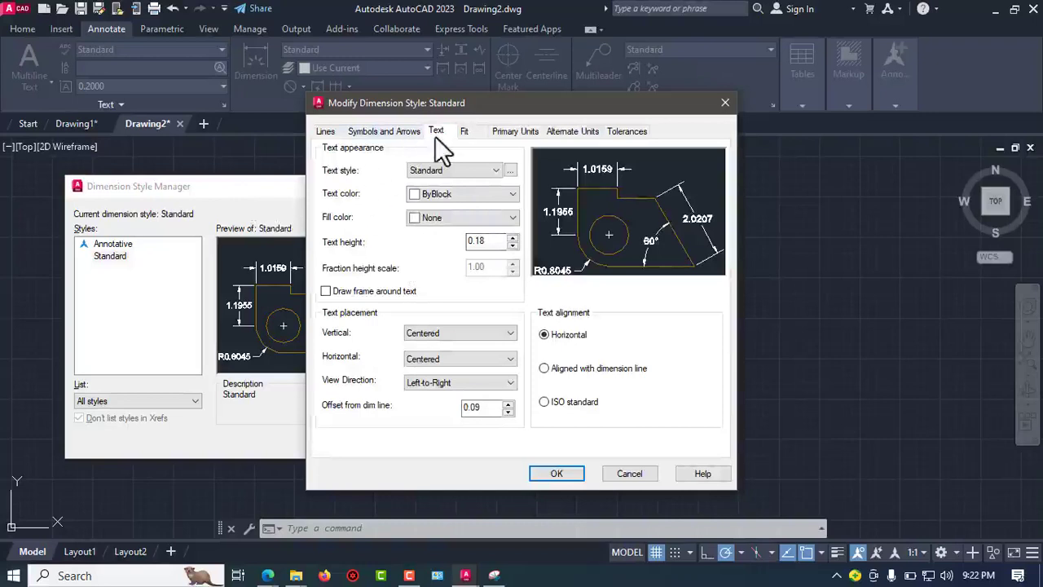
click(331, 132)
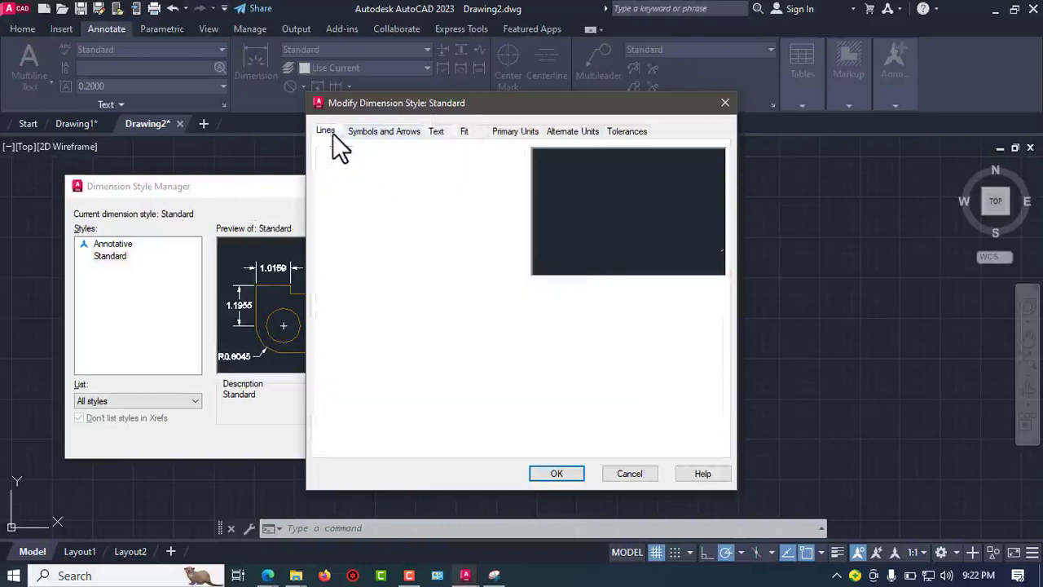
click(383, 133)
click(436, 132)
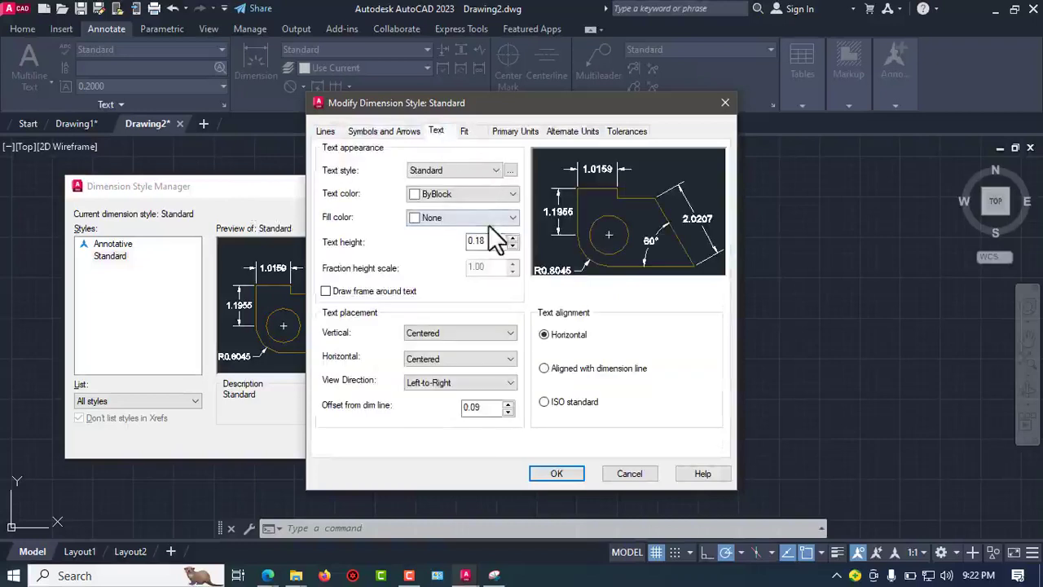
drag(487, 241, 459, 242)
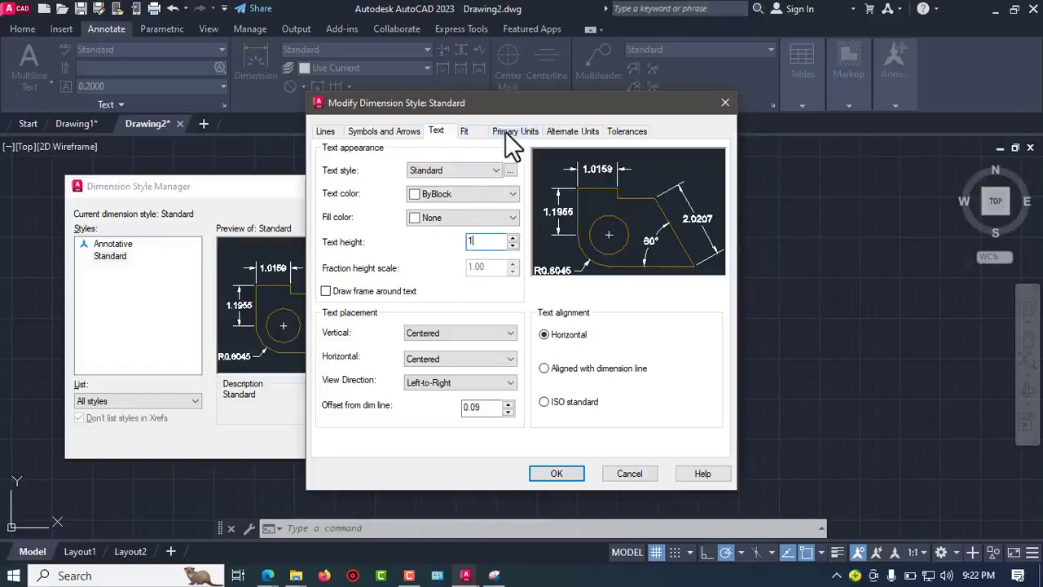
- Set the linear dimension precision of the Standard style's primary units to 0, without decimals
click(506, 132)
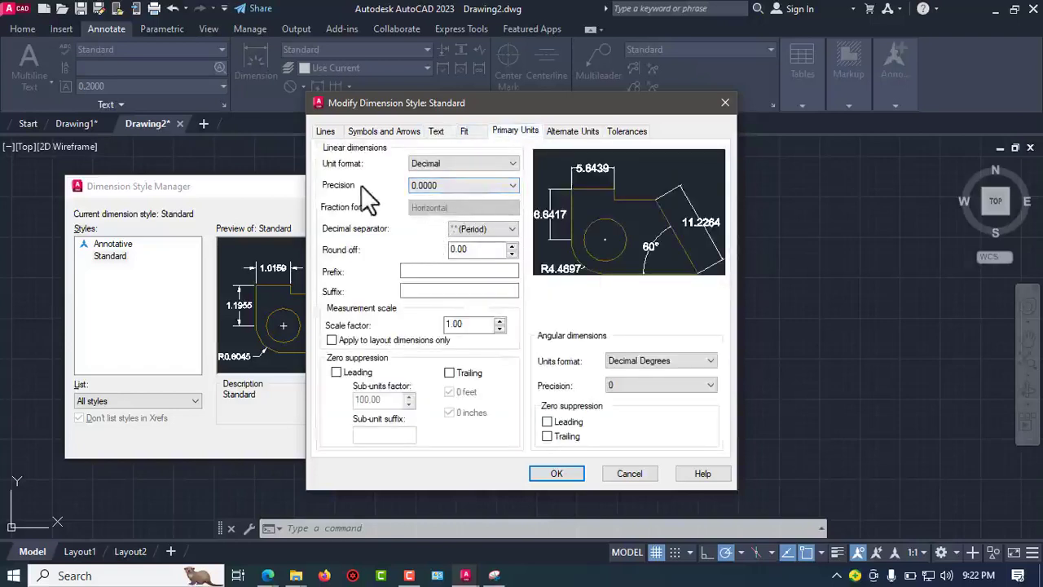
click(439, 185)
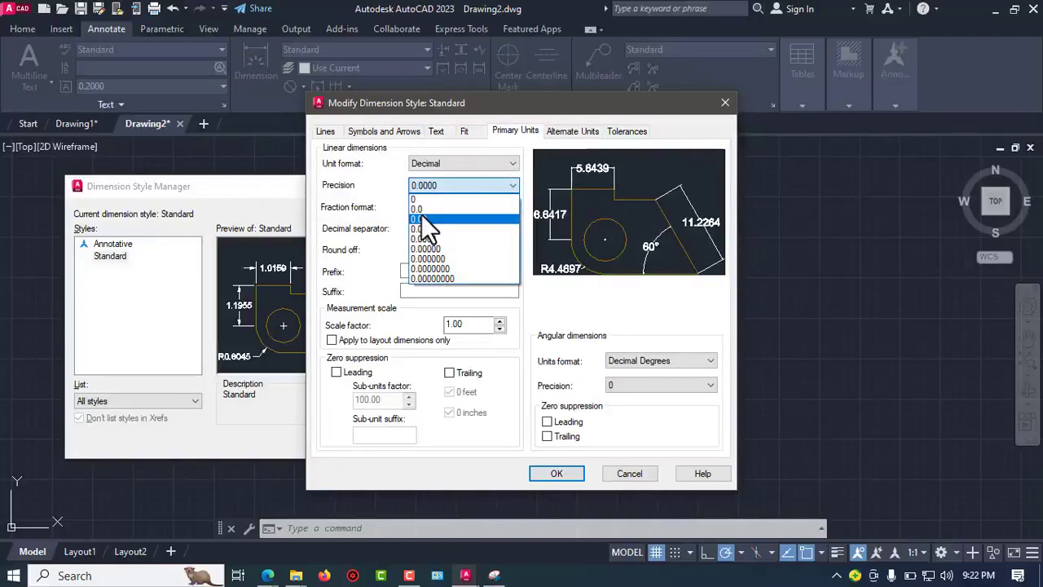
click(423, 219)
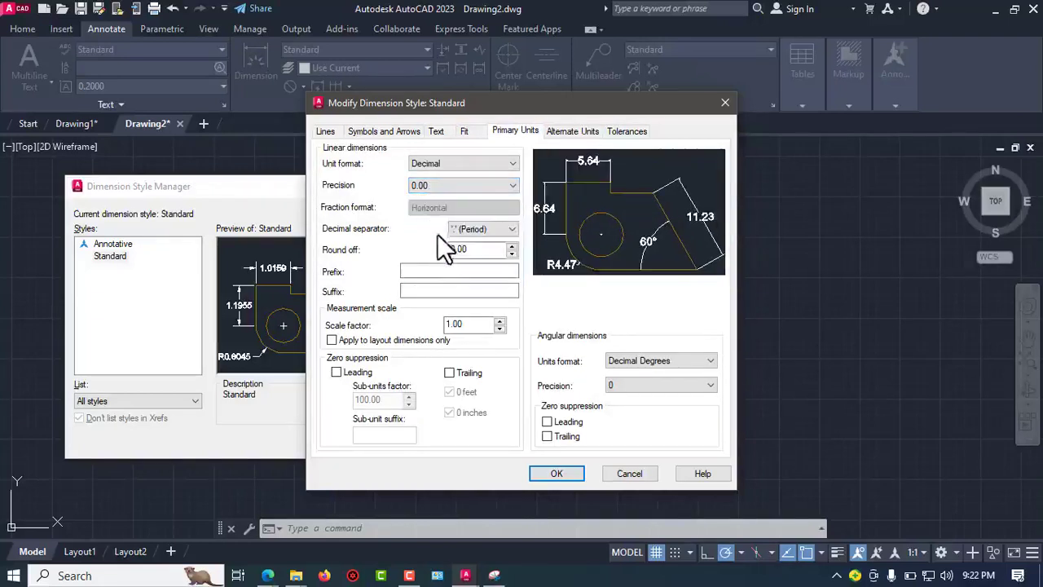
click(439, 189)
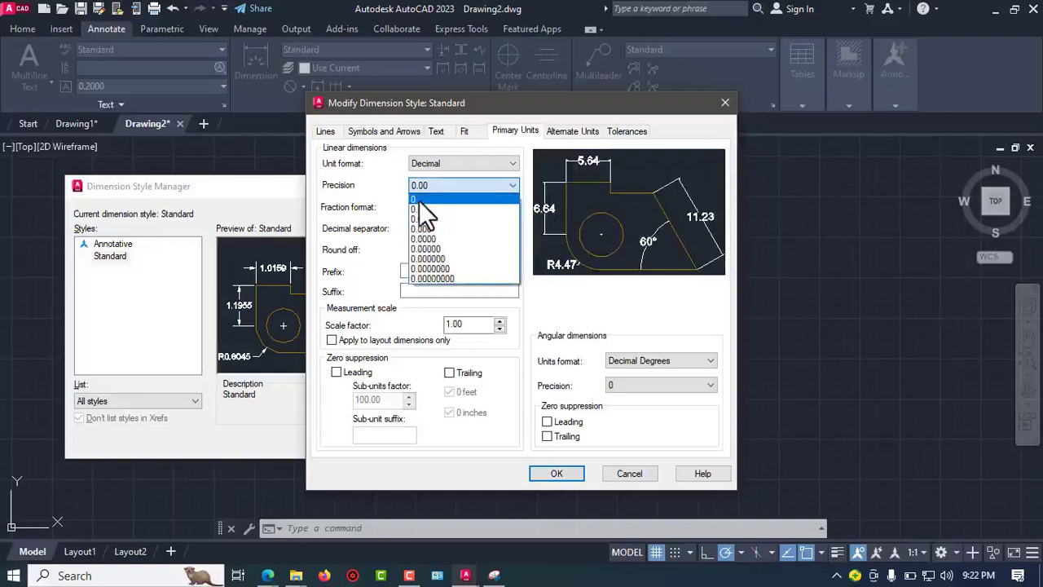
click(419, 201)
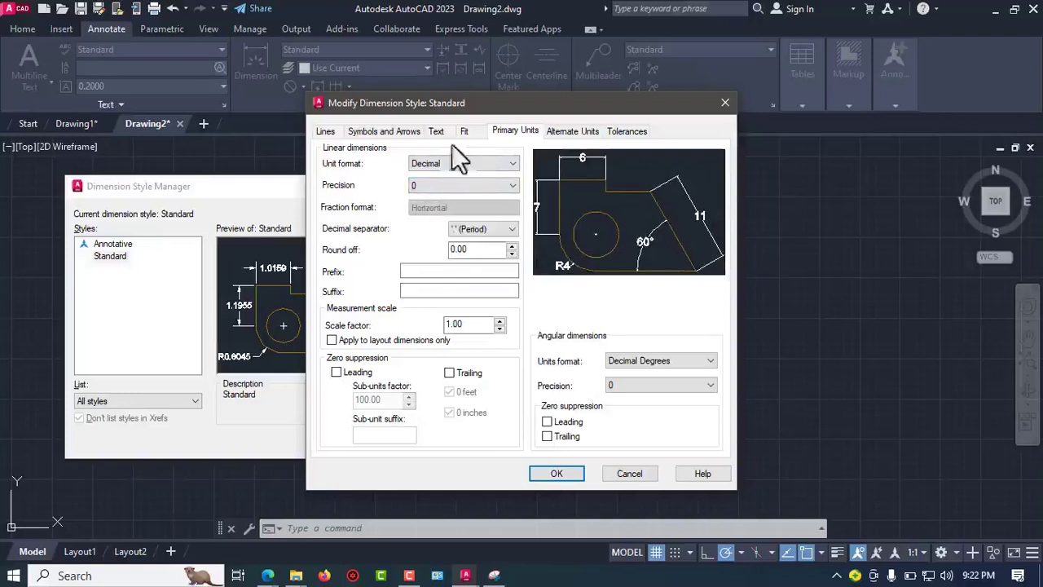
- Increase the Standard dimension style's arrow size, then accept the style changes and close the Dimension Style Manager
click(385, 133)
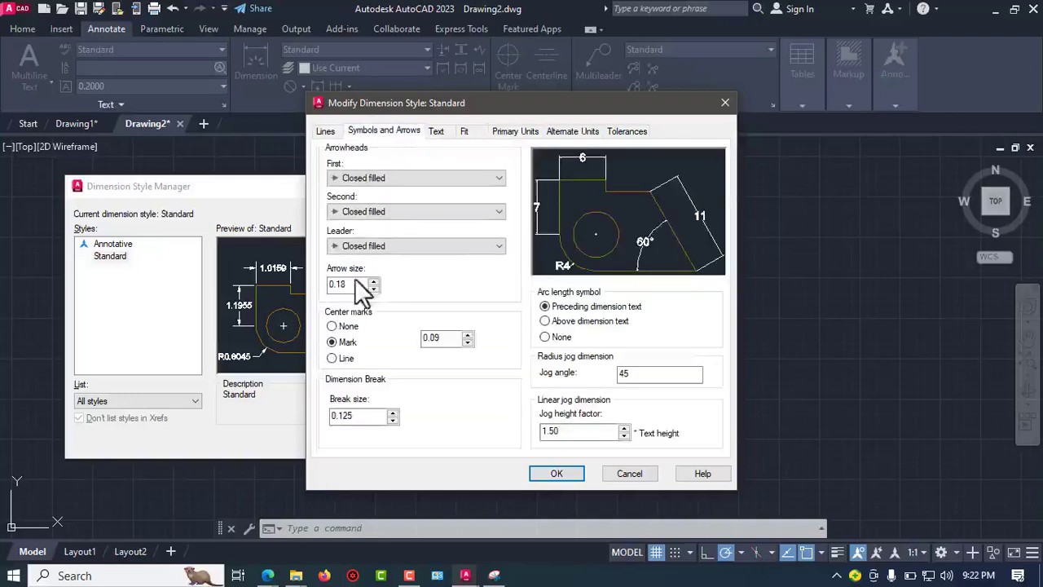
drag(353, 283, 320, 286)
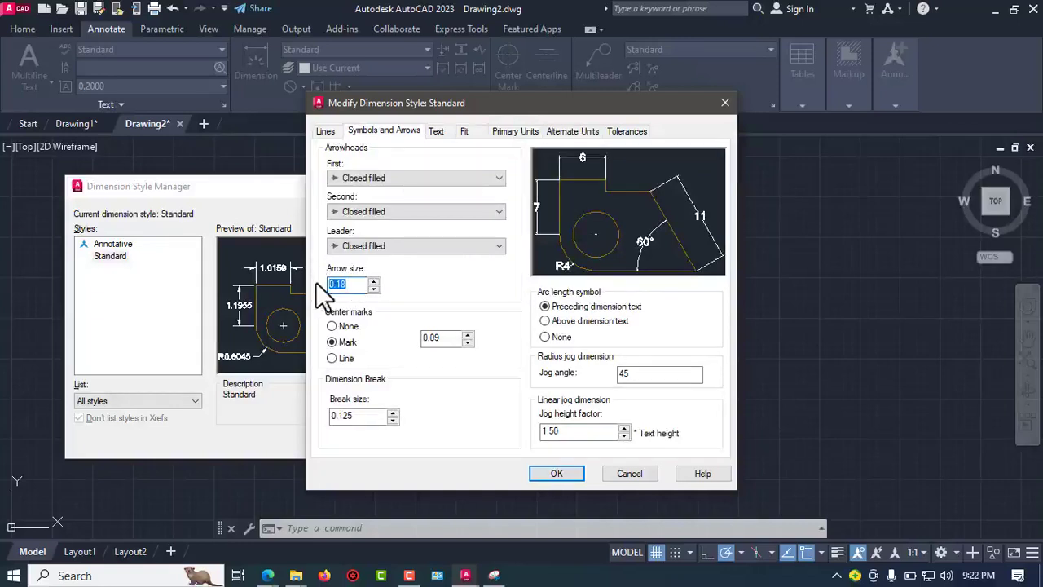
click(326, 132)
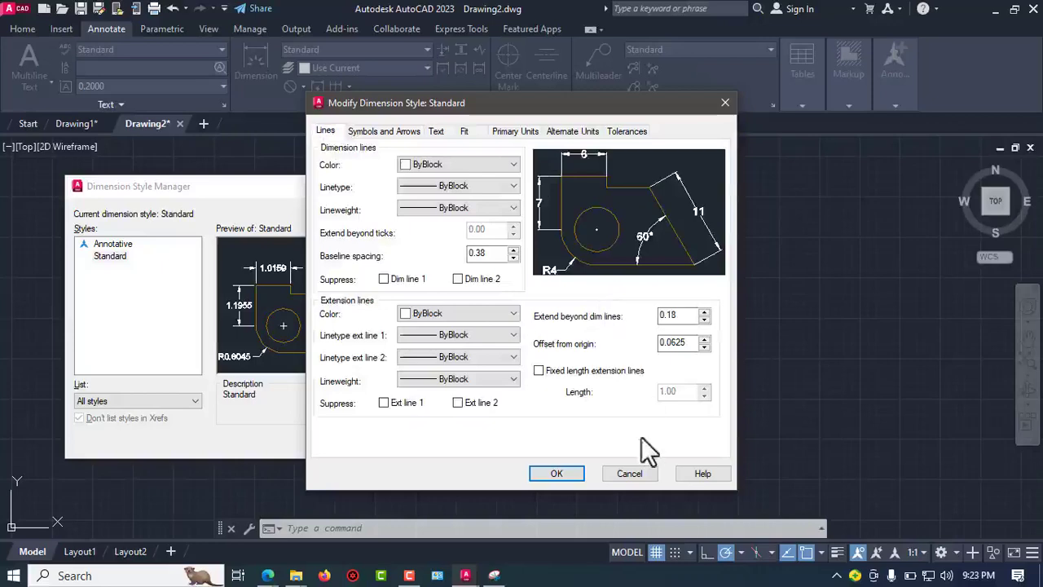
click(565, 477)
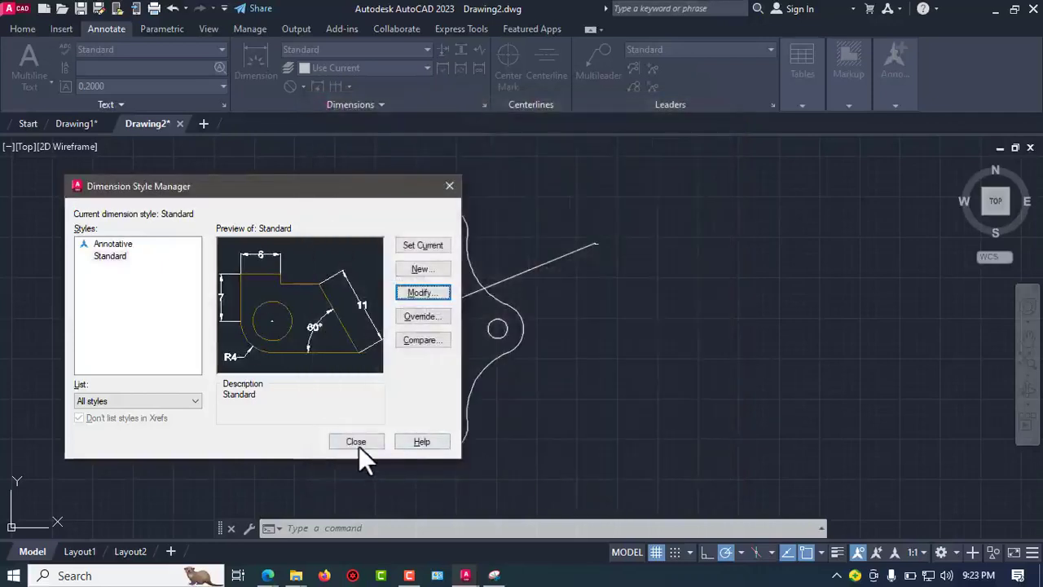
click(359, 446)
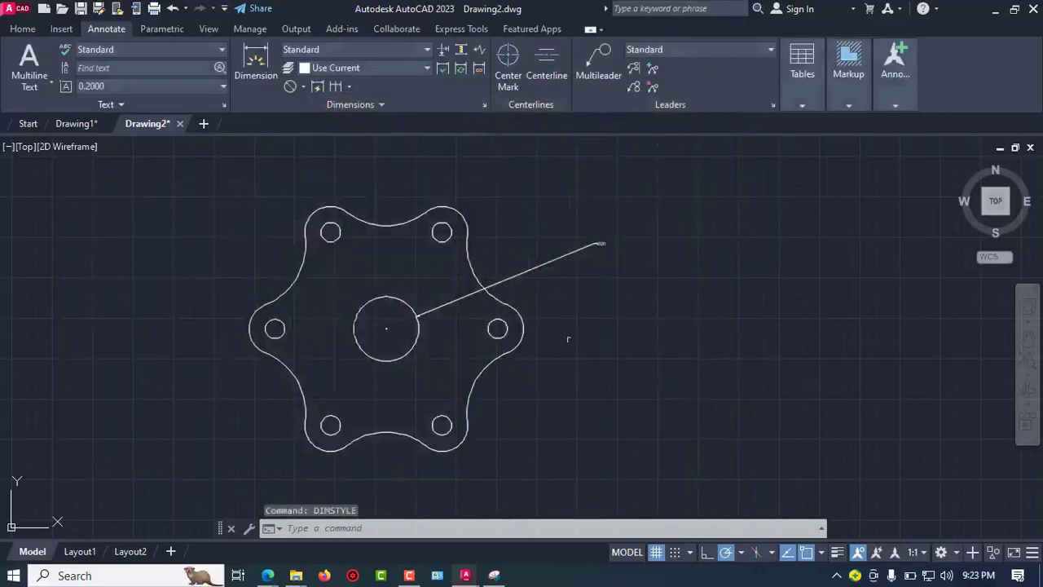
- Set the Standard dimension style's text height to 5 and its arrow size to 3, then accept the changes and close the Dimension Style Manager
scroll(598, 259, up, 5)
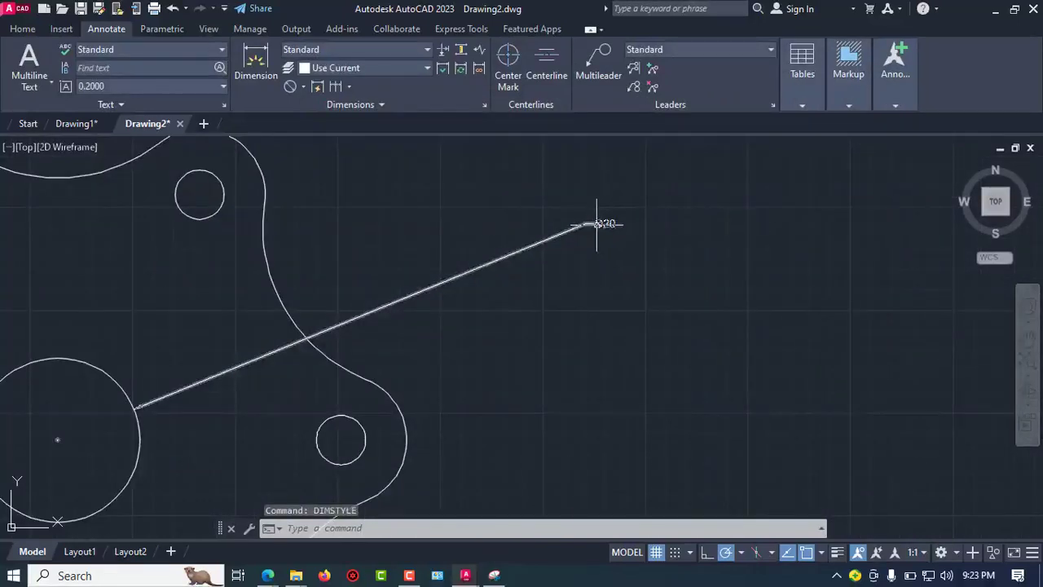
scroll(602, 232, down, 3)
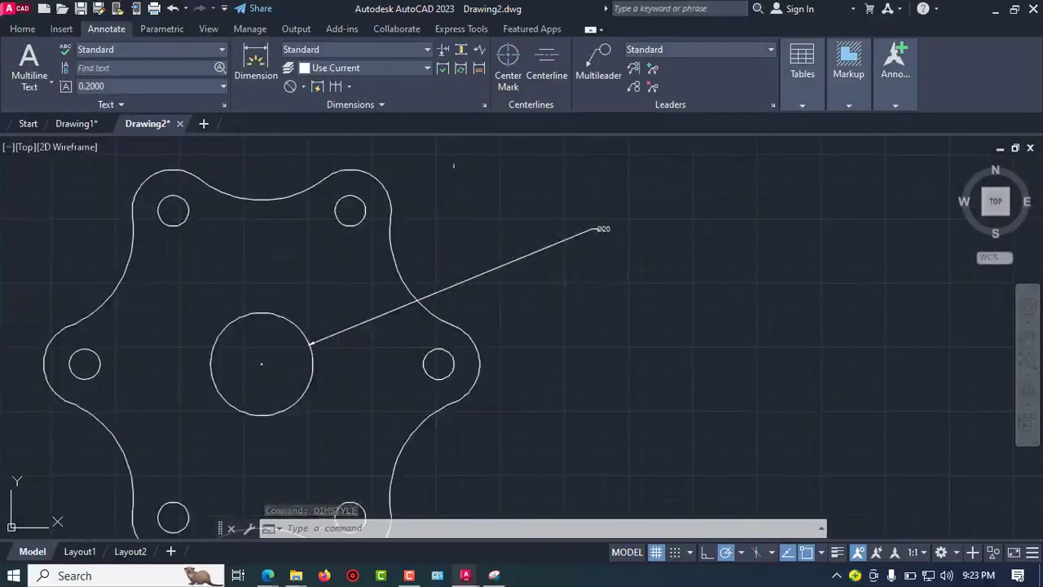
click(483, 107)
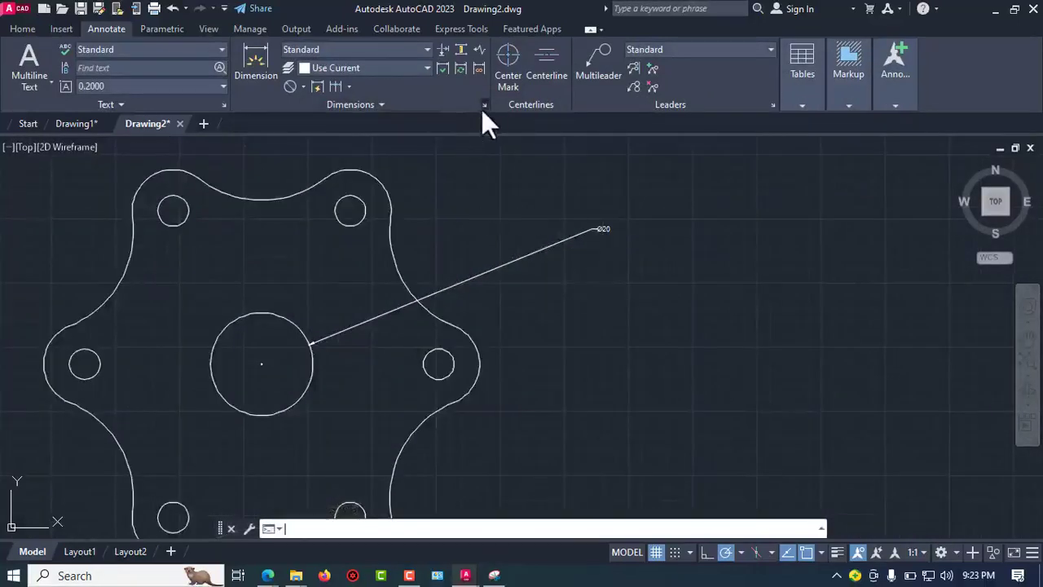
click(660, 259)
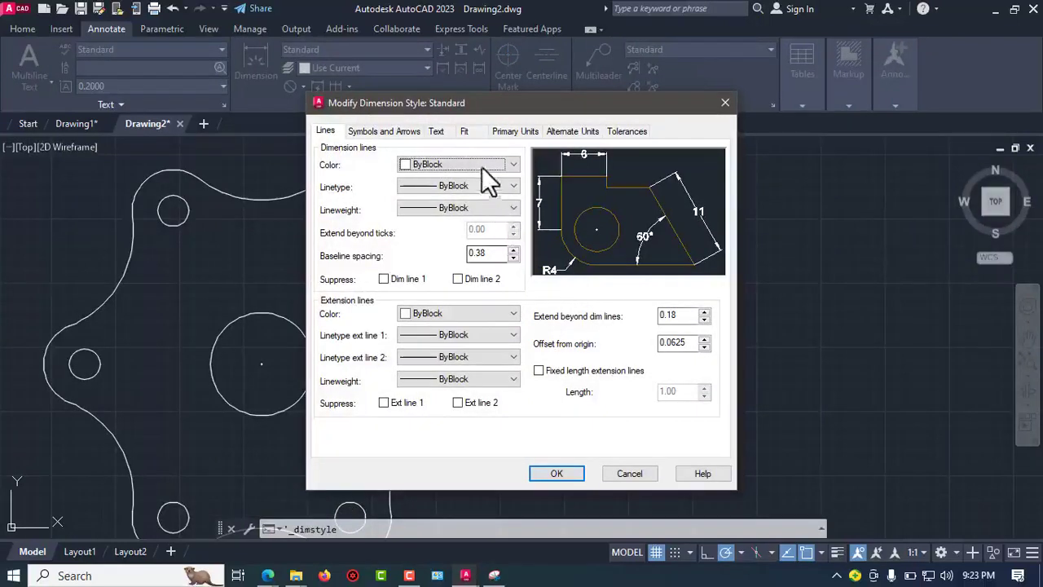
click(437, 131)
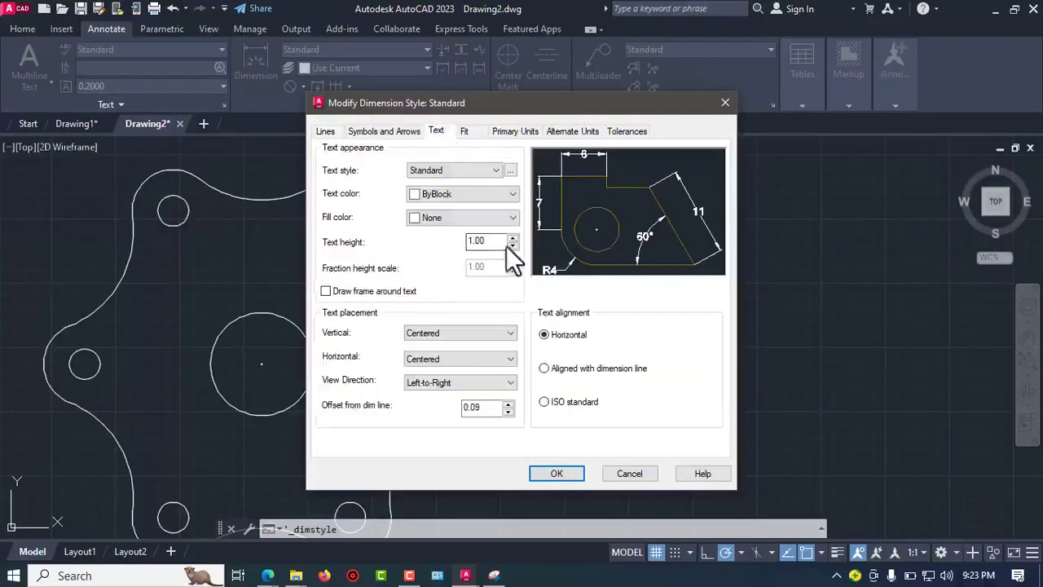
drag(506, 244, 473, 244)
text(5)
click(385, 133)
drag(360, 286, 324, 285)
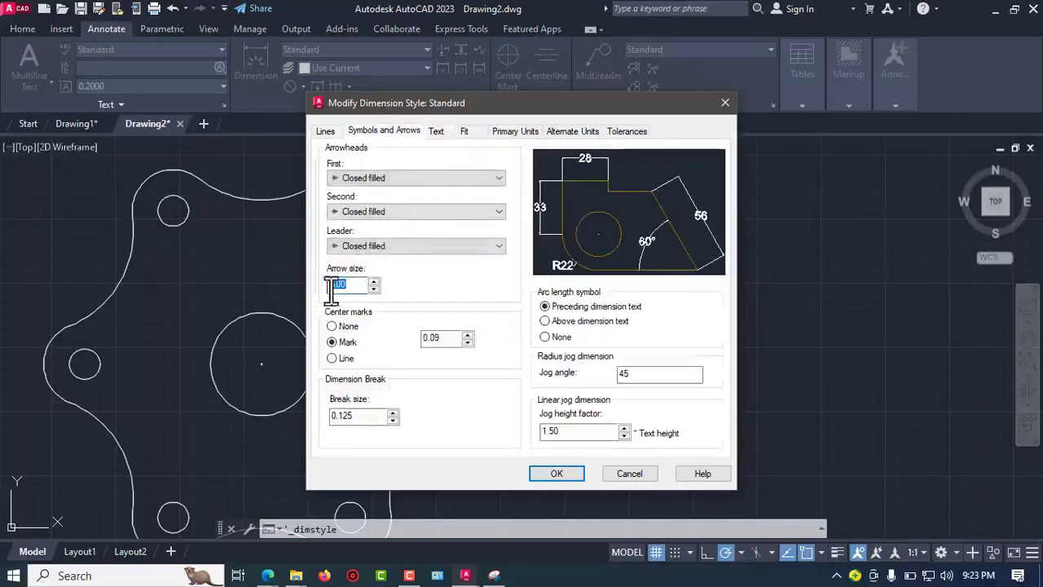
text(3)
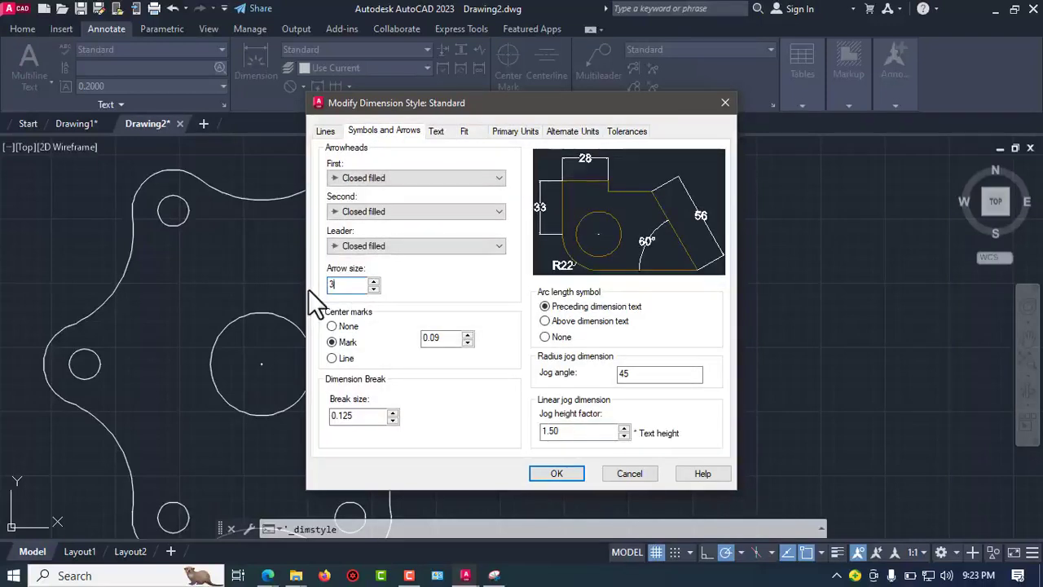
click(557, 473)
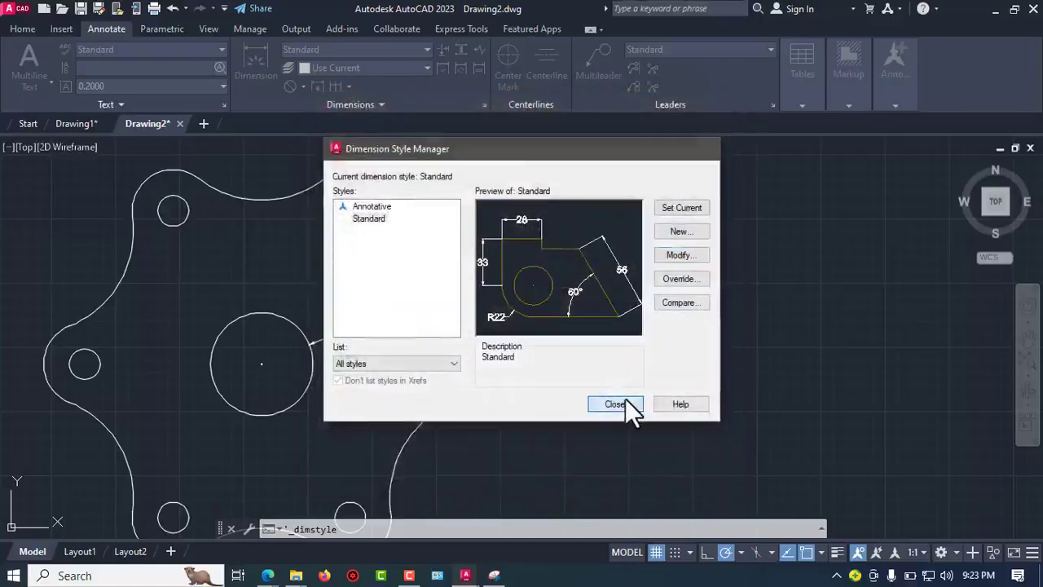
click(615, 404)
- Reduce the Standard dimension style's text height to 3, then accept the change and close the Dimension Style Manager
scroll(621, 399, down, 3)
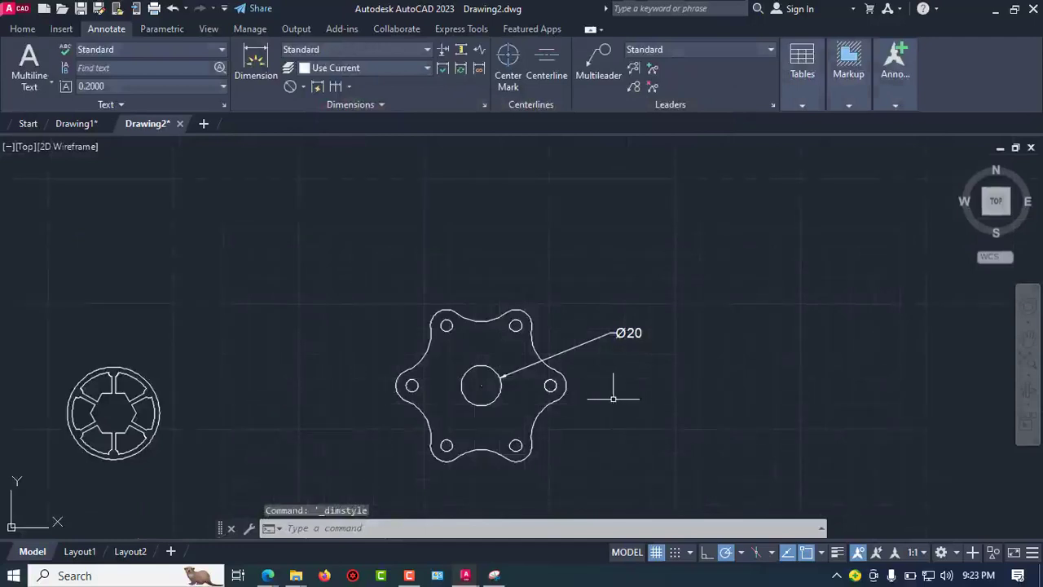
scroll(613, 397, up, 2)
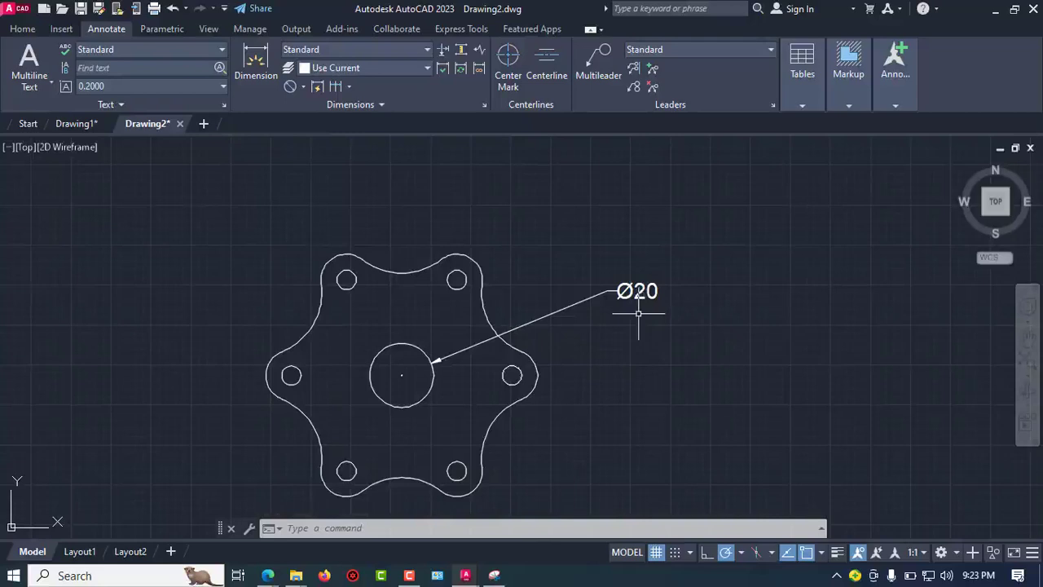
text(d)
key(Return)
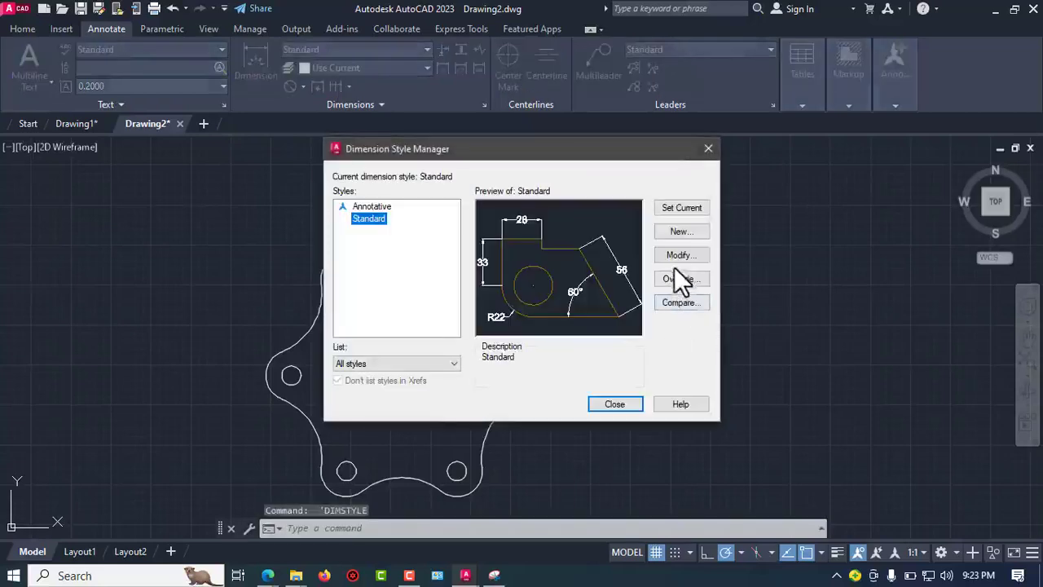
click(677, 260)
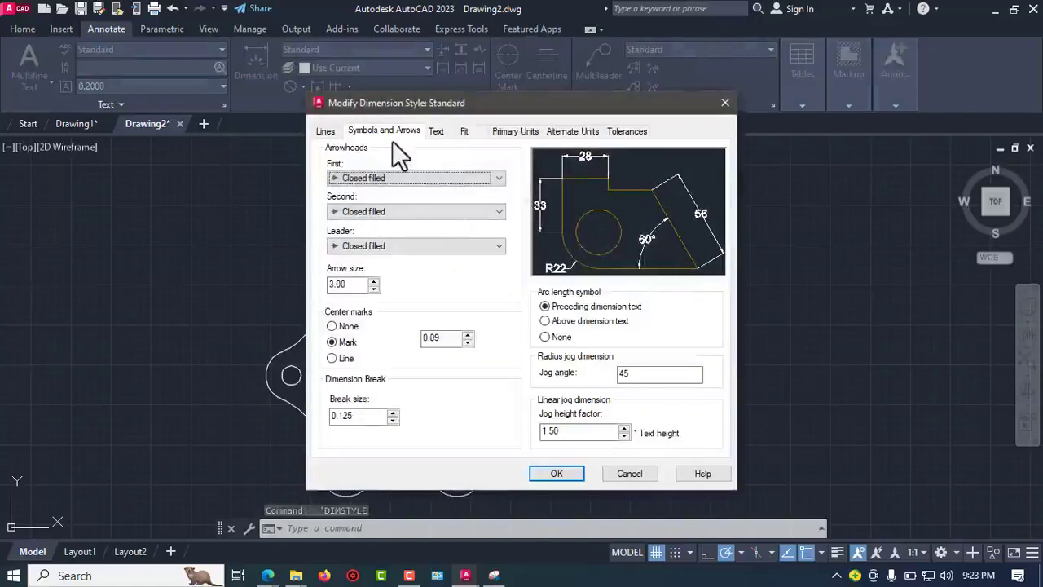
click(439, 133)
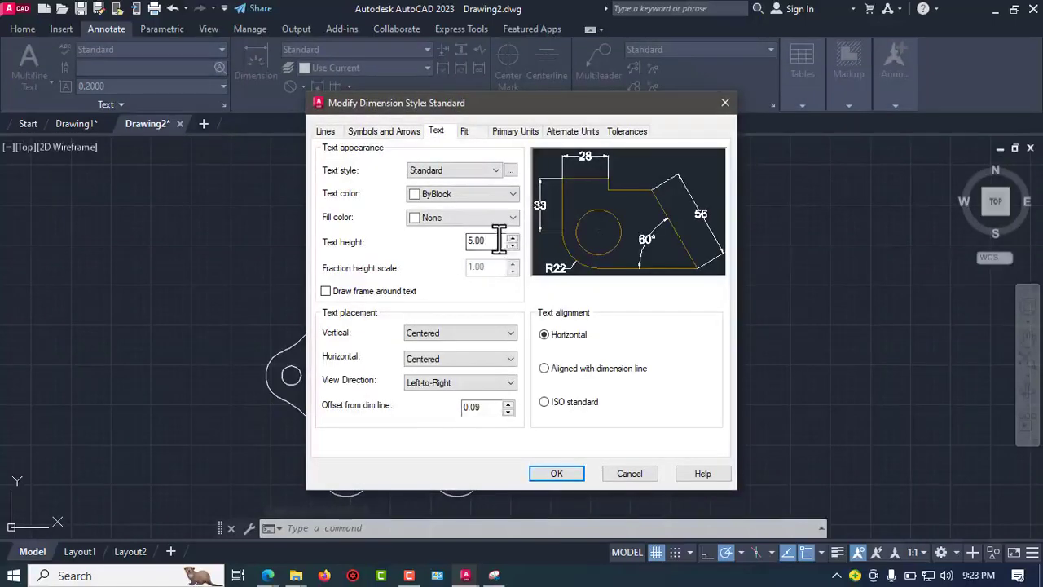
drag(489, 240, 453, 249)
text(3)
click(383, 131)
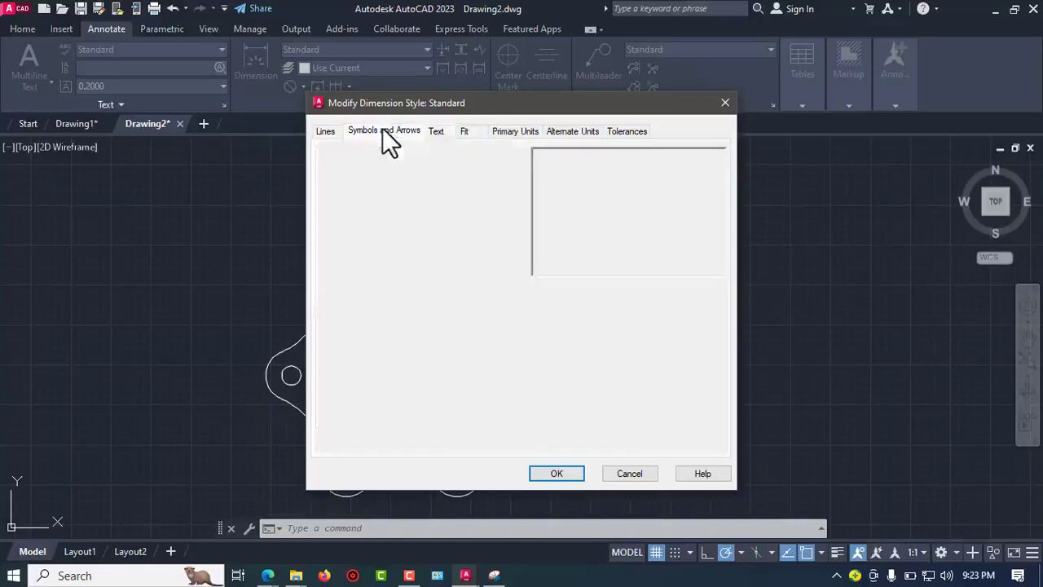
drag(347, 283, 325, 285)
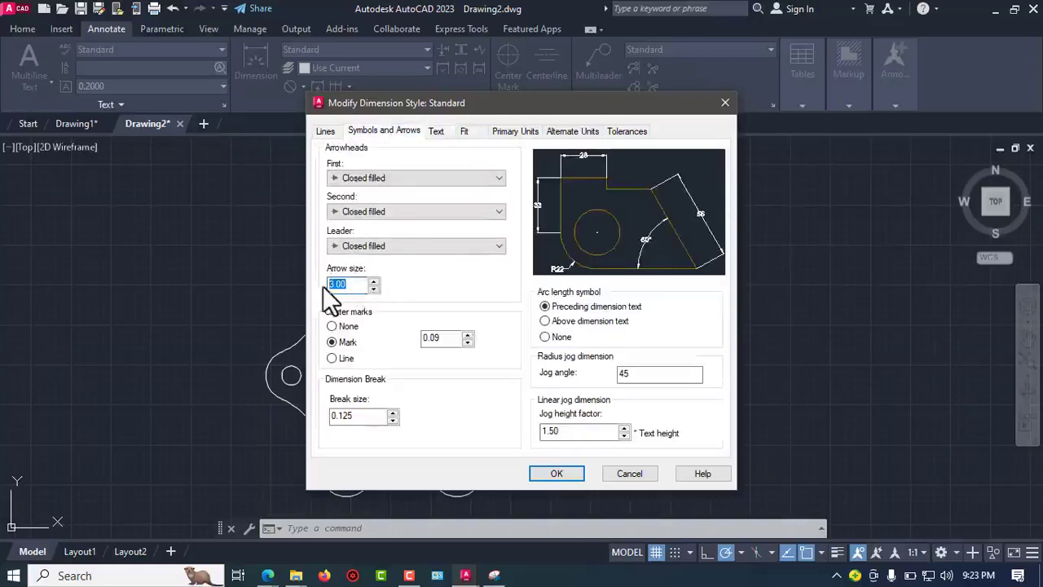
click(331, 133)
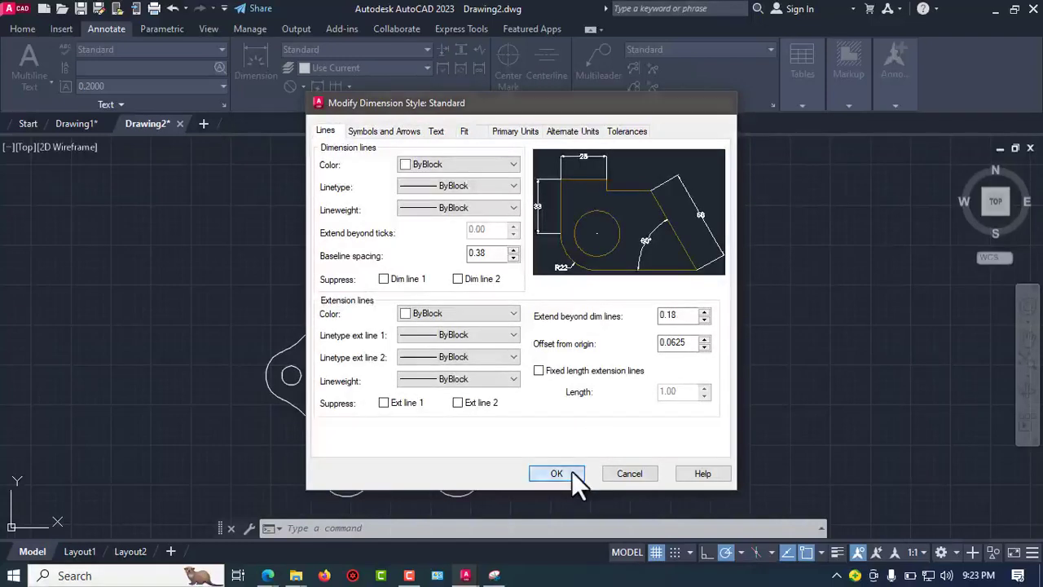
click(571, 472)
click(610, 404)
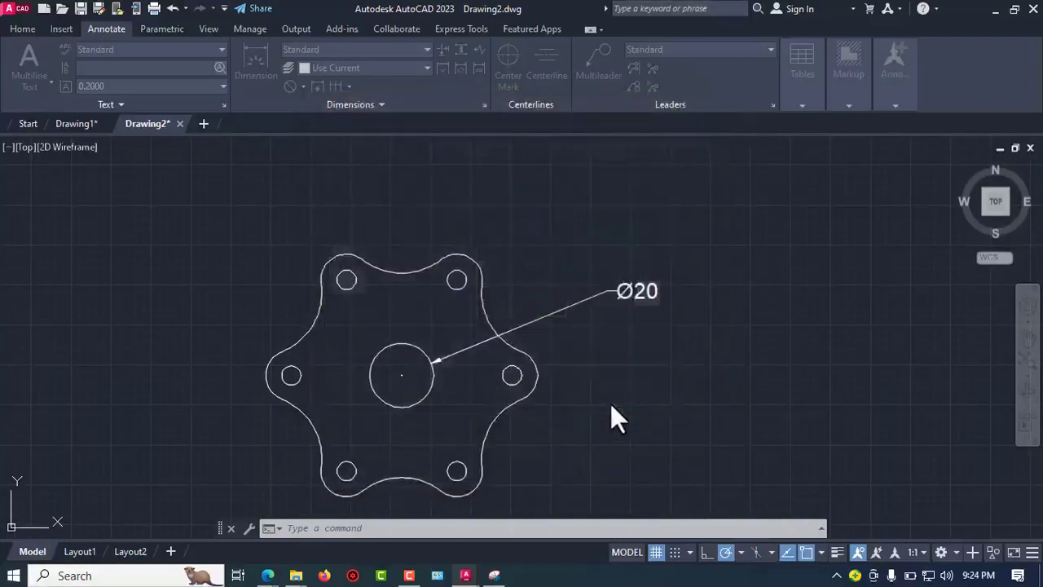
- Modify the Standard dimension style again, setting the color of its dimension lines to Red
mouse_move(575, 387)
middle_down()
mouse_move(596, 382)
mouse_move(604, 364)
middle_up()
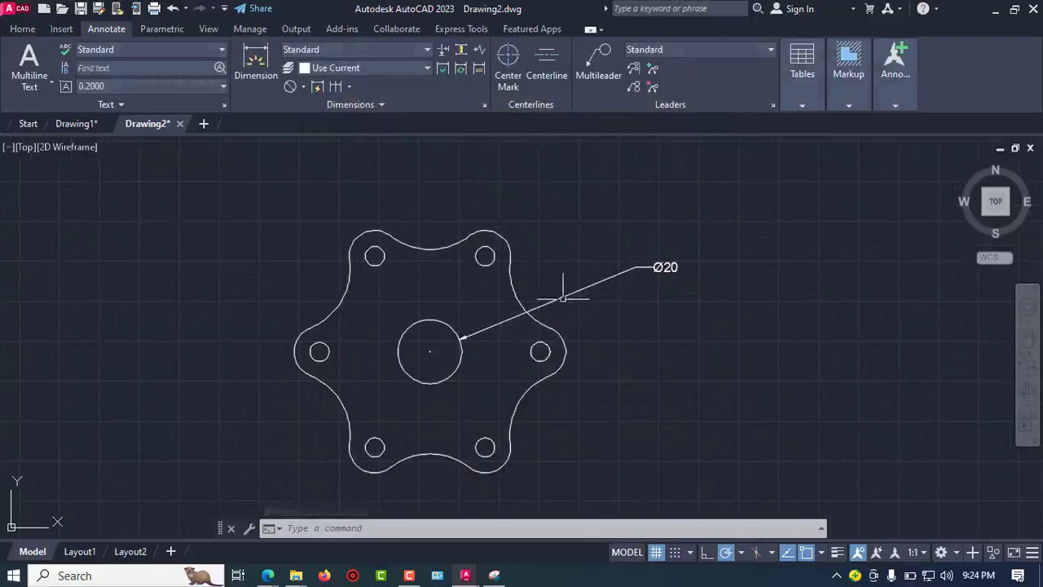
click(482, 106)
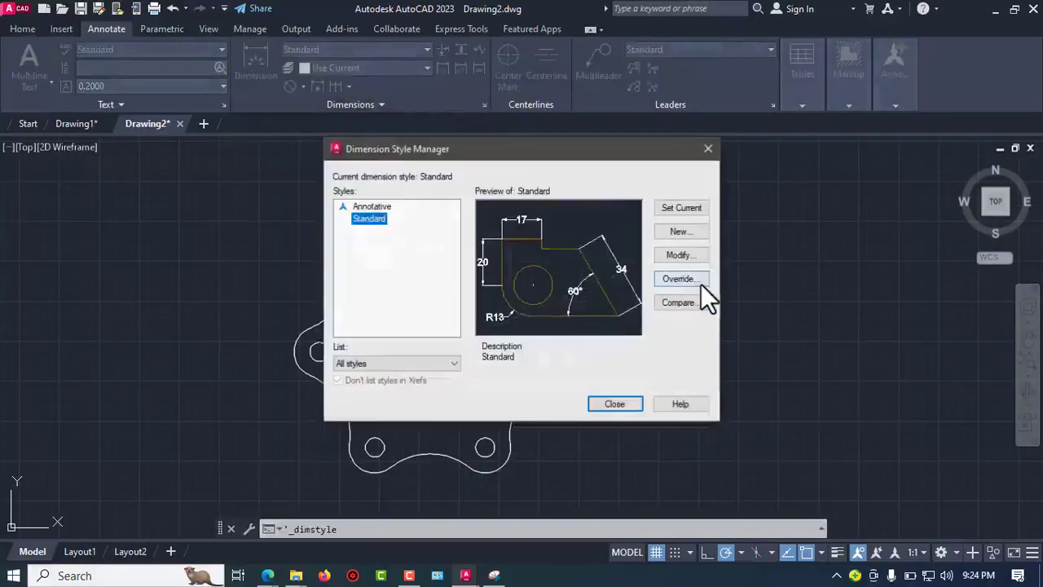
click(679, 255)
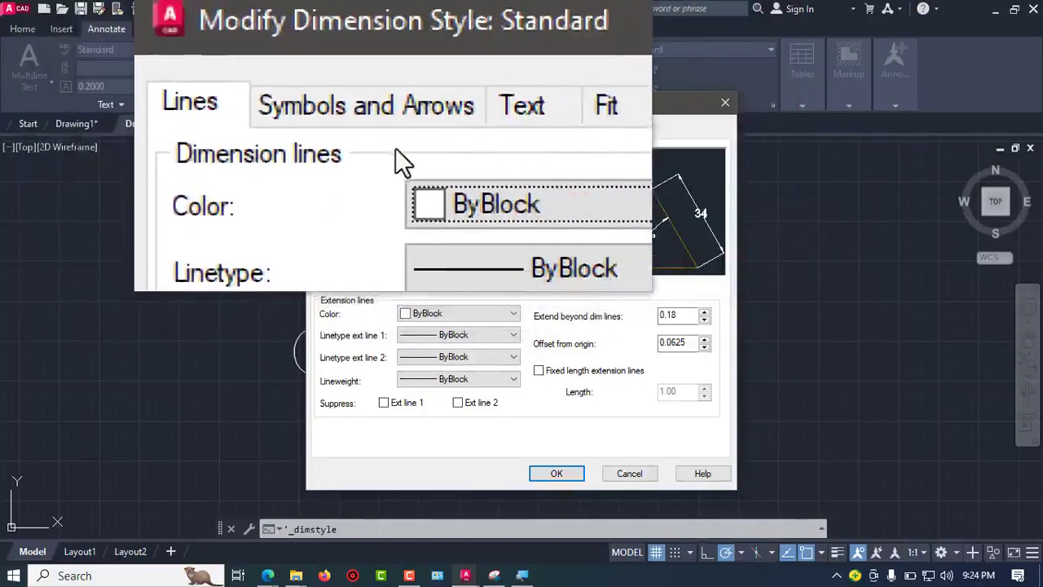
click(441, 164)
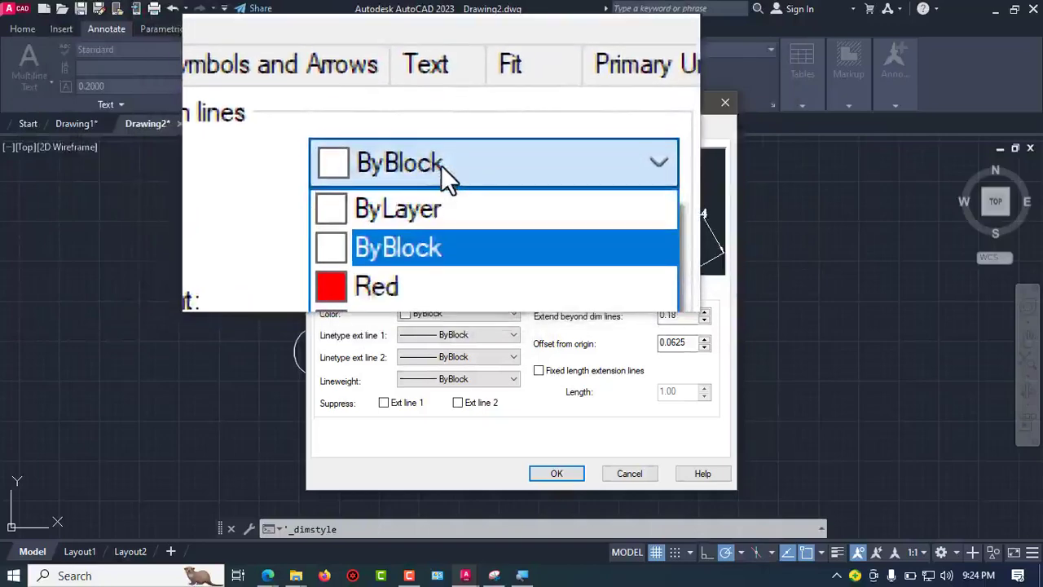
click(422, 208)
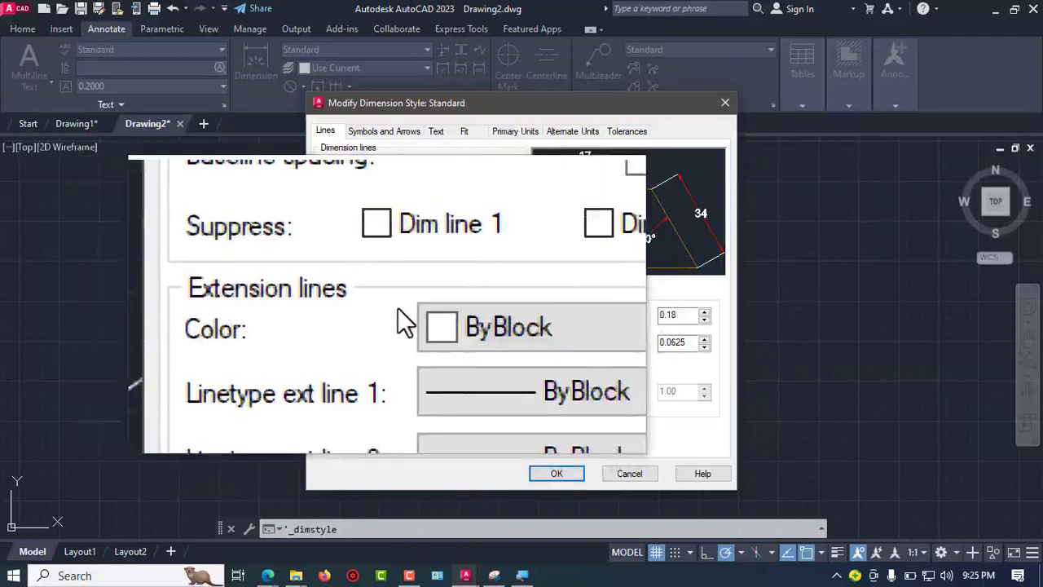
- Try Green as the color of the Standard style's extension lines, and change it to Red
click(460, 295)
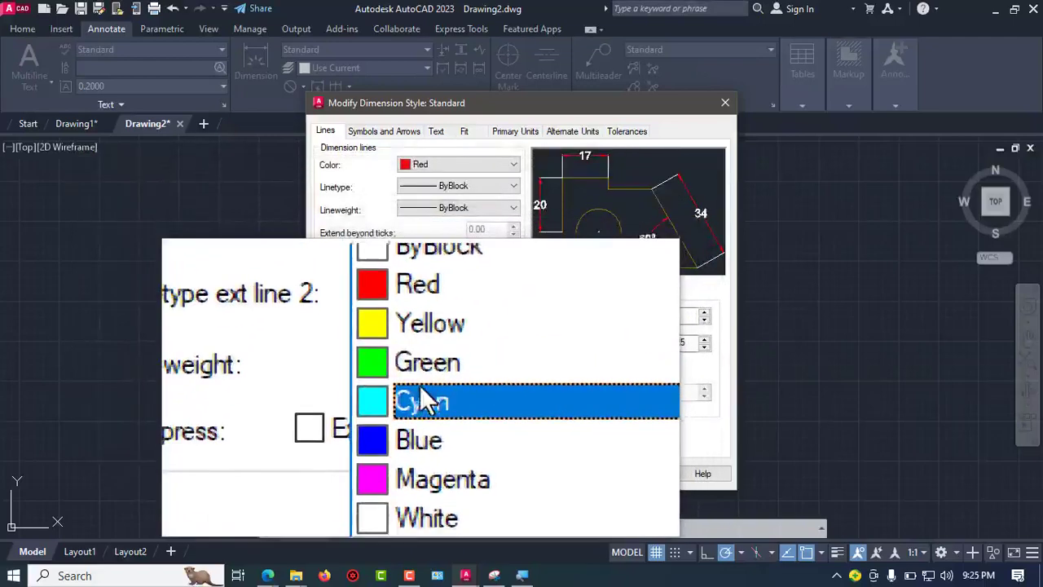
click(419, 379)
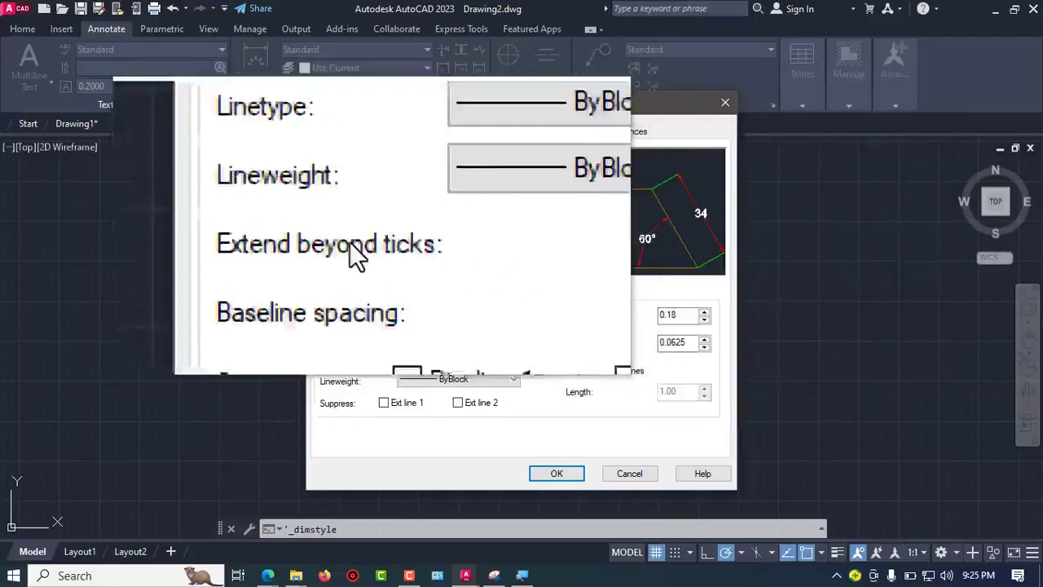
click(444, 314)
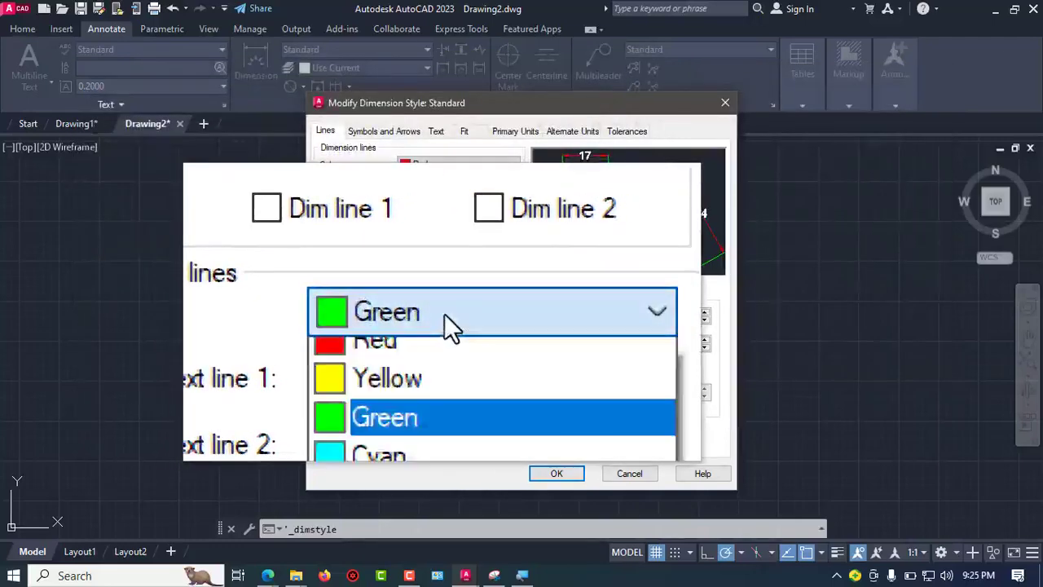
click(420, 351)
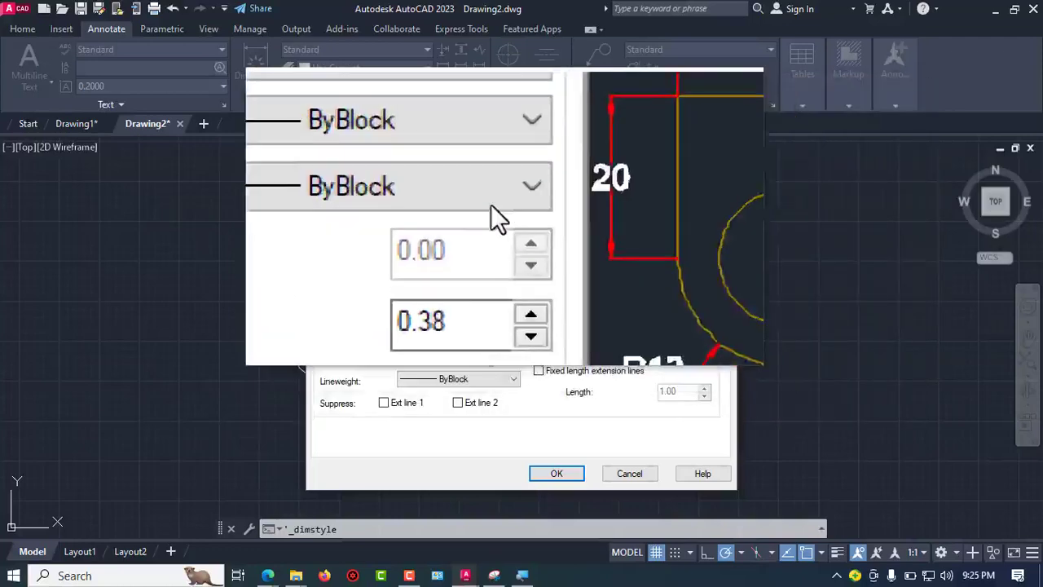
- Set the dimension text color to Green and its alignment to Aligned with dimension line, then accept the style and close the manager
click(440, 130)
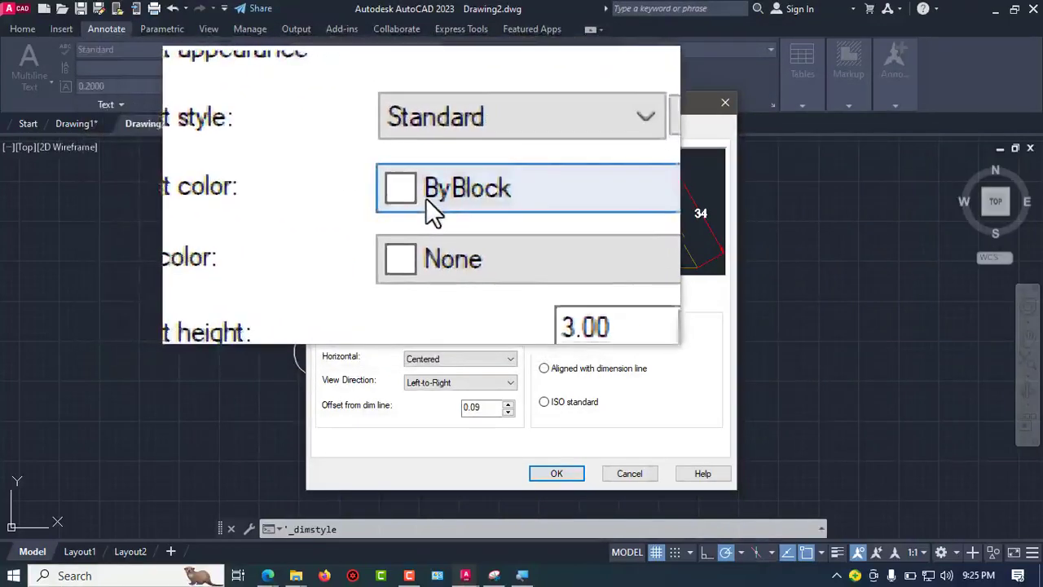
click(423, 181)
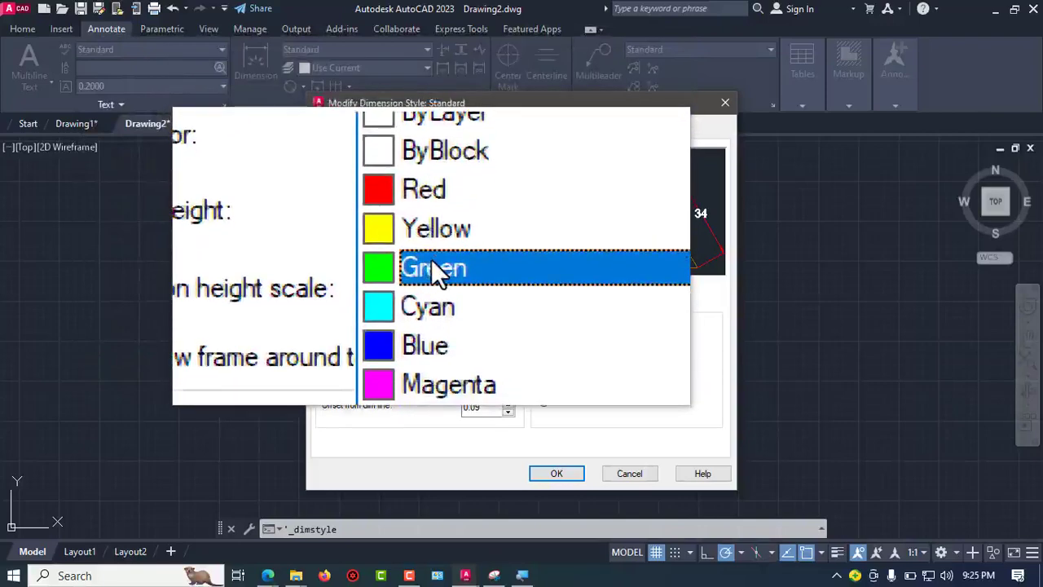
click(431, 259)
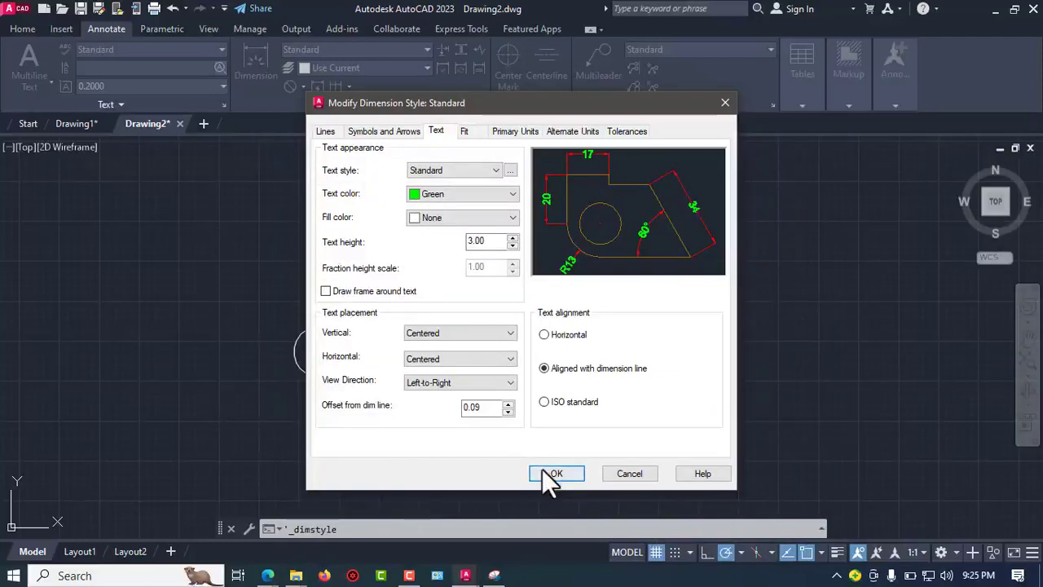
click(544, 472)
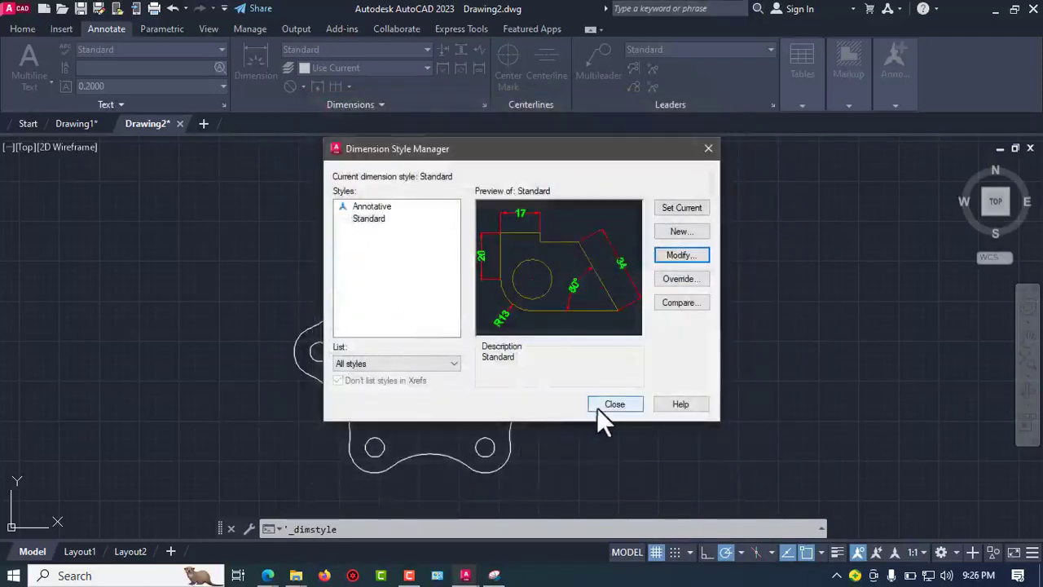
click(597, 407)
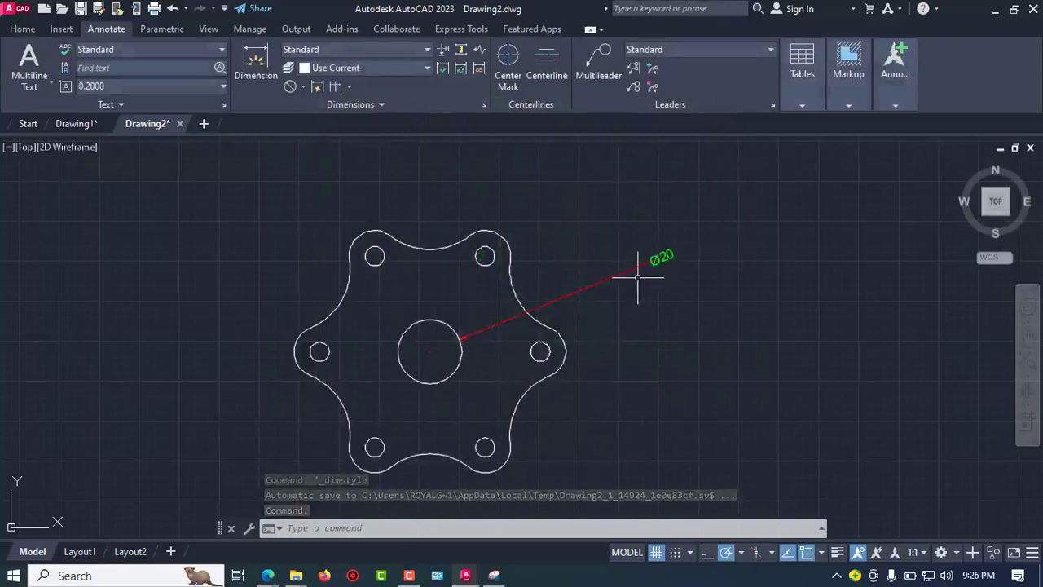
- Add a radius dimension to the outer arc of the flange's upper-right lobe, placing its text outside the outline
click(297, 85)
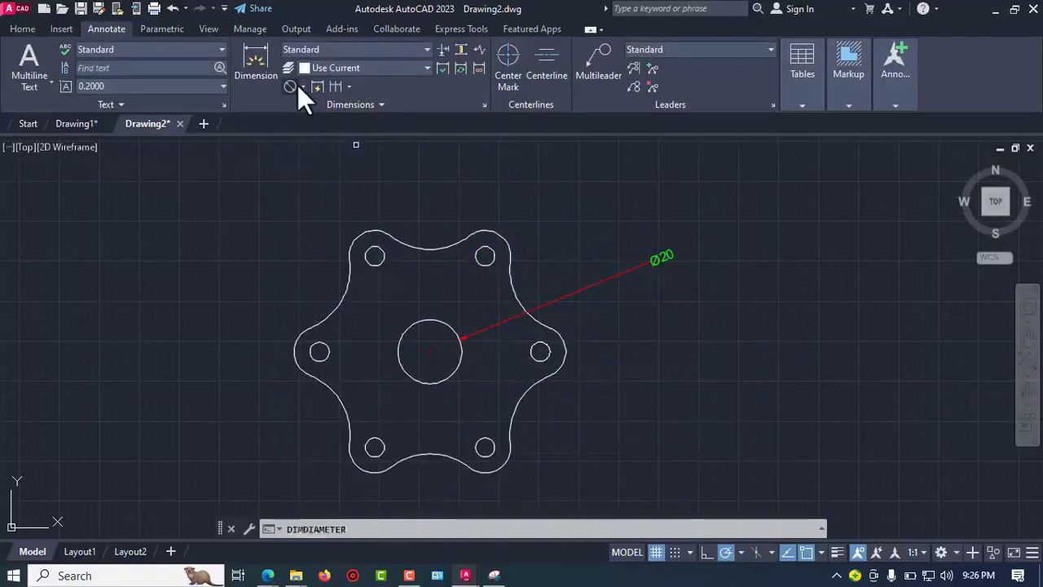
click(303, 86)
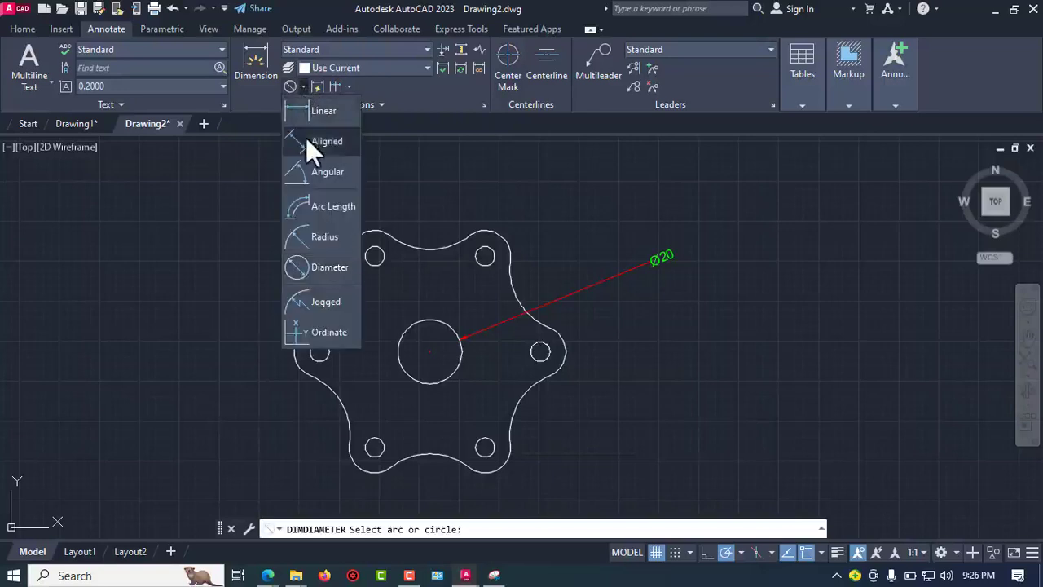
click(320, 235)
scroll(489, 238, up, 2)
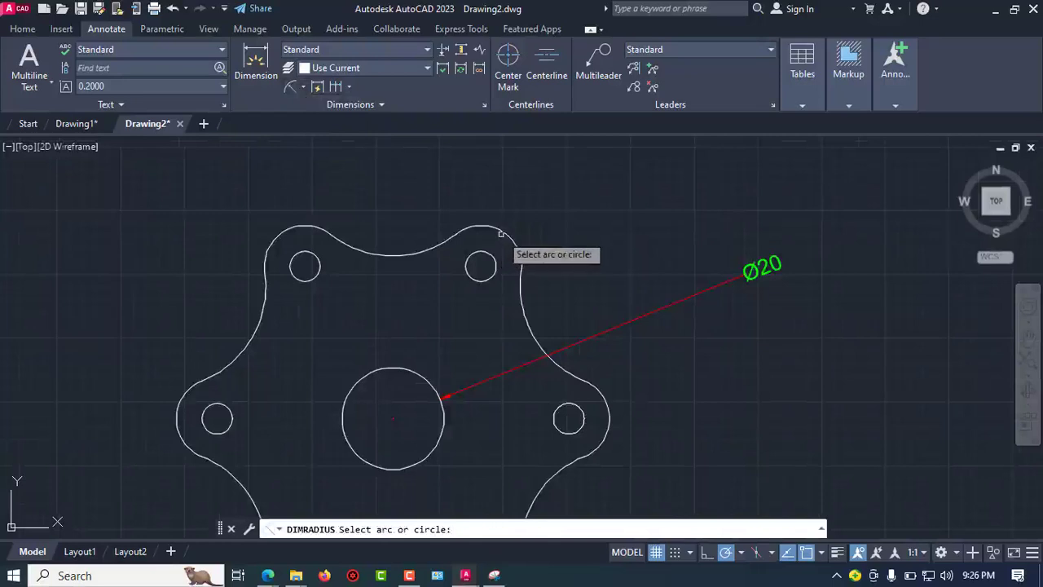
click(502, 232)
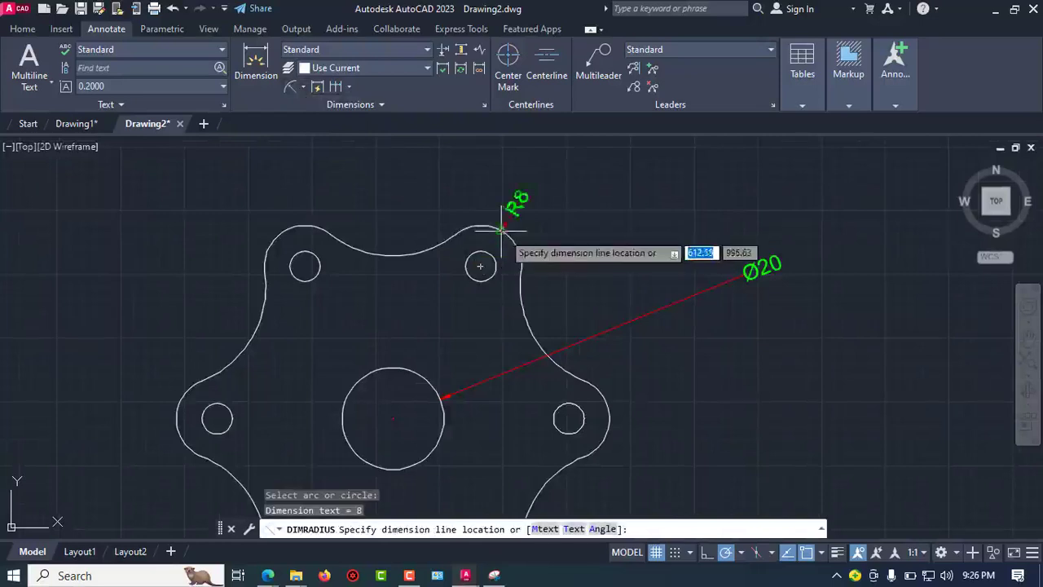
click(588, 185)
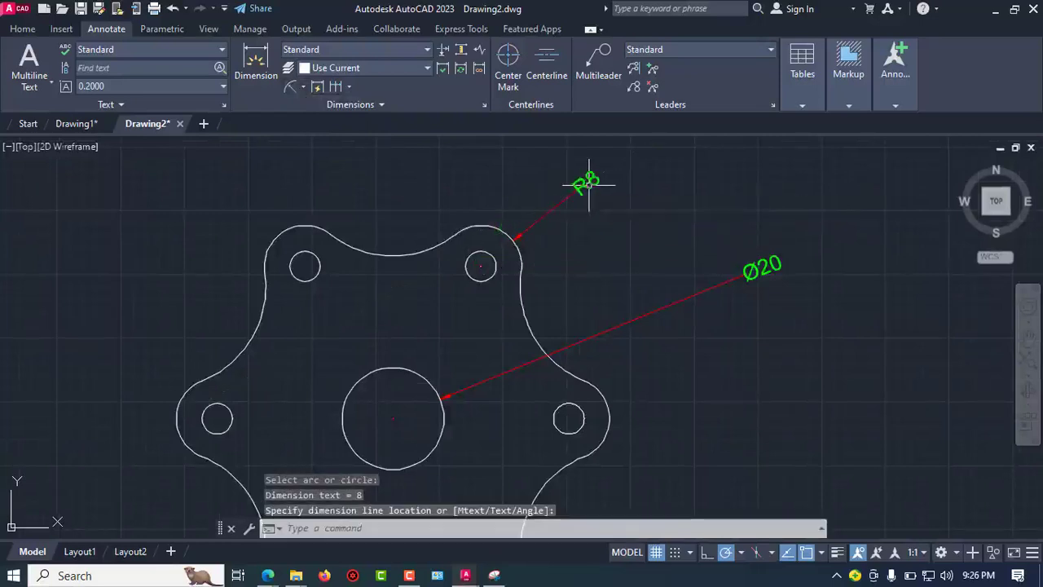
- Add a diameter dimension to the small hole in the flange's rightmost lobe, placing its text outside the outline
click(302, 83)
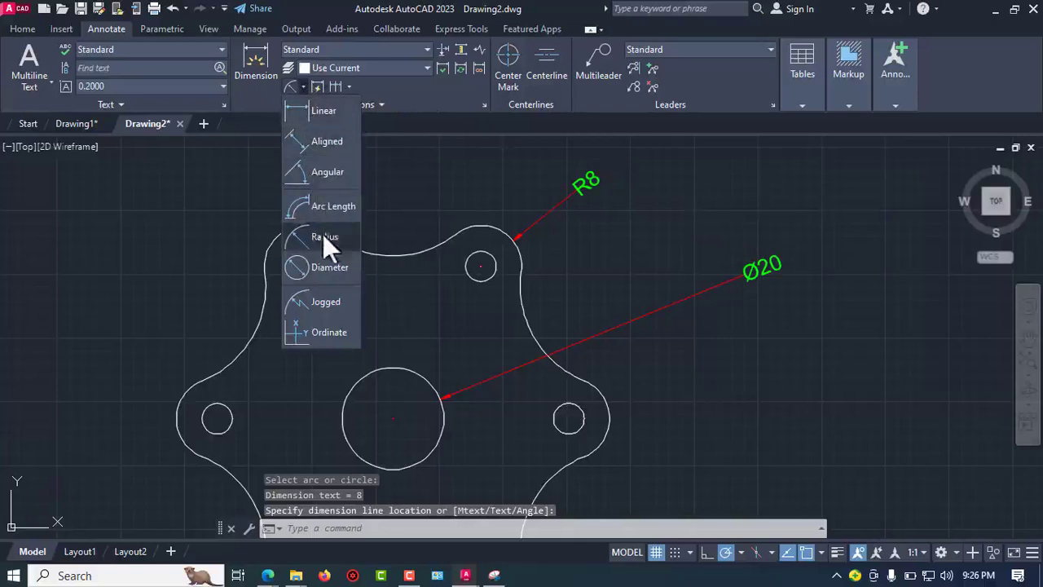
click(325, 265)
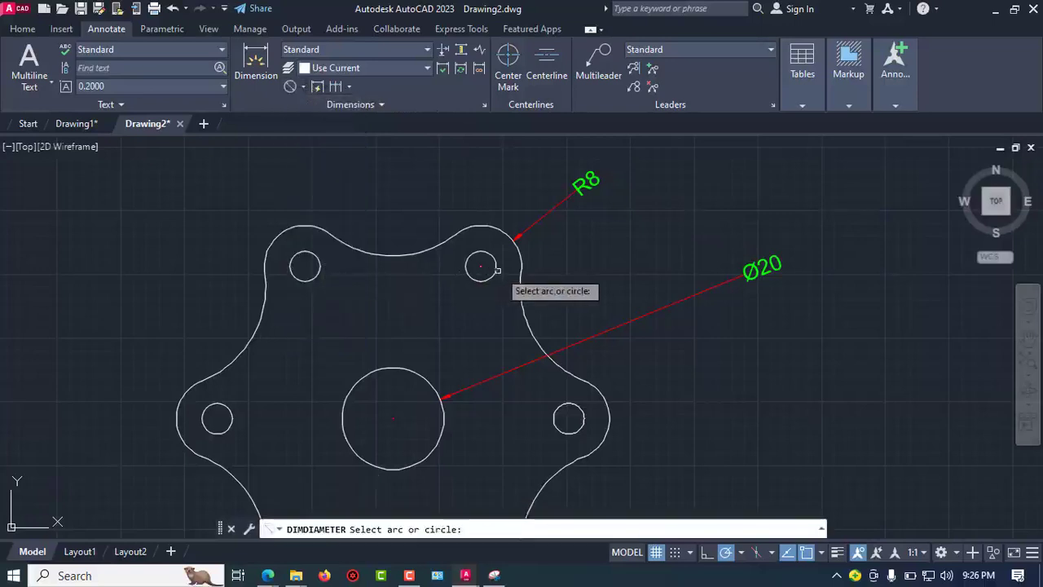
click(584, 419)
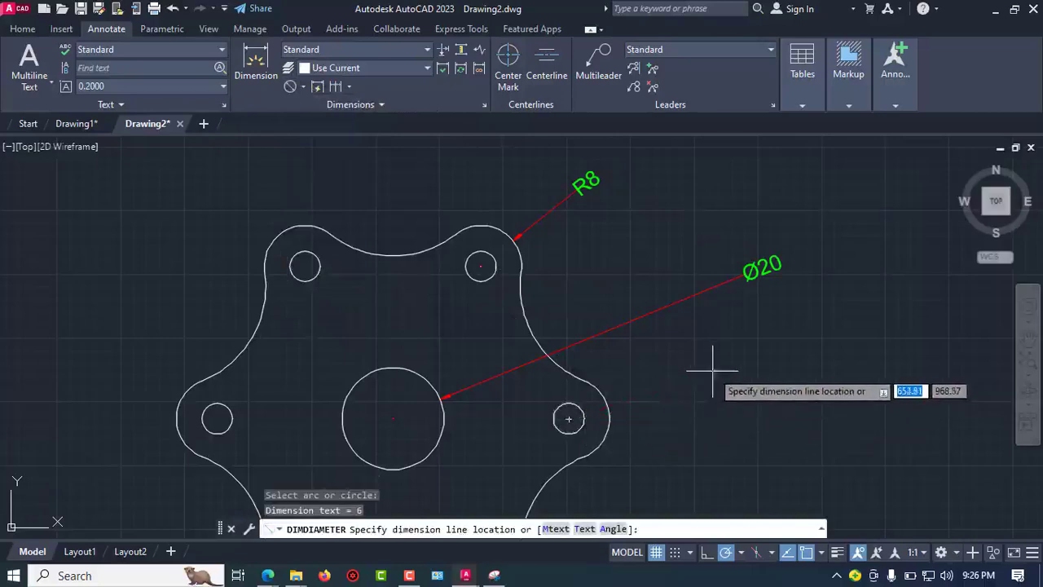
click(736, 363)
middle_drag(668, 377, 672, 290)
scroll(672, 289, down, 2)
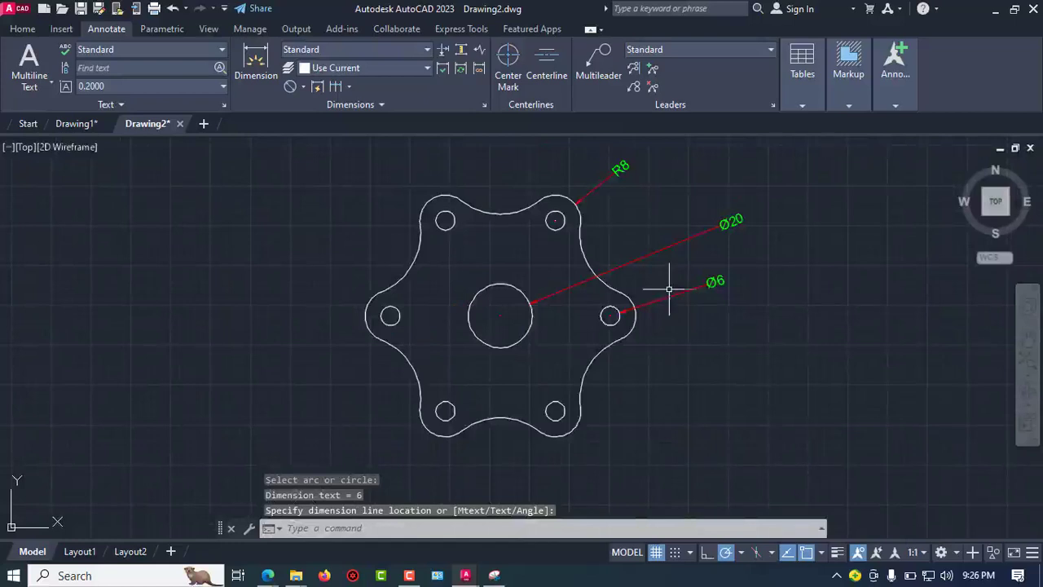
- Draw a circle centred on the central bore with its radius reaching the centre of the upper-right hole
click(24, 33)
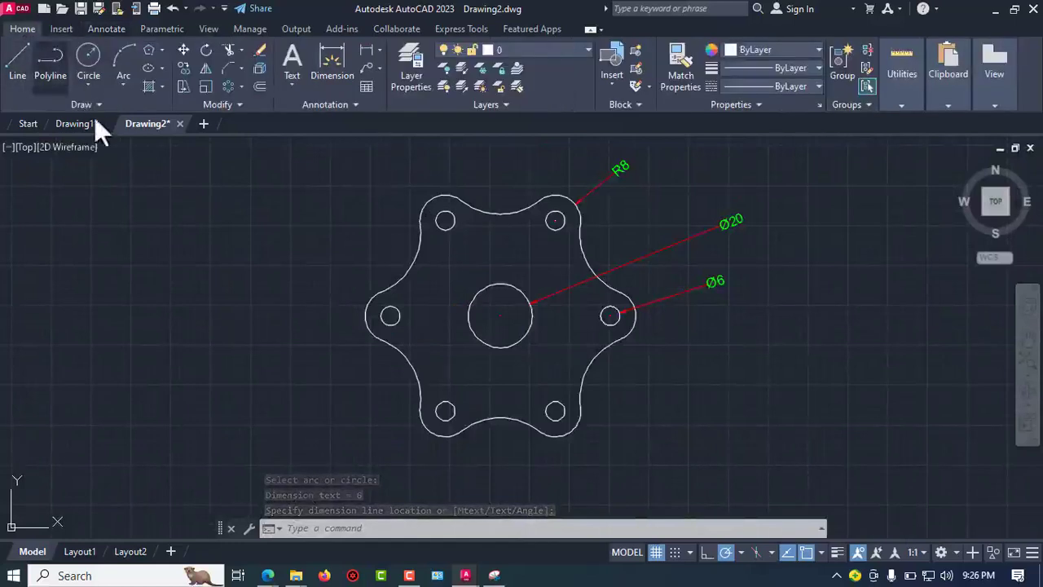
click(88, 57)
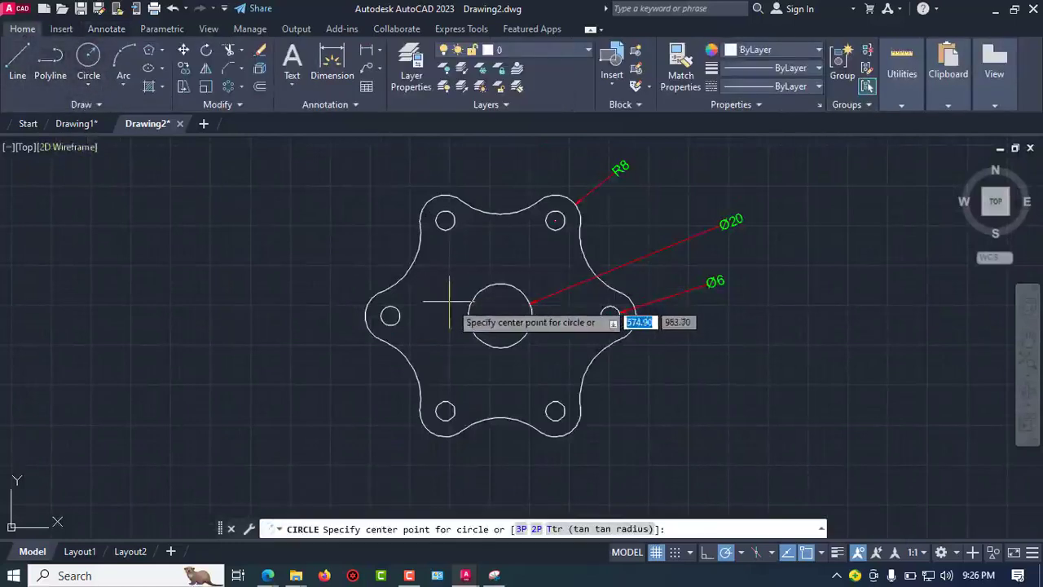
click(500, 315)
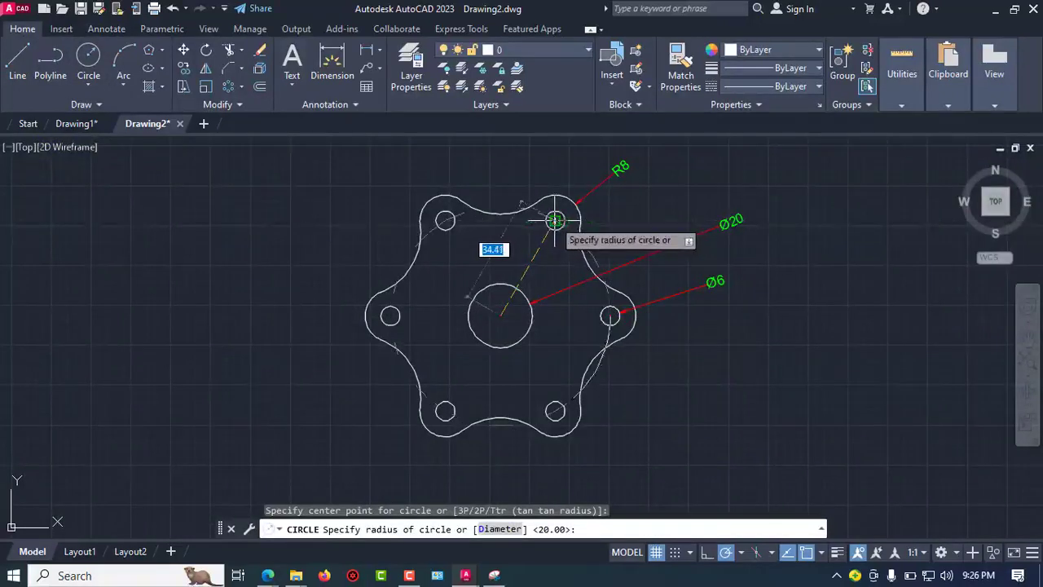
click(555, 220)
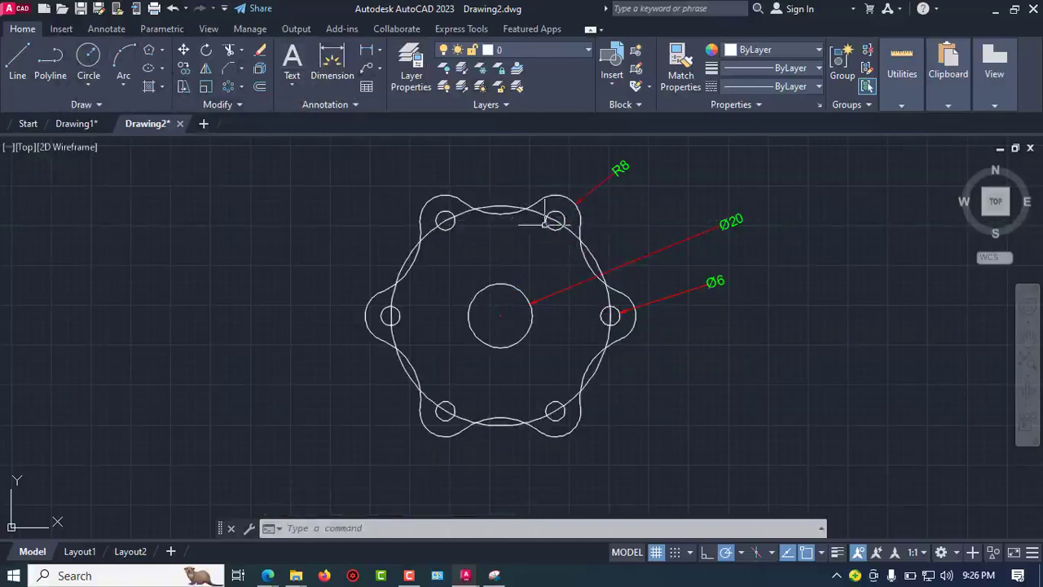
- Add a diameter dimension to the circle through the hole centres, placing its text outside the flange at the lower right
click(118, 30)
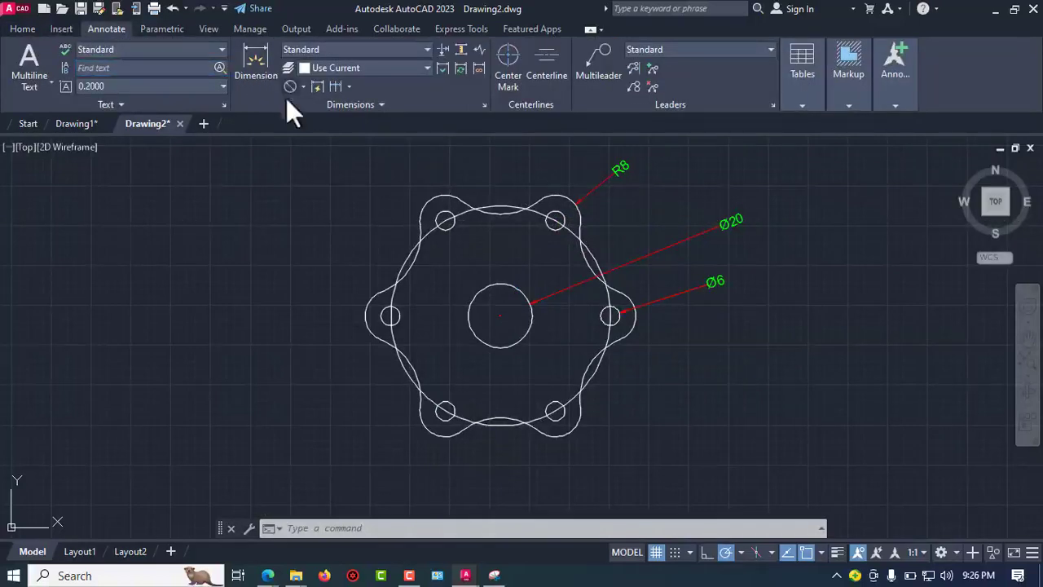
click(602, 342)
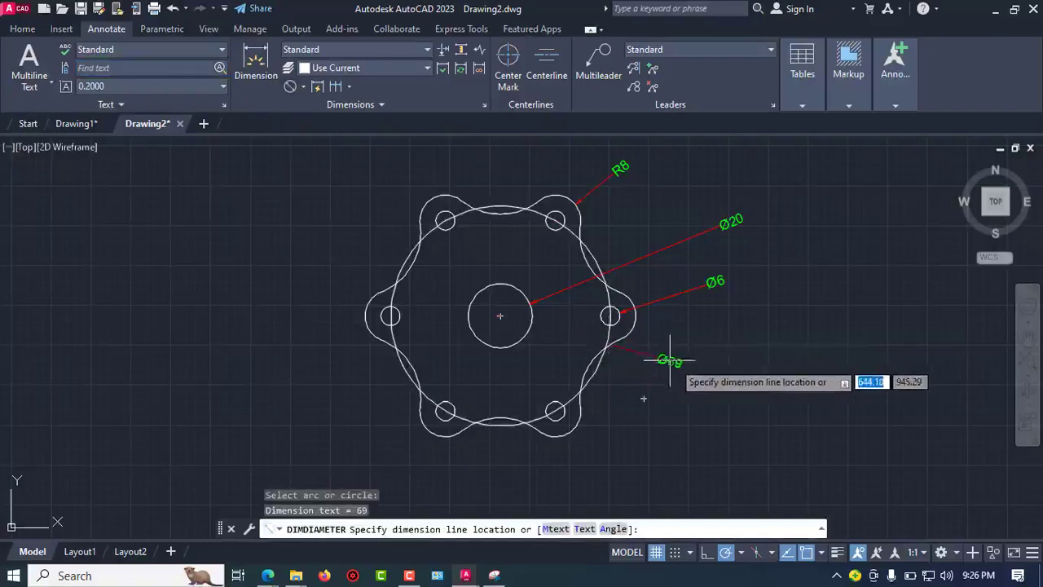
click(735, 375)
scroll(750, 381, up, 2)
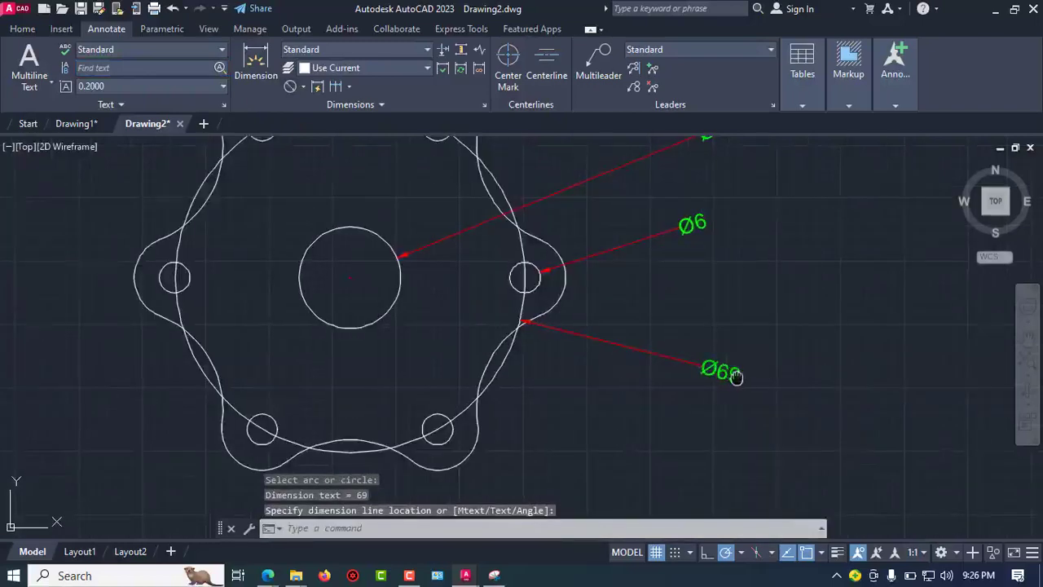
mouse_move(735, 372)
middle_down()
mouse_move(679, 348)
mouse_move(614, 425)
middle_up()
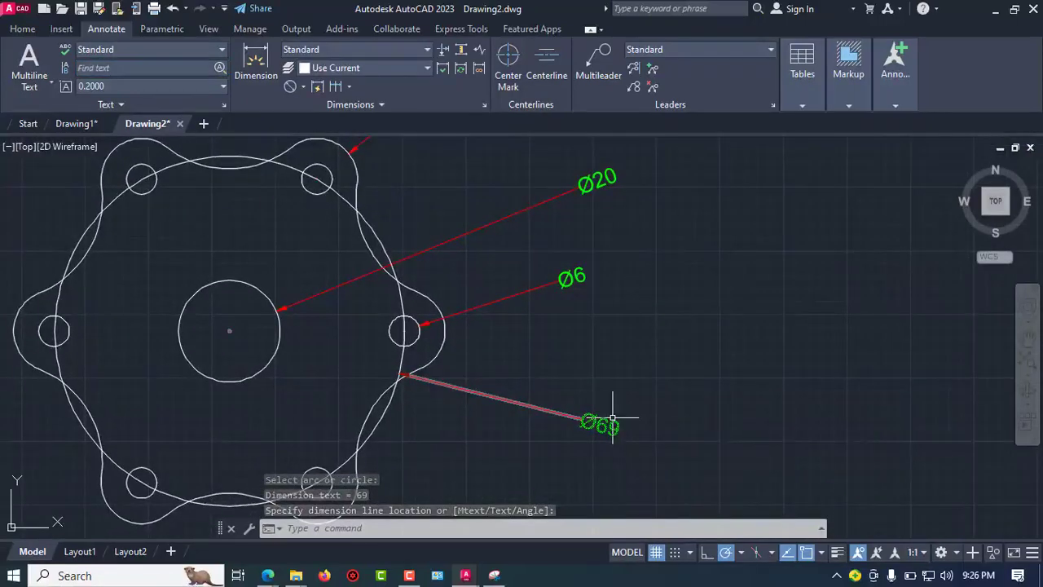
scroll(612, 417, down, 2)
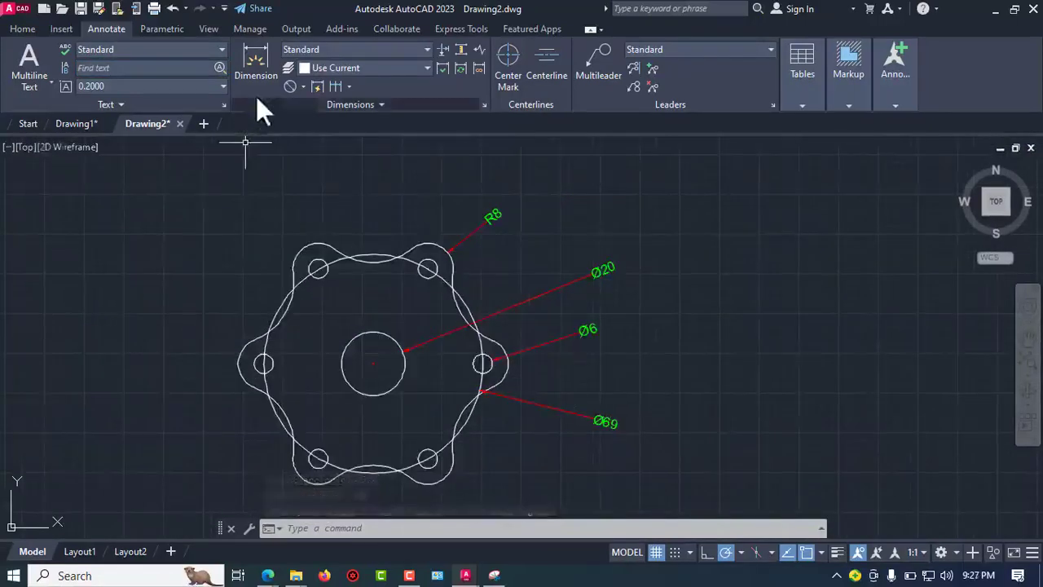
scroll(370, 252, up, 2)
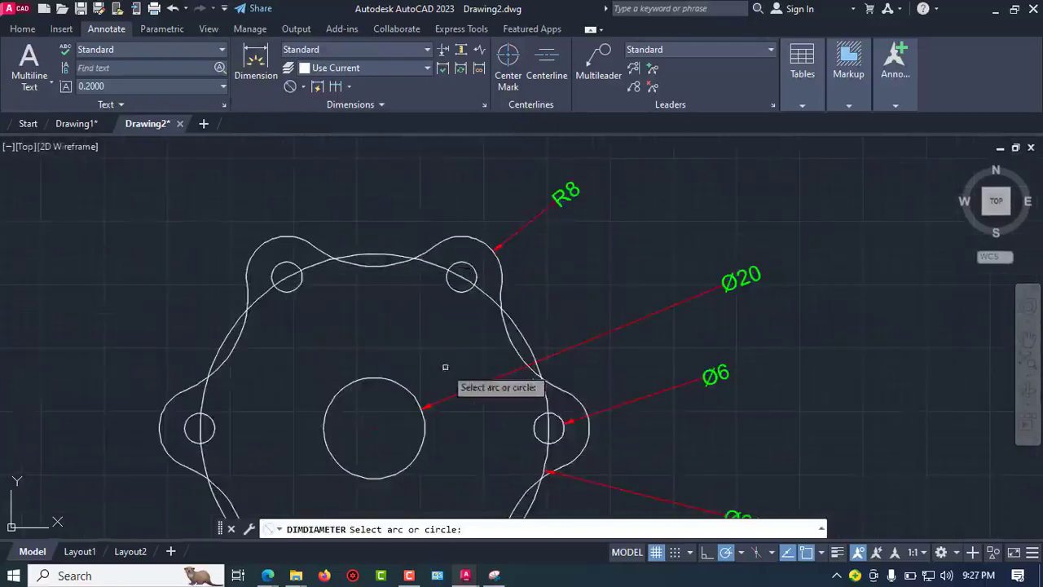
middle_drag(463, 408, 433, 248)
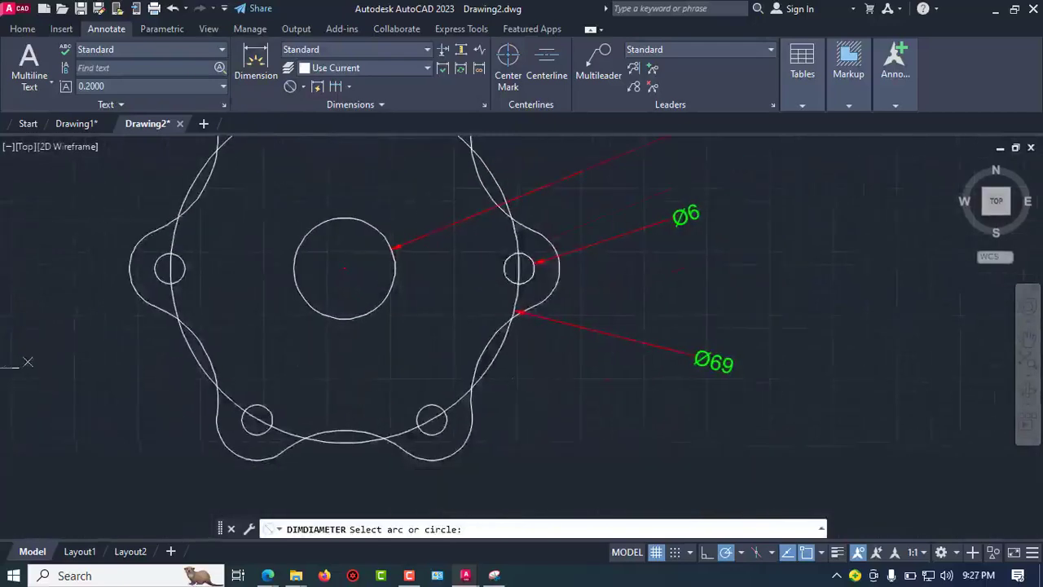
click(481, 352)
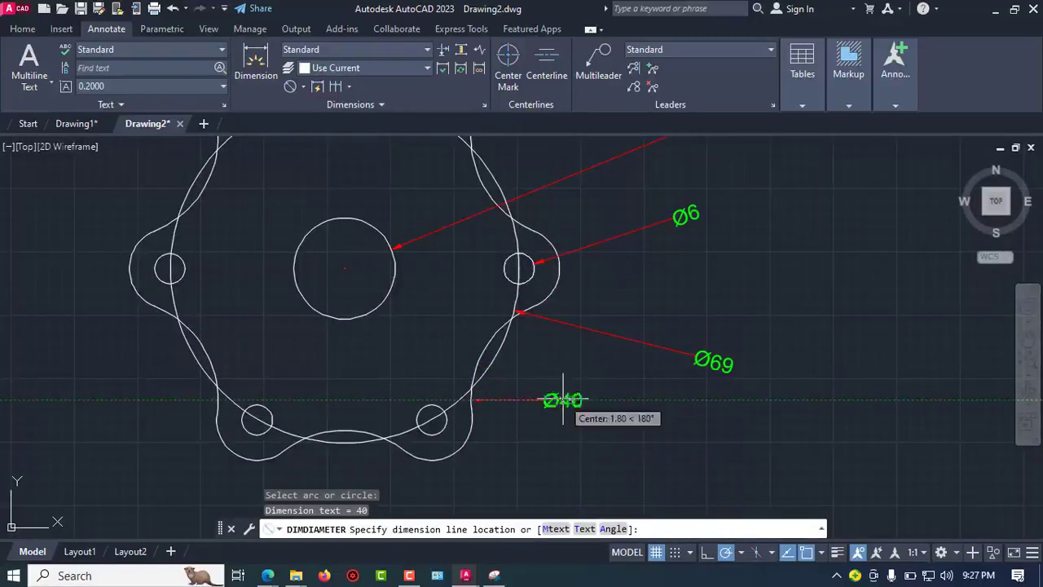
- Add a radius dimension to the concave arc between the rightmost and lower-right lobes, placing its text just outside the flange
click(303, 85)
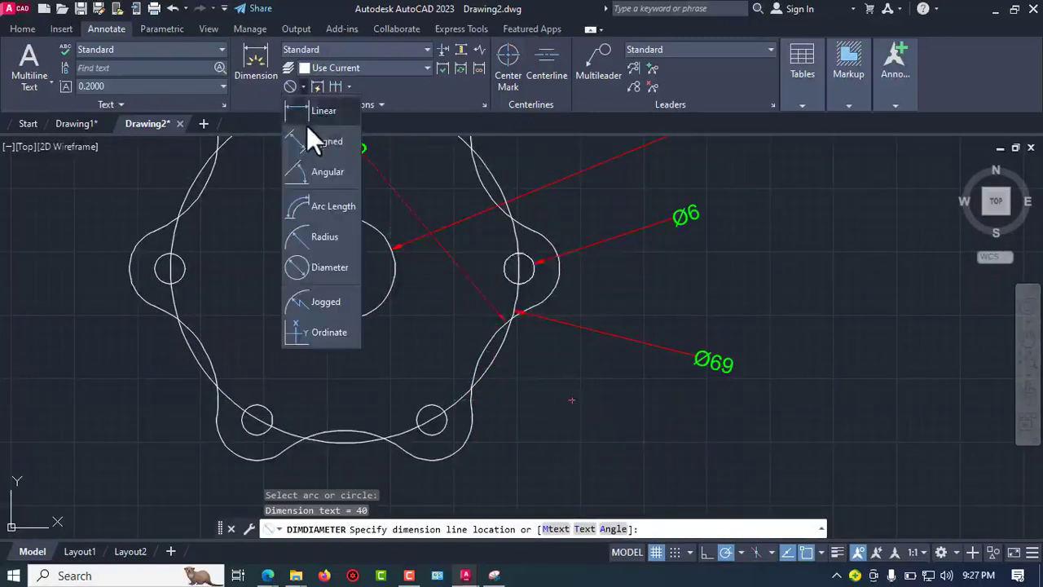
click(325, 237)
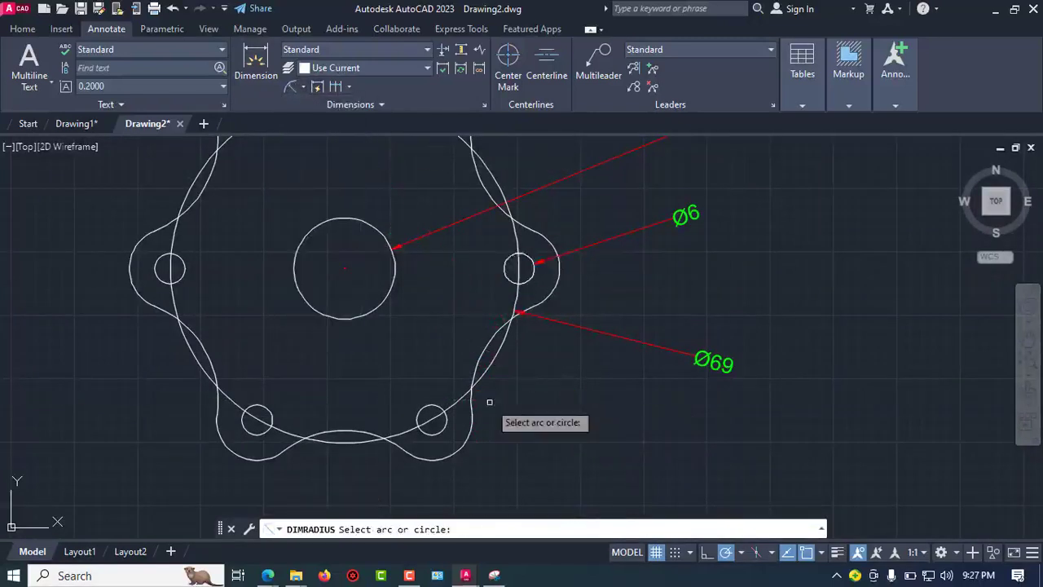
click(492, 355)
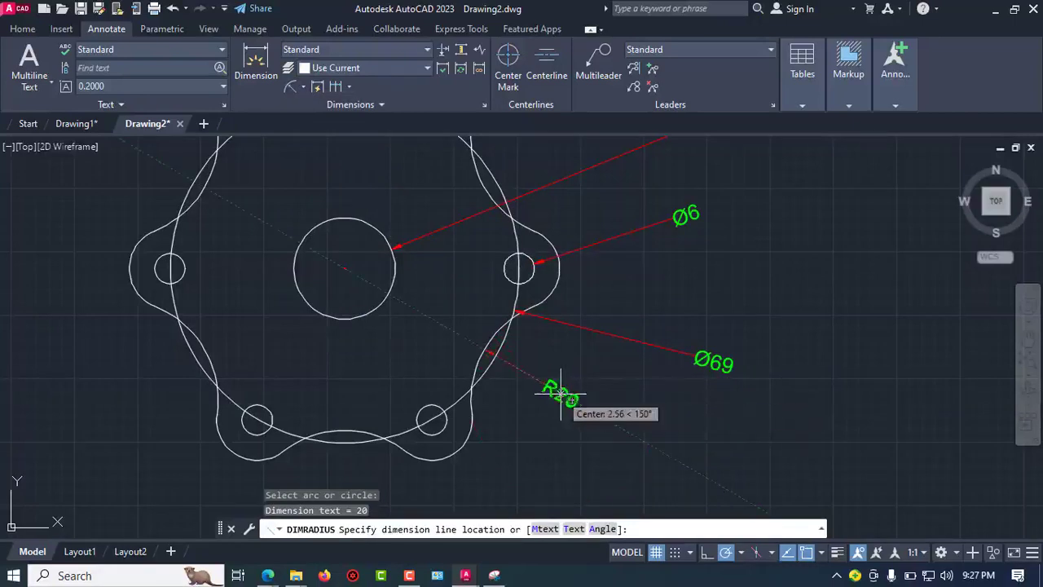
click(560, 393)
scroll(592, 398, down, 2)
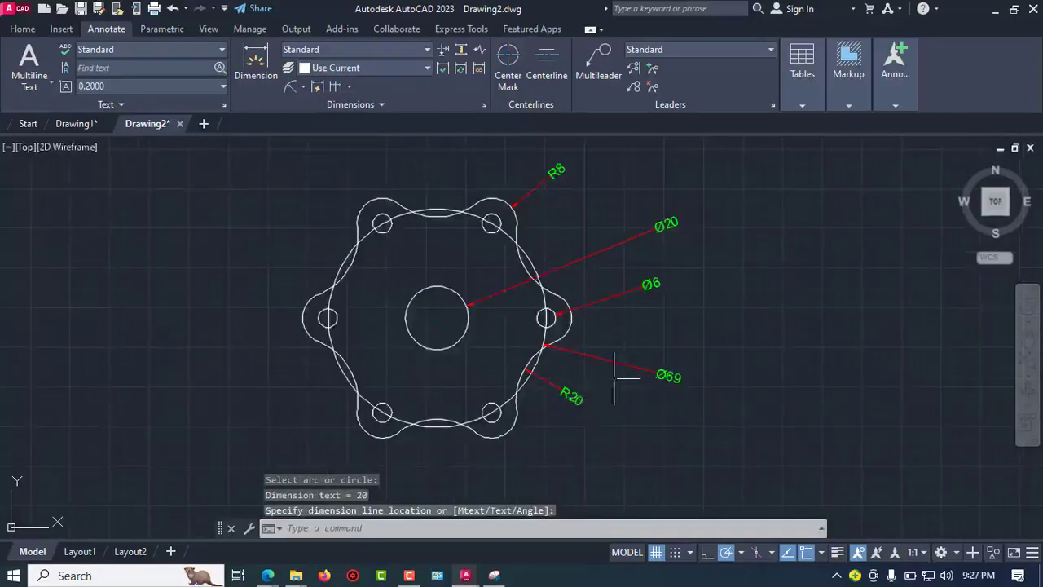
middle_drag(615, 377, 502, 397)
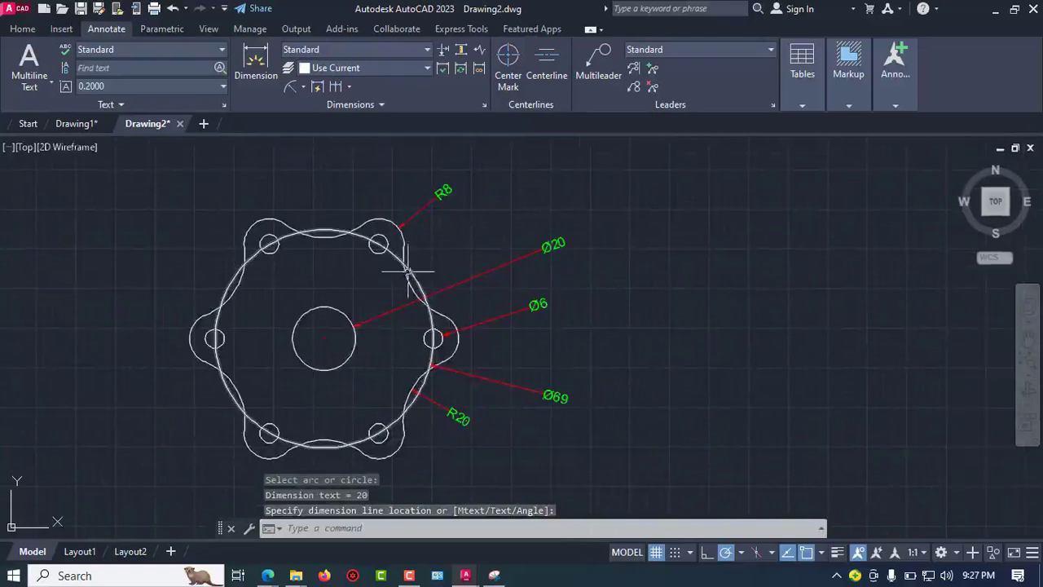
- Check the dimensions against the flange drawing in the 150 CAD Exercises PDF in the browser, and return to Drawing2 in AutoCAD
scroll(421, 276, up, 2)
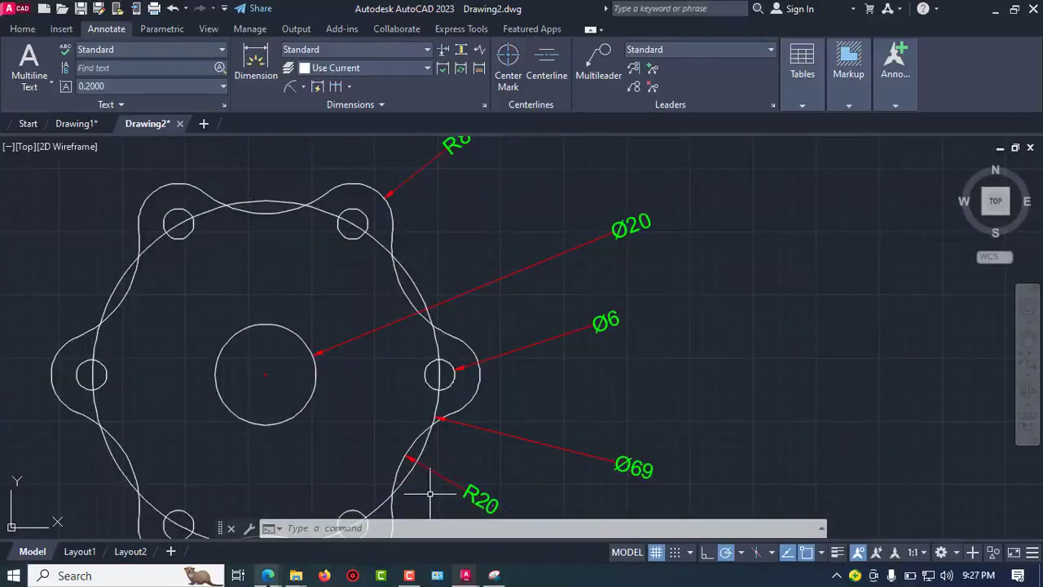
mouse_move(267, 575)
click(216, 540)
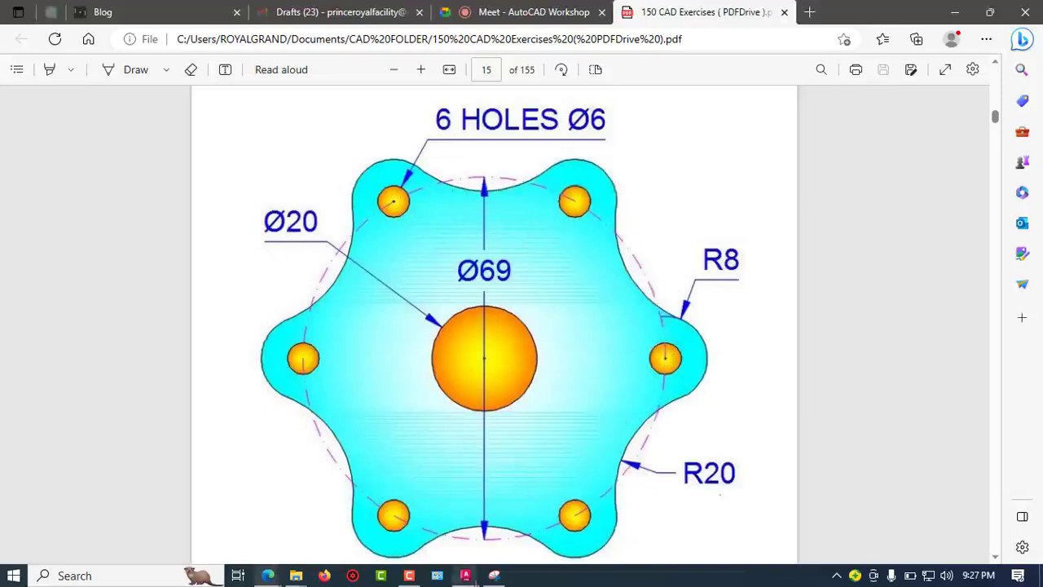
mouse_move(466, 575)
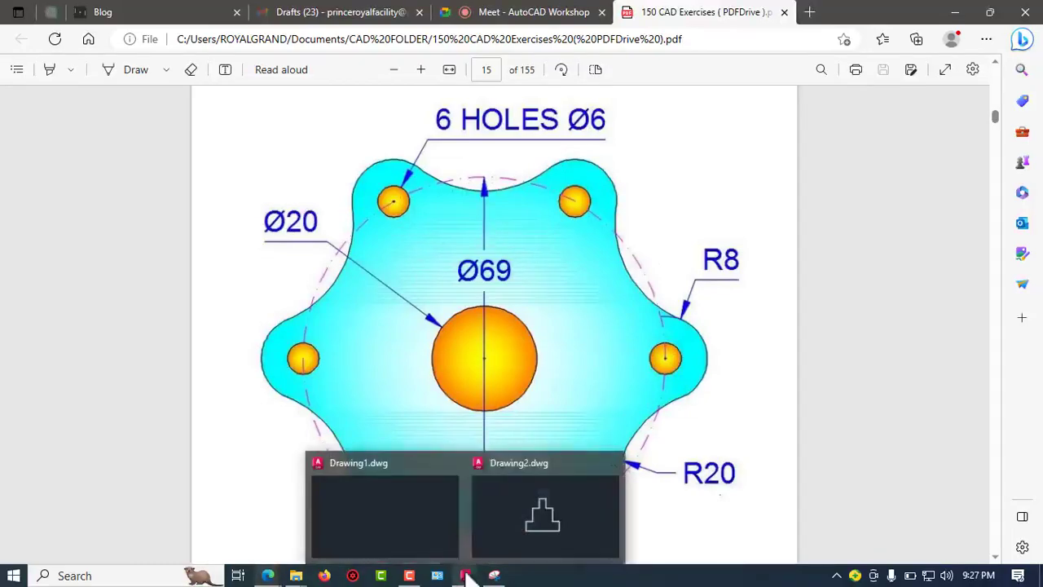
click(539, 501)
middle_drag(373, 400, 457, 341)
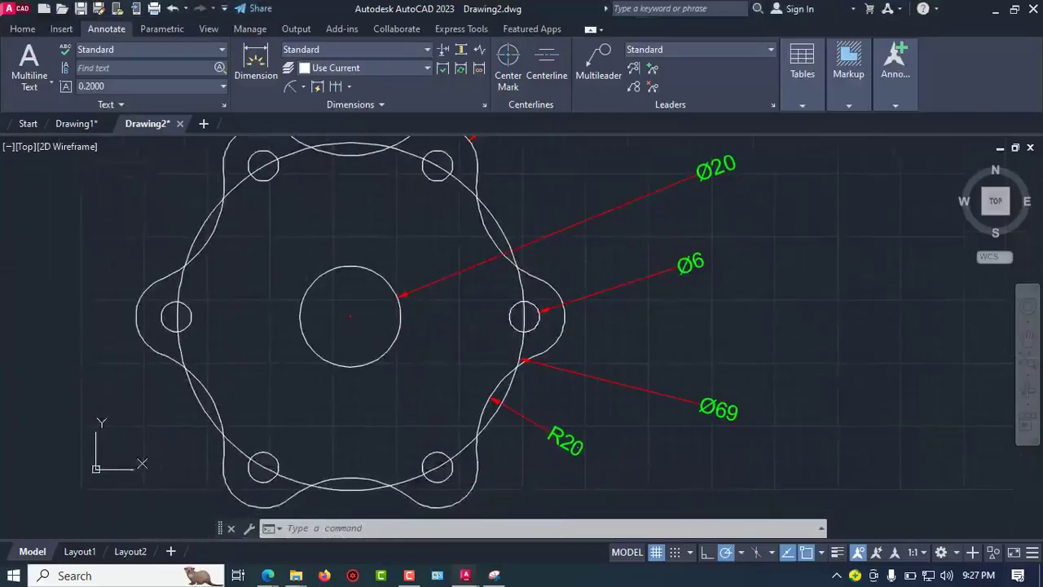
- Create a new layer named "breaken lines" in the layer properties
click(23, 29)
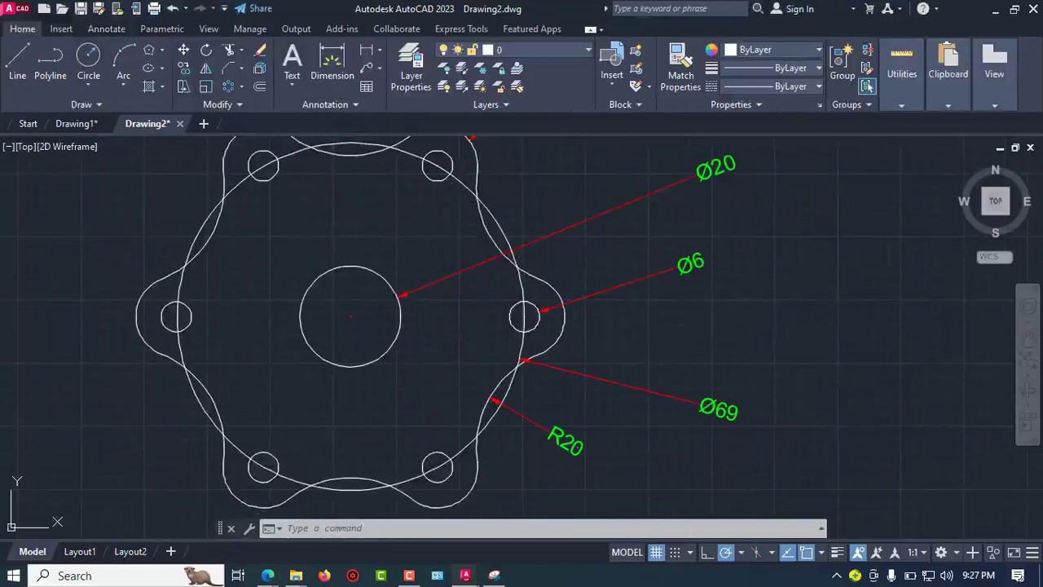
click(458, 184)
key(Escape)
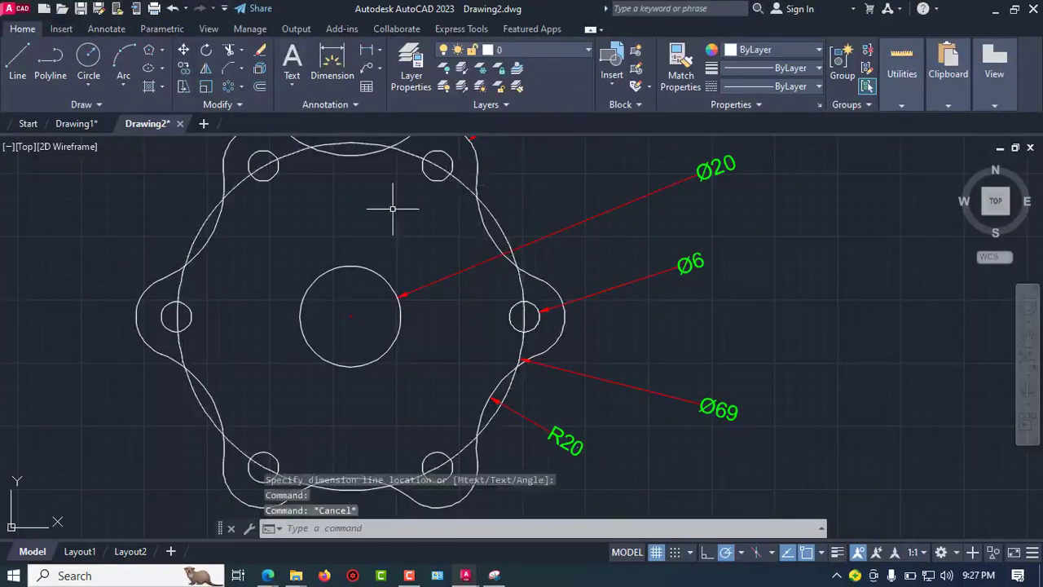
scroll(550, 265, down, 2)
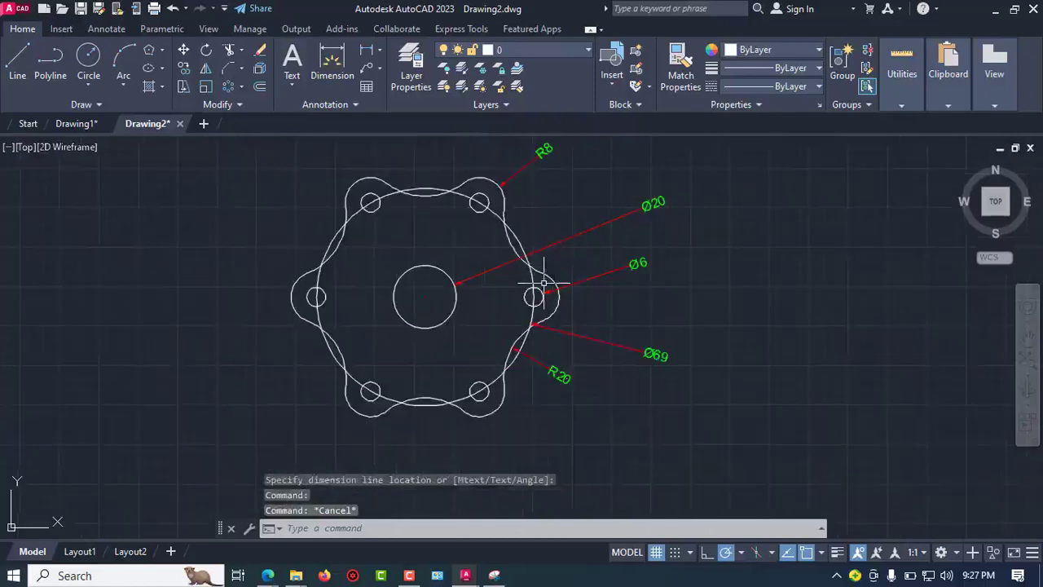
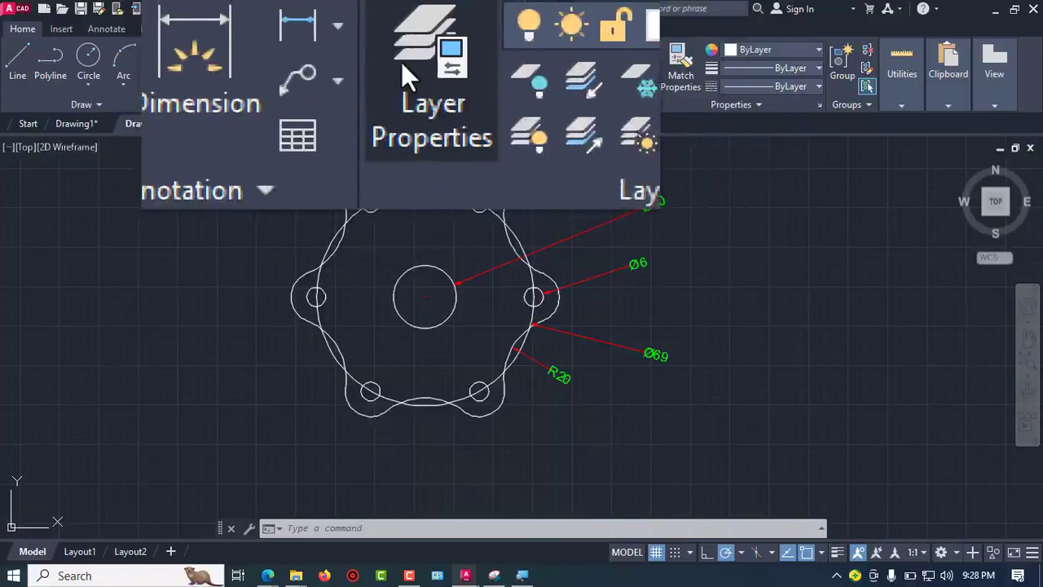
click(403, 65)
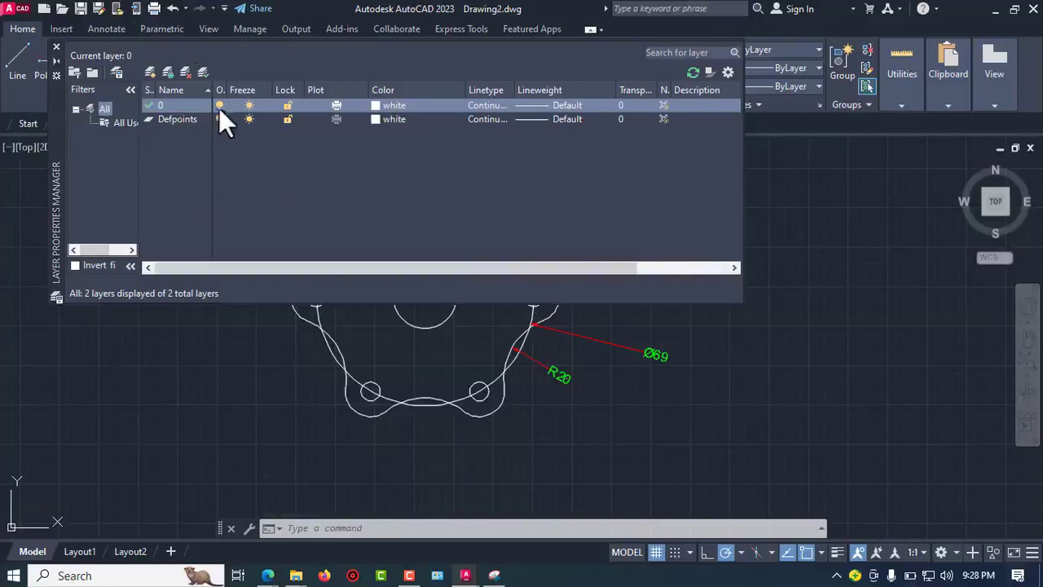
right_click(170, 136)
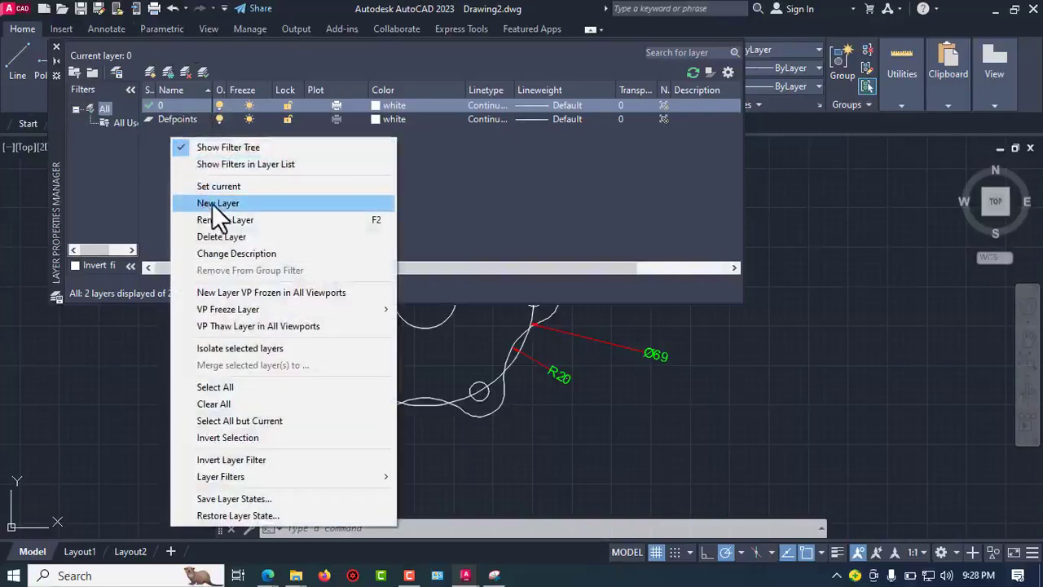
click(219, 203)
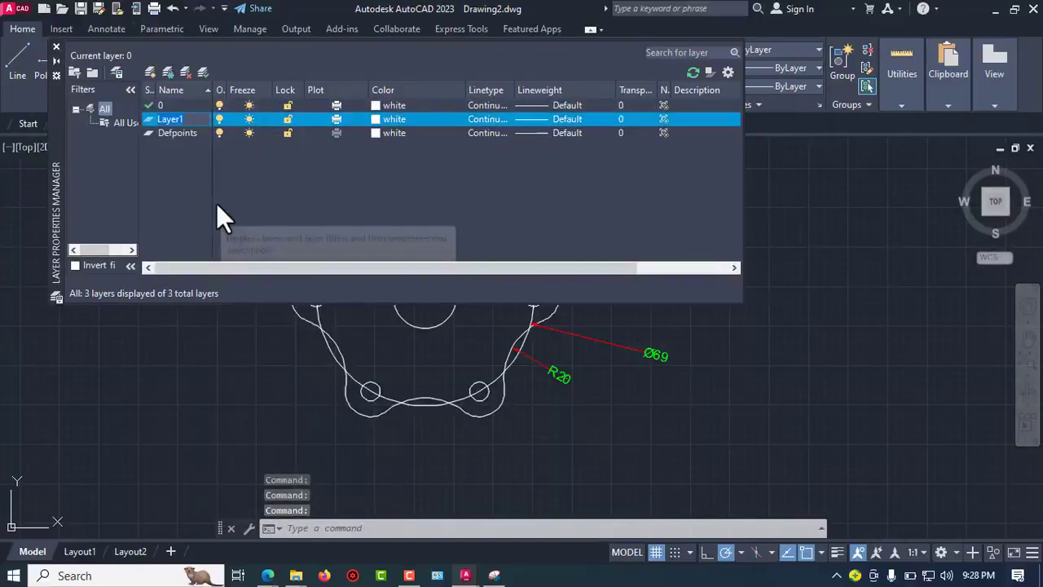
text(con)
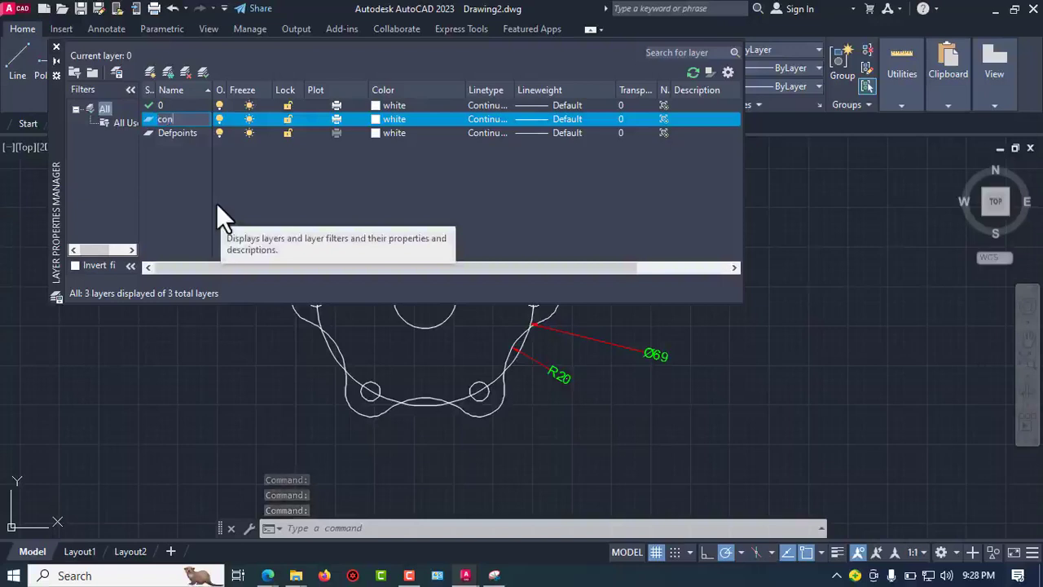
key(BackSpace)
key(BackSpace)
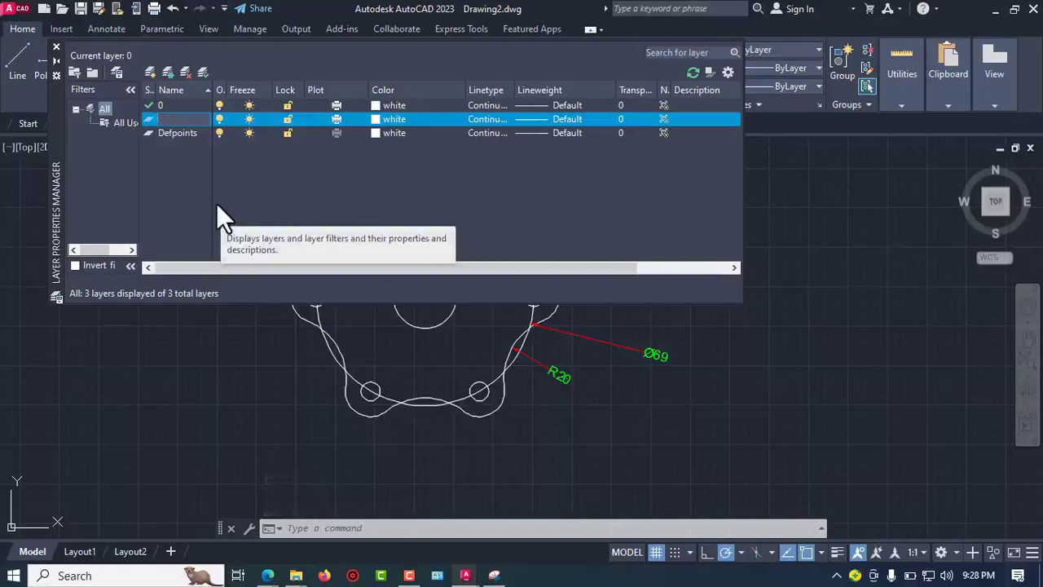
text(breaken linear)
key(BackSpace)
text(s)
key(Return)
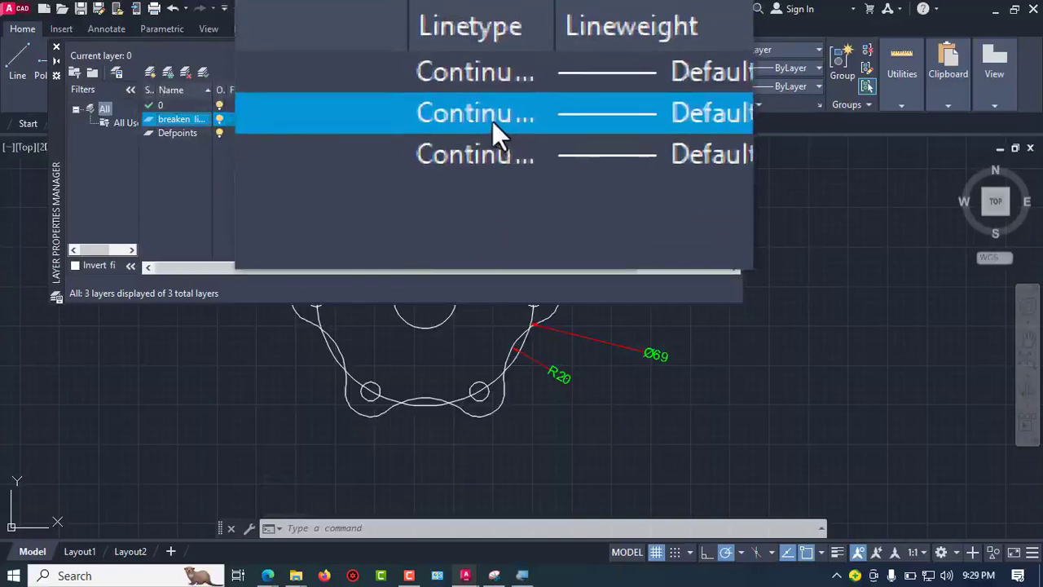
- Load the DASHED linetype from acad.lin while choosing the linetype of the "breaken lines" layer
click(484, 122)
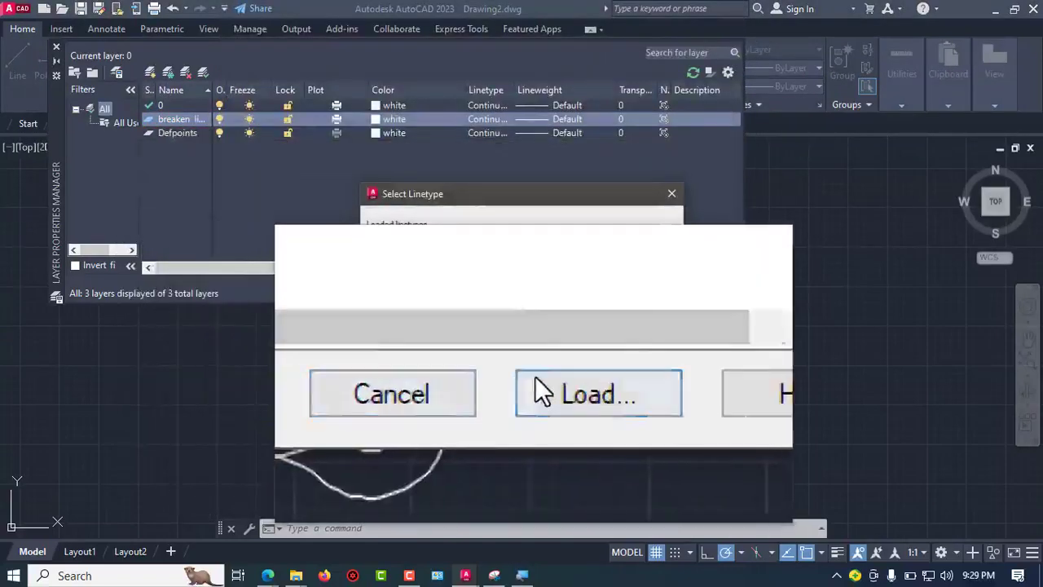
click(558, 385)
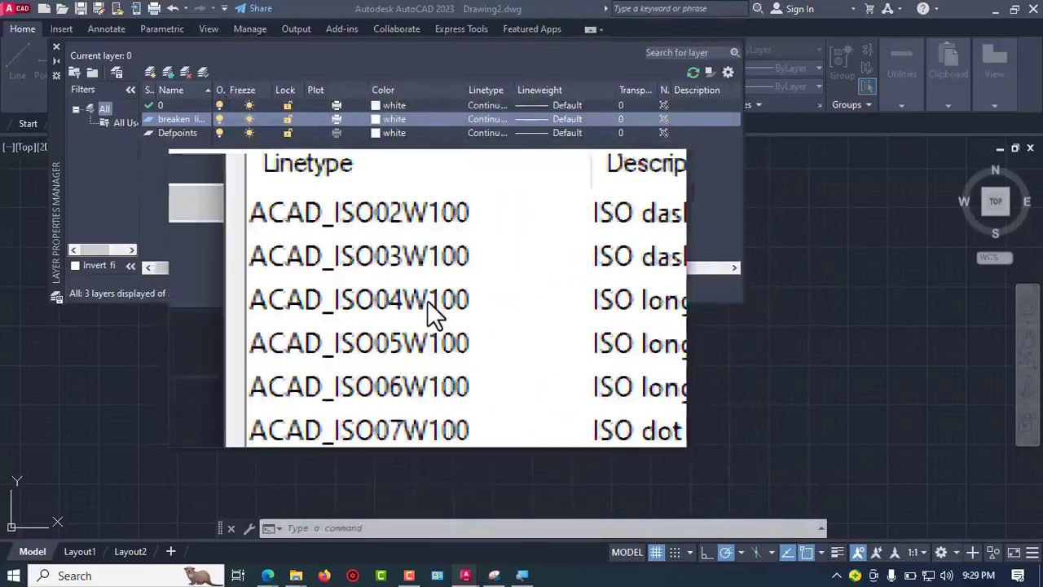
scroll(423, 300, down, 2)
scroll(423, 301, down, 4)
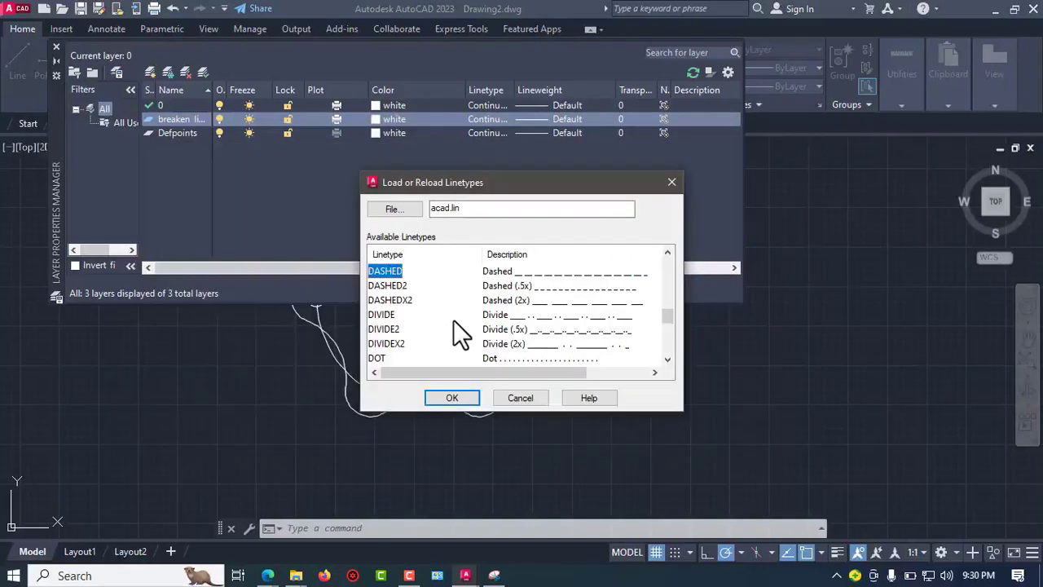
click(457, 395)
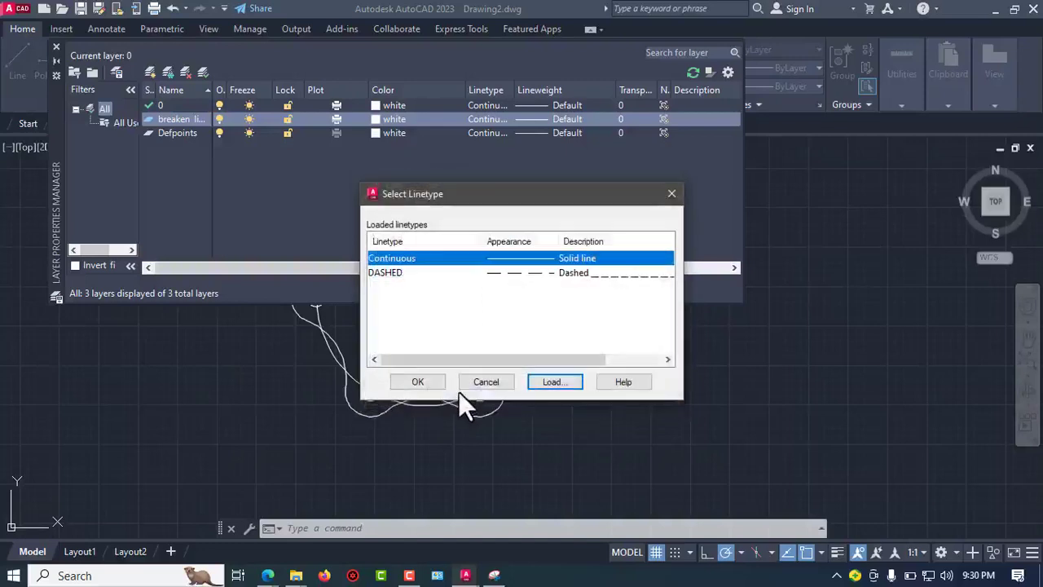
click(507, 380)
click(488, 118)
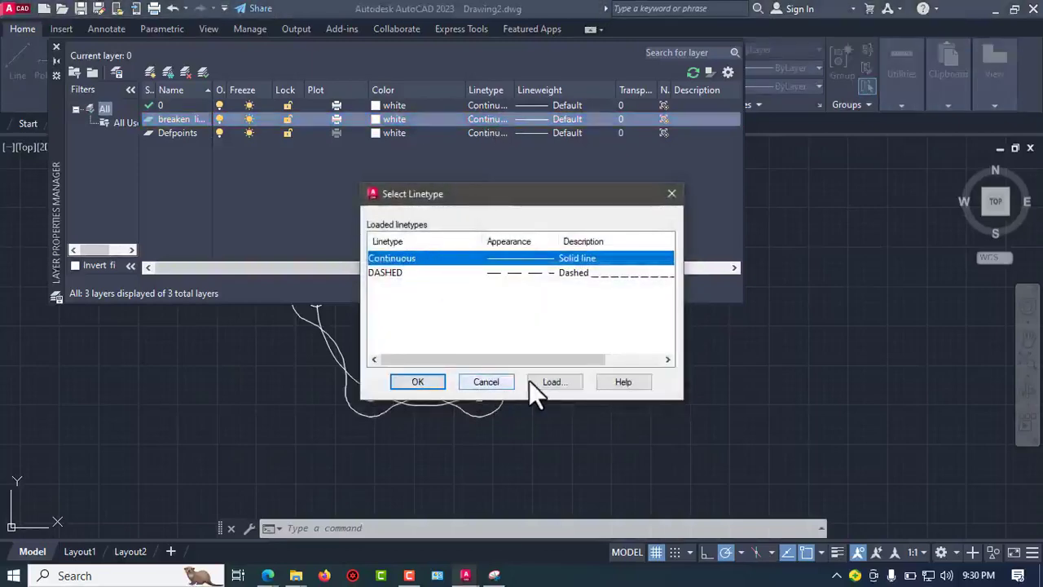
click(530, 381)
scroll(412, 317, down, 4)
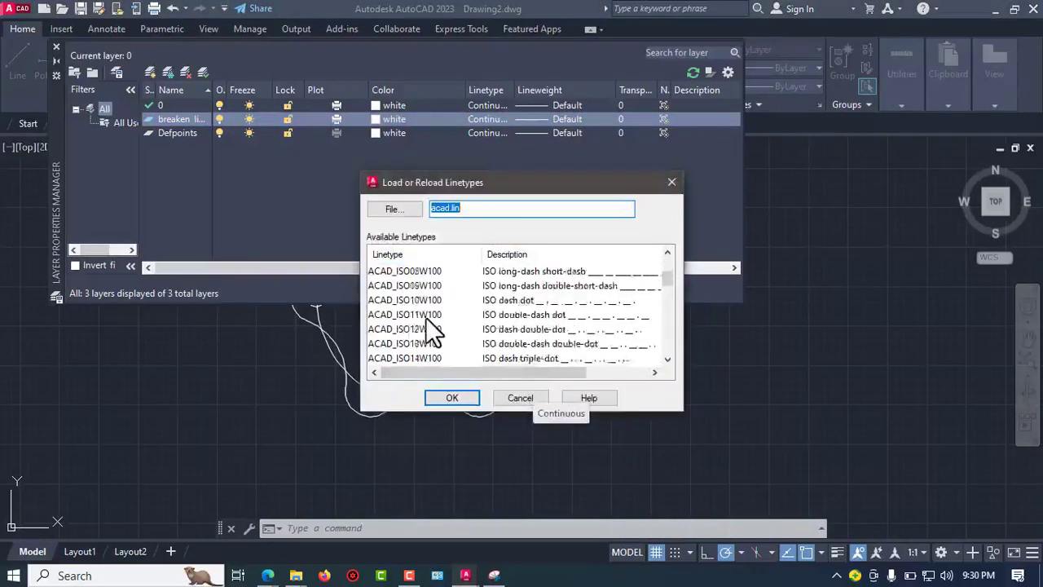
scroll(383, 321, down, 3)
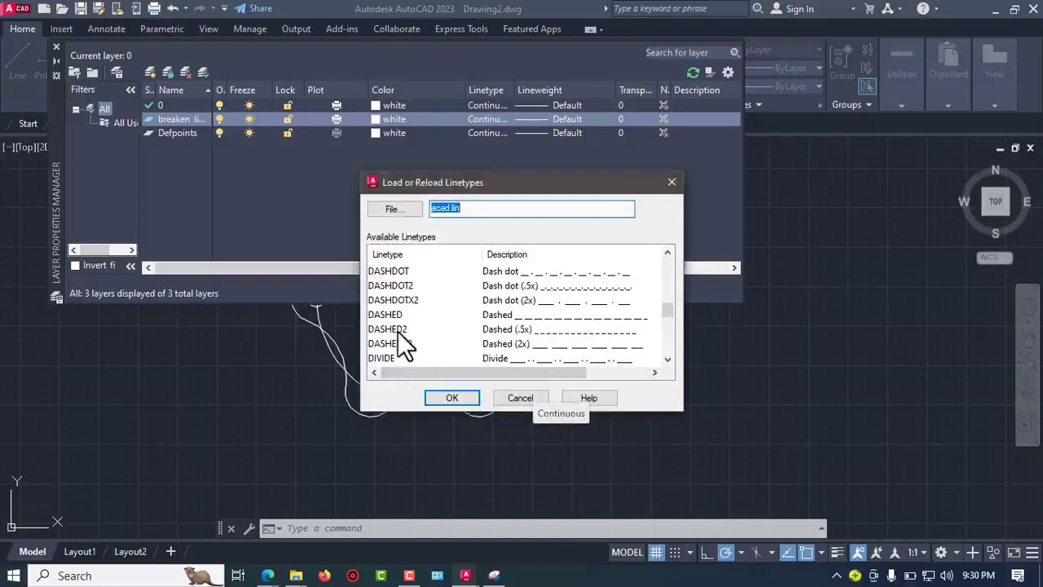
click(533, 312)
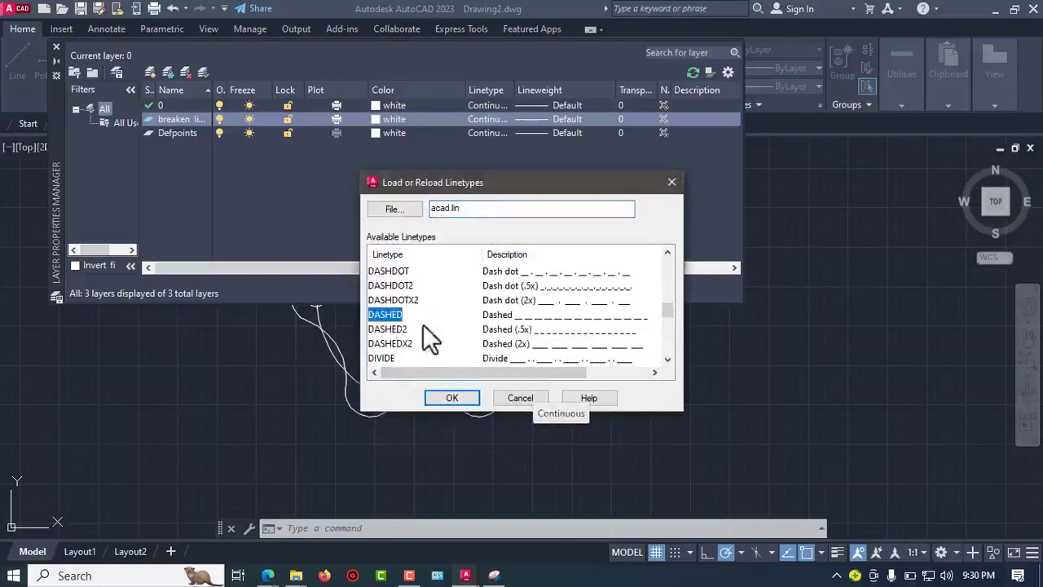
click(451, 398)
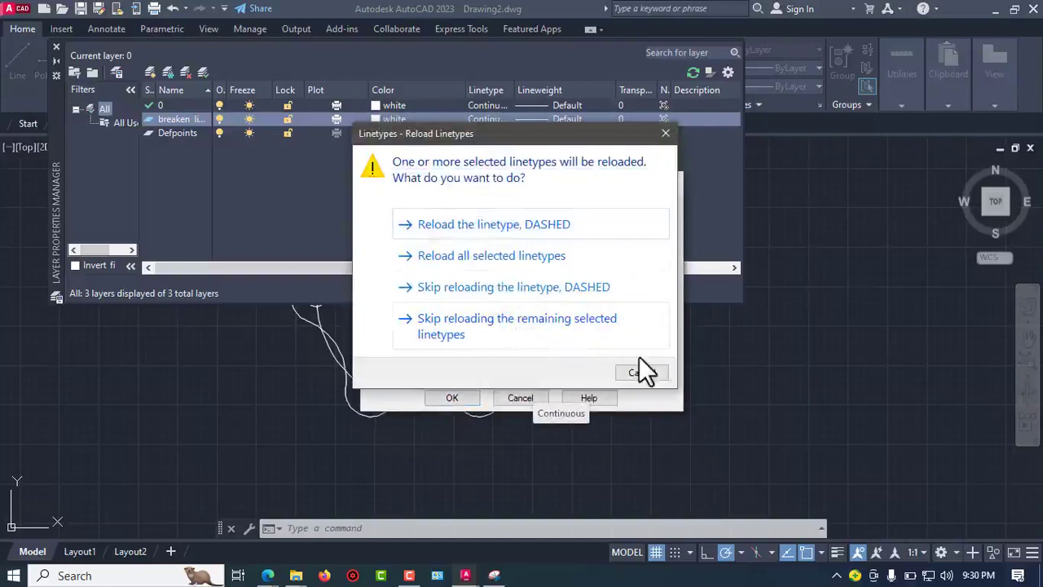
click(641, 373)
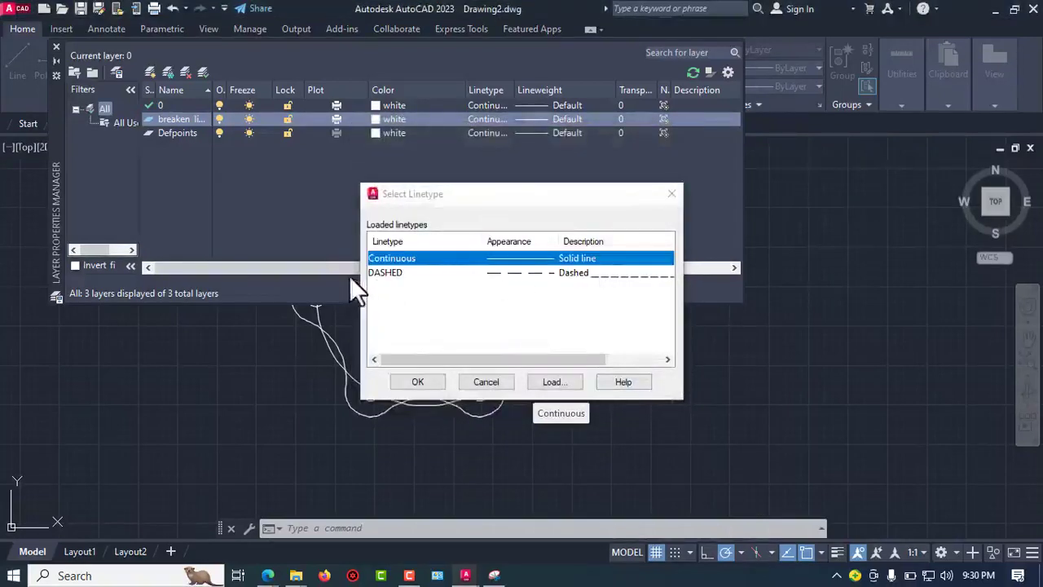
- Assign the loaded DASHED linetype to the "breaken lines" layer and close the layer properties
click(432, 272)
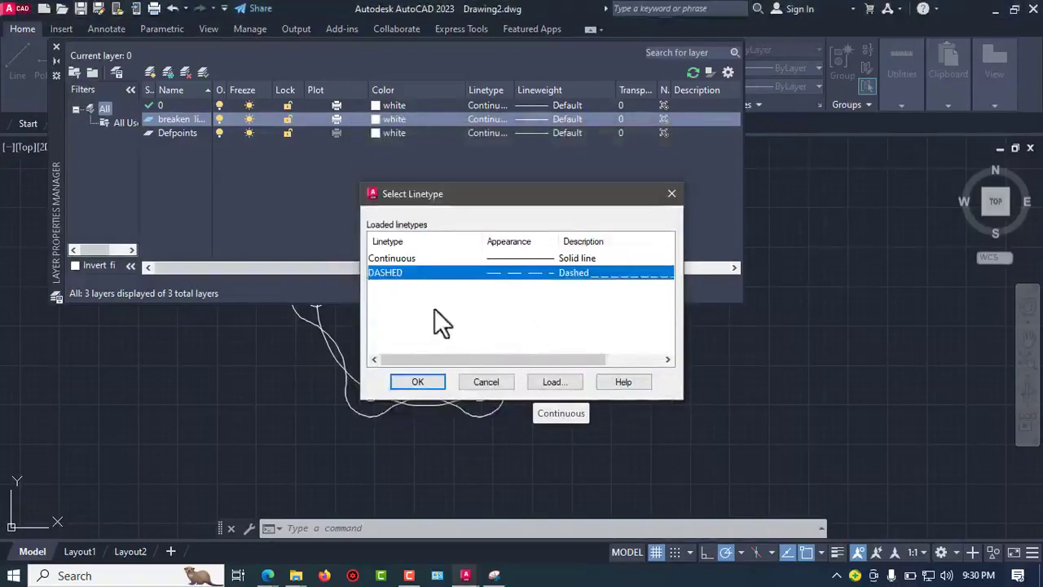
click(422, 382)
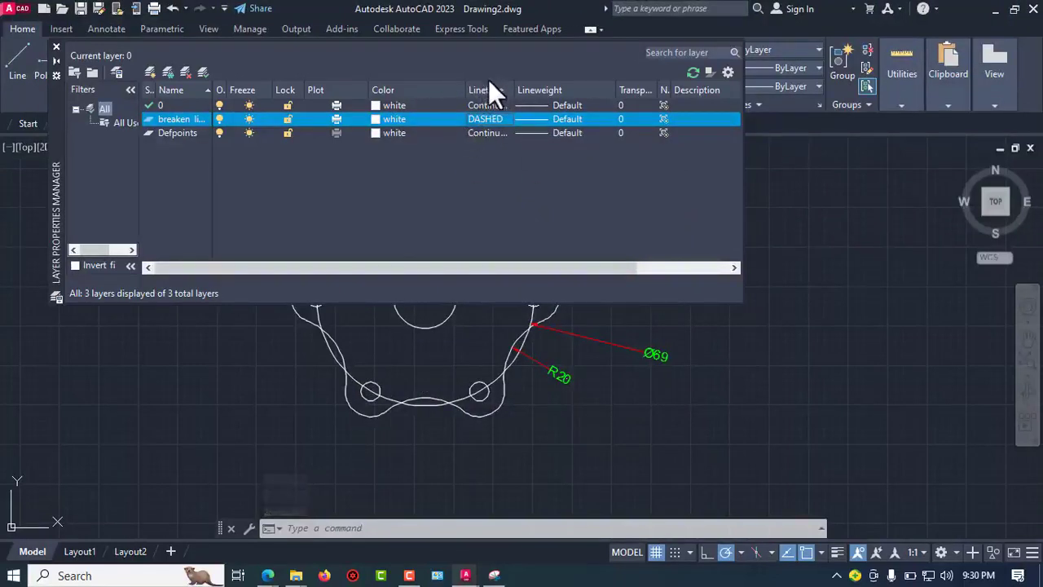
click(476, 121)
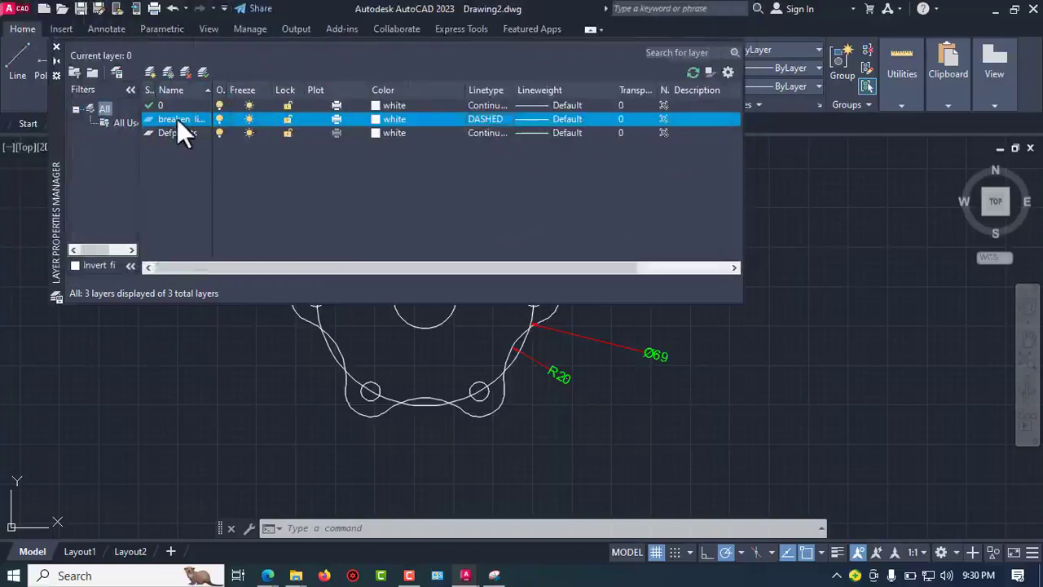
click(54, 47)
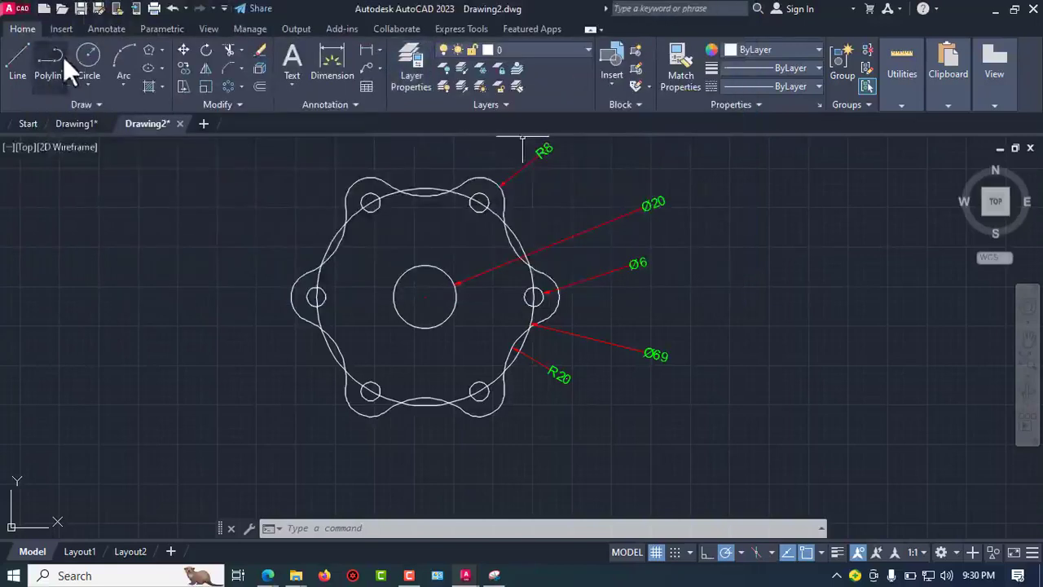
- Move the circle through the six hole centres onto the "breaken lines" layer and inspect its line pattern
click(521, 239)
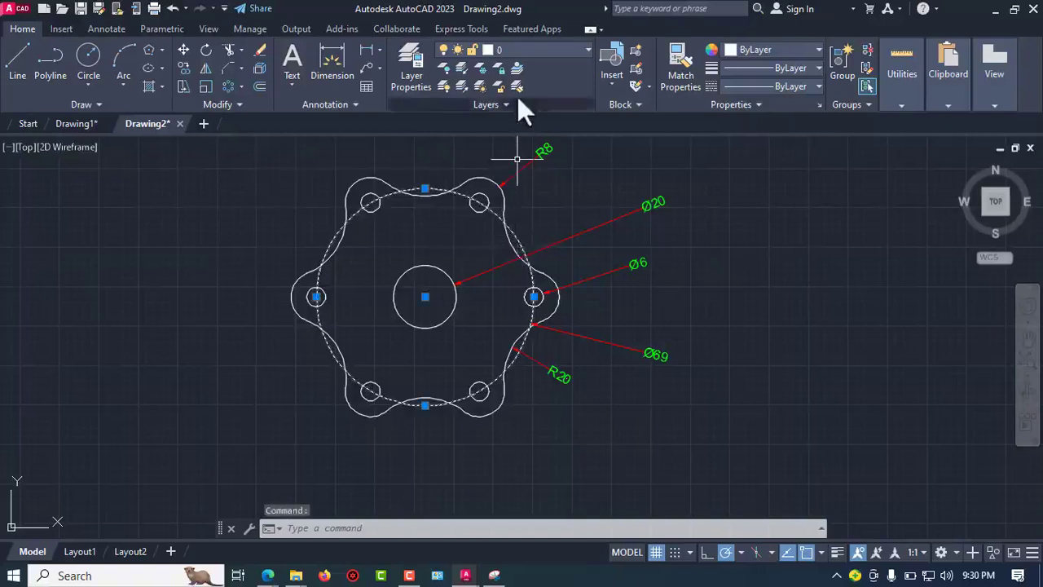
click(523, 50)
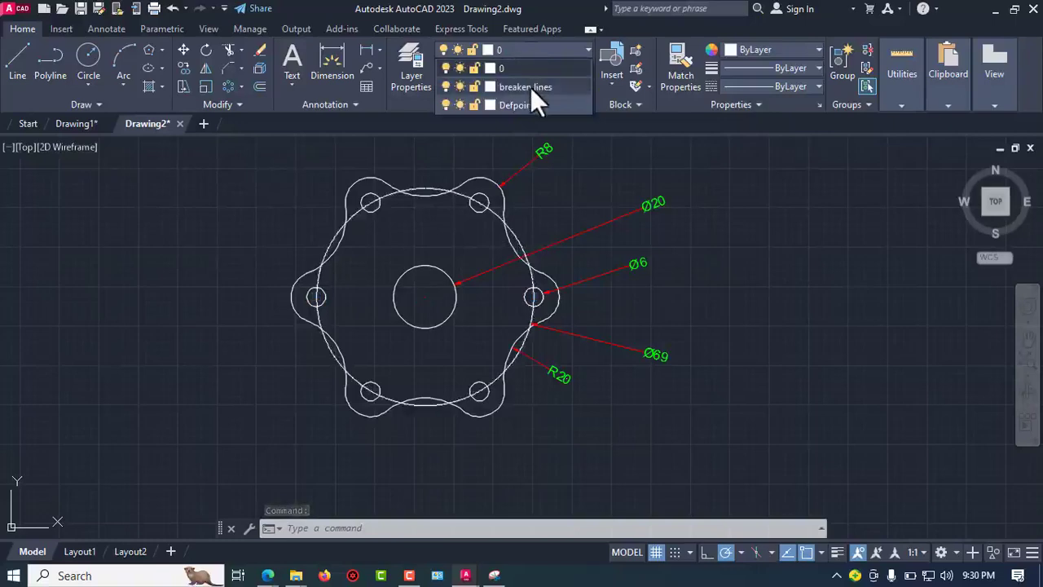
click(530, 87)
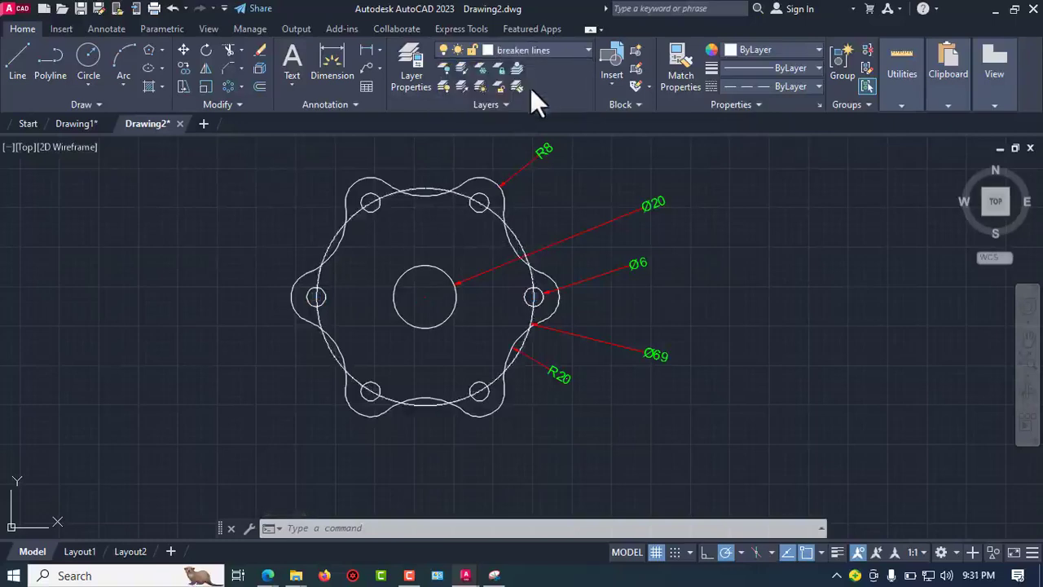
scroll(513, 236, up, 8)
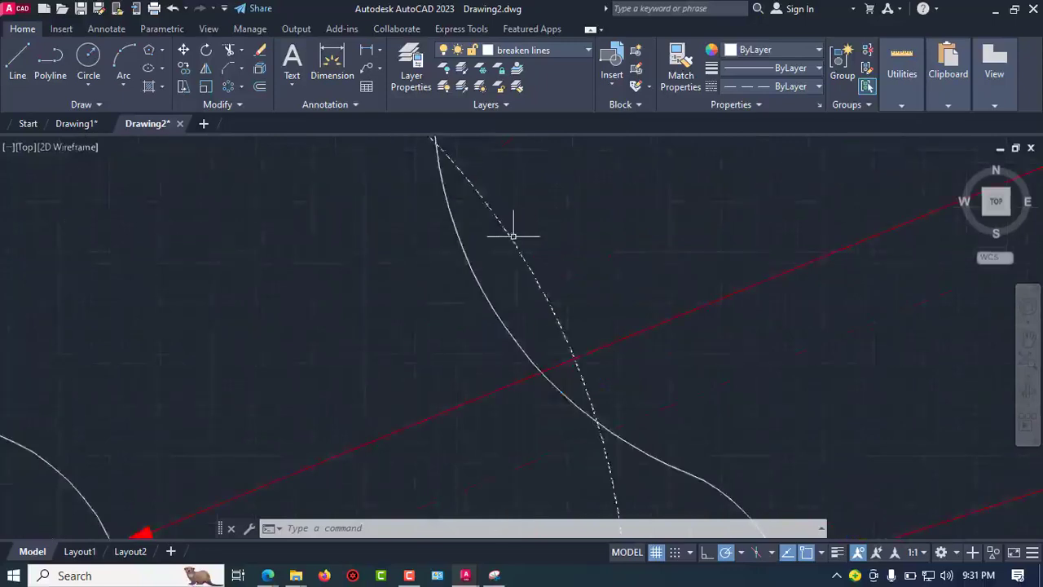
scroll(488, 264, down, 6)
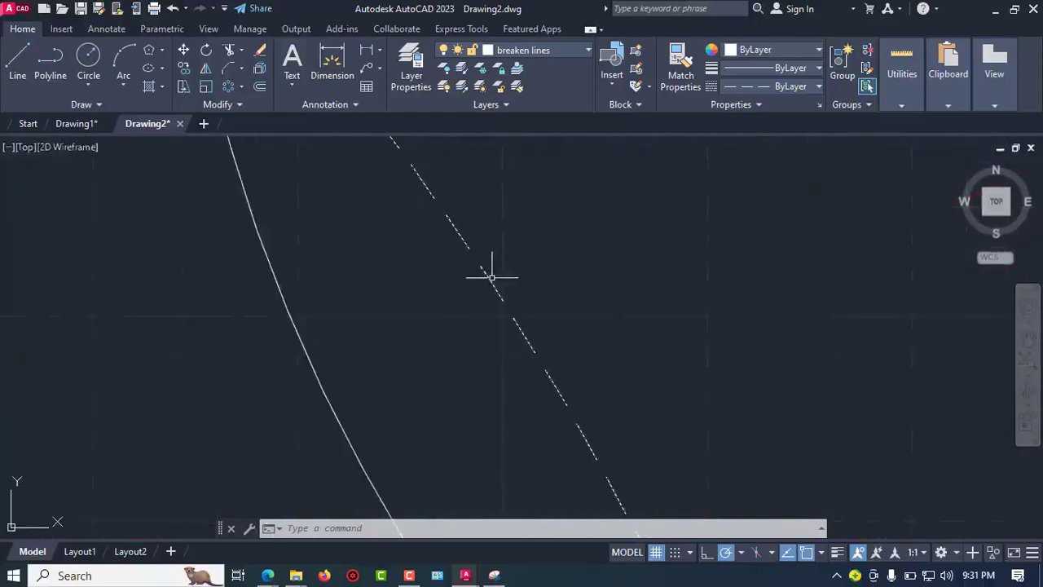
scroll(498, 281, down, 3)
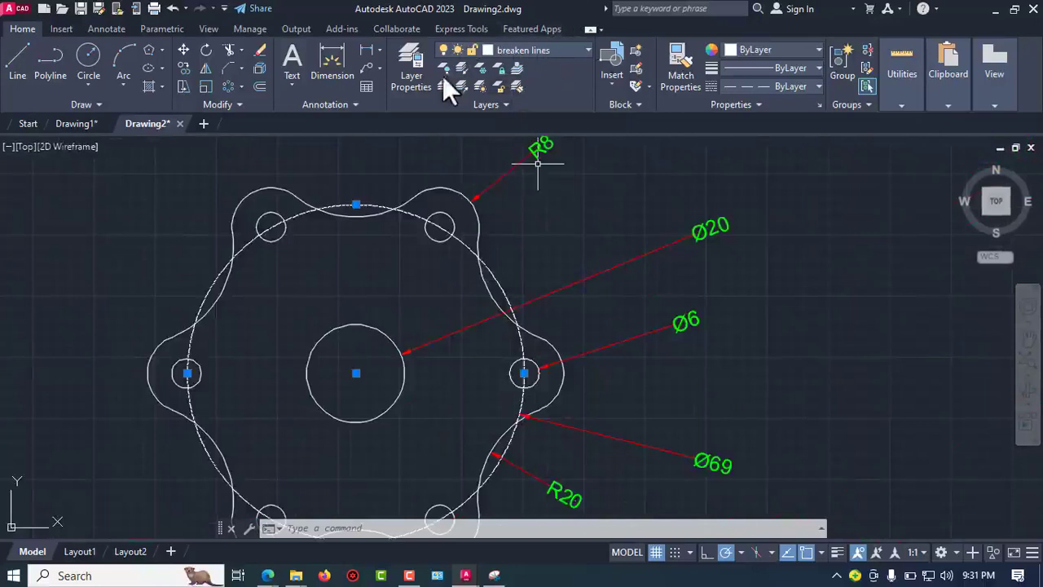
- Set the colour of the "breaken lines" layer to green (index colour 3)
click(420, 63)
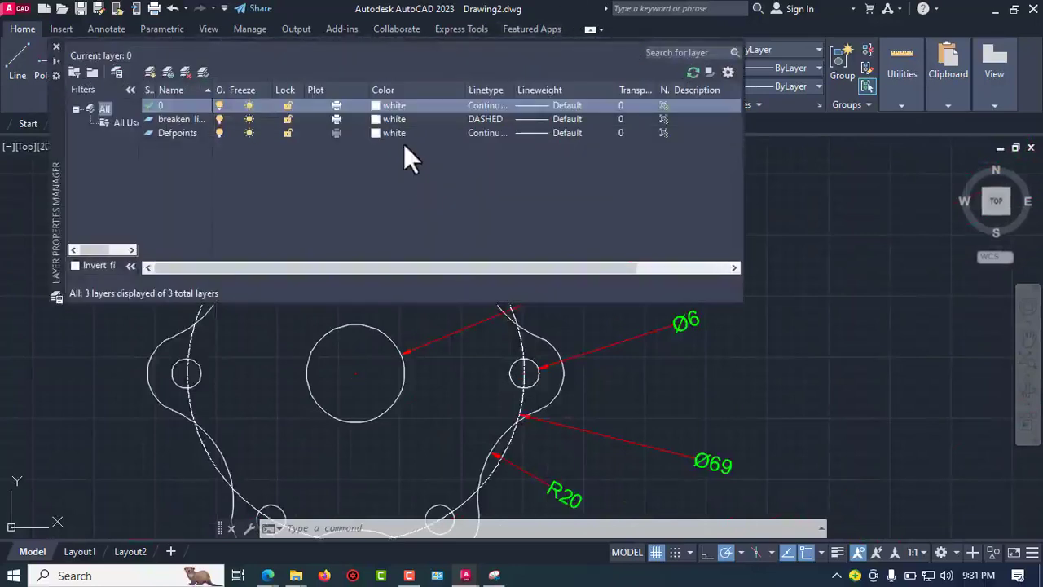
click(171, 120)
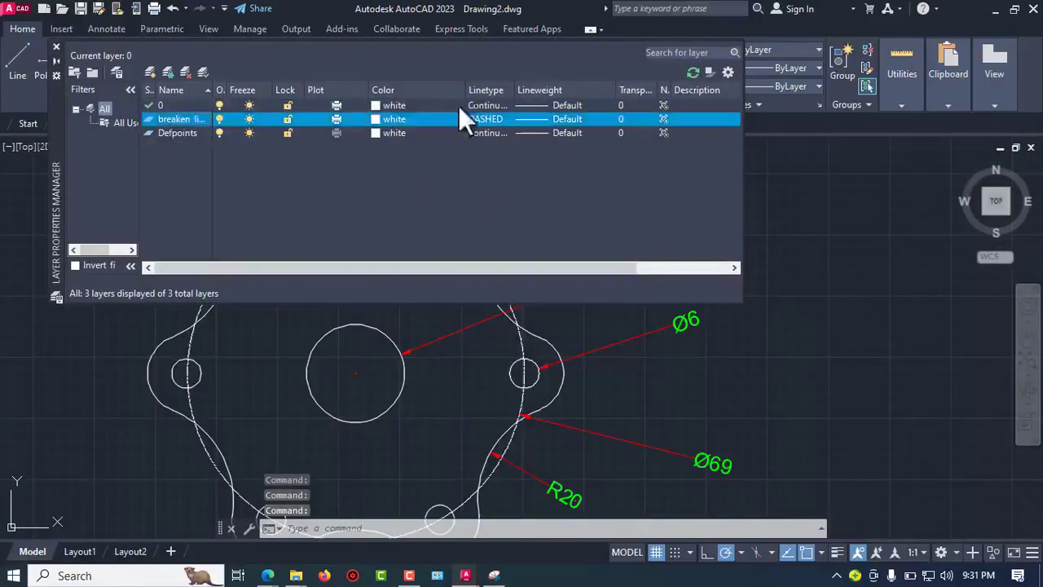
click(376, 119)
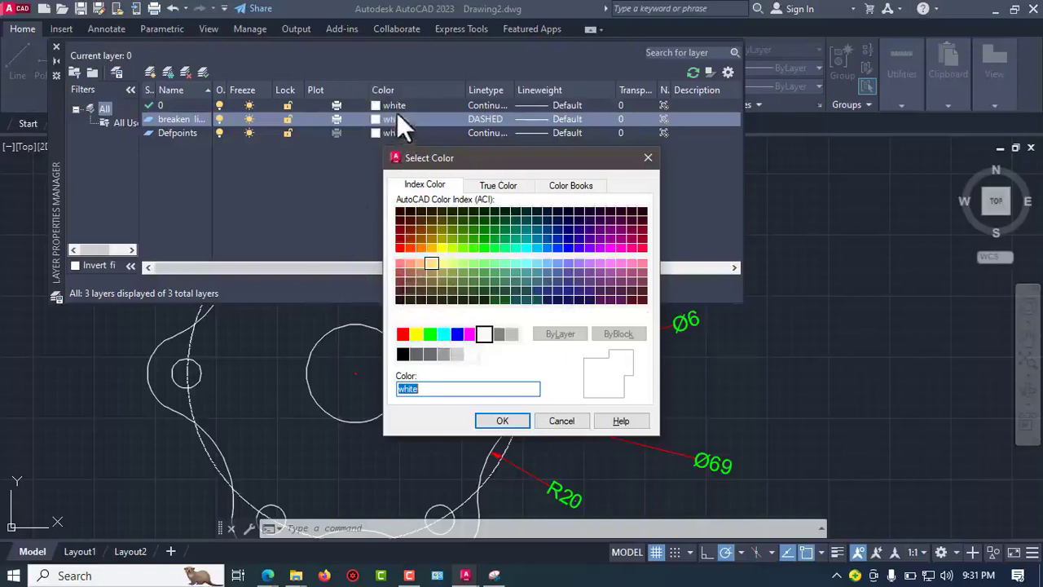
click(431, 334)
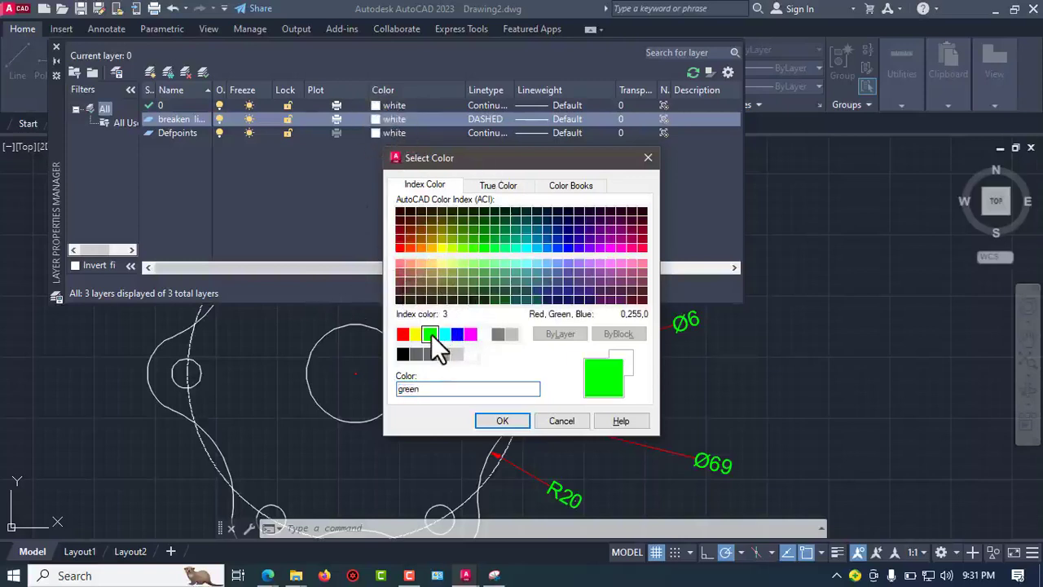
click(503, 420)
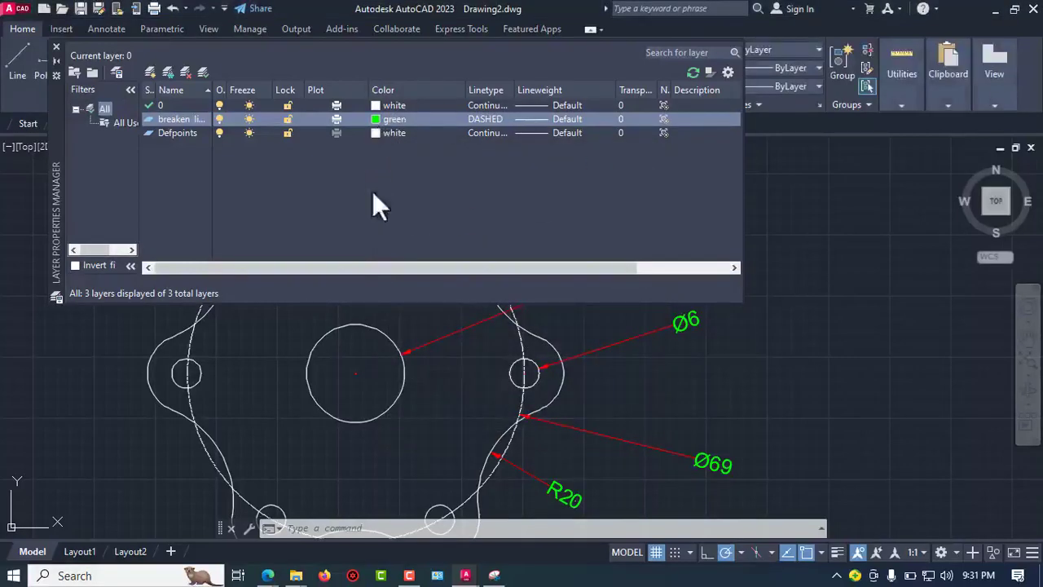
- Close the layer properties and set the linetype scale of the green hole-centre circle to 10
click(56, 47)
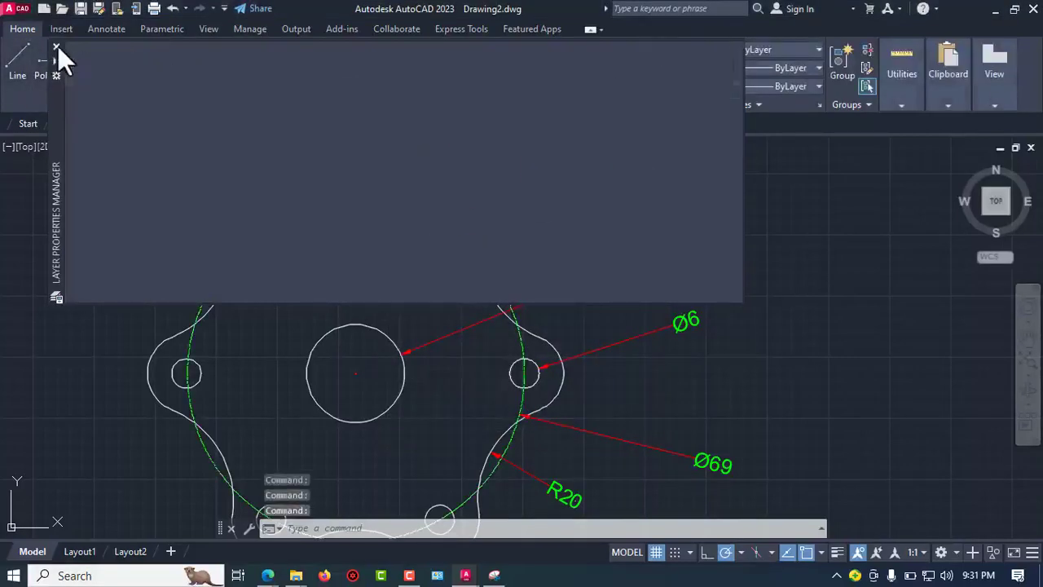
scroll(497, 292, up, 5)
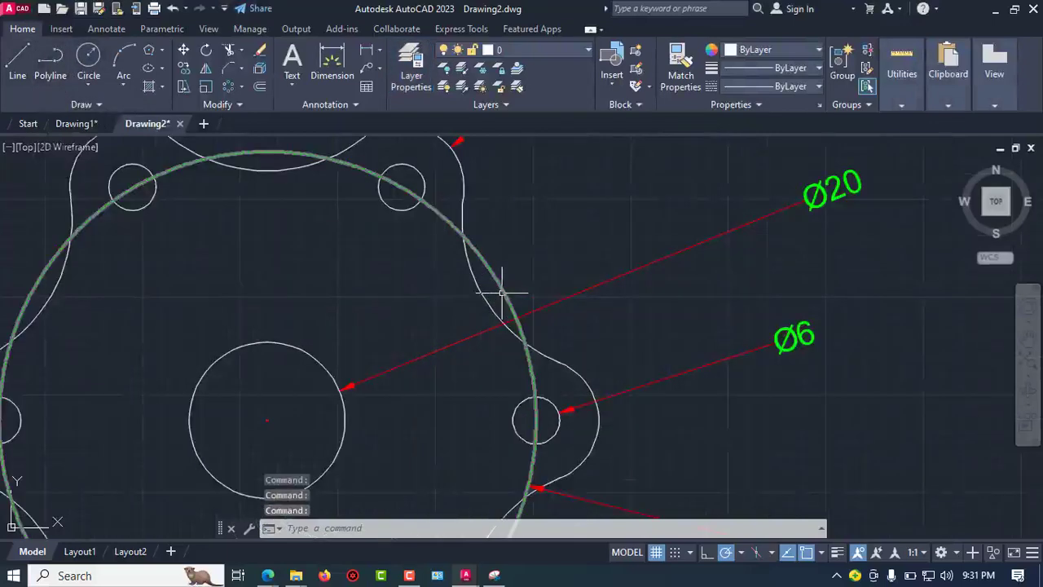
scroll(497, 293, down, 5)
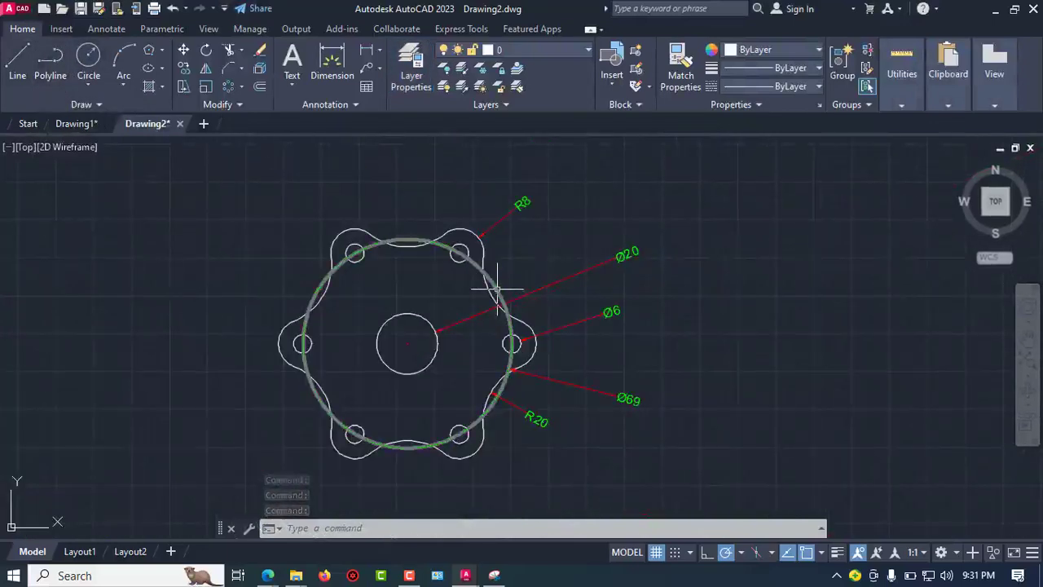
scroll(298, 226, up, 4)
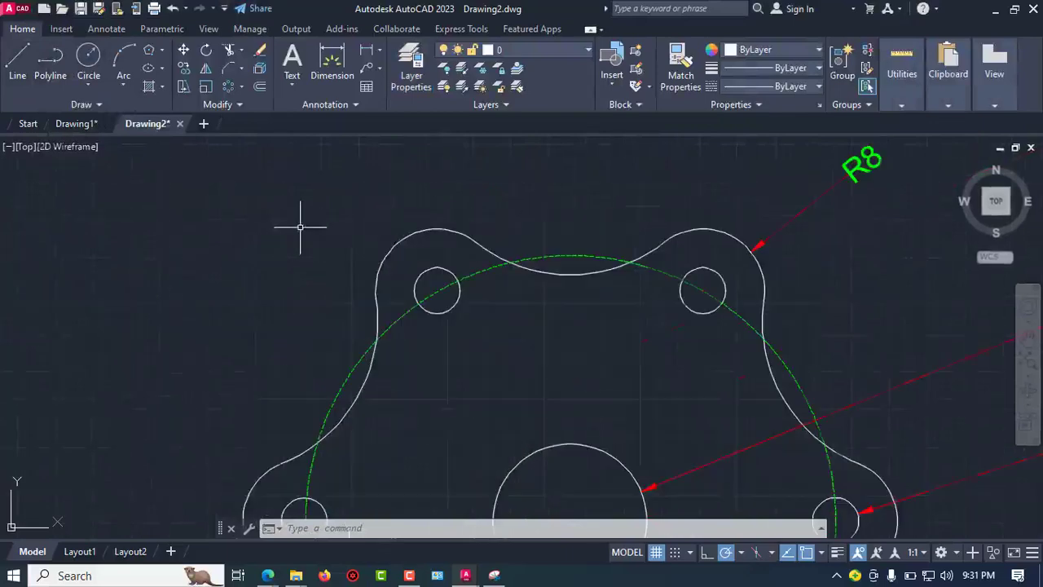
click(540, 255)
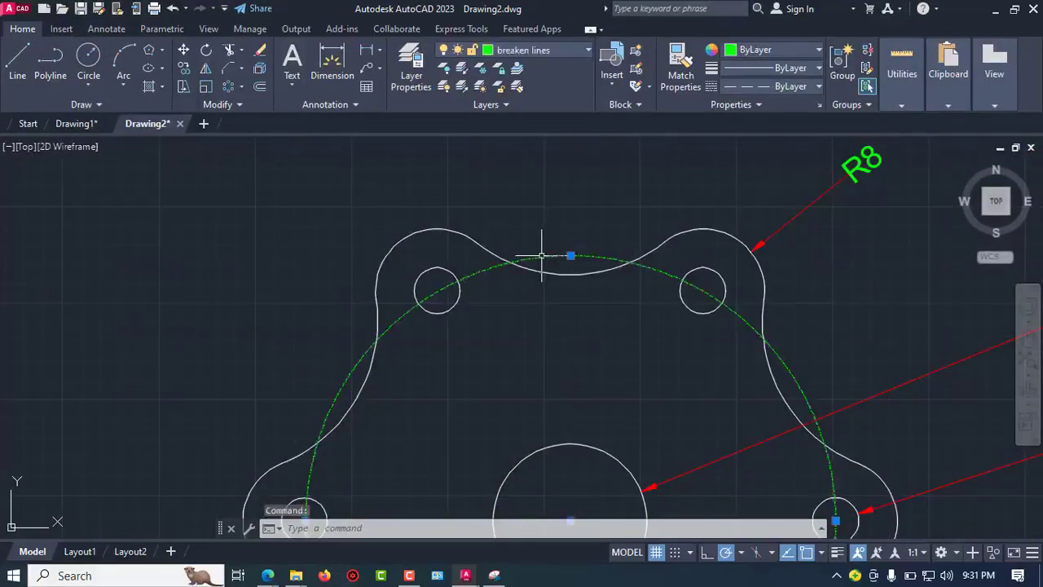
right_click(532, 215)
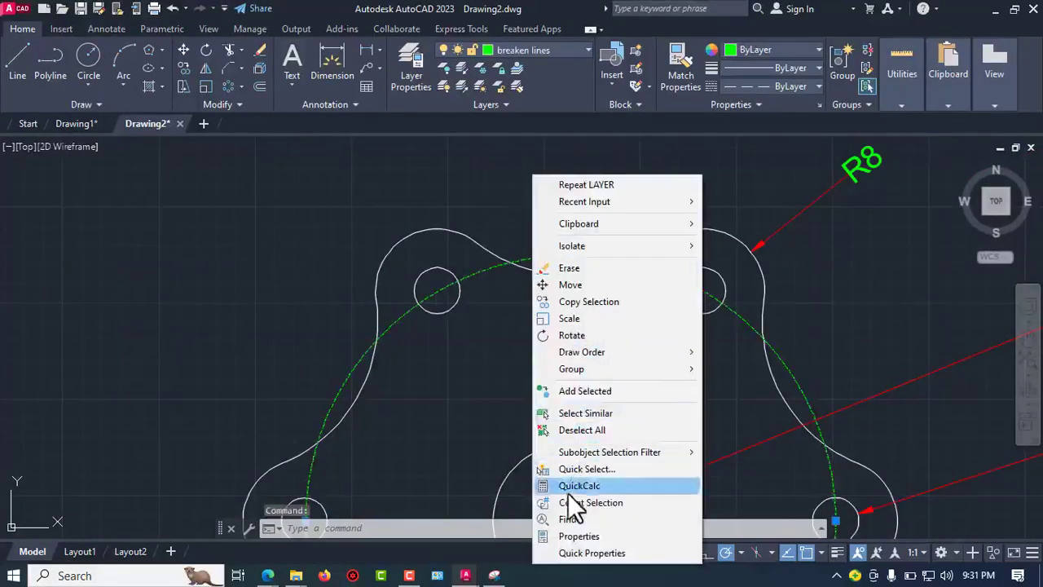
click(569, 536)
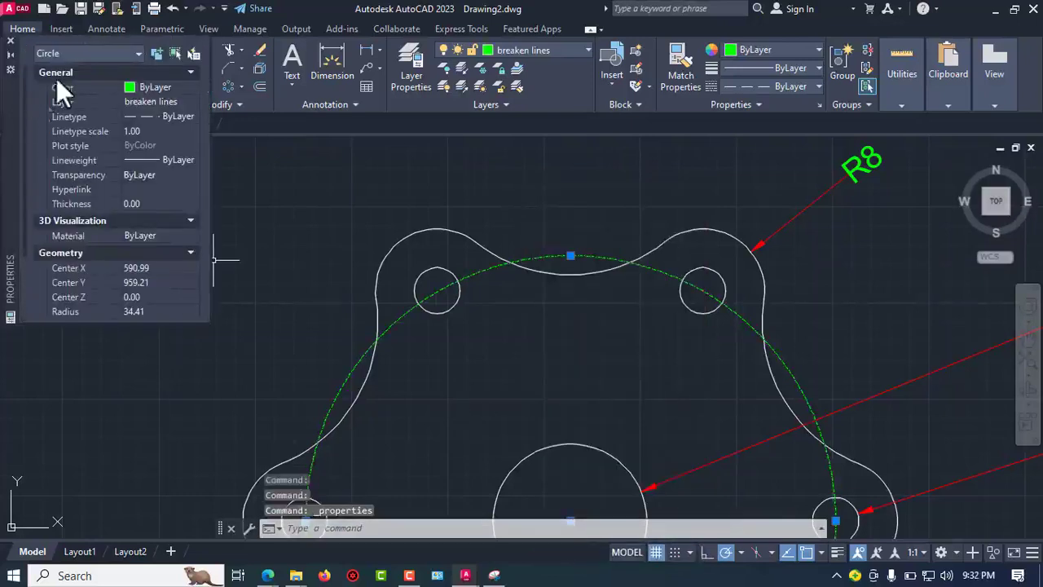
click(138, 131)
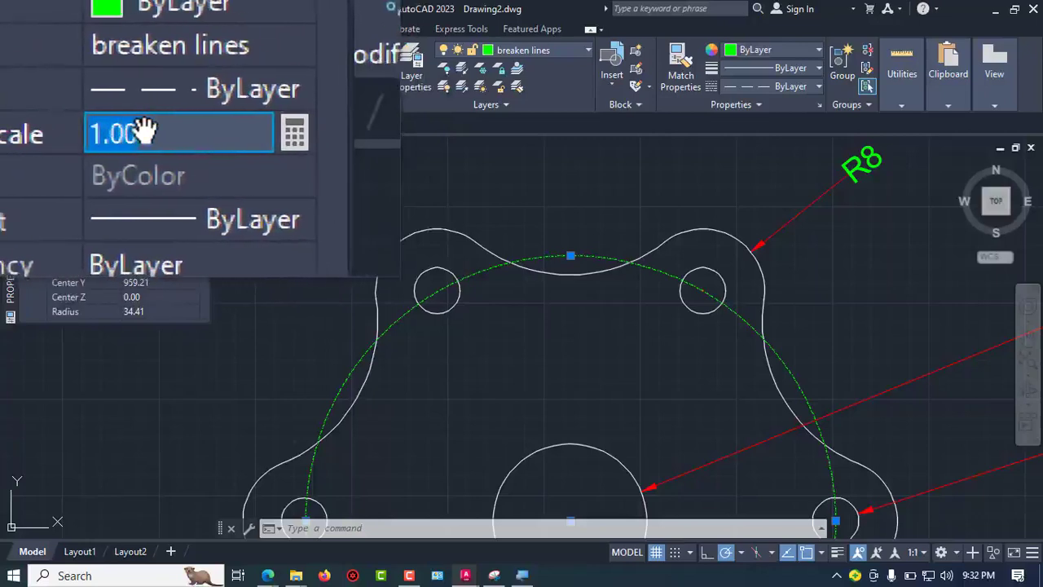
text(1)
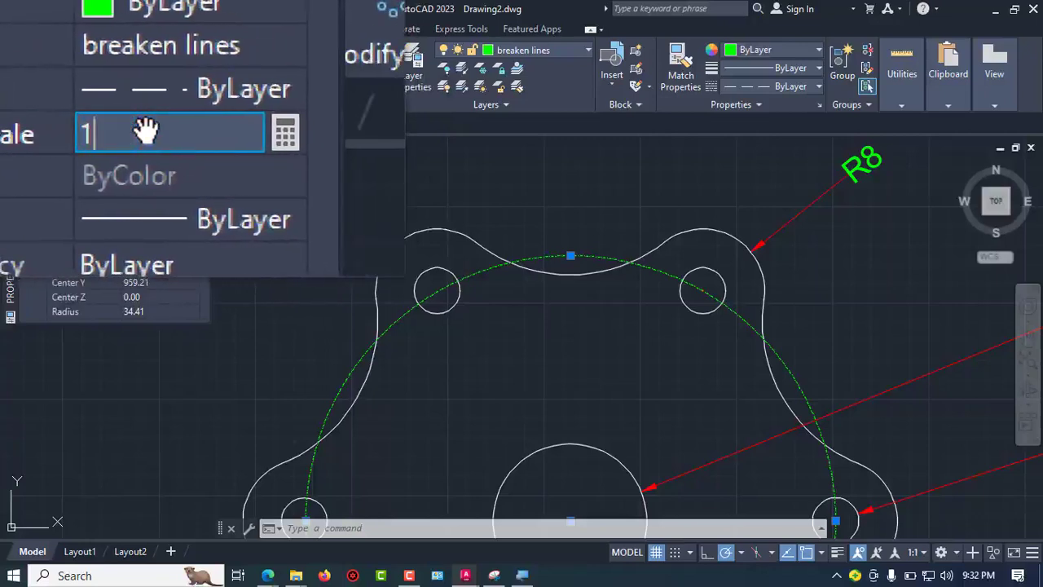
text(0)
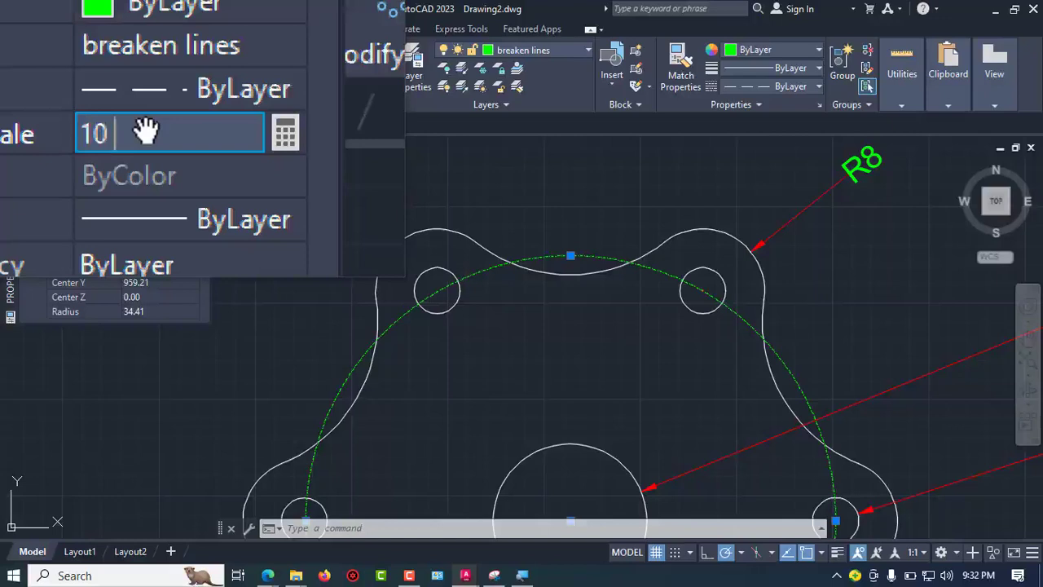
key(Return)
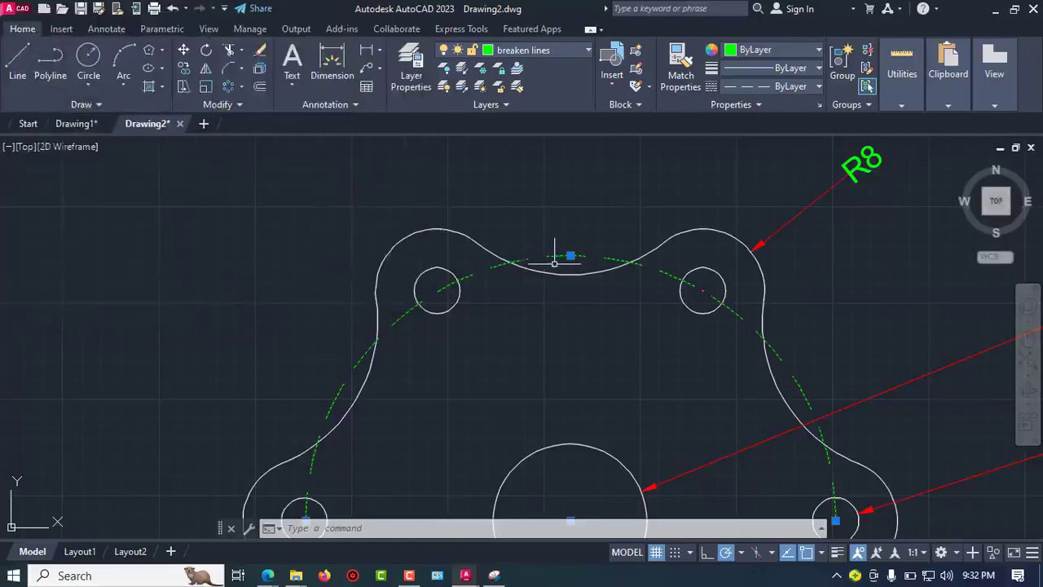
key(Escape)
scroll(554, 263, down, 5)
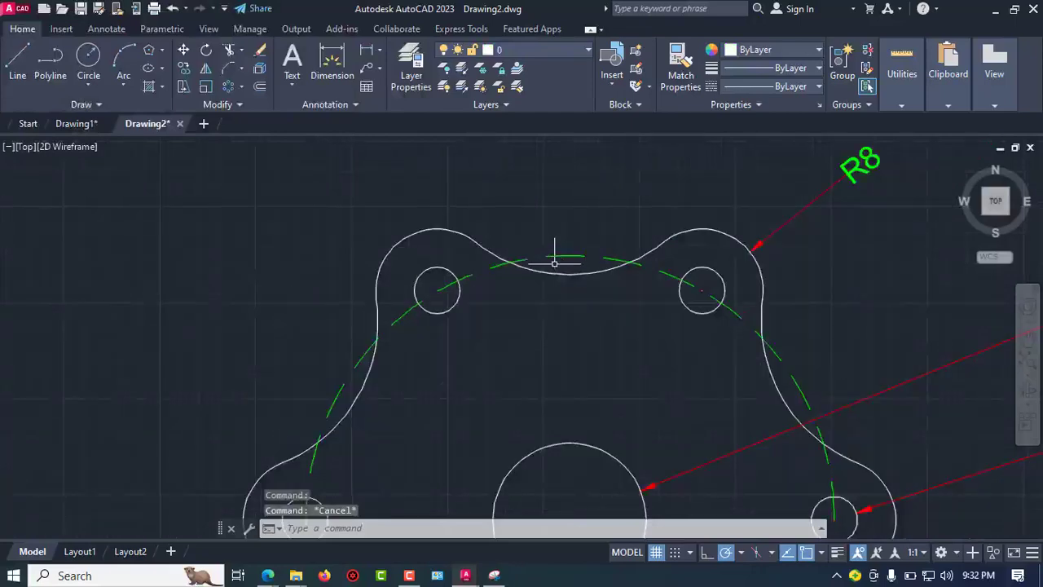
scroll(557, 269, up, 2)
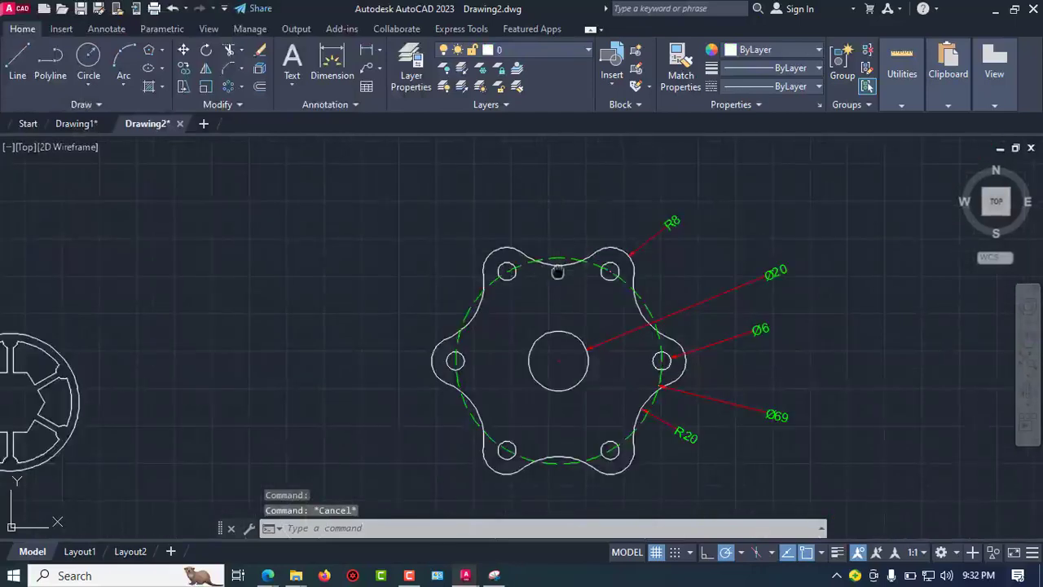
mouse_move(557, 272)
middle_down()
mouse_move(497, 257)
mouse_move(442, 204)
mouse_move(475, 237)
middle_up()
scroll(497, 257, up, 2)
scroll(447, 204, down, 2)
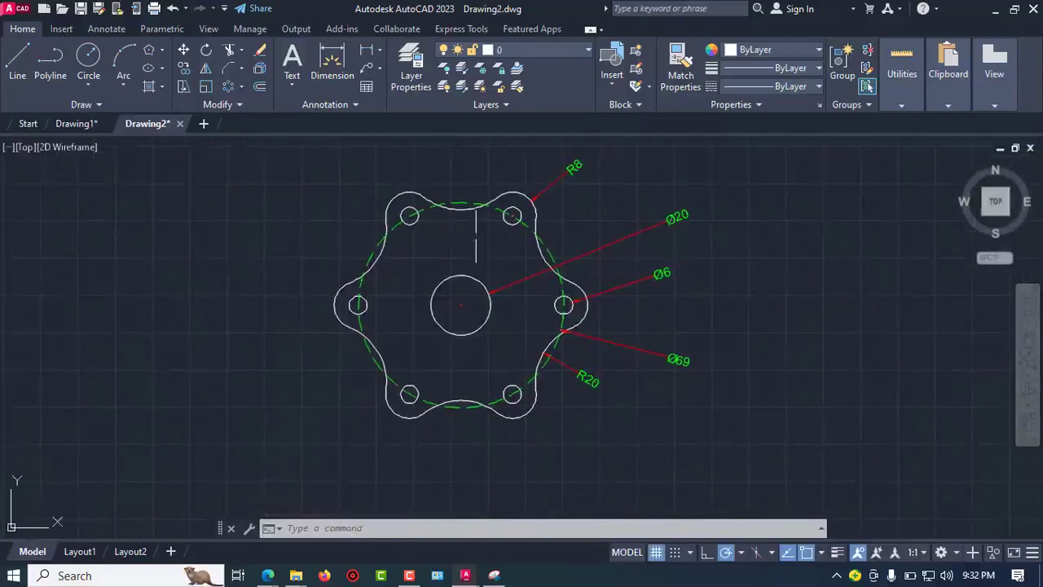
click(763, 425)
click(234, 161)
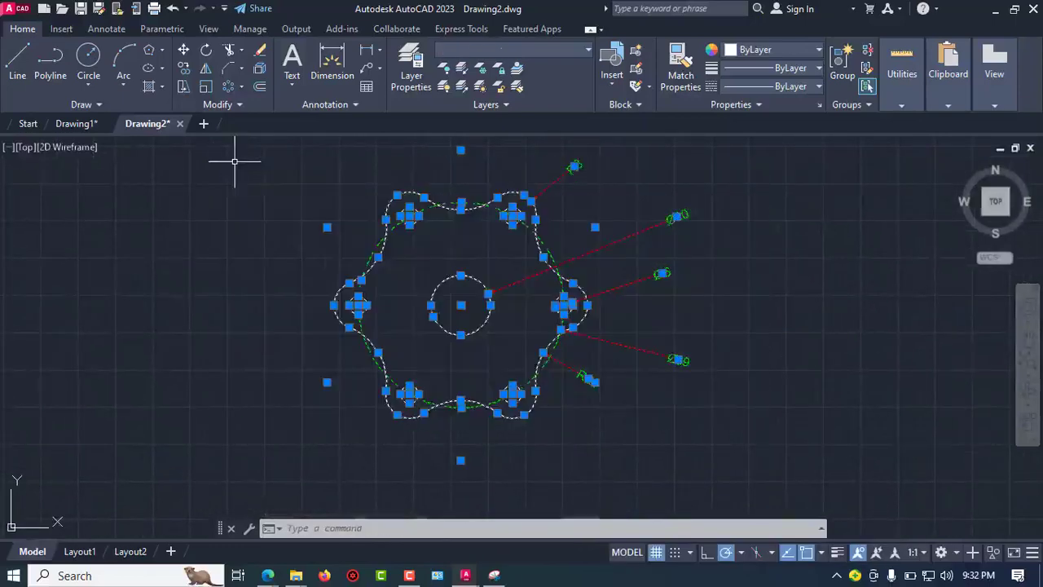
text(c)
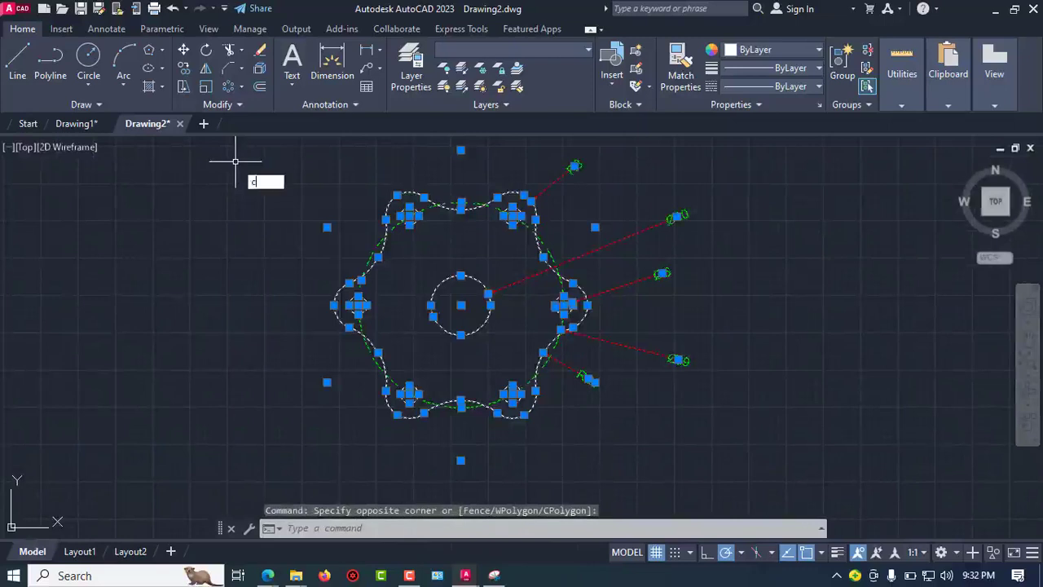
text(o)
key(Return)
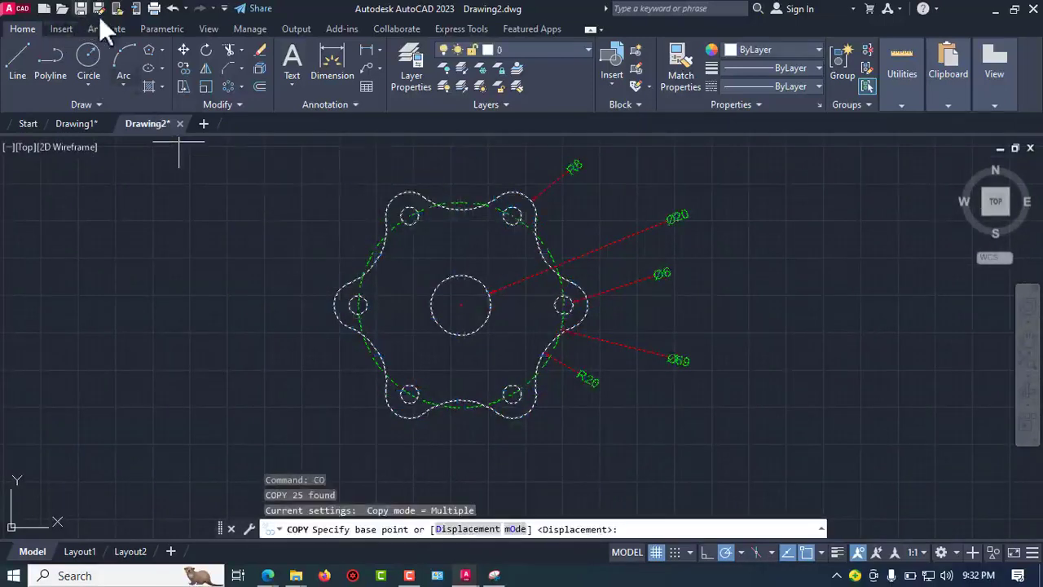
key(Escape)
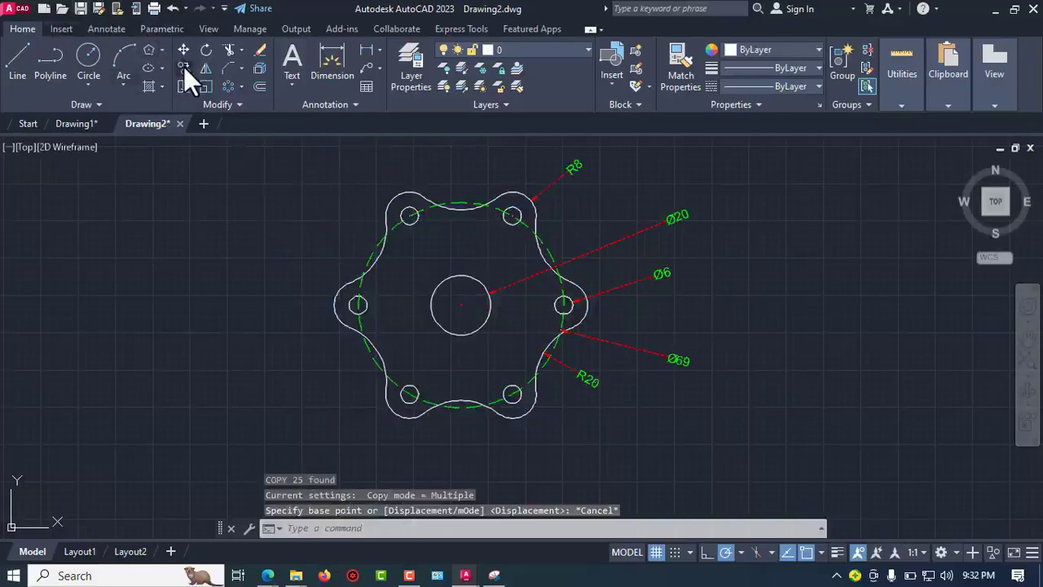
- Copy the complete dimensioned flange, using its centre as base point, about 390 units to the right of the original
click(184, 66)
click(710, 457)
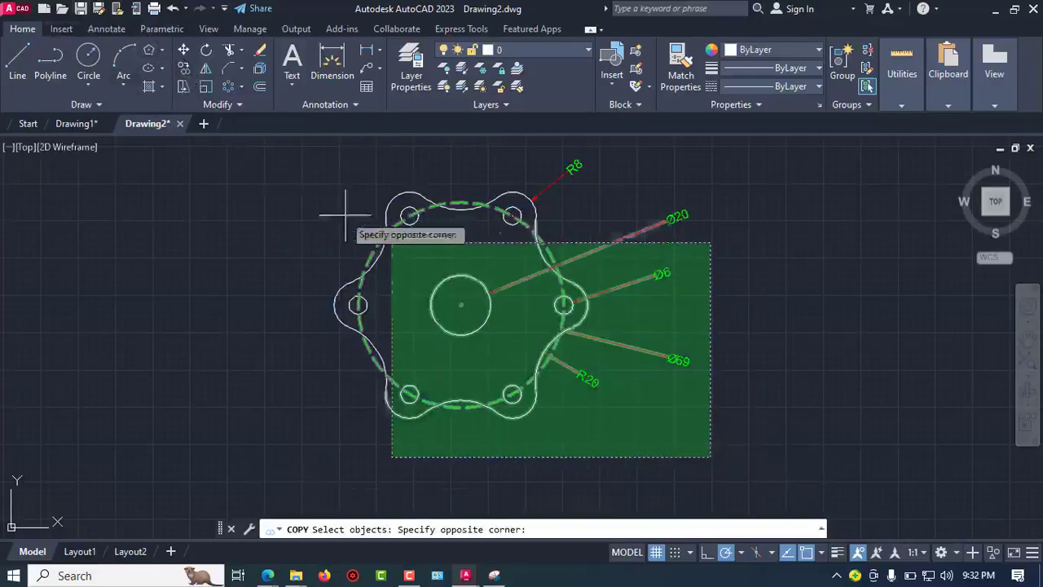
click(262, 168)
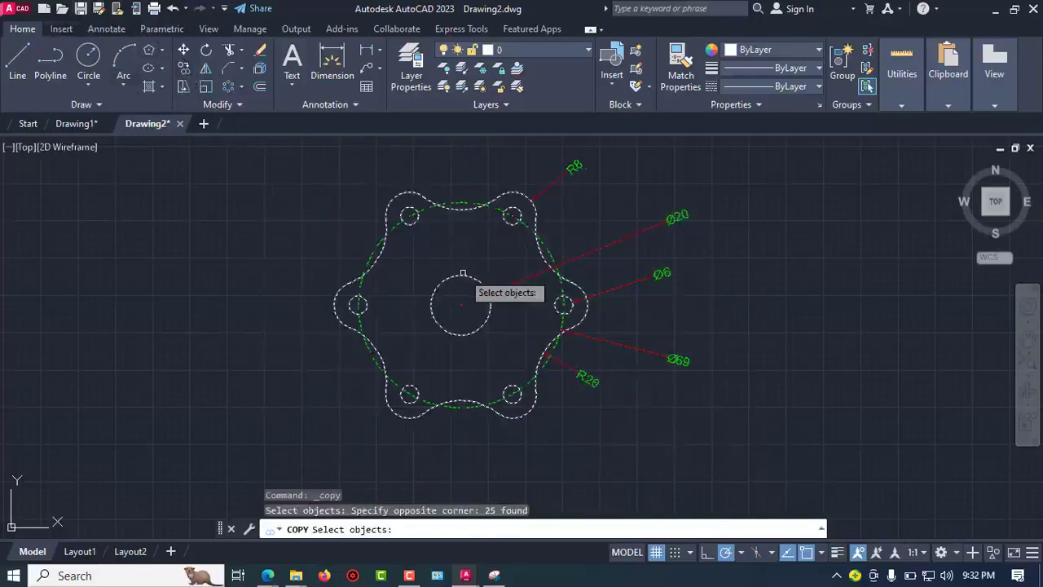
key(Return)
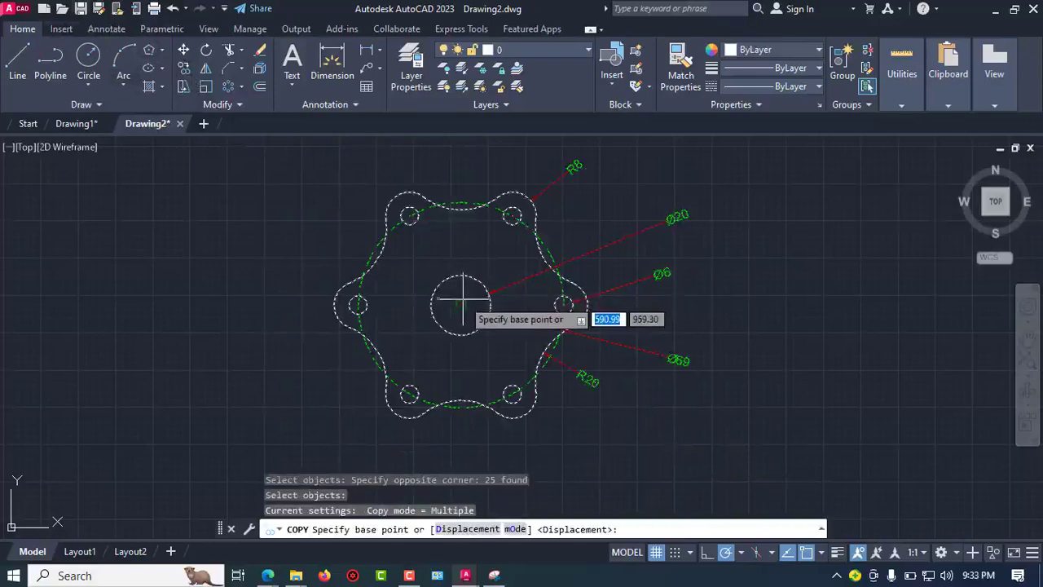
click(461, 304)
scroll(461, 305, down, 5)
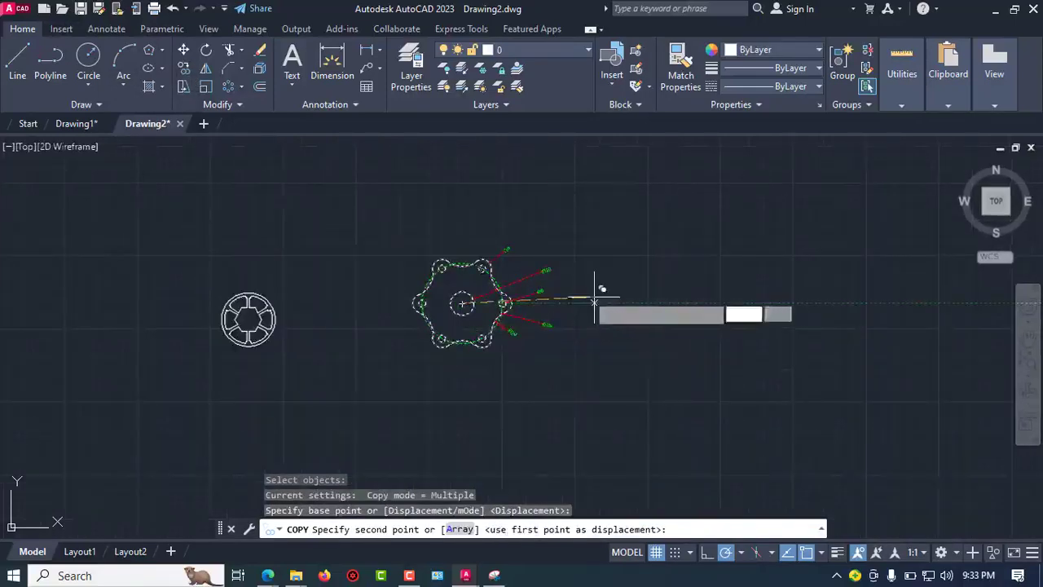
middle_drag(598, 289, 345, 307)
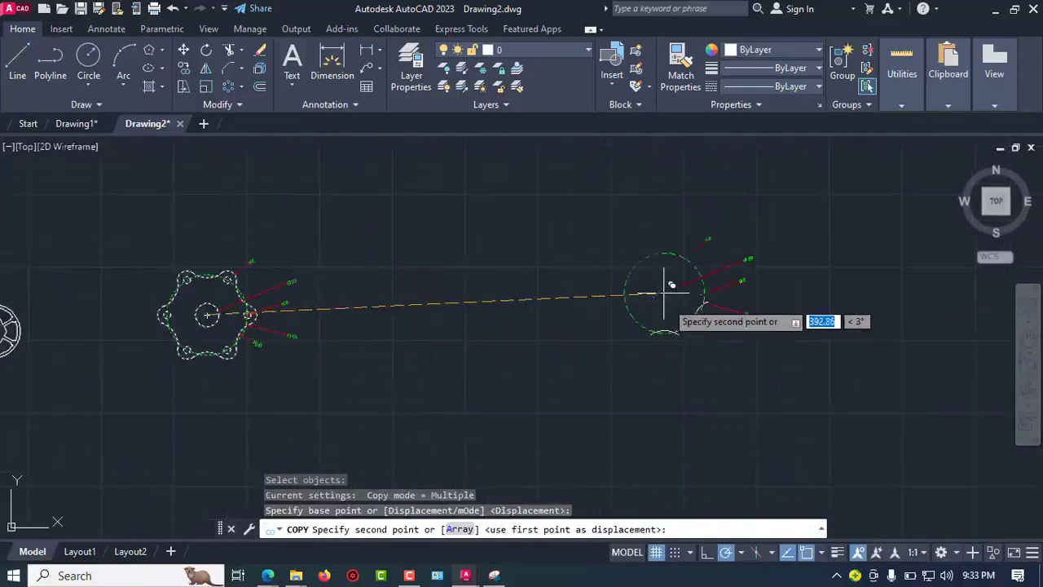
click(666, 304)
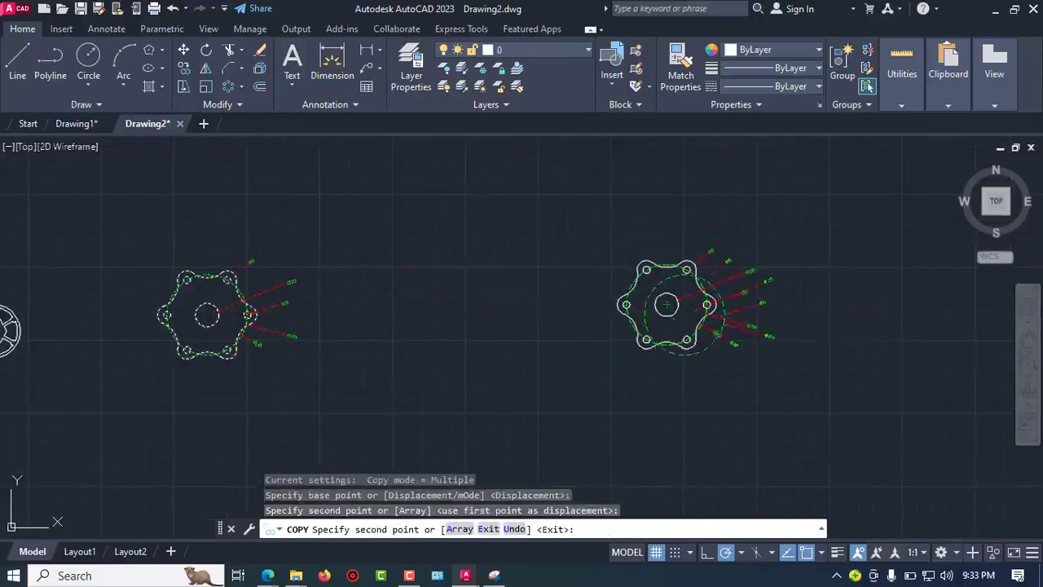
scroll(751, 312, up, 2)
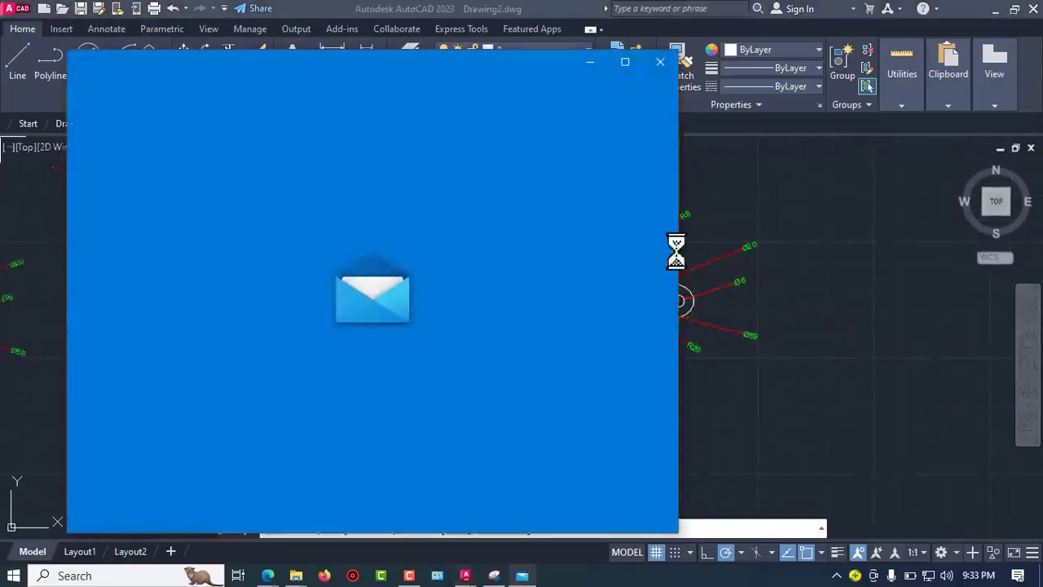
click(654, 66)
key(Escape)
key(Escape)
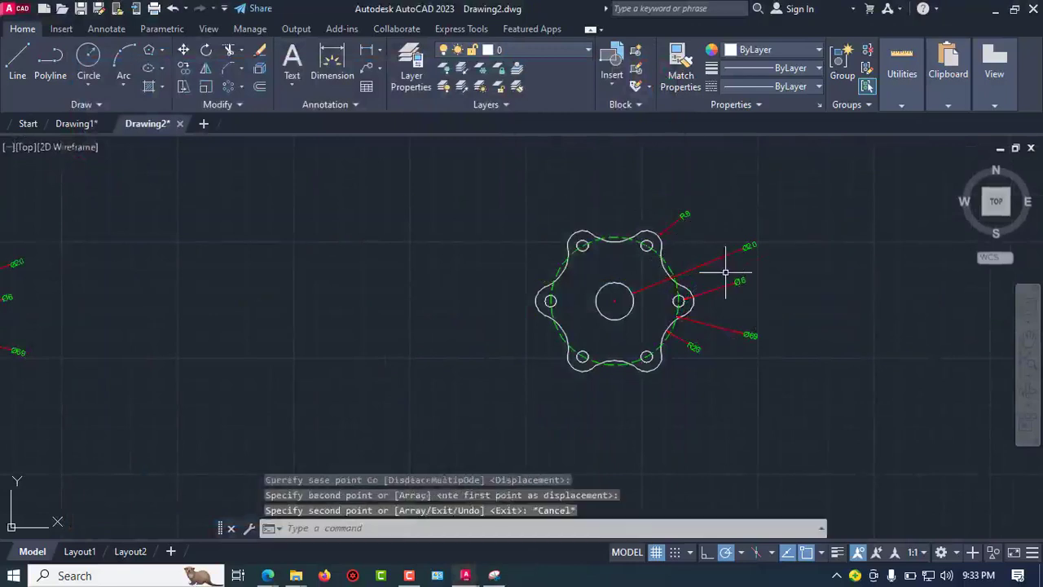
- Erase the R8, Ø20, Ø6, Ø69 and R20 dimensions from the copied flange
click(802, 363)
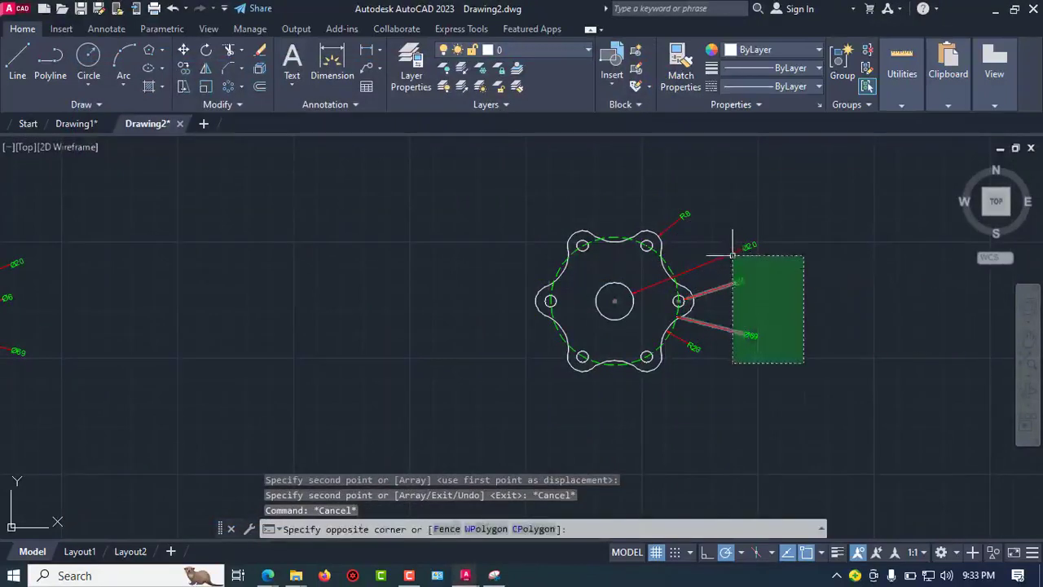
click(731, 247)
key(Delete)
click(791, 280)
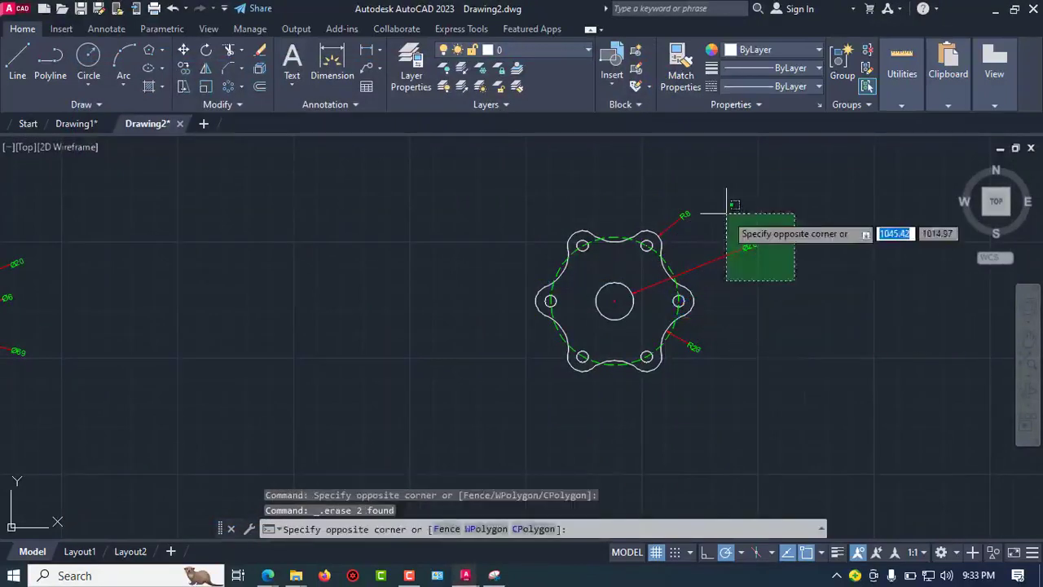
click(729, 216)
click(694, 204)
click(641, 195)
key(Delete)
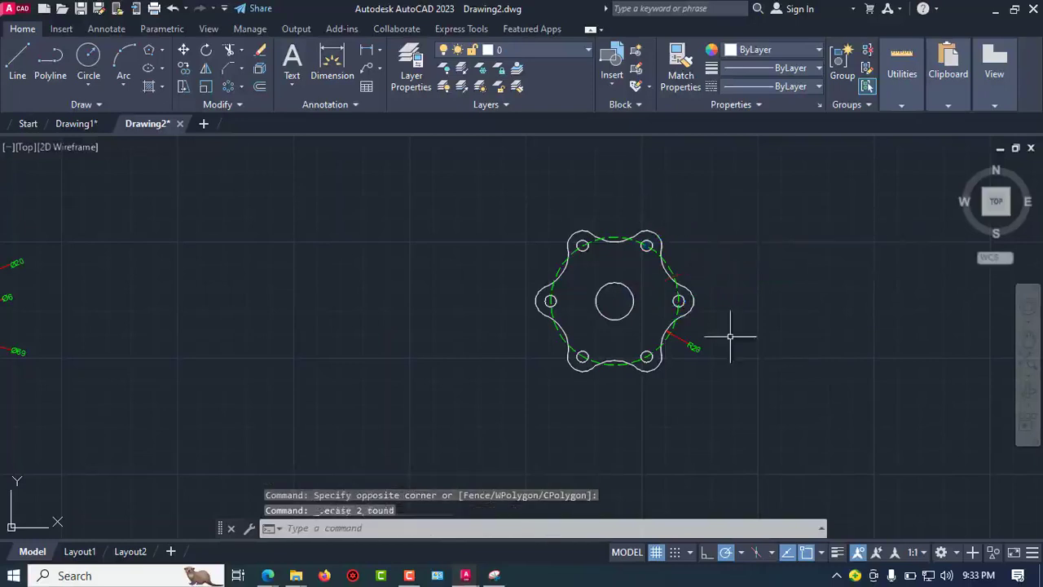
click(723, 367)
click(684, 333)
key(Delete)
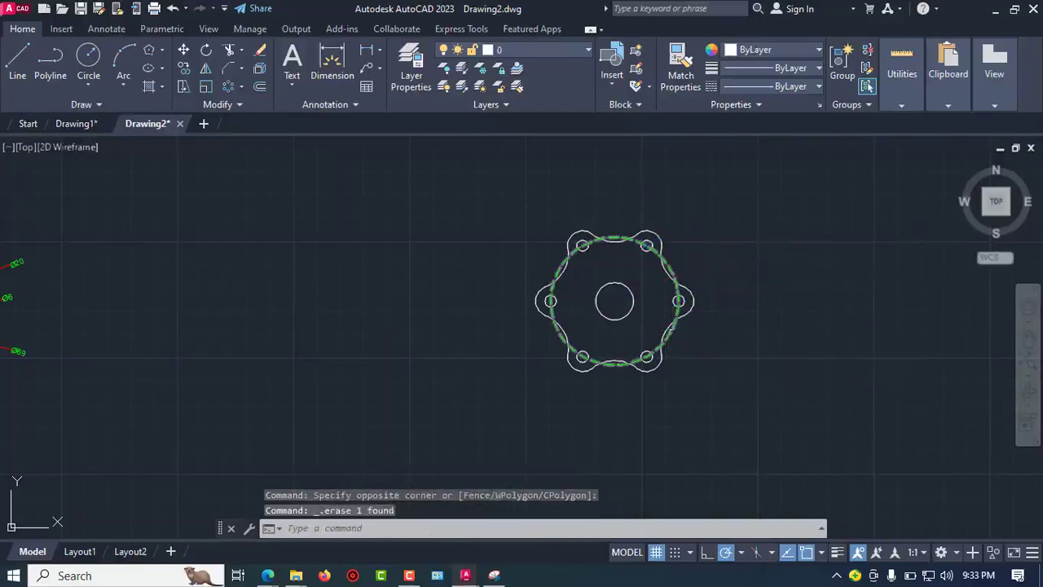
- Erase the green dashed hole-centre circle from the copied flange
click(674, 332)
scroll(688, 277, up, 2)
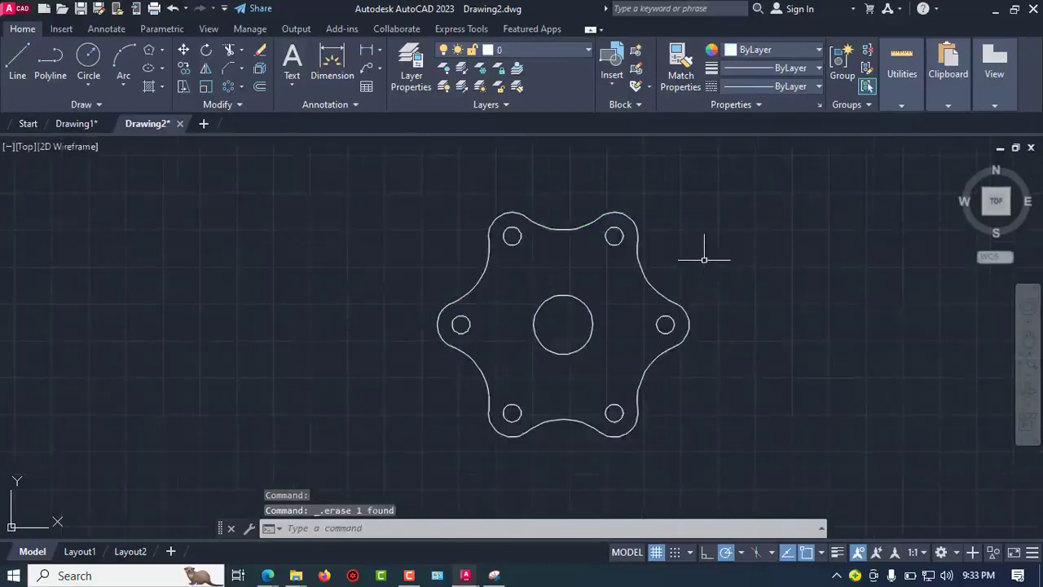
middle_drag(698, 251, 601, 286)
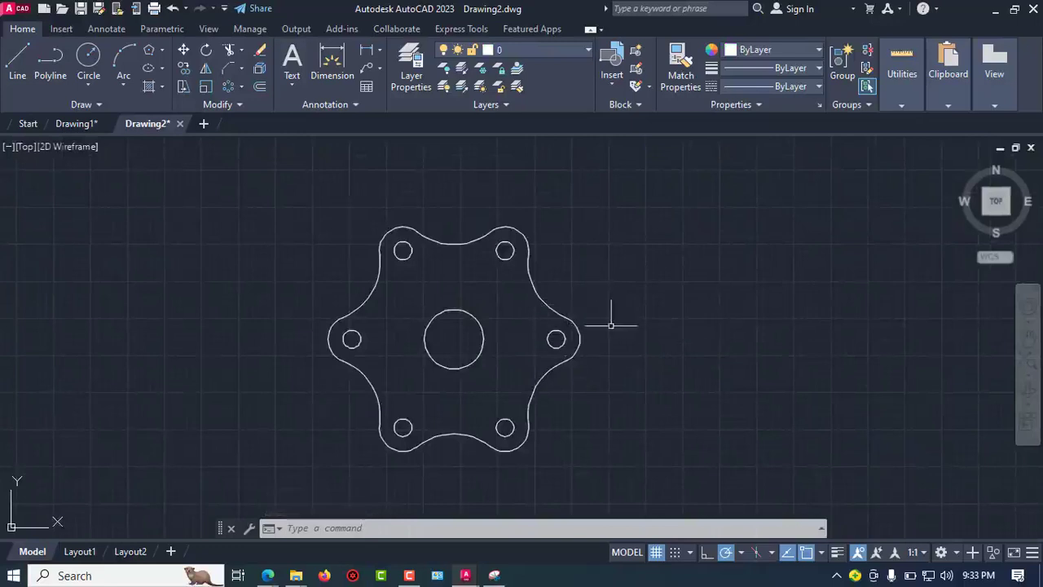
- Switch the drawing to the SE Isometric view, with the cleaned flange copy in view
key(super+plus)
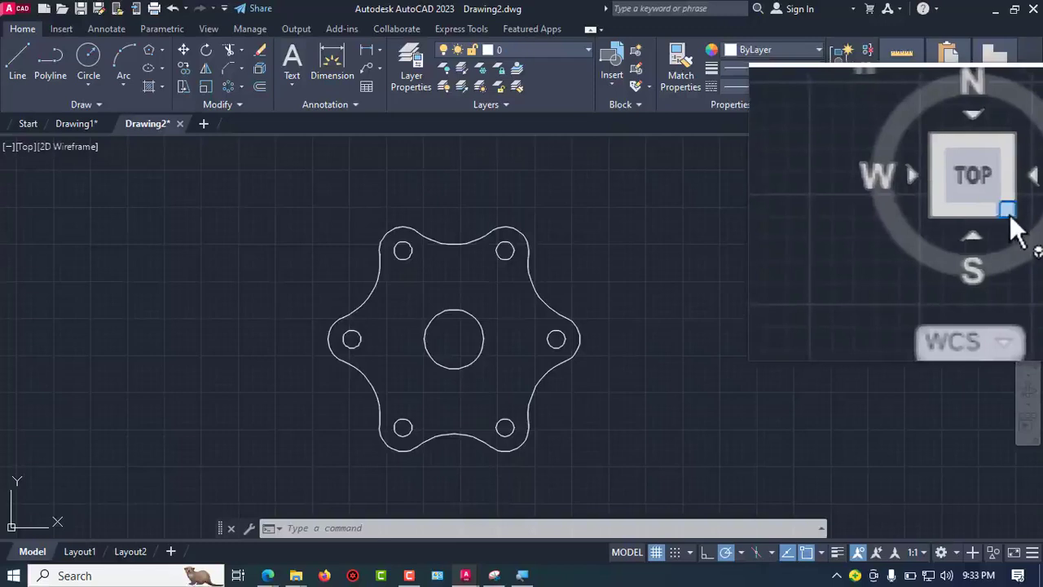
click(1009, 215)
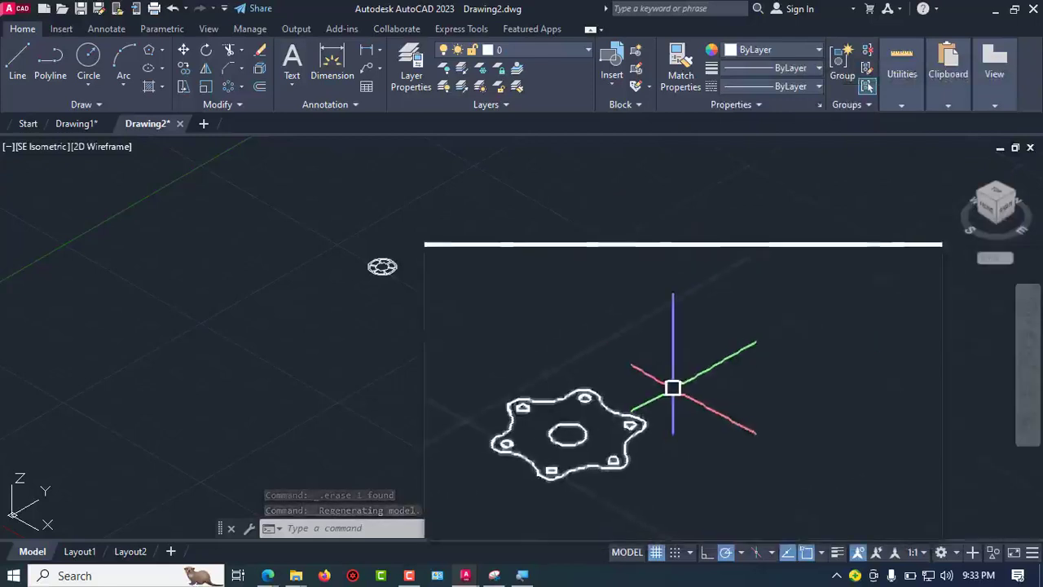
scroll(641, 427, up, 2)
mouse_move(674, 380)
middle_down()
mouse_move(641, 387)
mouse_move(605, 354)
middle_up()
scroll(594, 380, up, 2)
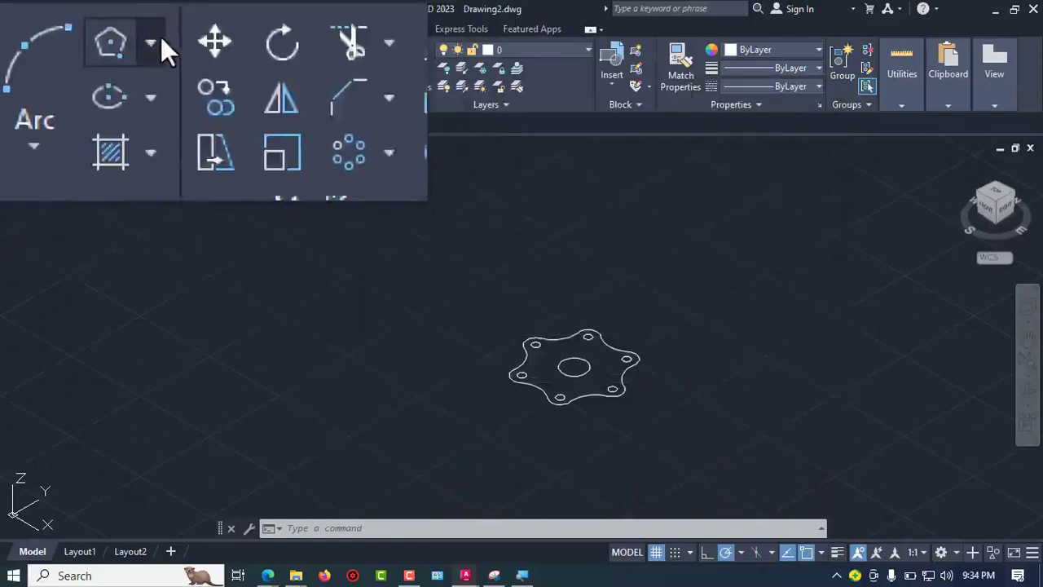
- Switch the workspace to 3D Modeling for solid modelling of the flange copy
click(212, 27)
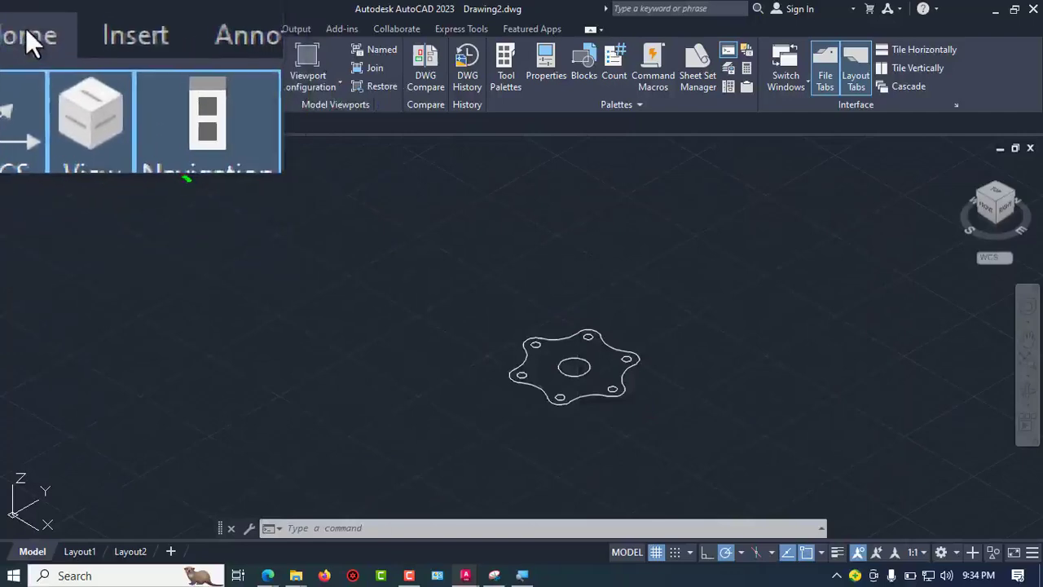
click(22, 31)
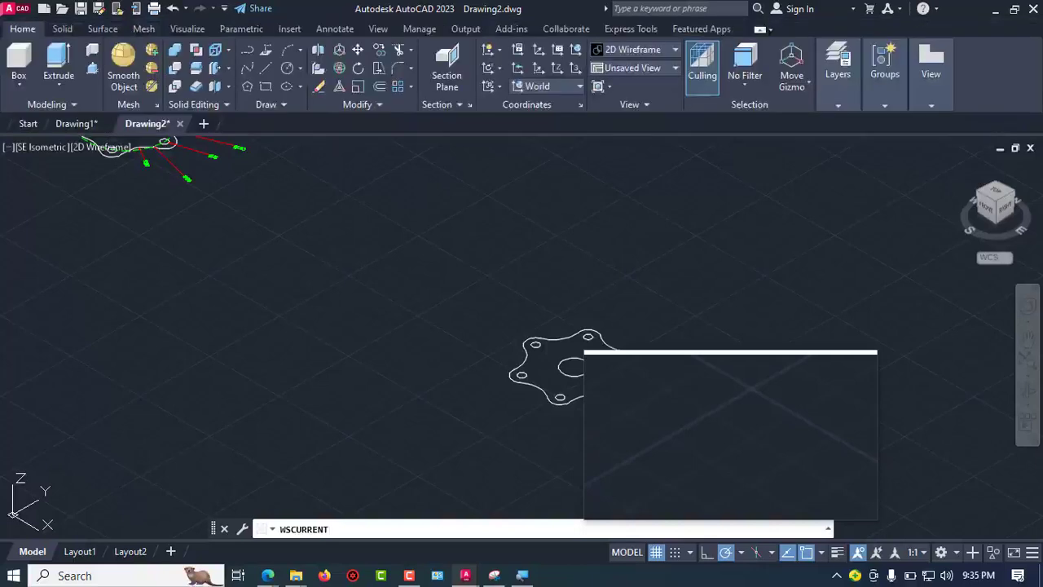
key(Escape)
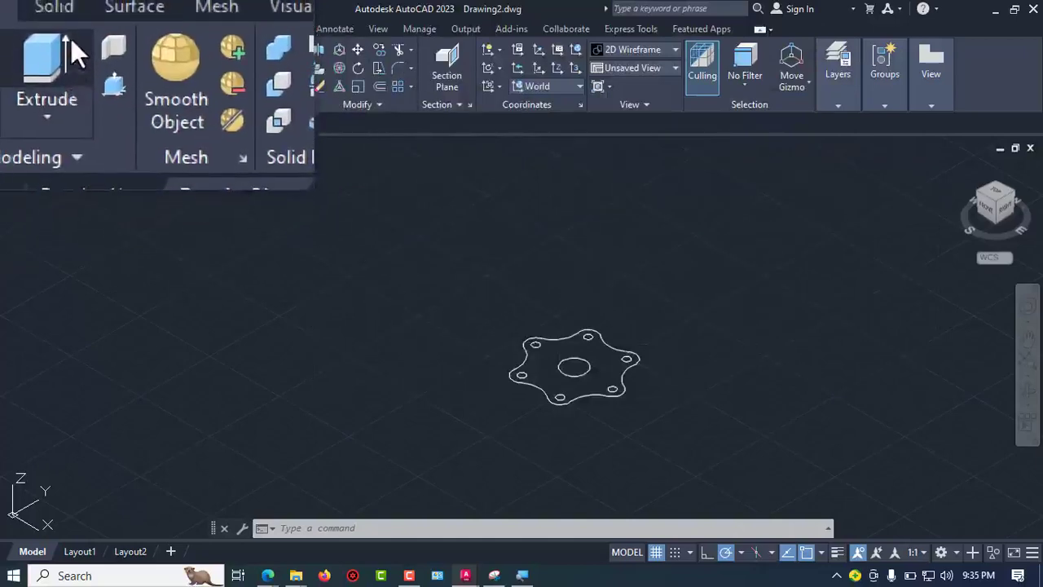
- Presspull the flange area between its outer contour and the seven holes to a height of 10
click(61, 28)
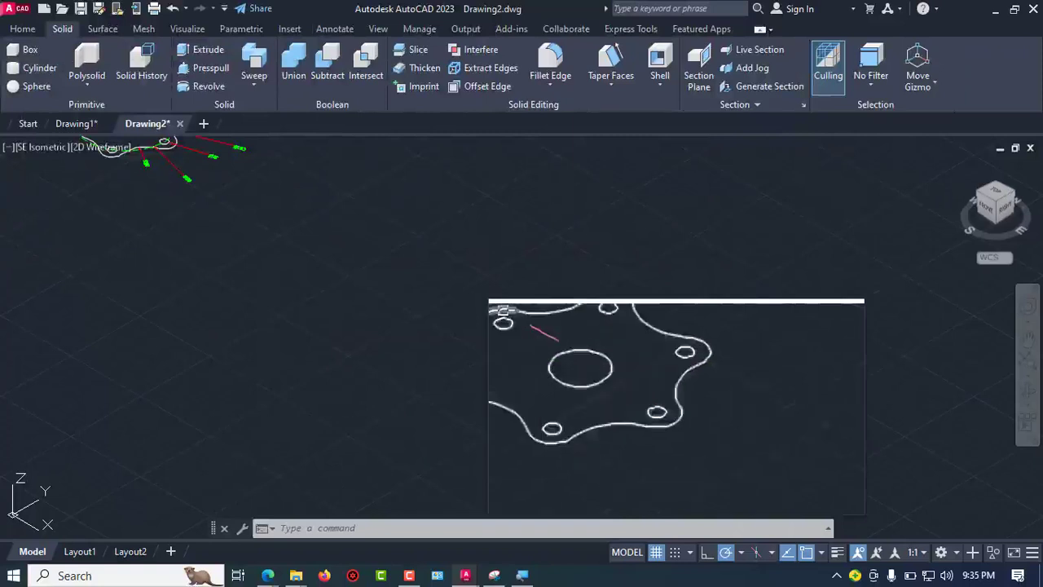
key(Escape)
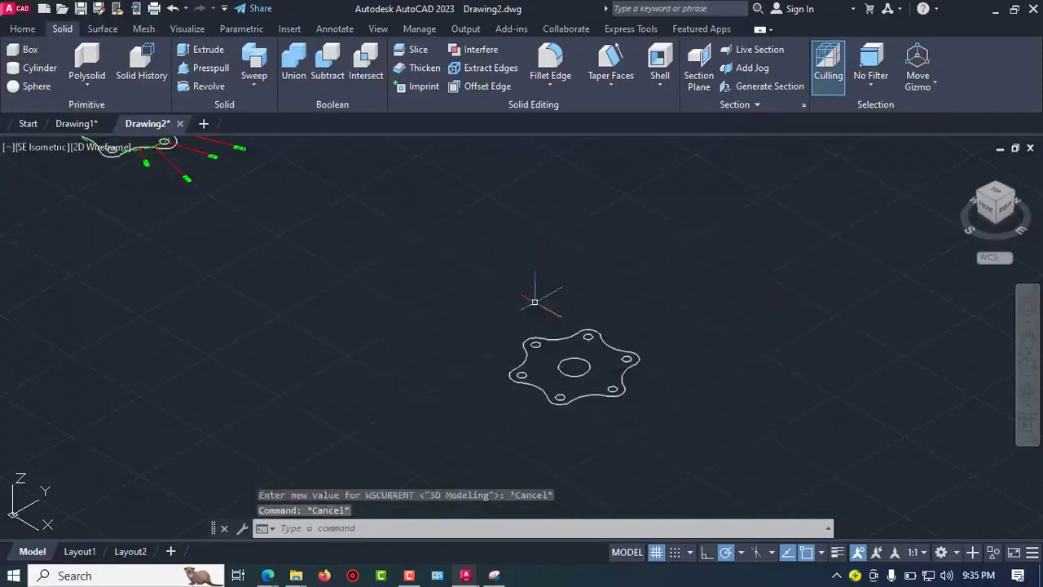
scroll(612, 392, up, 4)
scroll(612, 392, up, 3)
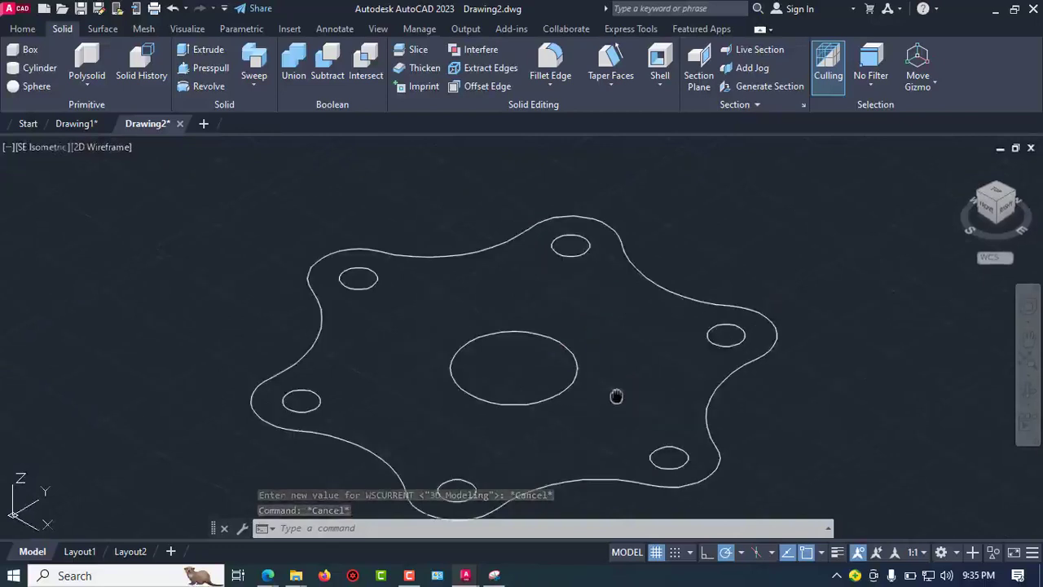
middle_drag(617, 391, 571, 354)
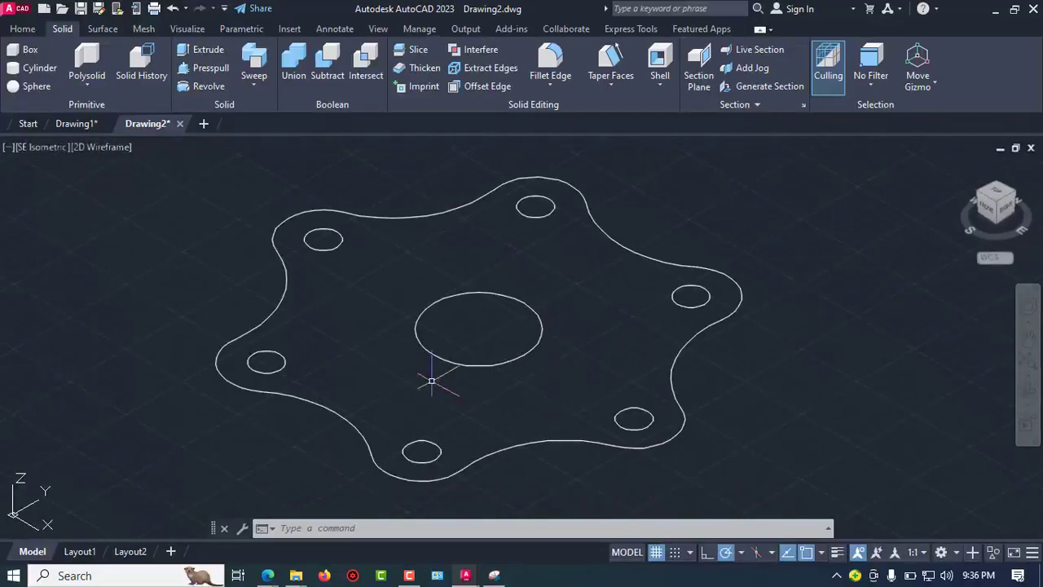
click(210, 69)
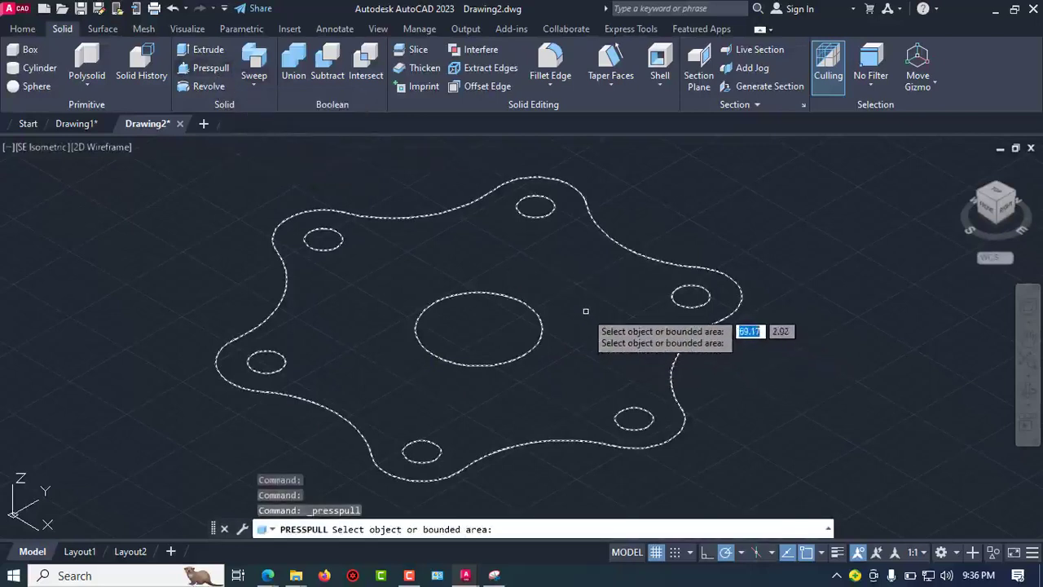
scroll(582, 310, up, 3)
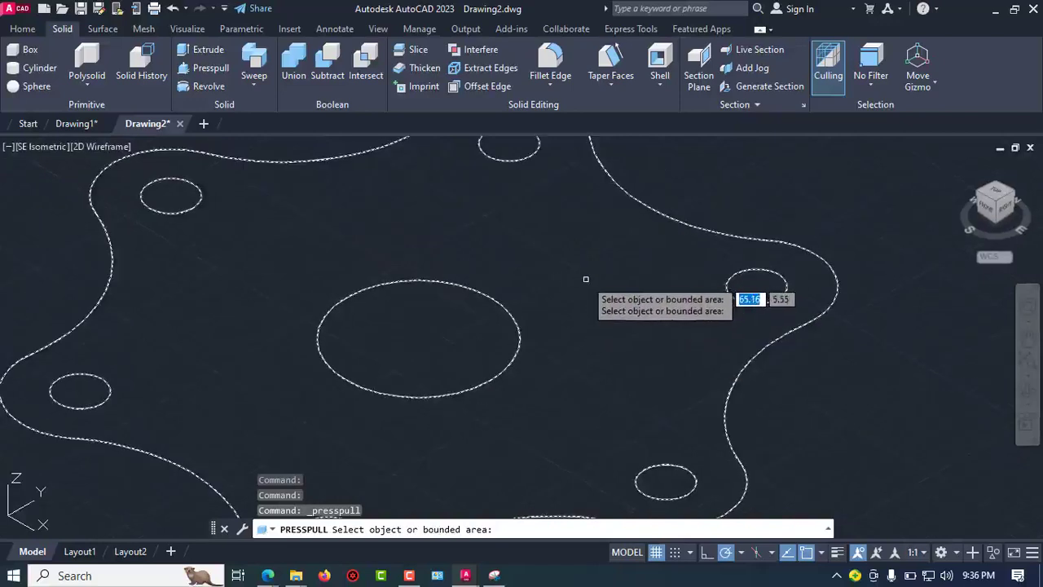
click(585, 278)
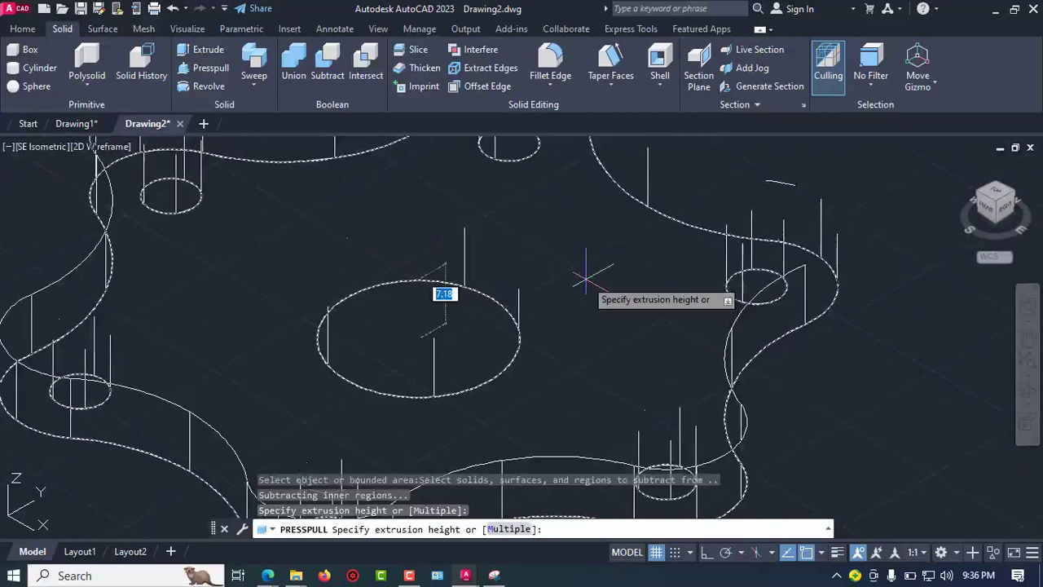
scroll(585, 278, down, 3)
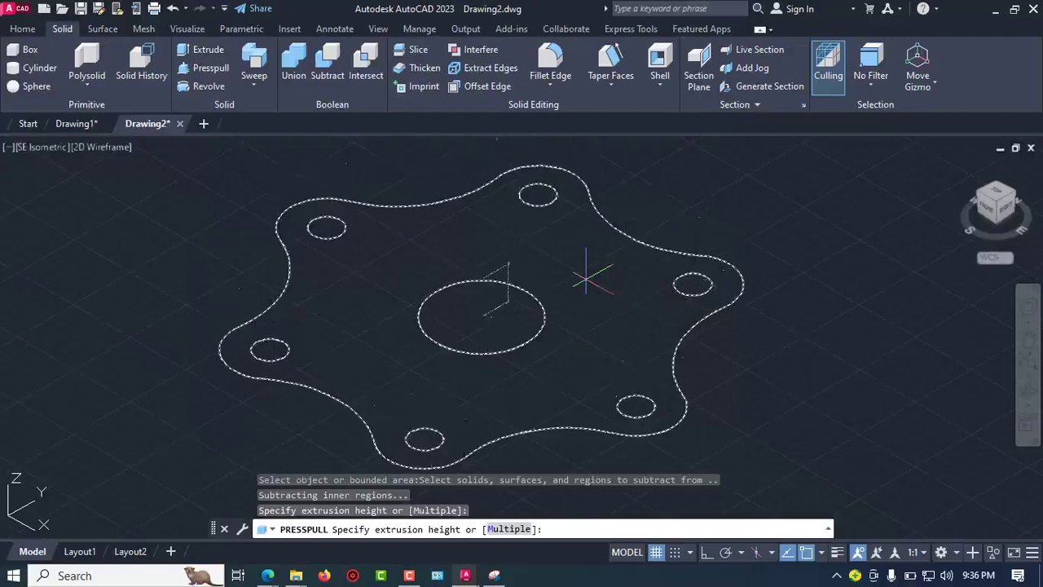
middle_drag(585, 278, 581, 289)
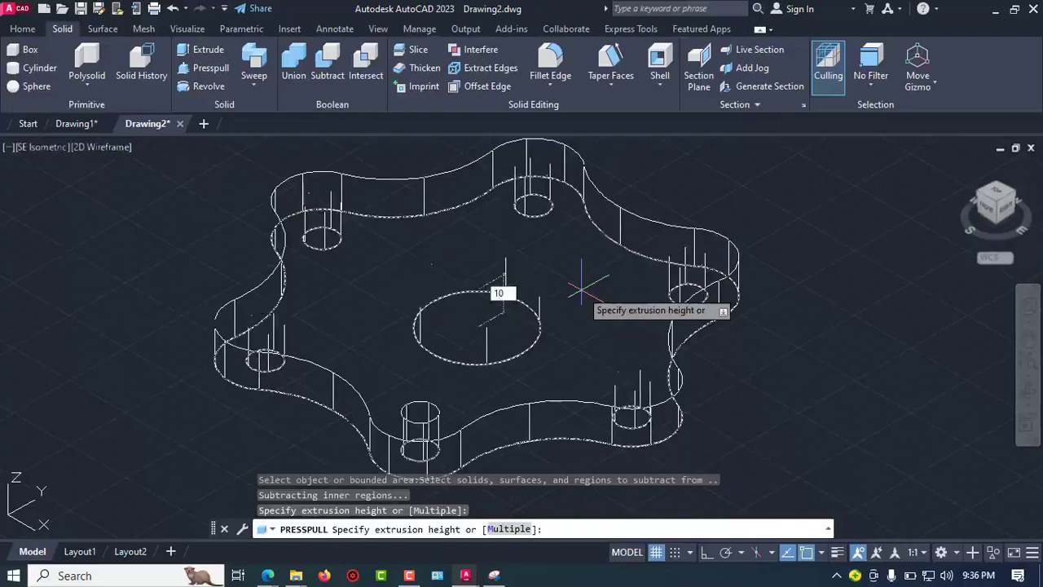
key(Return)
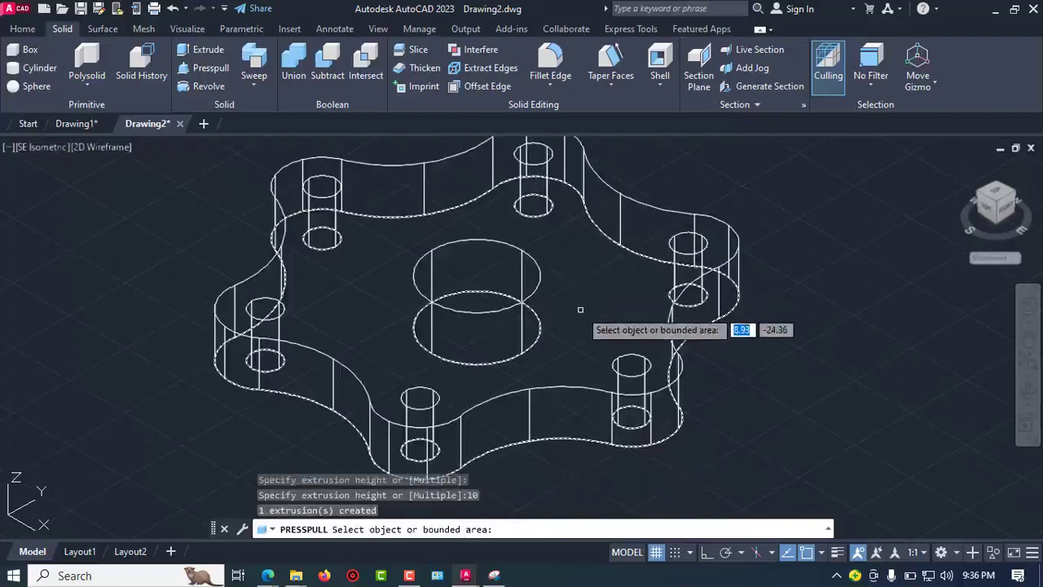
key(Return)
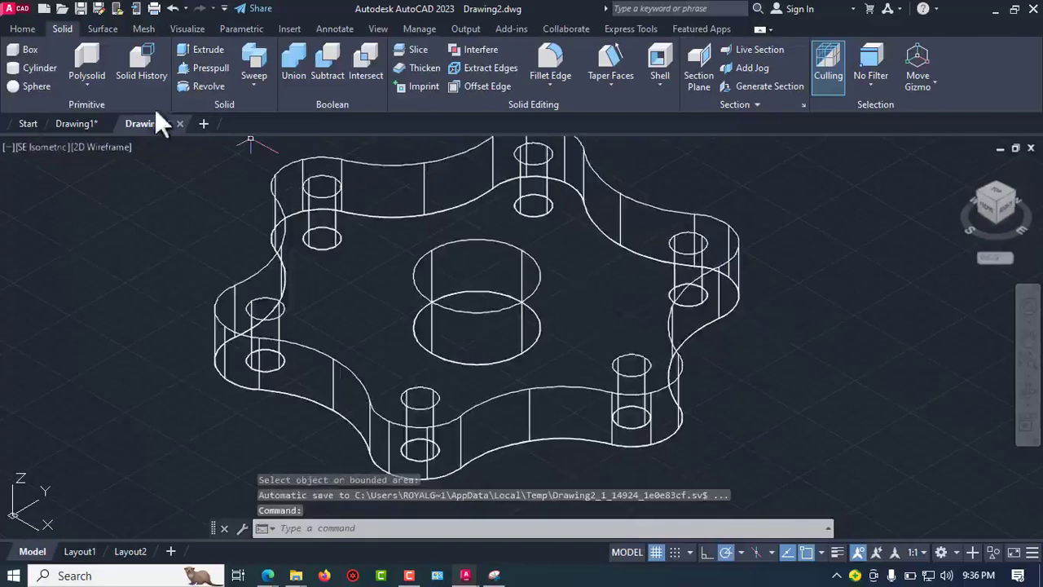
- Display the extruded flange solid in the Realistic visual style
click(33, 33)
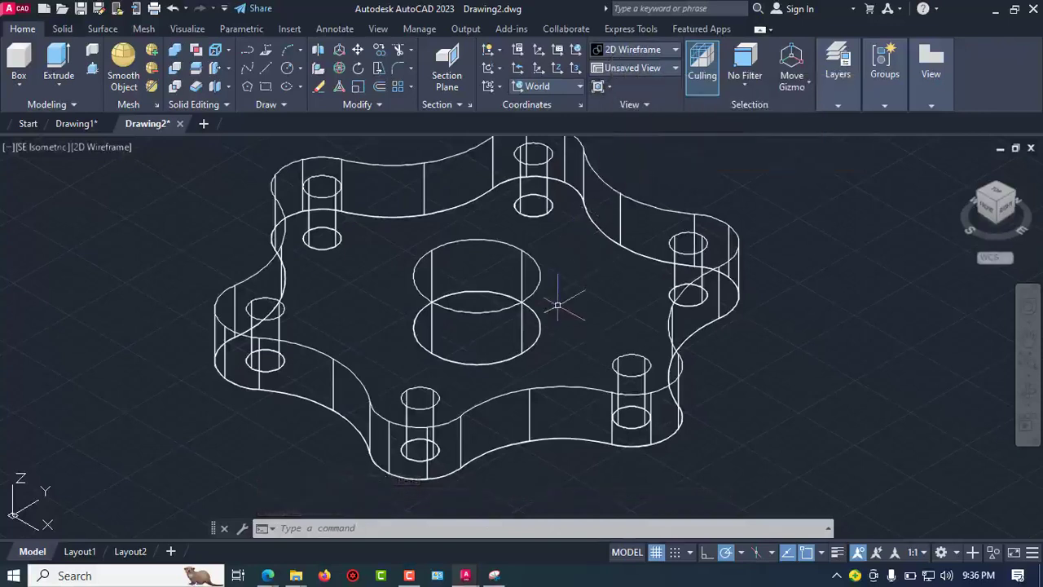
key(super+plus)
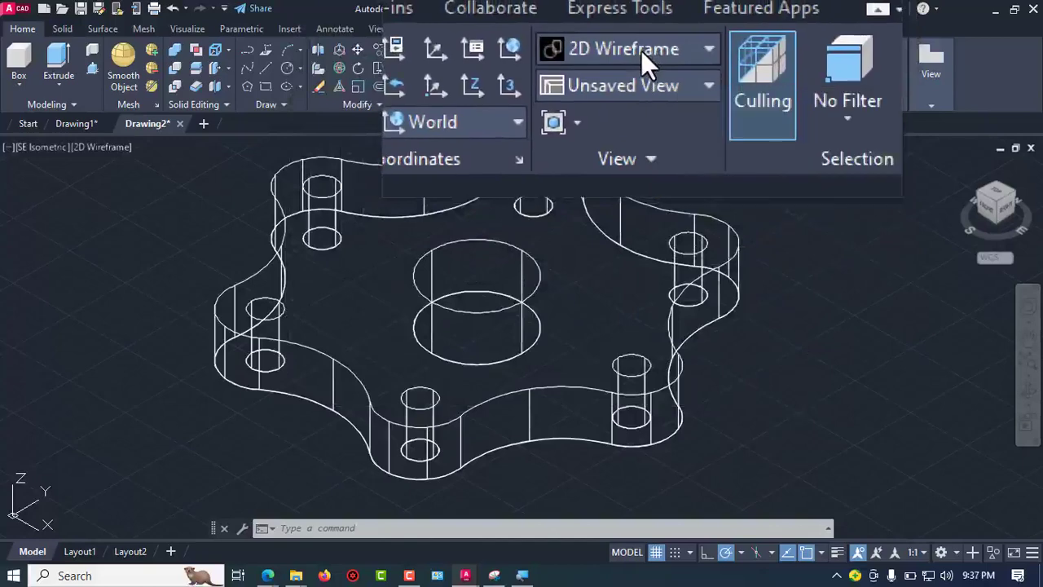
click(641, 51)
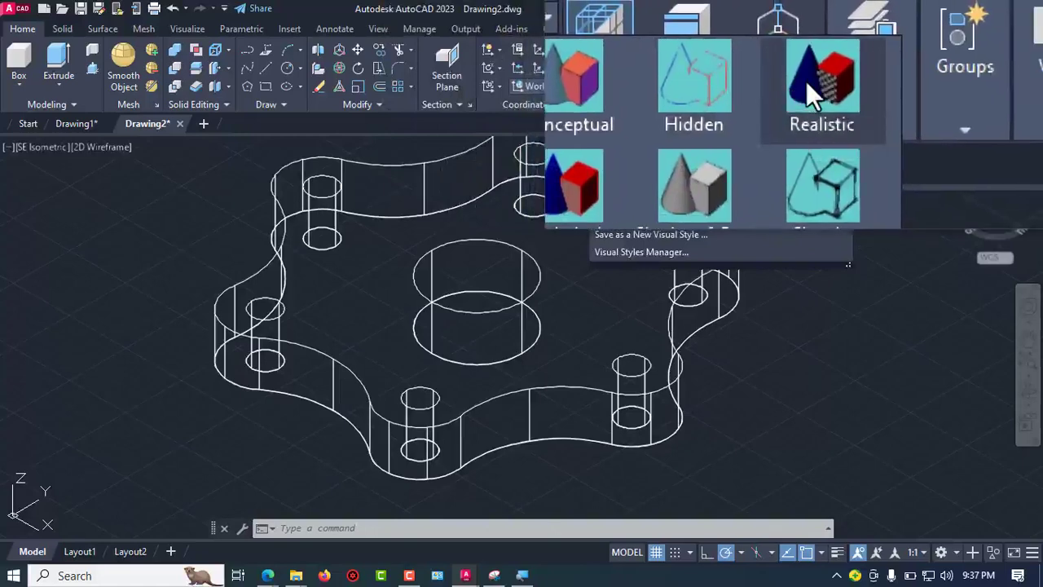
click(806, 81)
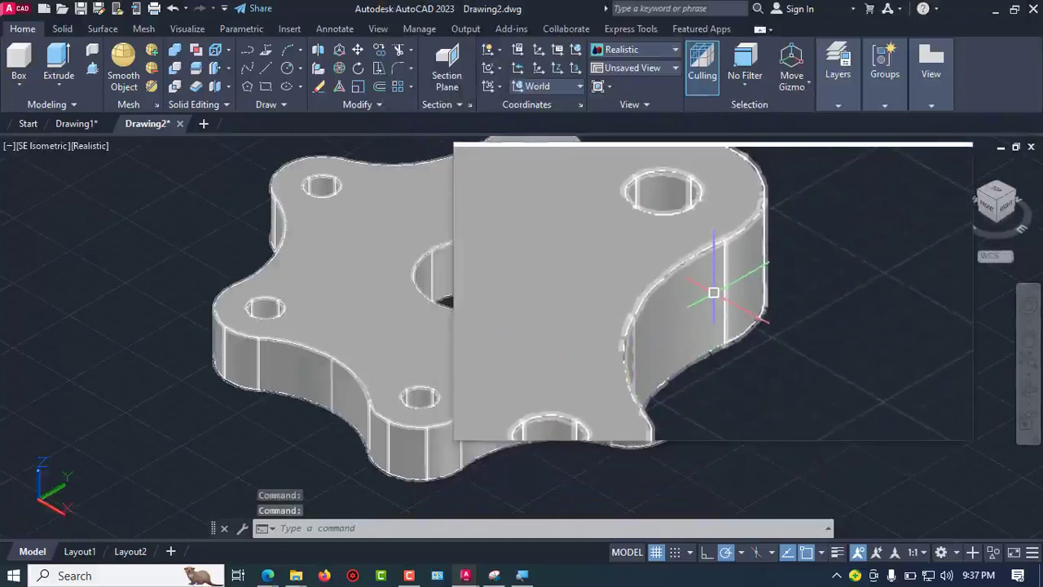
mouse_move(713, 292)
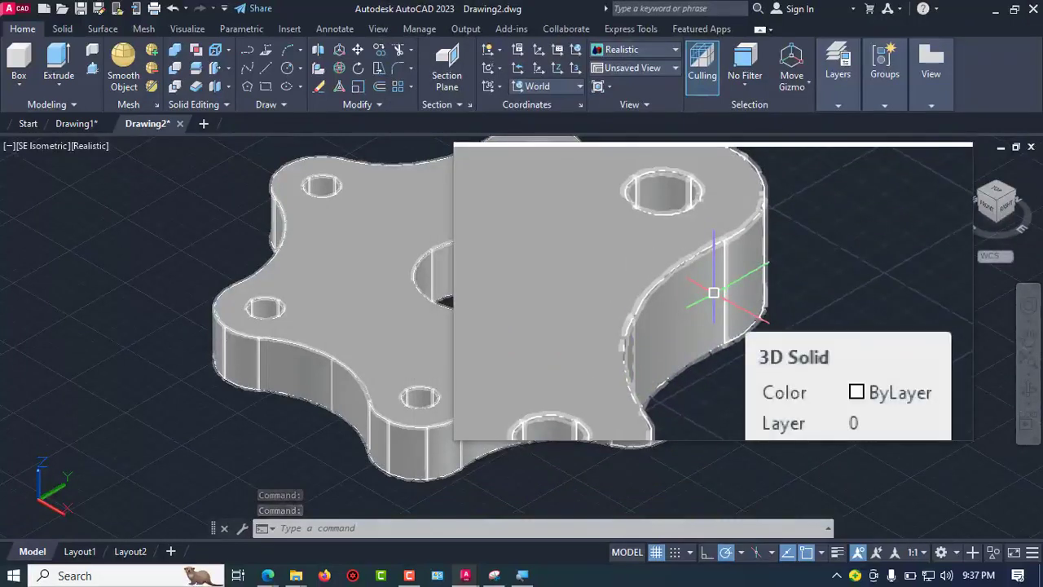
scroll(705, 297, down, 2)
scroll(644, 346, down, 2)
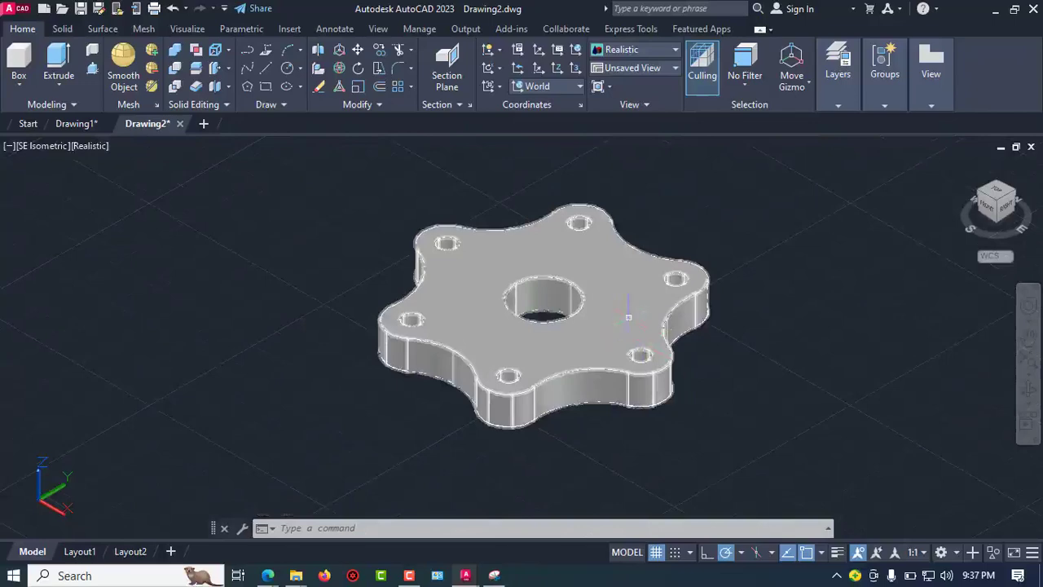
shift+middle_drag(628, 317, 673, 356)
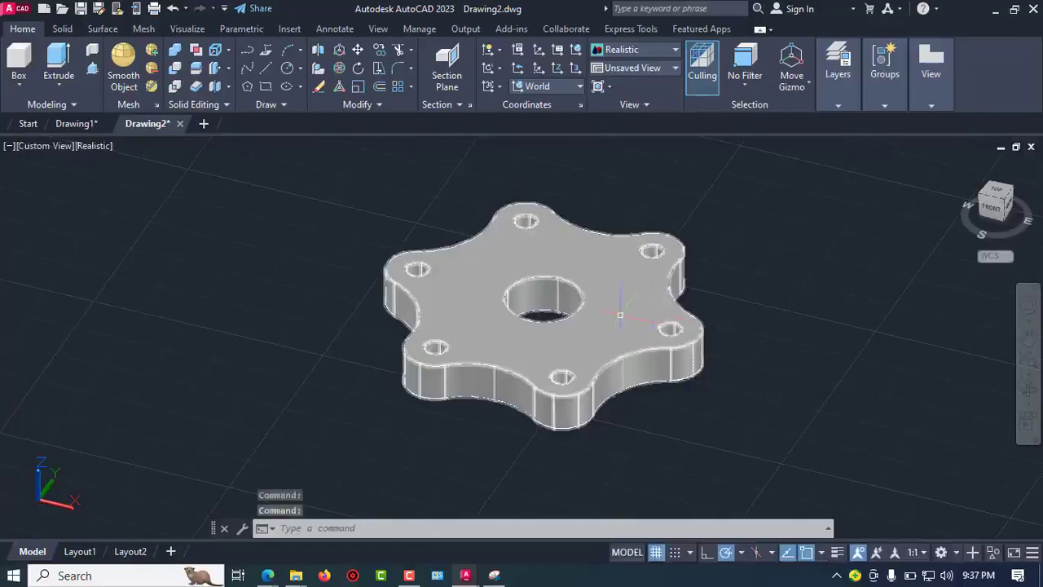
scroll(619, 315, up, 2)
shift+middle_drag(619, 309, 656, 351)
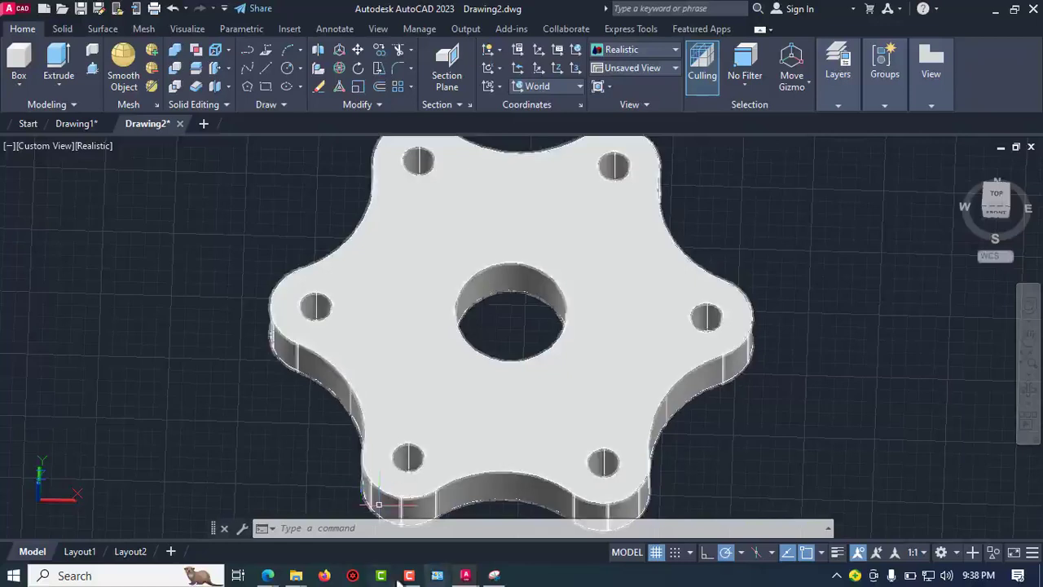
- Switch to the AutoCAD Workshop meeting in Google Meet in the Edge browser
mouse_move(276, 577)
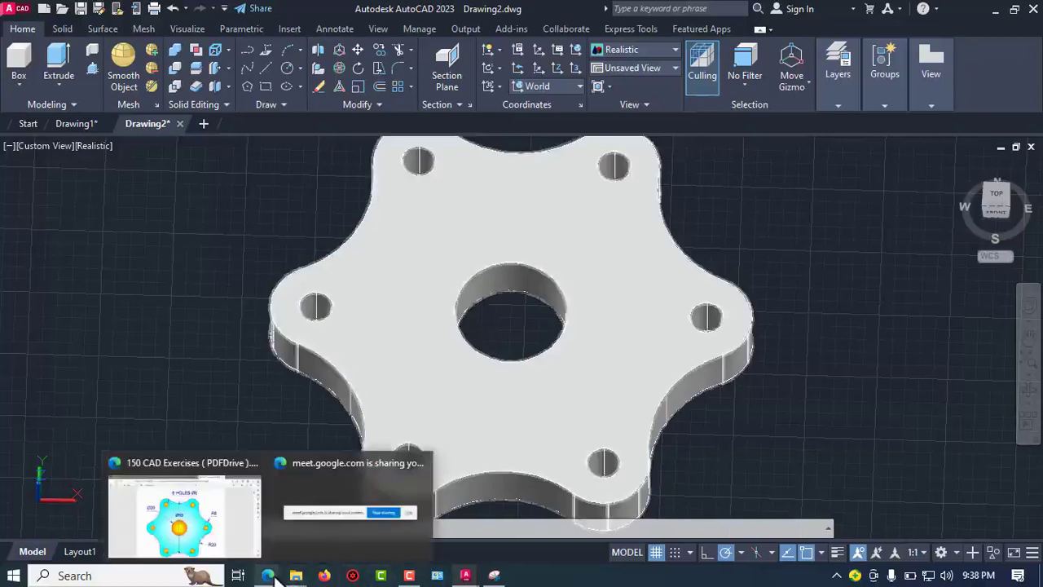
click(212, 543)
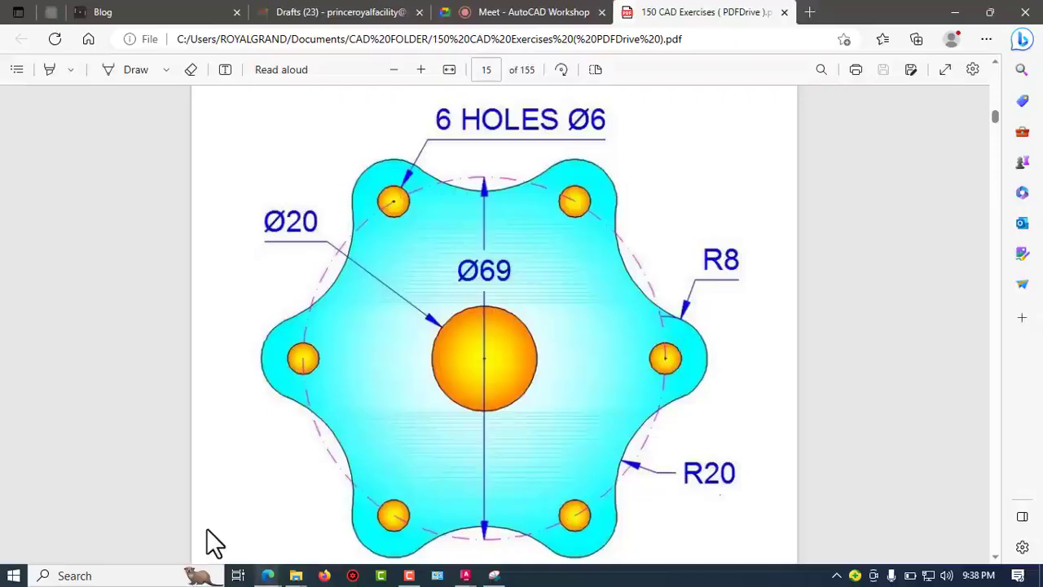
click(515, 12)
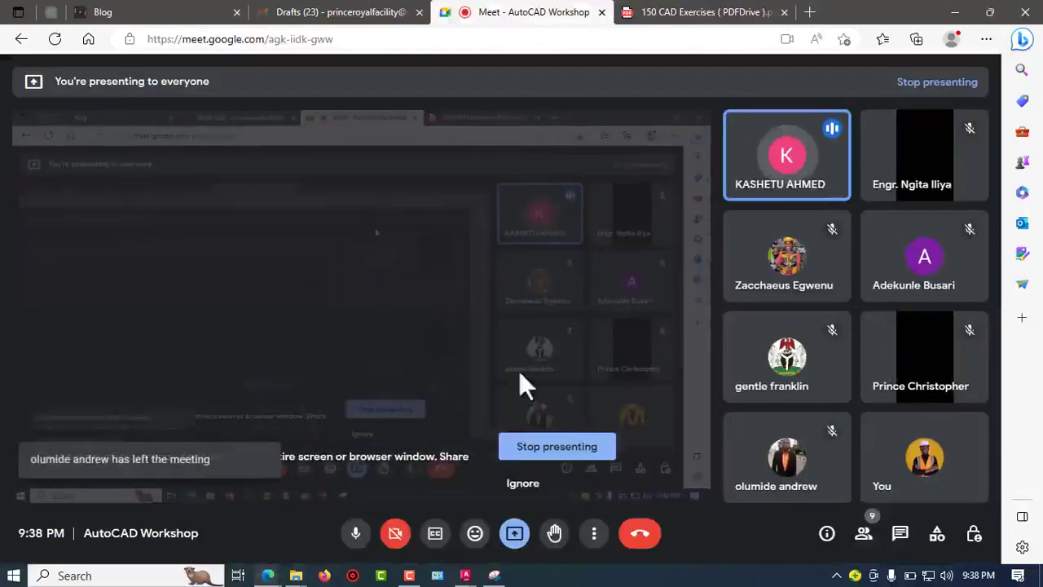
- Capture the Meet window as a rectangular snip with Snipping Tool and save it as Capture.PNG in the Pictures folder
click(495, 575)
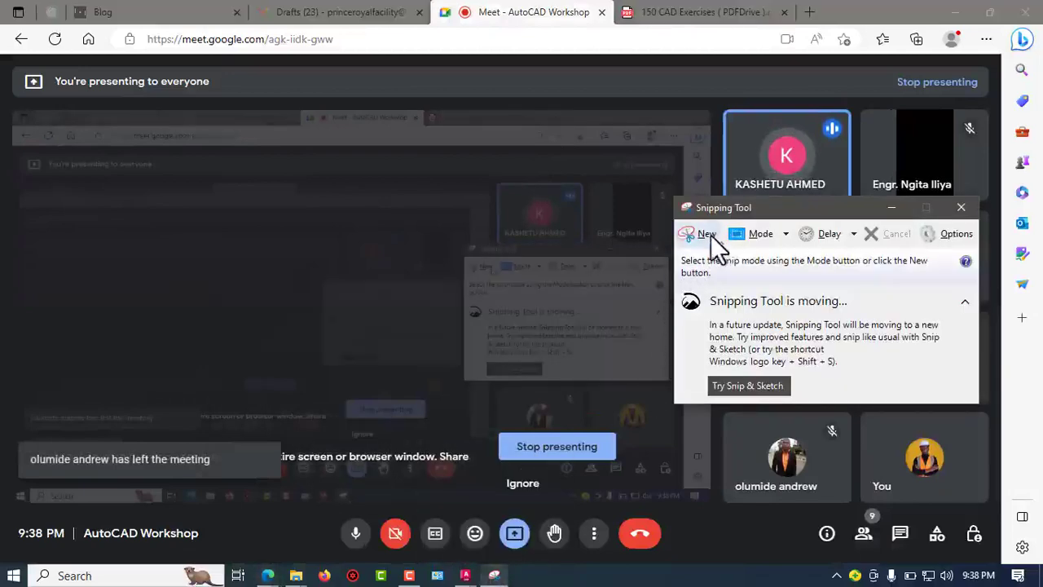
click(706, 235)
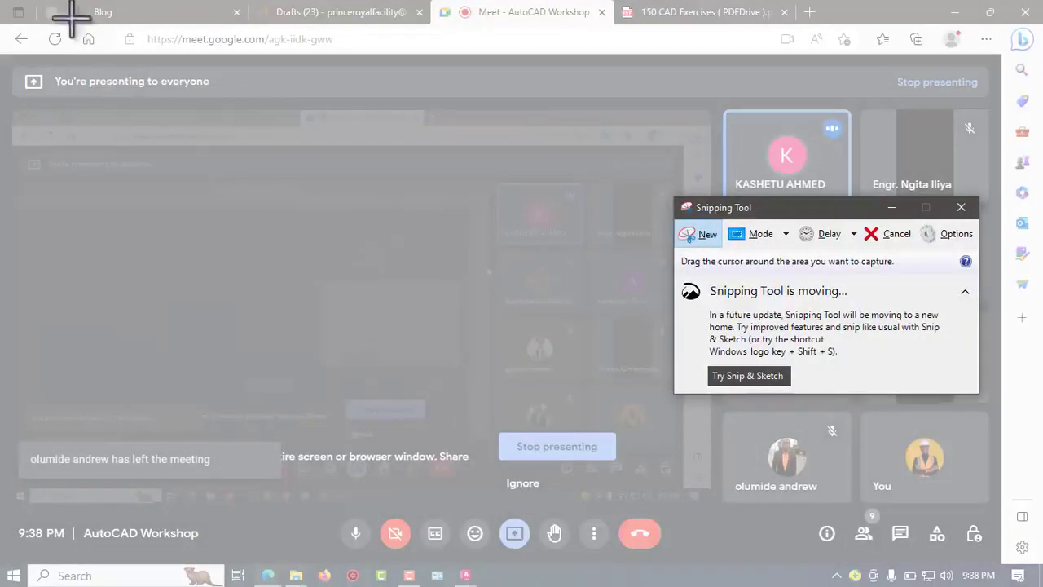
drag(2, 26, 1000, 559)
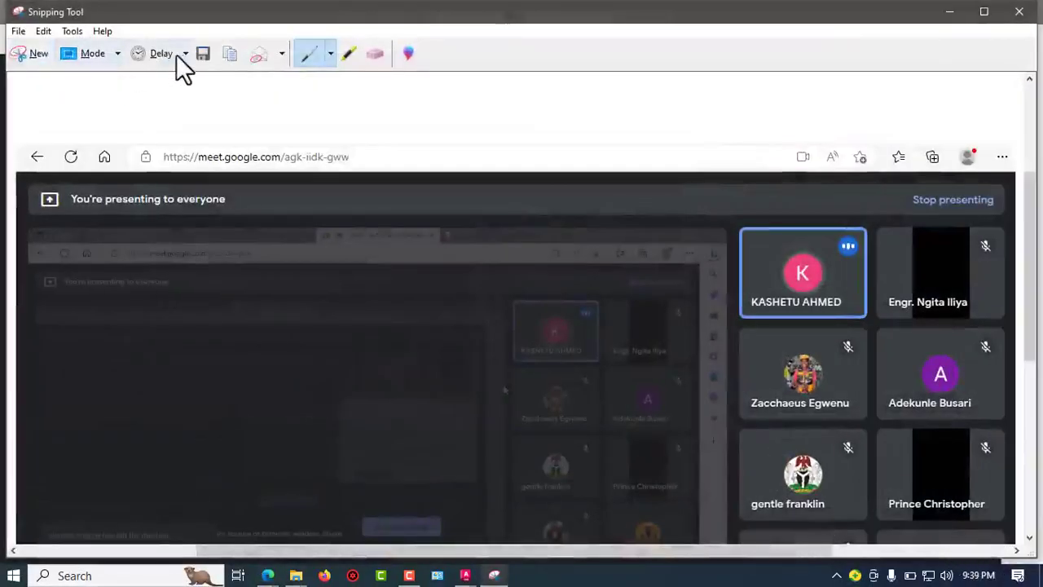
click(199, 53)
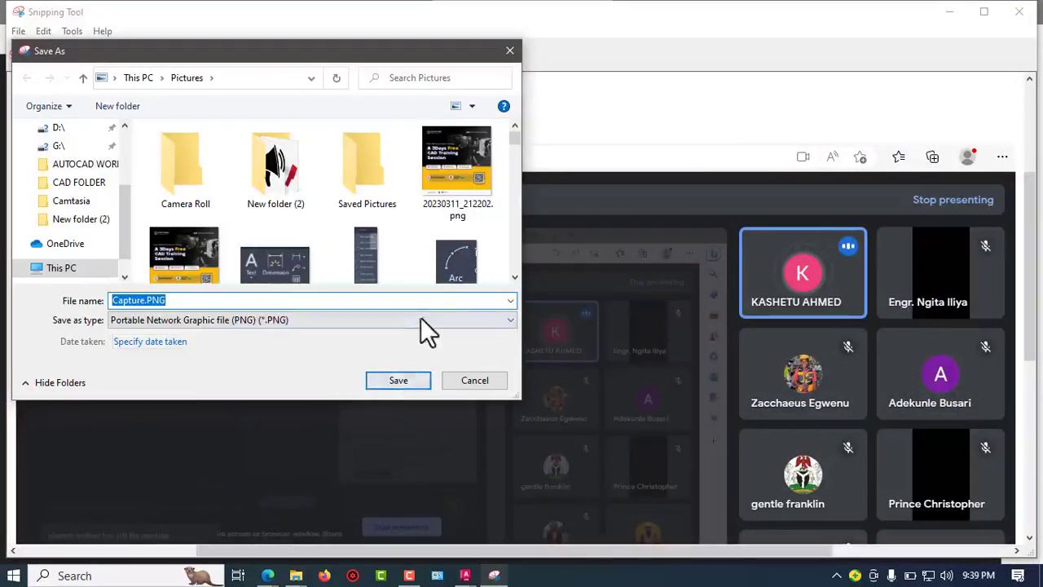
click(395, 379)
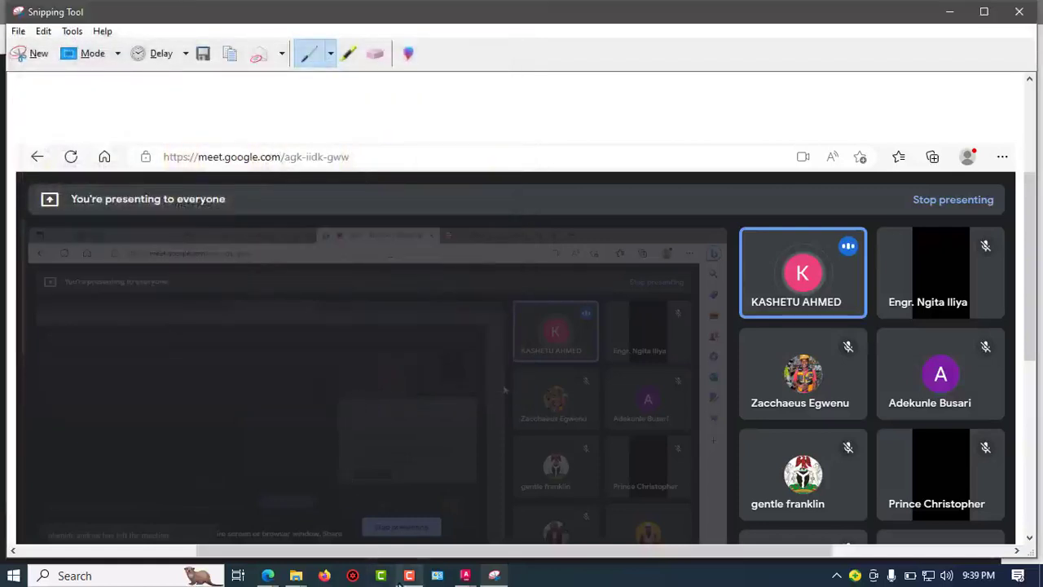
- Switch back to AutoCAD and bring the whole flange solid in Drawing2.dwg into view
mouse_move(460, 576)
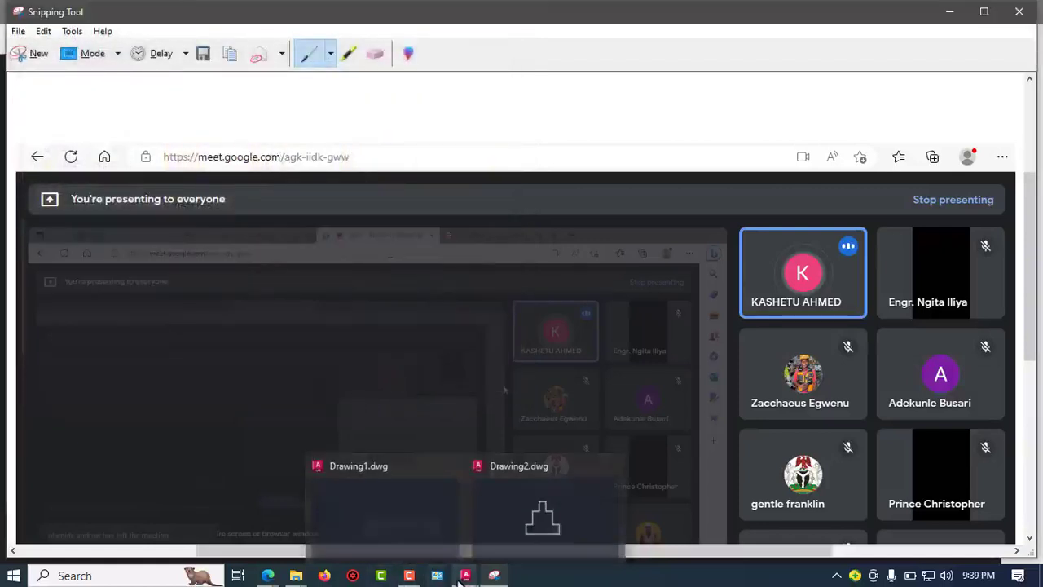
click(531, 514)
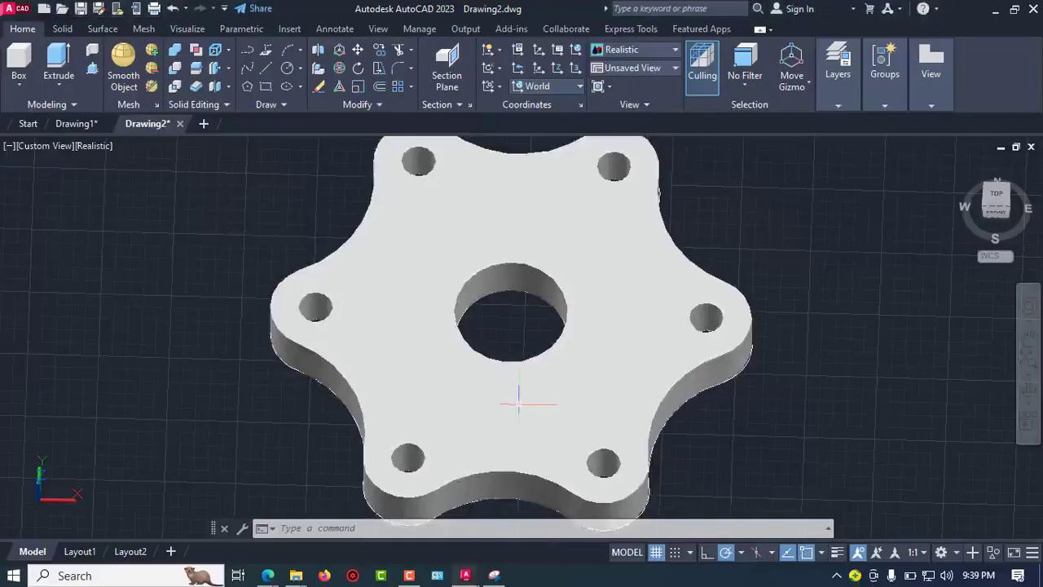
scroll(518, 401, down, 2)
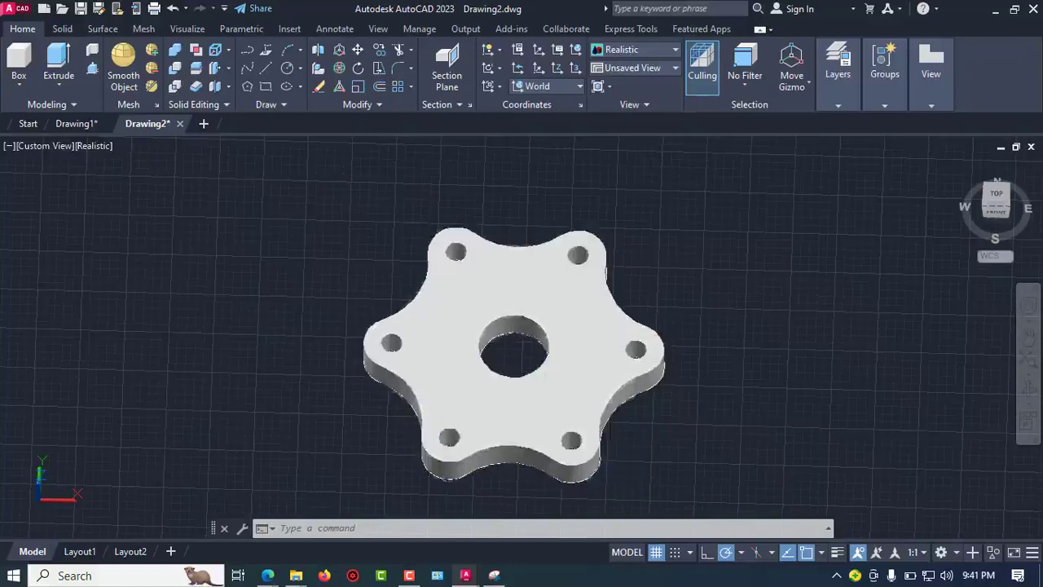
middle_drag(619, 337, 613, 303)
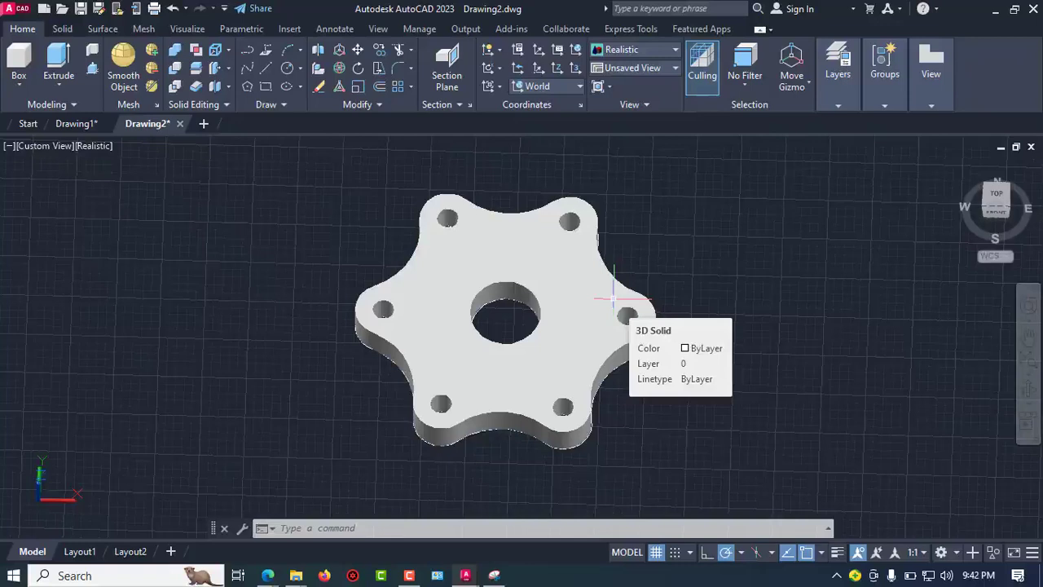
click(613, 299)
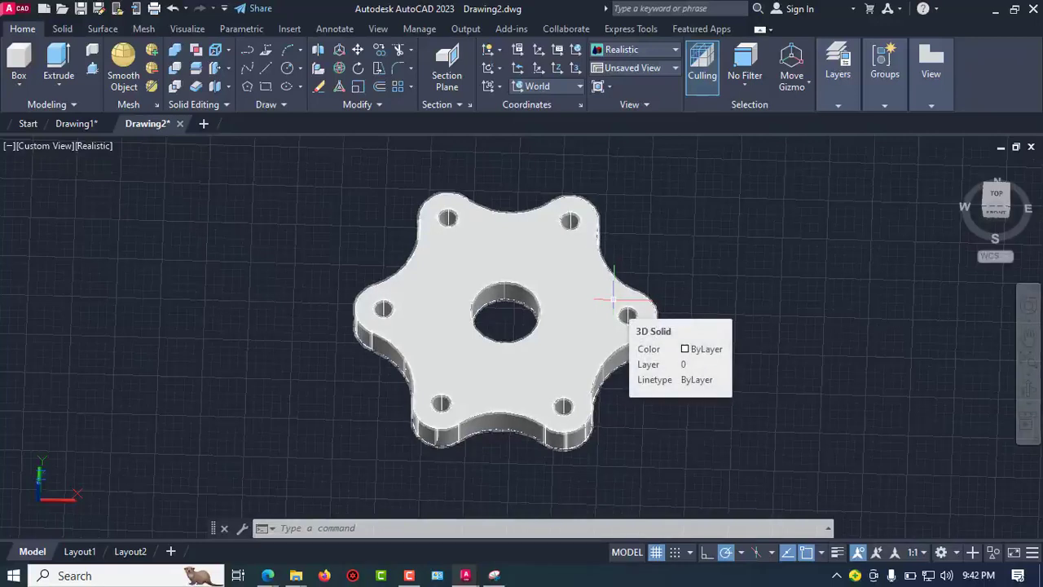
- Examine the extruded six-hole flange solid from several viewing angles, checking its top face, side walls and through-holes
key(Escape)
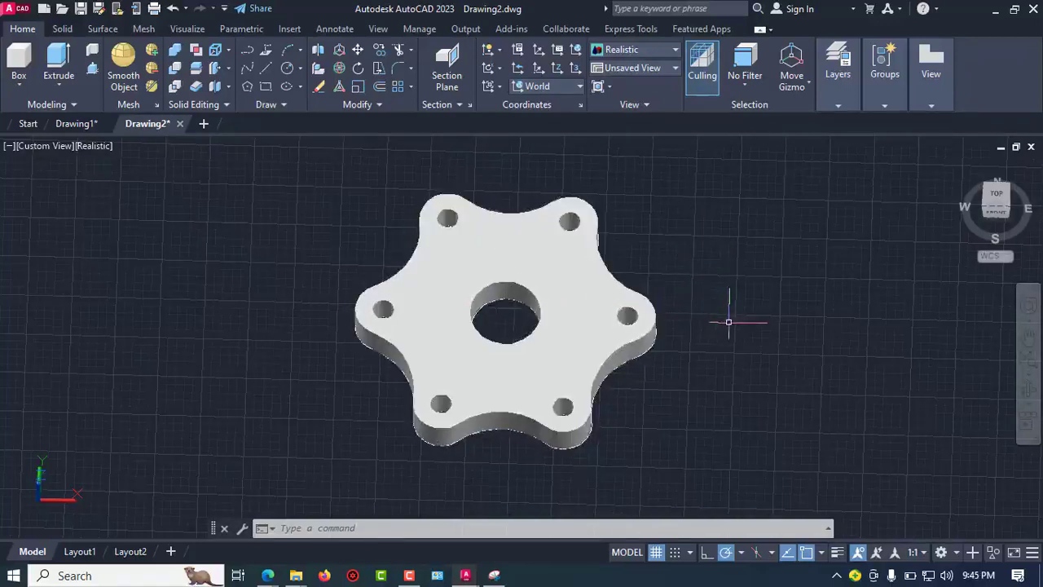
shift+middle_drag(728, 319, 611, 339)
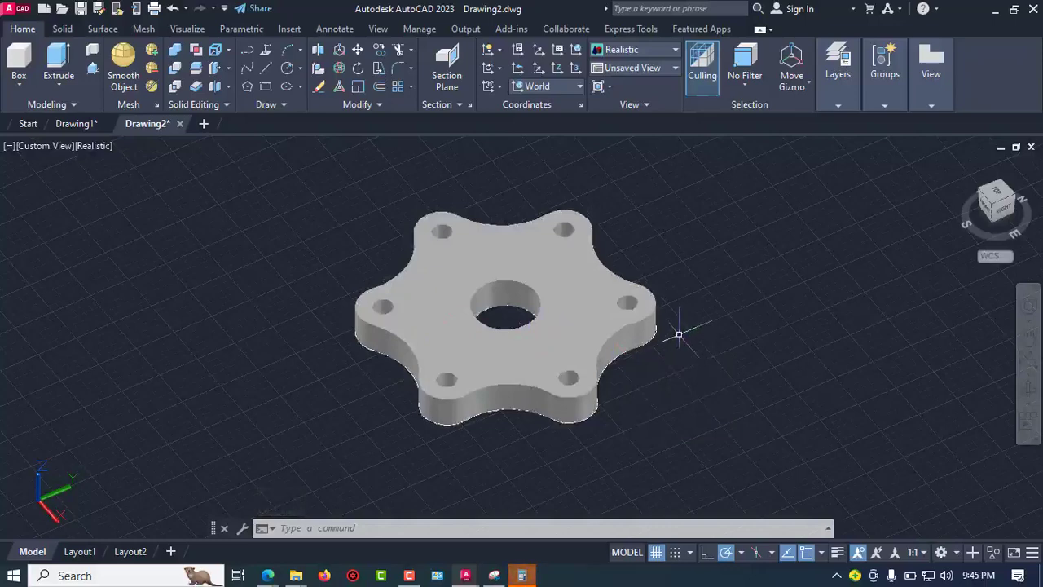
scroll(677, 334, up, 2)
middle_drag(522, 319, 589, 326)
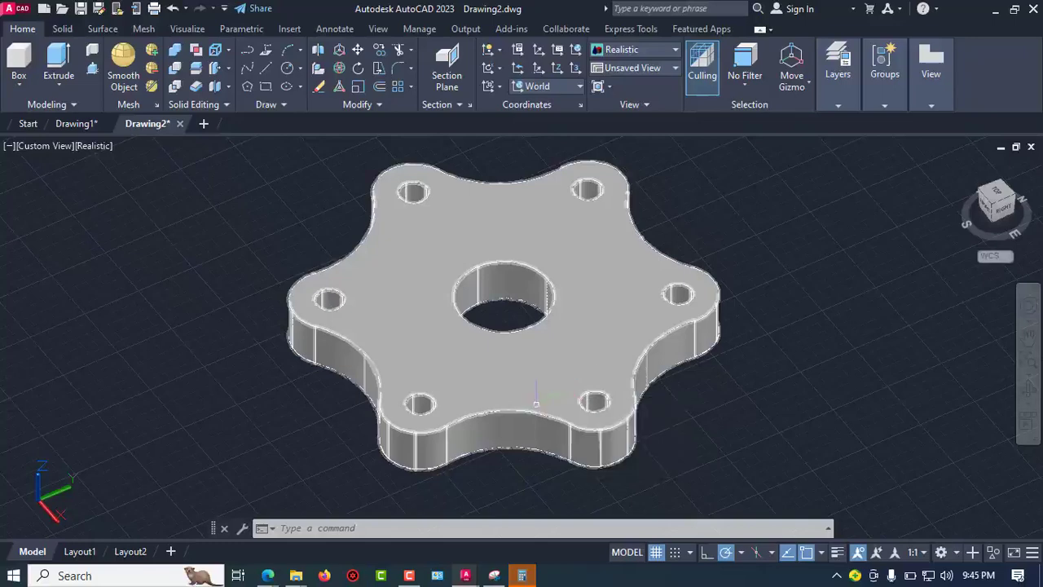
shift+middle_drag(670, 335, 591, 363)
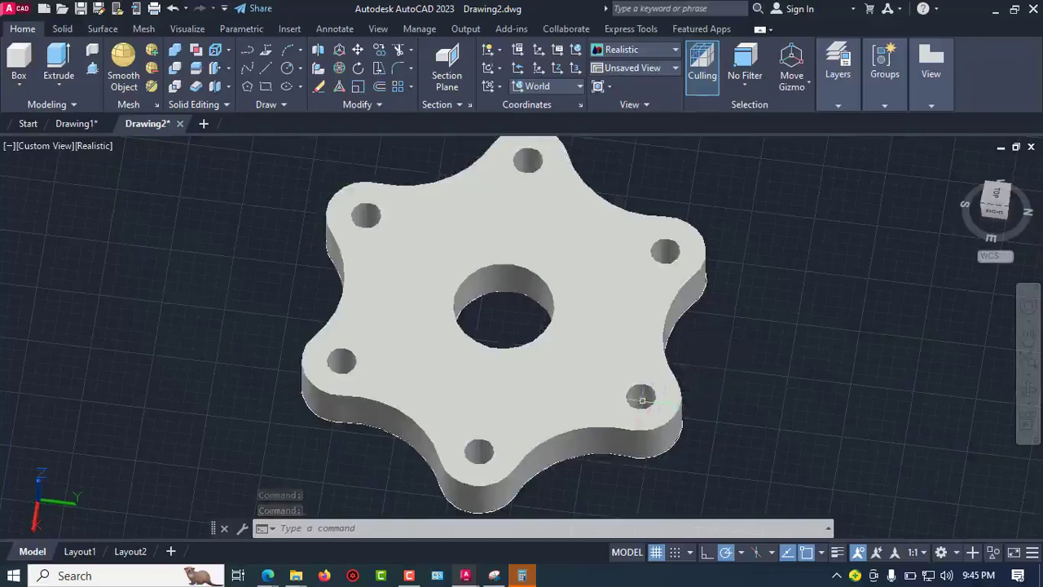
mouse_move(566, 401)
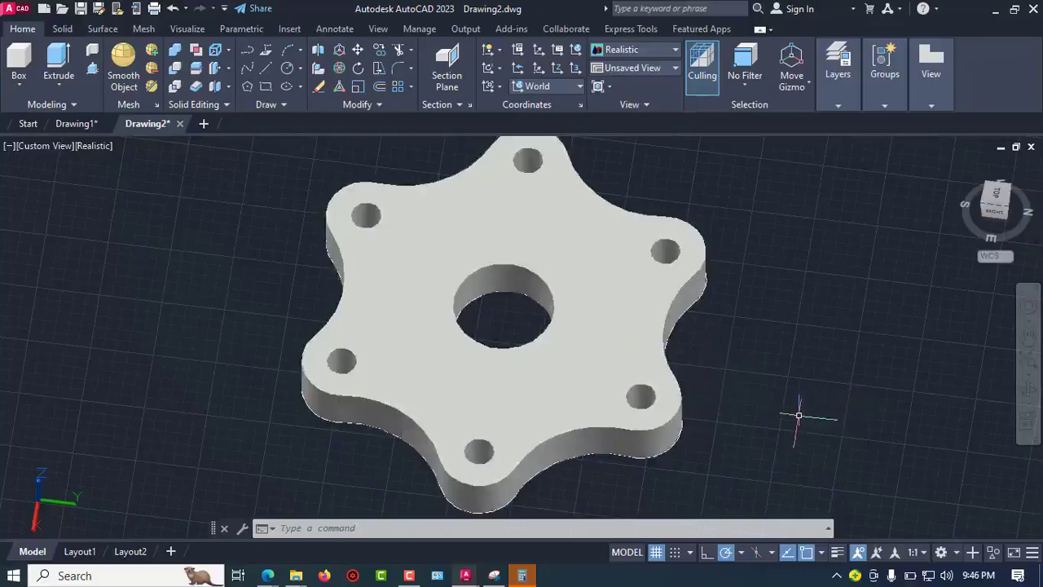
scroll(762, 423, down, 2)
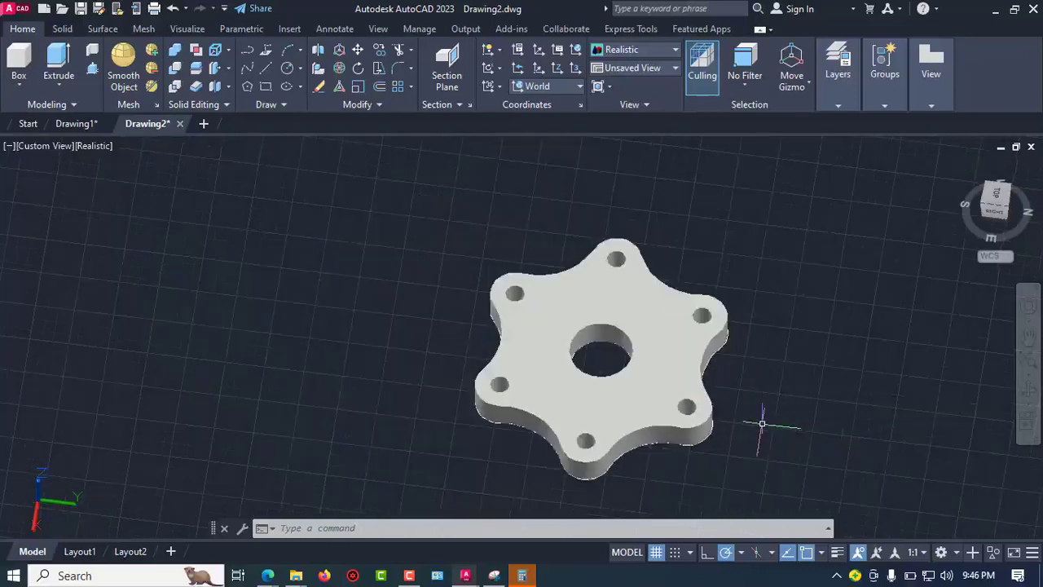
scroll(708, 432, up, 2)
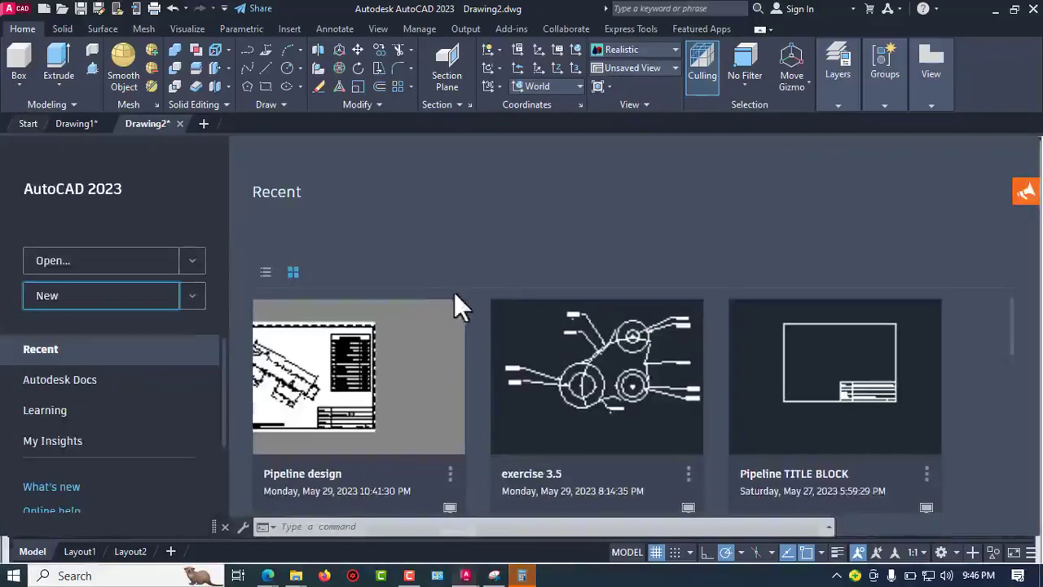
- Browse the drawing previews in the AUTOCAD WORK folder and open EXercise 96 page 96.dwg
scroll(543, 408, down, 5)
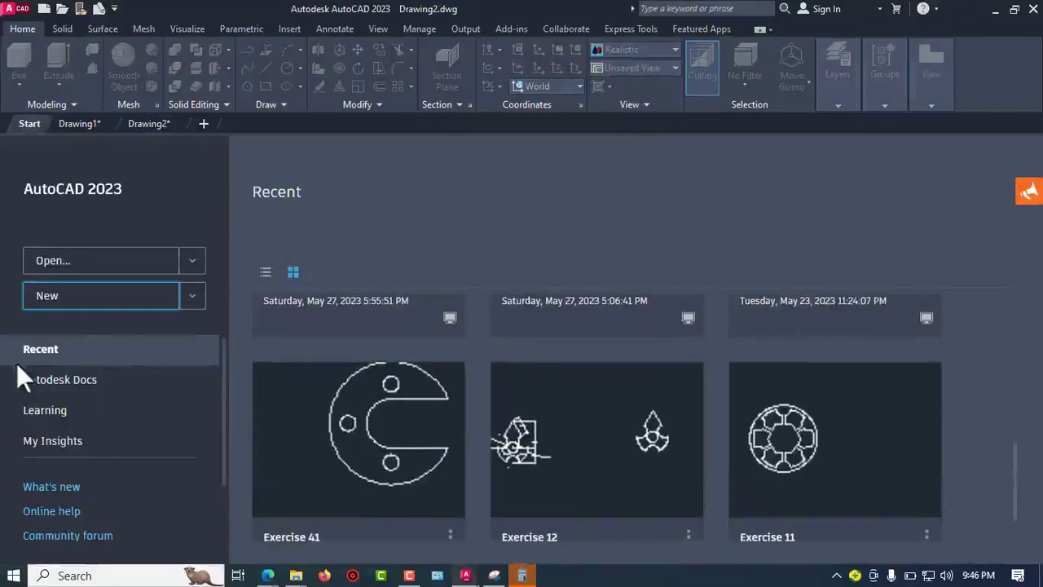
click(72, 269)
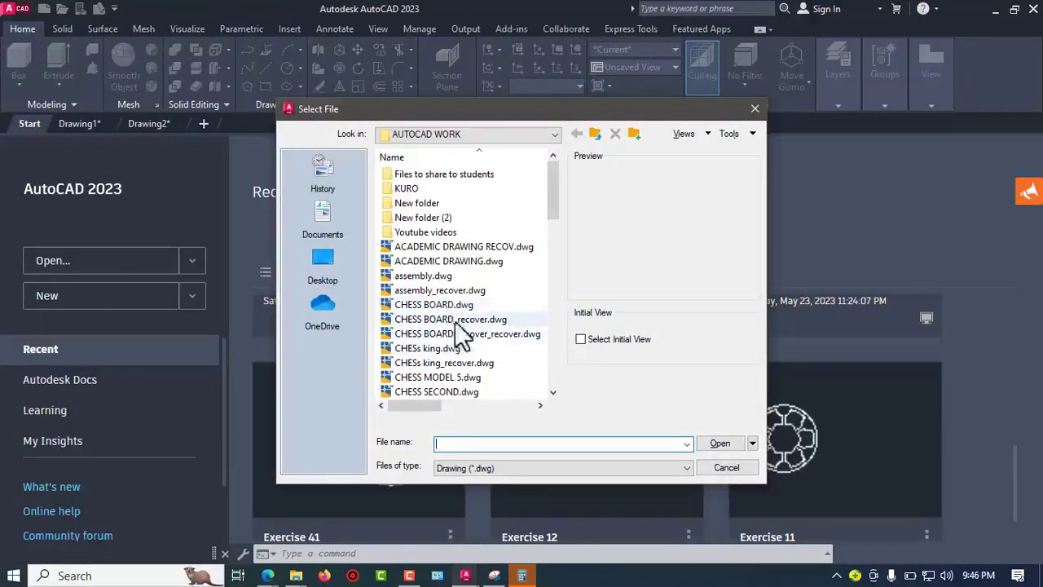
click(470, 246)
scroll(450, 295, down, 6)
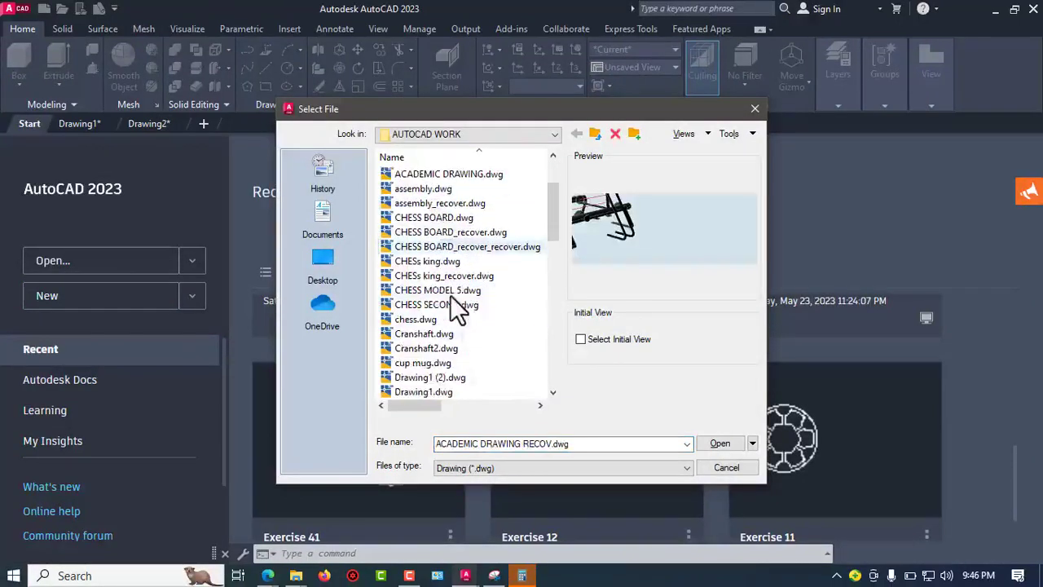
click(439, 334)
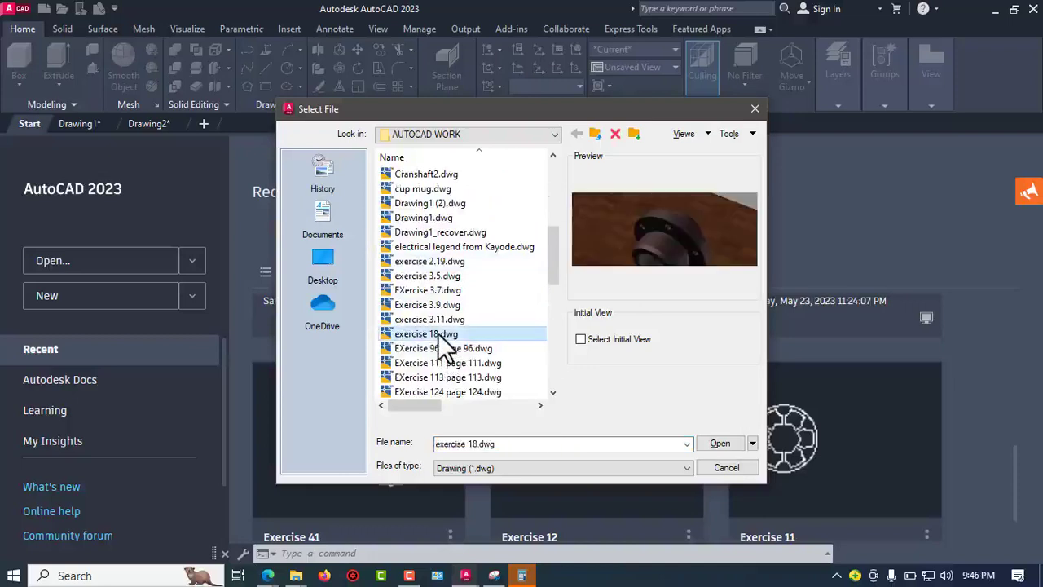
click(445, 320)
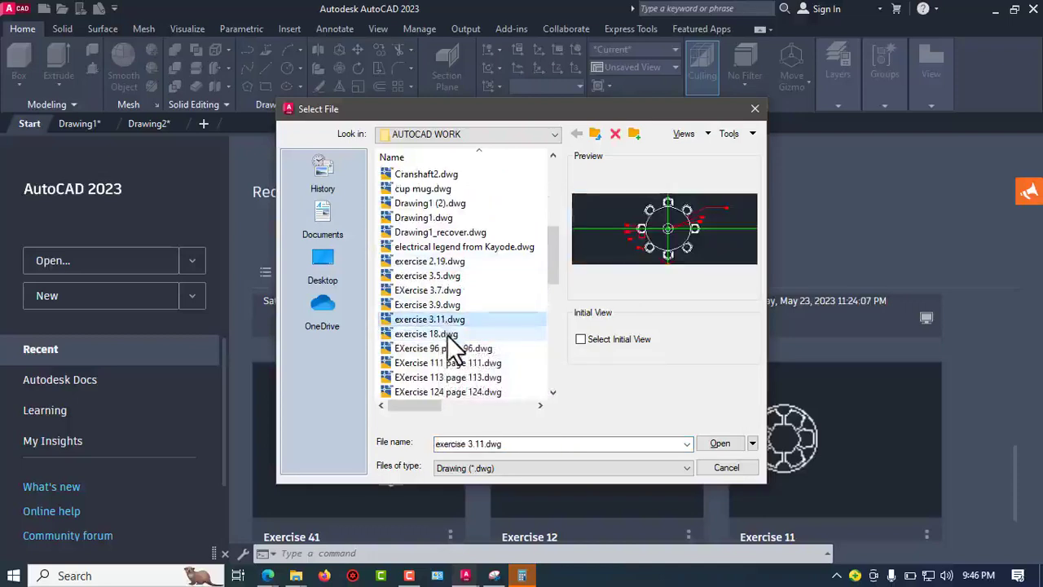
click(448, 334)
click(448, 348)
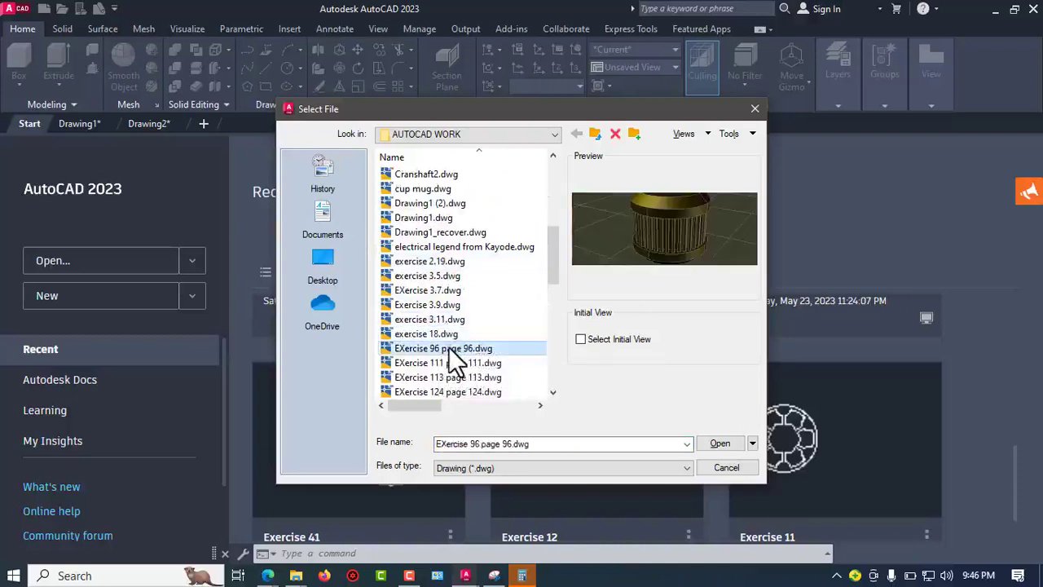
click(736, 443)
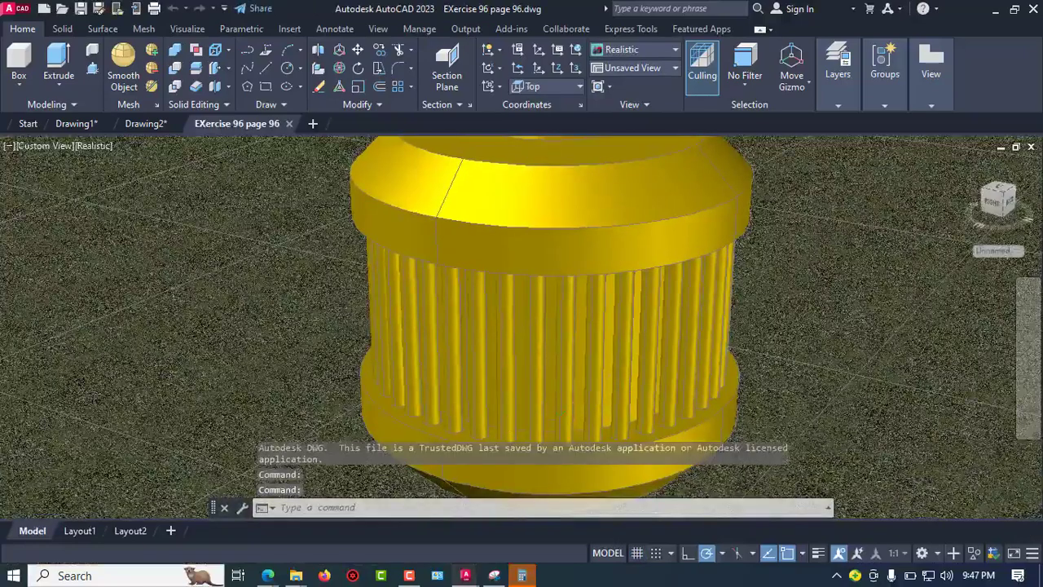
- Examine the yellow ribbed cylindrical part from above and from the side, including its central bore and vertical grooves
scroll(634, 379, down, 2)
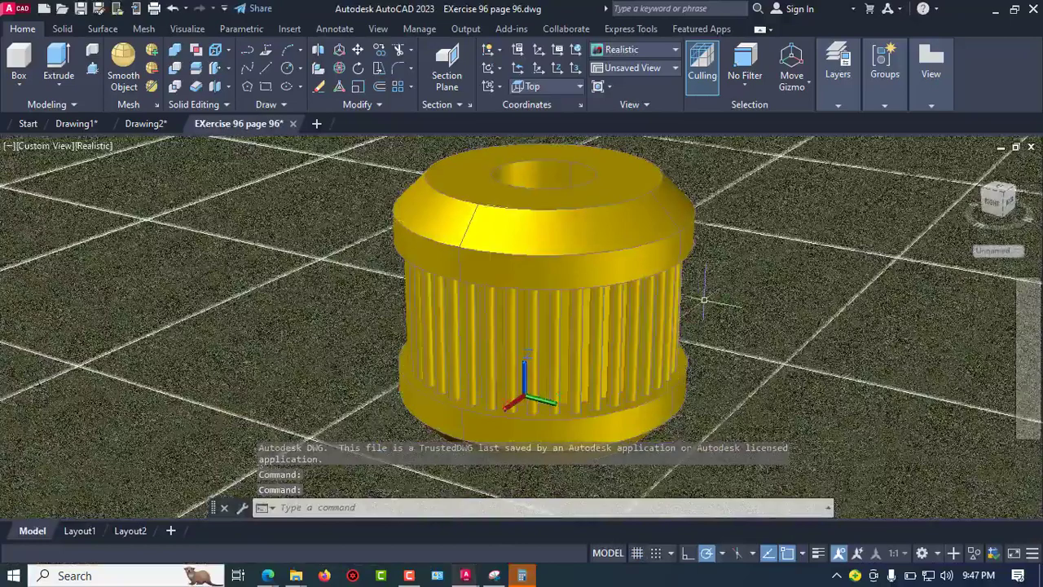
middle_drag(697, 303, 687, 373)
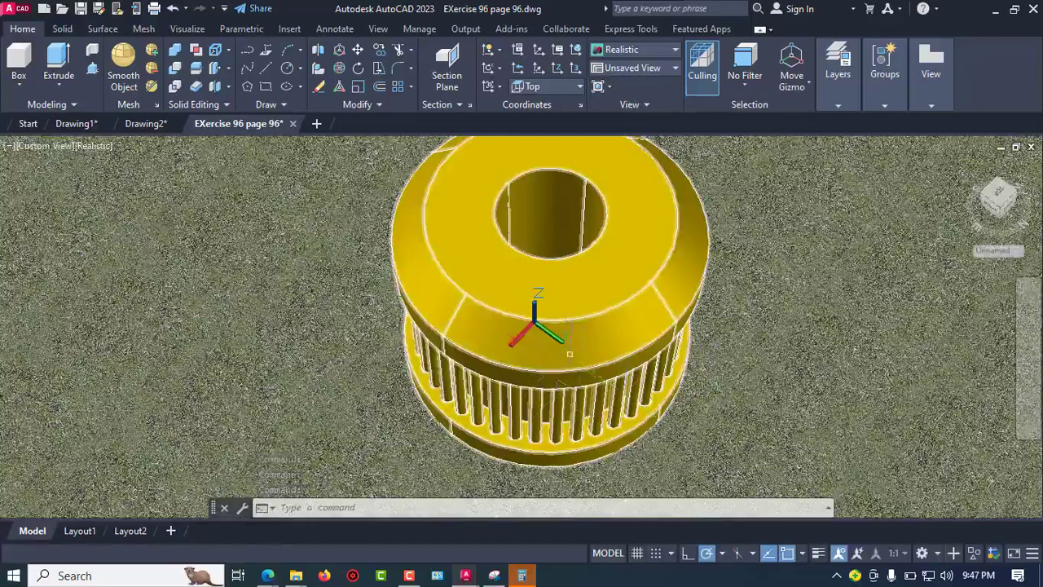
shift+middle_drag(583, 371, 604, 318)
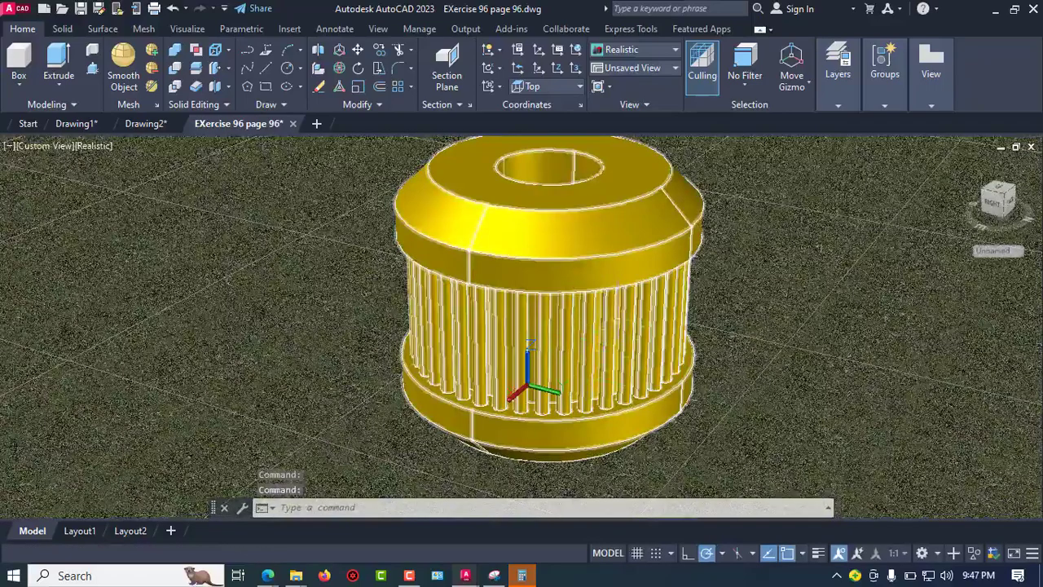
shift+middle_drag(617, 291, 530, 339)
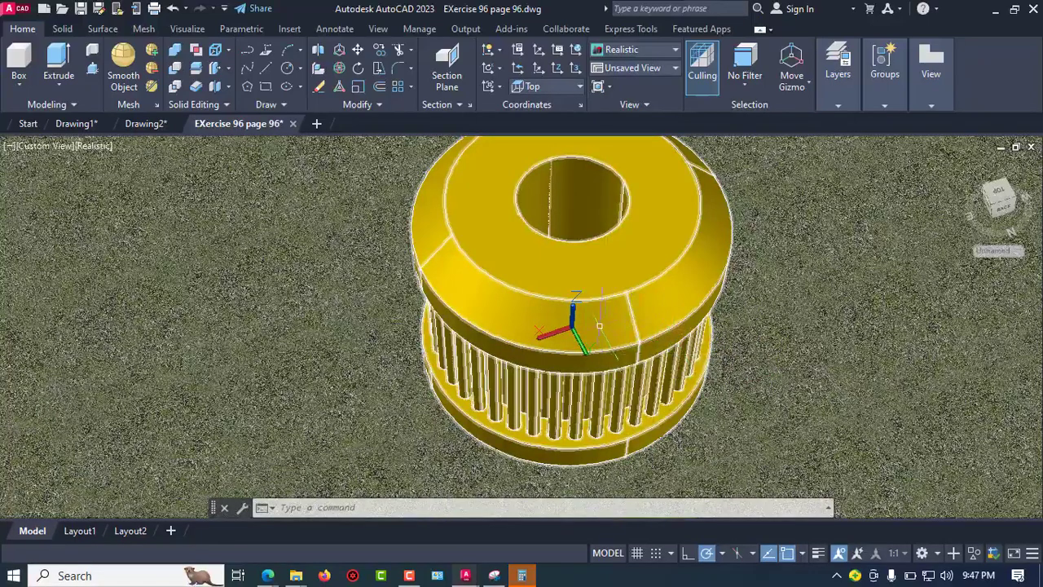
shift+middle_drag(650, 291, 542, 214)
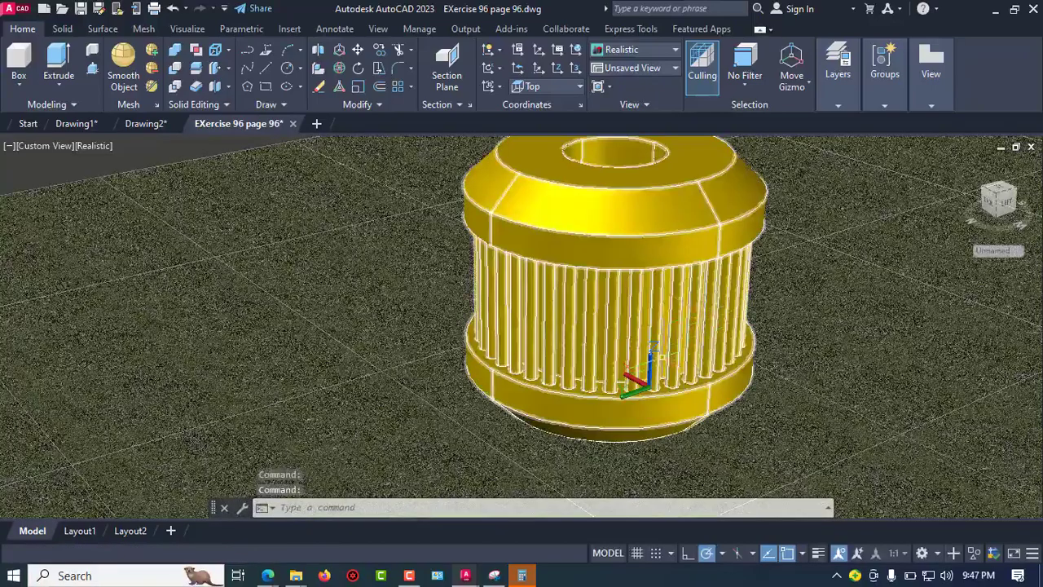
shift+middle_drag(661, 326, 644, 372)
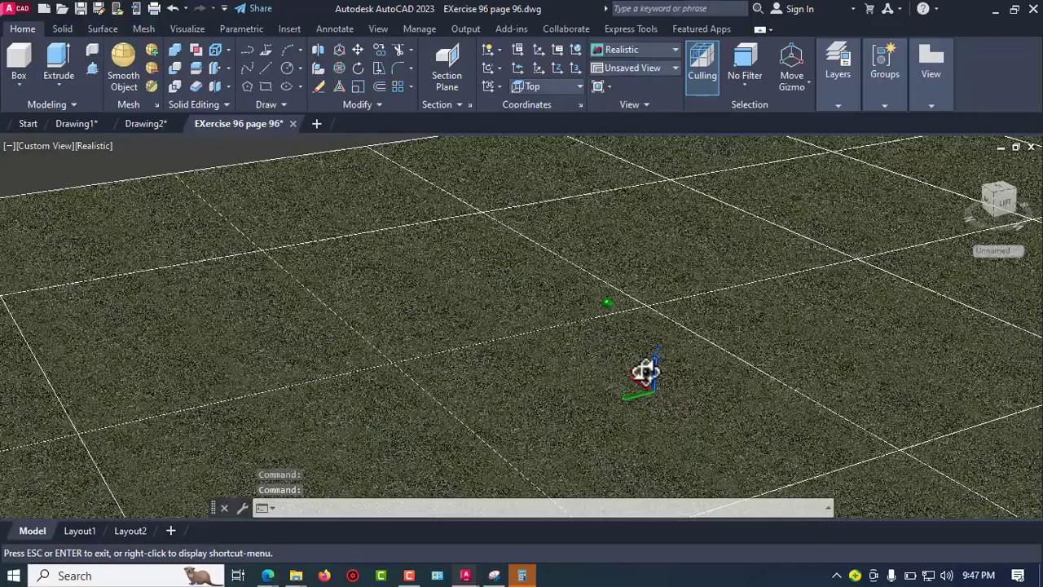
key(Escape)
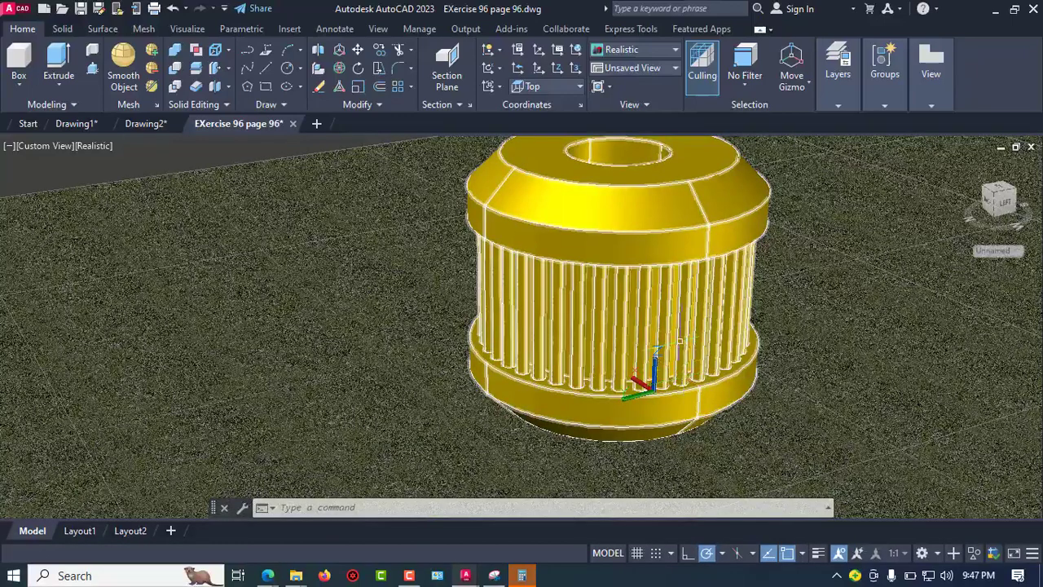
middle_drag(678, 340, 627, 391)
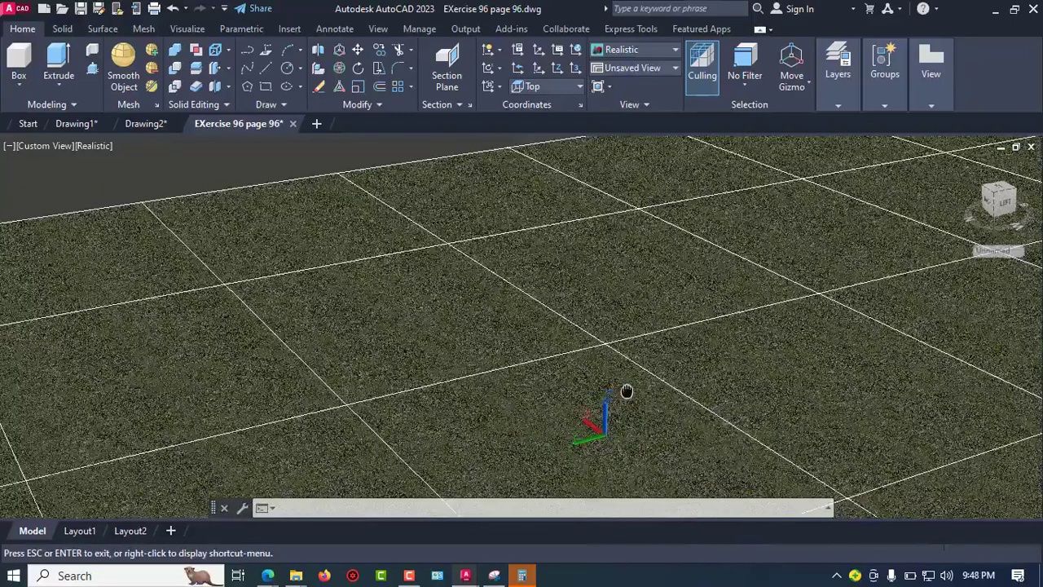
key(Escape)
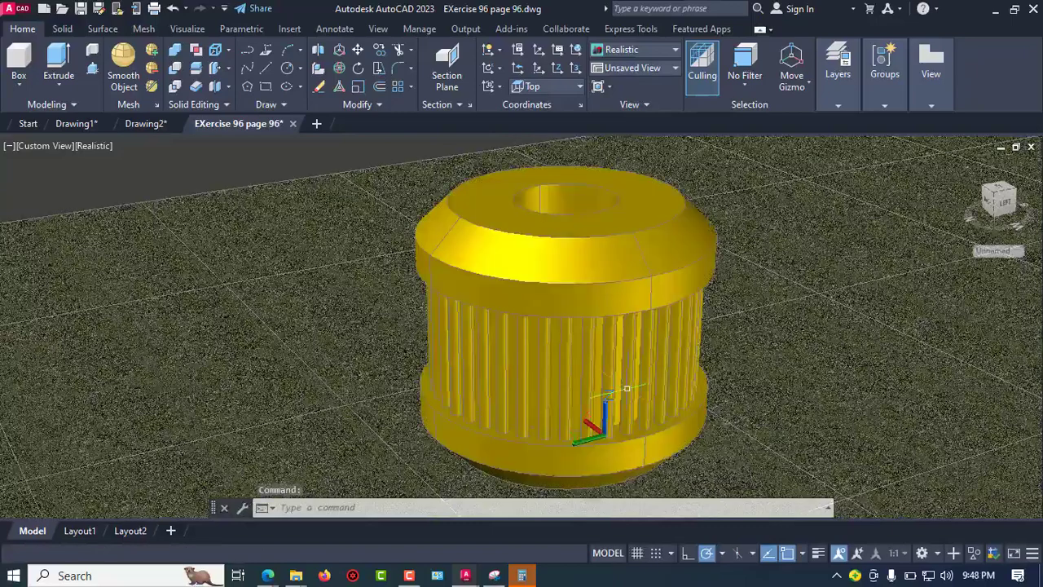
key(Escape)
key(Escape)
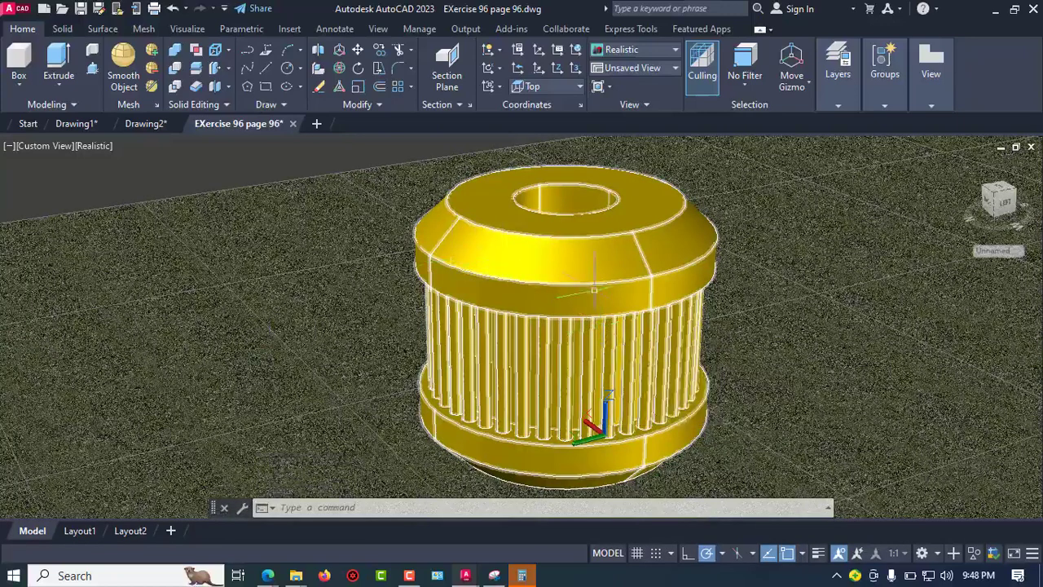
scroll(666, 345, up, 2)
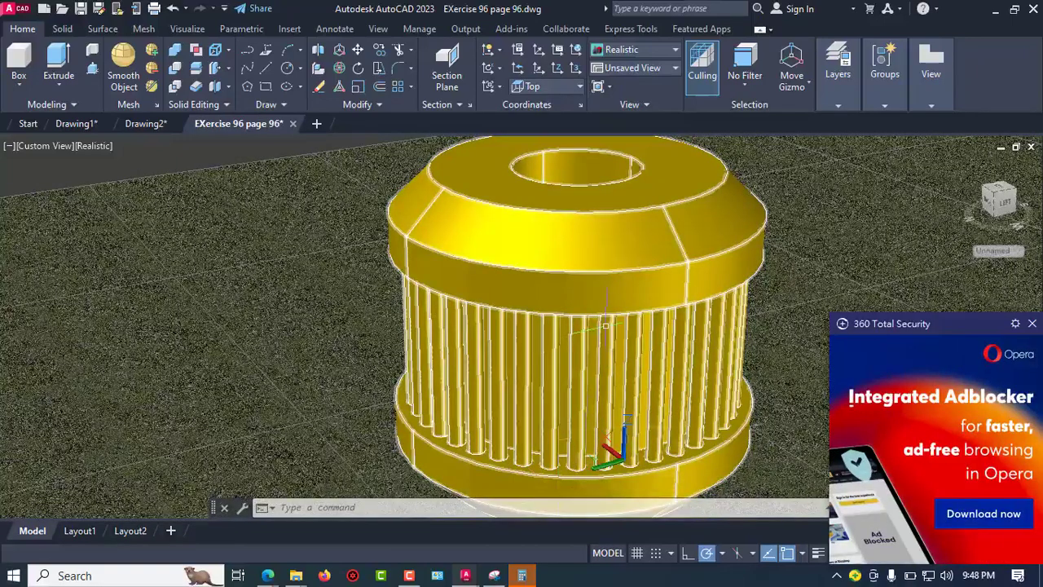
- Dismiss the 360 Total Security advert and close the Calculator window
click(1032, 324)
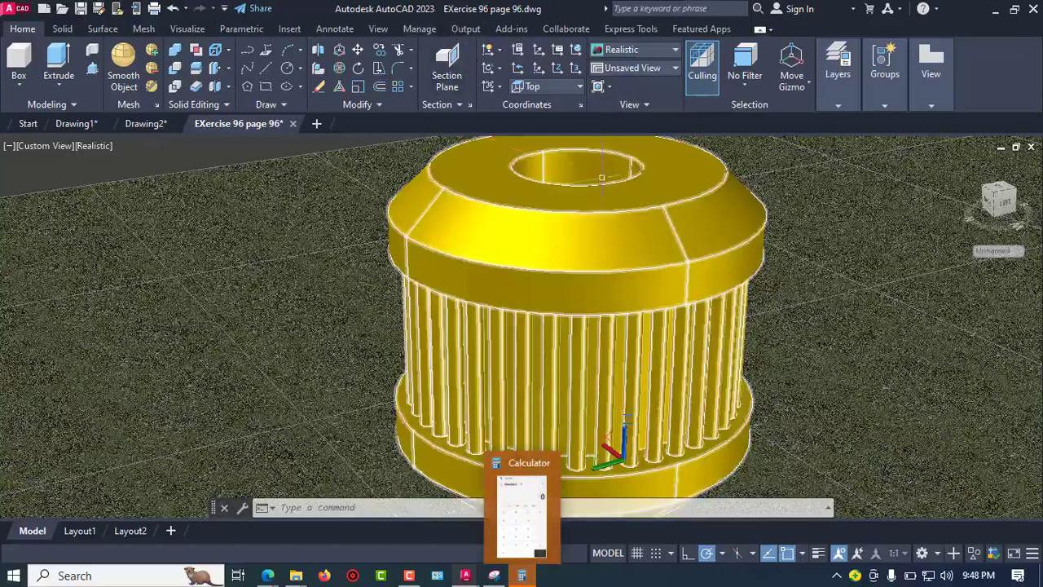
click(547, 464)
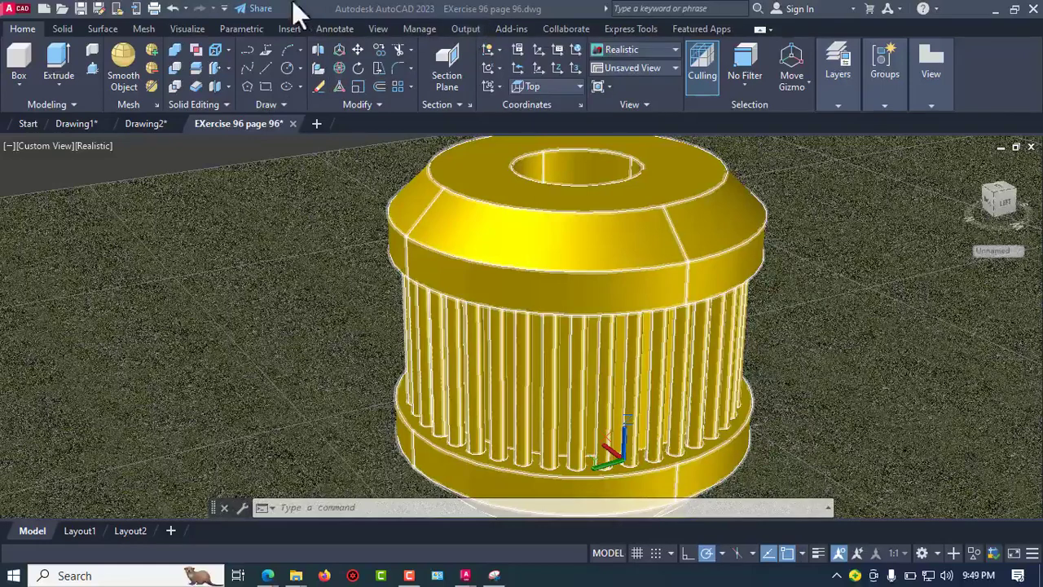
- Return to the flange solid in Drawing2.dwg
mouse_move(158, 122)
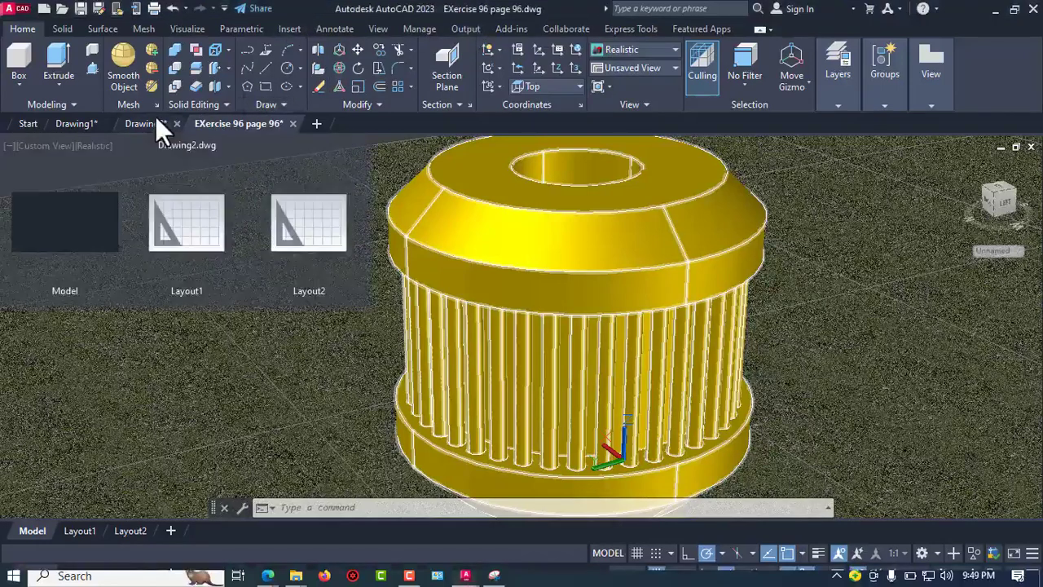
click(154, 123)
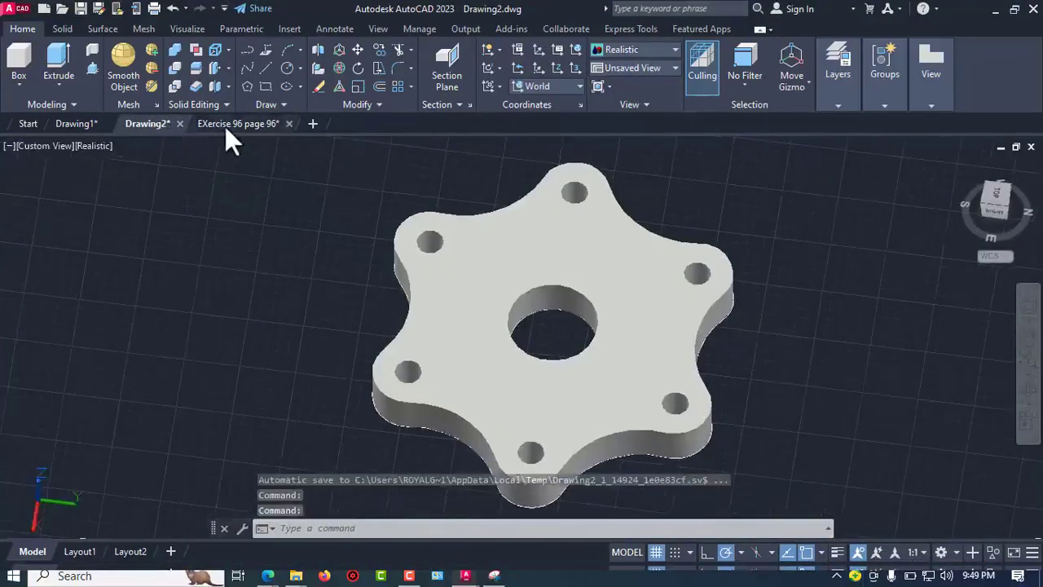
mouse_move(227, 128)
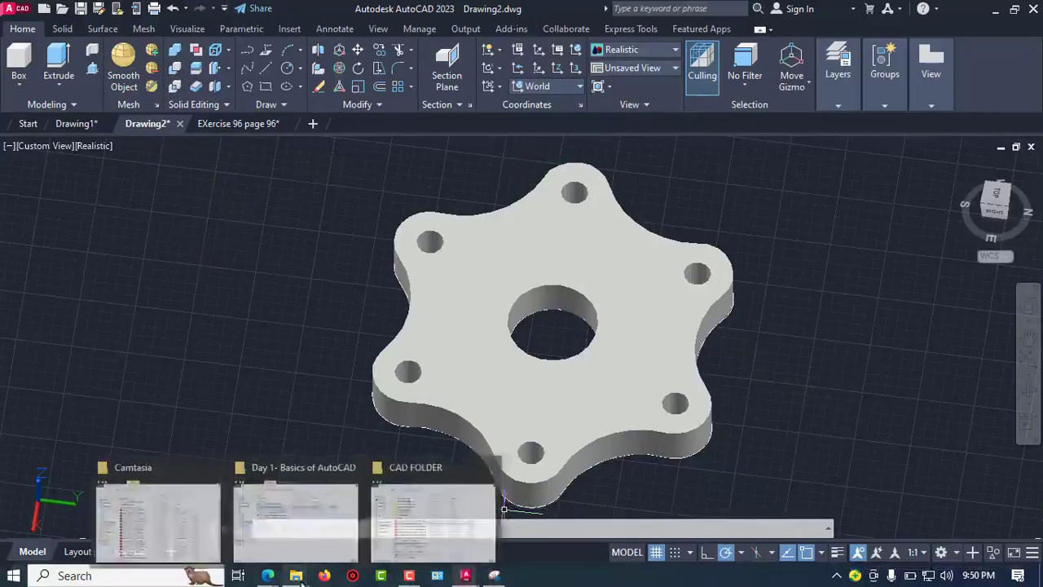
- Switch to the Edge browser and show the flange exercise page in the 150 CAD Exercises PDF
mouse_move(273, 576)
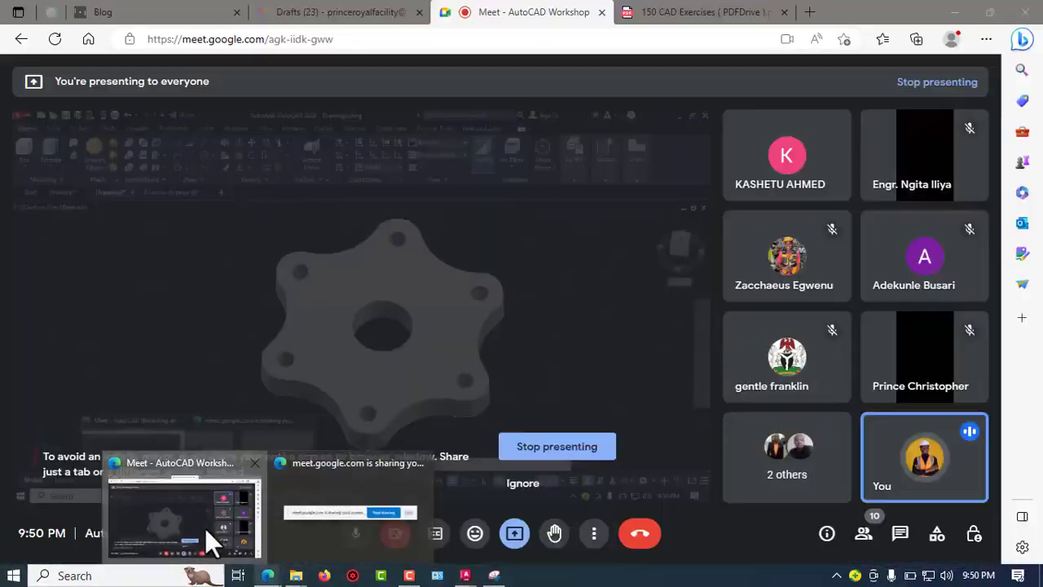
click(204, 527)
click(668, 17)
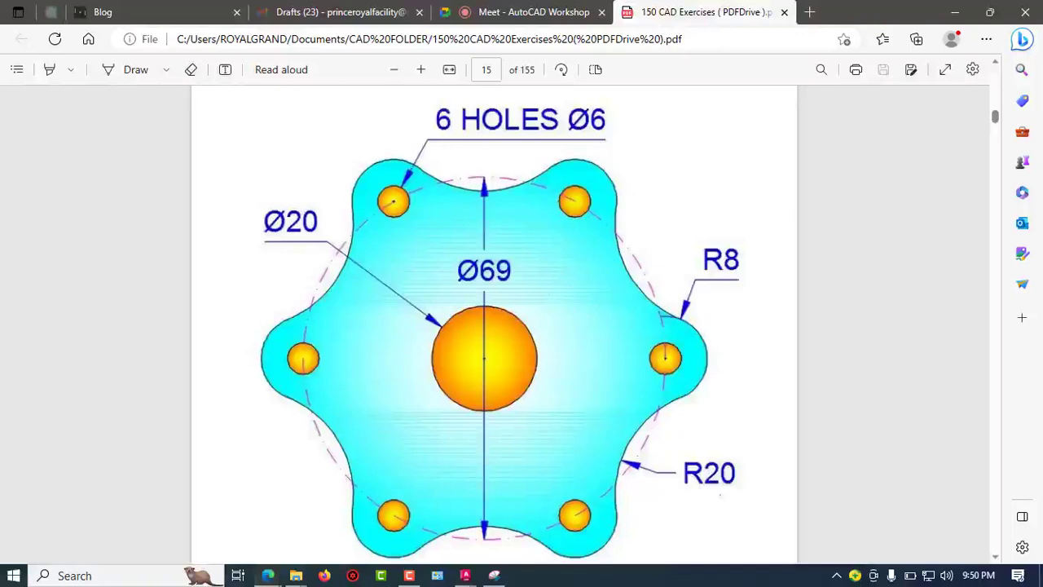
mouse_move(409, 577)
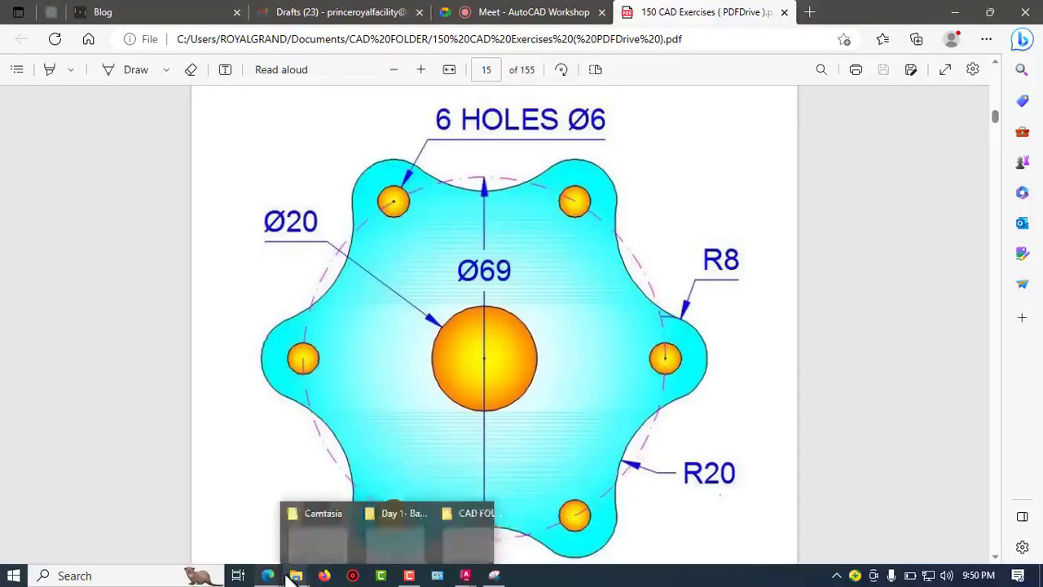
mouse_move(281, 577)
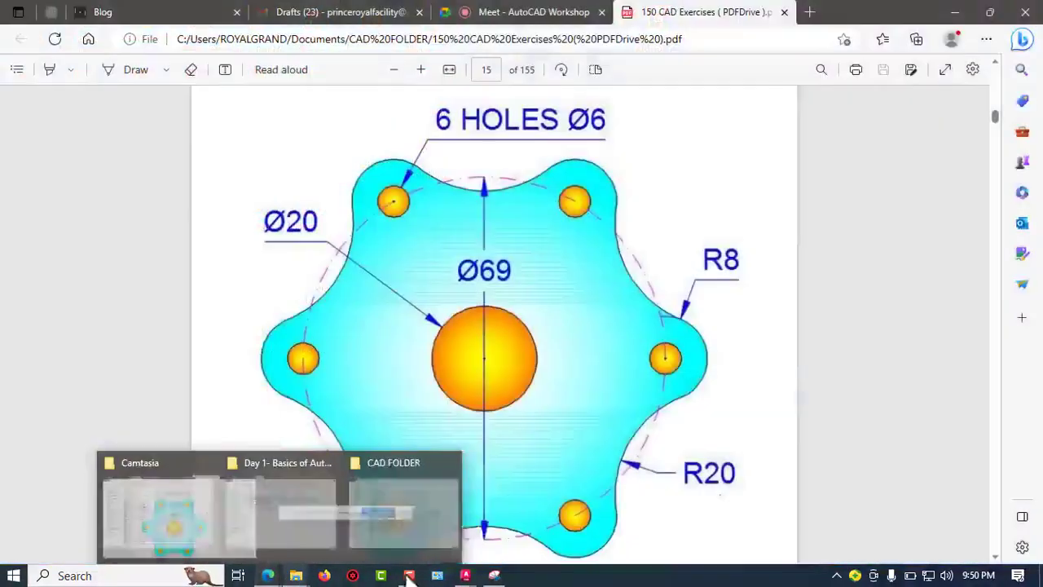
mouse_move(481, 575)
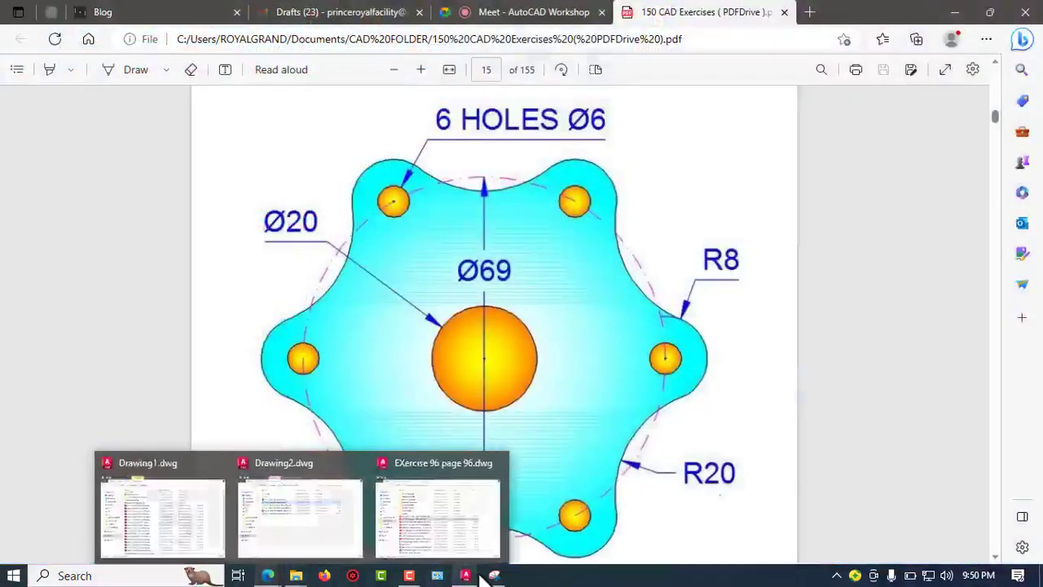